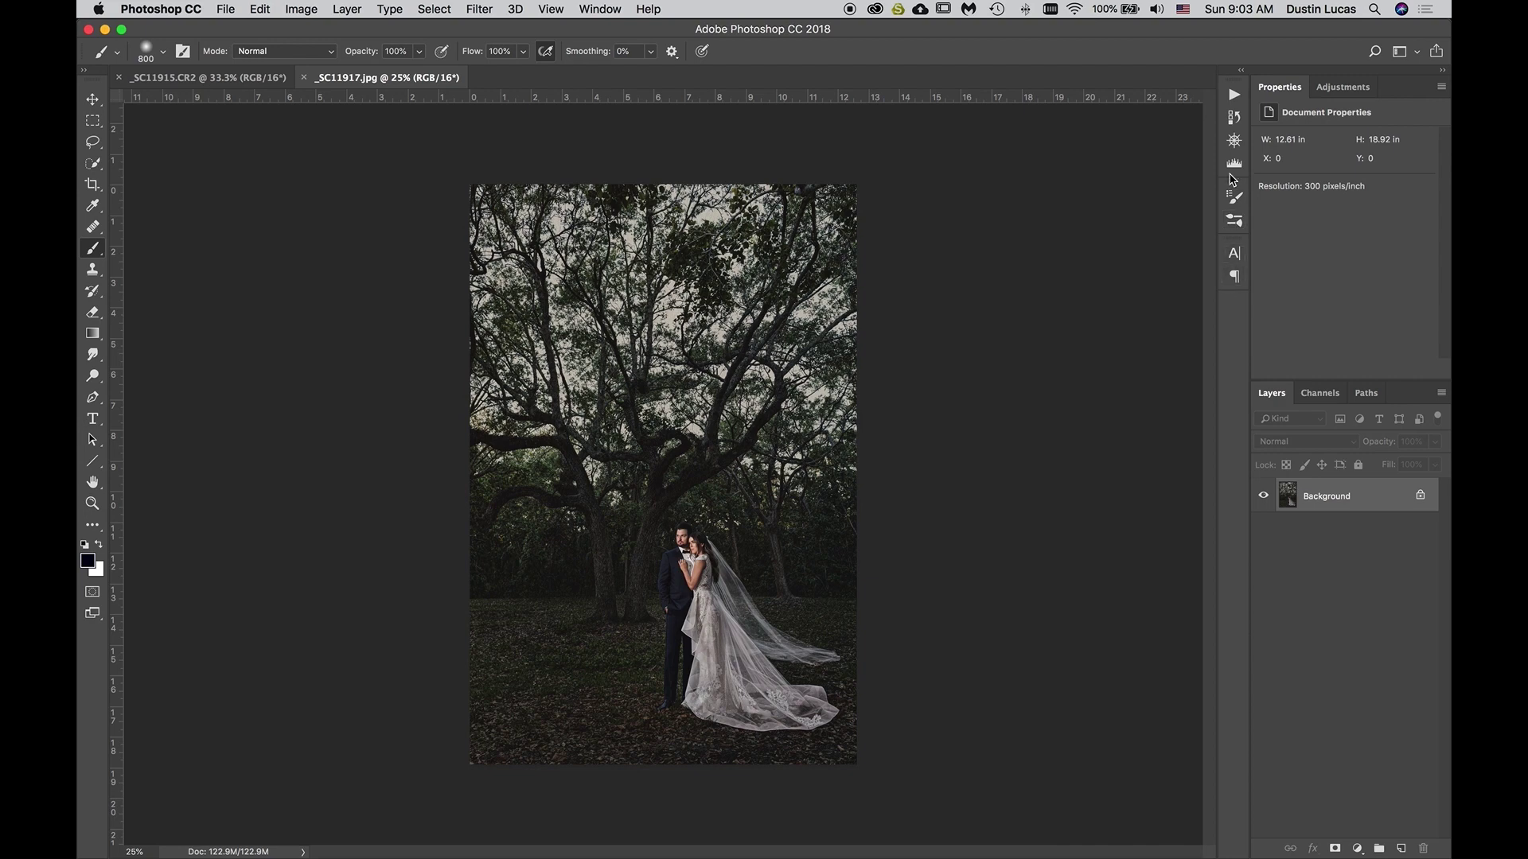
Open the Actions panel and make it narrower
click(1232, 96)
click(1233, 96)
click(615, 9)
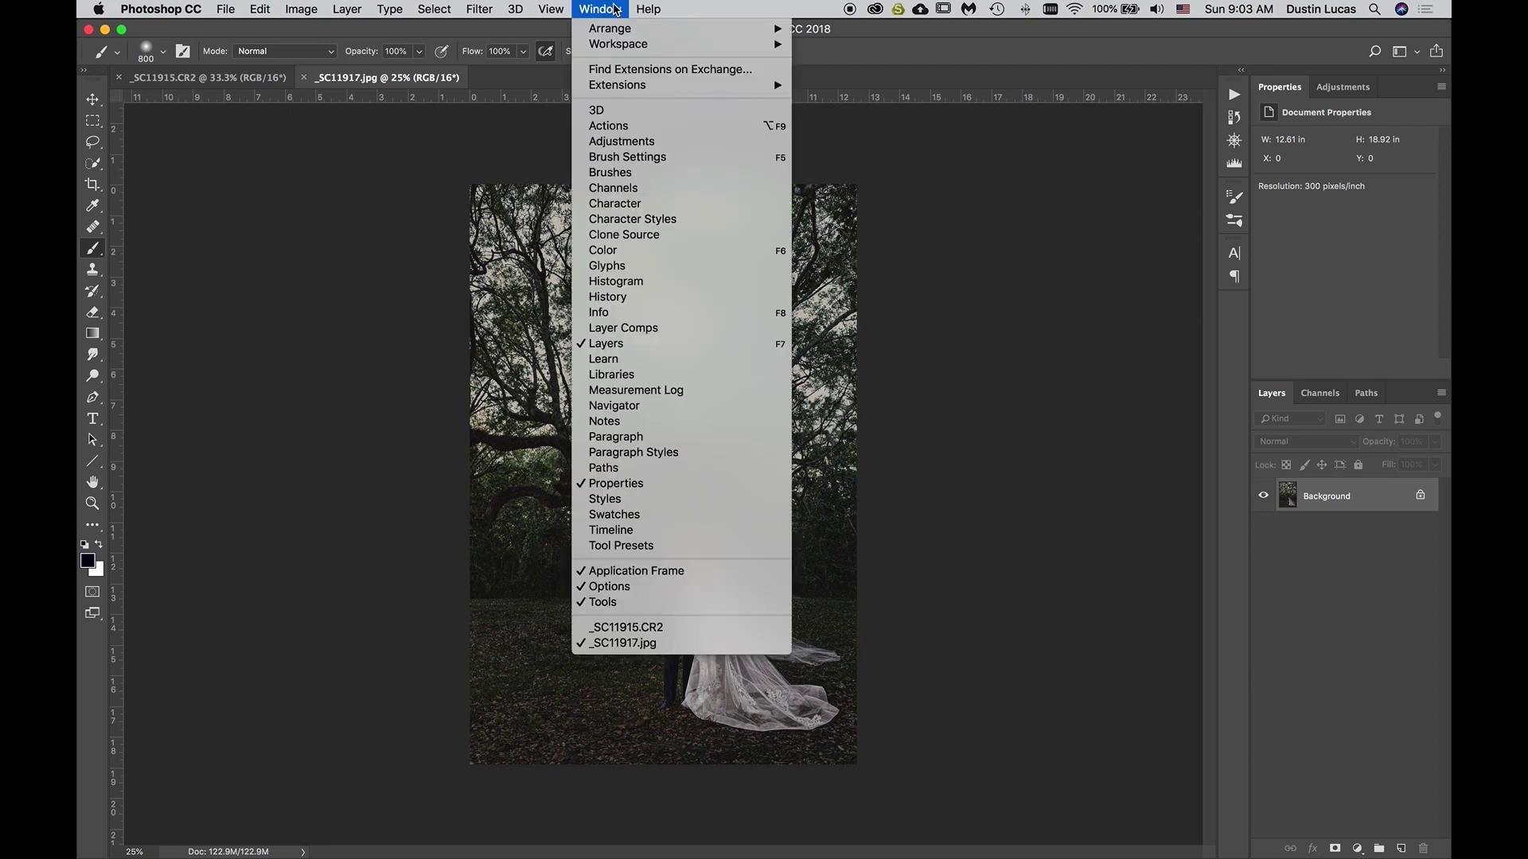
click(619, 127)
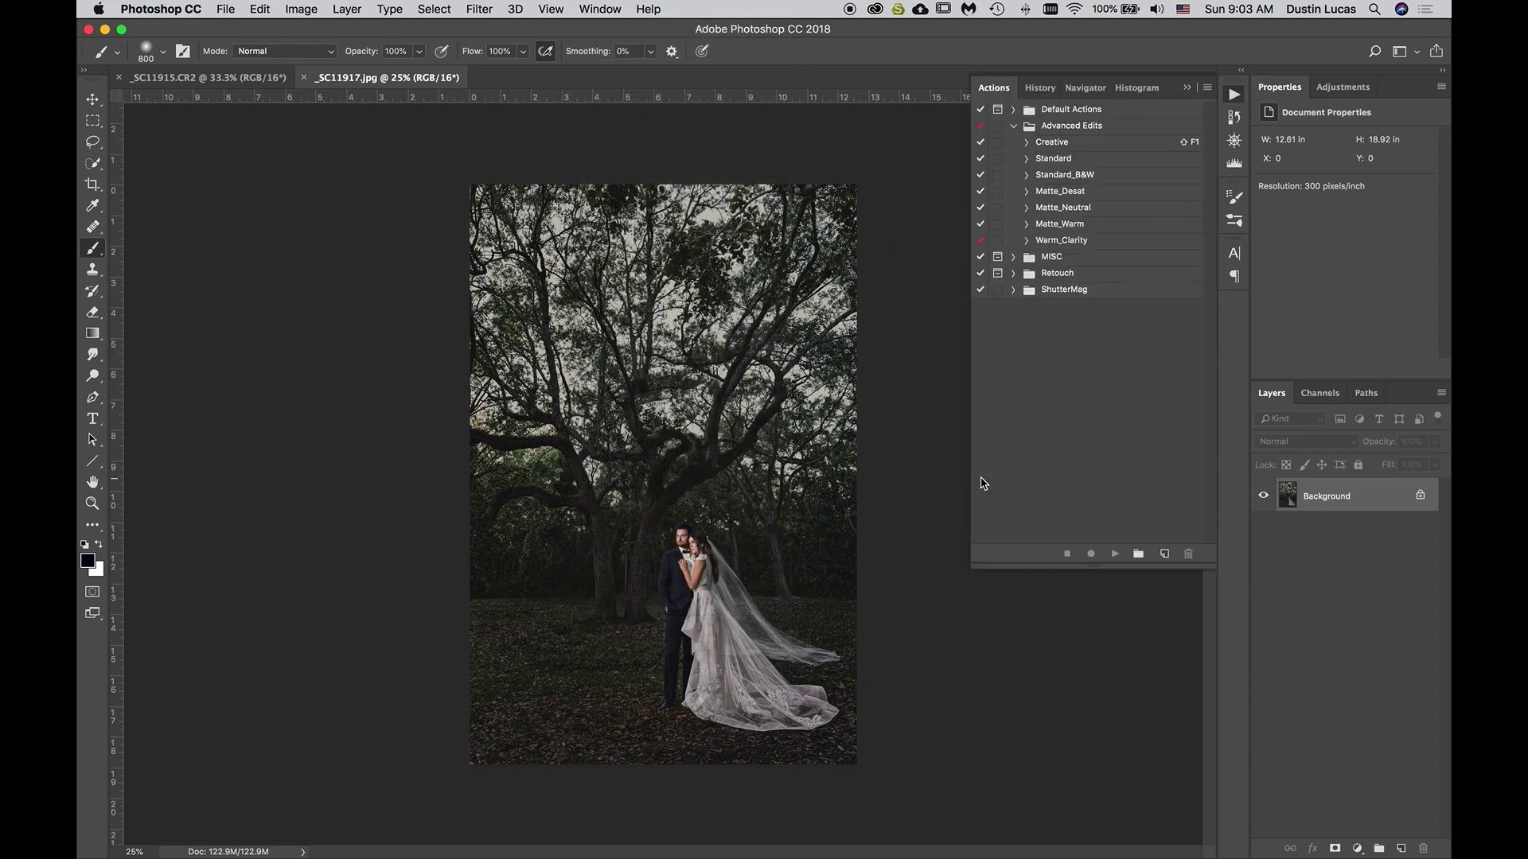
drag(970, 477, 1000, 478)
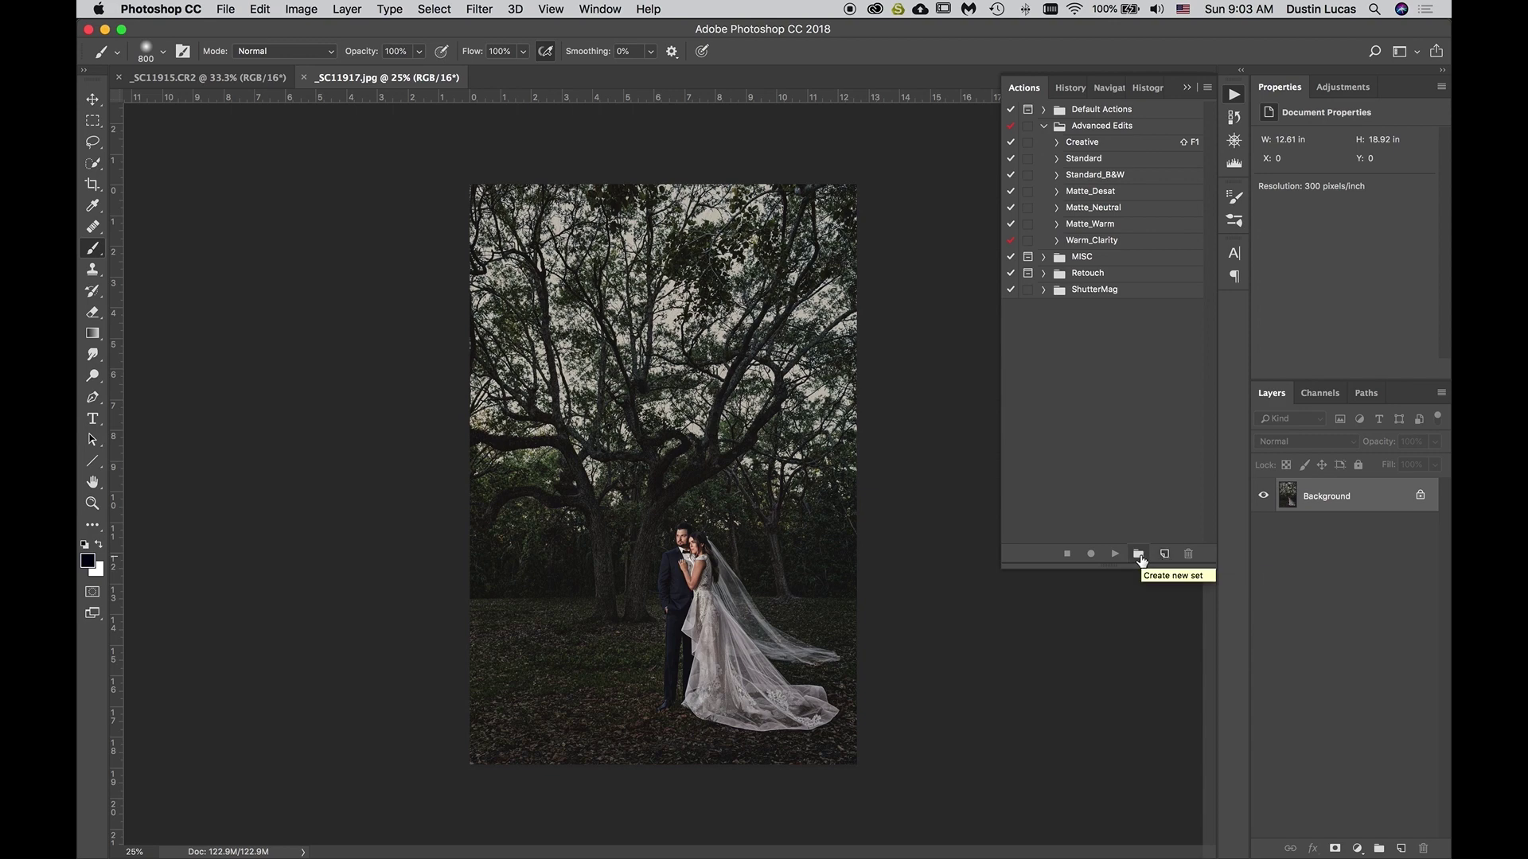
Examine the actions inside the MISC and Advanced Edits sets and leave both sets collapsed
click(1043, 125)
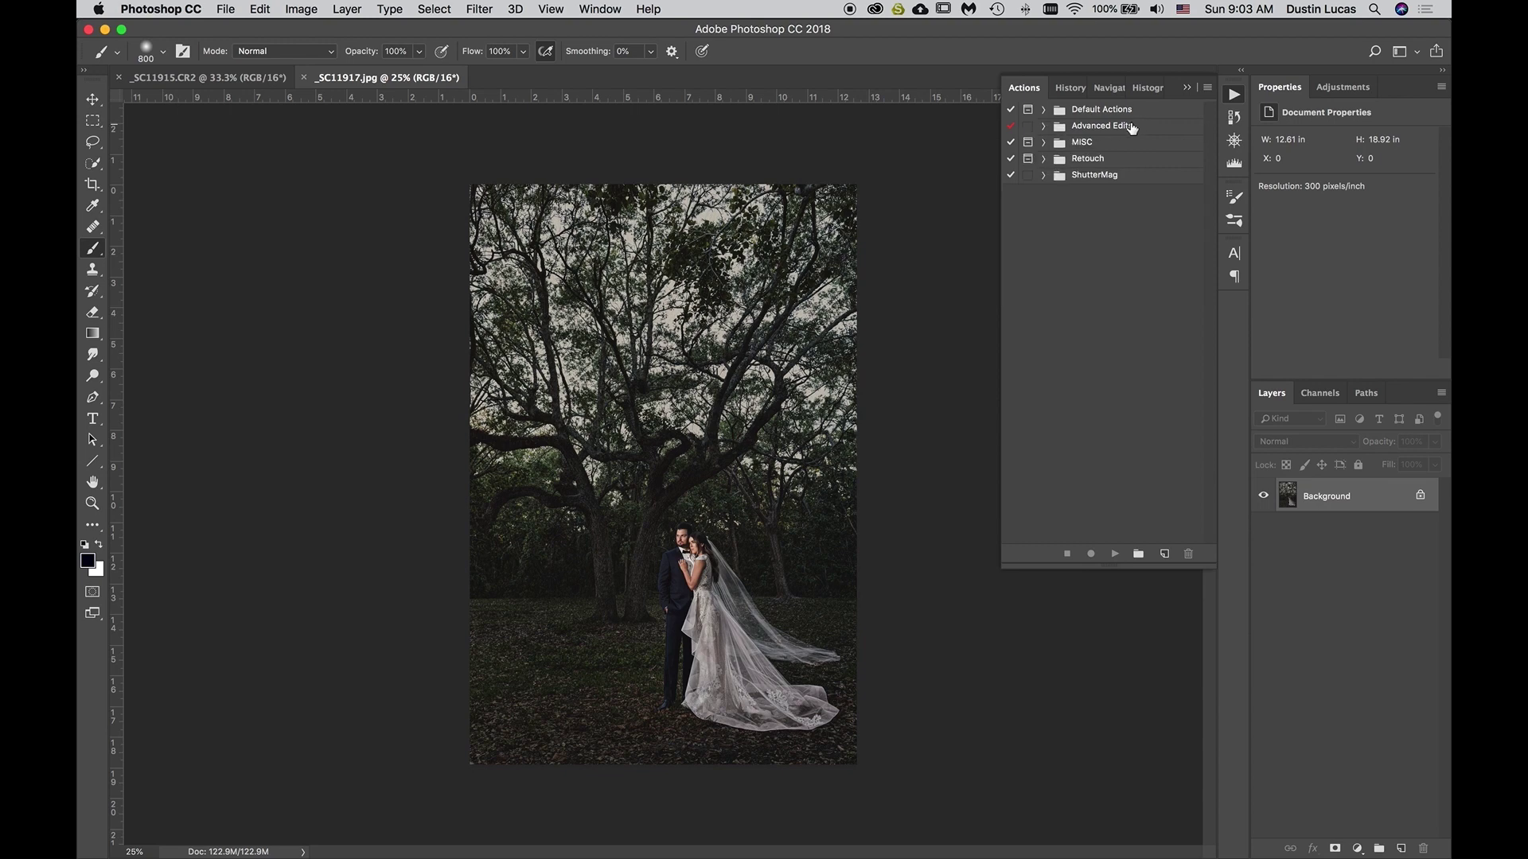
click(1043, 142)
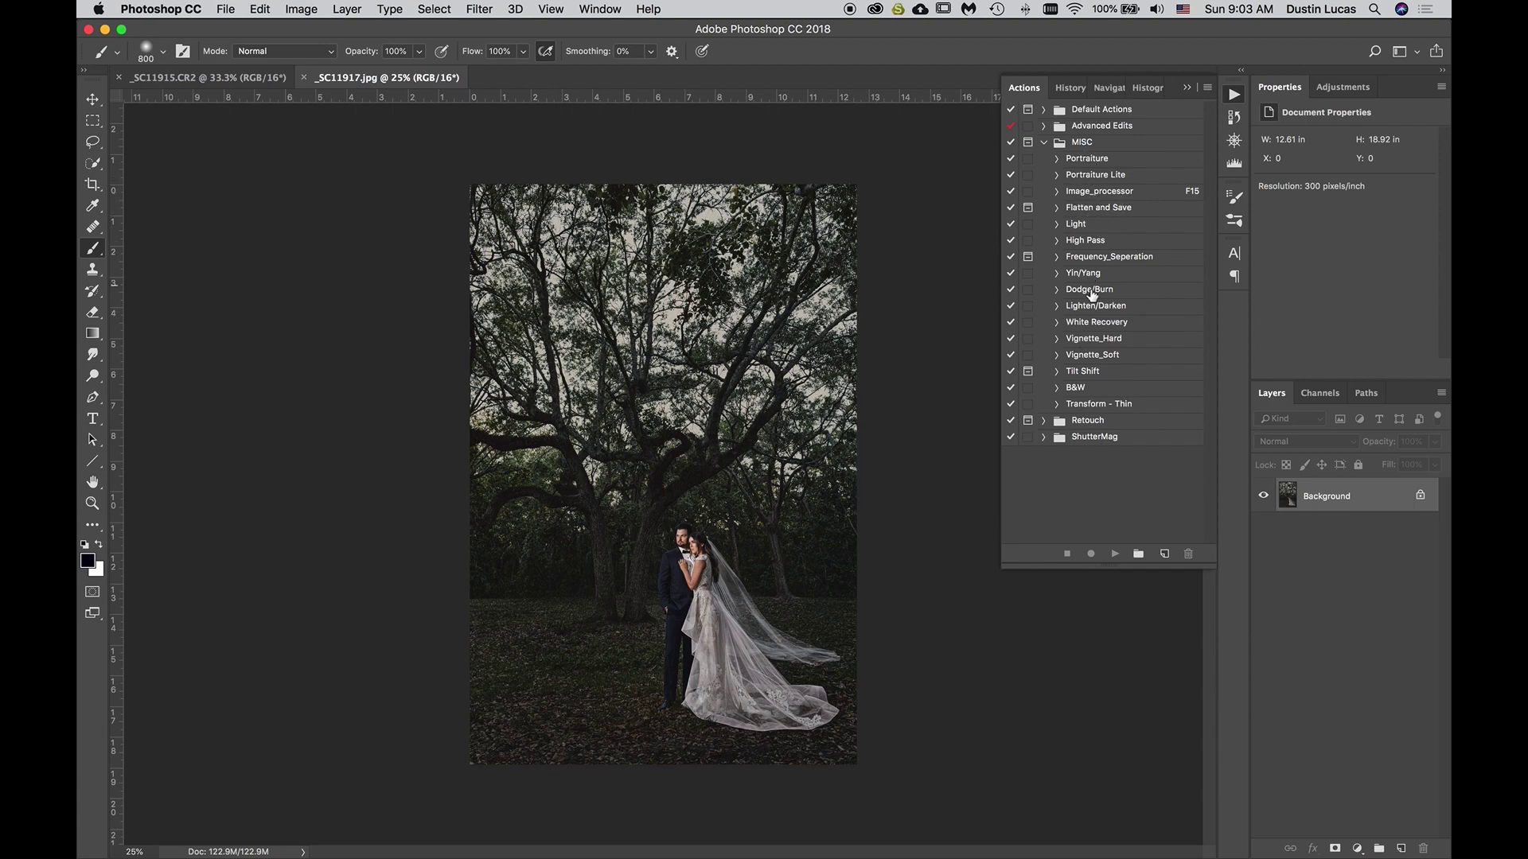
click(1043, 142)
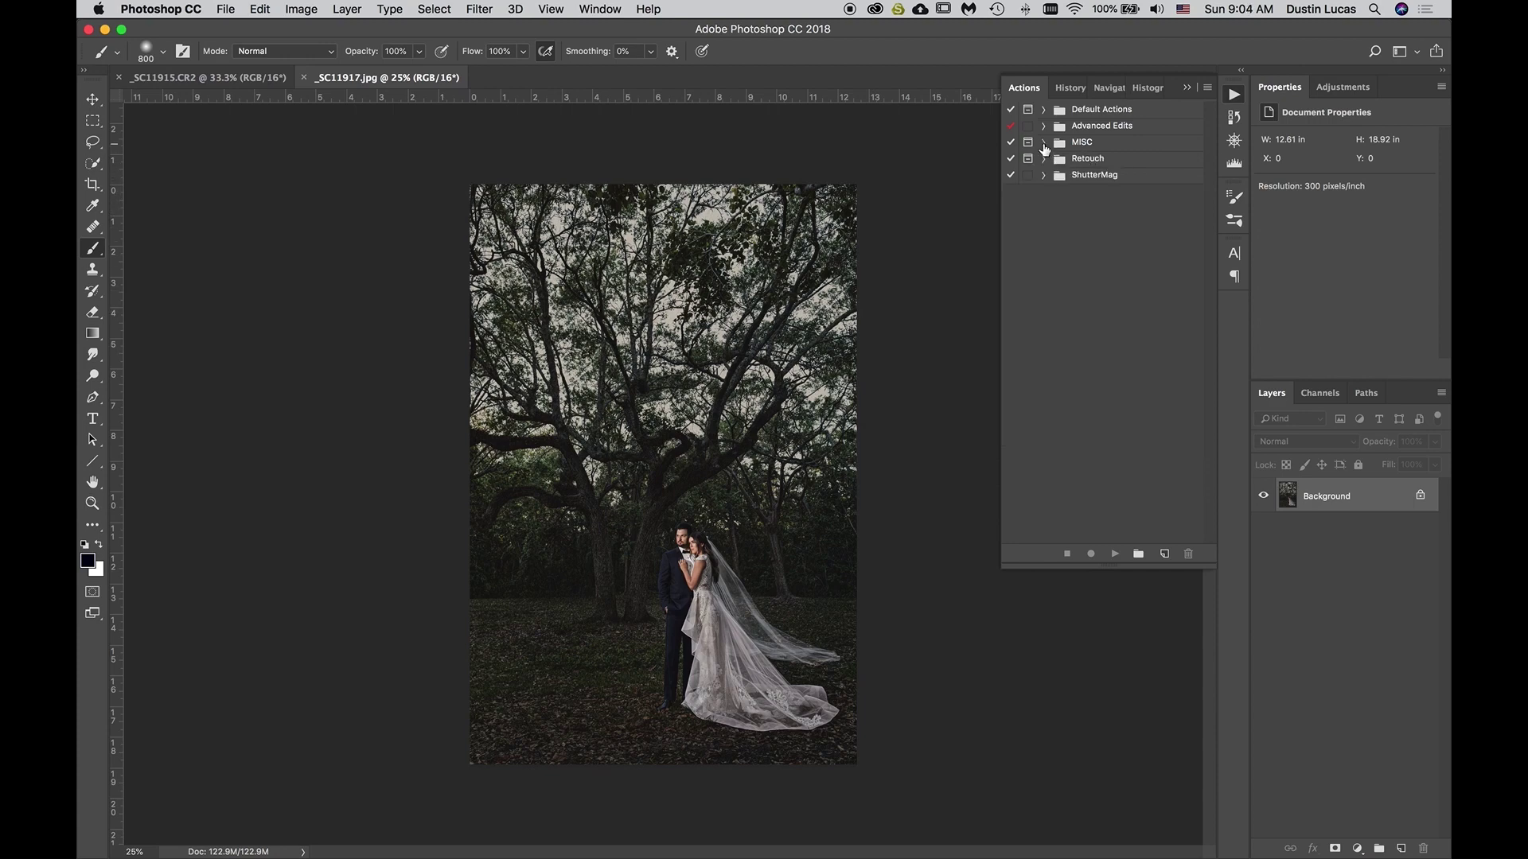
click(1044, 127)
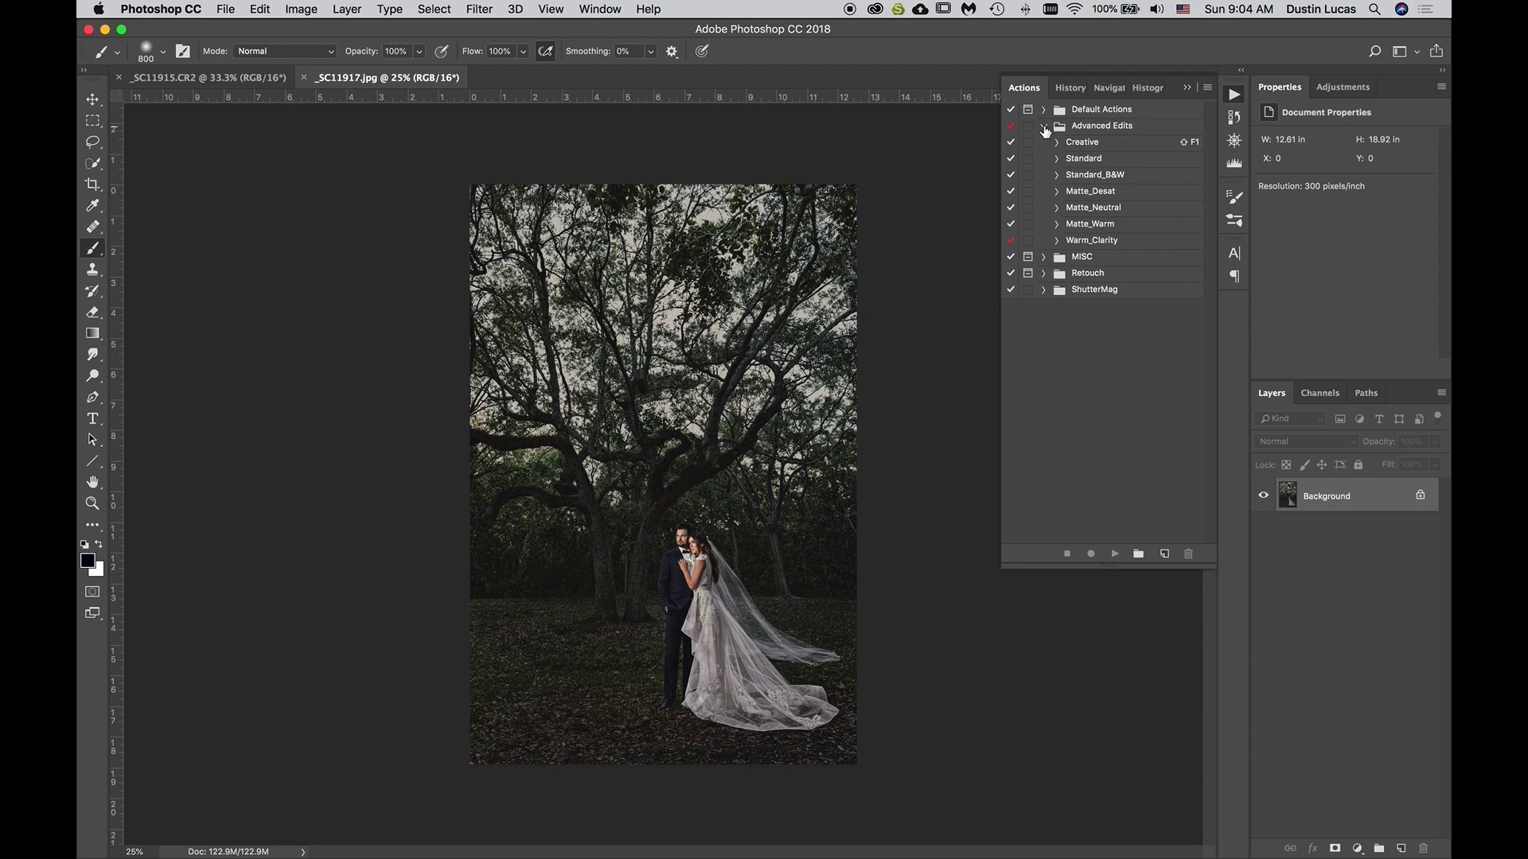
click(1044, 126)
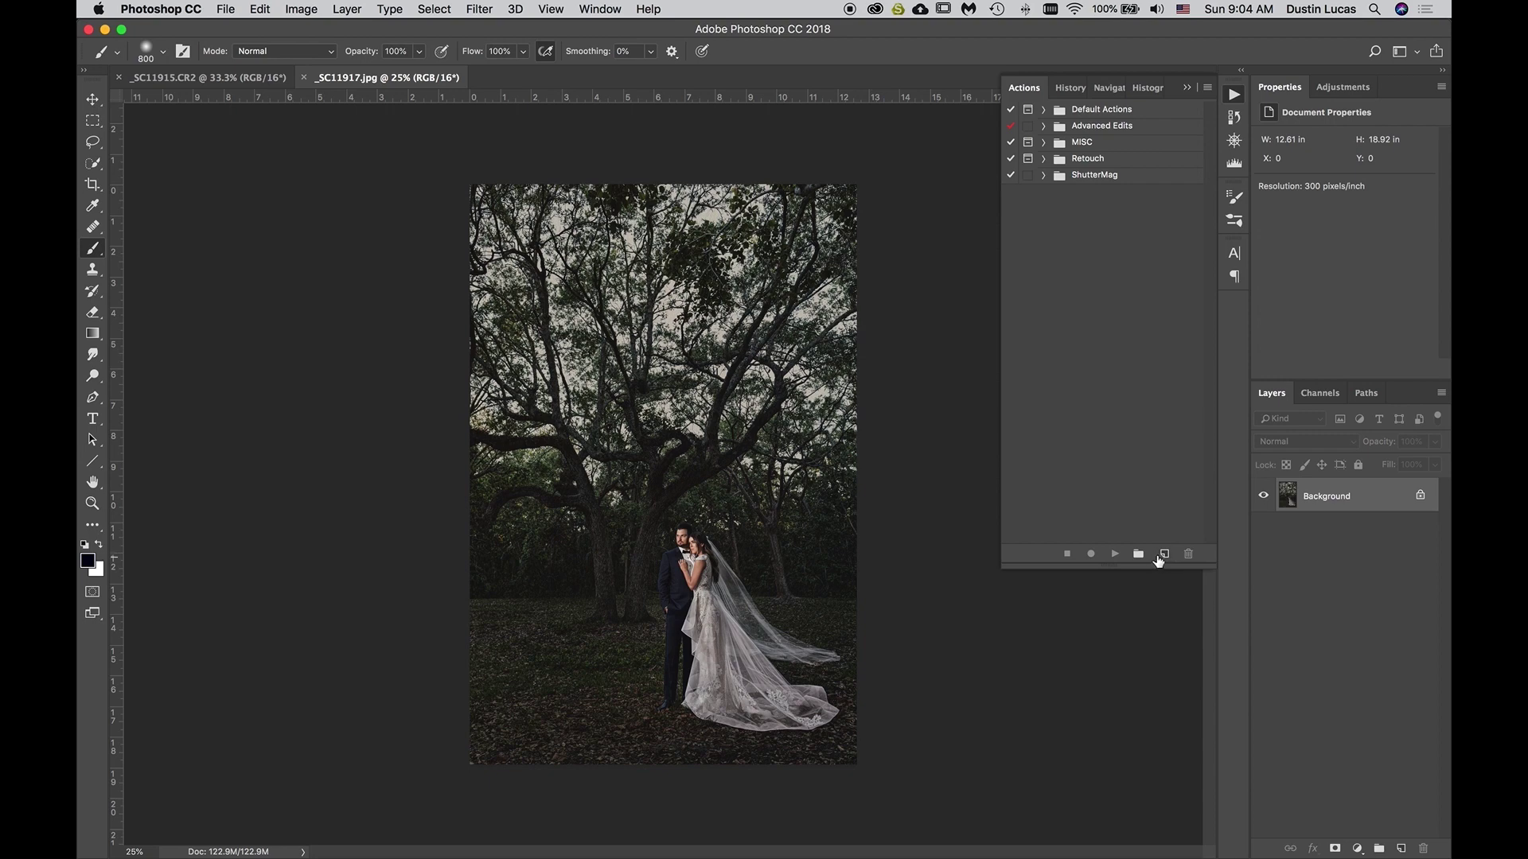
Set up a new action named "Portraiture - Standard" in the MISC set
click(1157, 556)
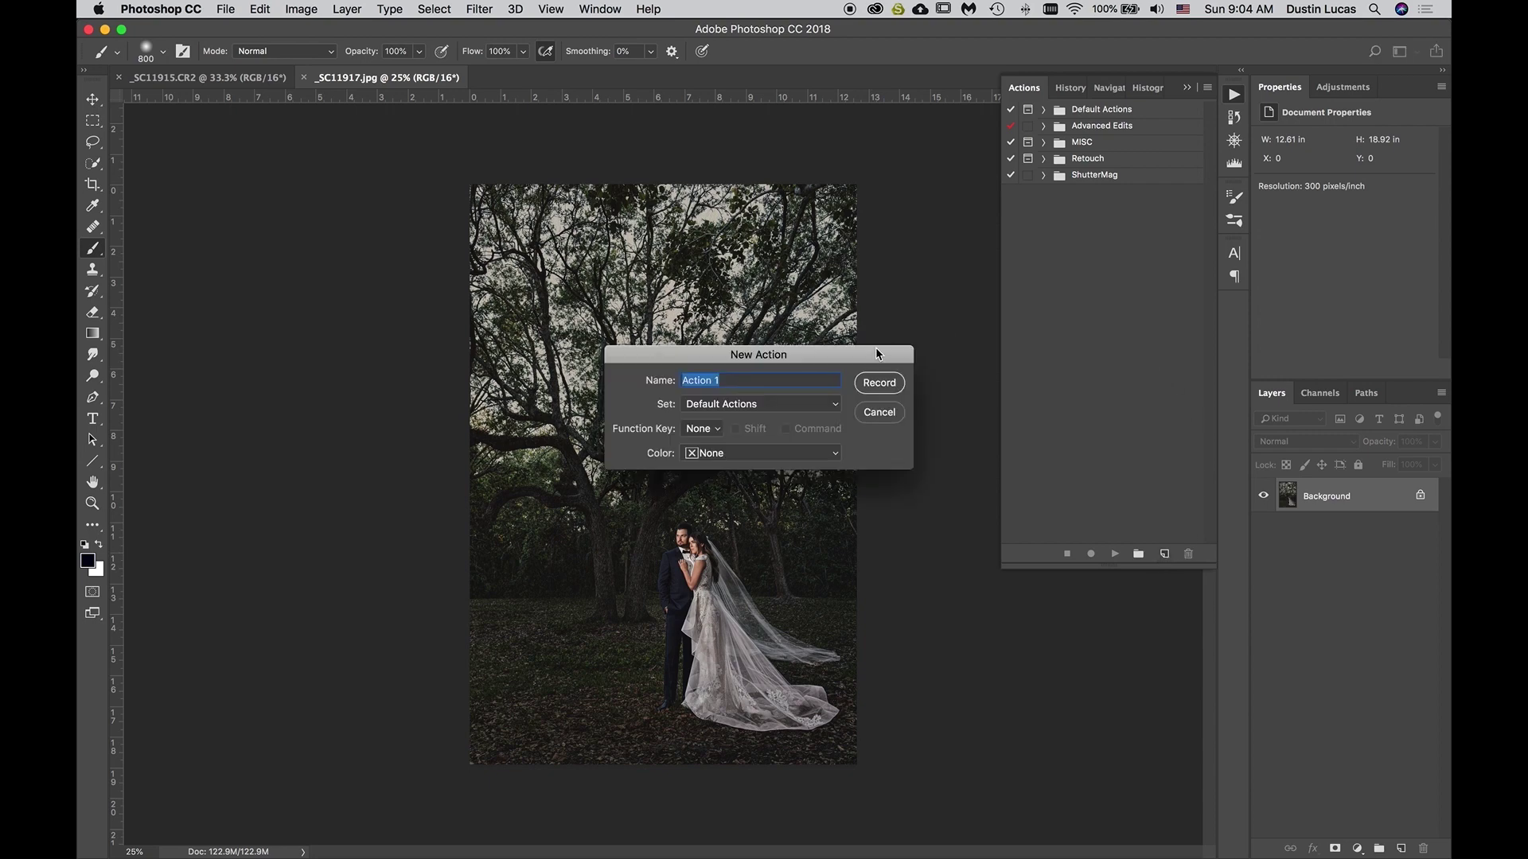
click(728, 417)
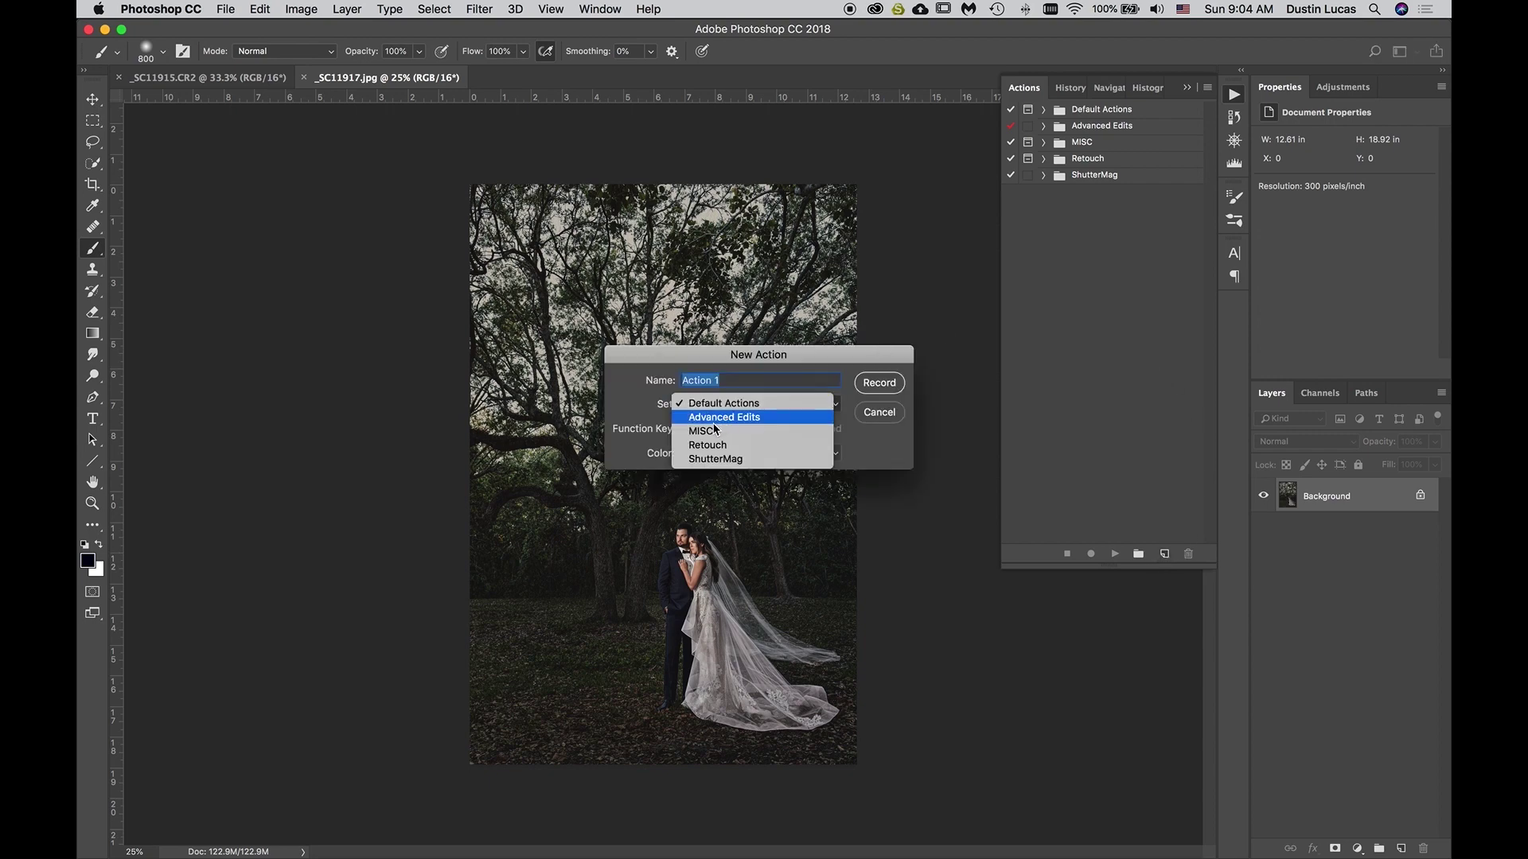
click(712, 430)
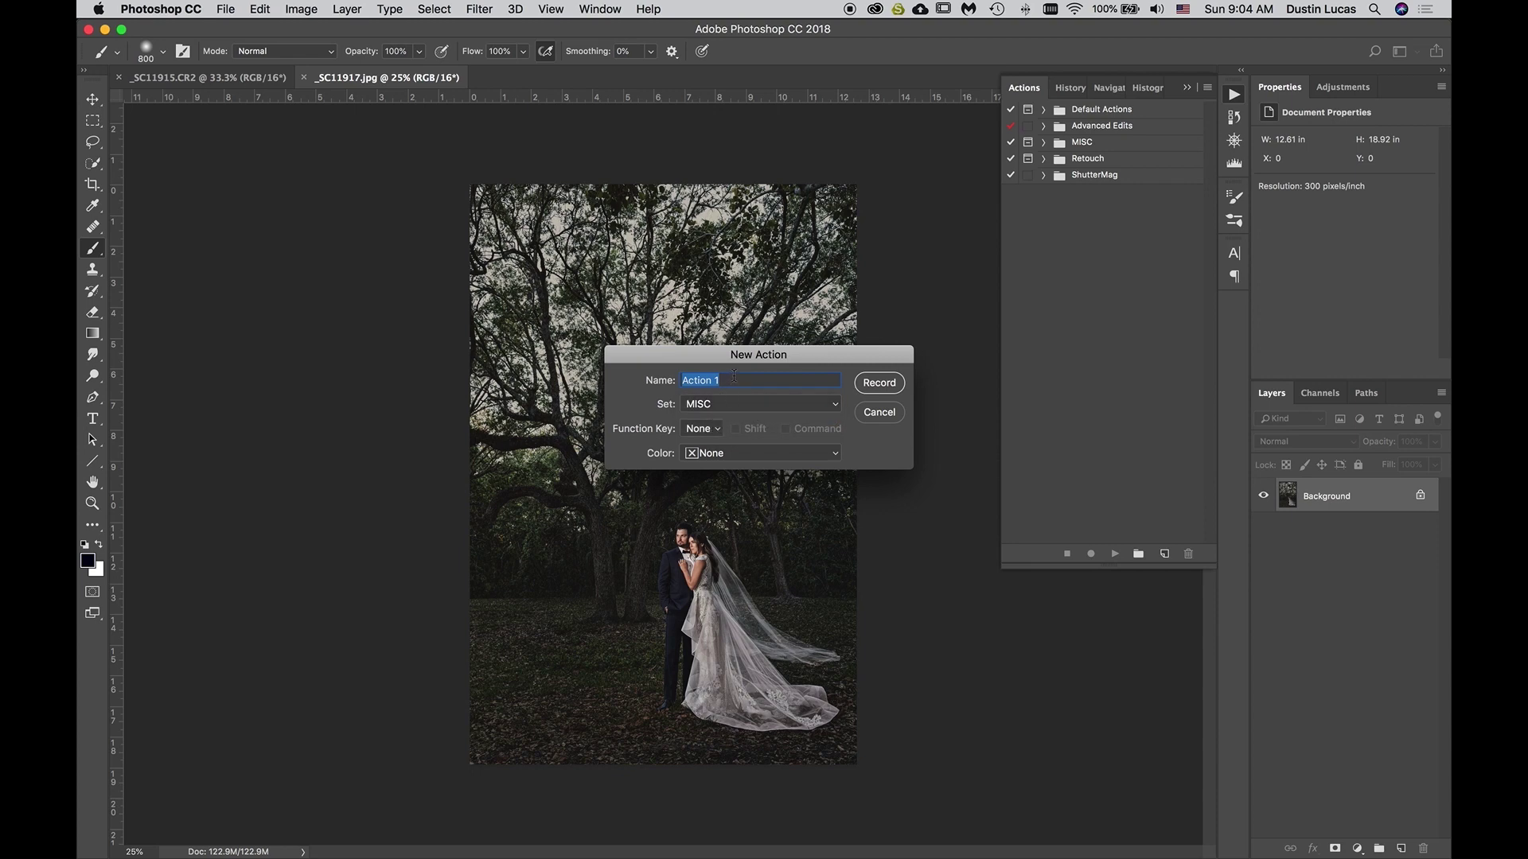
text(Po)
text(rtraiture - Standa)
click(729, 407)
click(728, 406)
Assign the function key F1 with Shift and Command to the new action and start recording it
click(710, 432)
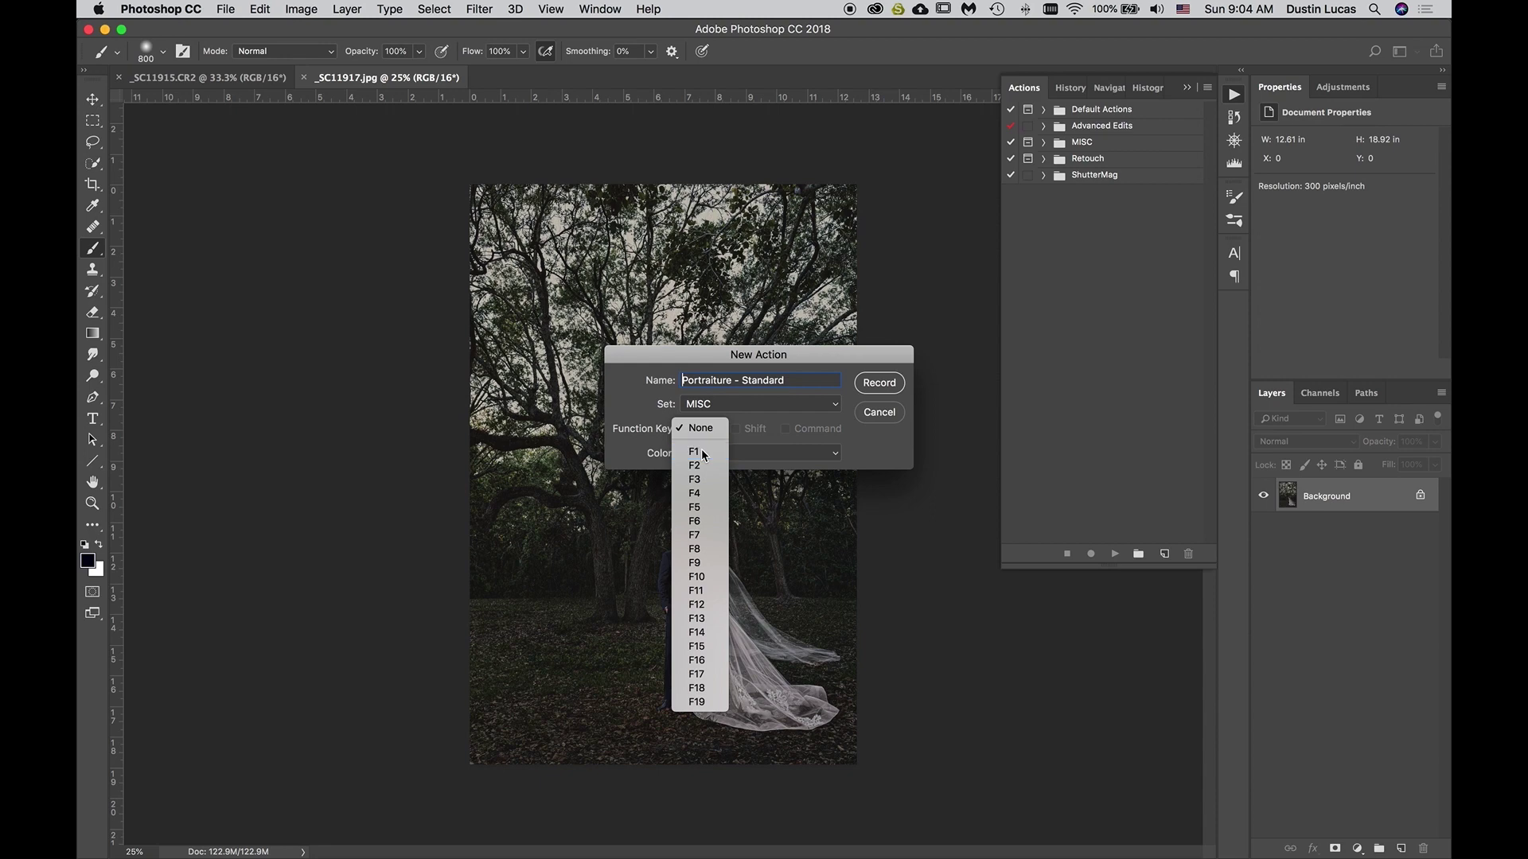
click(703, 453)
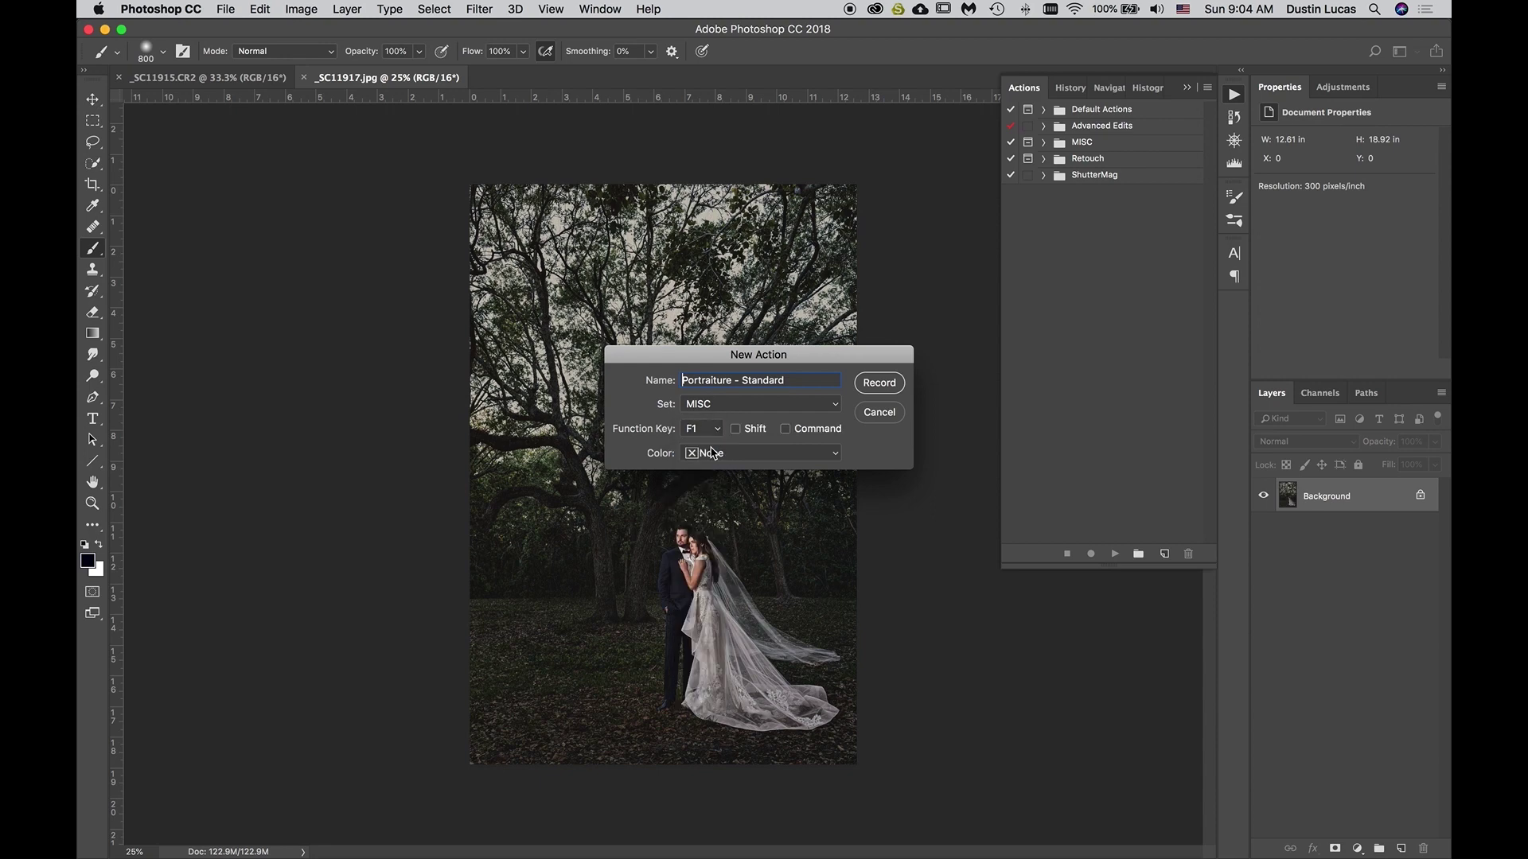
click(786, 430)
click(736, 430)
click(737, 431)
click(735, 432)
click(706, 454)
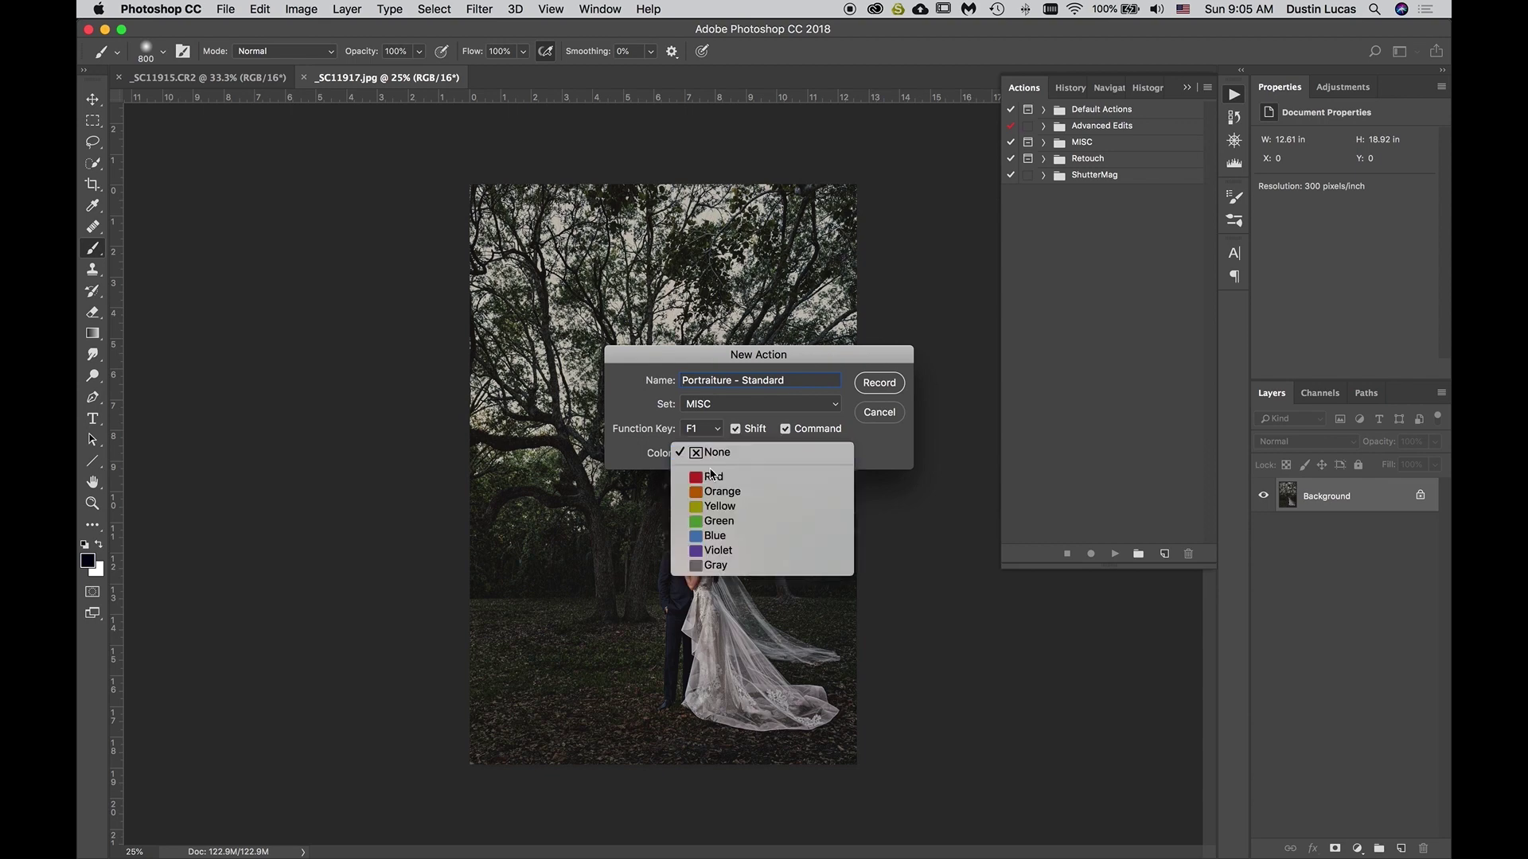
click(730, 525)
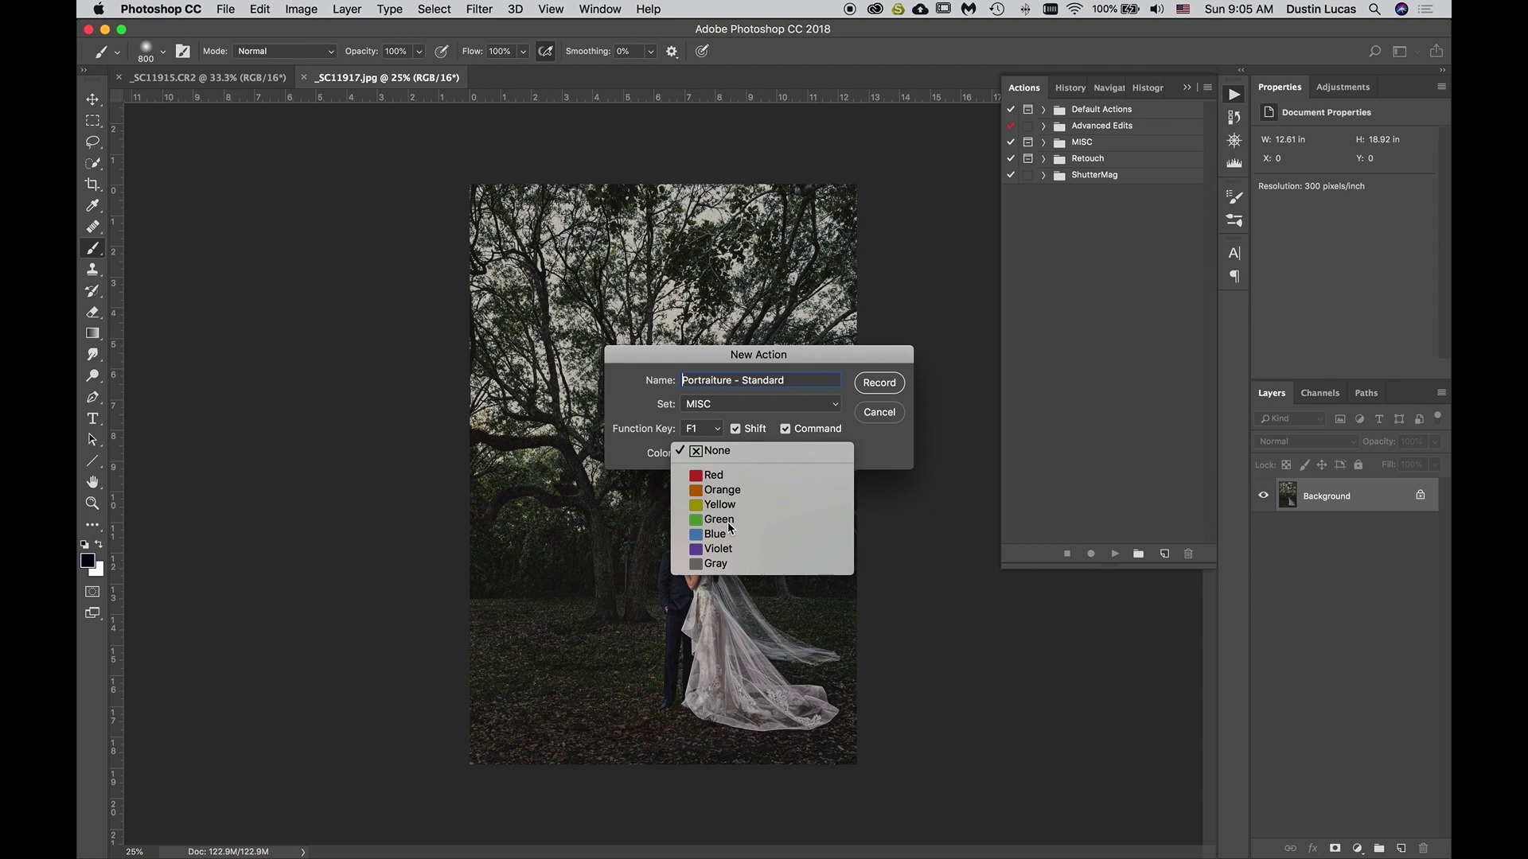
click(876, 382)
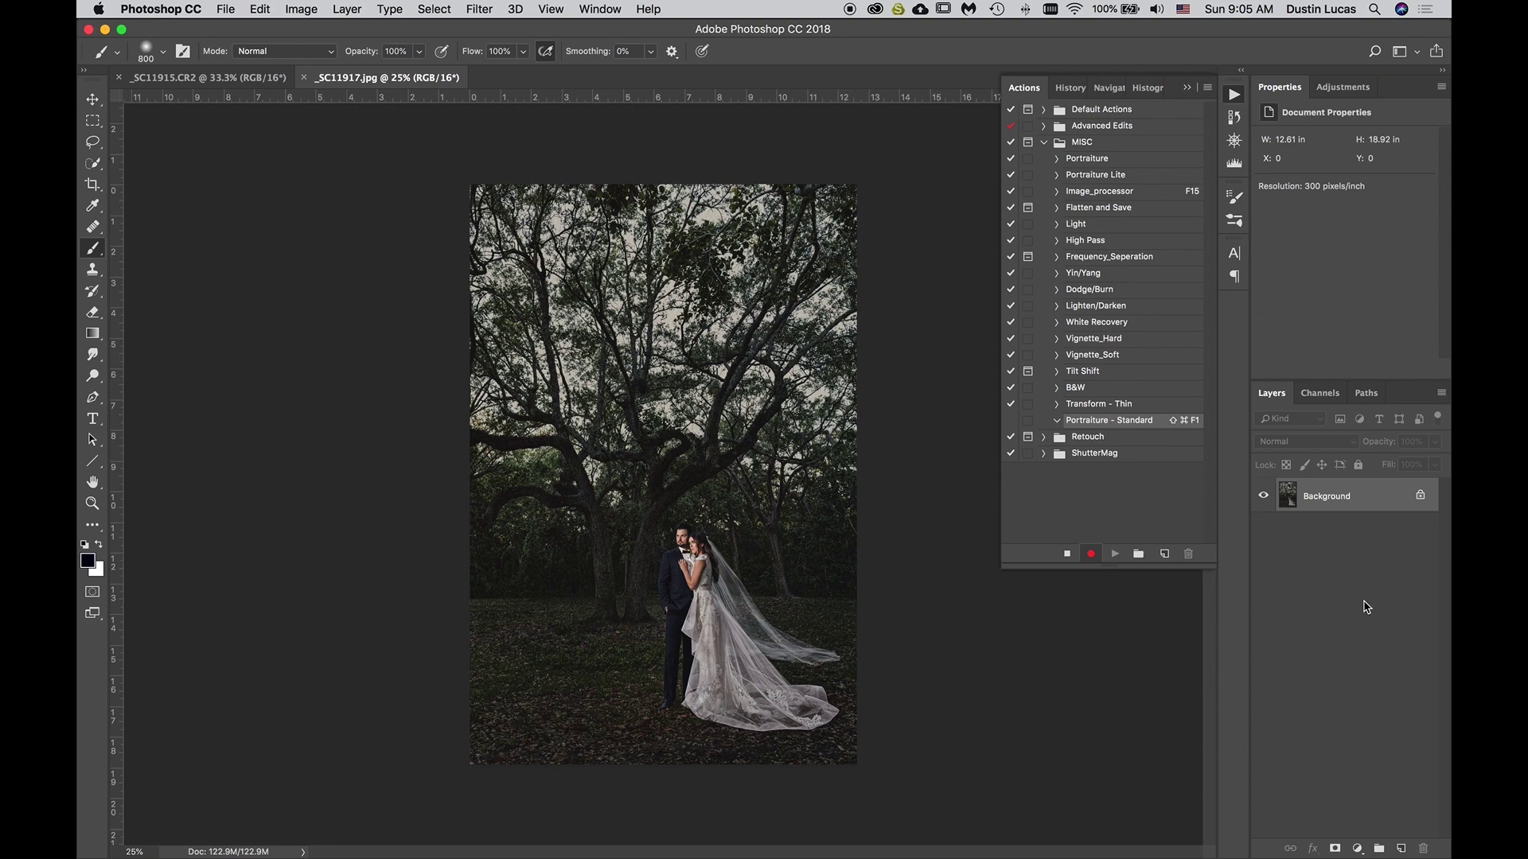
Copy the background onto a new layer named "Portraitrue" with 70% opacity
key(super+shift+n)
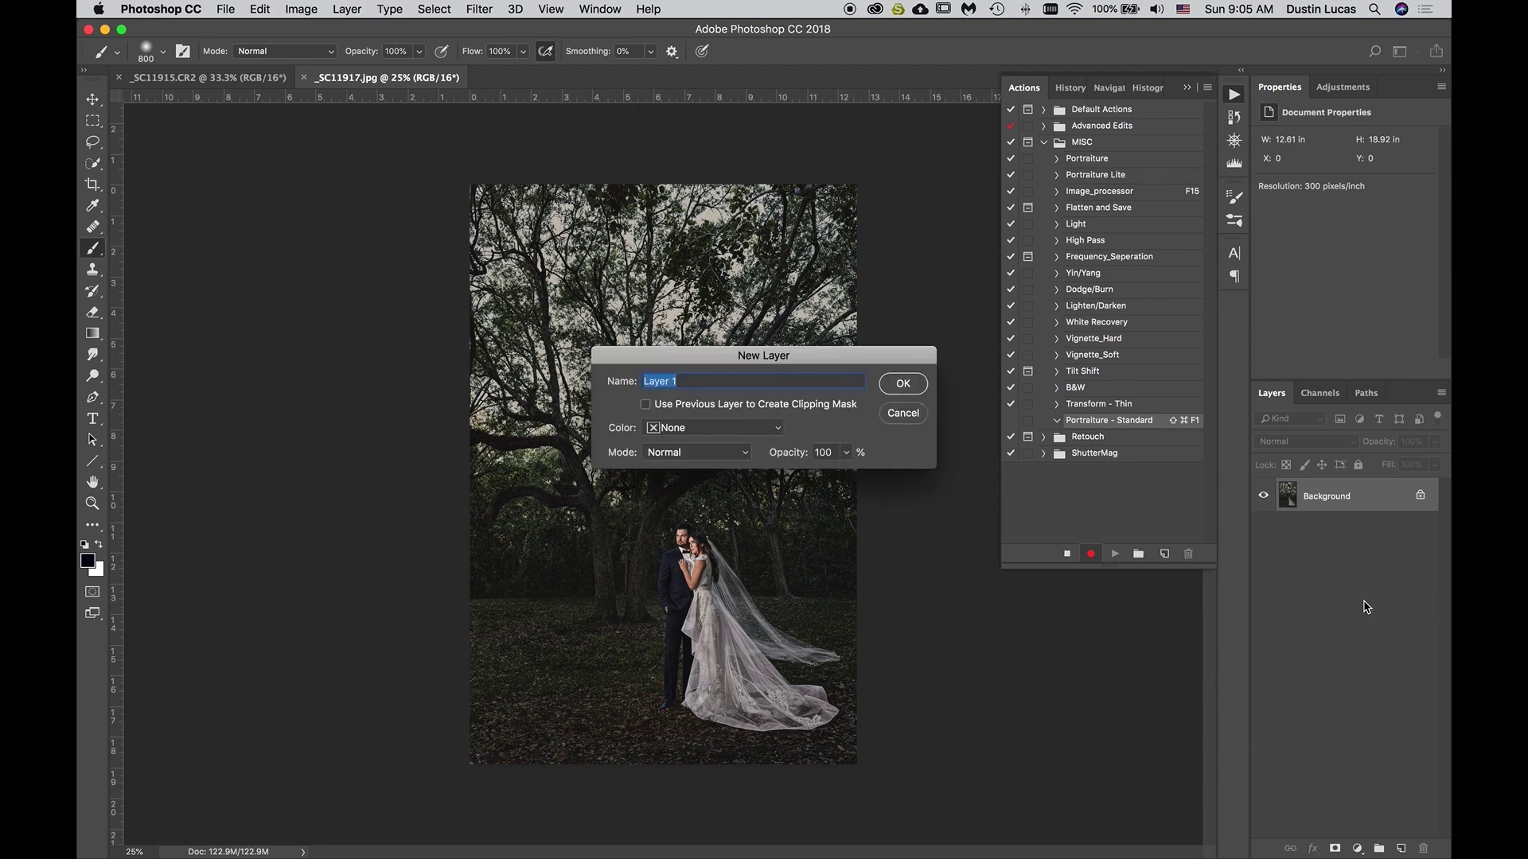
text(Portraitrue)
click(845, 454)
click(827, 452)
text(70)
click(902, 385)
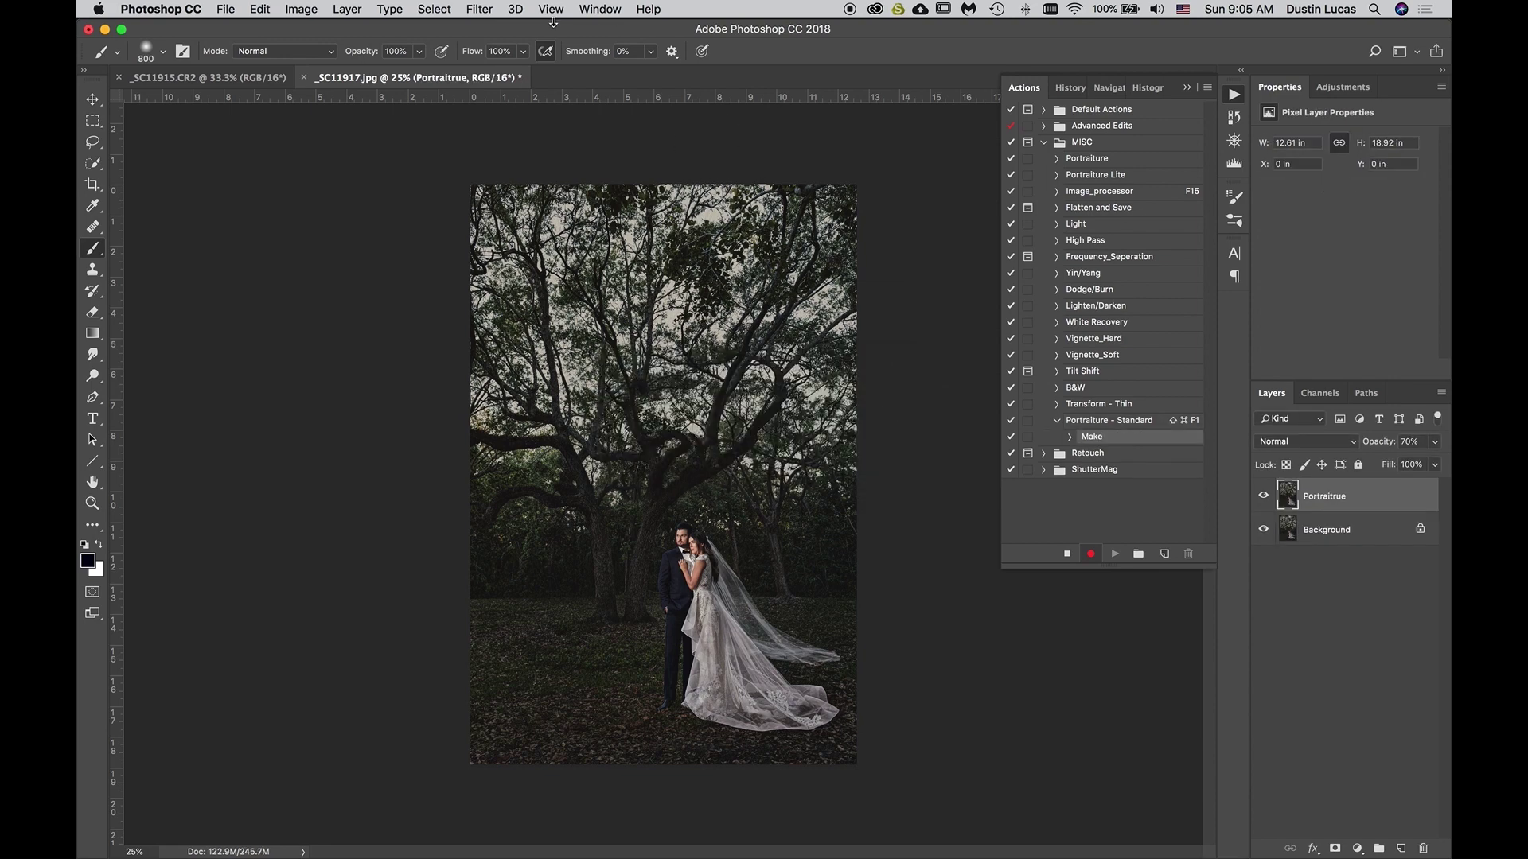
Apply the Imagenomic Portraiture filter with the Default preset to the Portraitrue layer
click(471, 8)
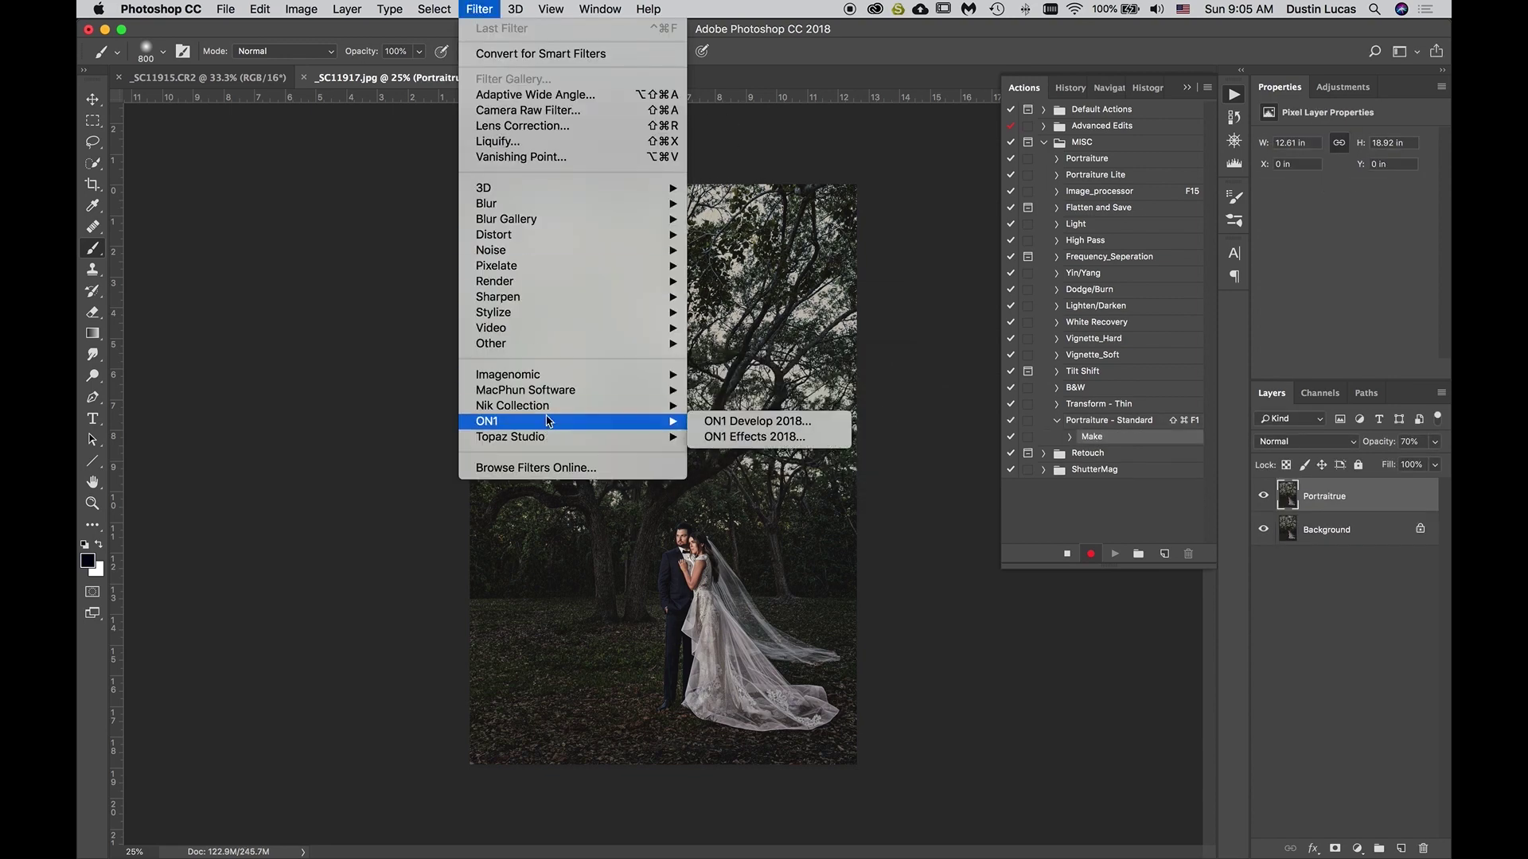
mouse_move(549, 377)
click(716, 379)
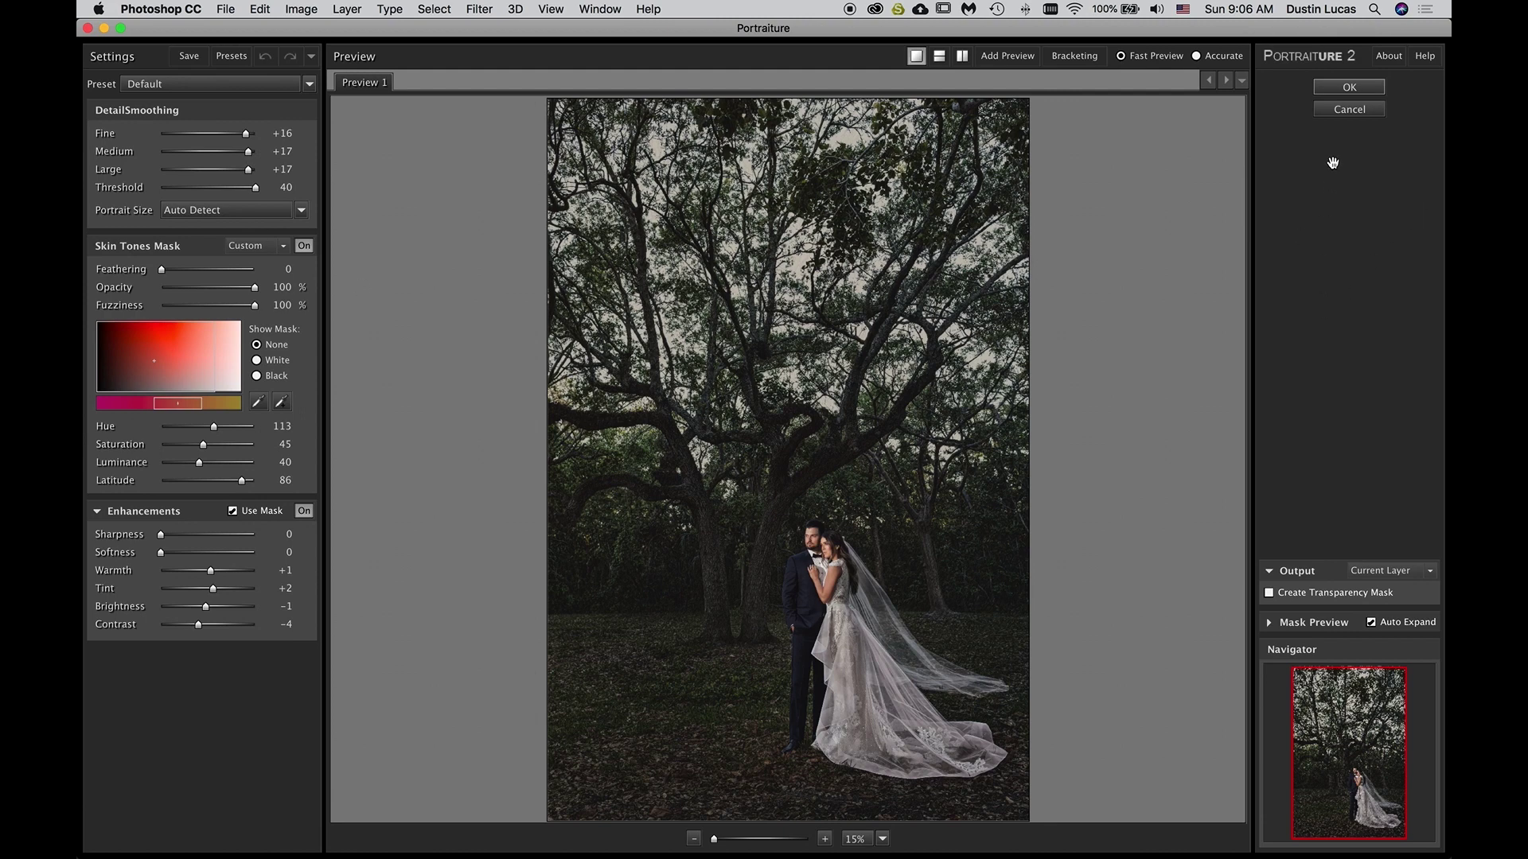
click(1341, 87)
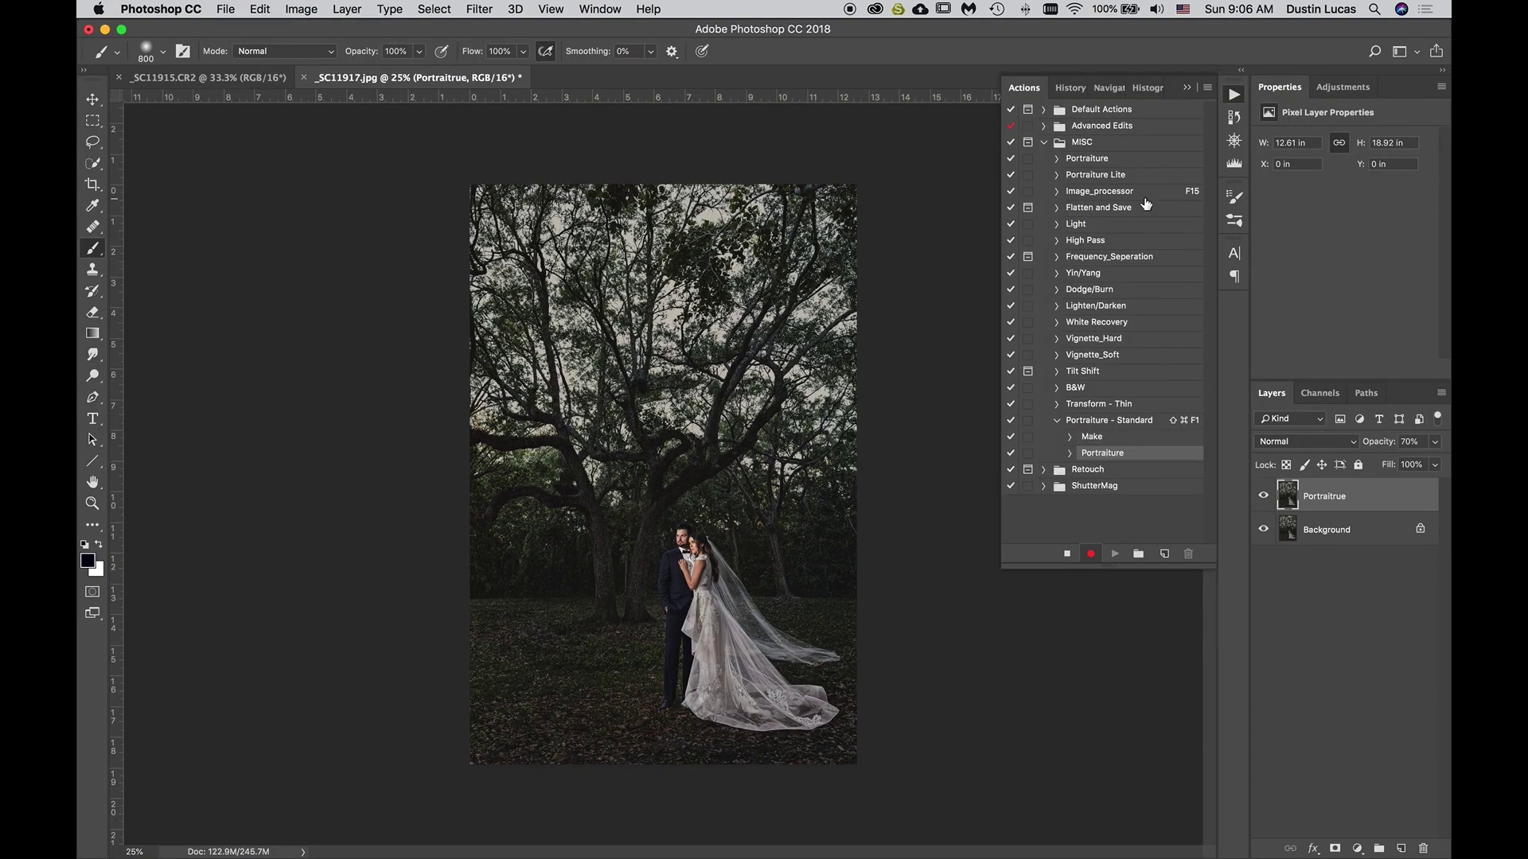
Compare the couple at 100% zoom with the Portraitrue layer hidden and shown, and review the steps recorded in the action
click(1187, 90)
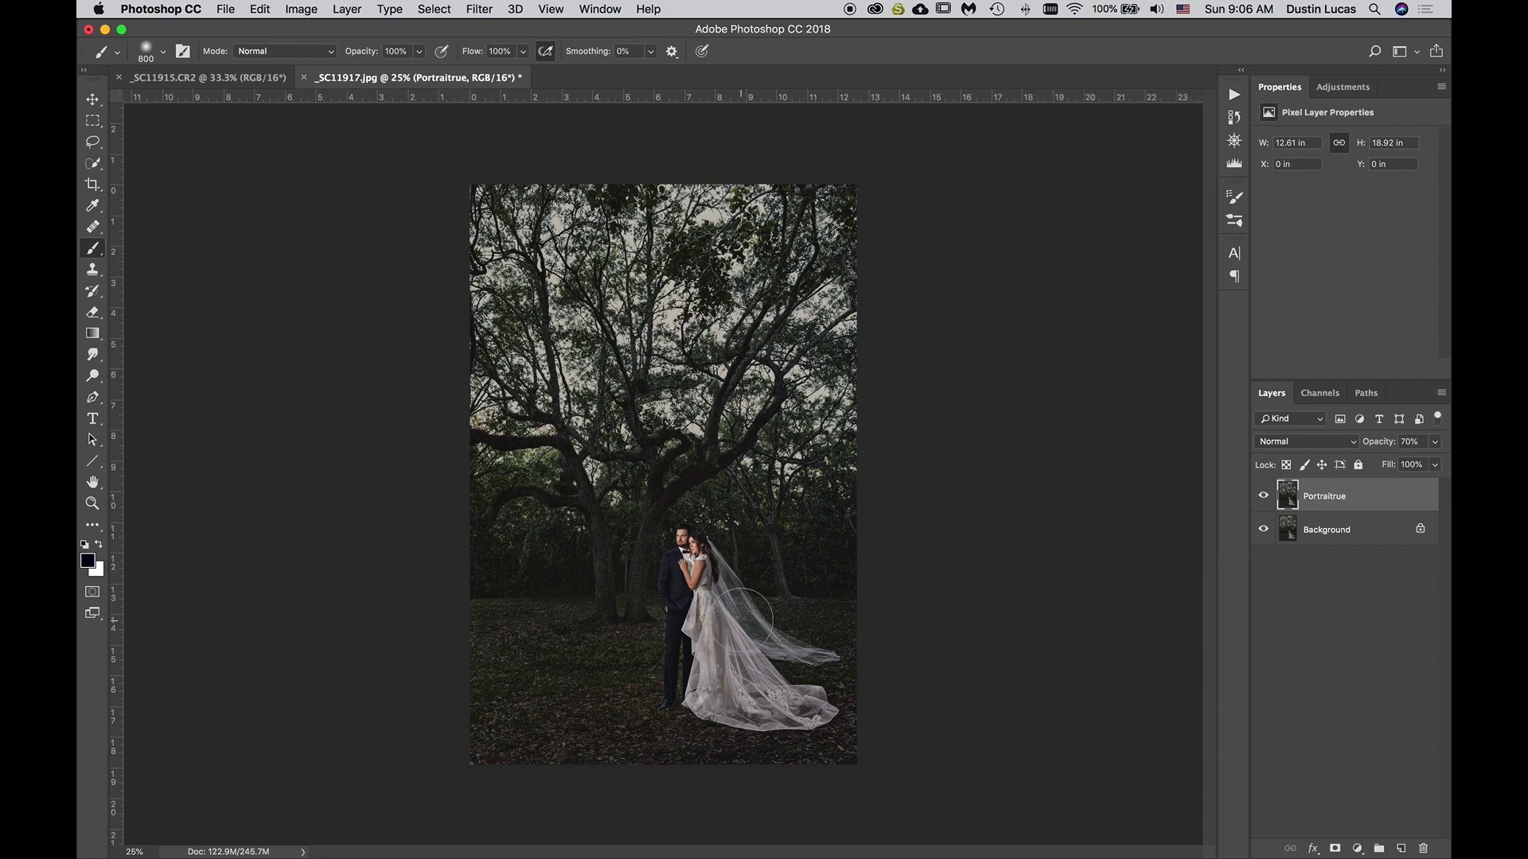
key(super+1)
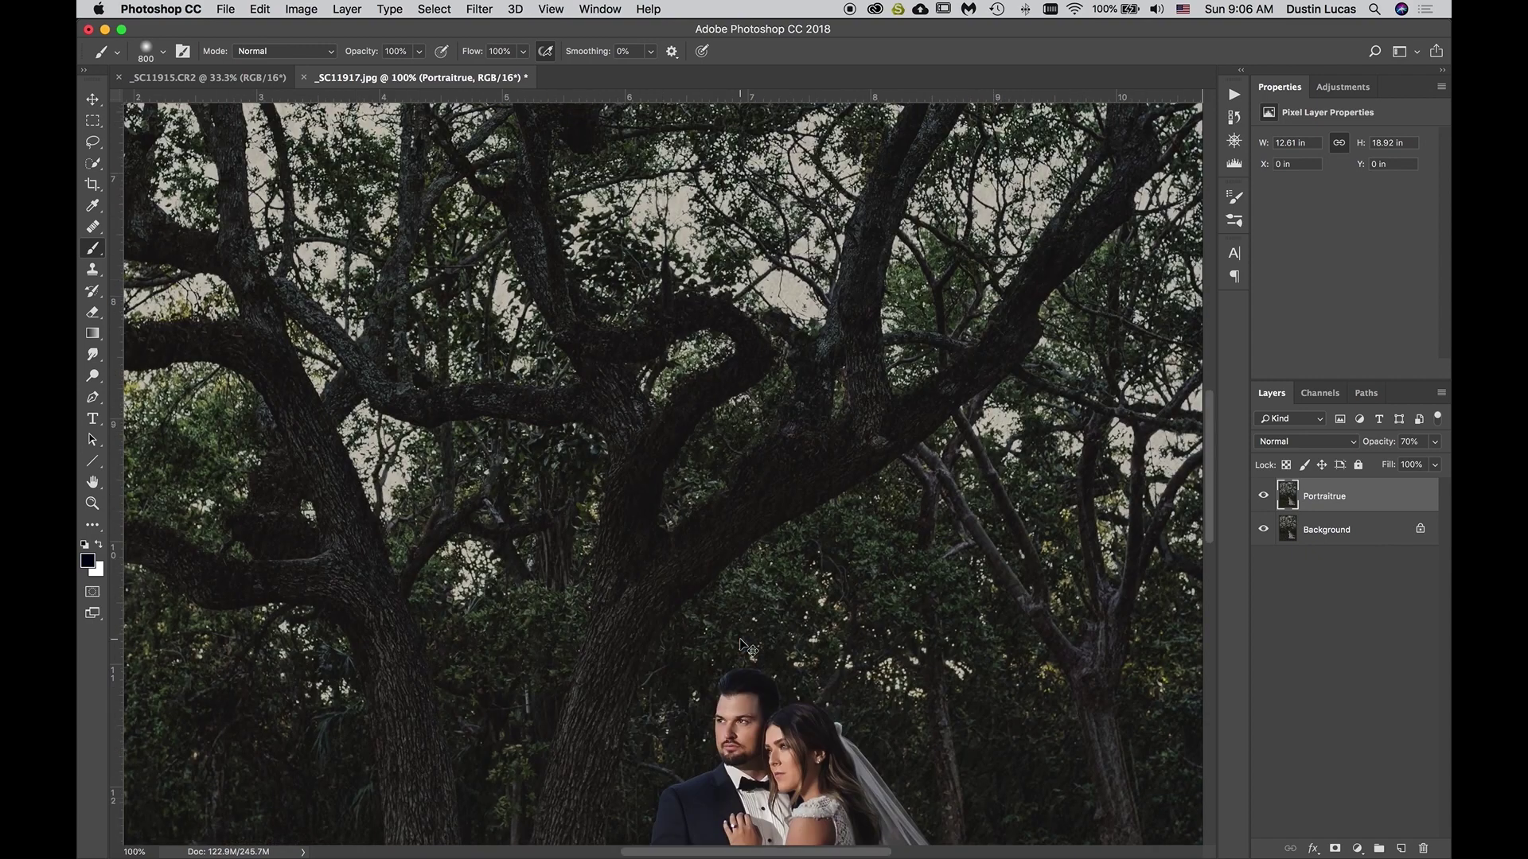
scroll(819, 637, down, 5)
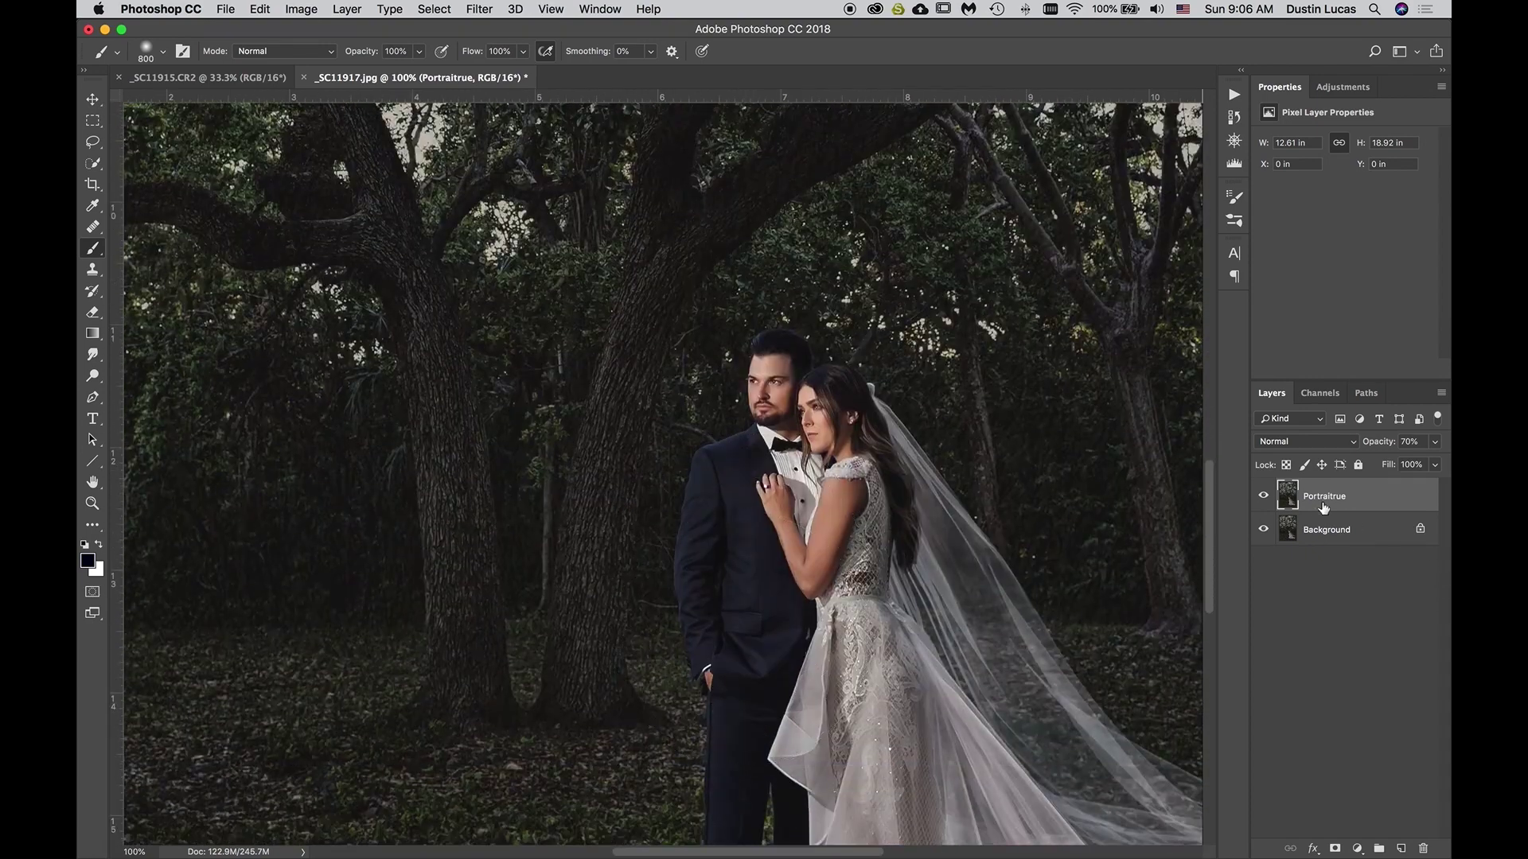
click(1266, 497)
click(1266, 497)
click(1266, 497)
click(1266, 497)
click(1265, 497)
click(1266, 497)
click(1265, 498)
click(1230, 96)
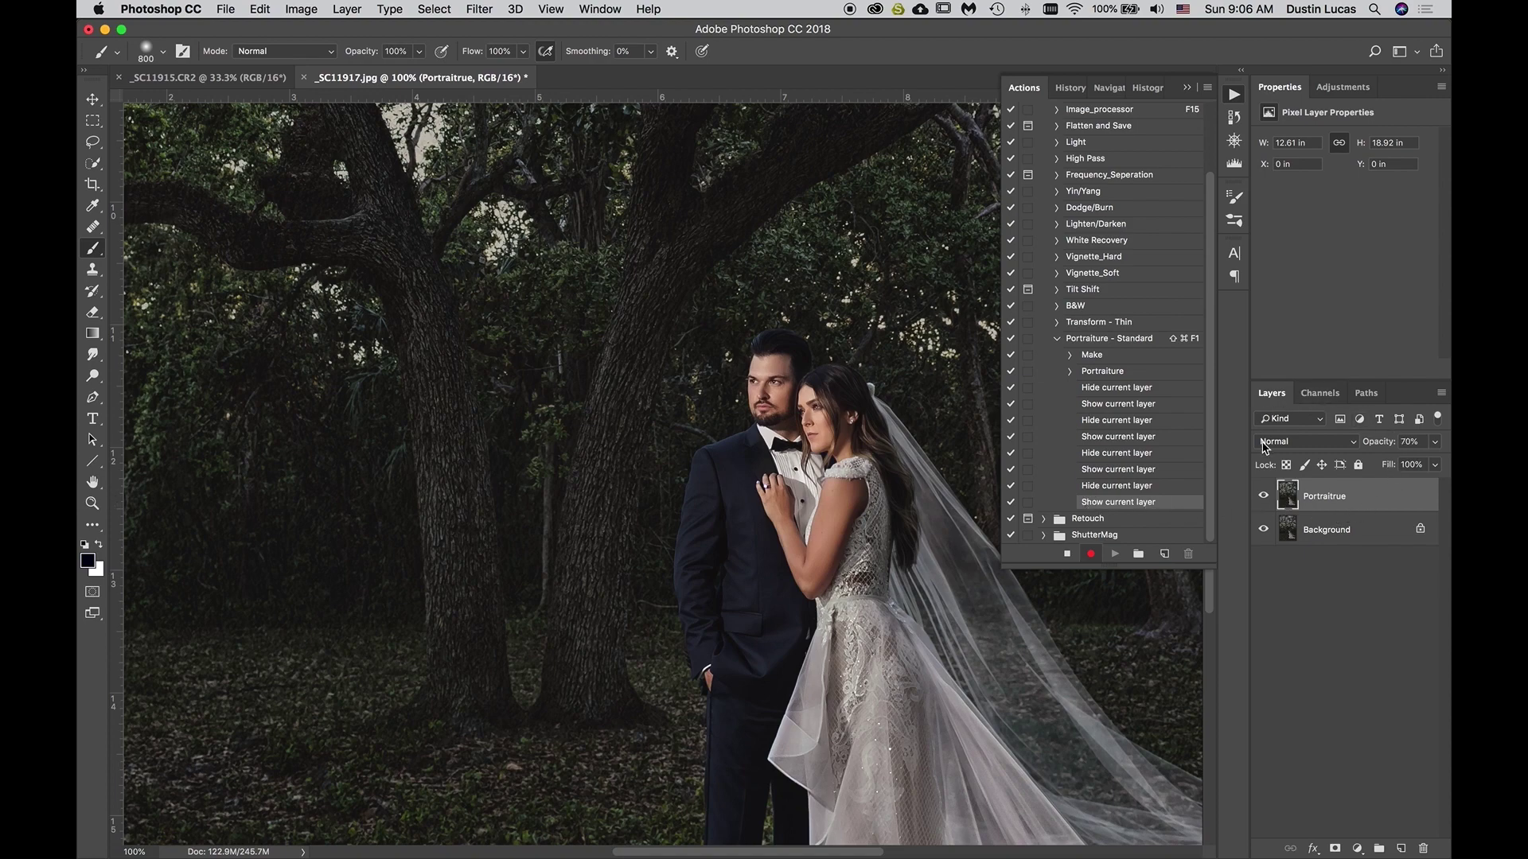
Set the Portraitrue layer's blending options to Luminosity mode and 40% opacity, and expand the recorded step's details
double_click(1367, 504)
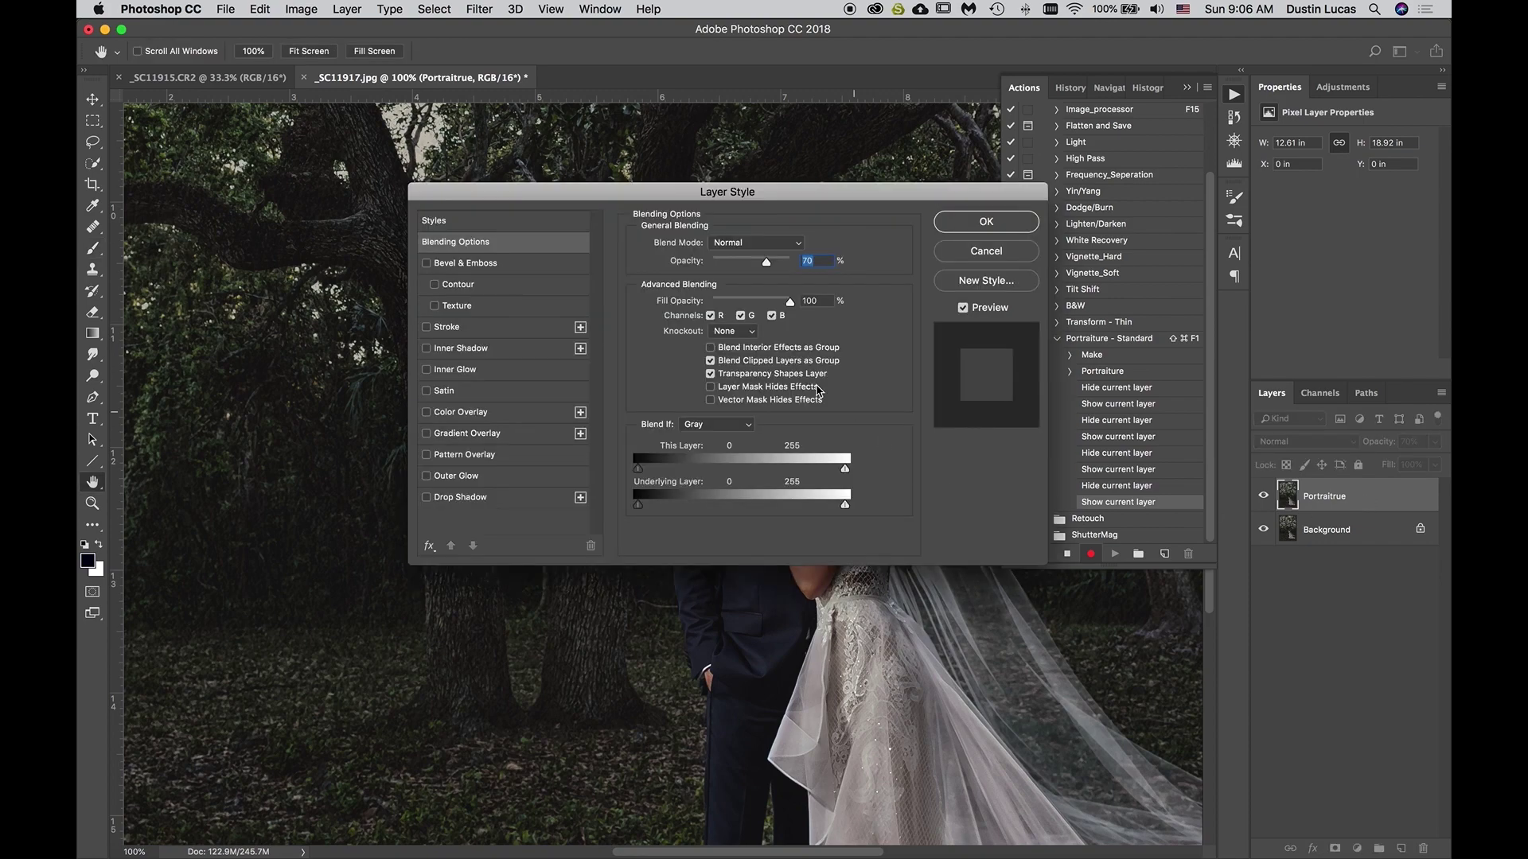
click(728, 244)
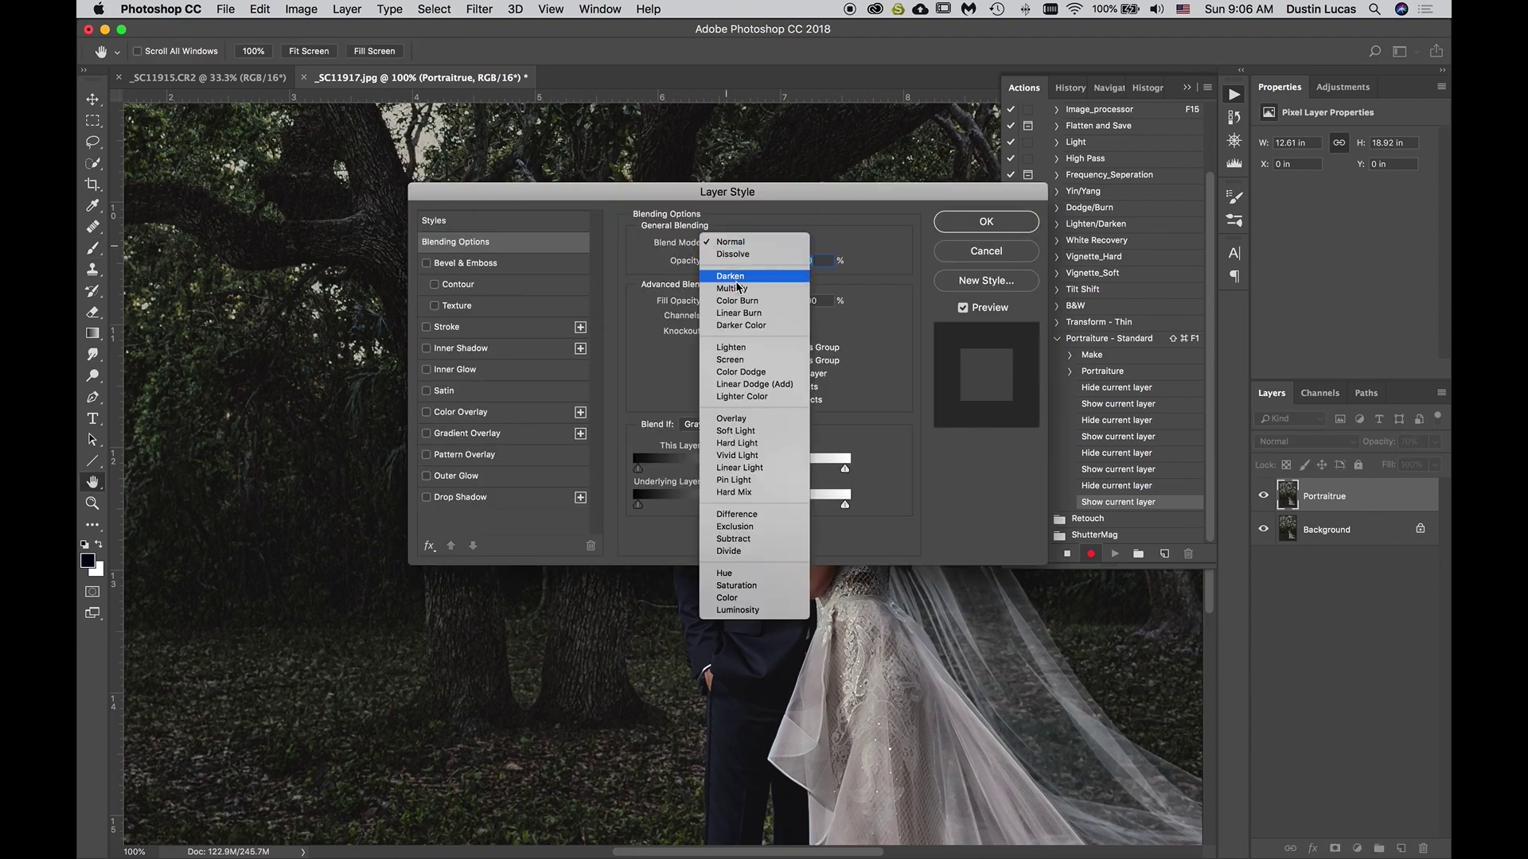
click(737, 282)
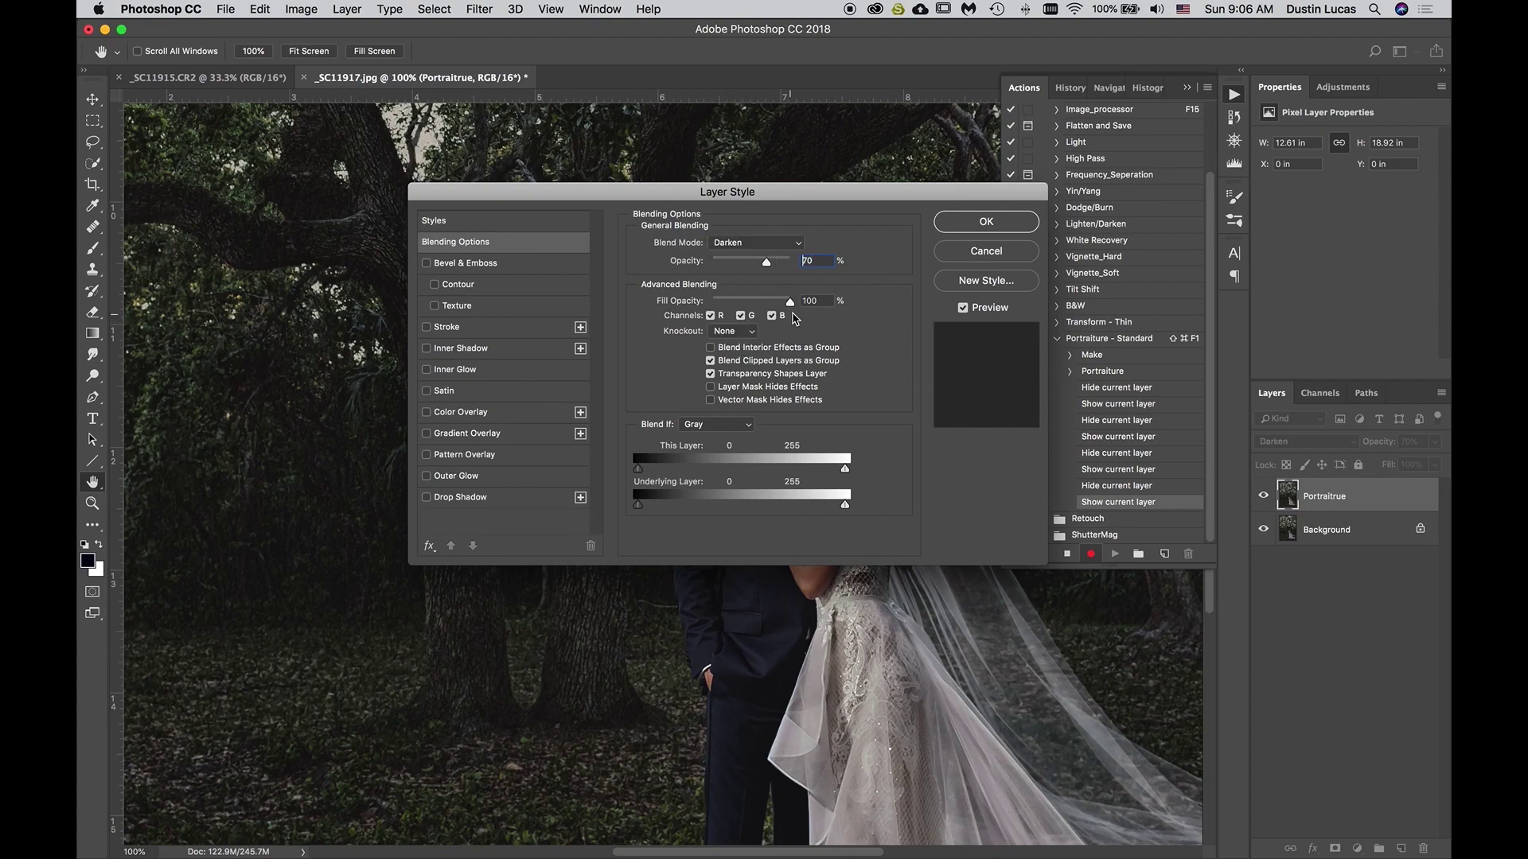
text(40)
click(762, 245)
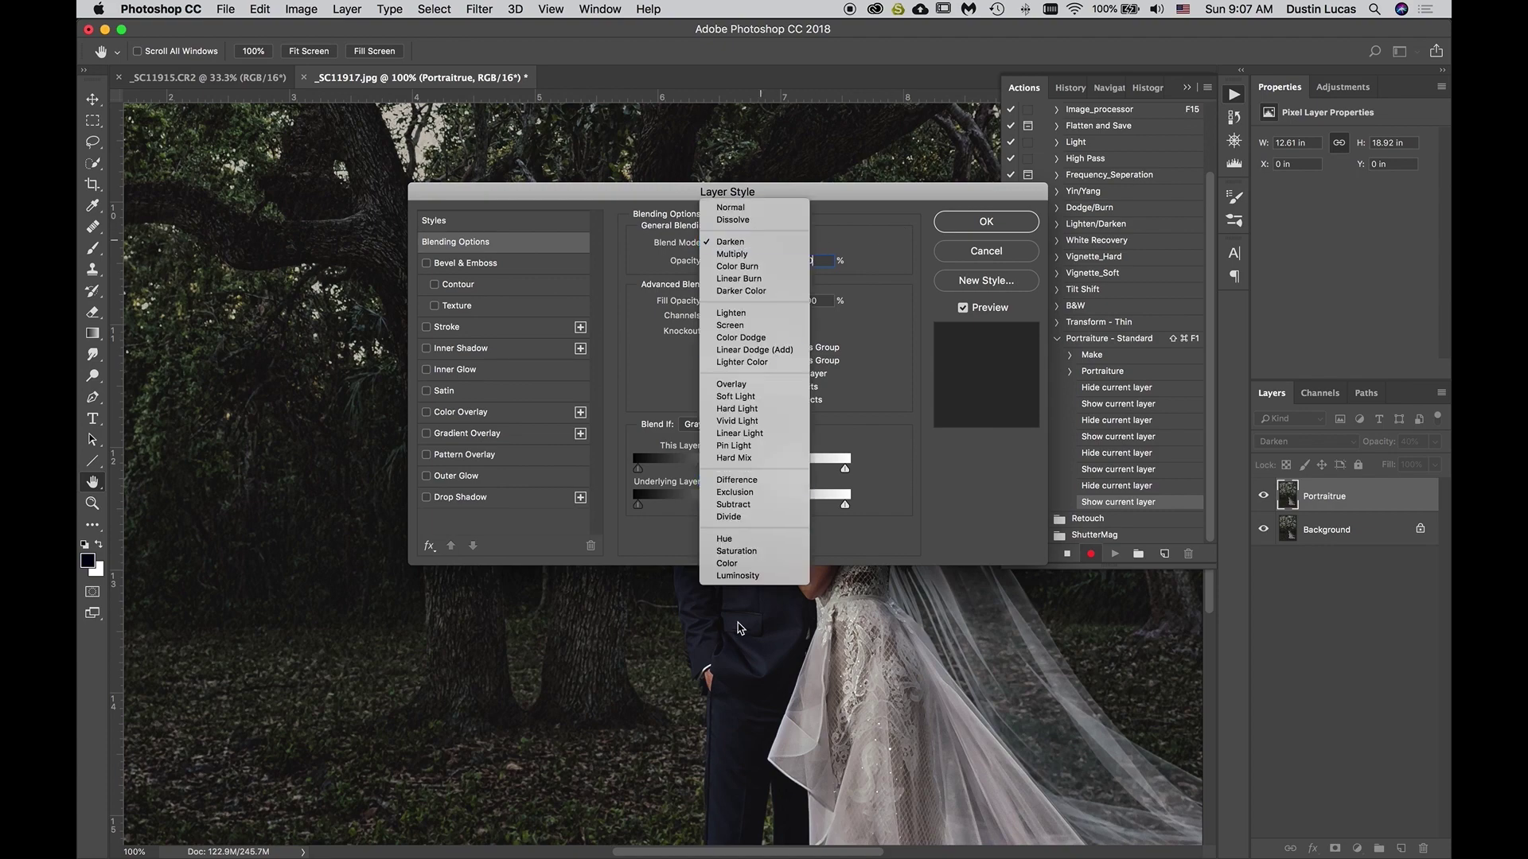
click(738, 576)
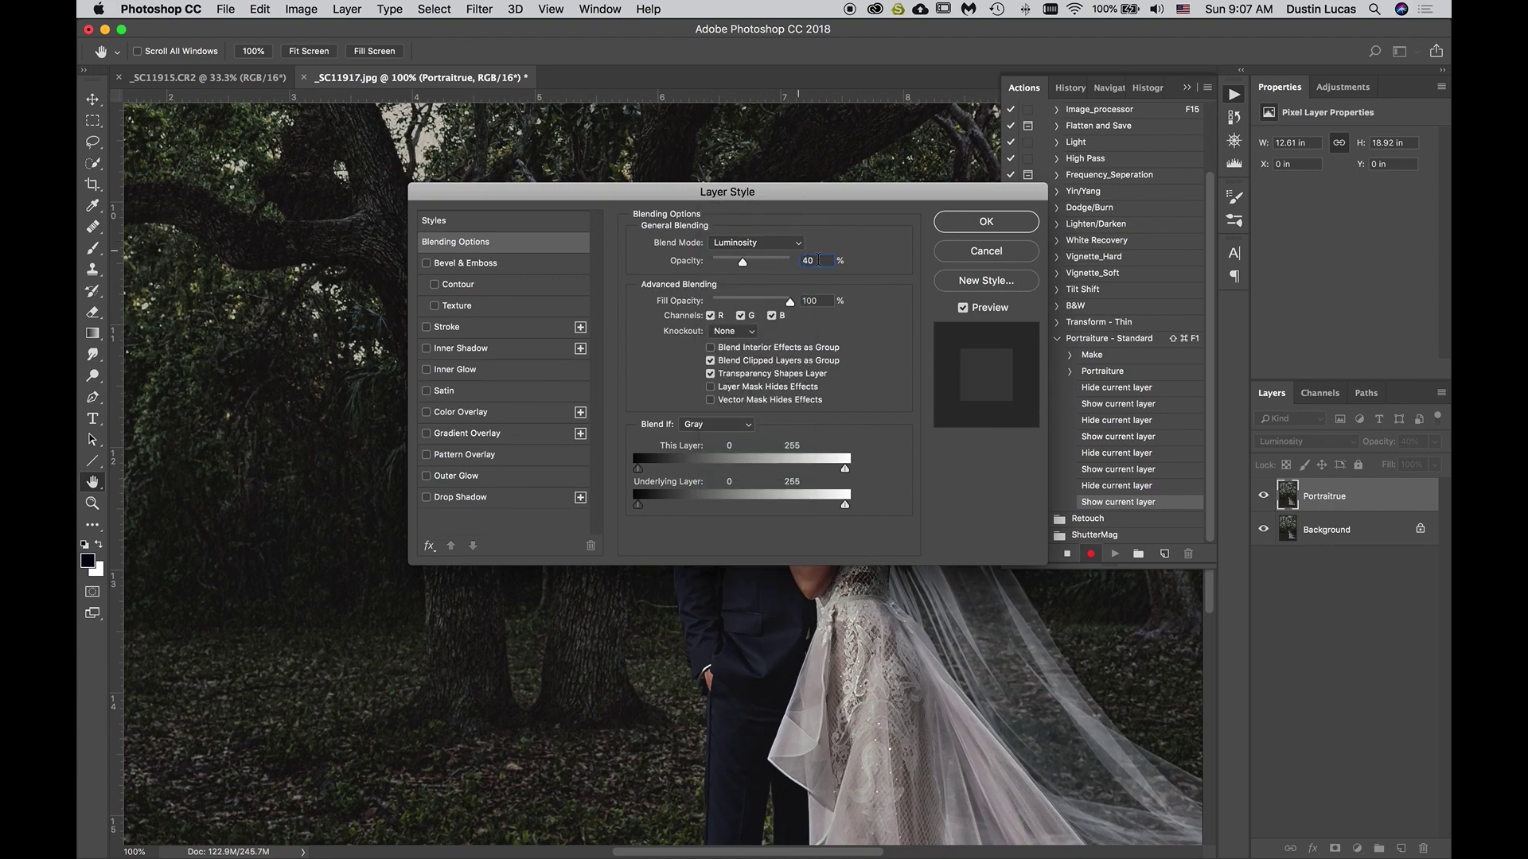
click(986, 222)
click(1070, 519)
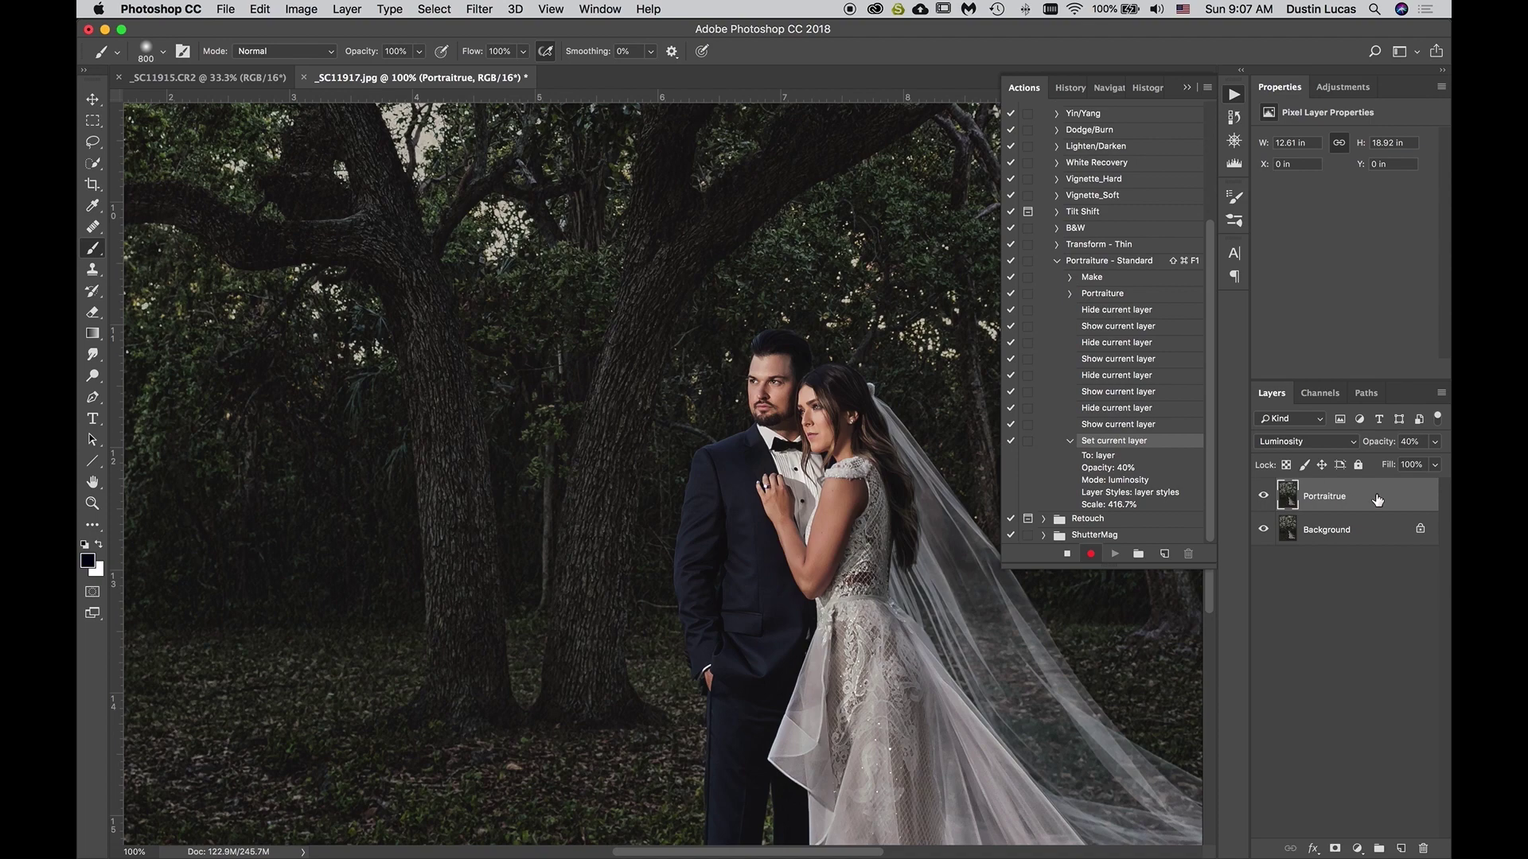
Set the Portraitrue layer to 100% opacity and the Normal blend mode
click(1434, 445)
drag(1392, 463, 1442, 463)
click(1290, 442)
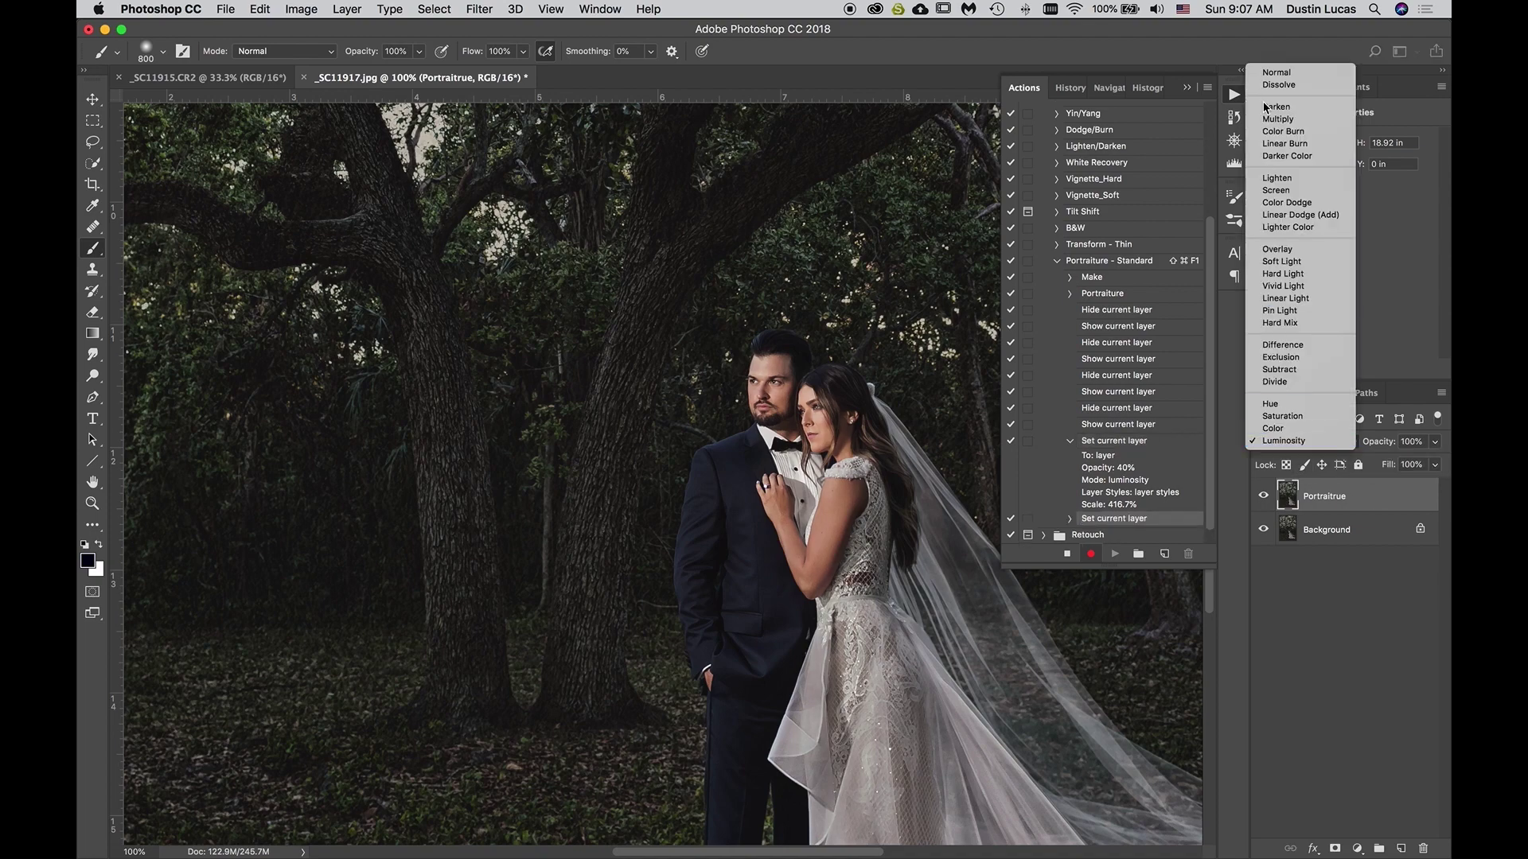
click(1276, 88)
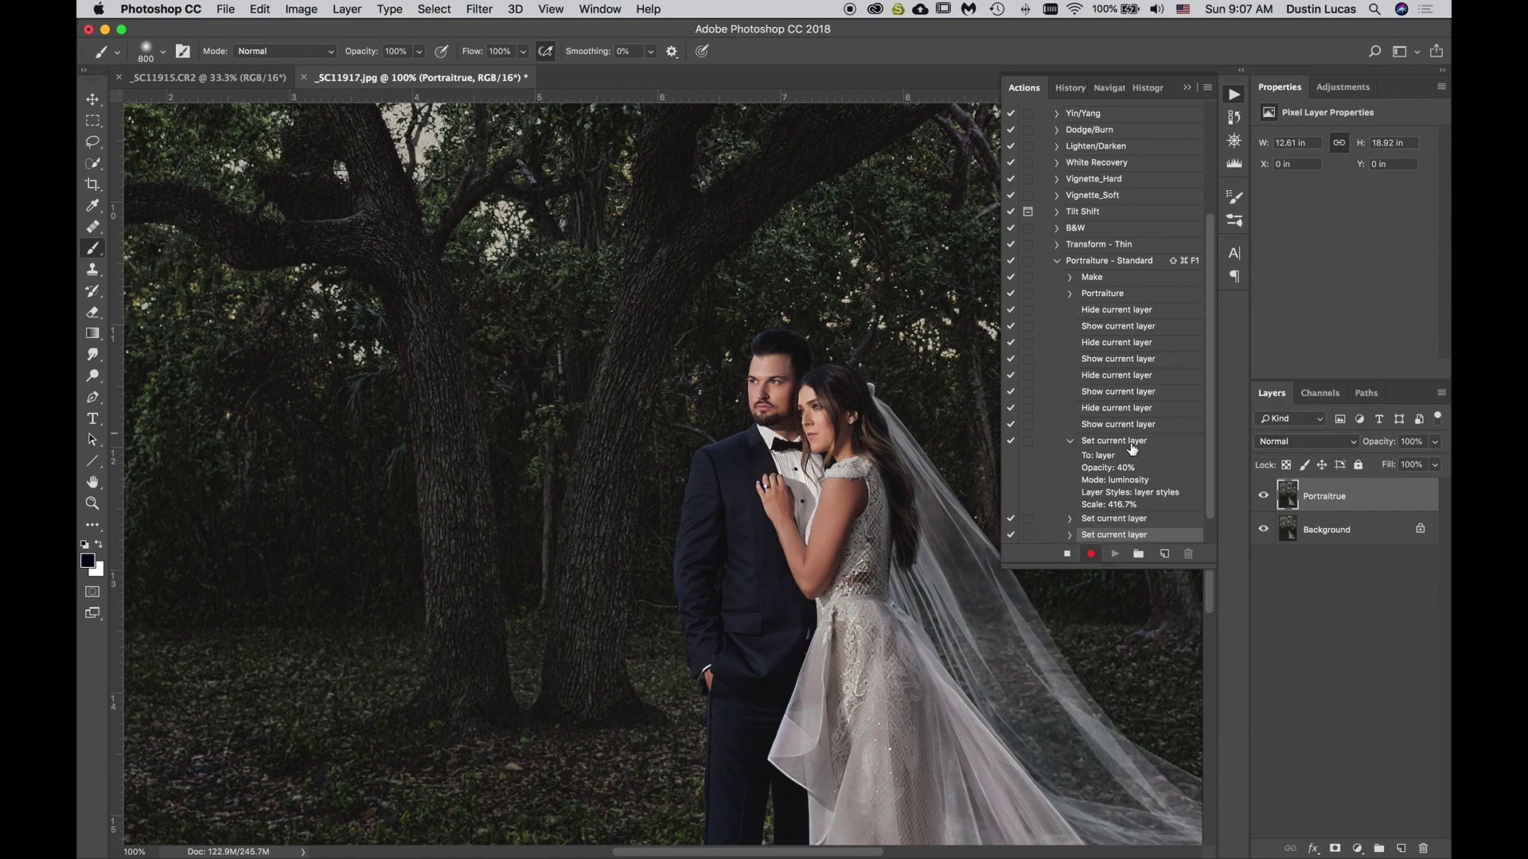
Inspect the settings stored in the last two recorded layer steps of the Portraiture - Standard action
scroll(1110, 510, down, 2)
click(1071, 502)
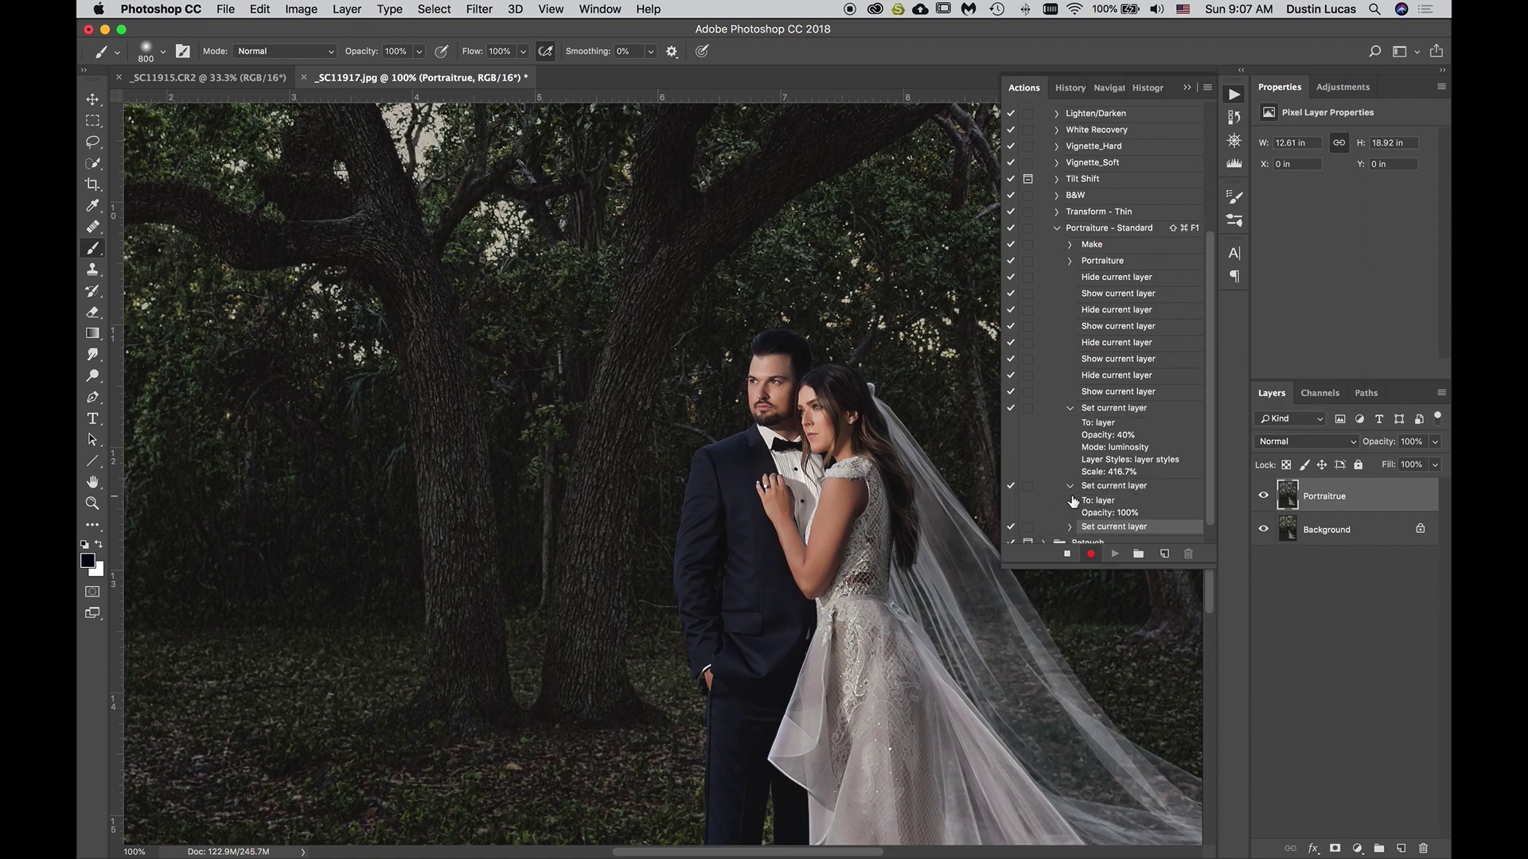
click(1070, 486)
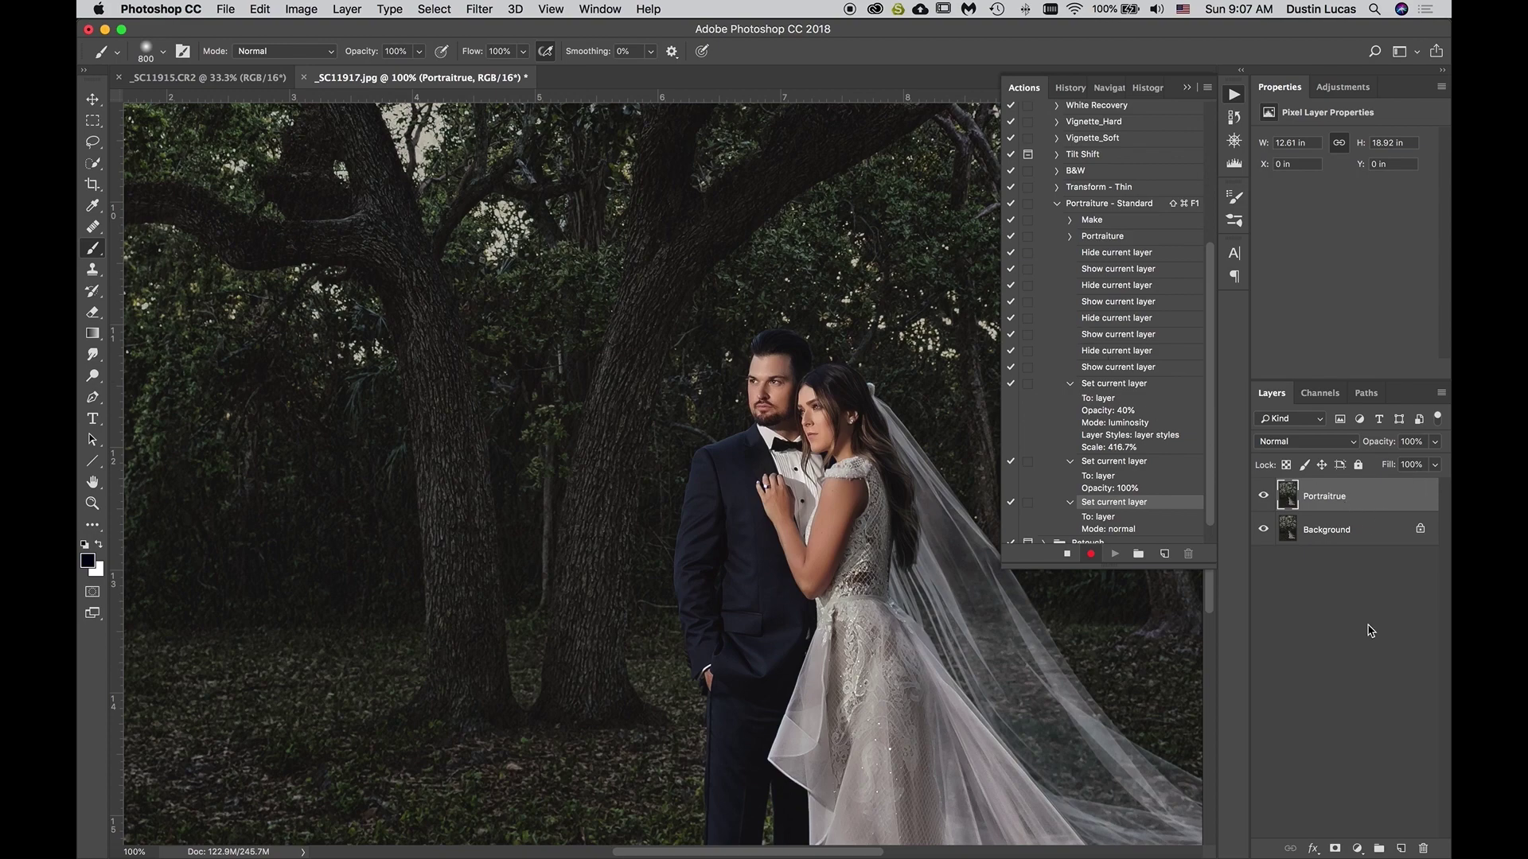
Add a black layer mask to the Portraitrue layer and invert the mask to white
click(1336, 849)
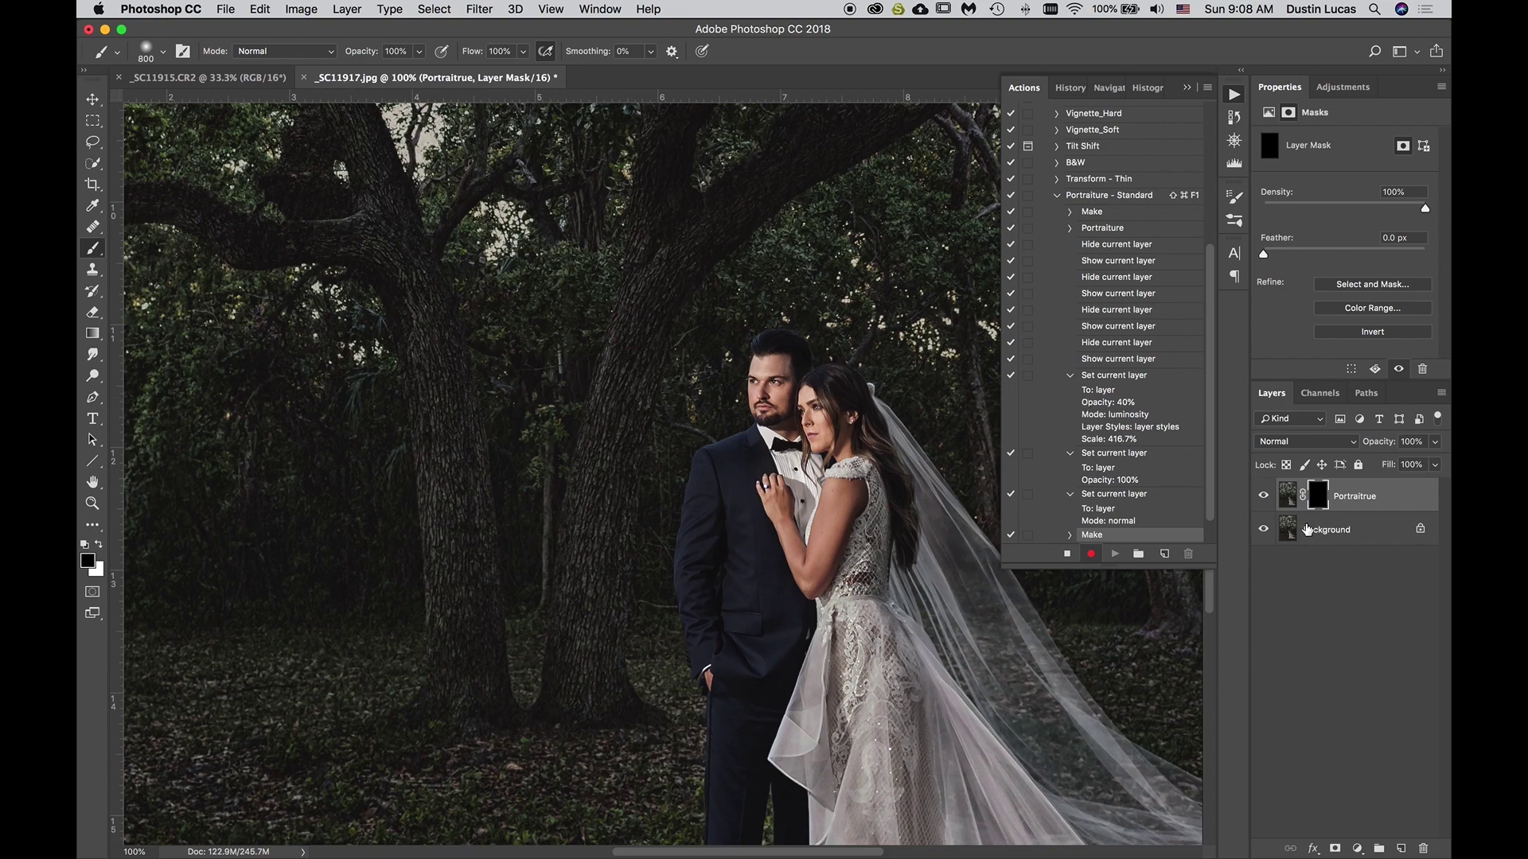
key(super+i)
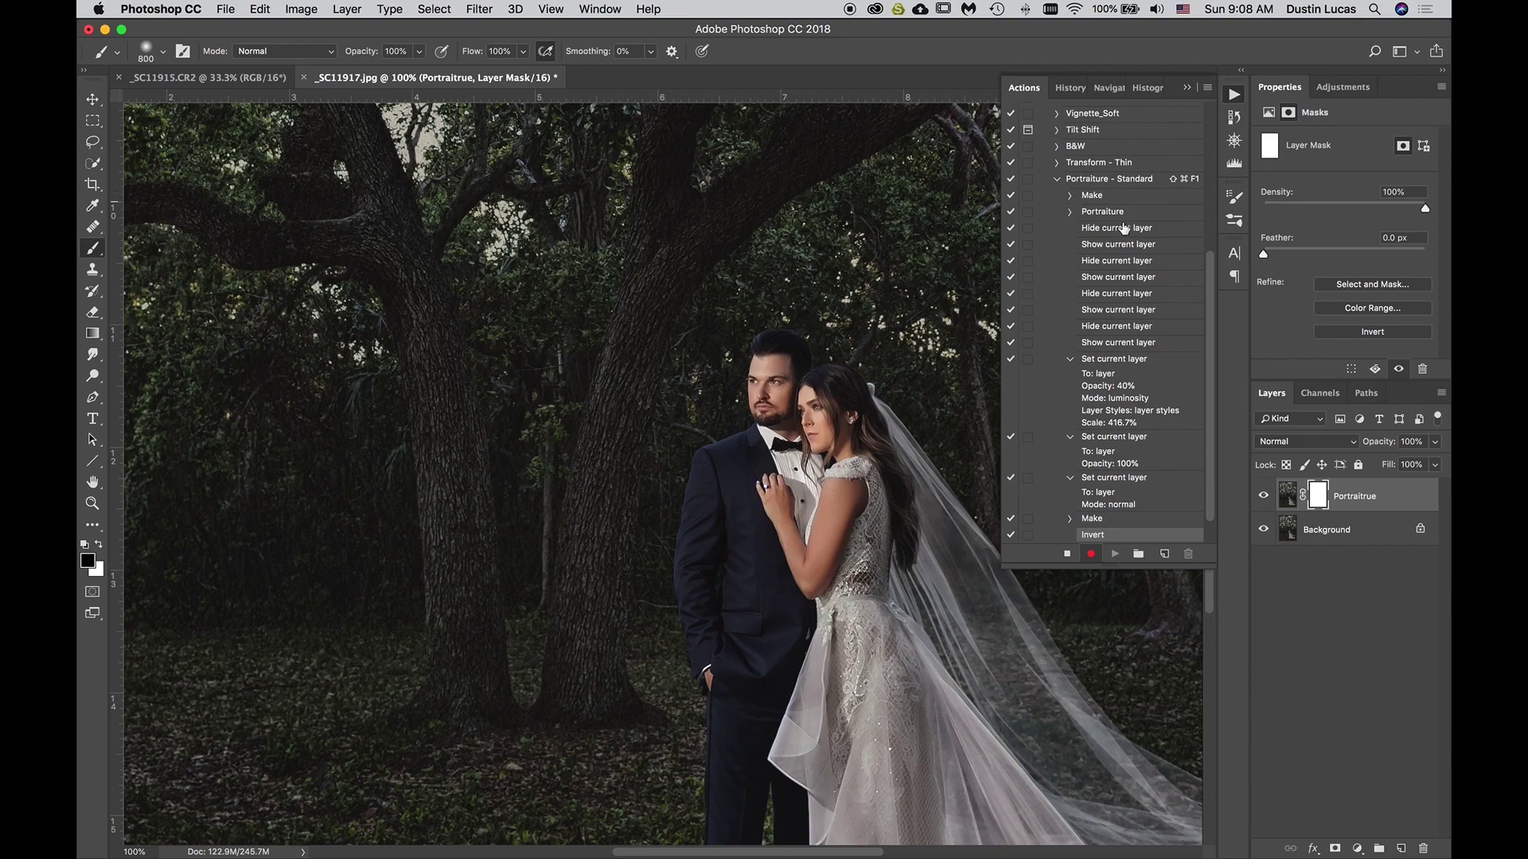
Flatten the image, save it as _SC11917-Edit.tif, and stop recording the action
right_click(1381, 506)
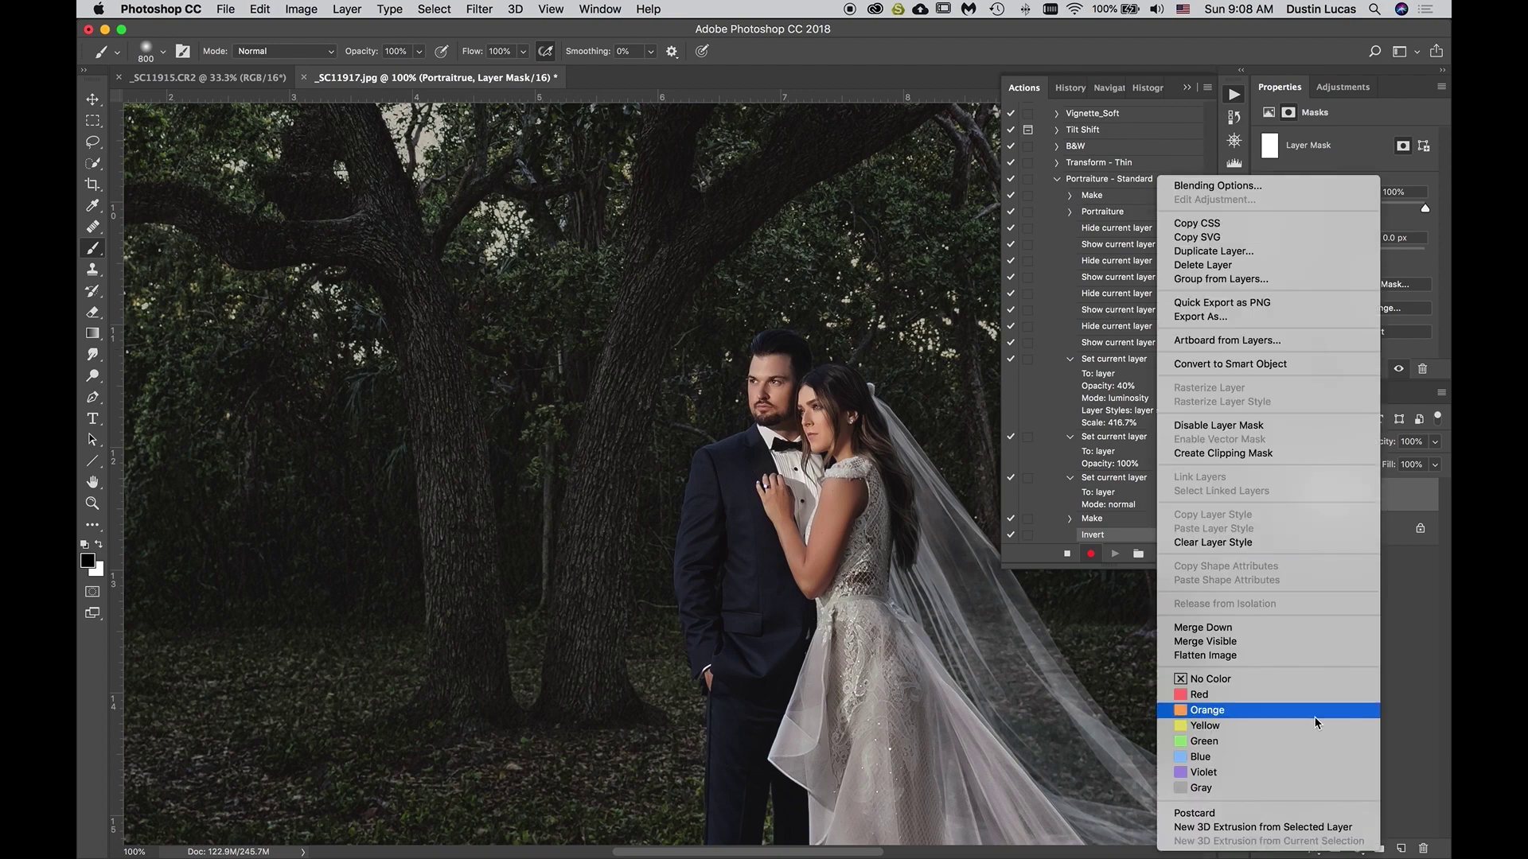
click(1257, 655)
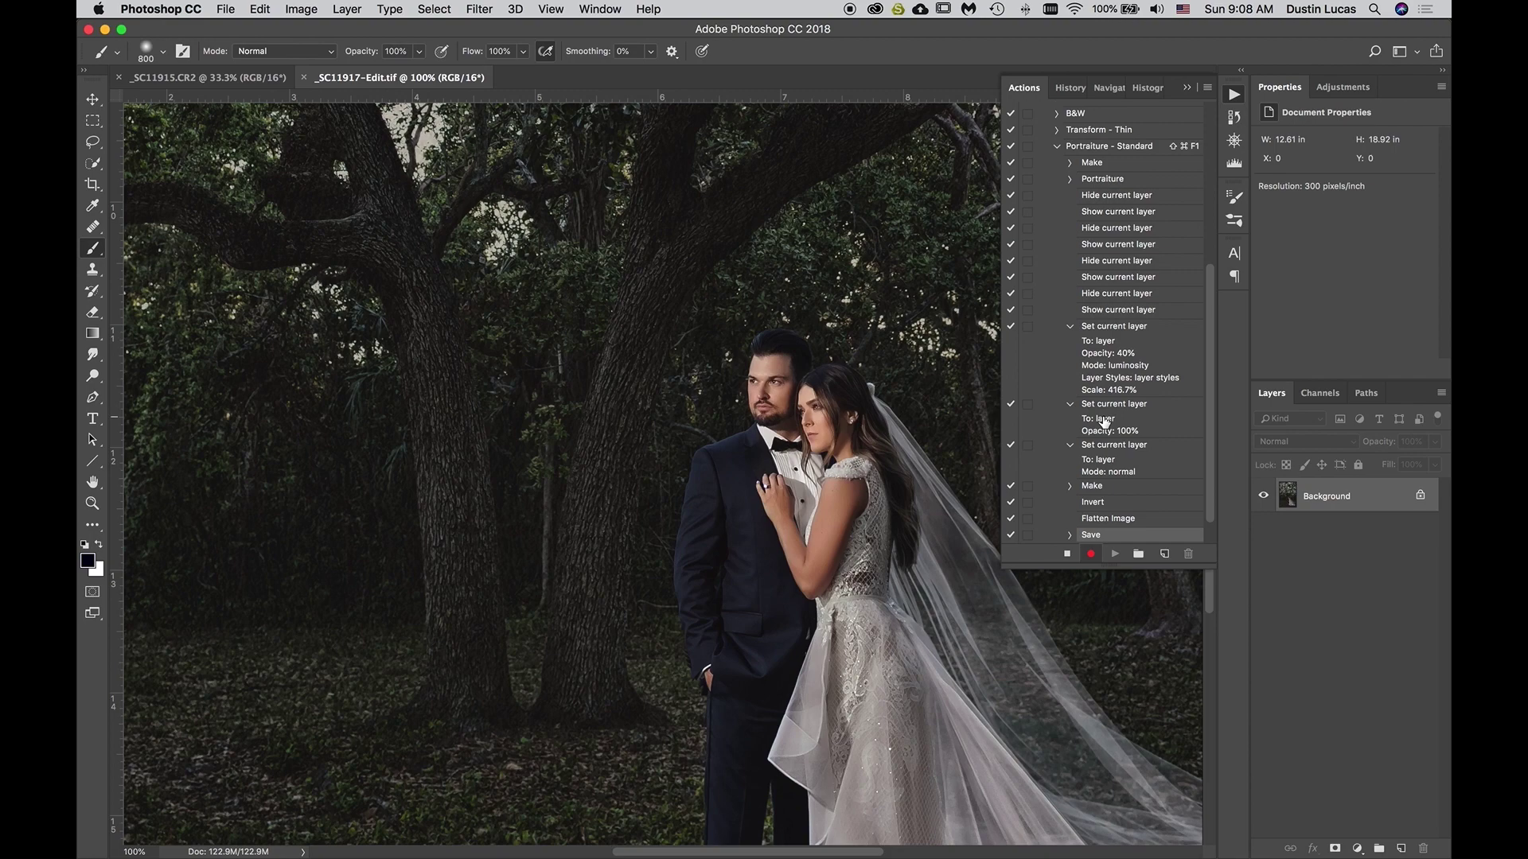
click(1067, 555)
scroll(1112, 523, down, 1)
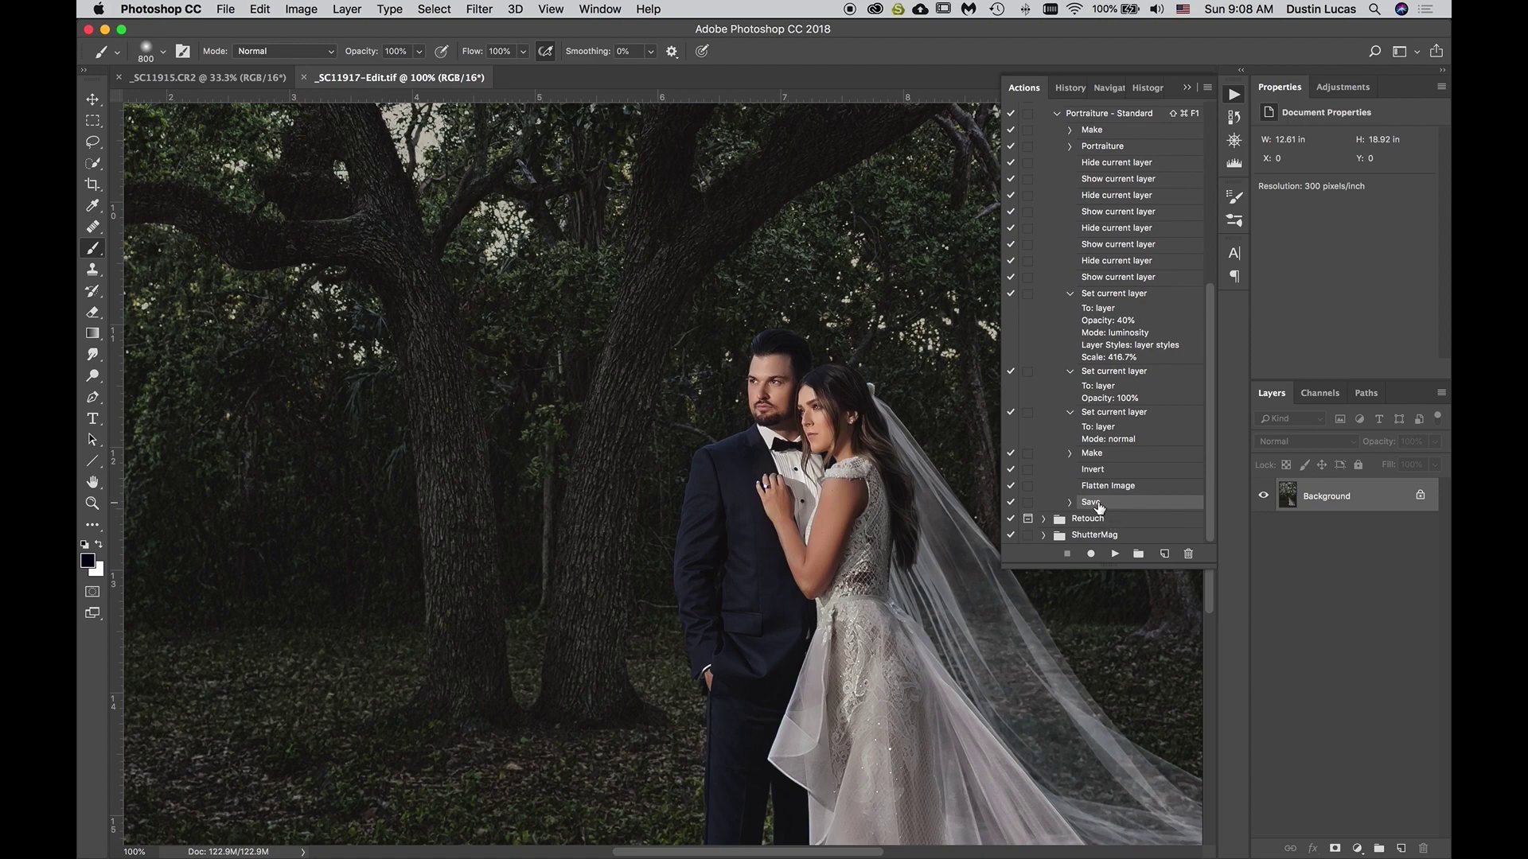
Resume recording the action to add closing the _SC11917-Edit.tif document as its final step, and end the recording
click(1089, 555)
key(super+w)
click(1067, 554)
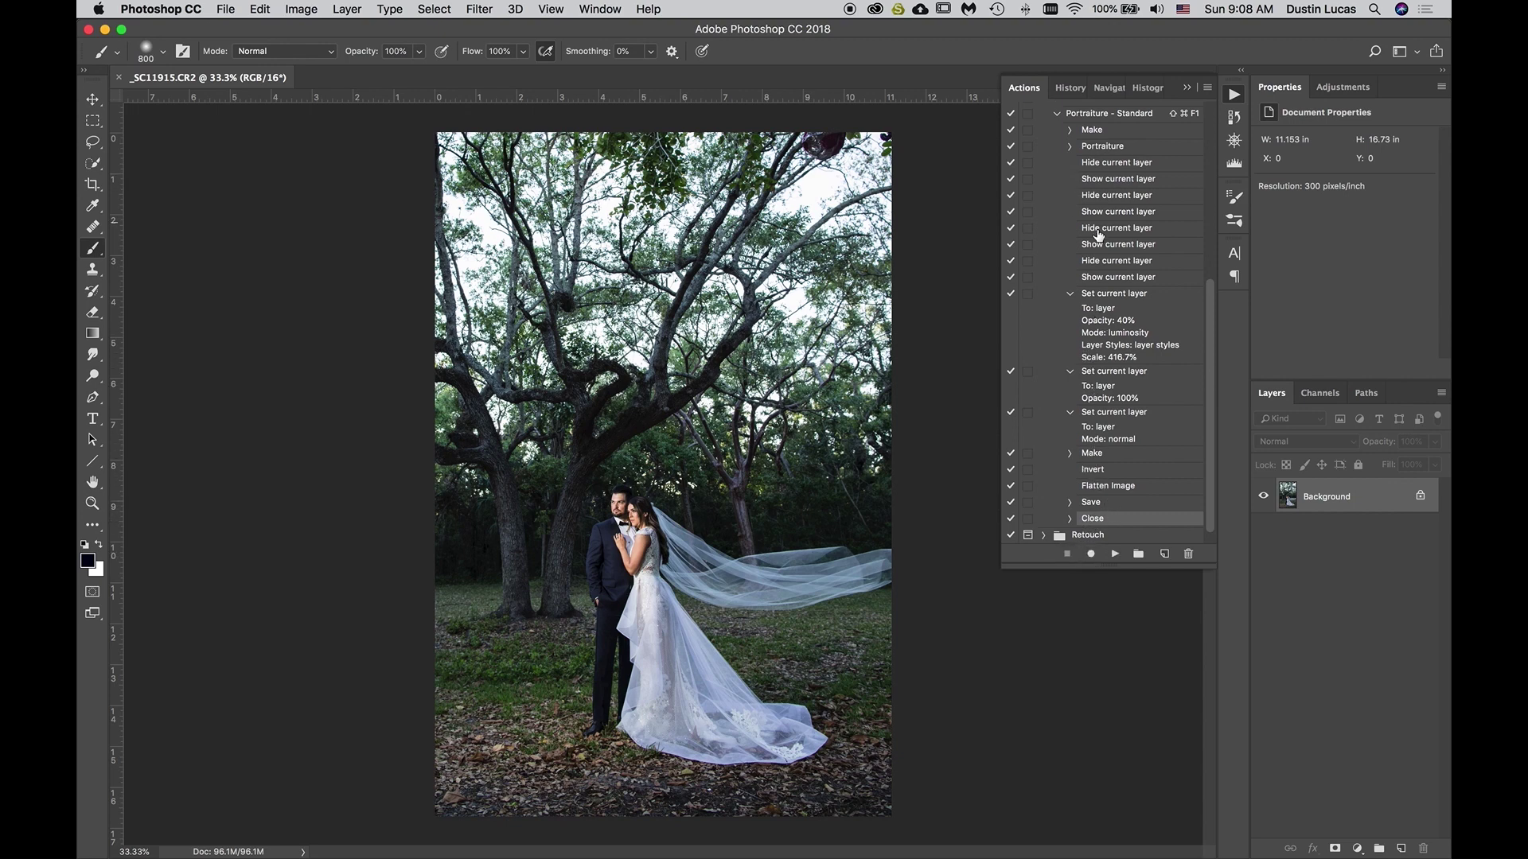
Collapse the recorded steps of Portraiture - Standard and play the action on the open _SC11915.CR2 photo
scroll(1099, 232, up, 3)
click(1058, 251)
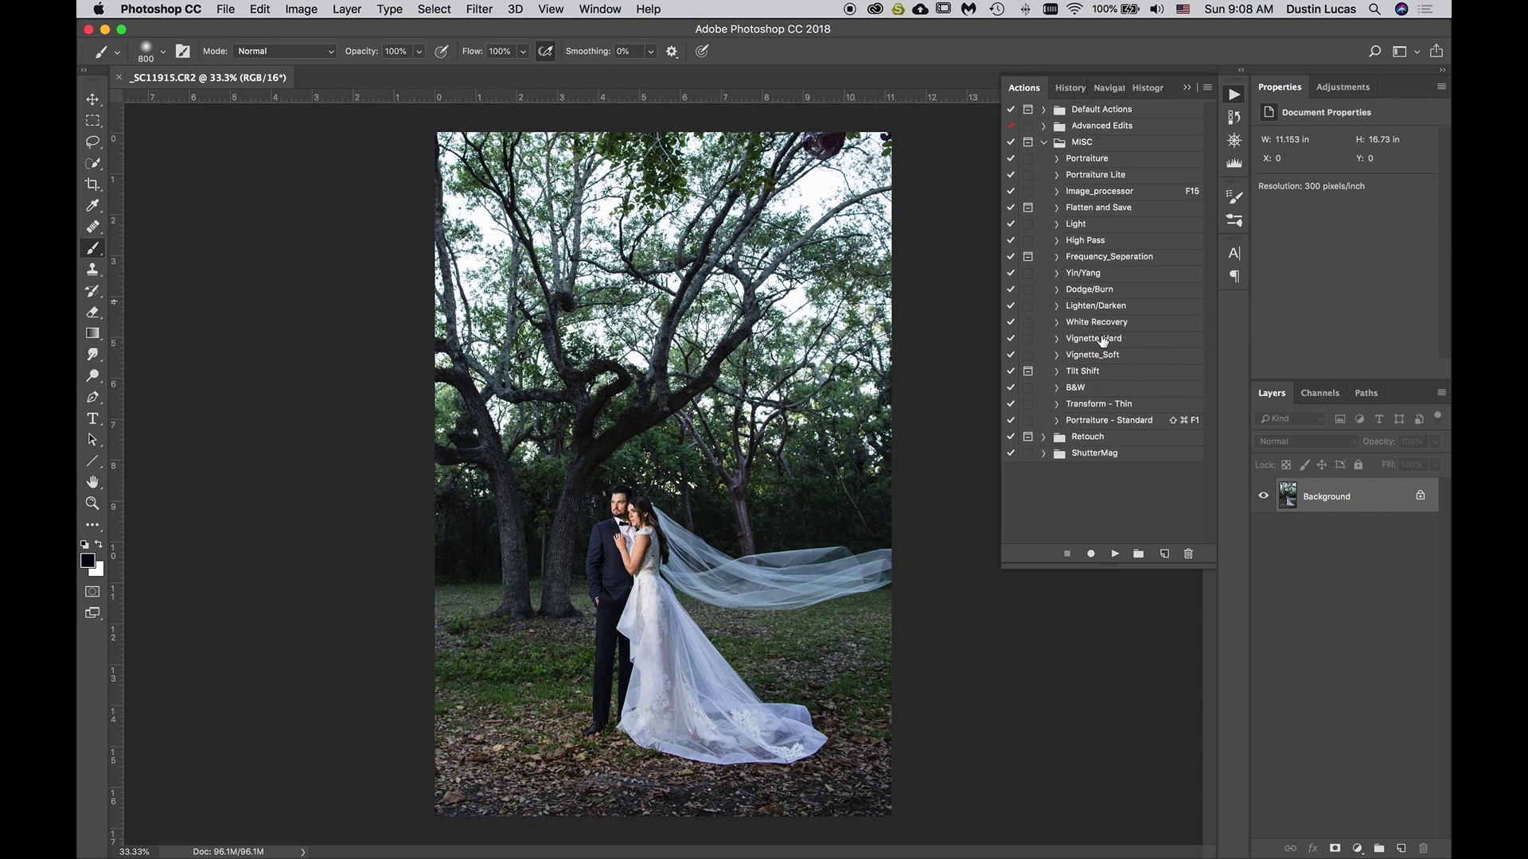
click(1086, 422)
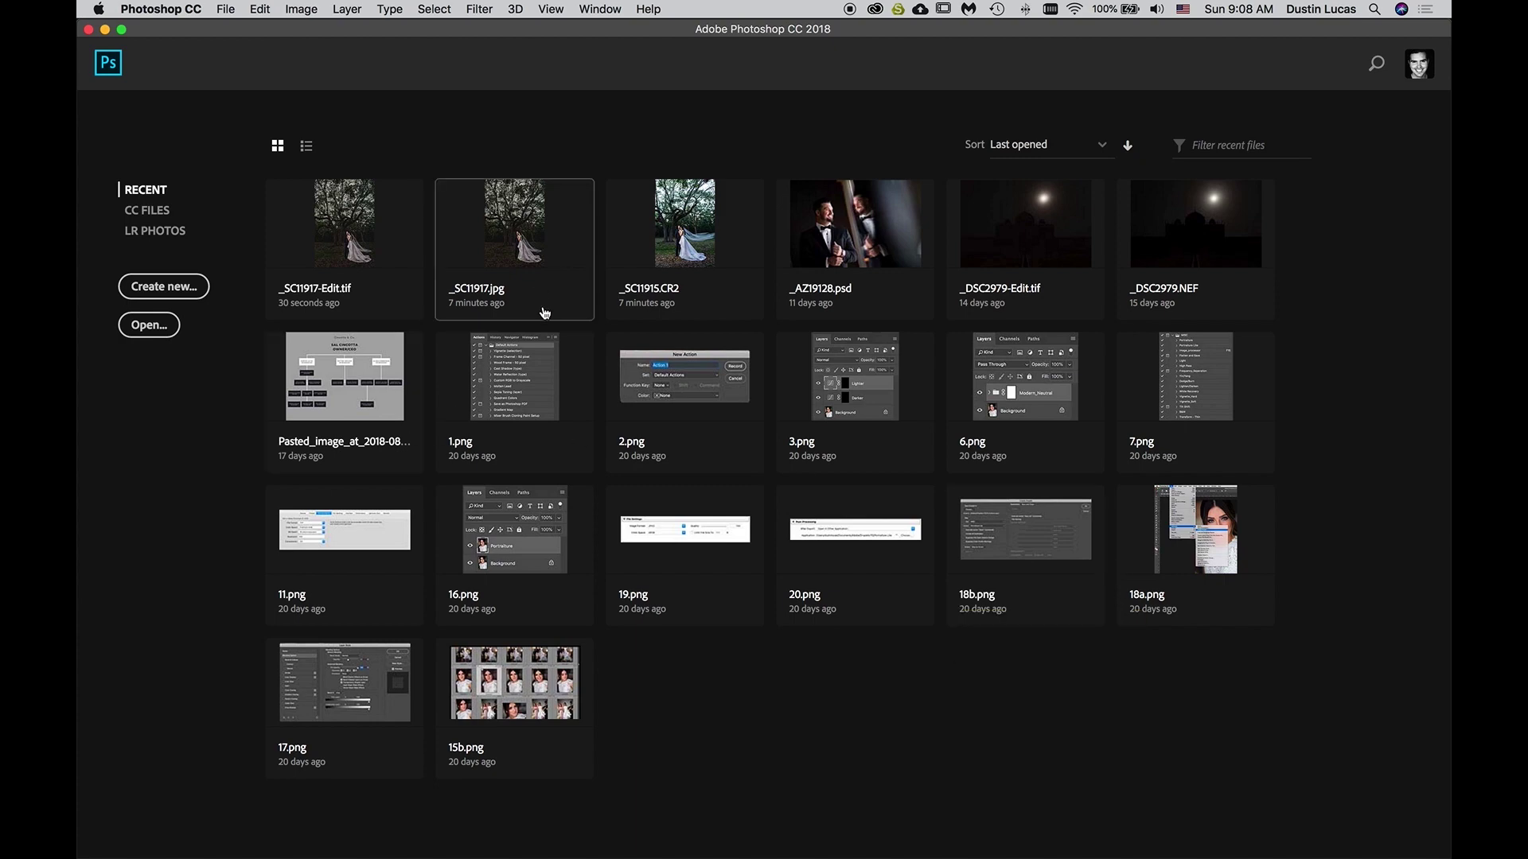
Switch to Lightroom and display _SC11915.CR2, the photo before _SC11917-Edit.tif, at 1:1 on the couple
key(super+Tab)
click(837, 465)
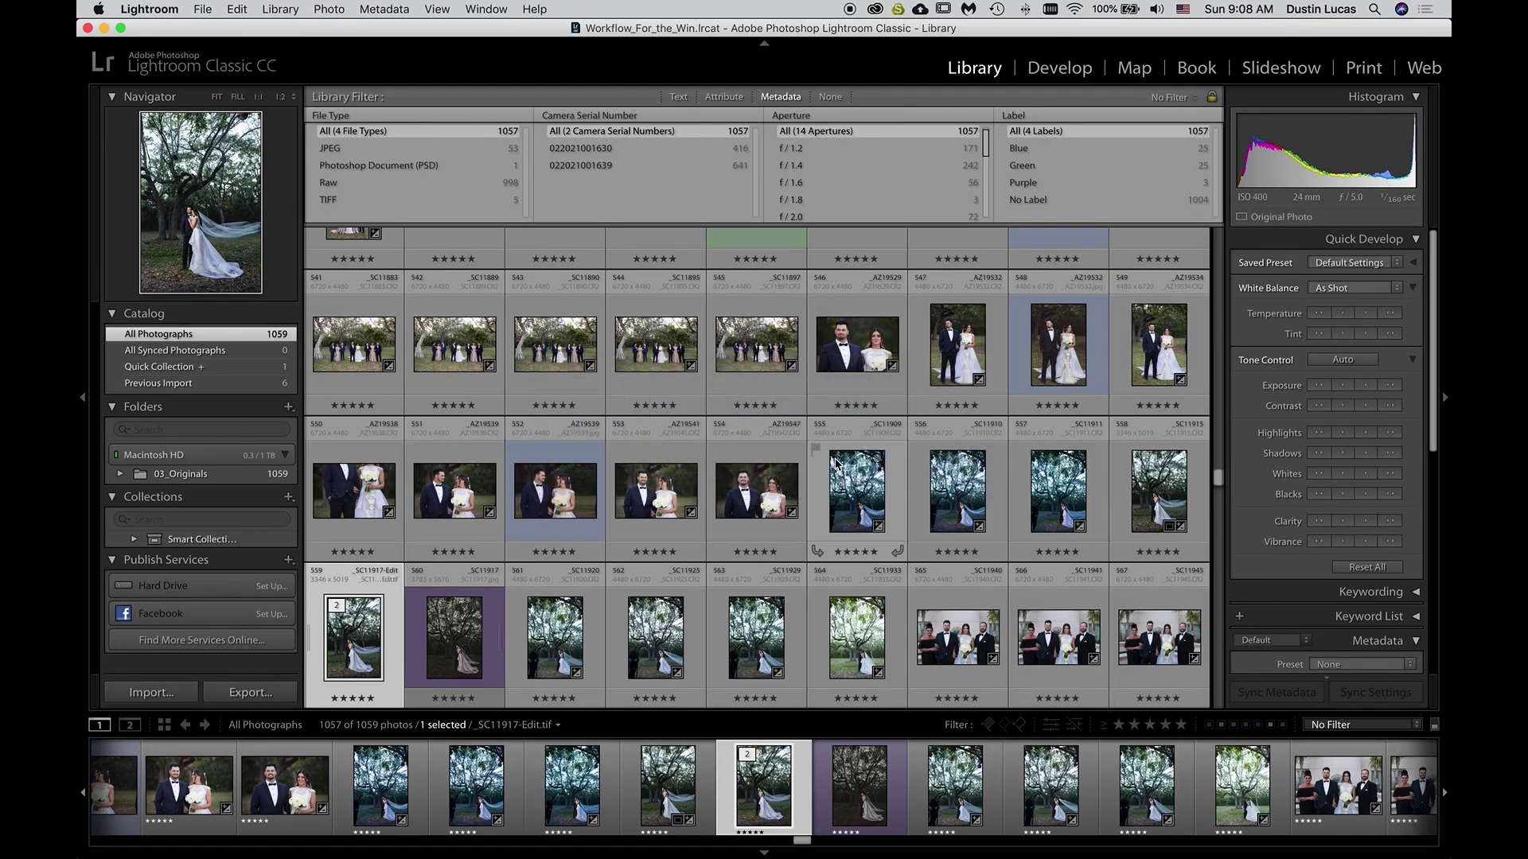
scroll(977, 593, down, 1)
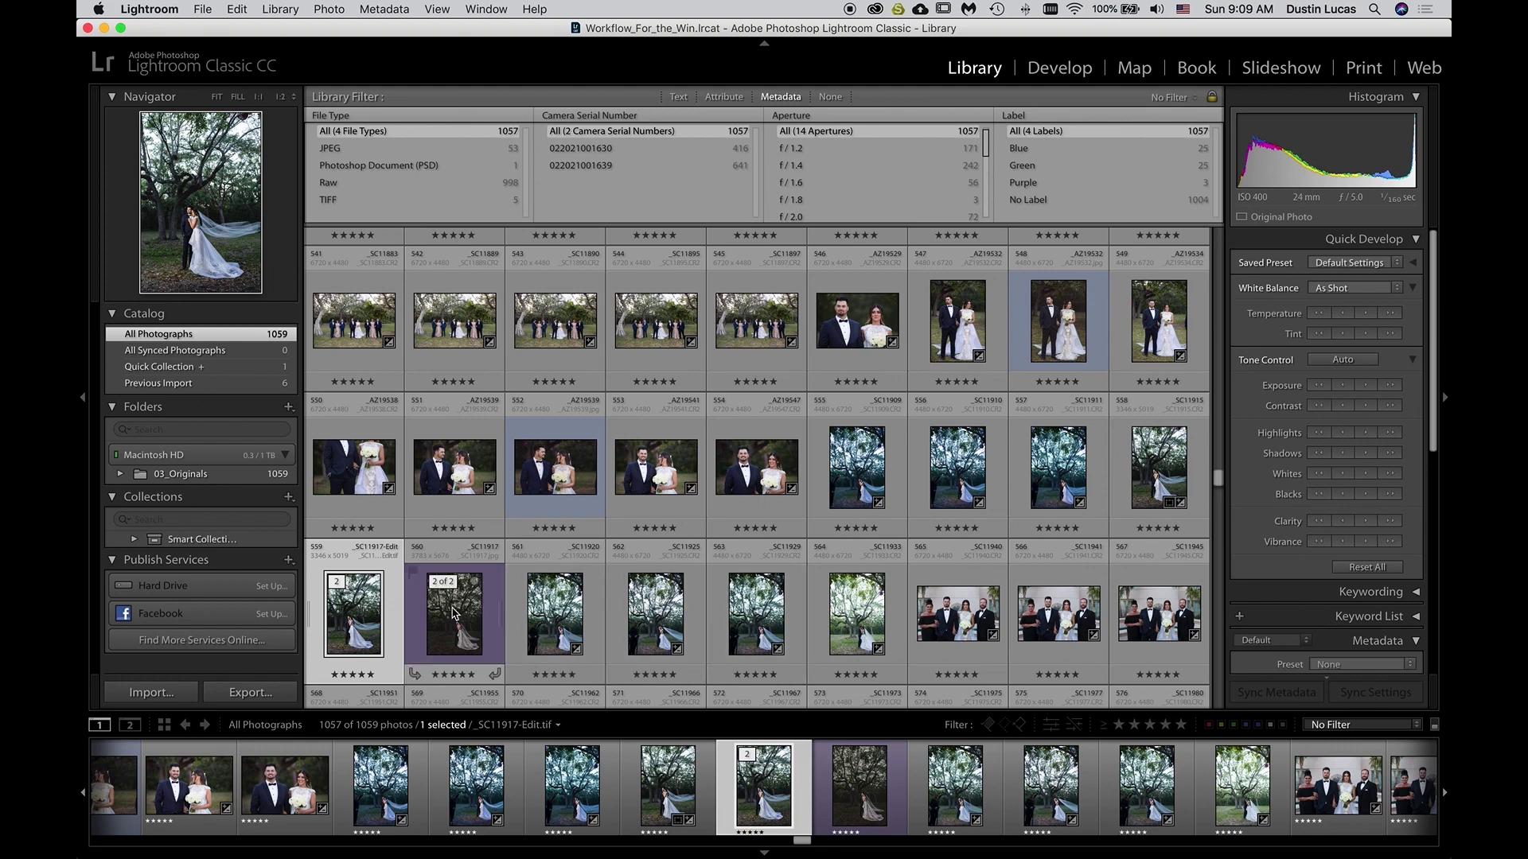
key(e)
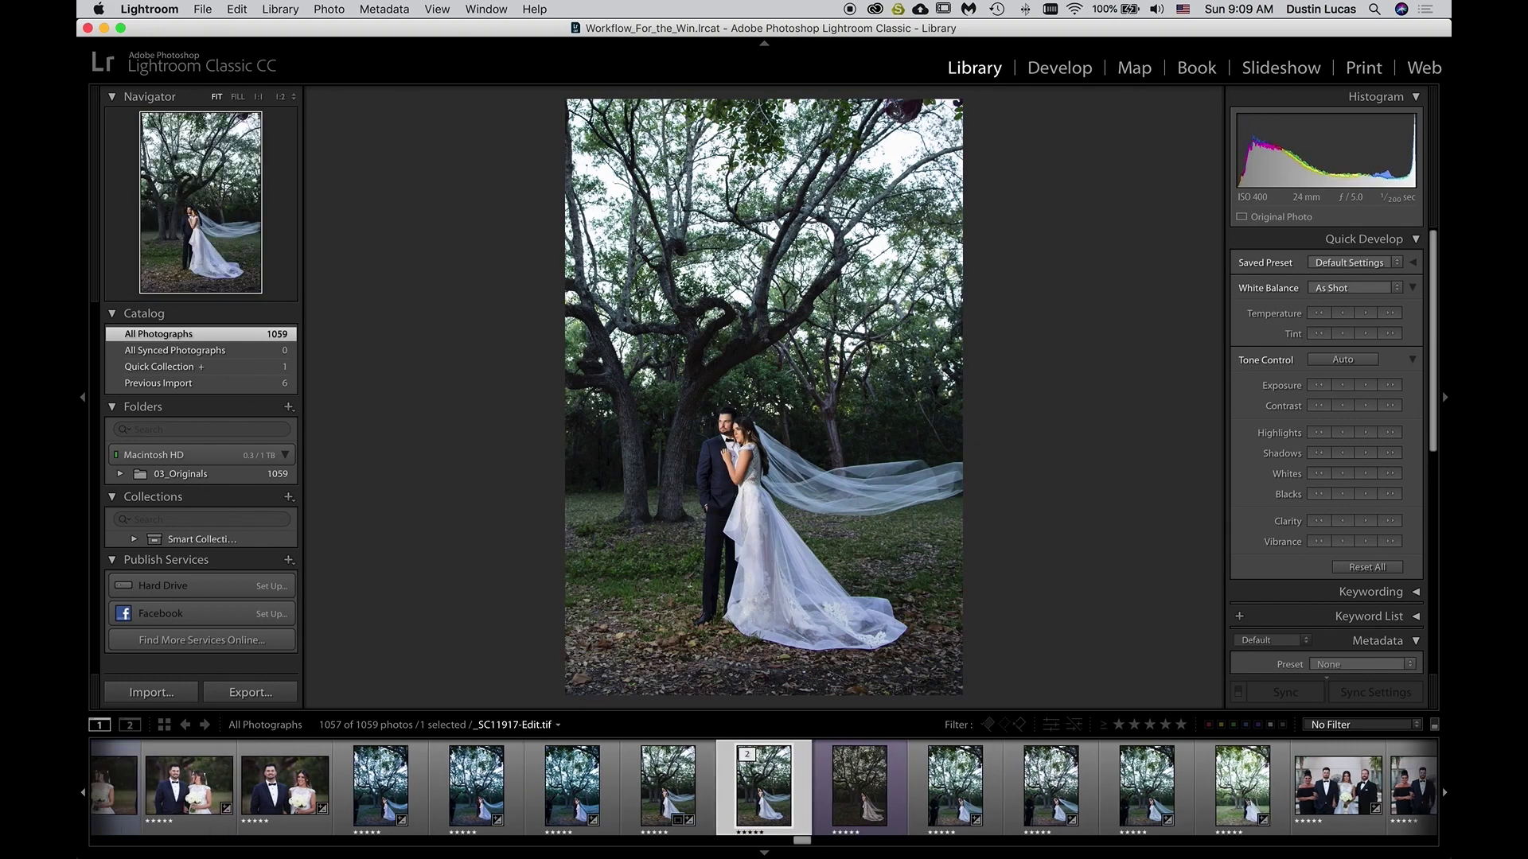
key(Left)
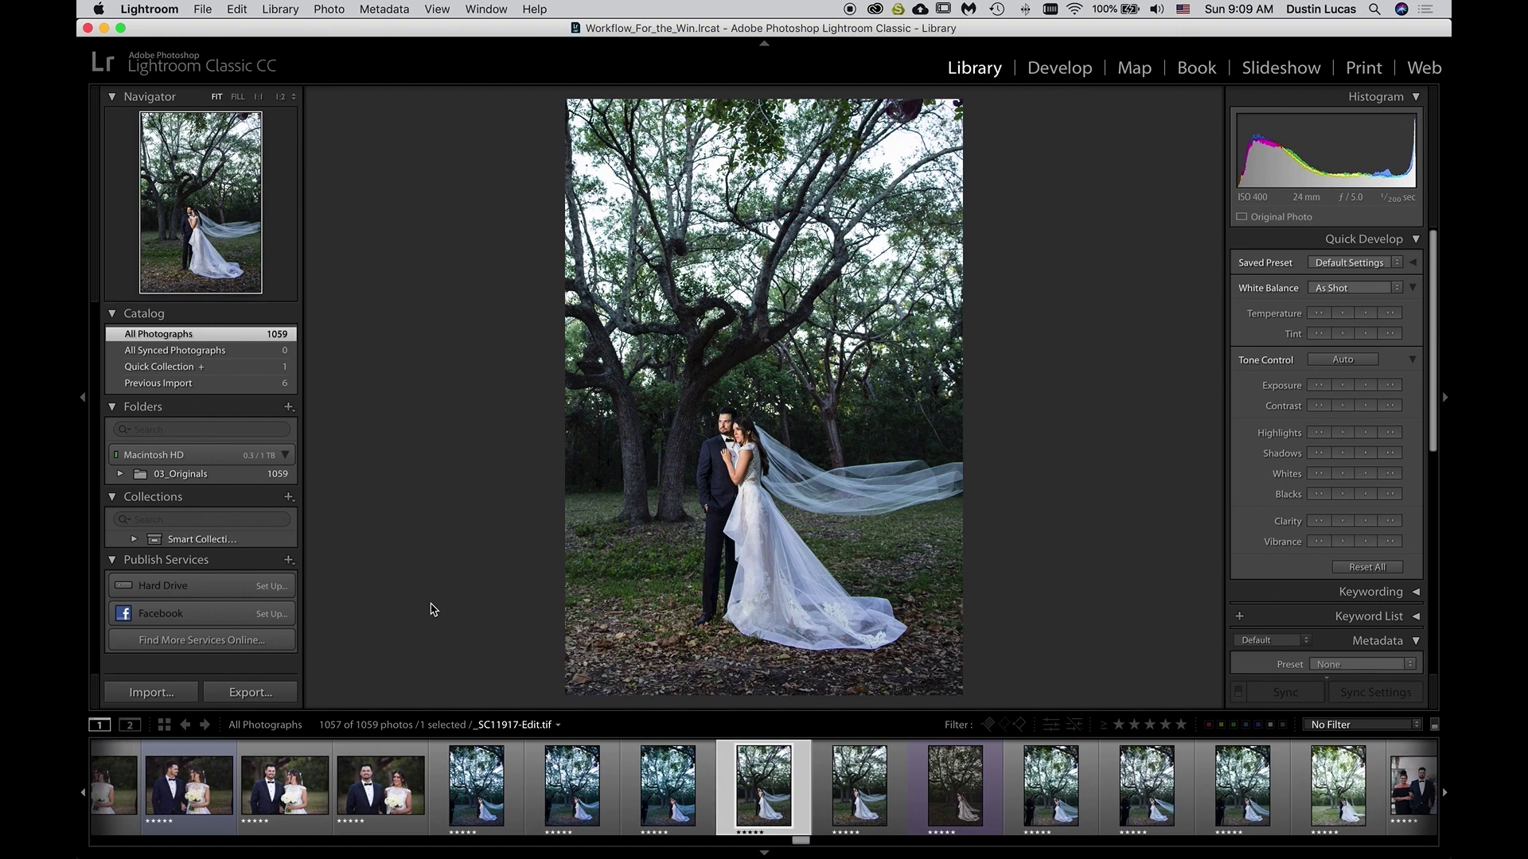
key(z)
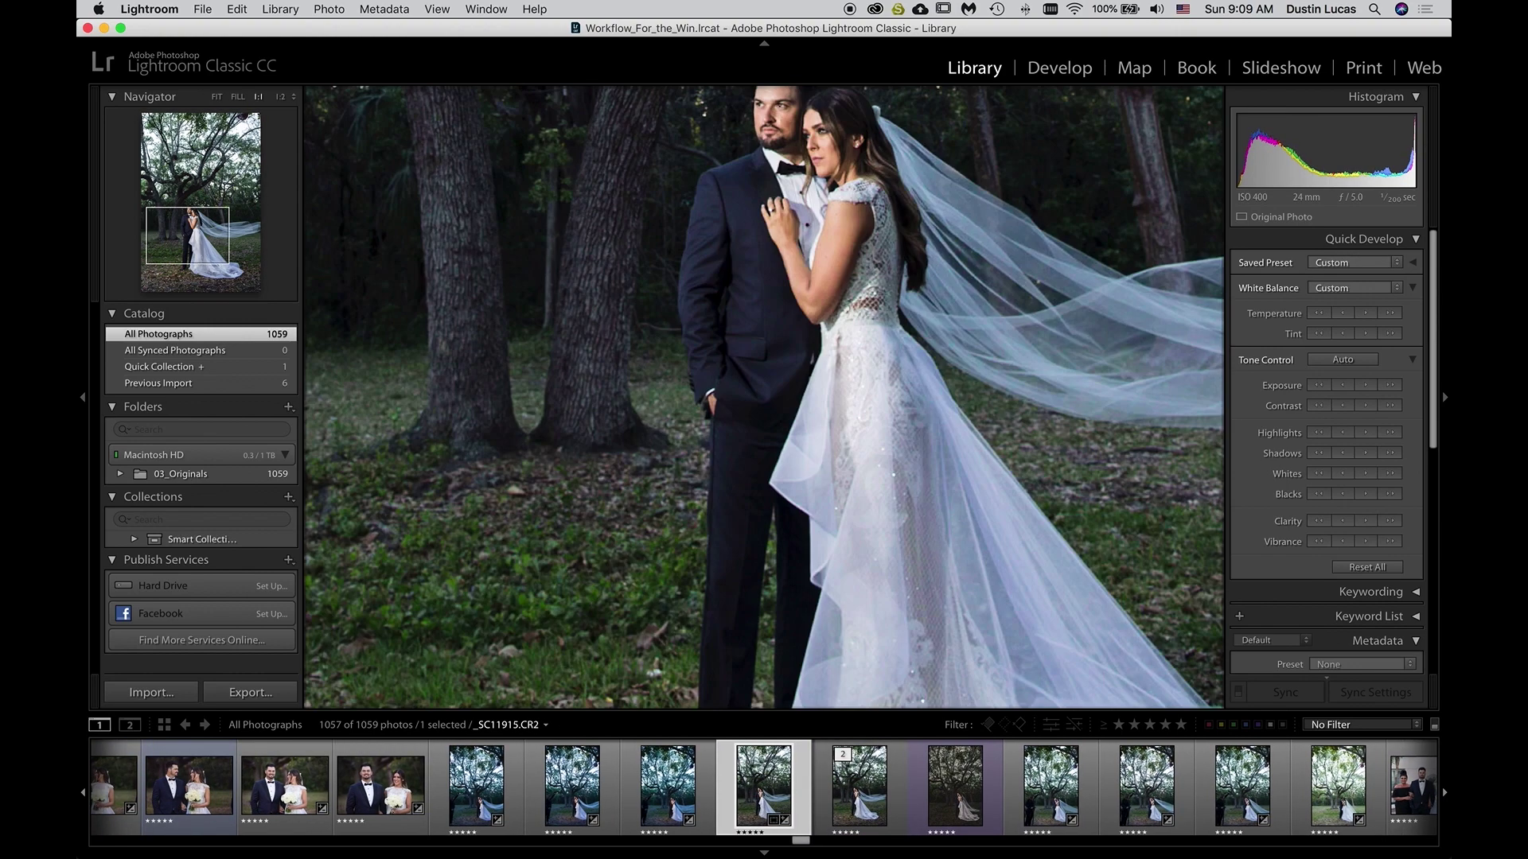
scroll(856, 415, up, 5)
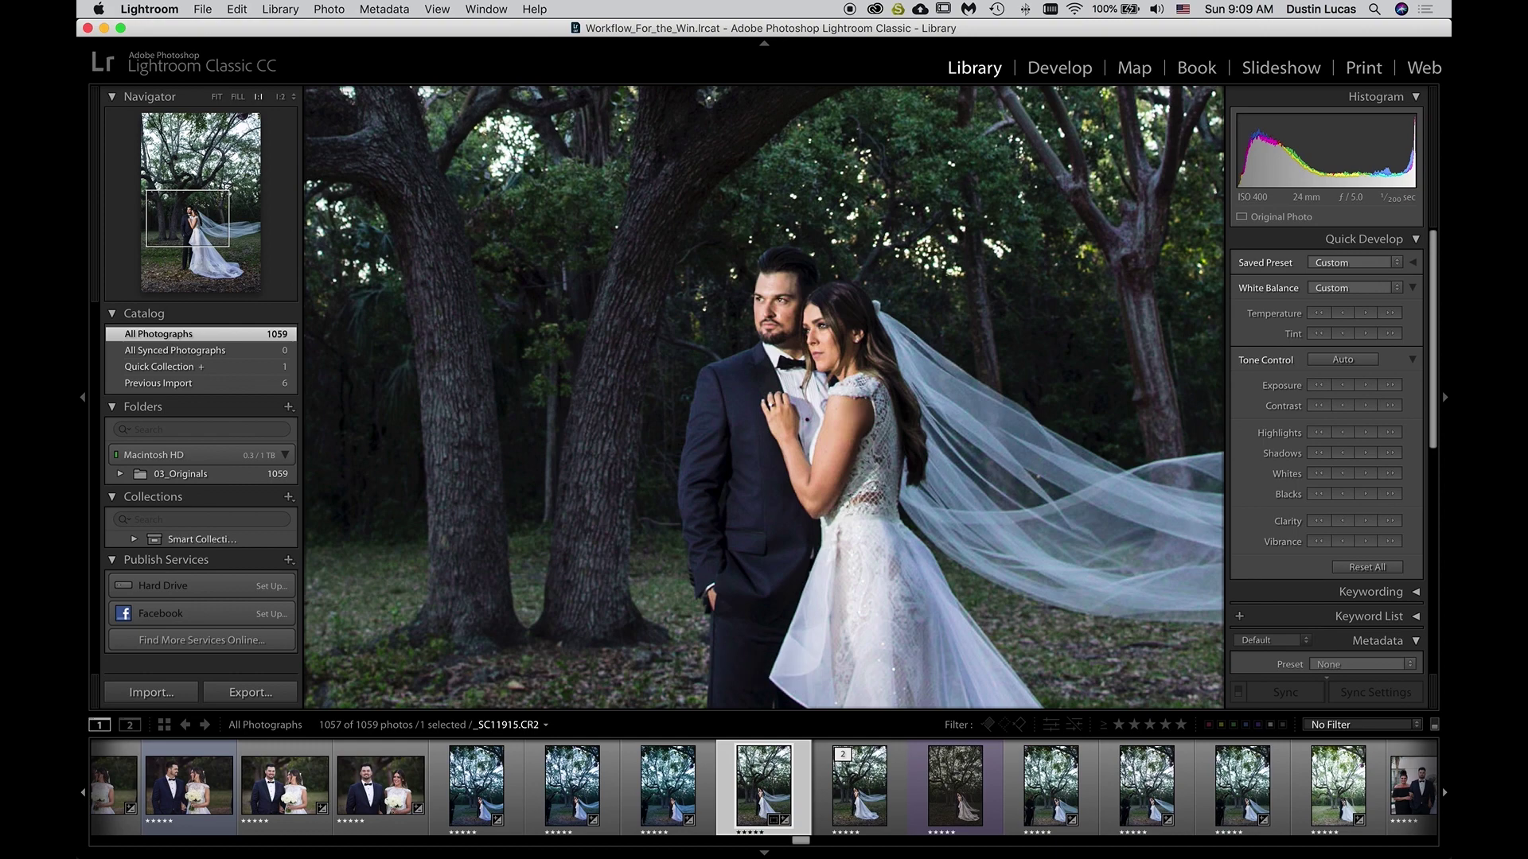
Compare the couple in _SC11915.CR2 with the adjacent edited photo _SC11917-Edit.tif at 1:1 zoom
key(Left)
key(Right)
key(Left)
key(Right)
key(Right)
key(Left)
key(Right)
key(Left)
Switch back to Photoshop and its list of recent files
key(super+Tab)
key(super+Tab)
key(super+Tab)
key(super+Tab)
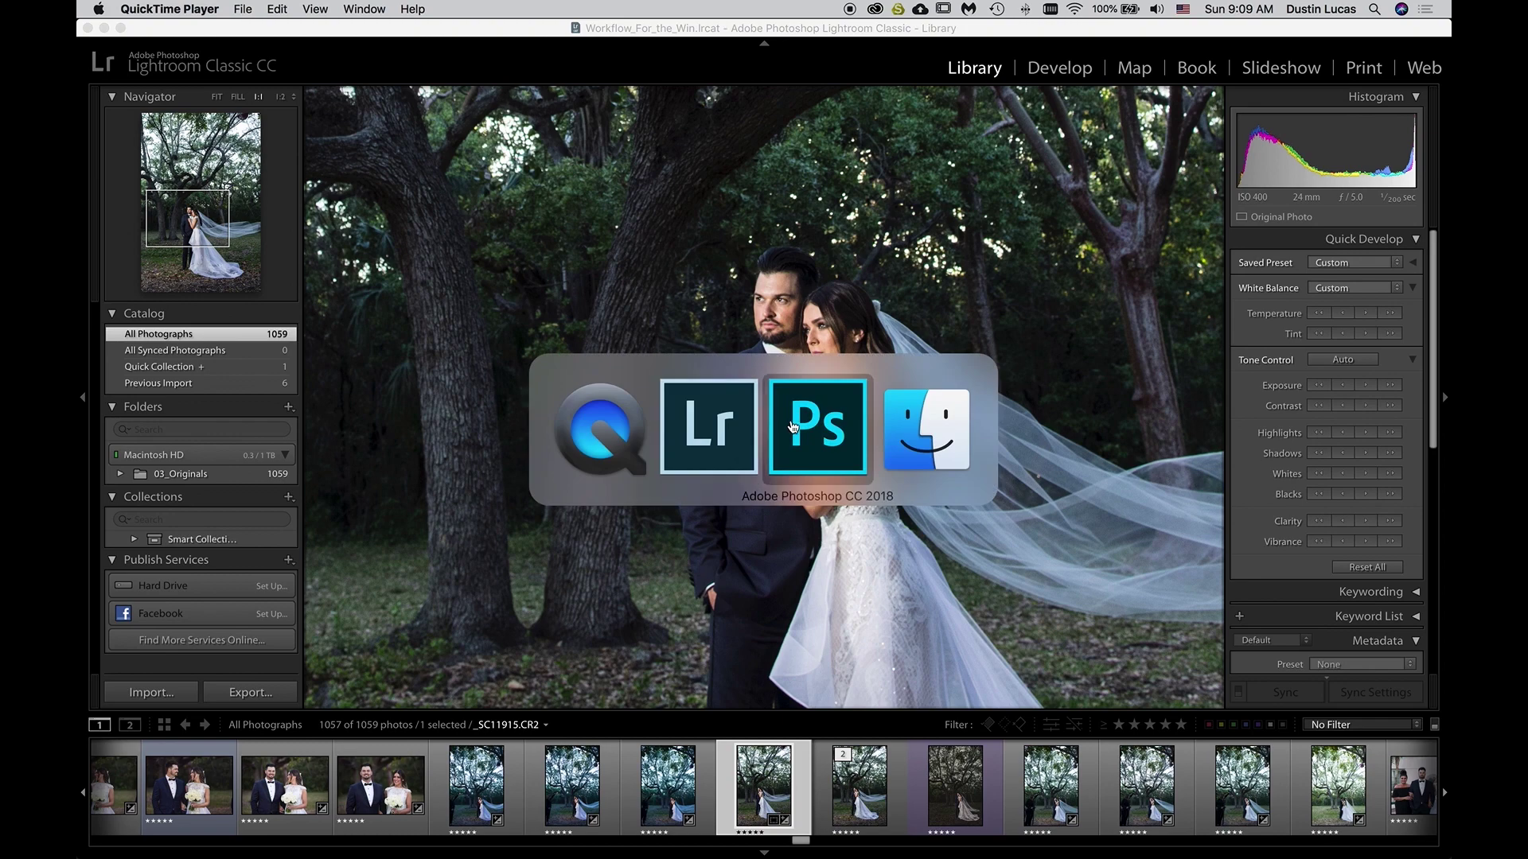
key(super+Tab)
key(super+Tab)
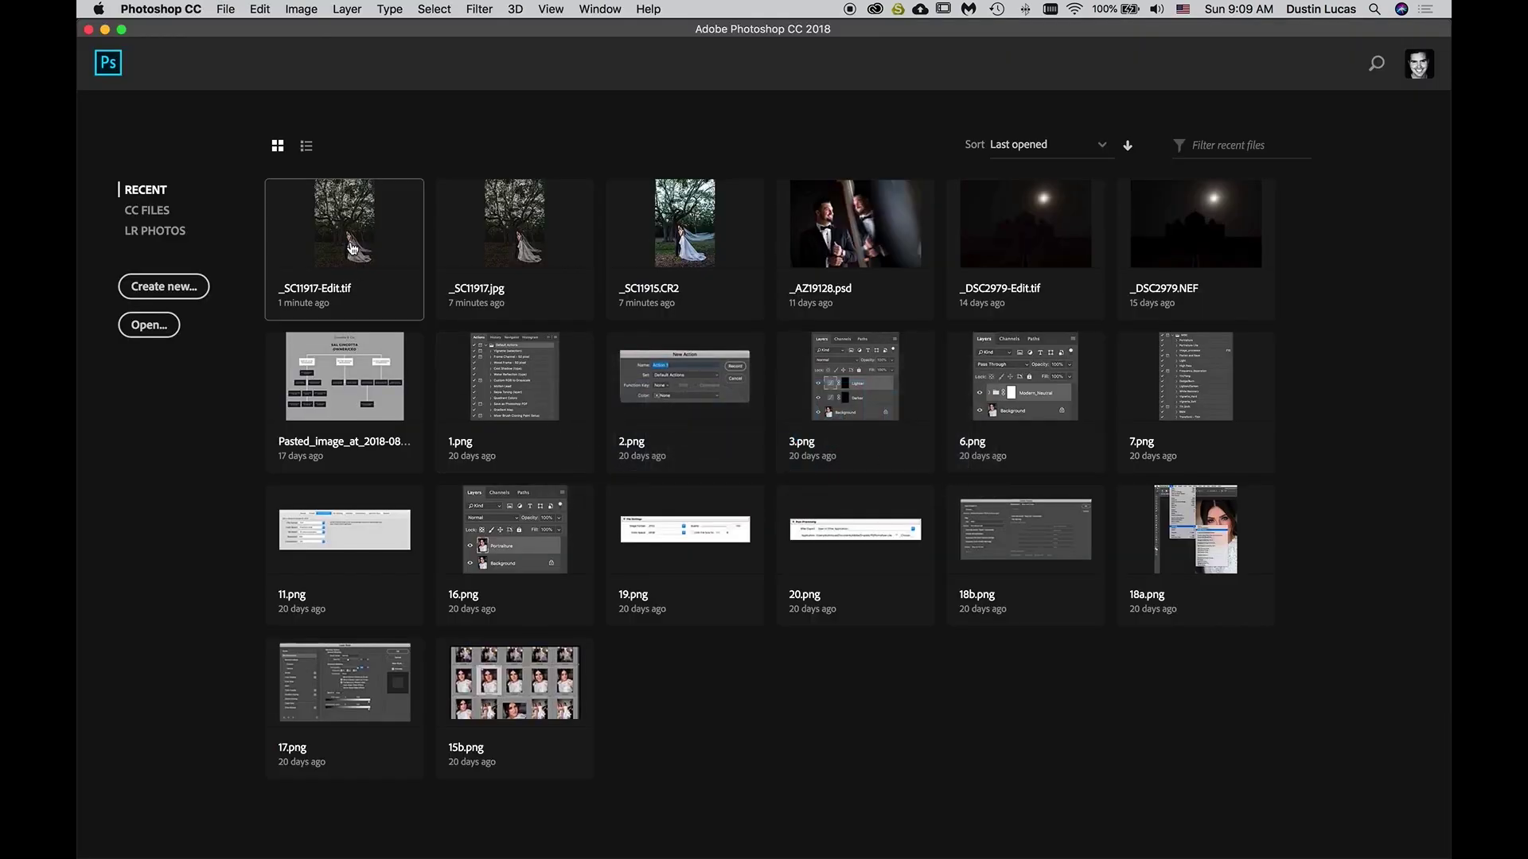
click(352, 250)
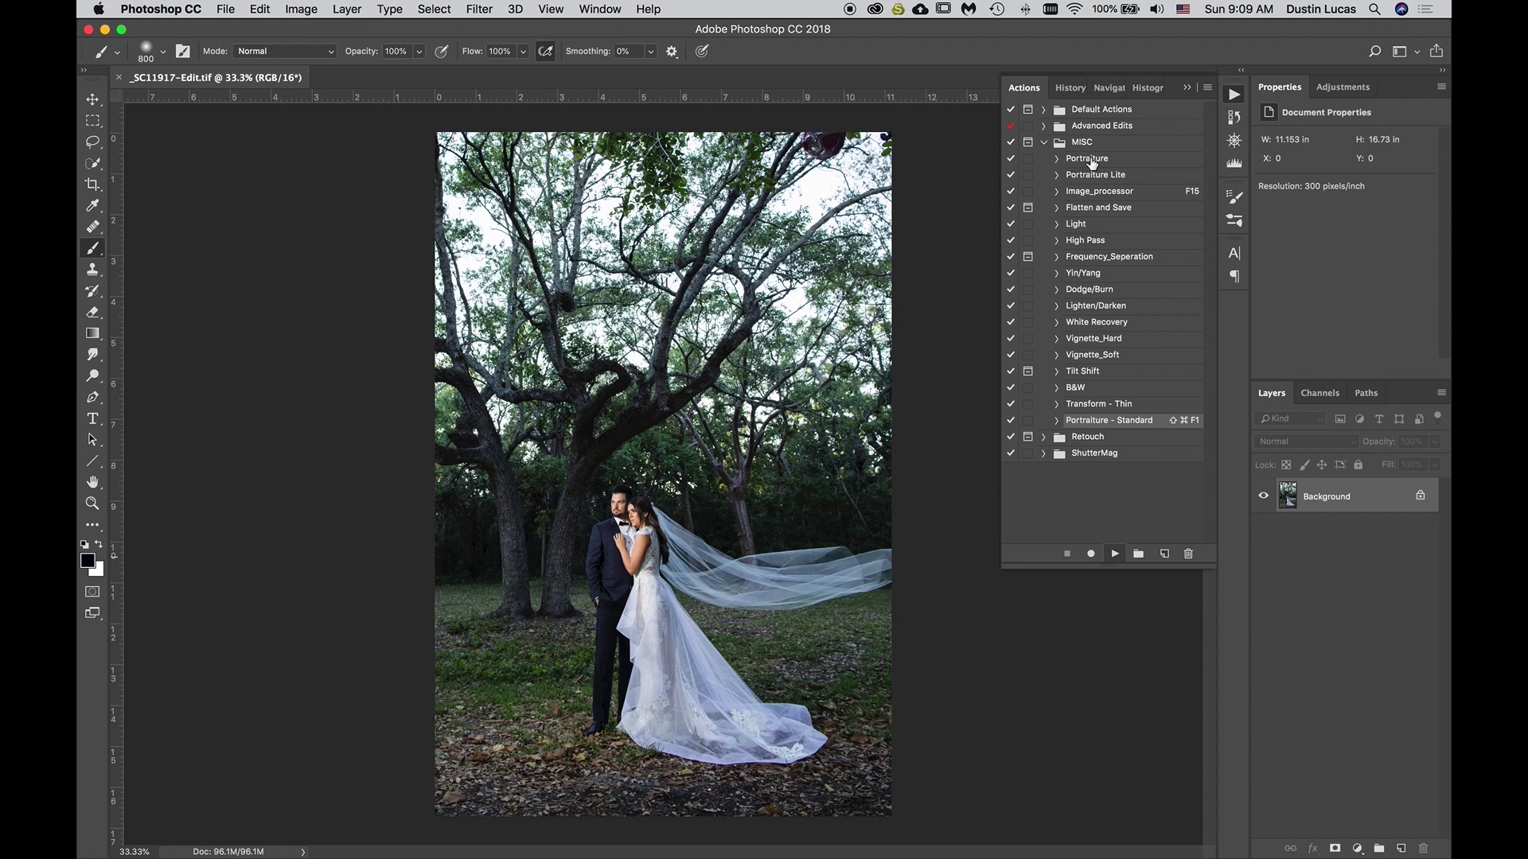
key(super+w)
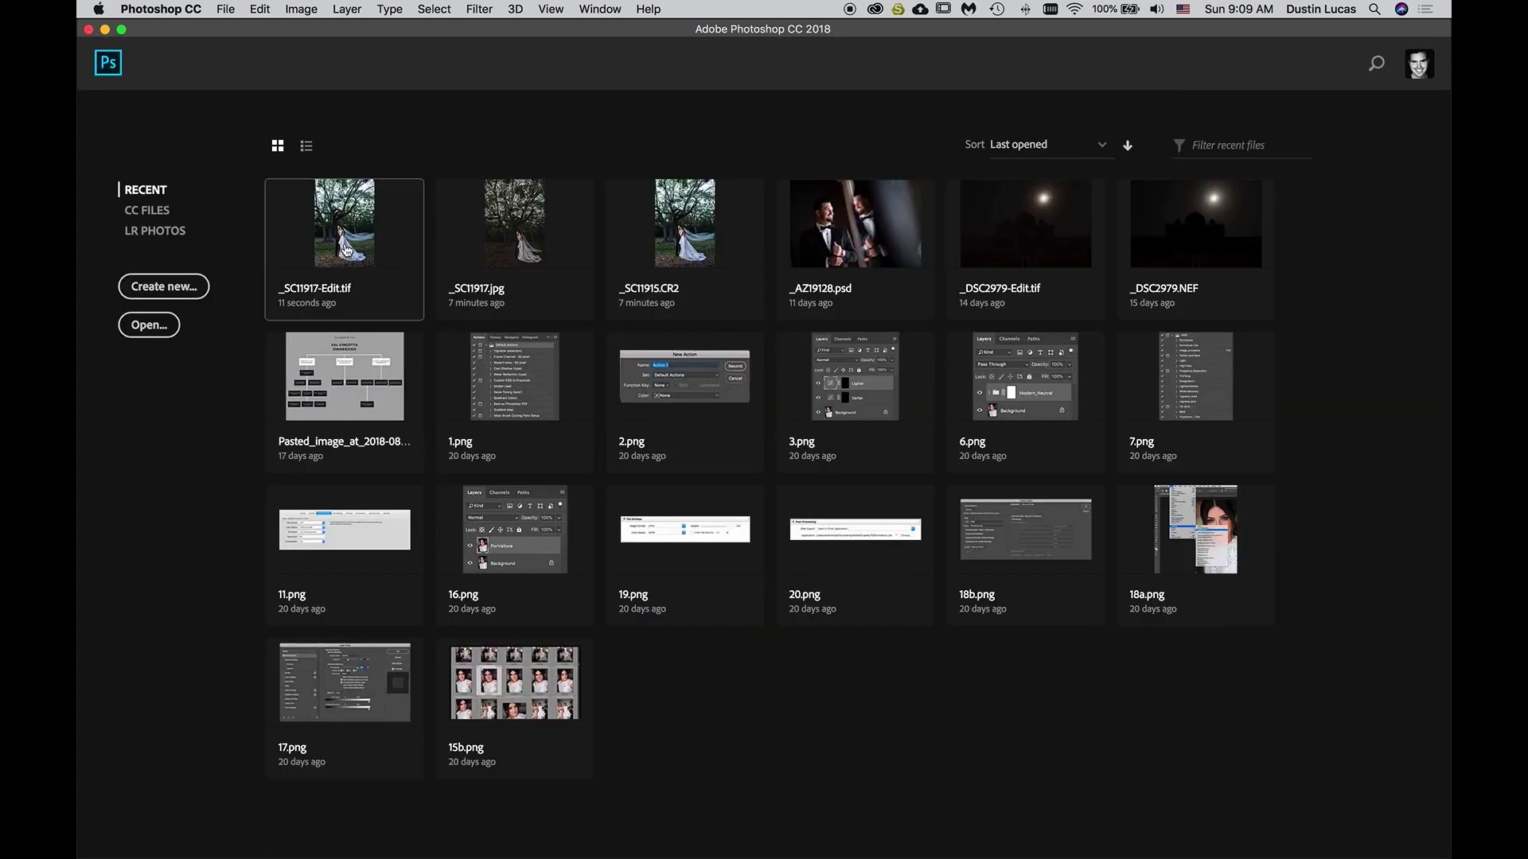
key(super+Tab)
key(super+Tab)
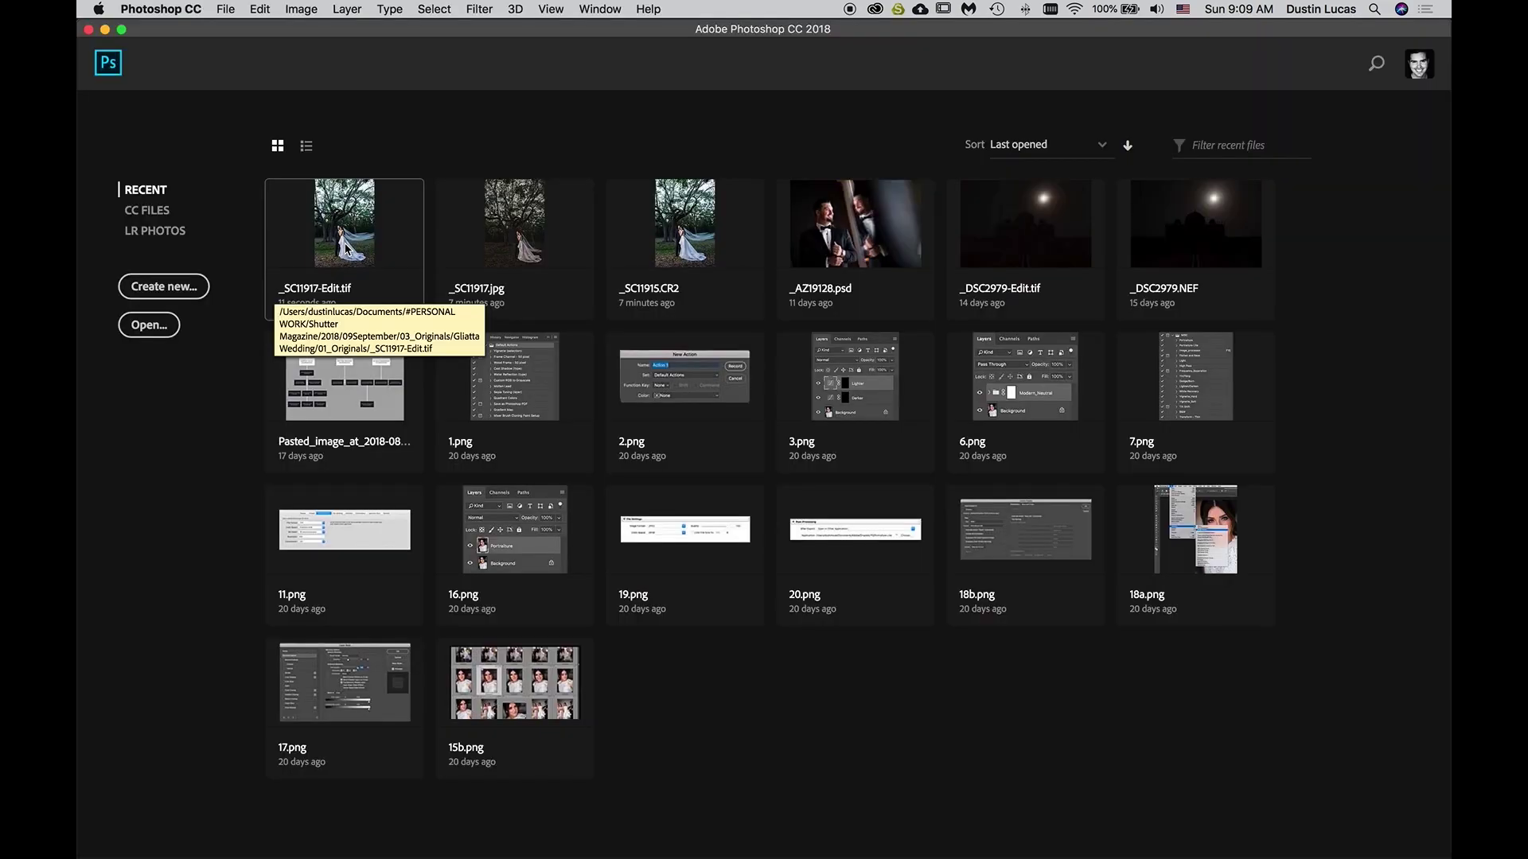
Open the recent file _SC11917-Edit.tif and start recording a new action named Starting Creative in the Advanced Edits set
click(344, 243)
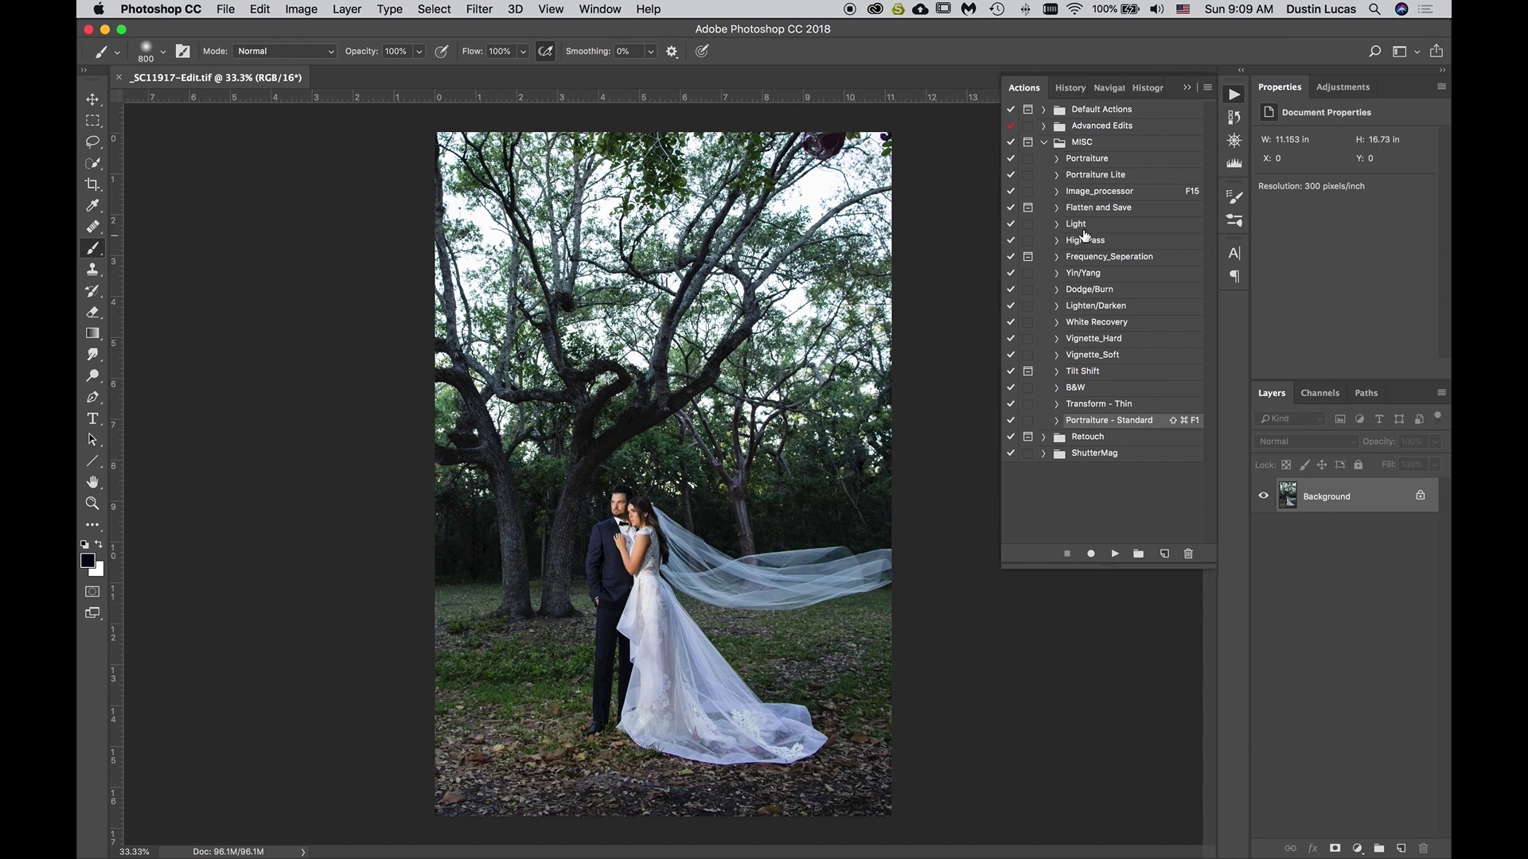
click(1082, 145)
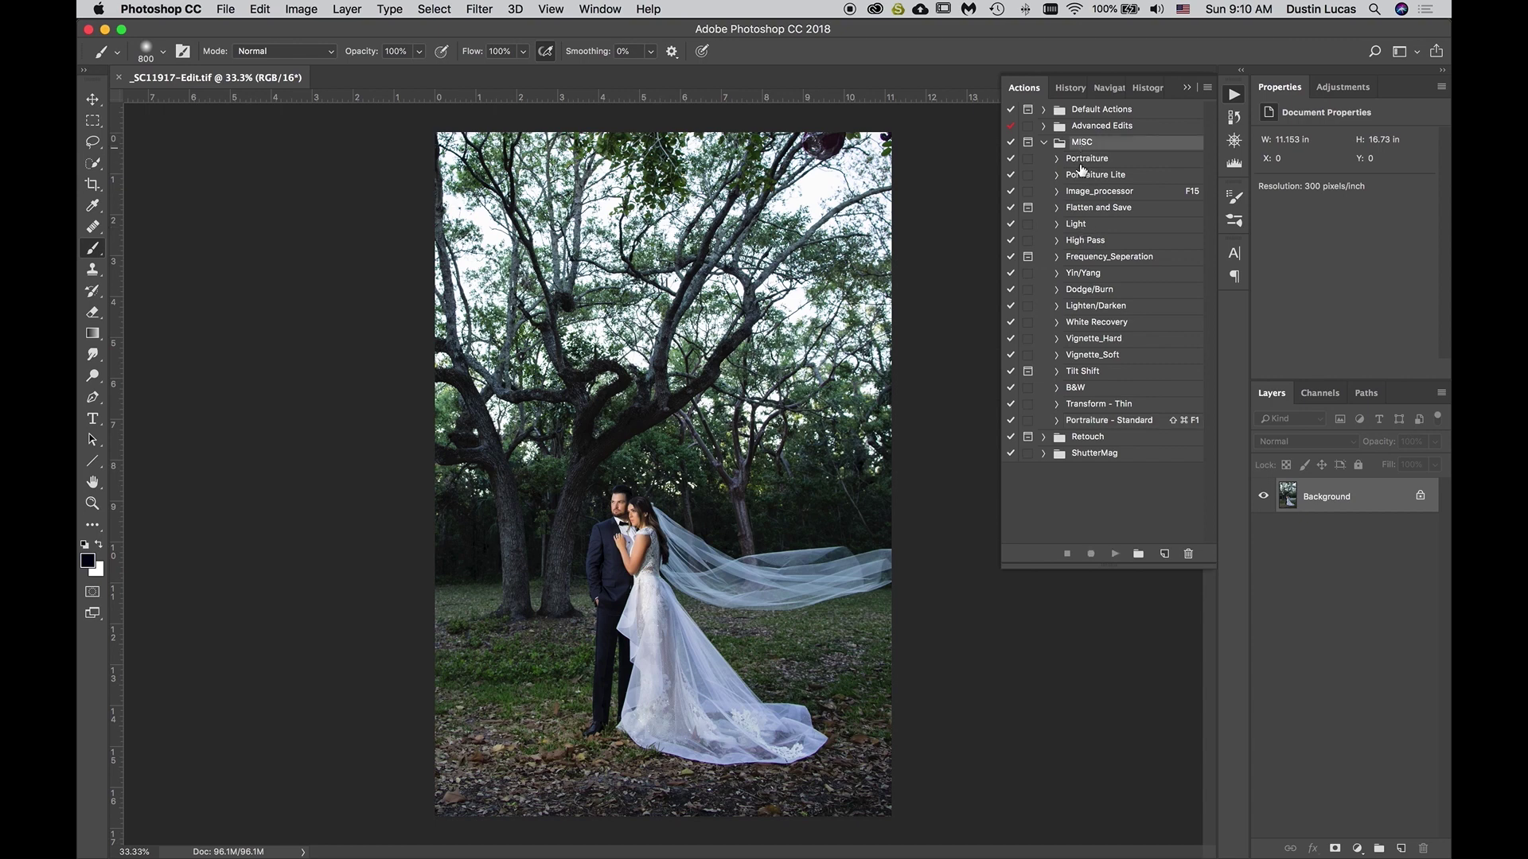
click(1164, 555)
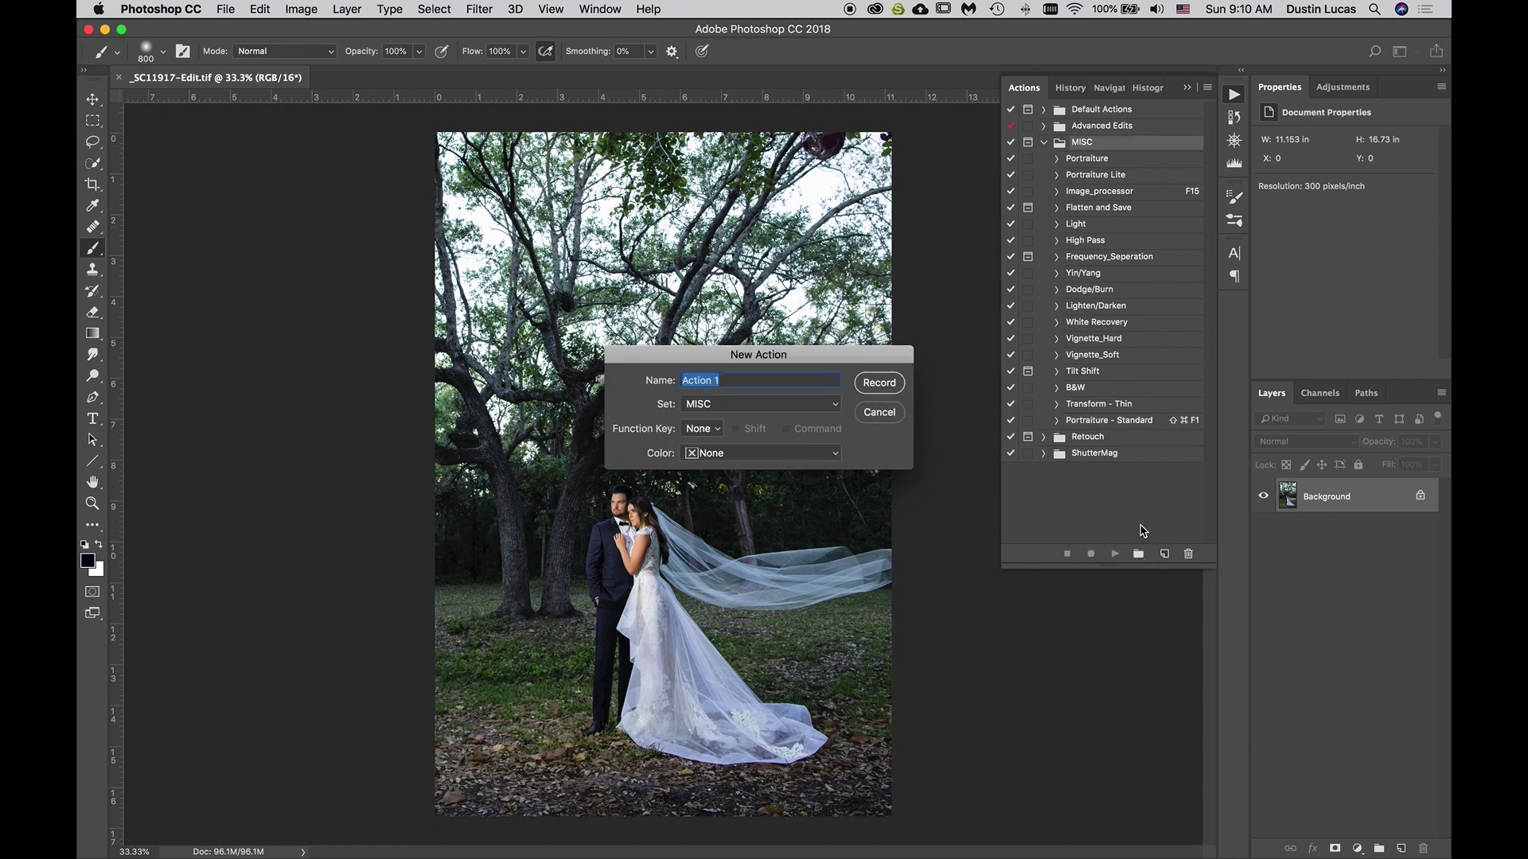
text(Star)
click(701, 408)
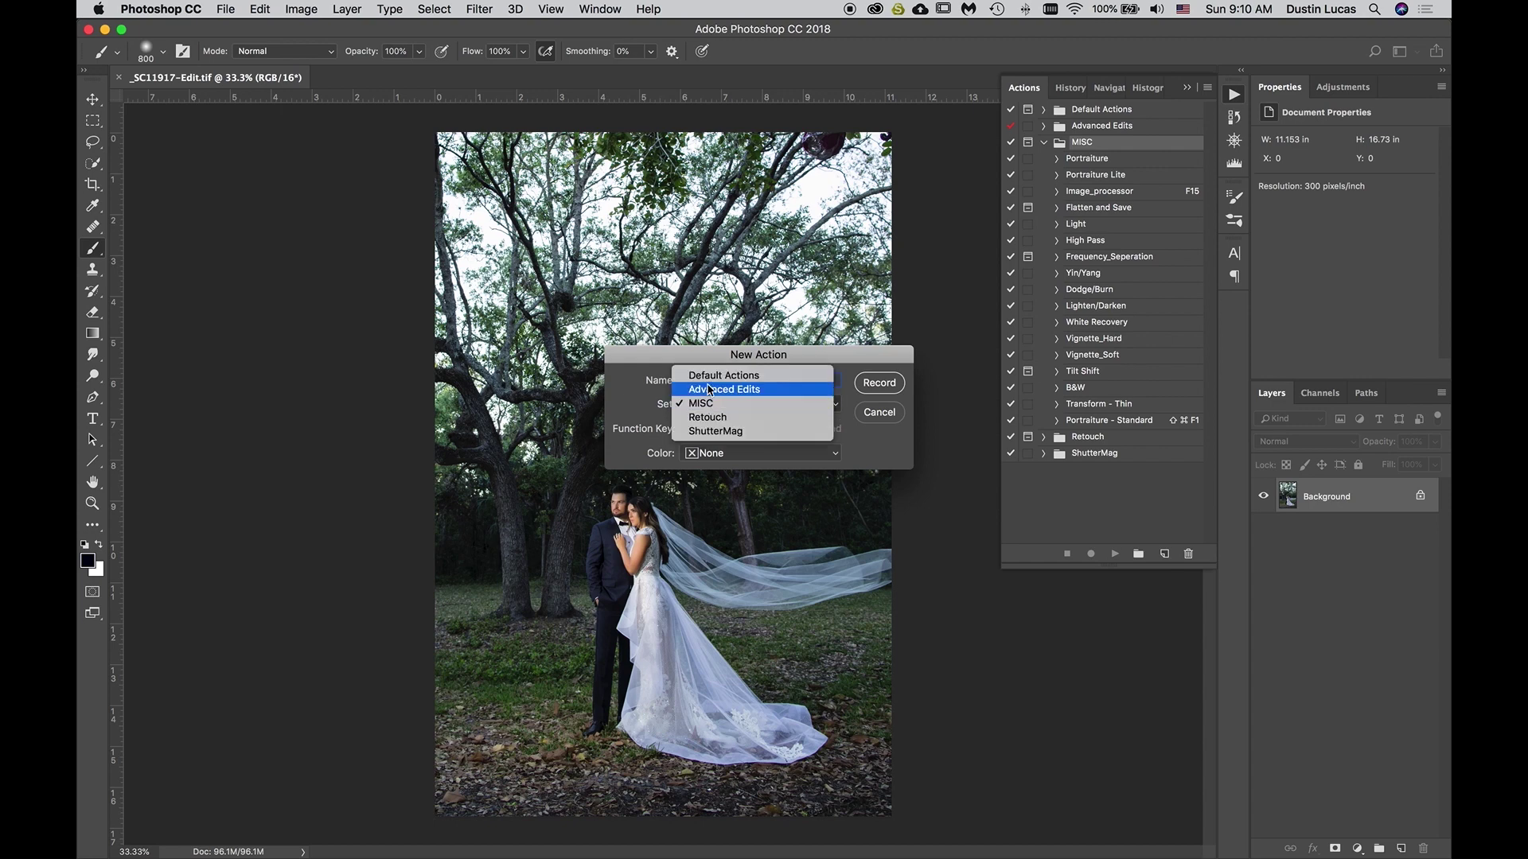
click(708, 390)
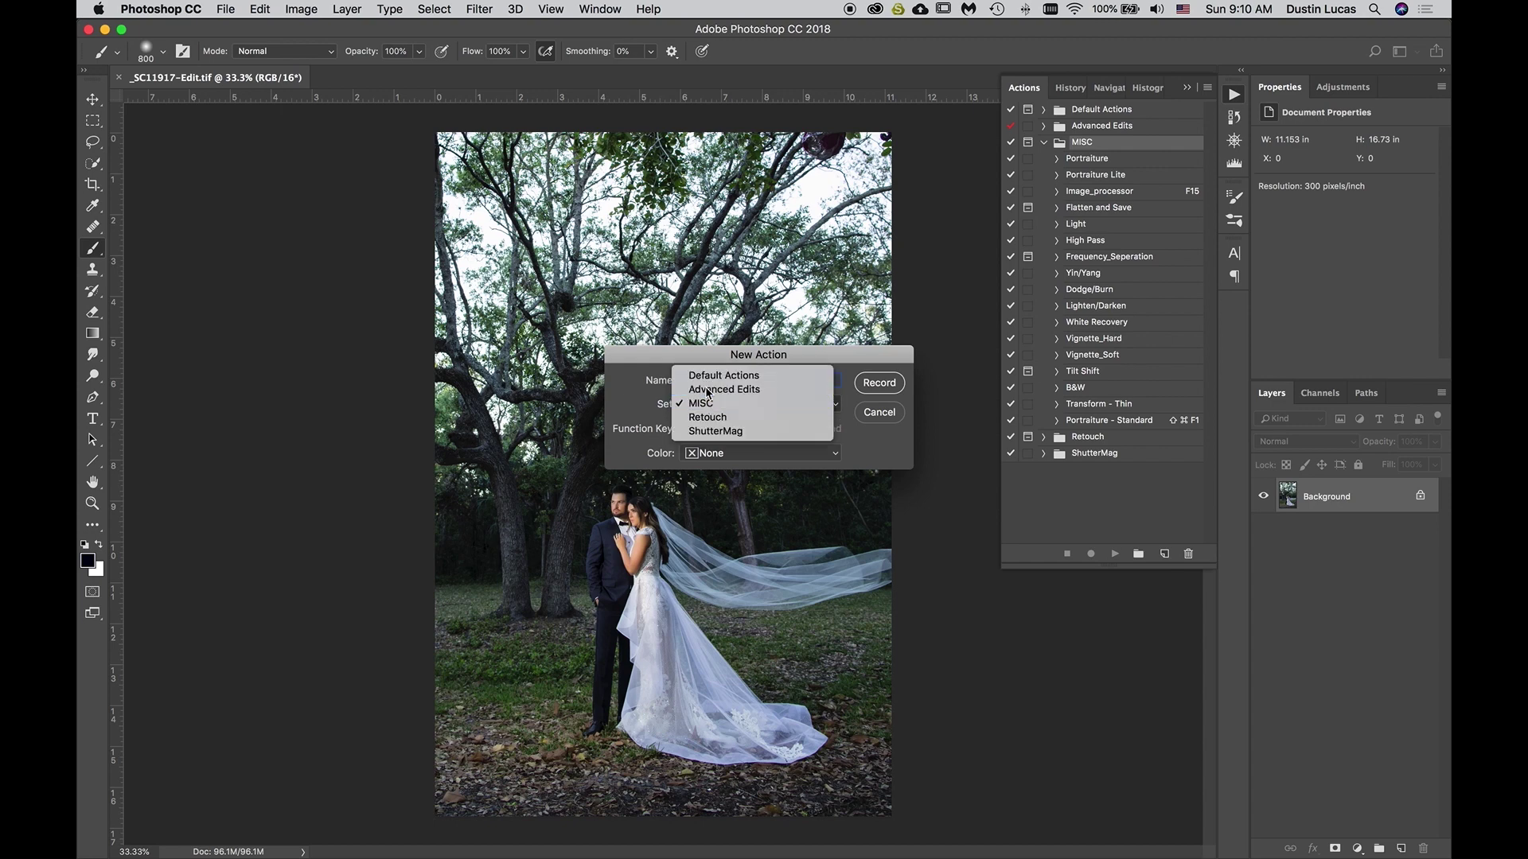
click(879, 383)
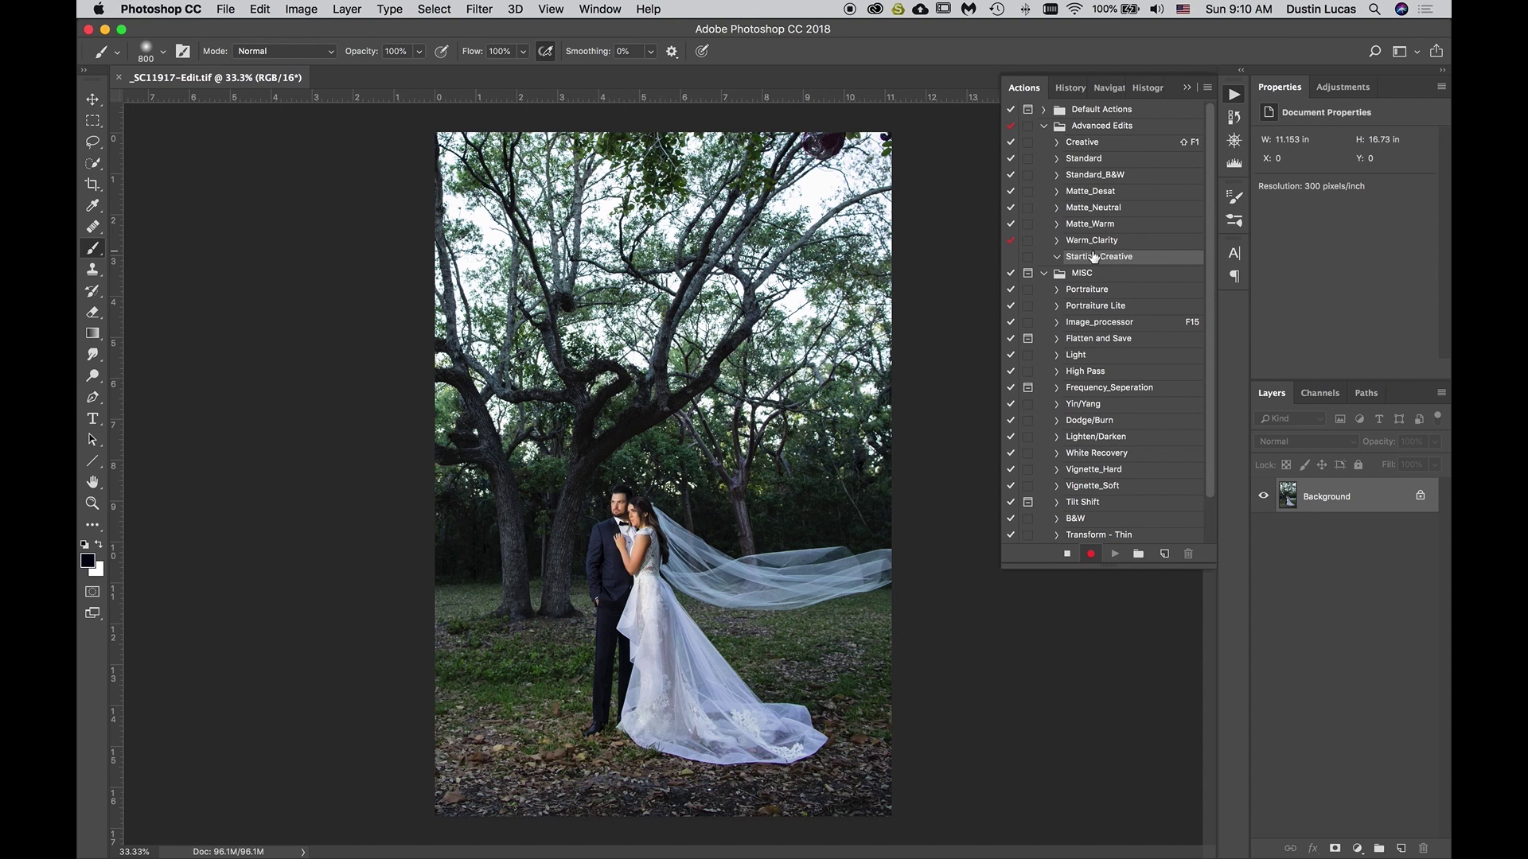
Play the Portraiture action from the MISC set within the recording and delete the extra Layer 1
click(1095, 293)
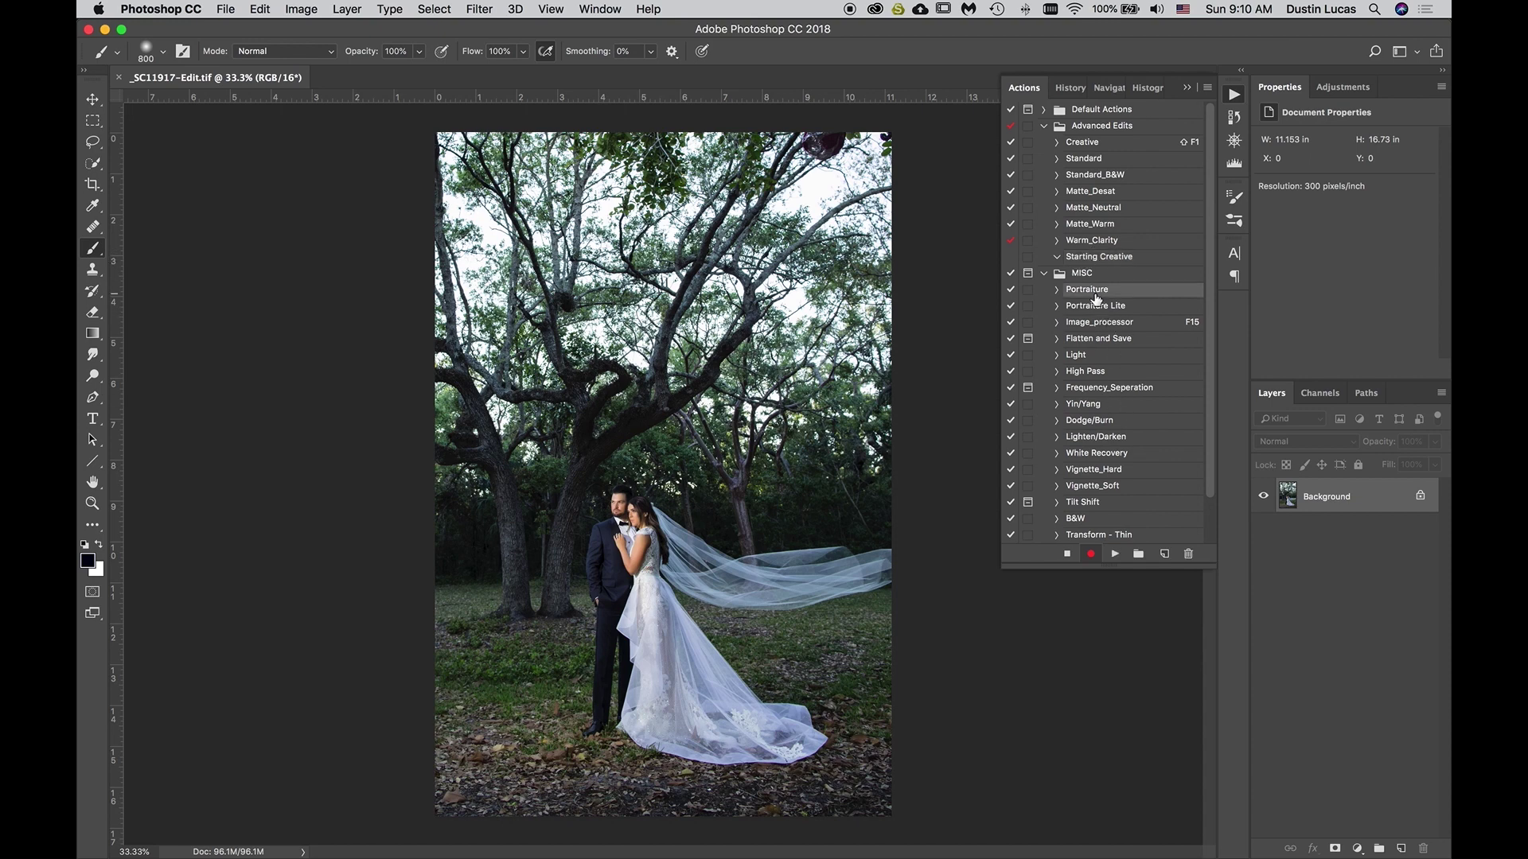
click(1114, 556)
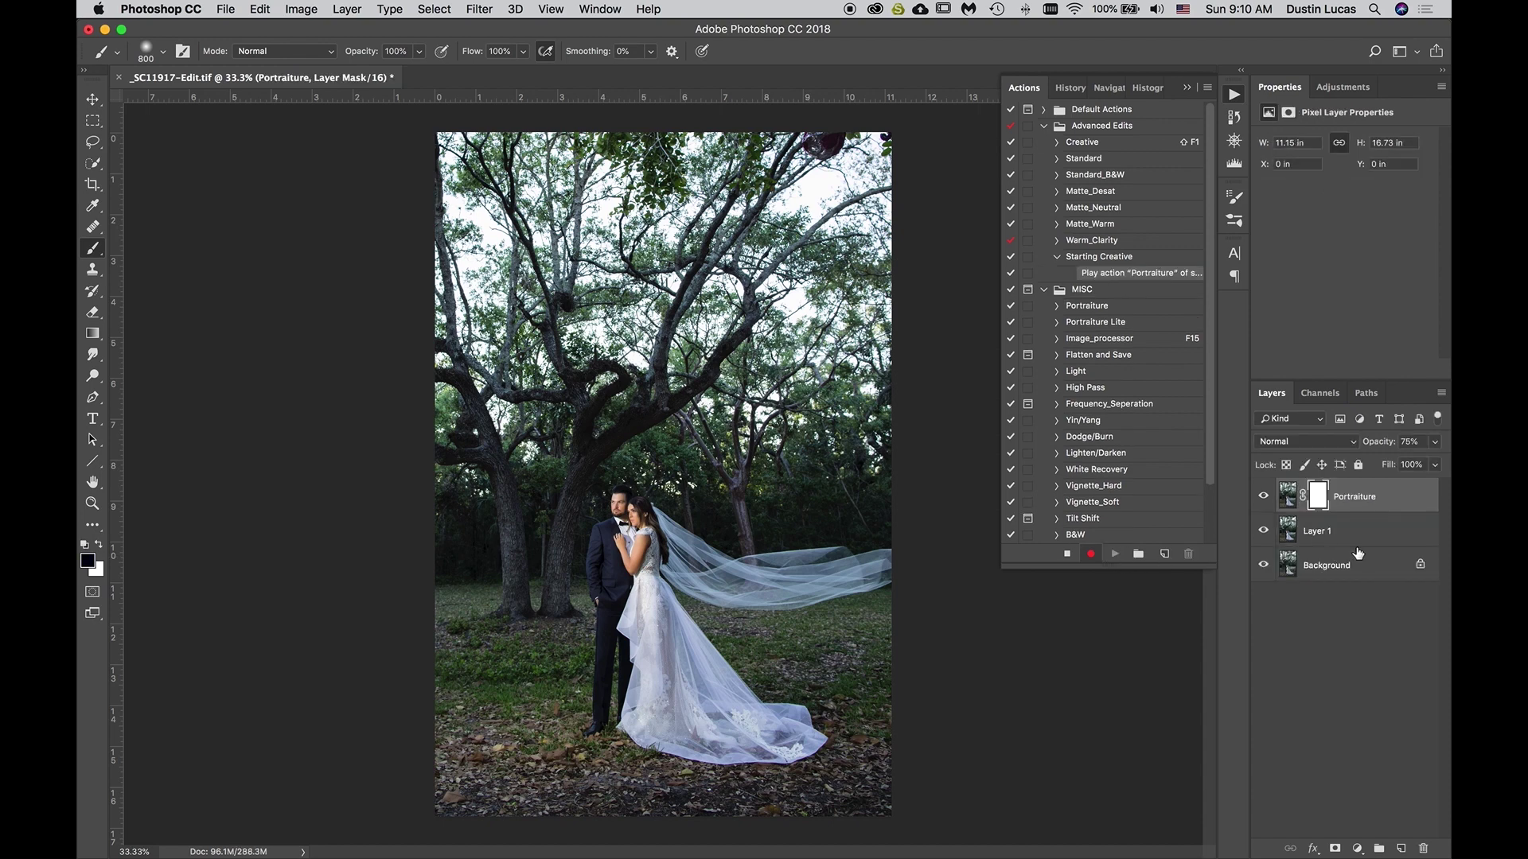
click(1357, 538)
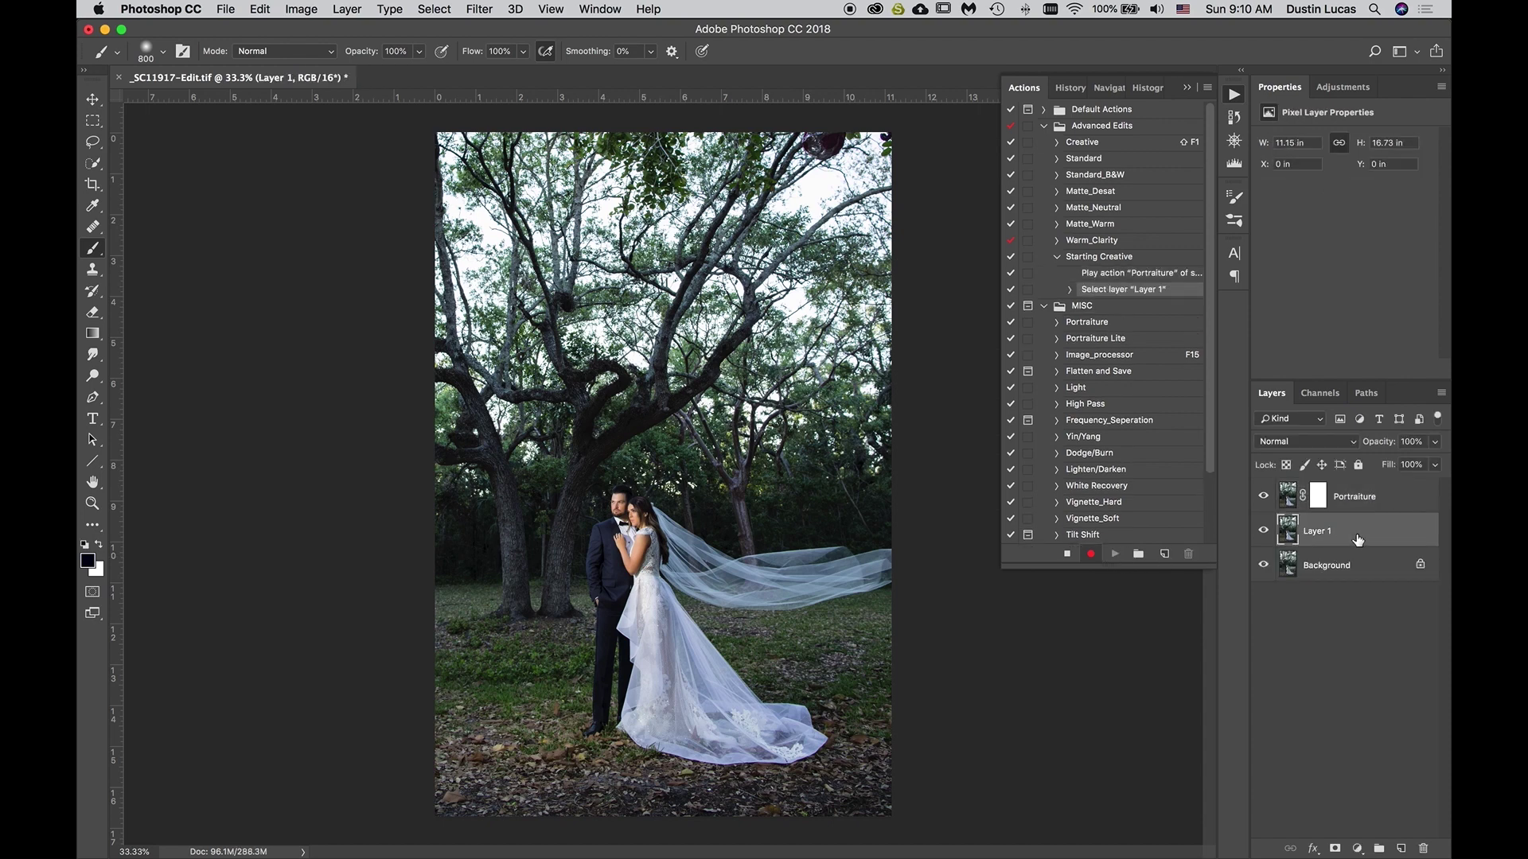
key(super+BackSpace)
key(BackSpace)
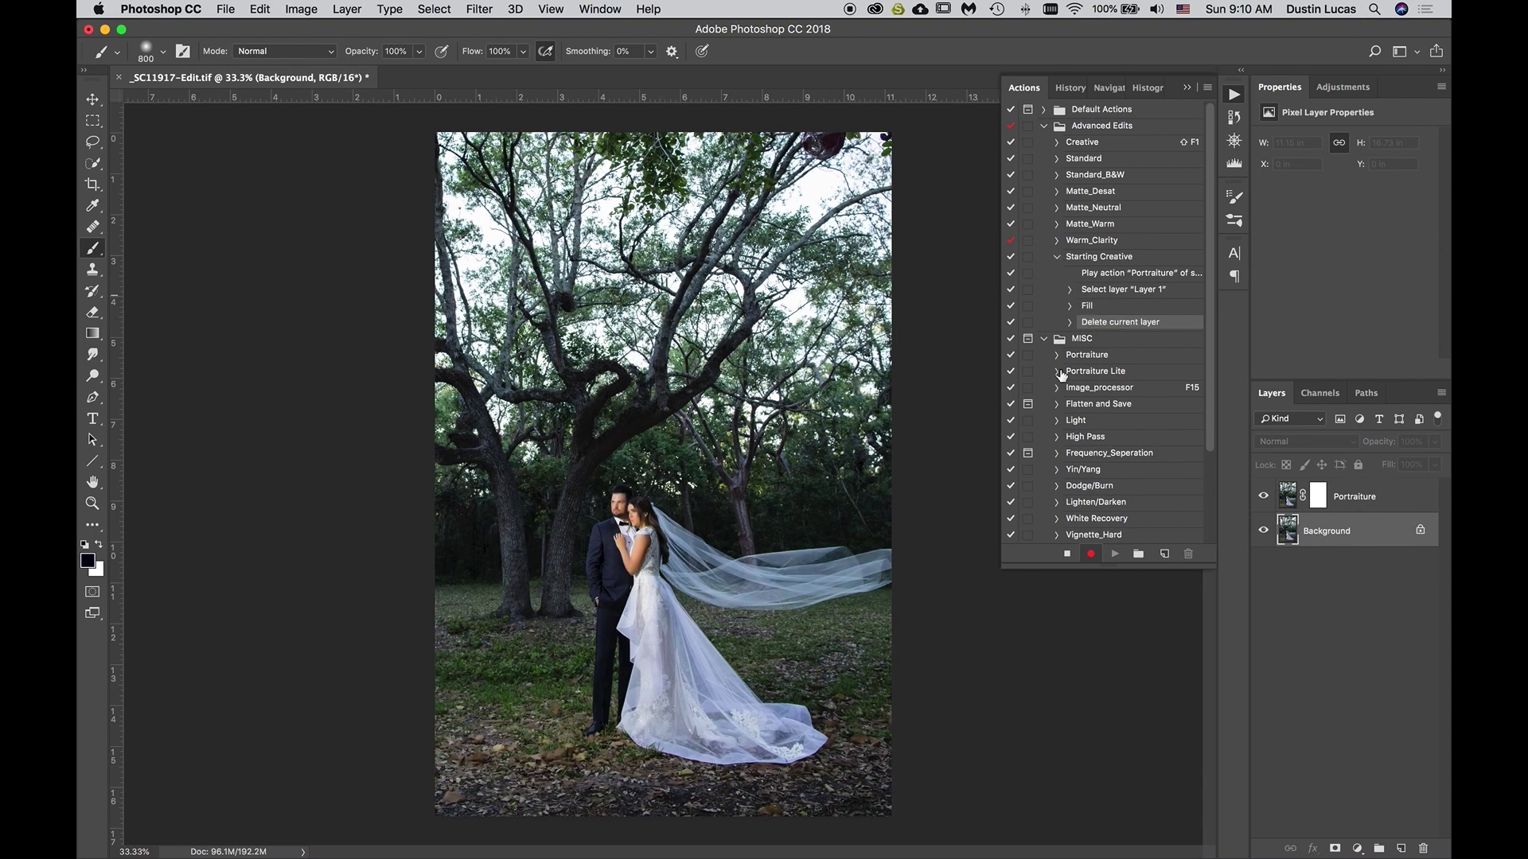
Play the Yin/Yang action and move the Portraiture layer below the Lighter and Darker layers
click(1090, 474)
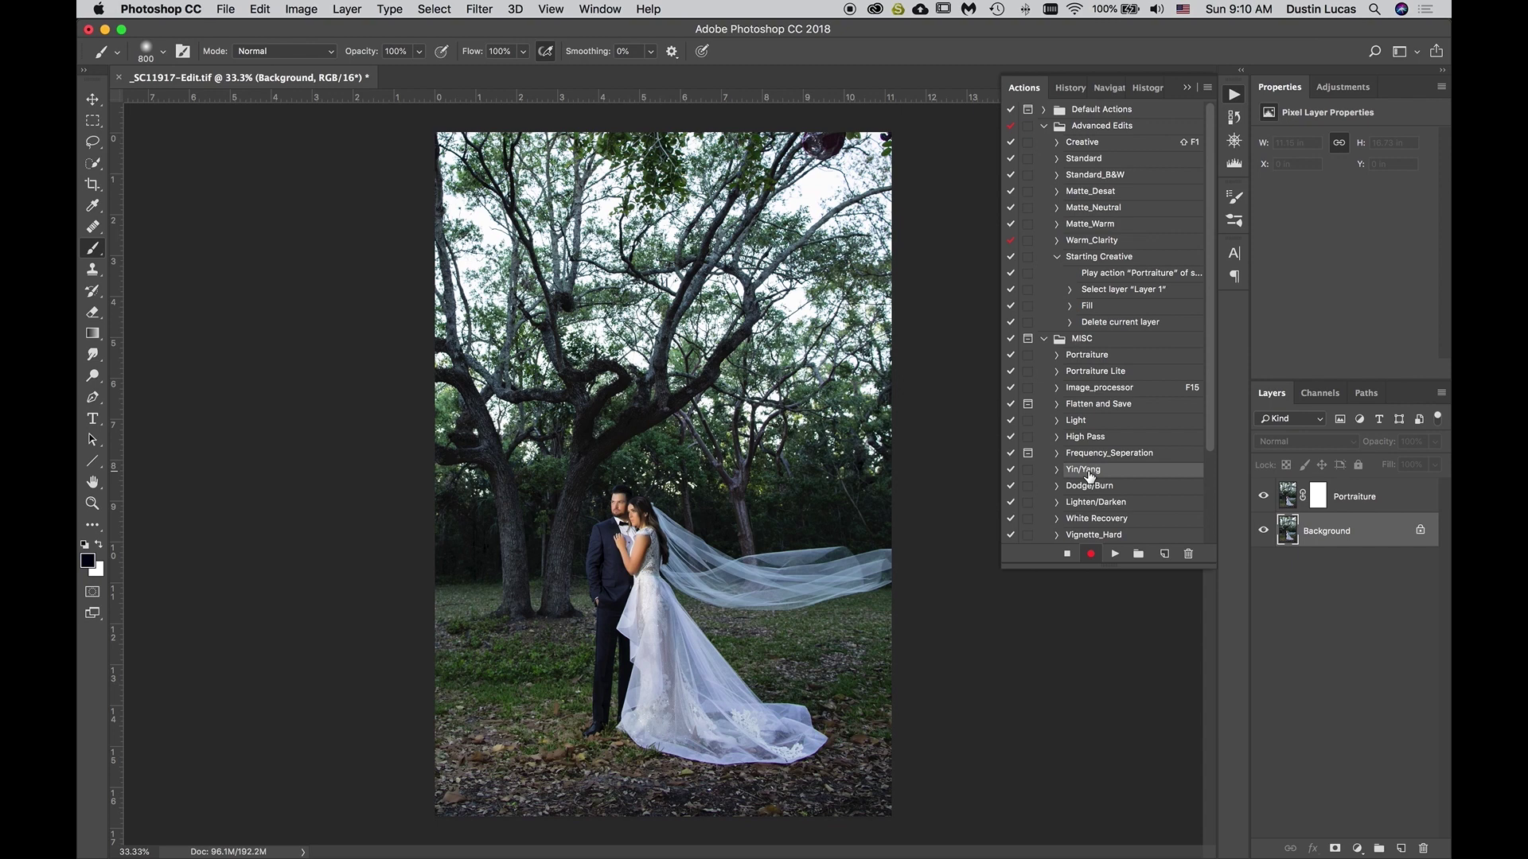
click(1114, 554)
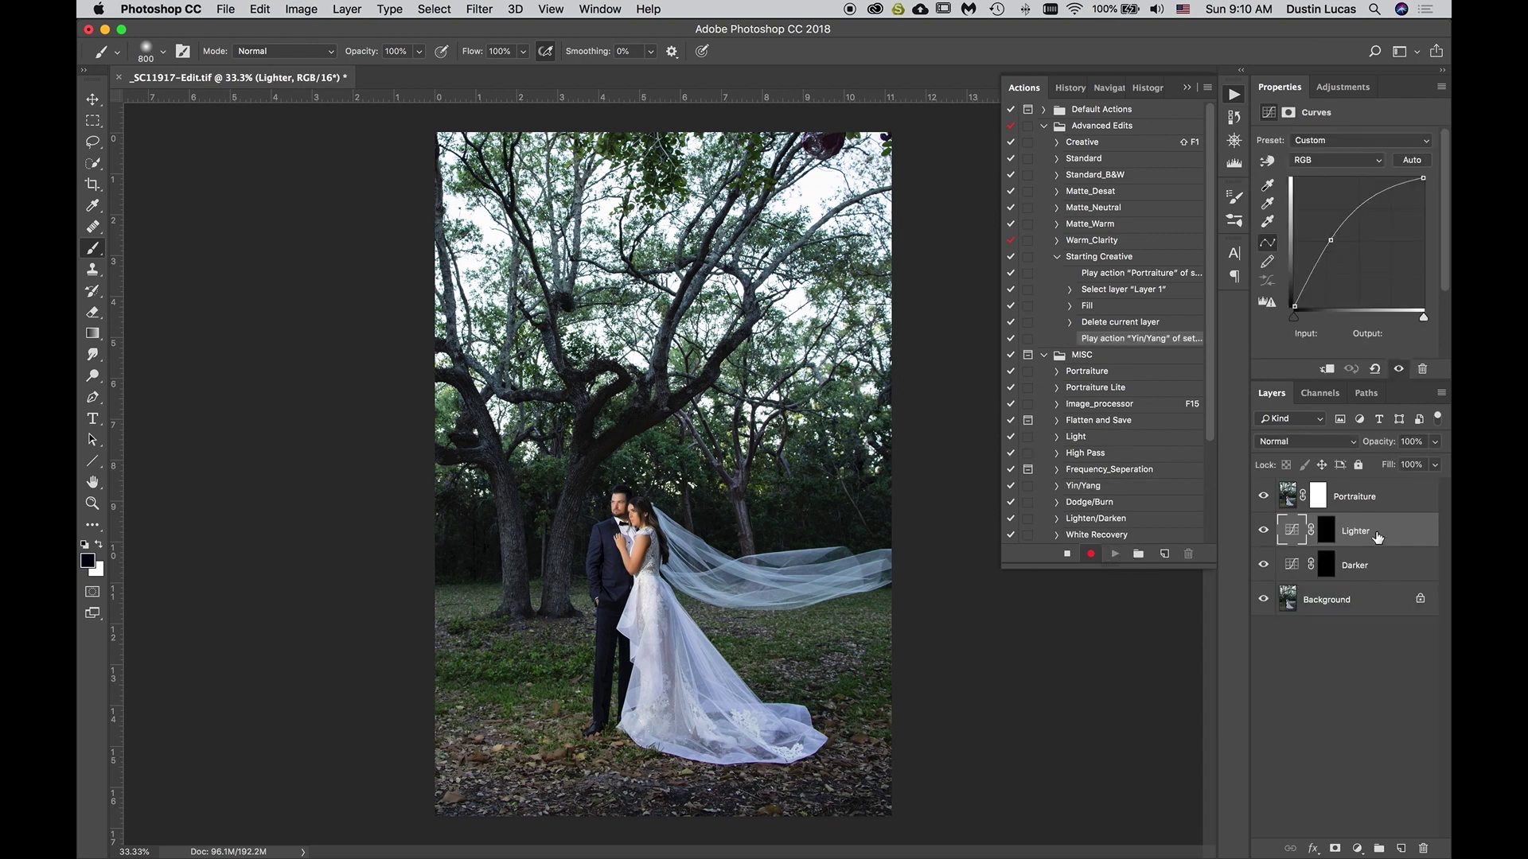
drag(1372, 501, 1370, 585)
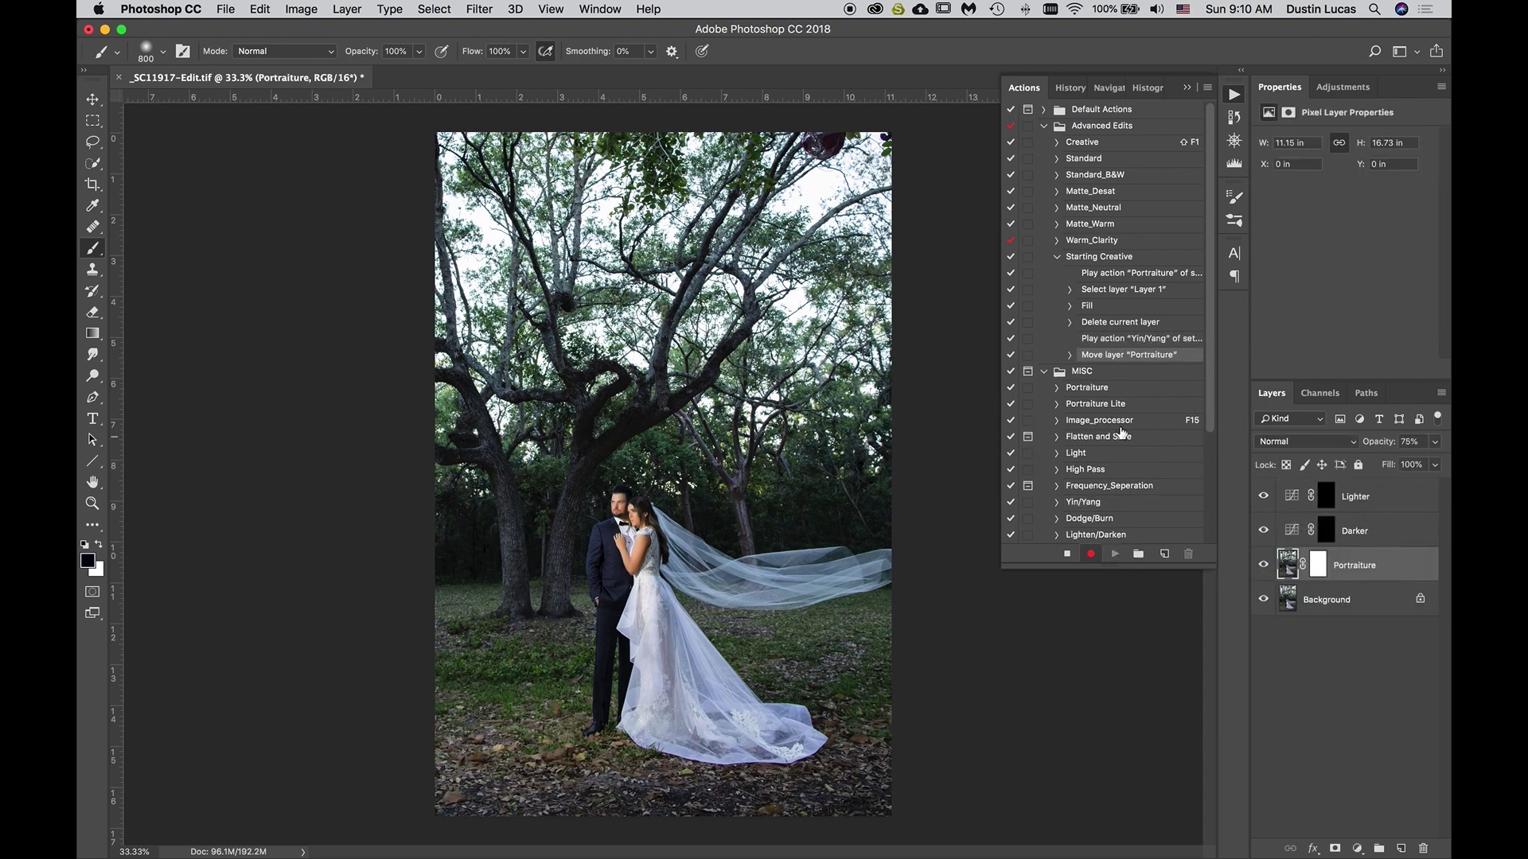
Play the High Pass action and move the High Pass layer to the top of the layer stack
scroll(1134, 486, down, 5)
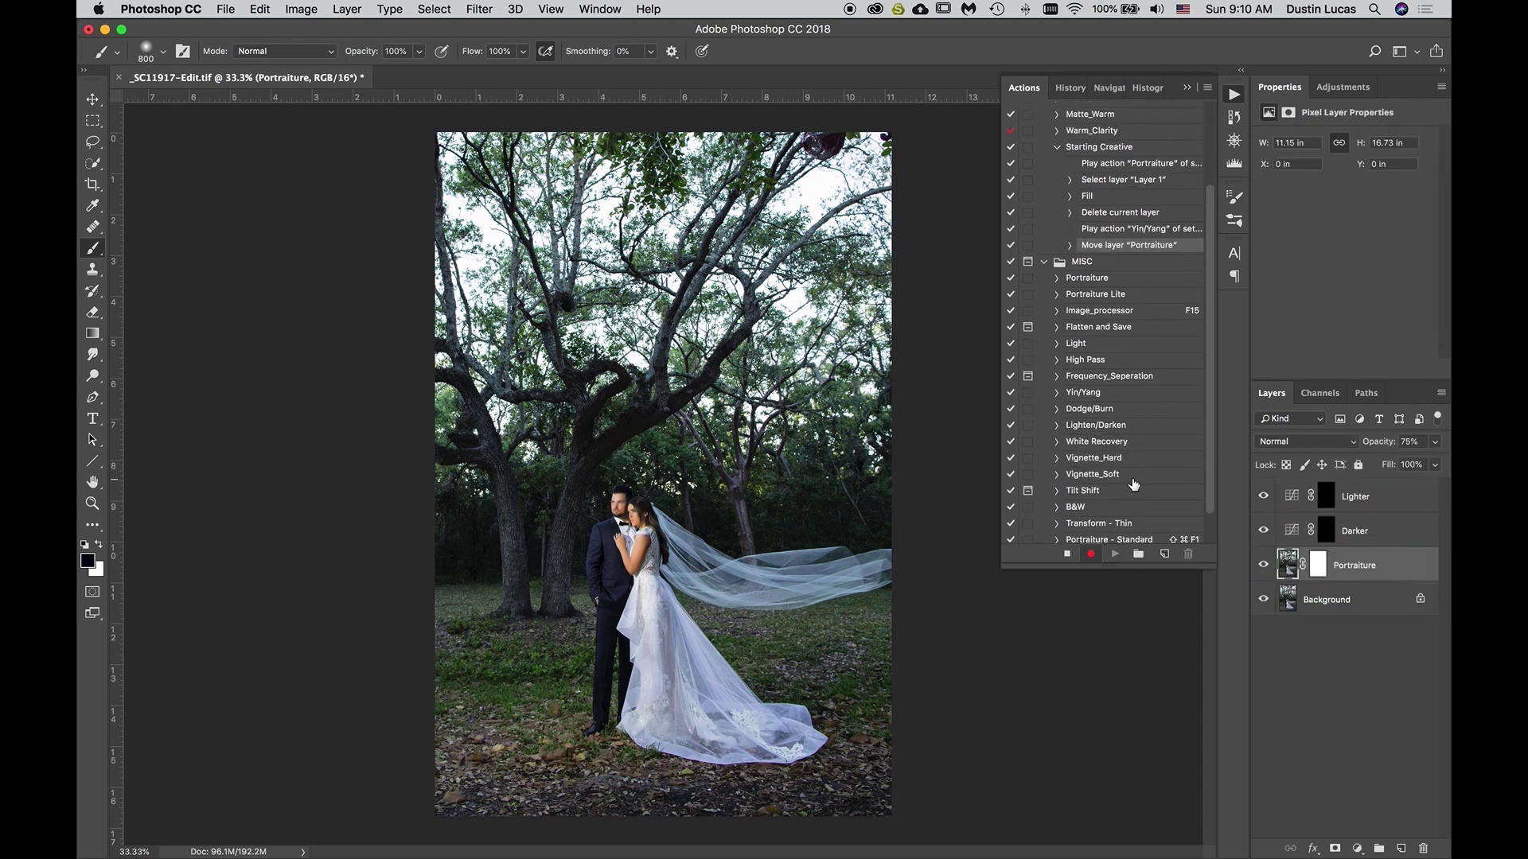
click(1089, 361)
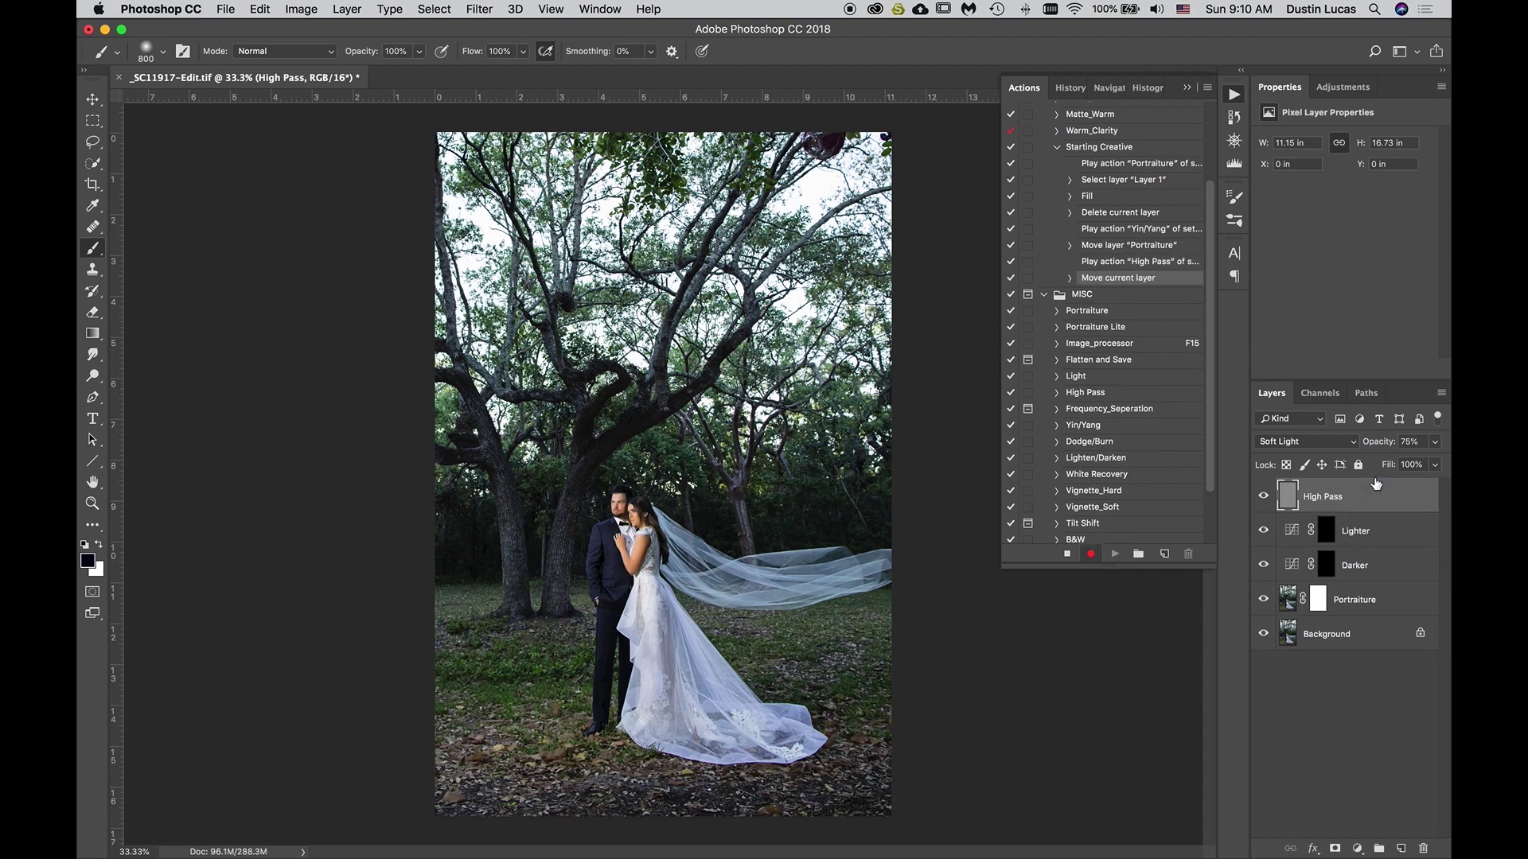
scroll(1128, 462, down, 3)
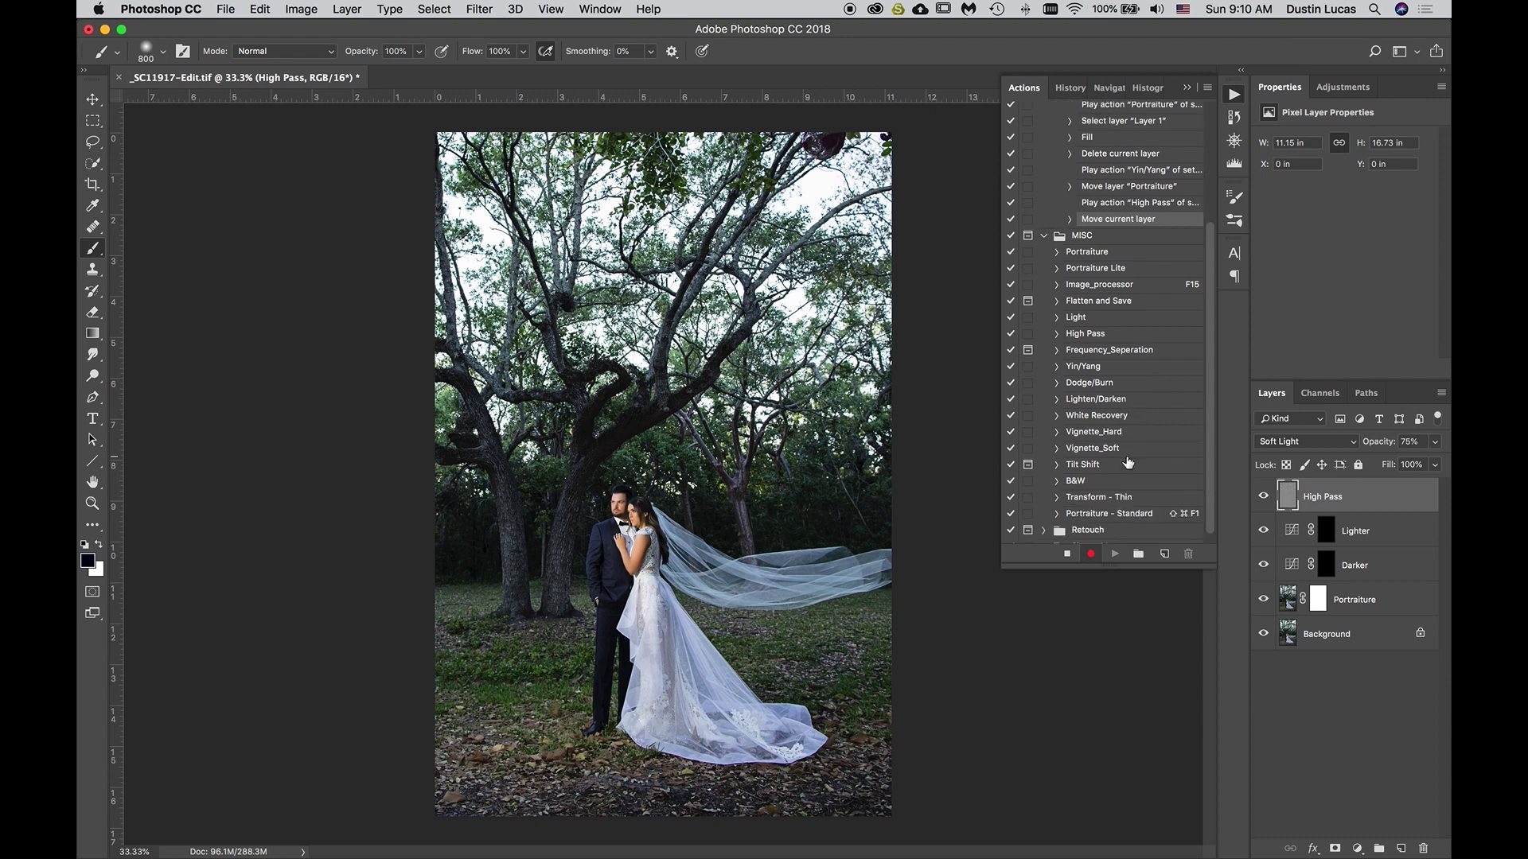
Play the White Recovery action, move its layer below High Pass, and stop recording the Starting Creative action
click(1112, 415)
click(1115, 553)
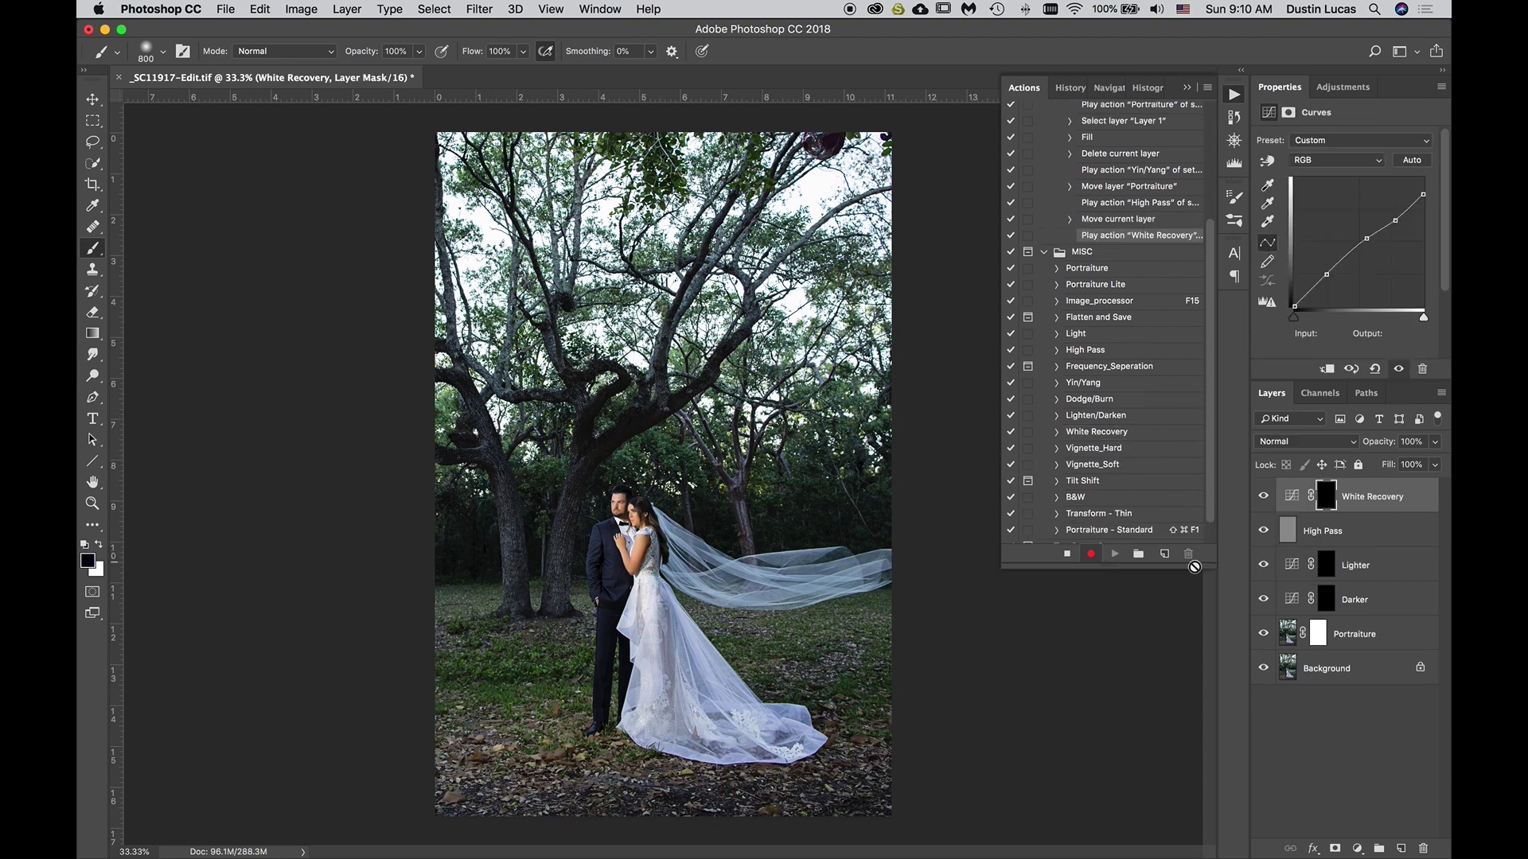
drag(1357, 505, 1356, 560)
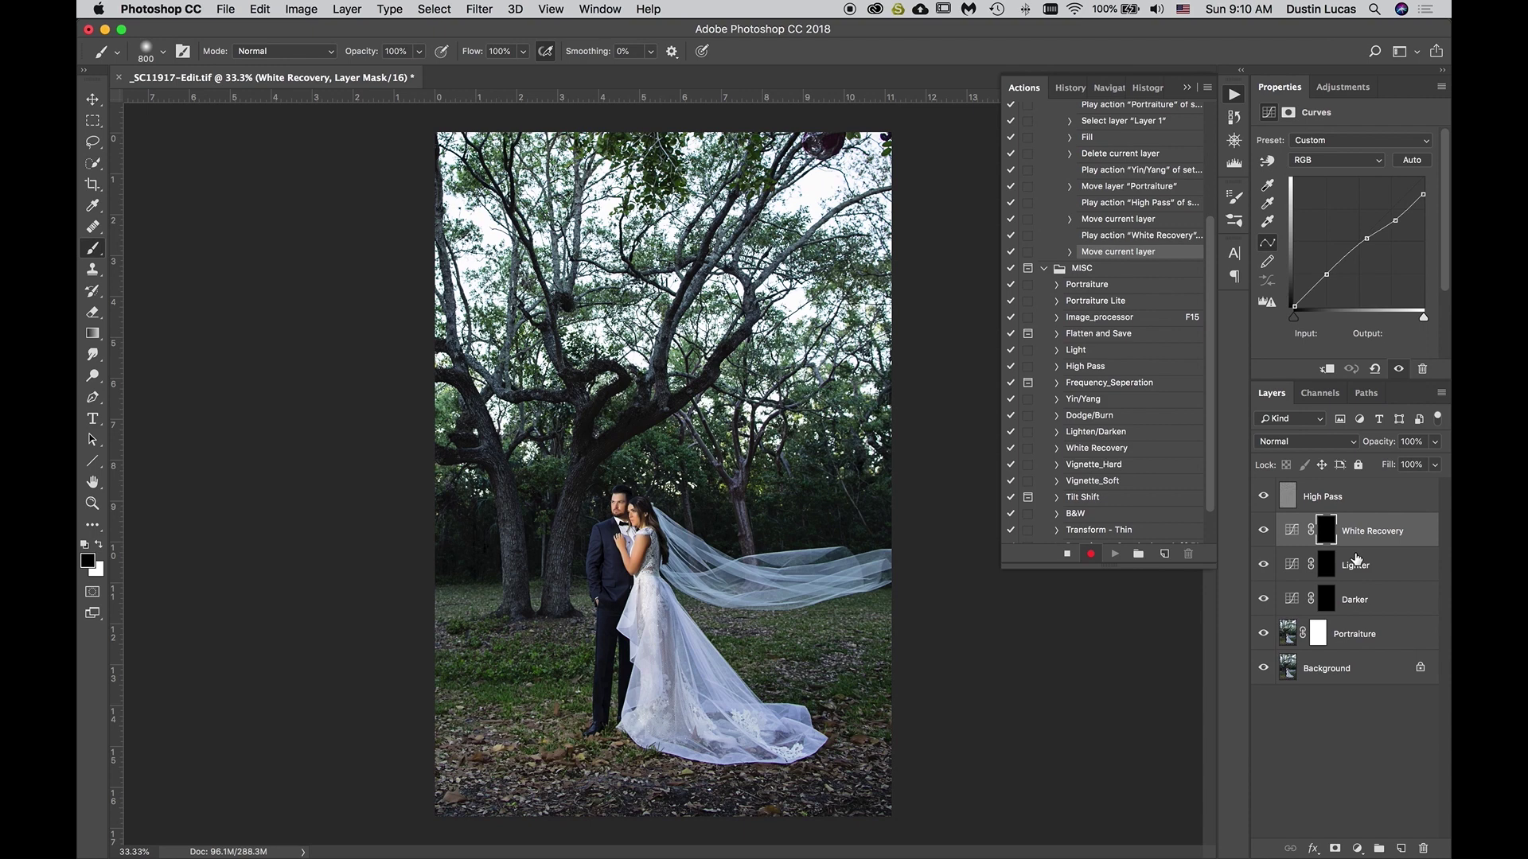
click(1065, 554)
Delete the layers from High Pass down to Portraiture, collapse the Starting Creative action and play it on the Background to test it
click(1394, 503)
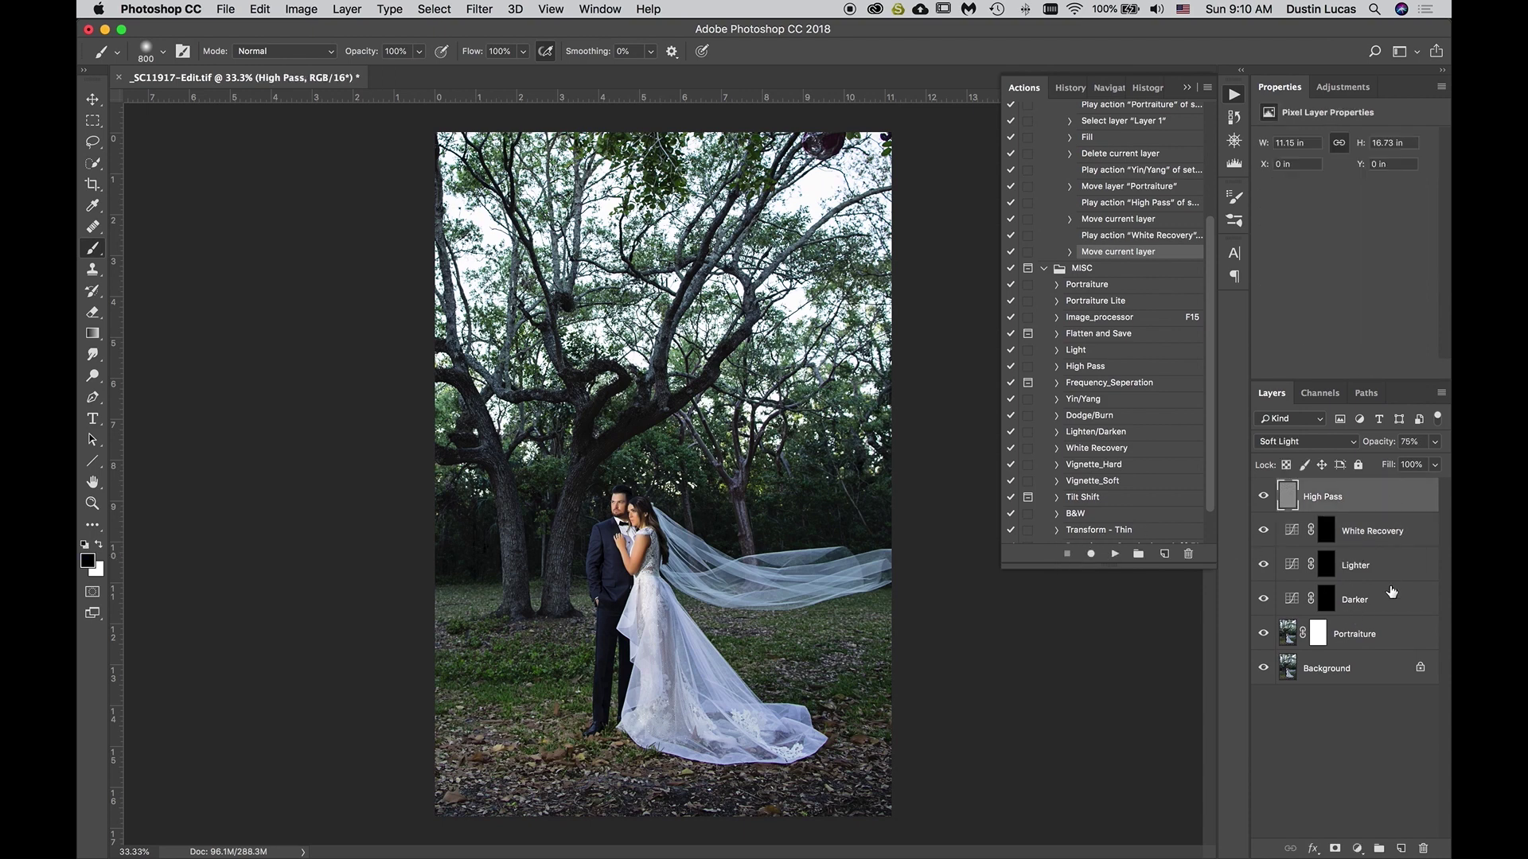
shift+click(1385, 636)
key(Delete)
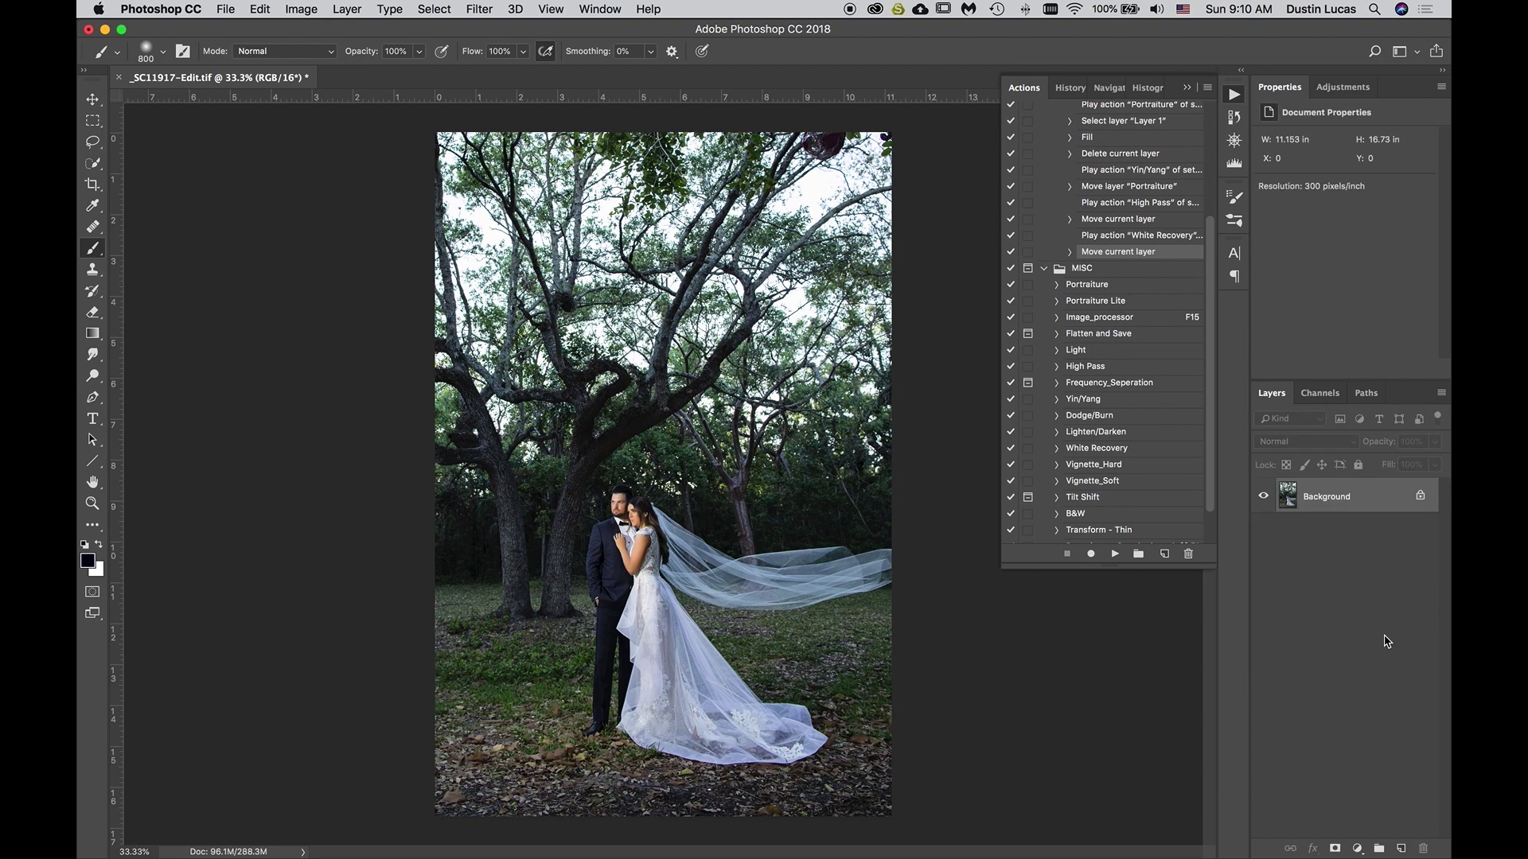
scroll(1049, 393, up, 5)
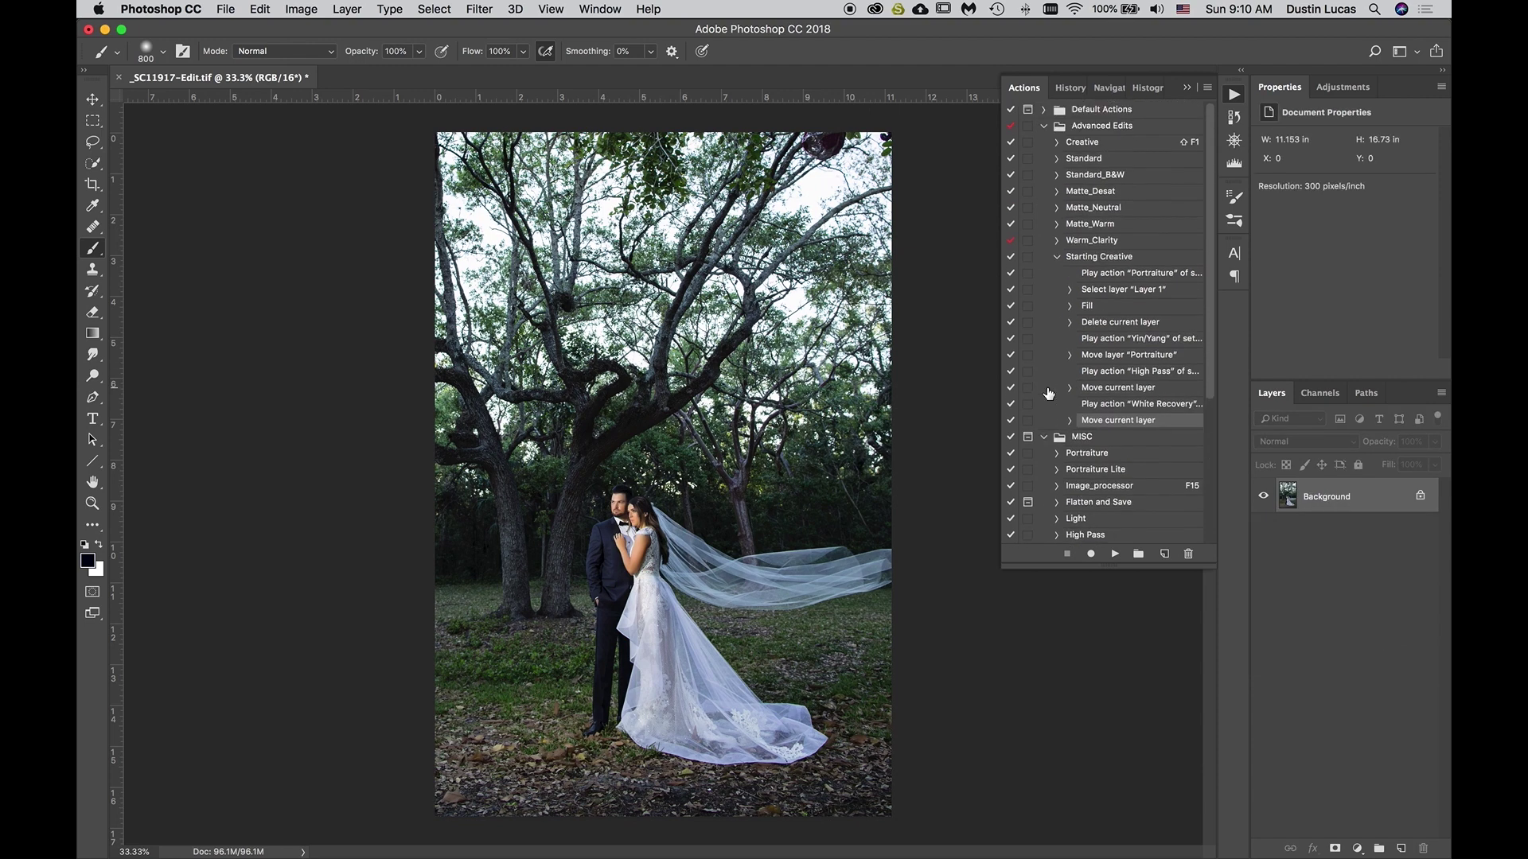
click(1057, 256)
click(1081, 259)
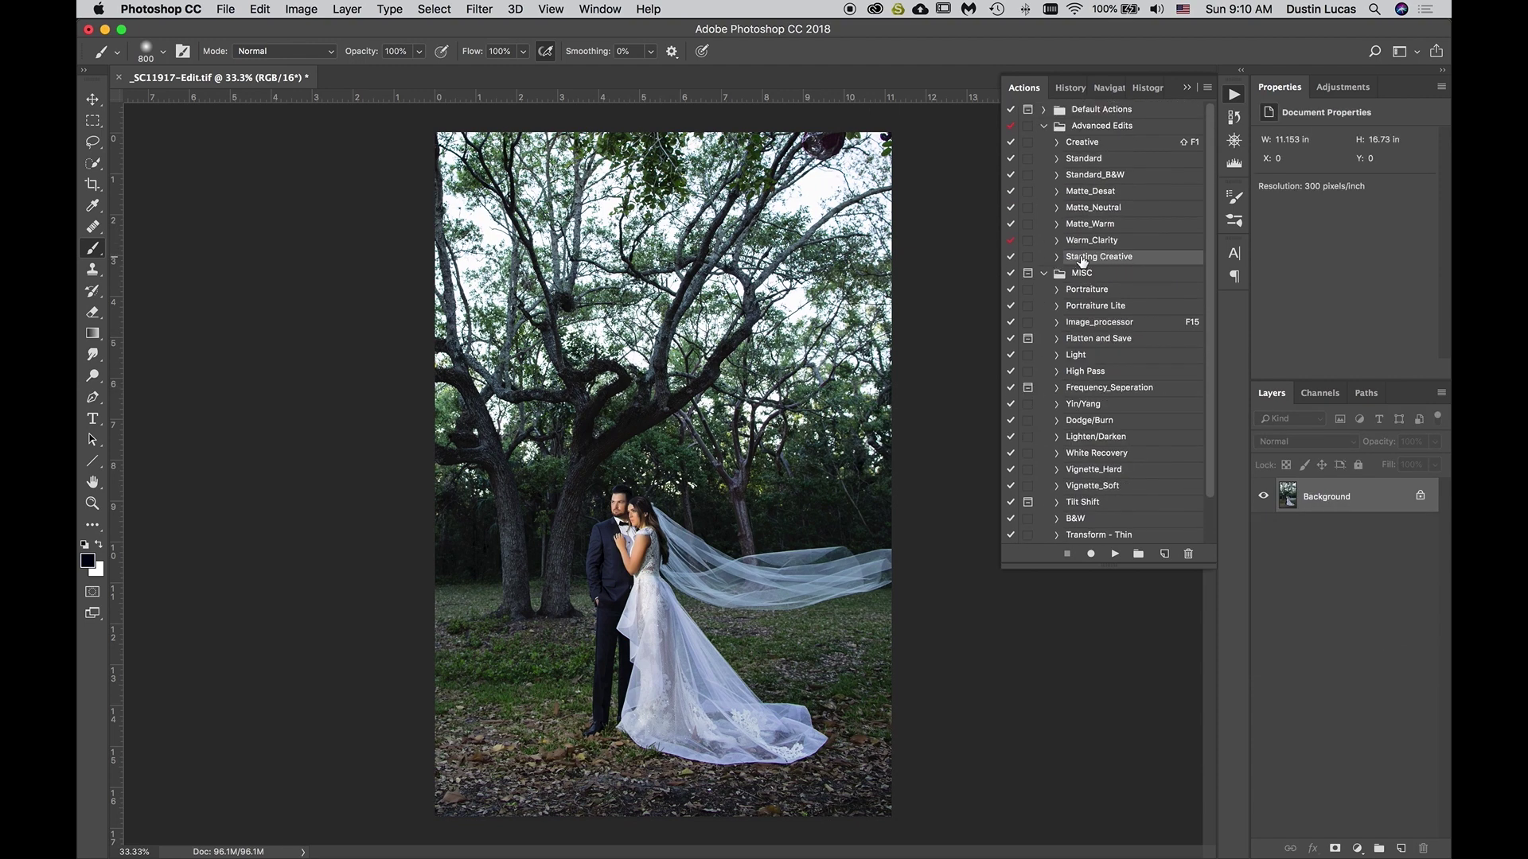
click(1114, 554)
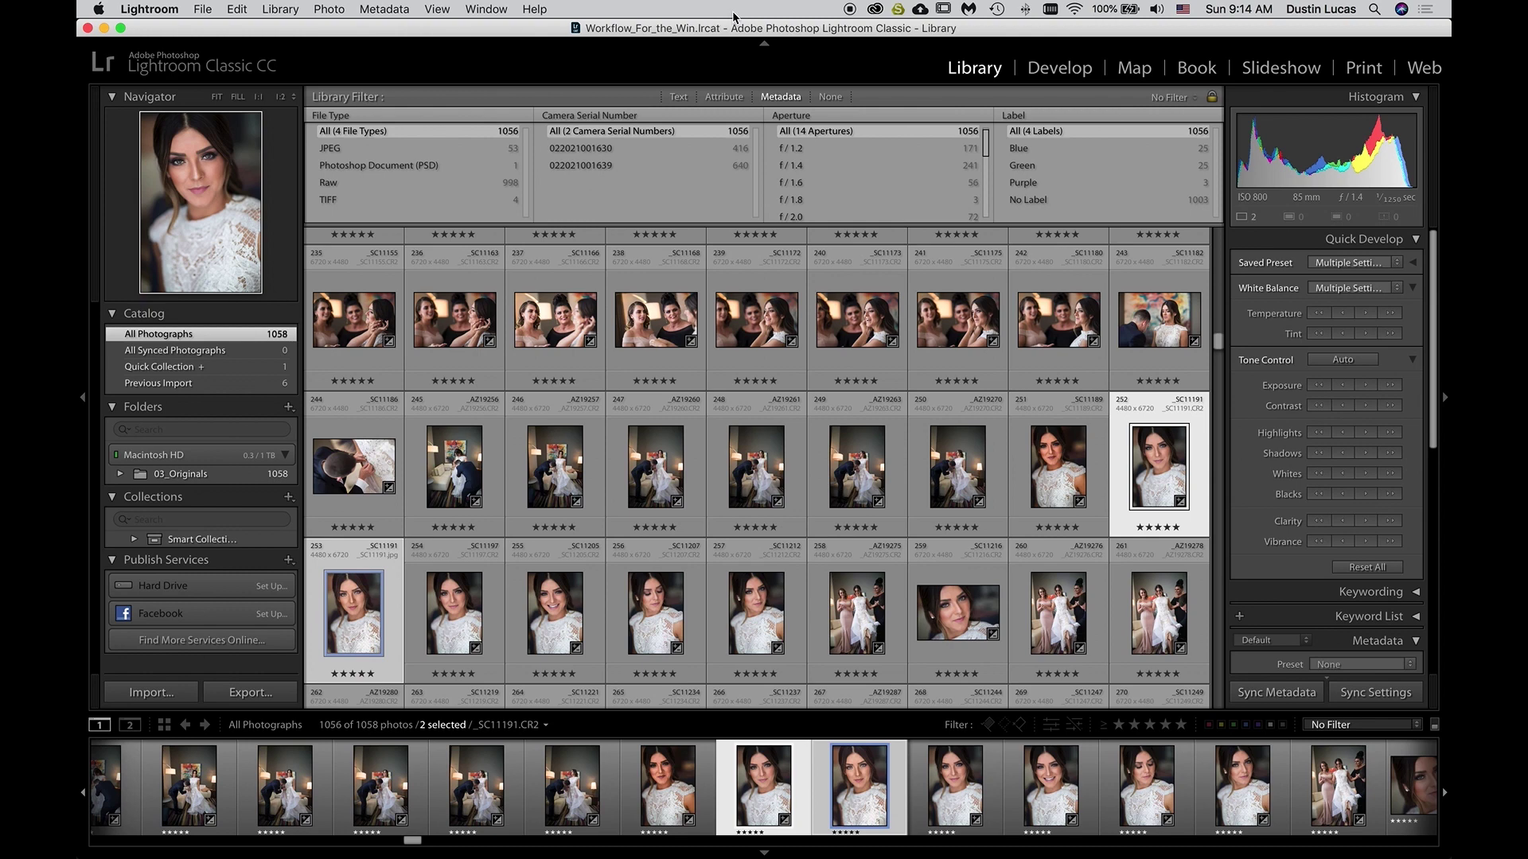
In Lightroom's Develop module, set Exposure to +0.30 and Highlights to −35 on the portrait _SC11191.CR2 and open it for editing in Photoshop
click(1043, 471)
double_click(1136, 469)
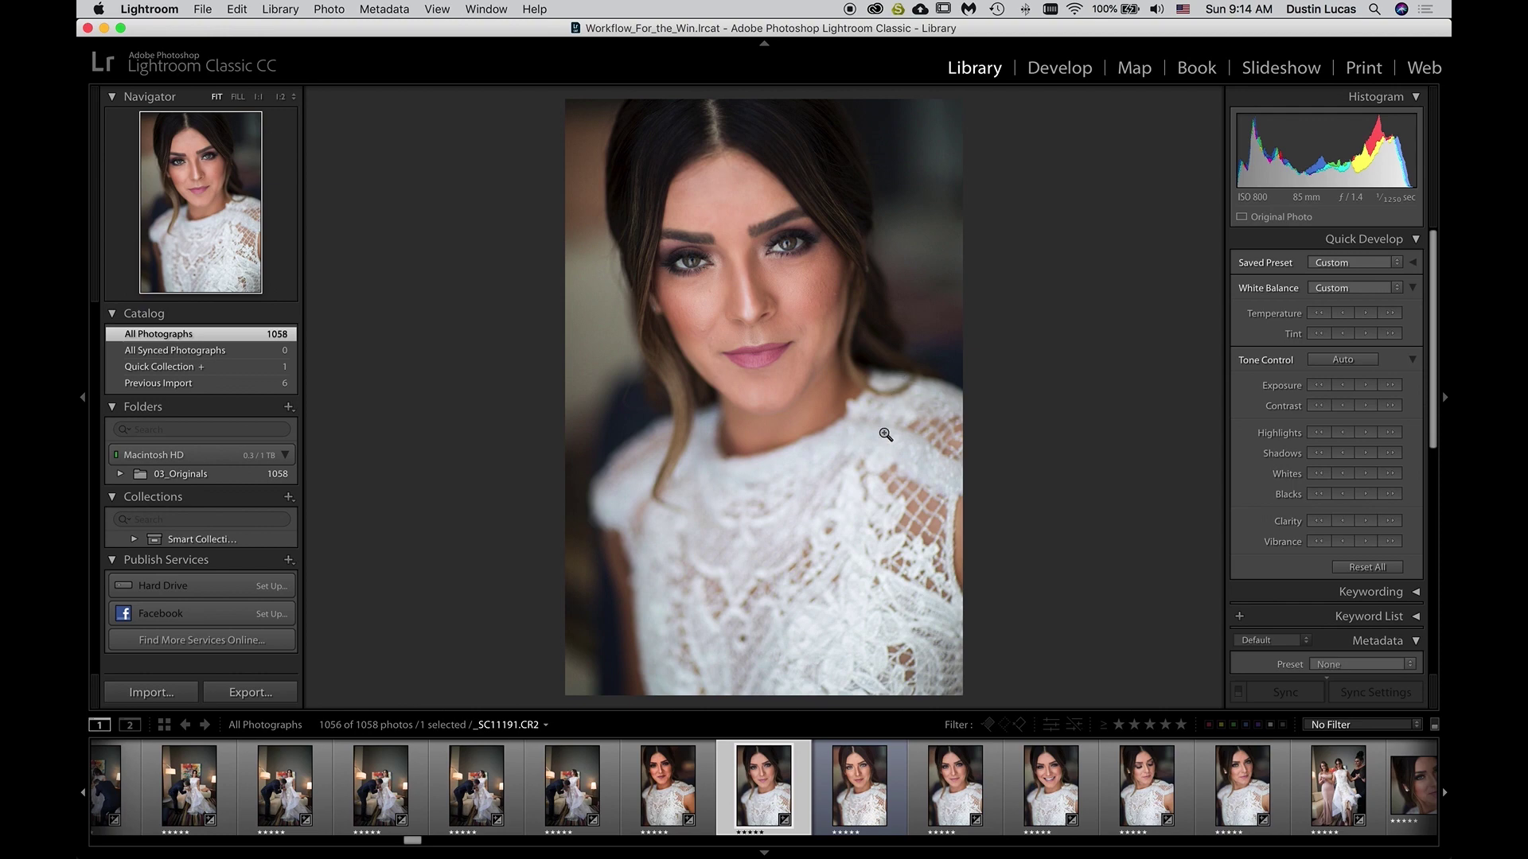
key(d)
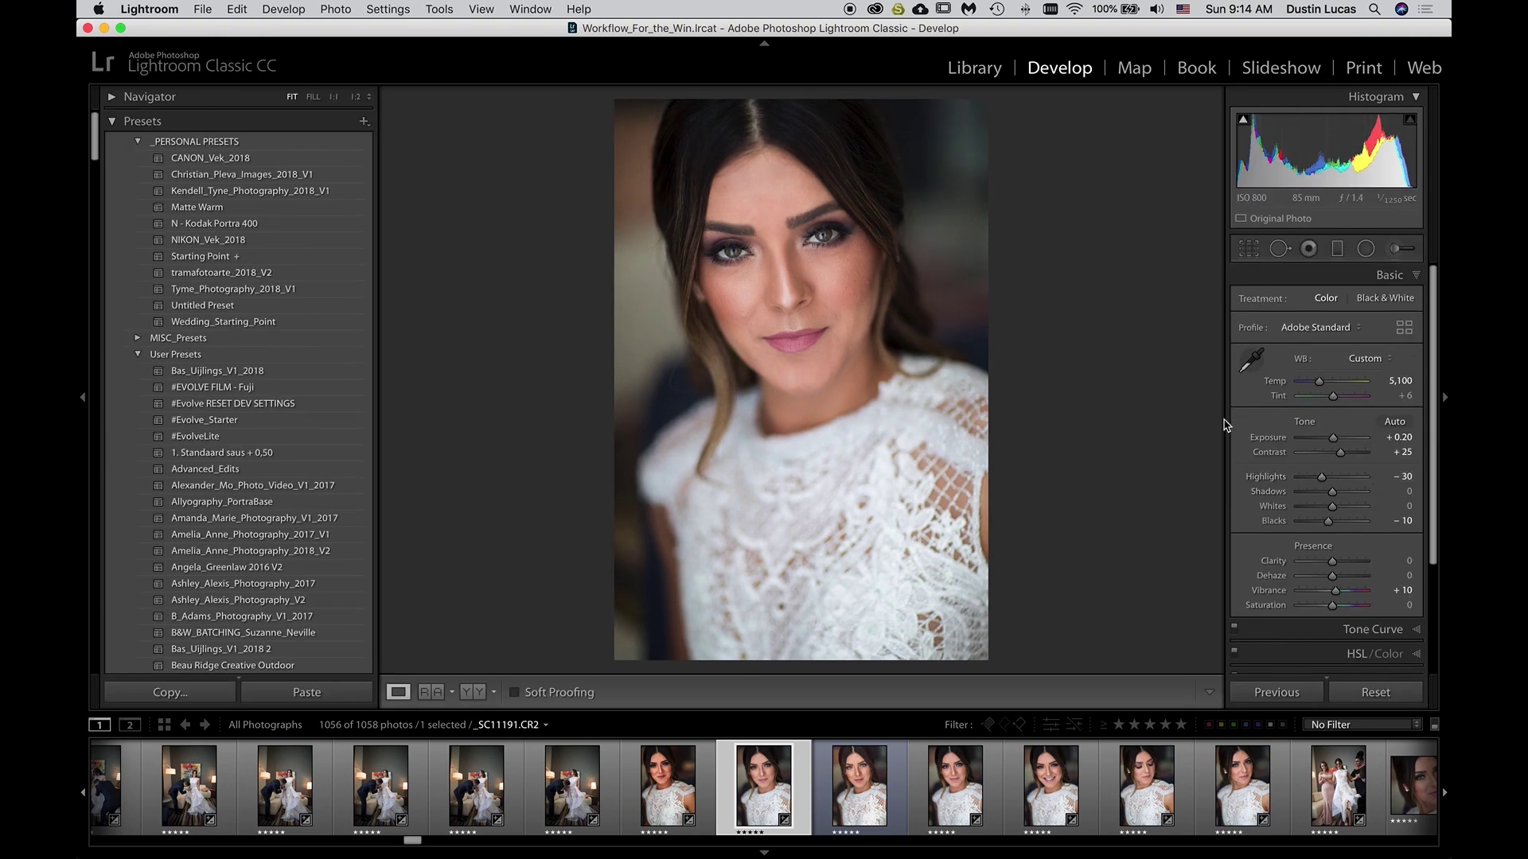
drag(1386, 439, 1343, 480)
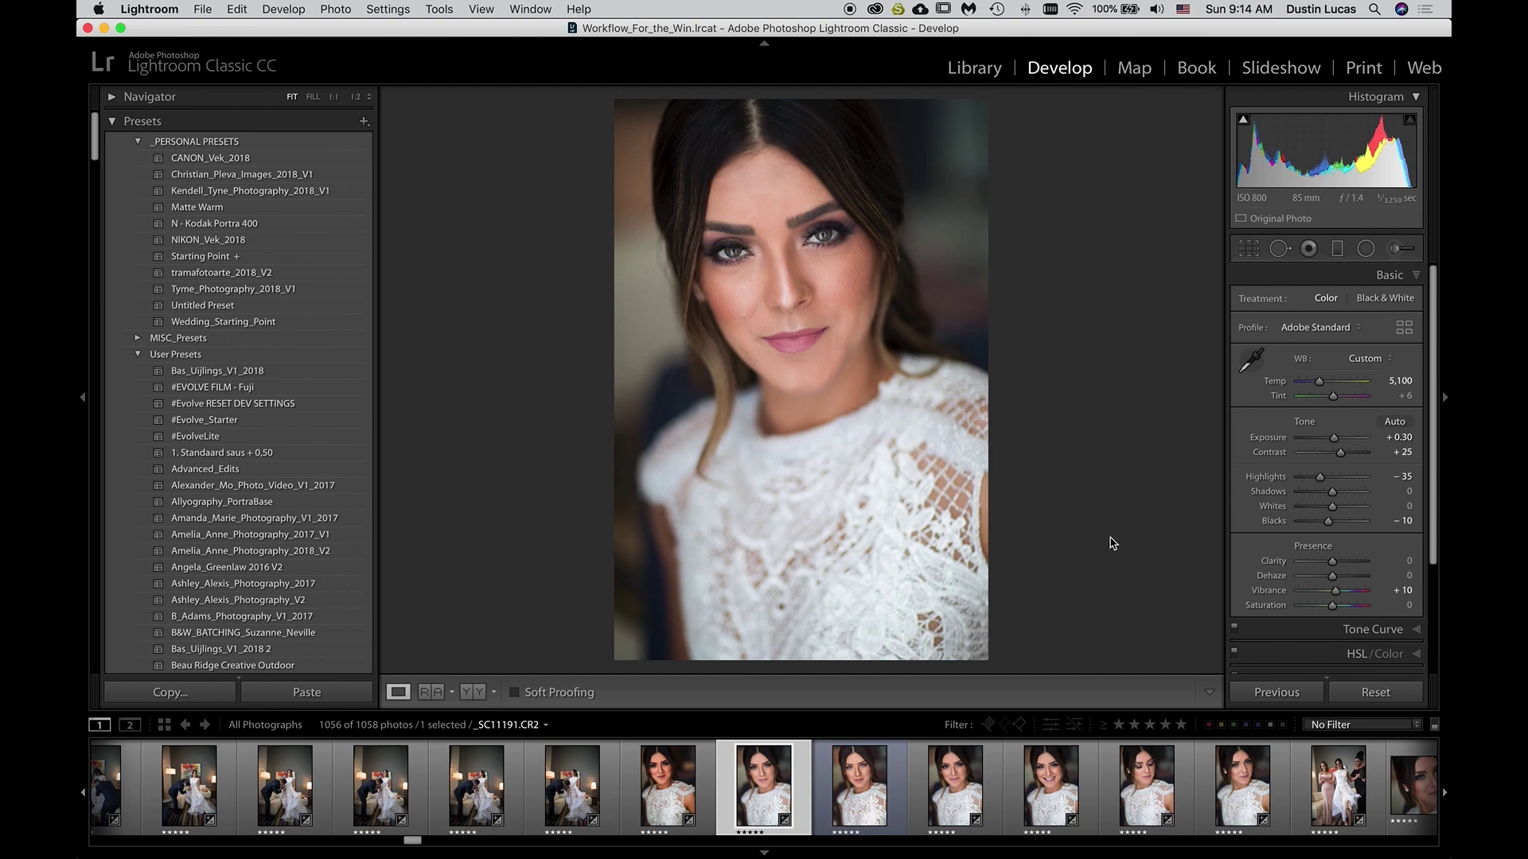
key(super+e)
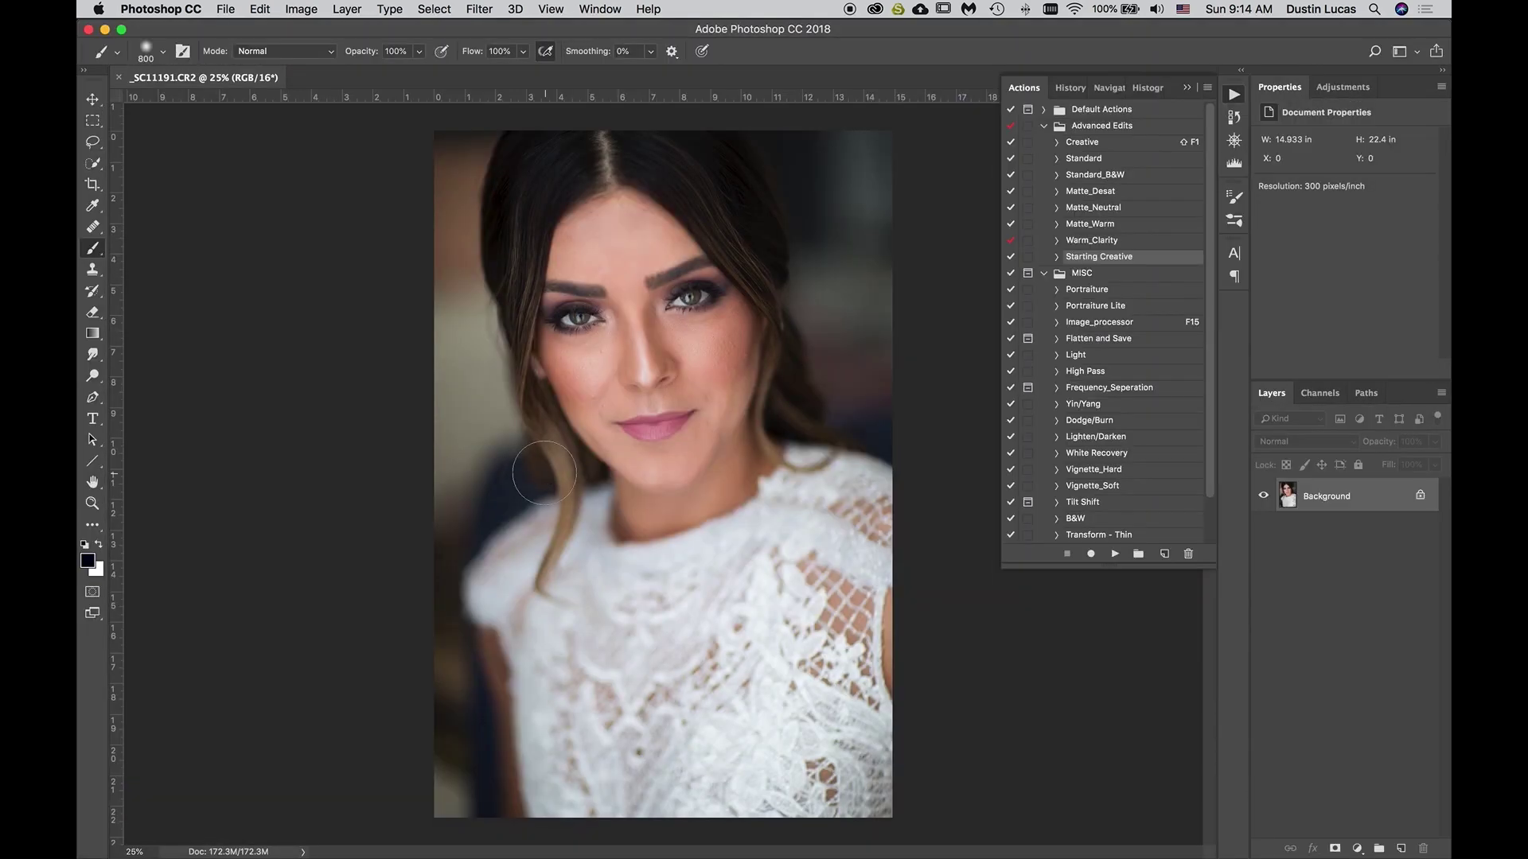
Try a Black & White adjustment layer on the portrait, look through its presets, and delete the layer
click(1186, 88)
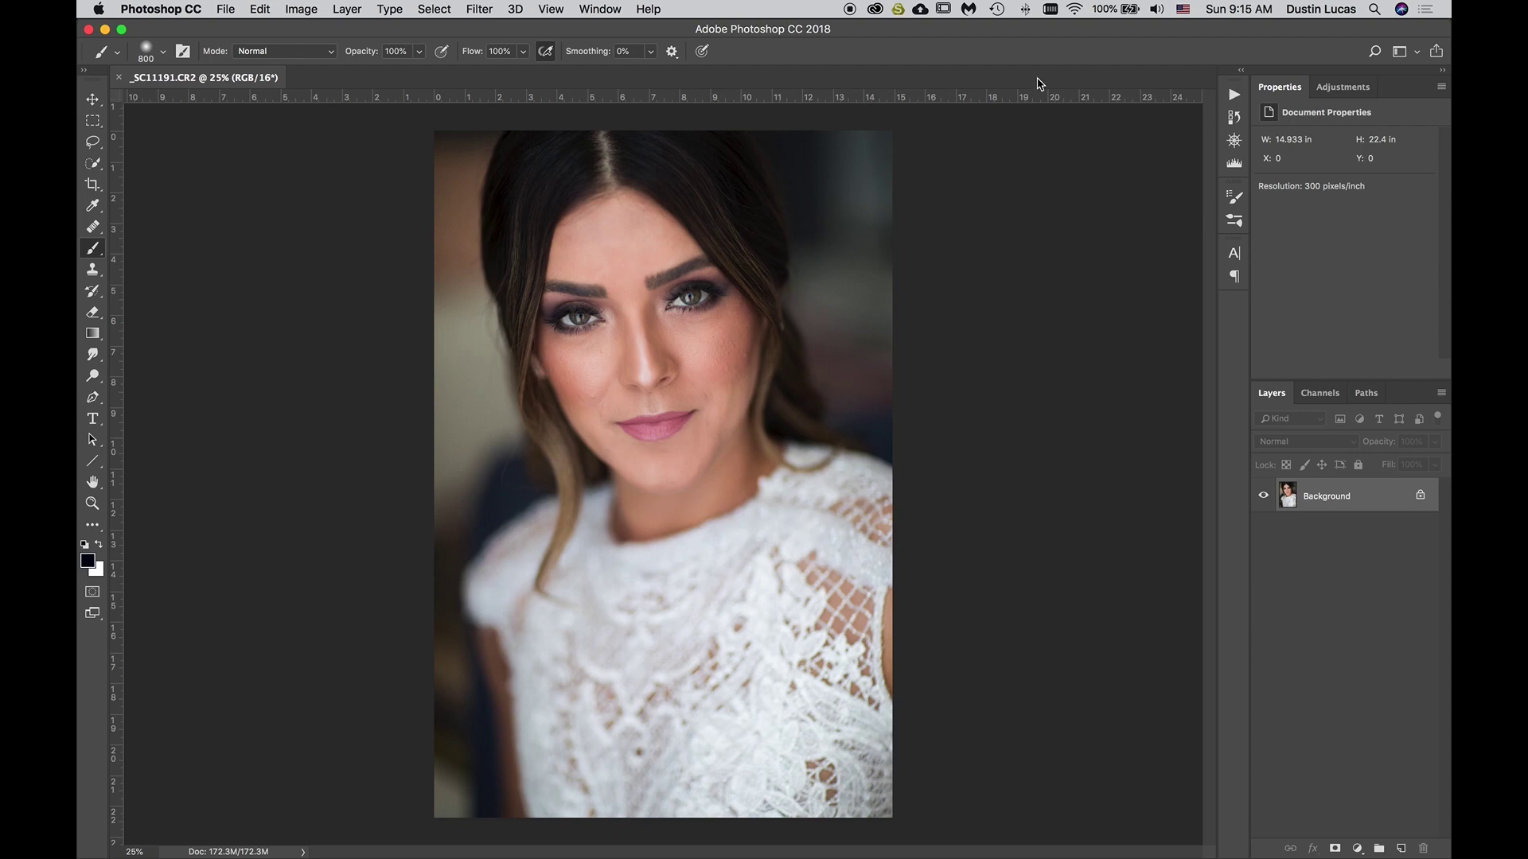
click(390, 9)
mouse_move(347, 7)
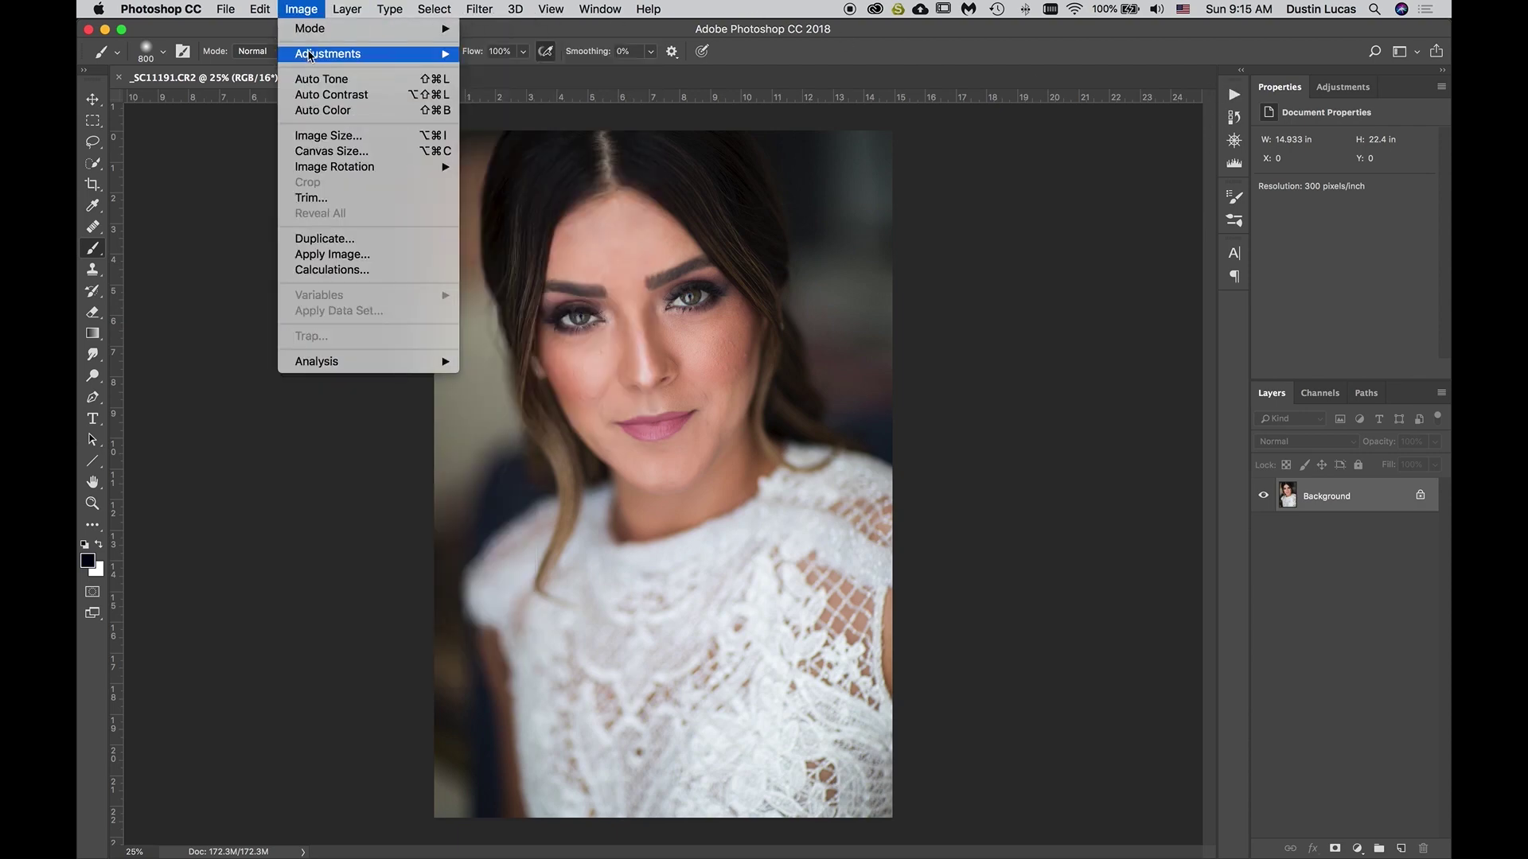
click(1017, 277)
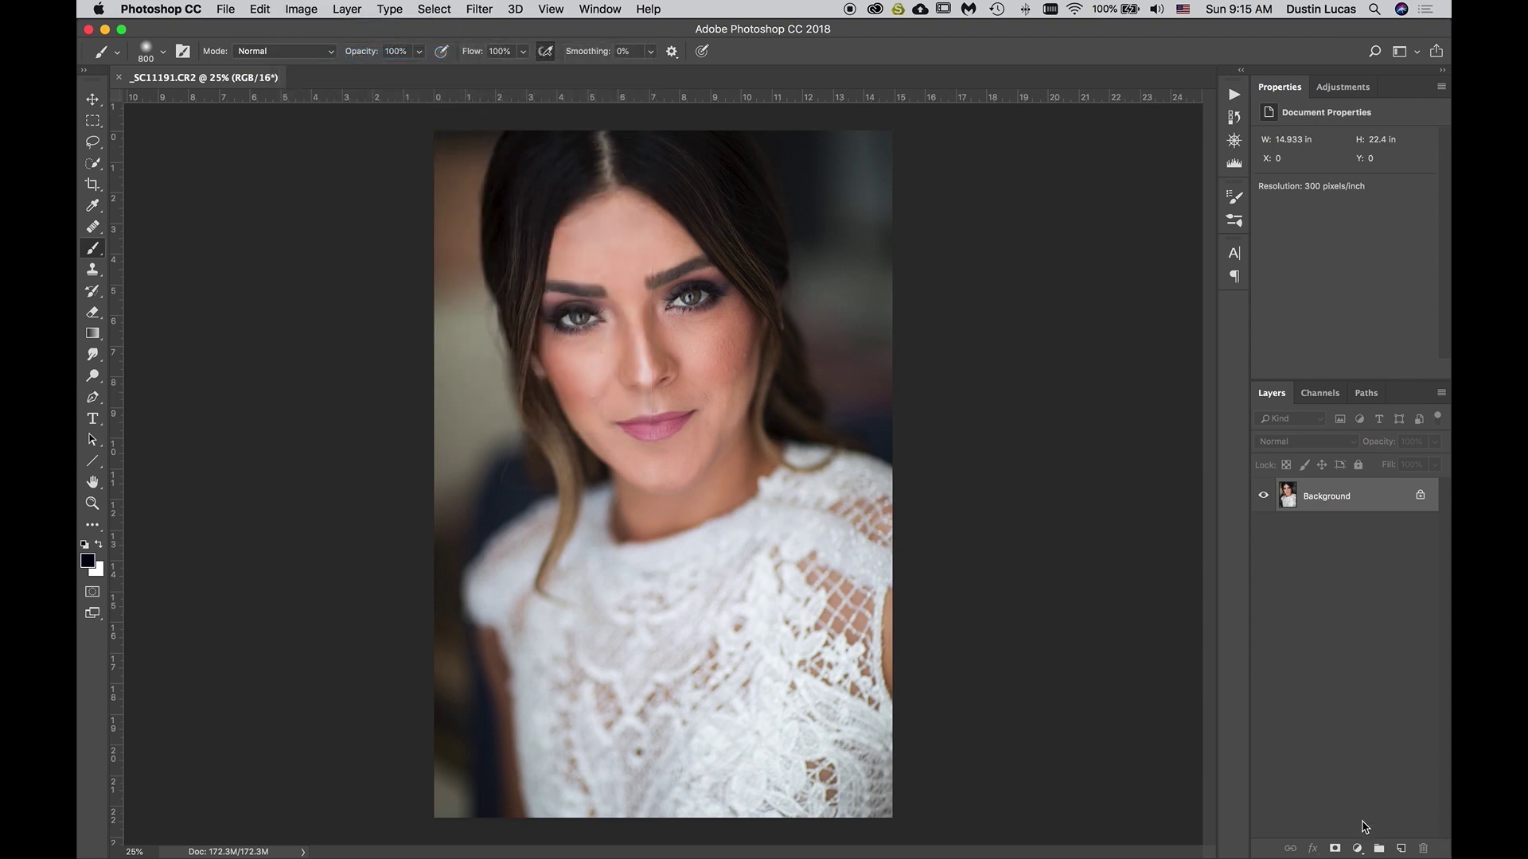
click(1357, 848)
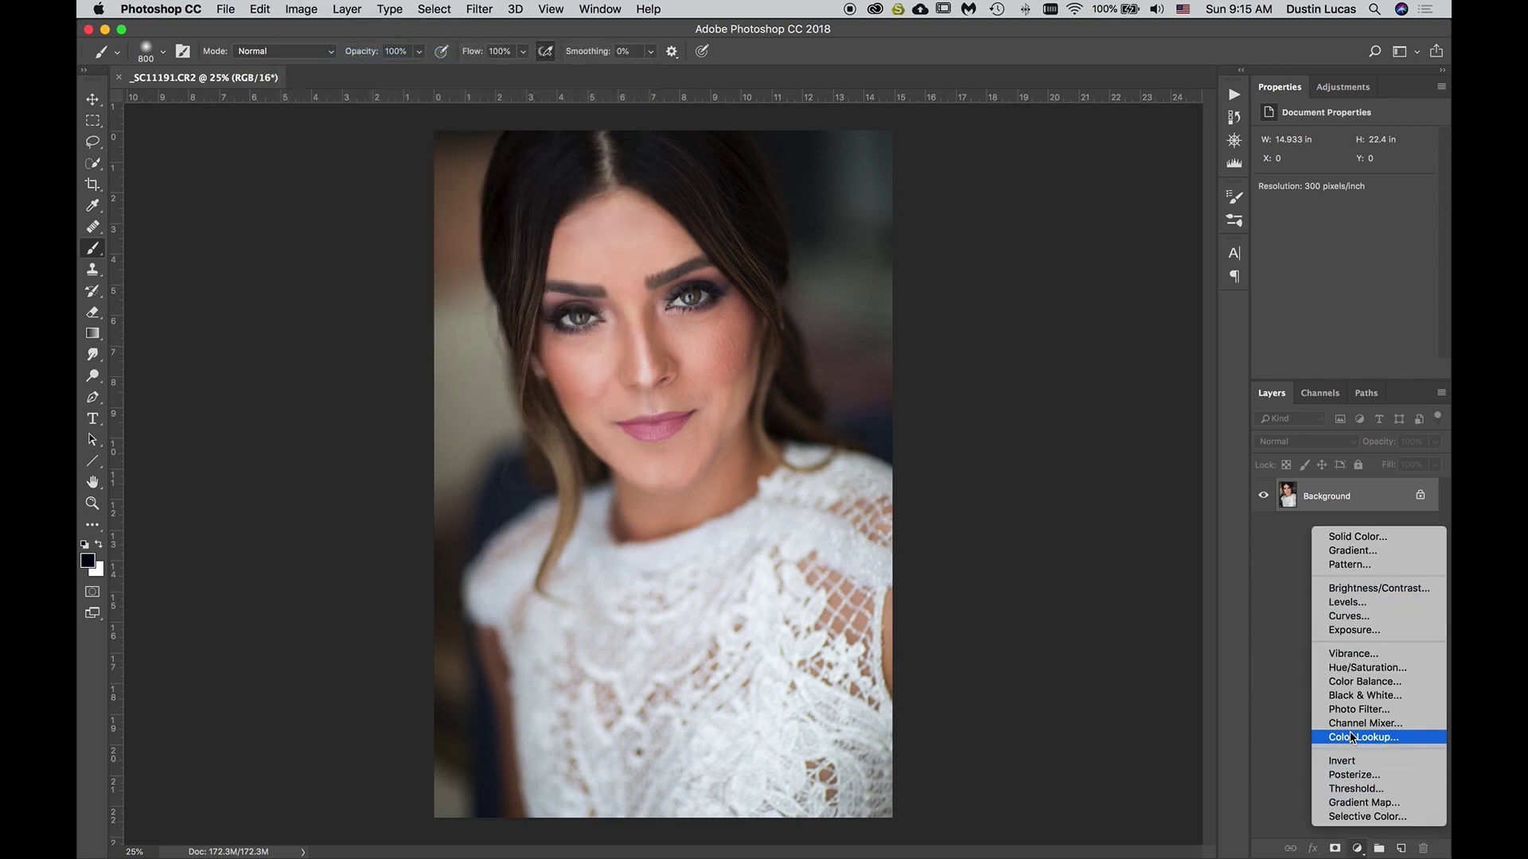
click(1354, 696)
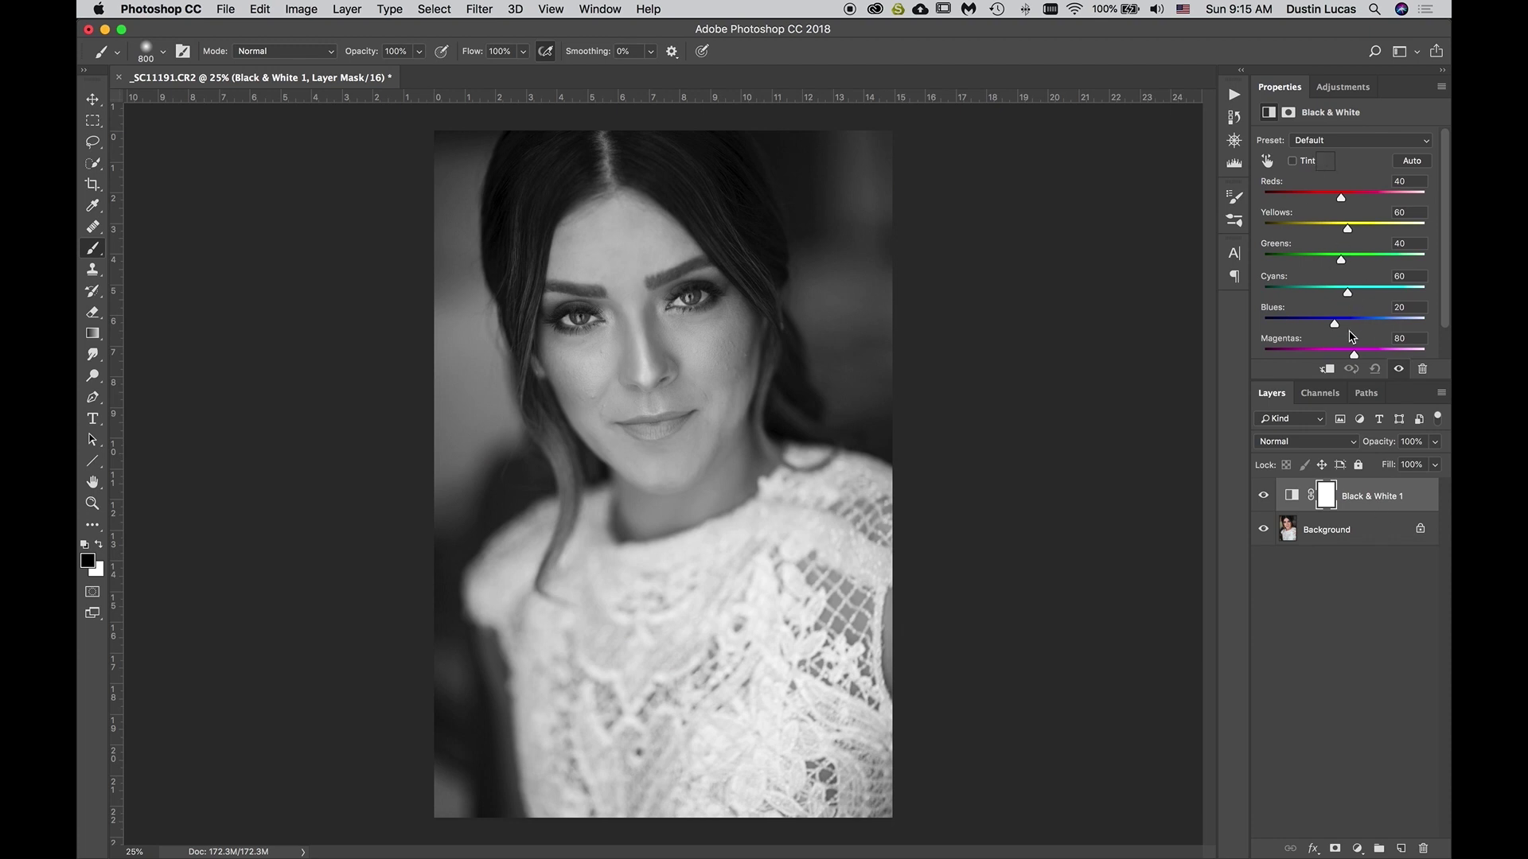
click(1308, 141)
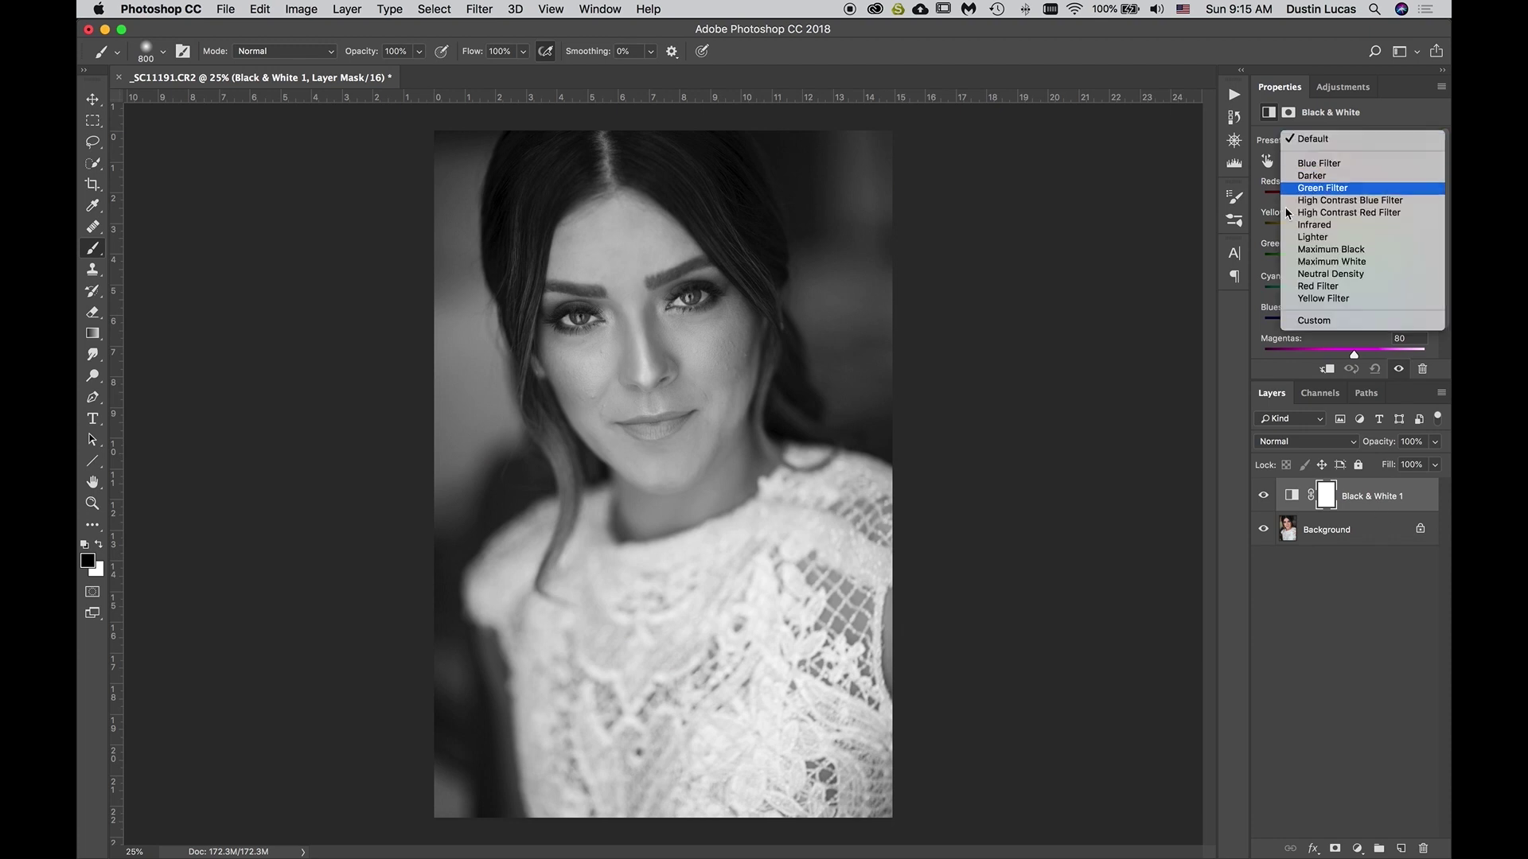
click(1317, 752)
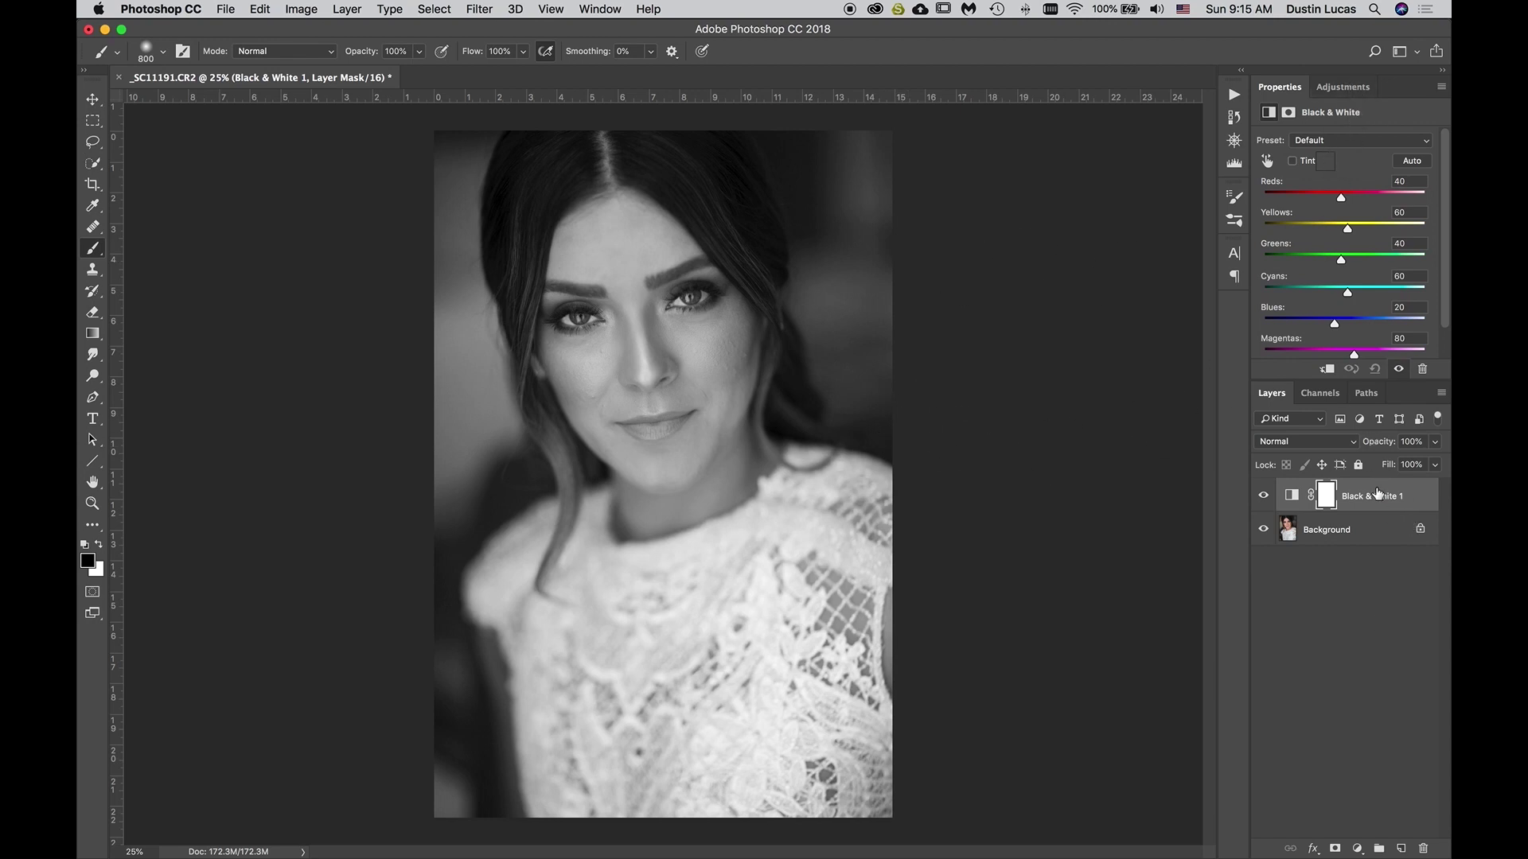
key(BackSpace)
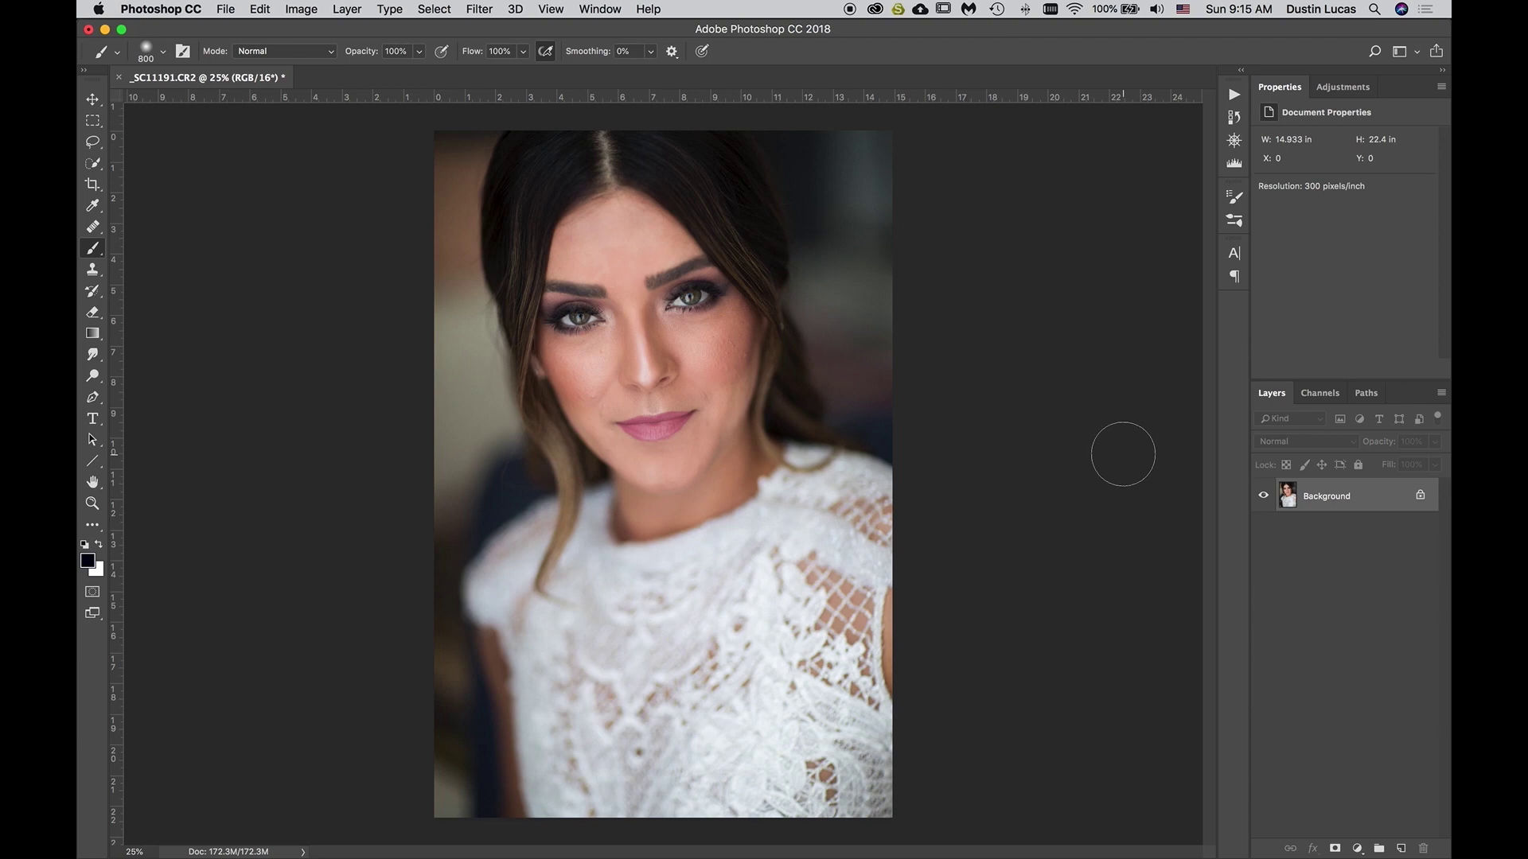
Play the Portraiture action from the MISC set on the portrait
click(1235, 95)
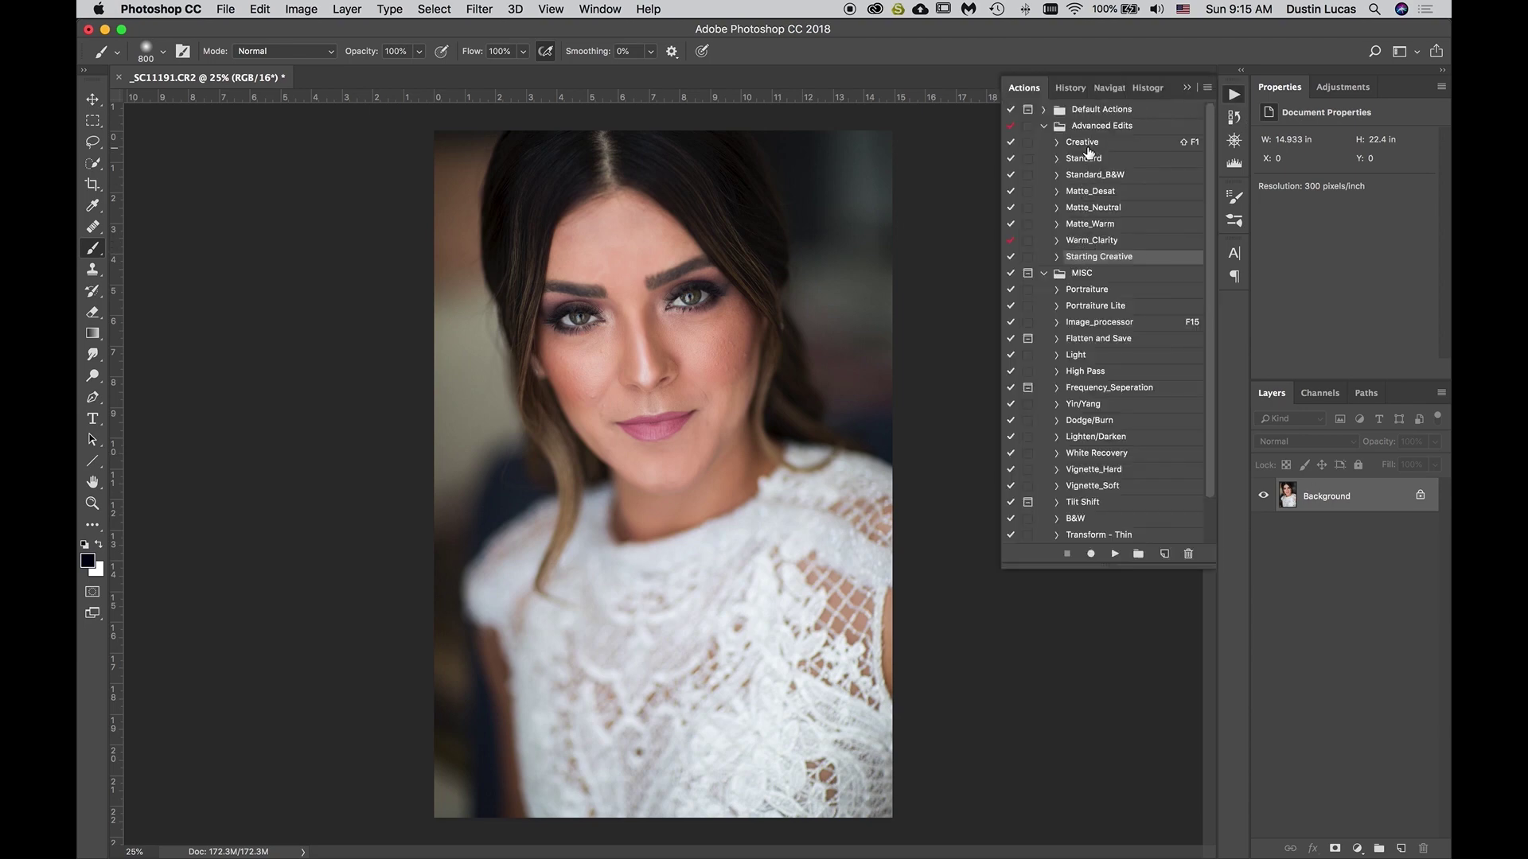
click(1096, 293)
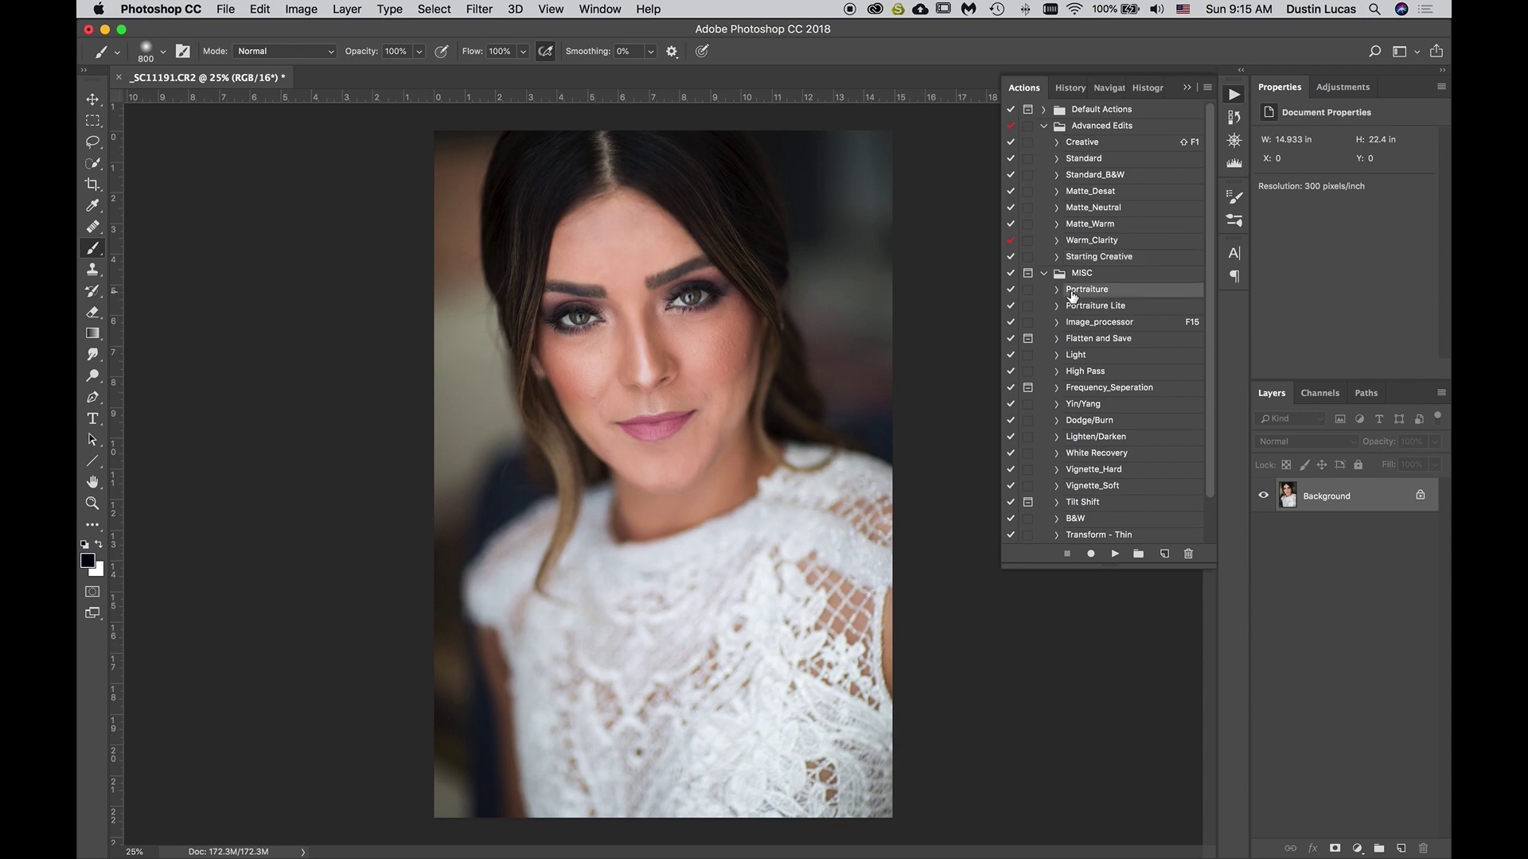
click(1057, 289)
click(1057, 289)
click(1114, 554)
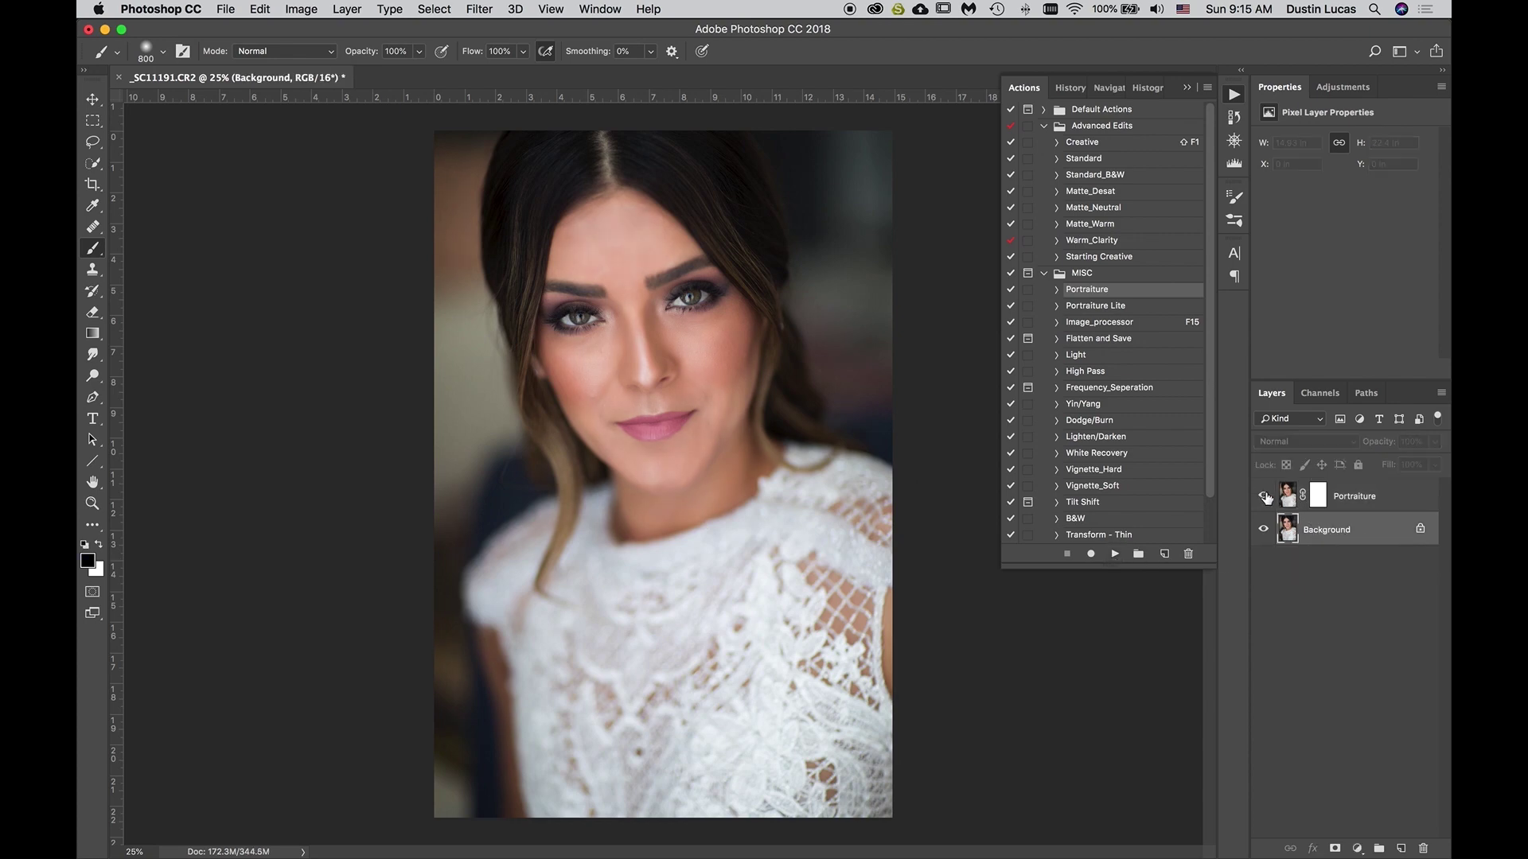
Set the Portraiture layer's opacity to 32% and compare the face with the layer hidden and shown
click(1401, 497)
click(1434, 442)
drag(1394, 463, 1384, 466)
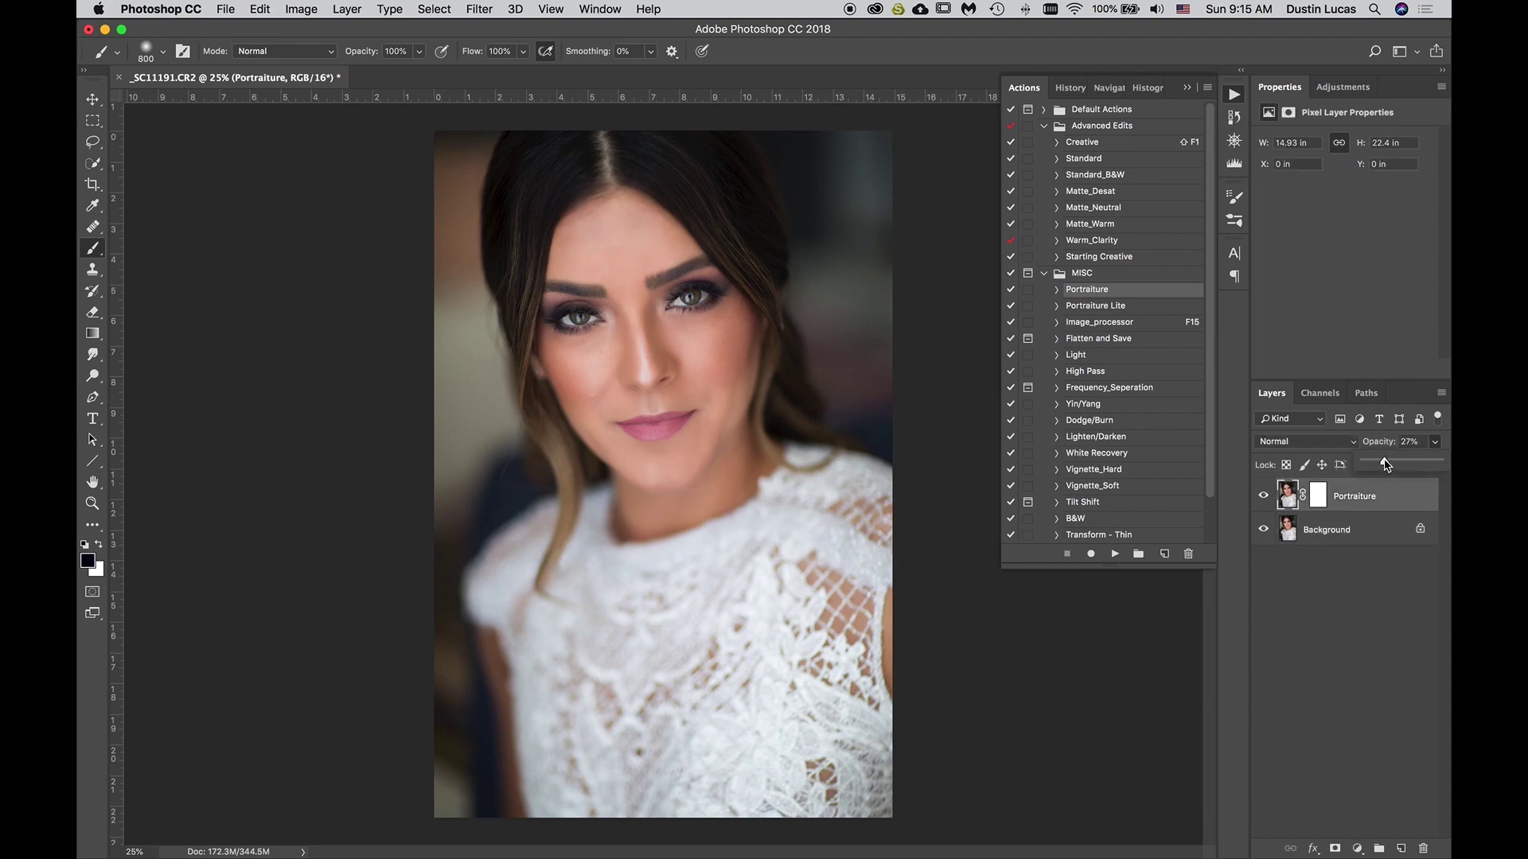
click(1265, 499)
key(super+equal)
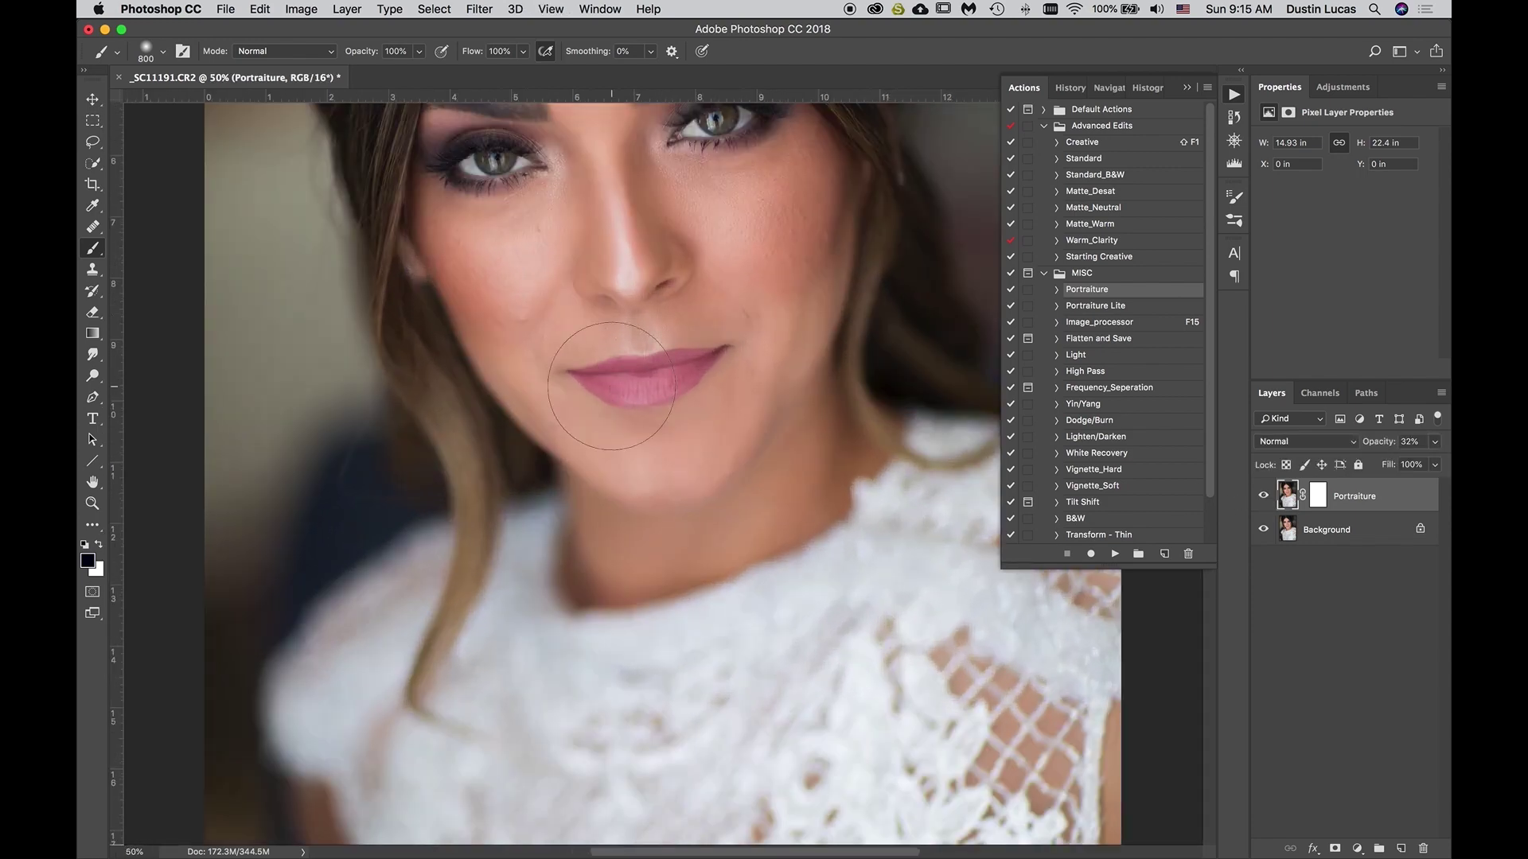
scroll(611, 385, up, 5)
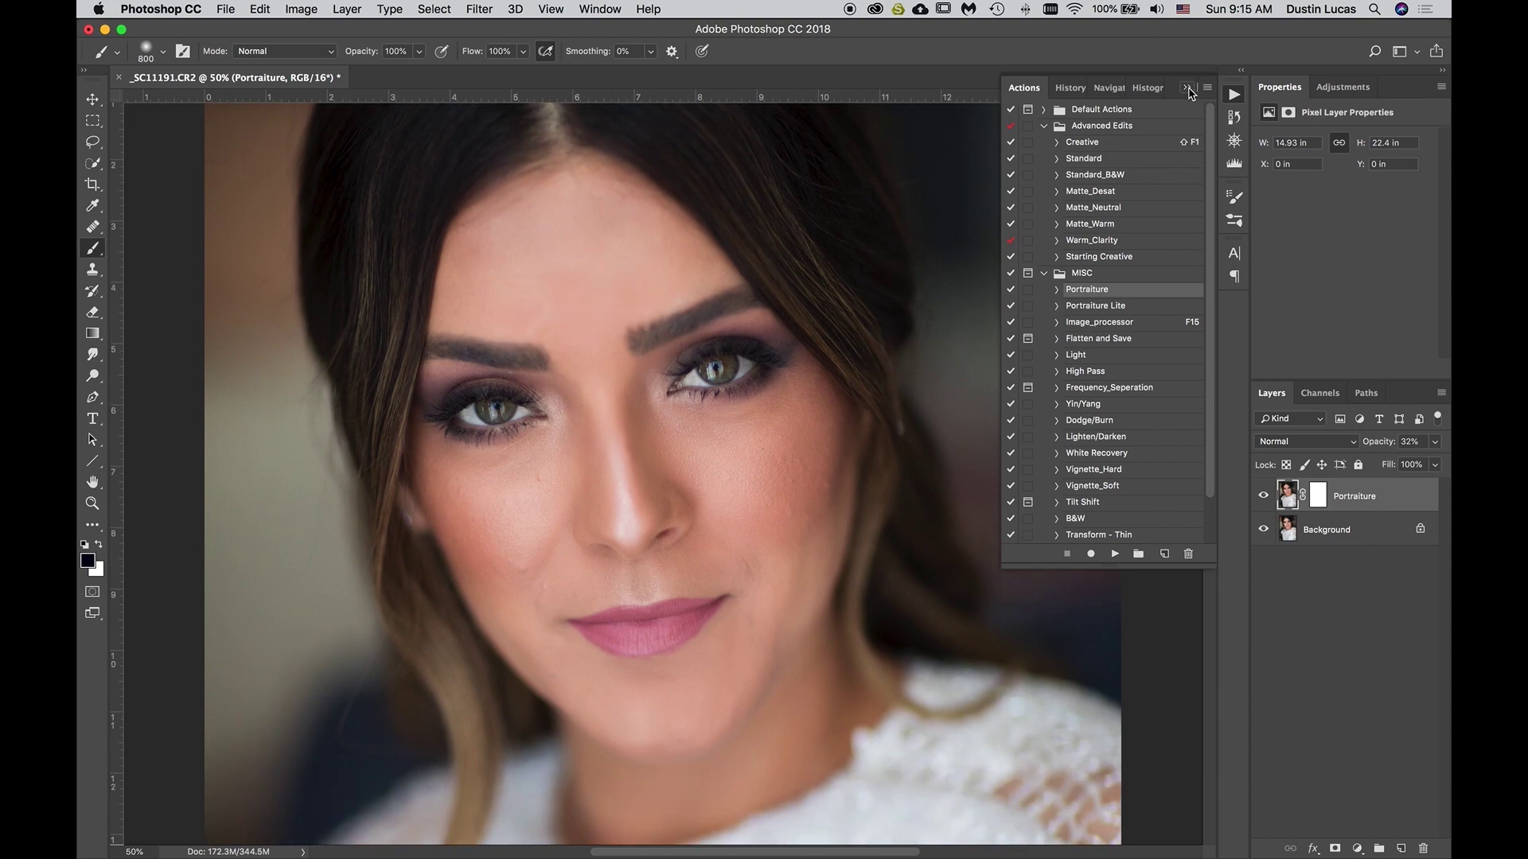
click(1187, 89)
click(1262, 494)
click(1262, 495)
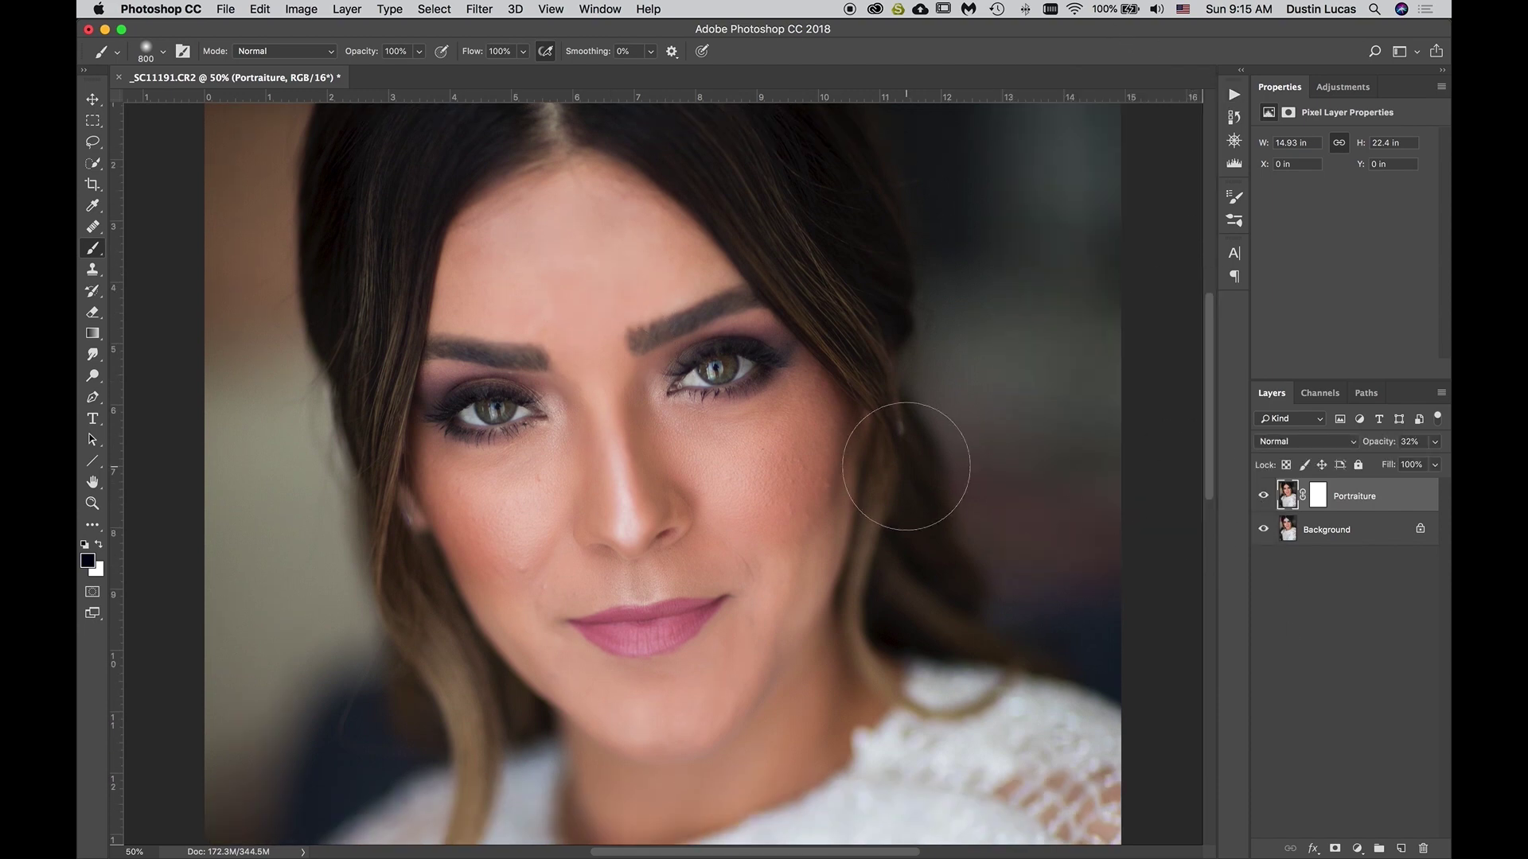
Save the edited portrait with its layers, close it, and switch back to Lightroom
key(super+s)
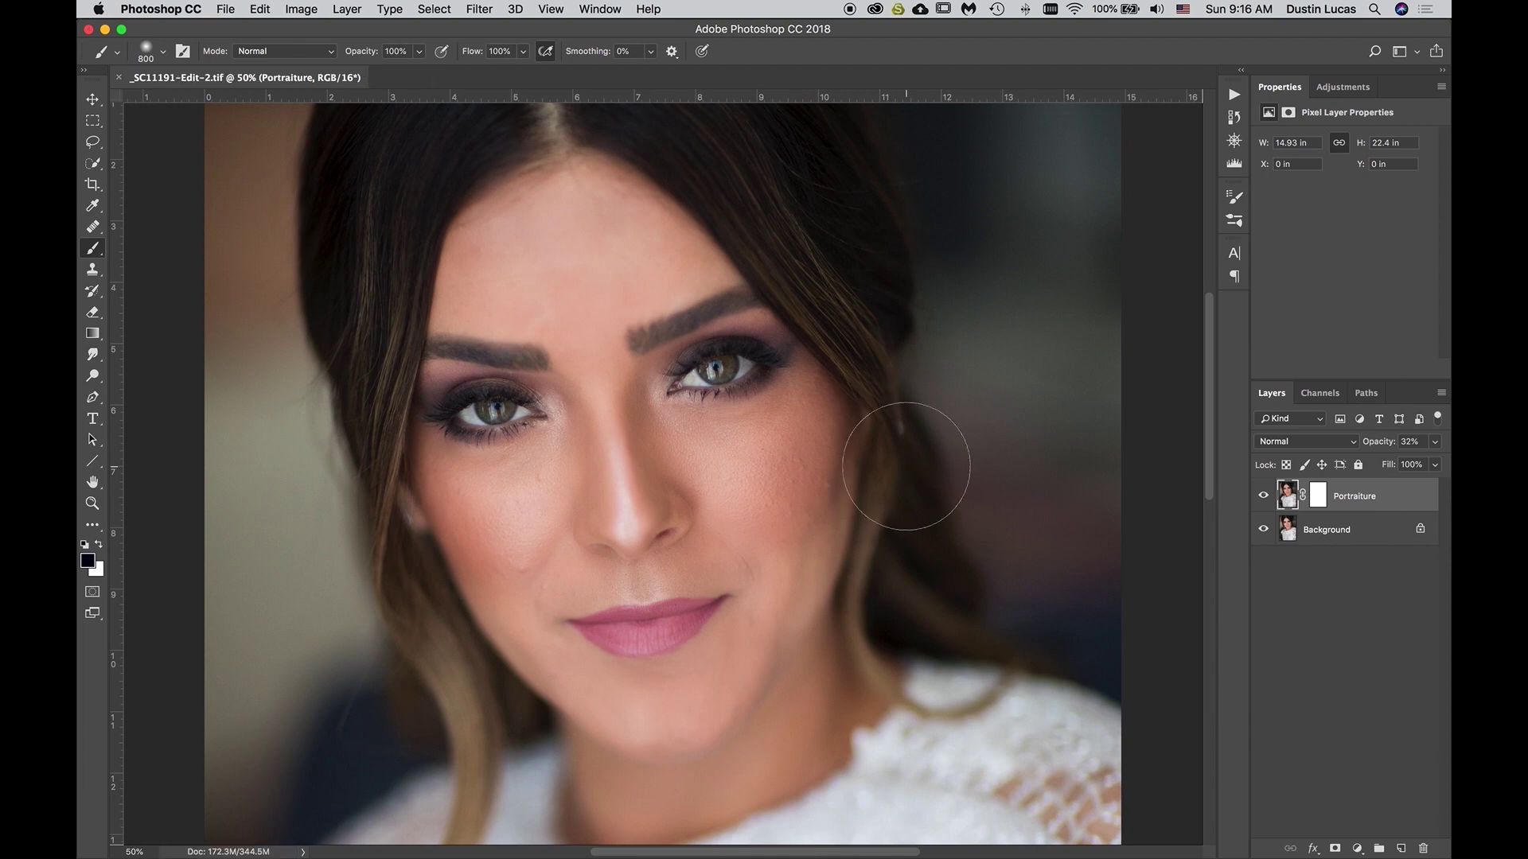
key(super+w)
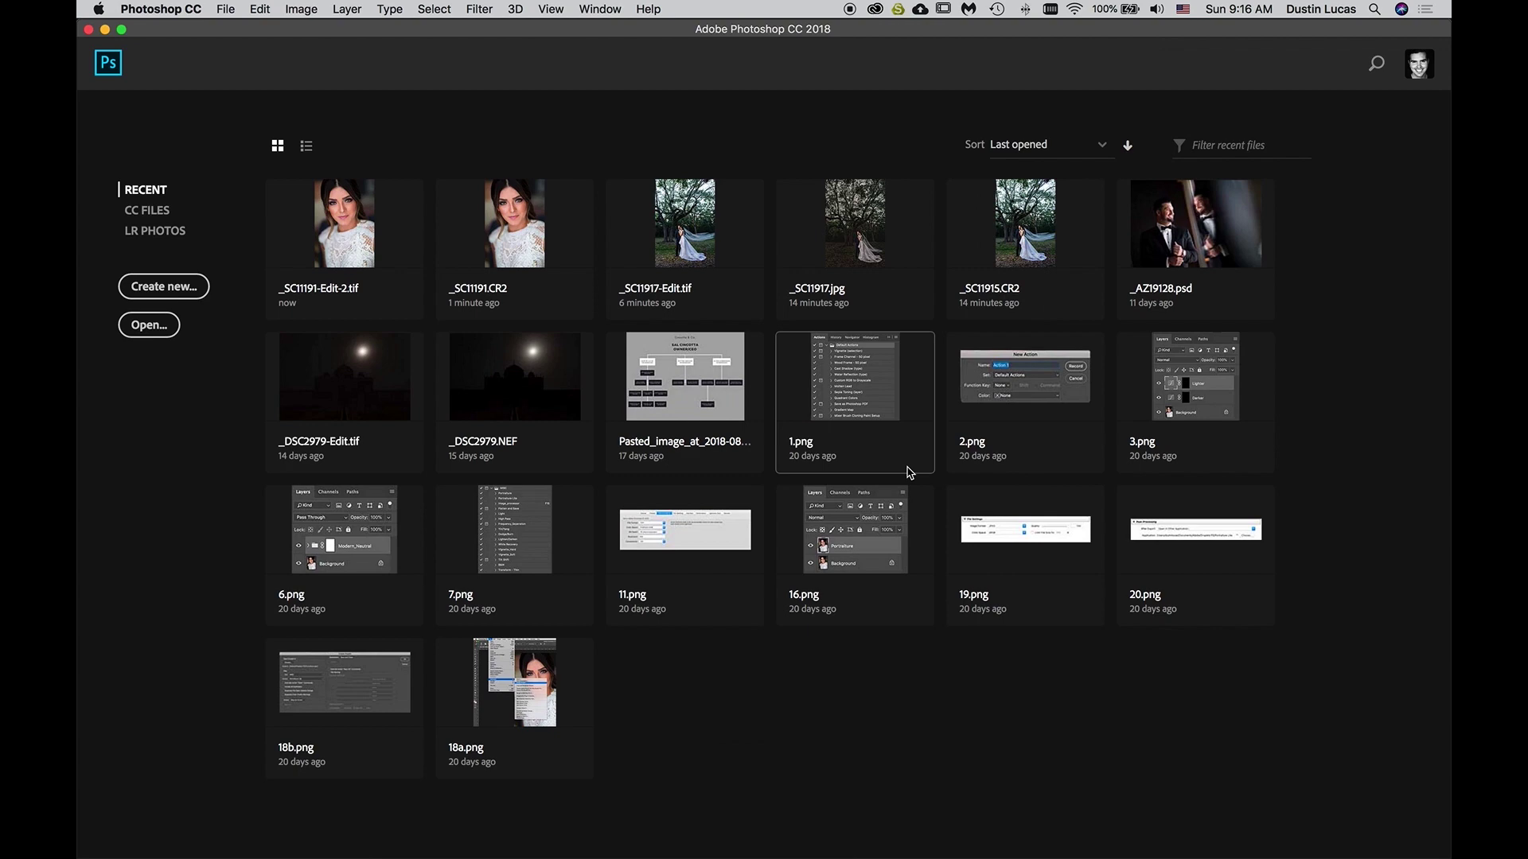
key(super+Tab)
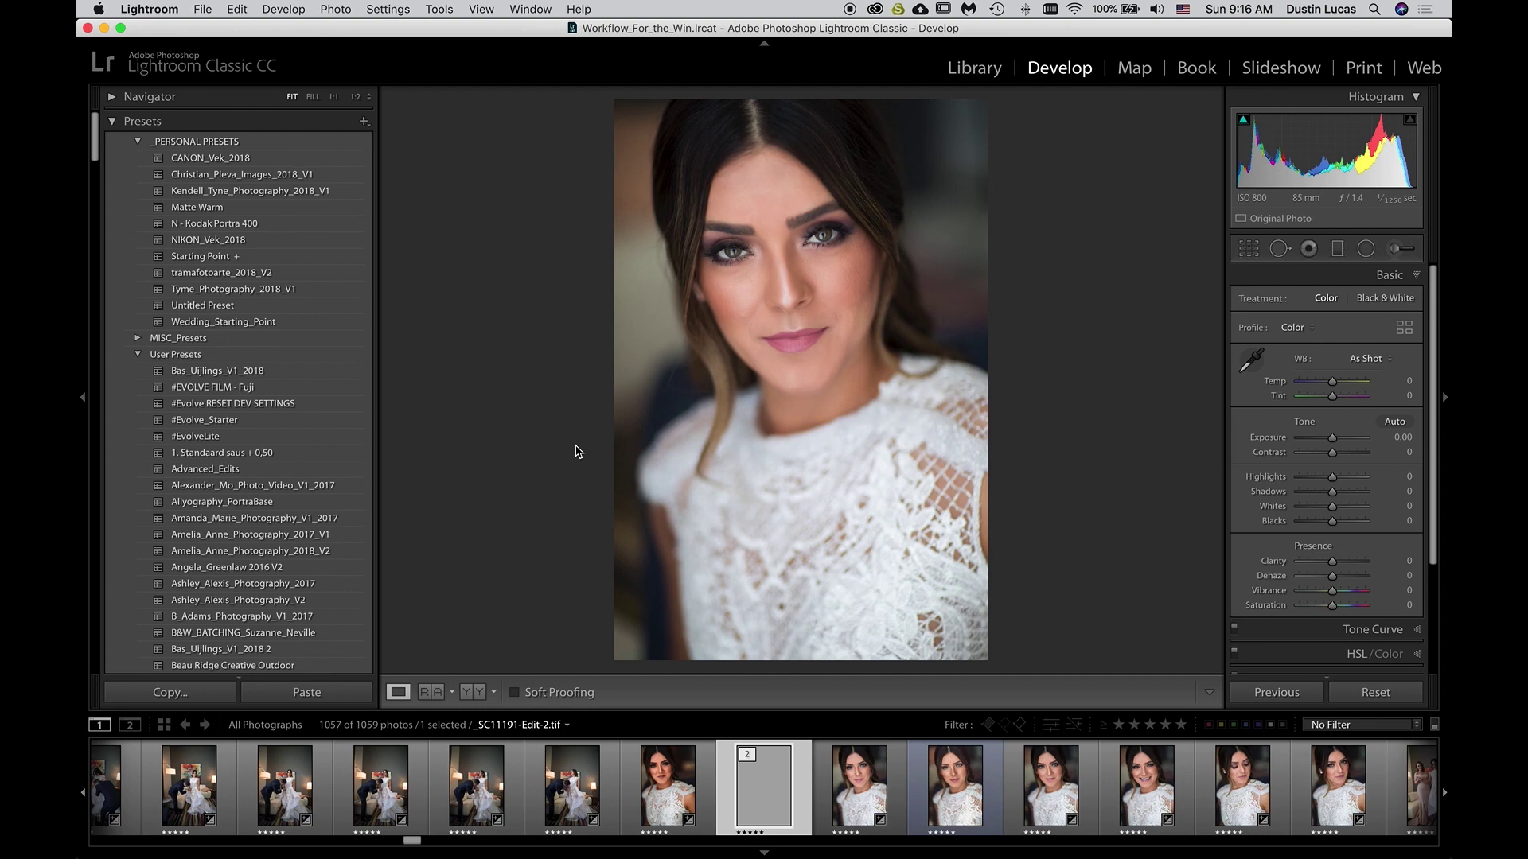
Open Lightroom's External Editing preferences and review the file format and resolution settings for editing in Photoshop
key(super+apostrophe)
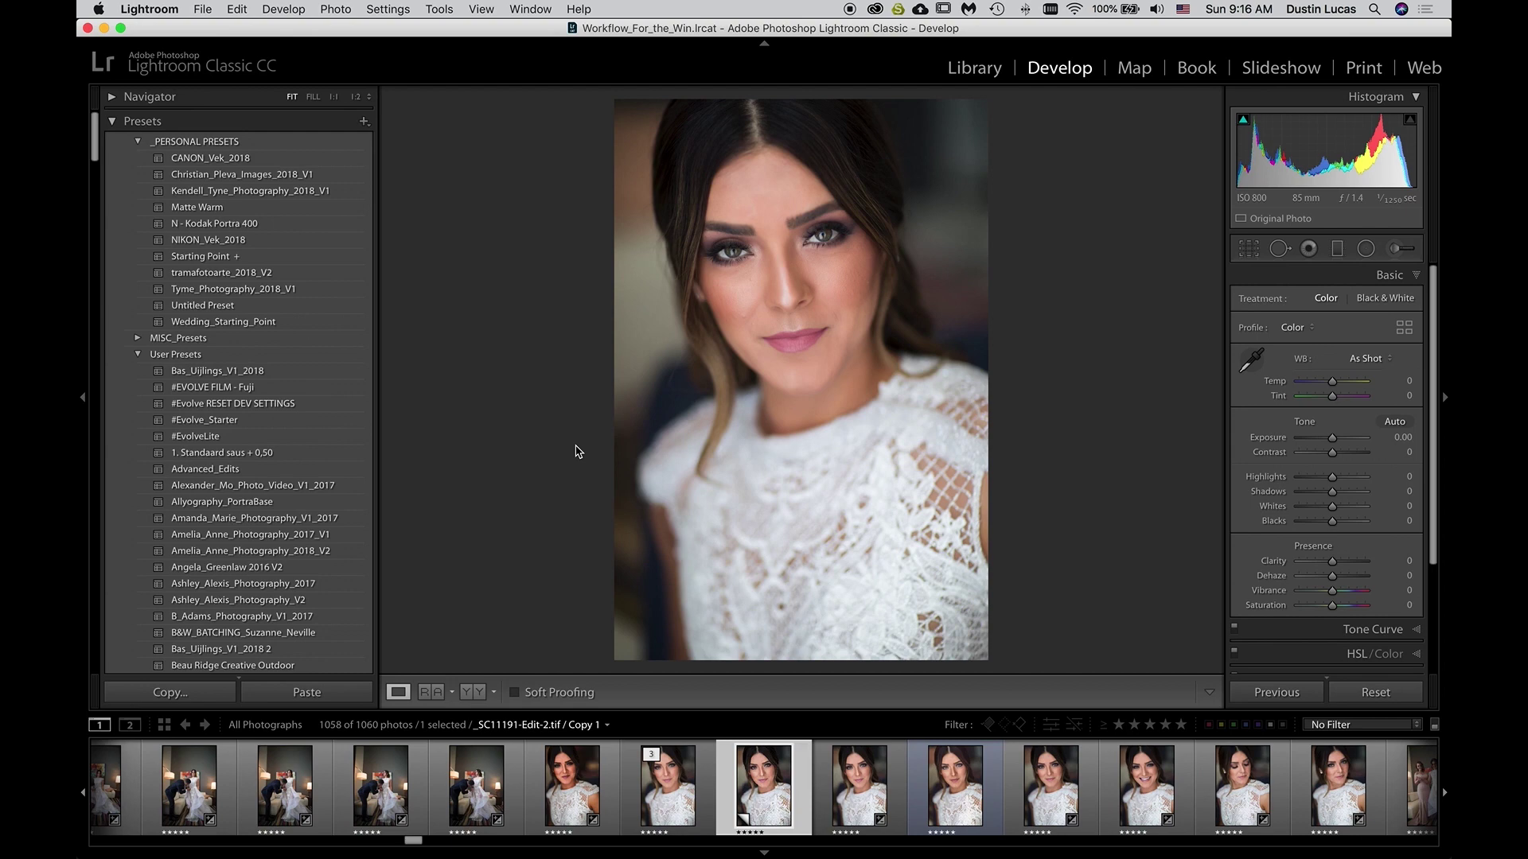
key(super+z)
key(super+comma)
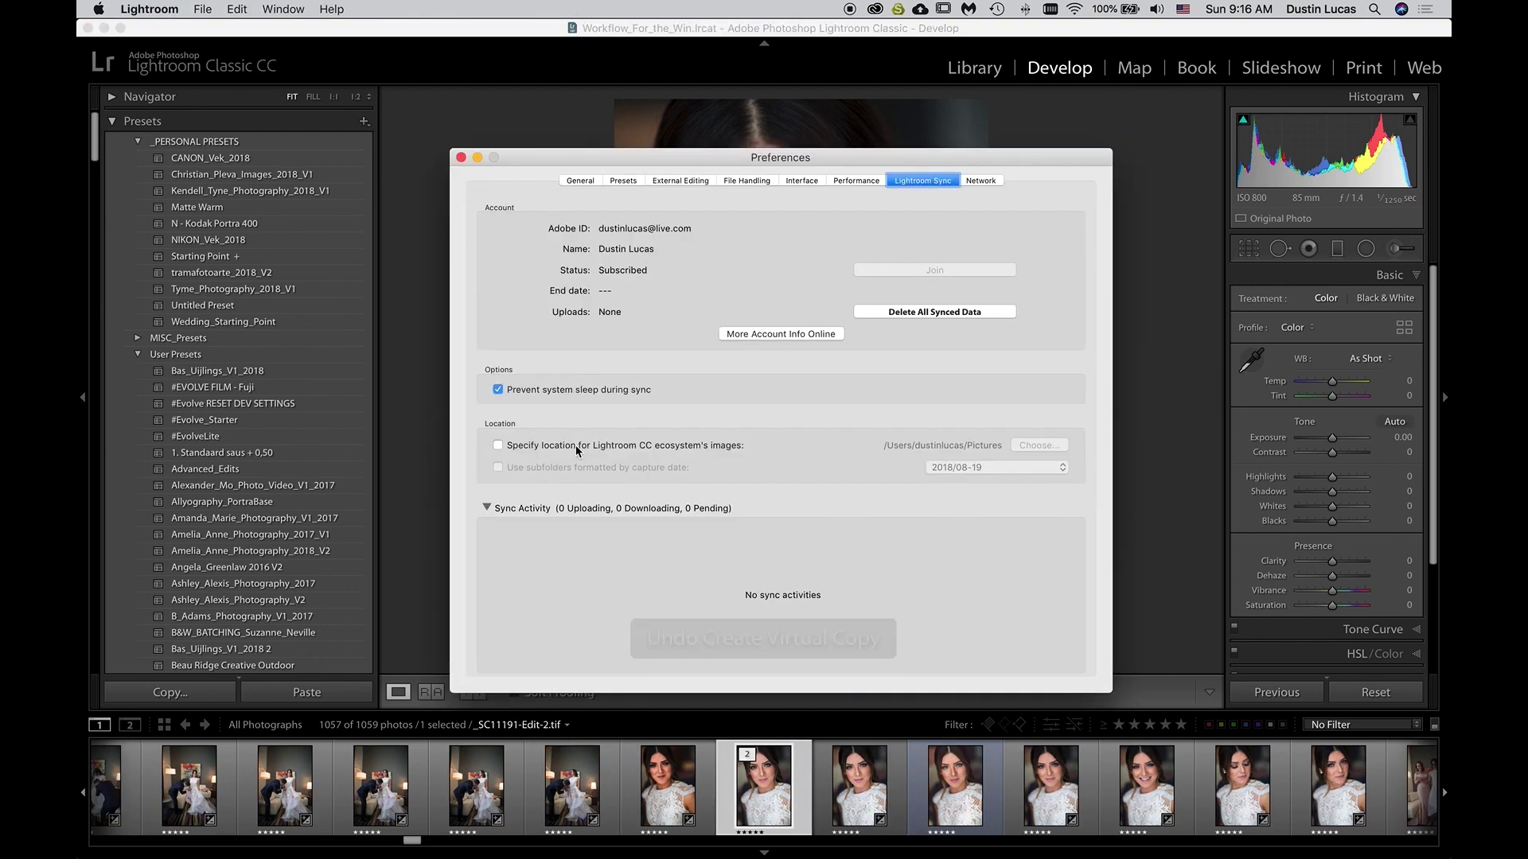
click(689, 182)
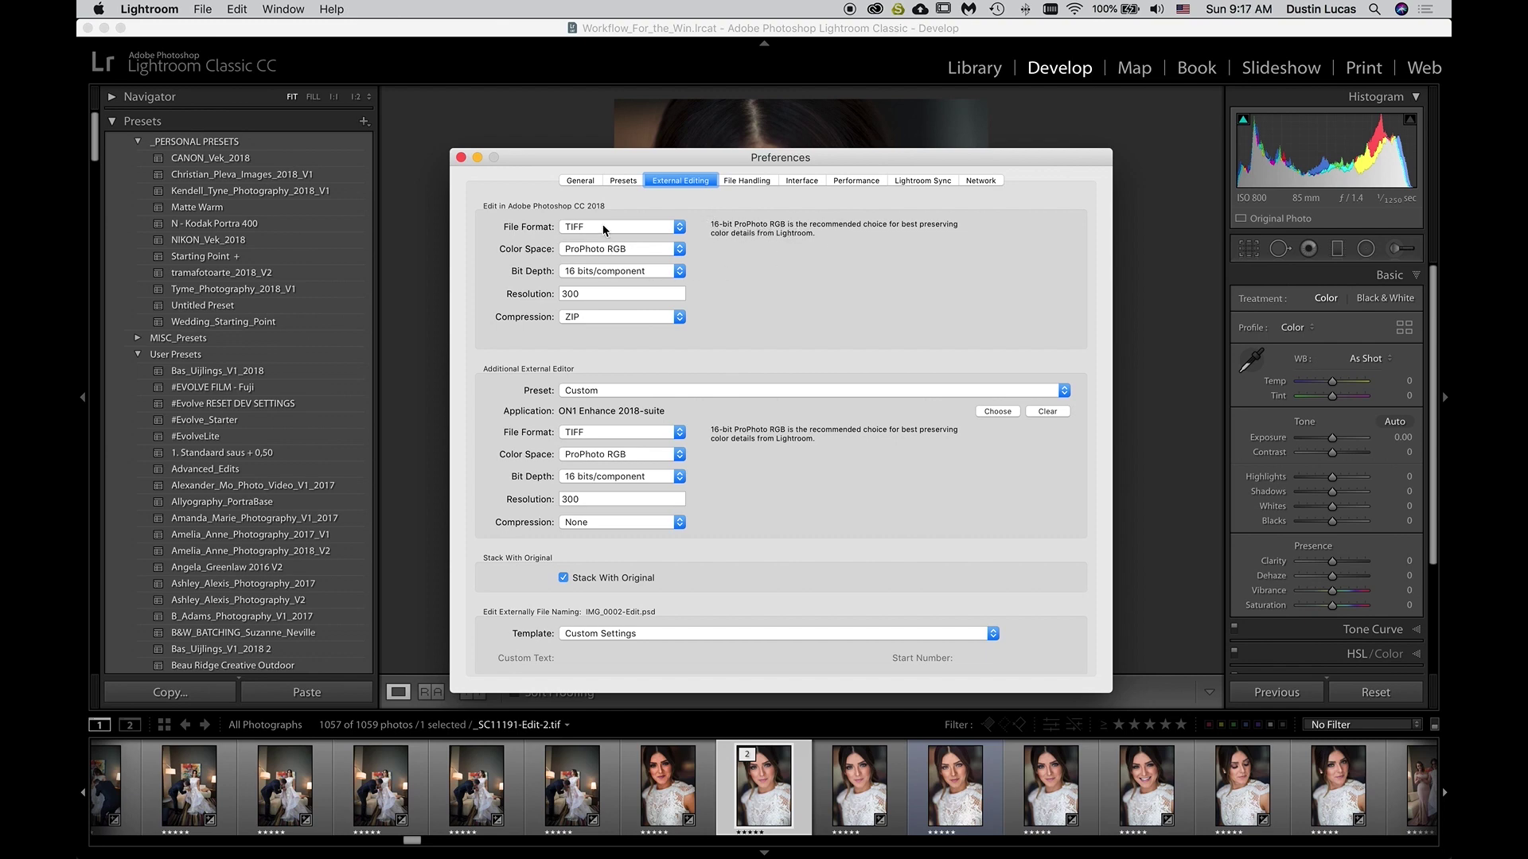
click(594, 295)
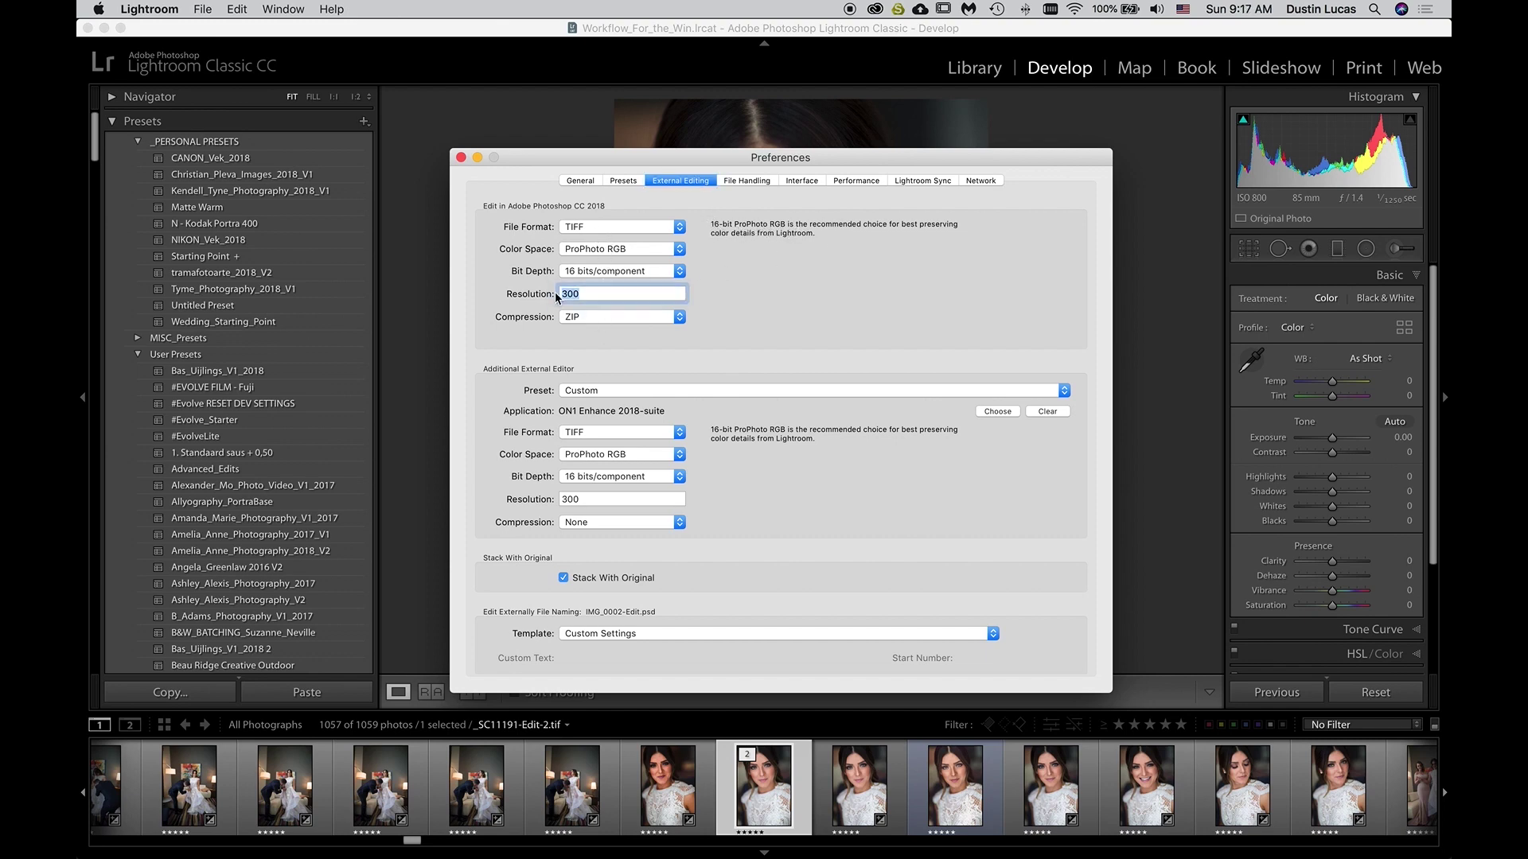
click(601, 293)
click(608, 231)
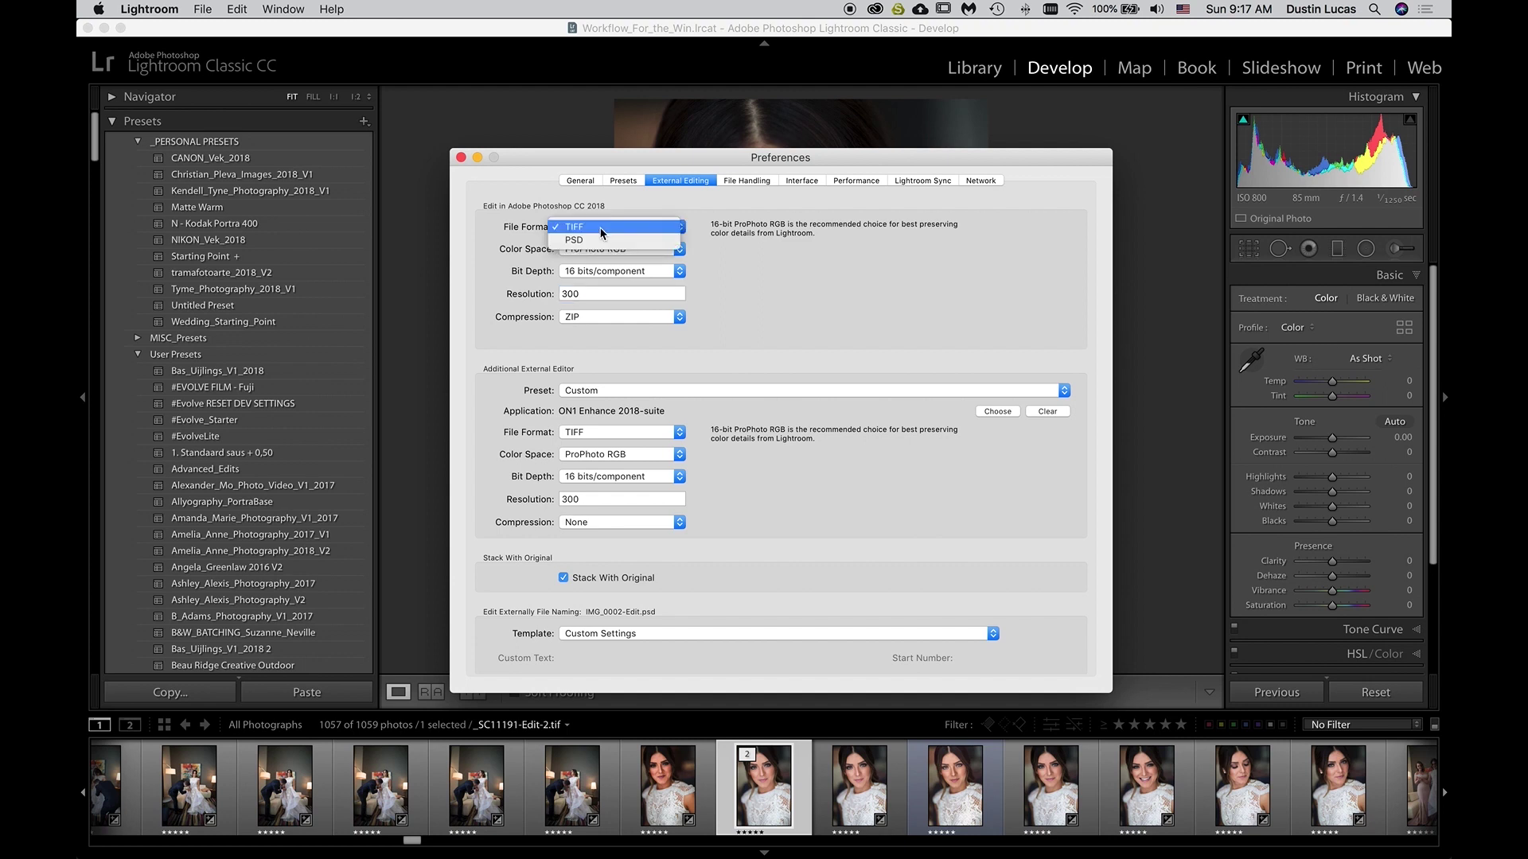
click(607, 229)
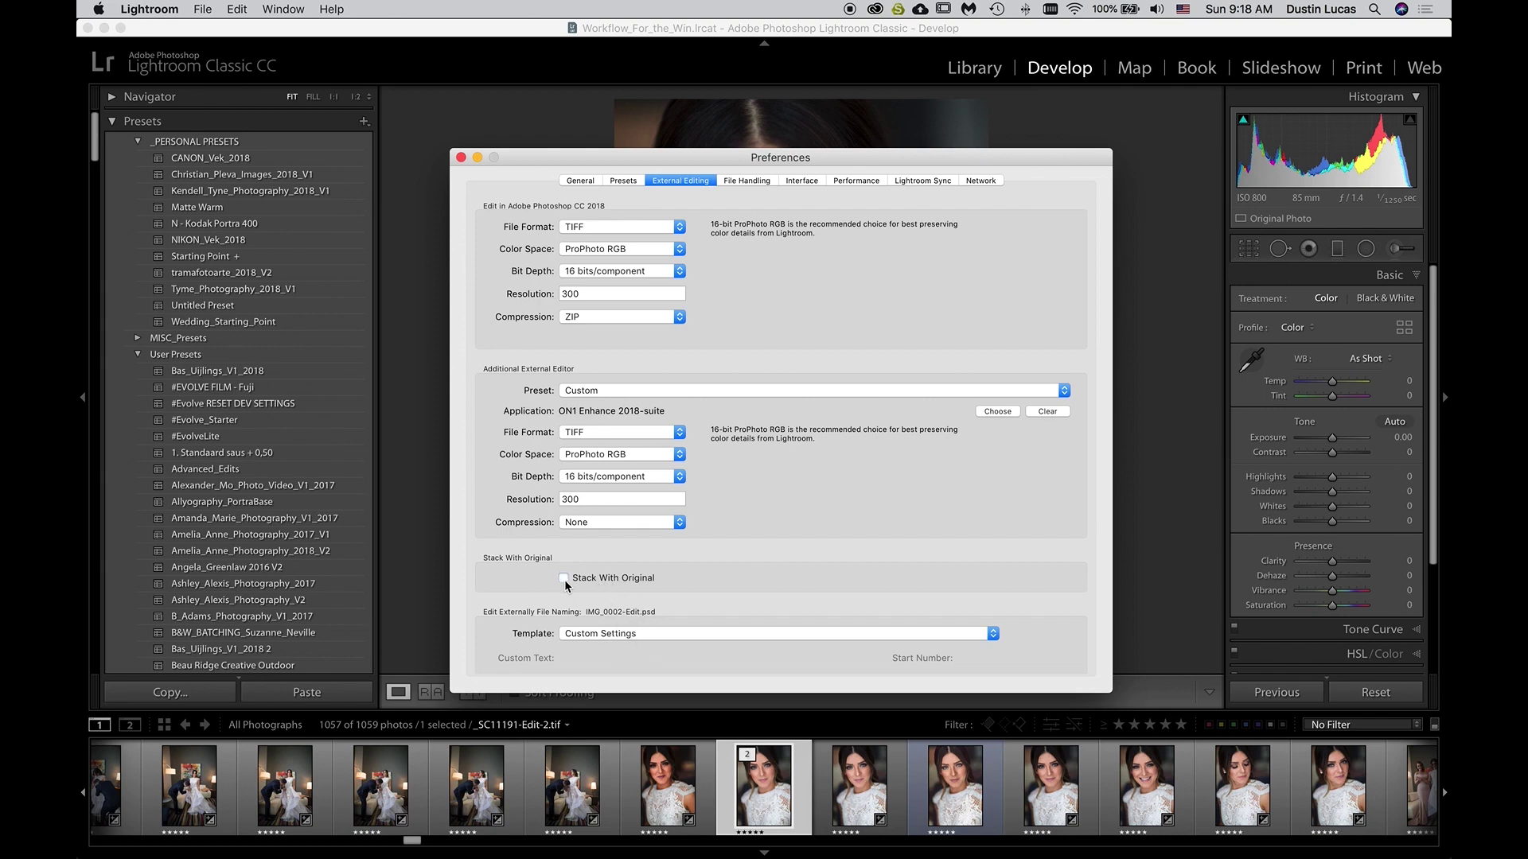
Close the preferences and open the portrait _SC11197.CR2 in Photoshop for editing
click(461, 157)
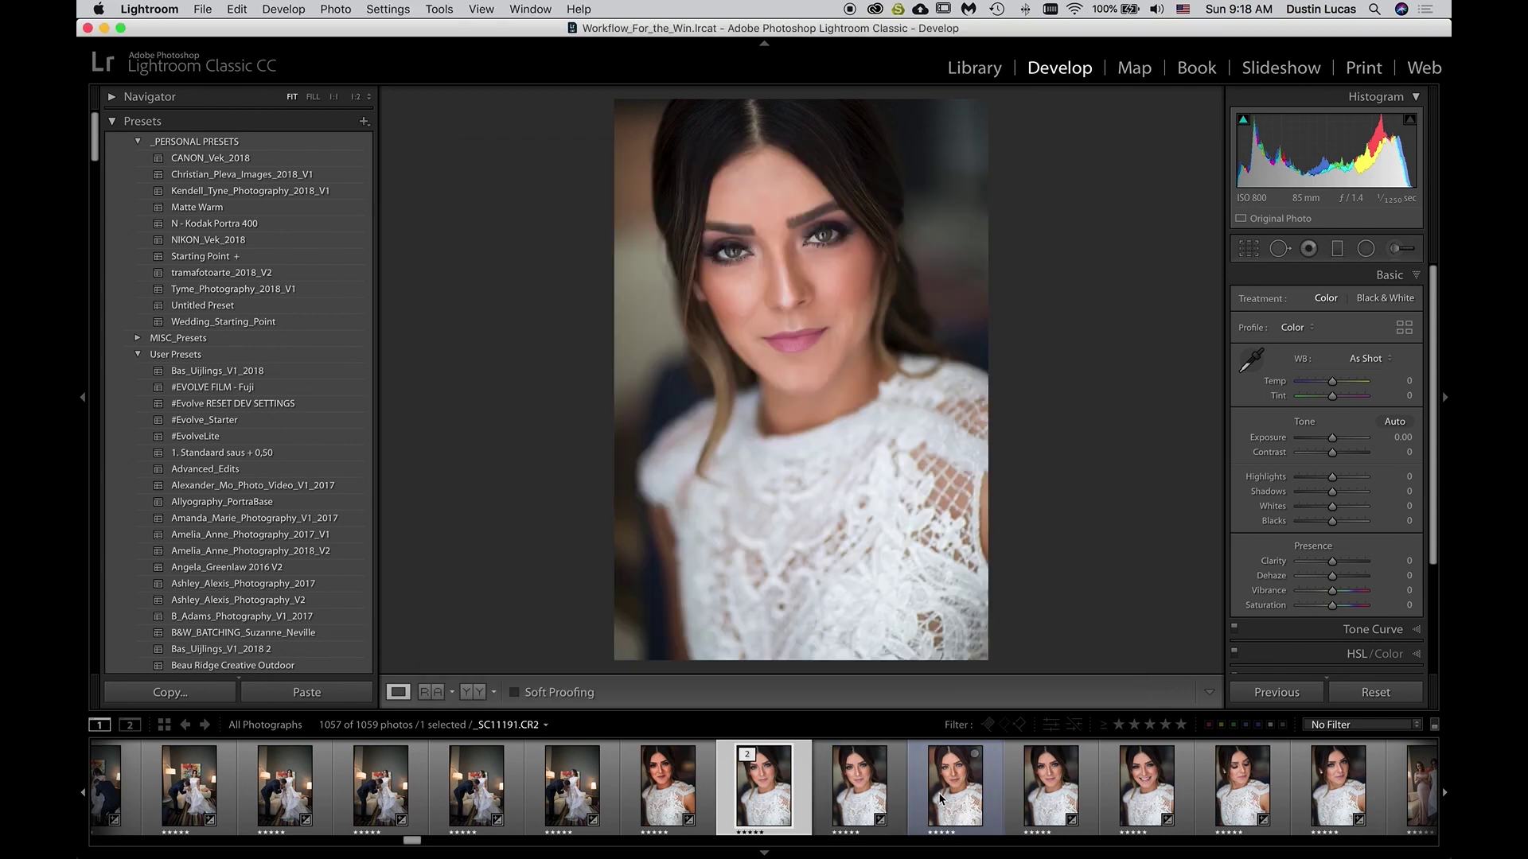
click(1051, 800)
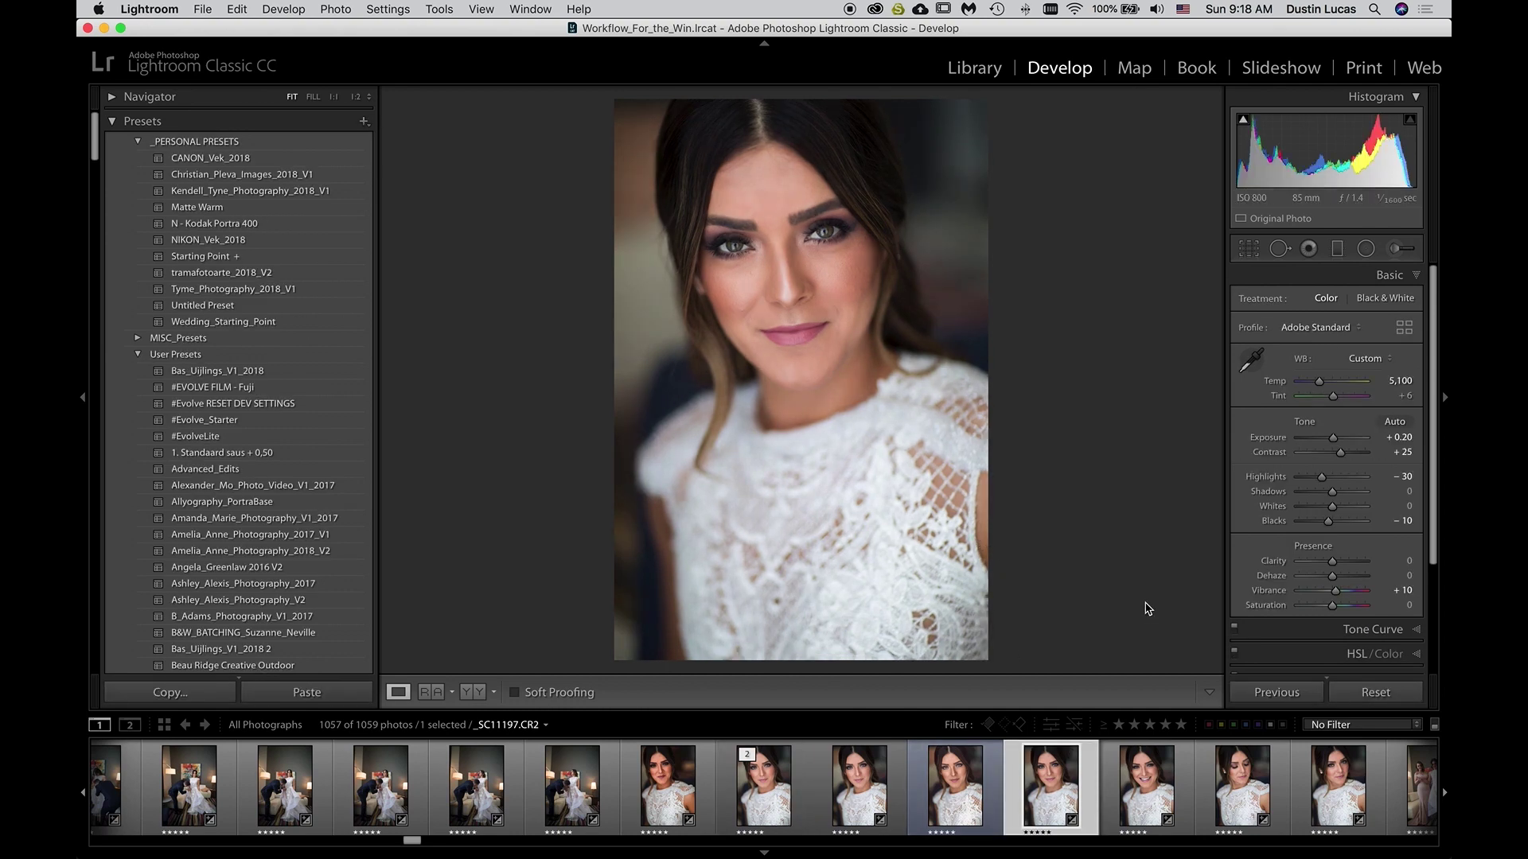
key(super+e)
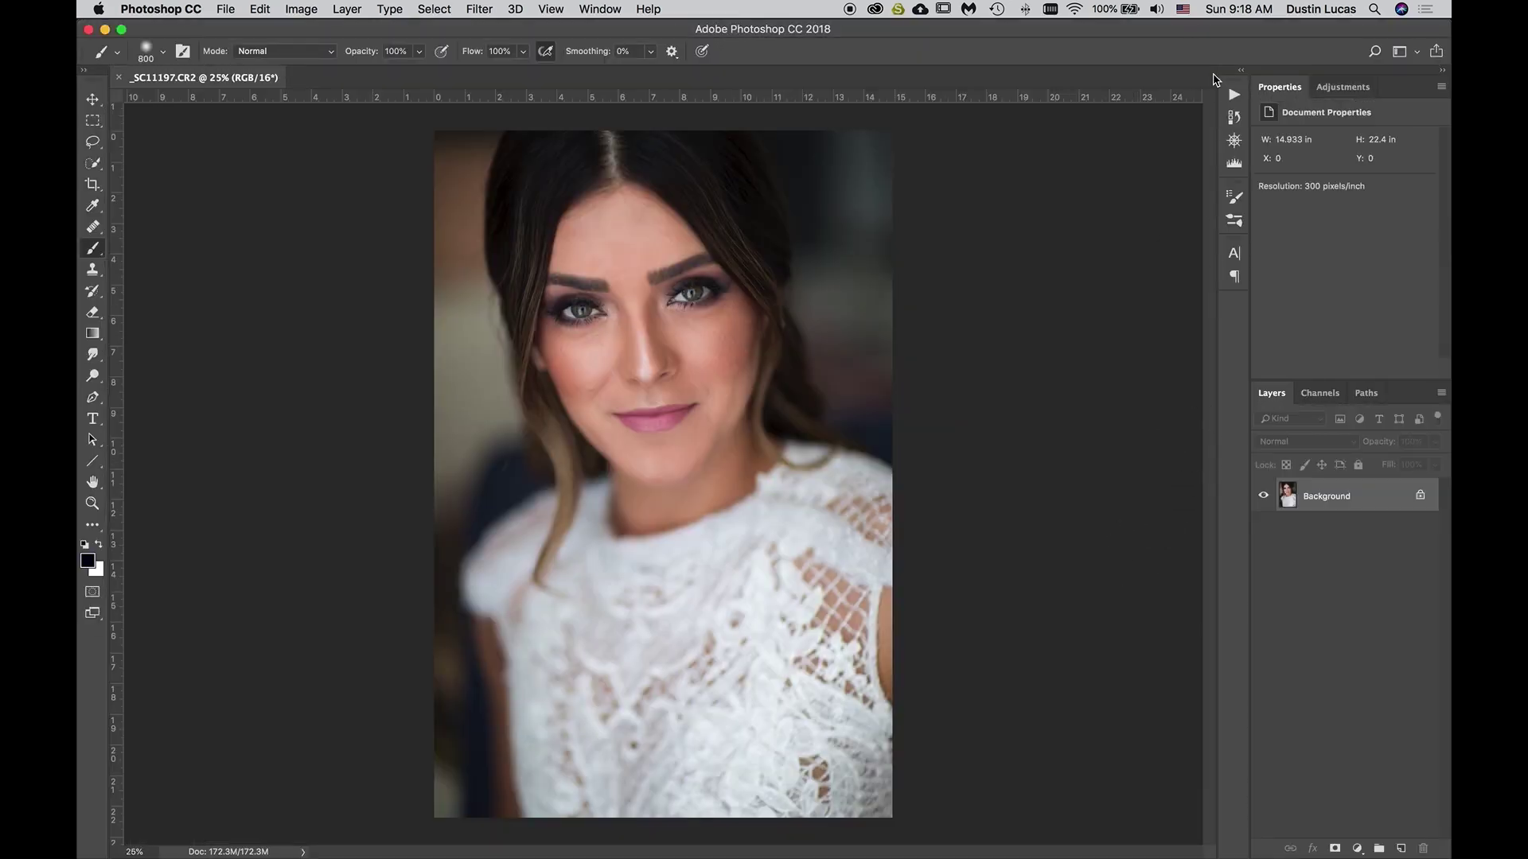
Try to play the Matte_Neutral action from the Advanced Edits set on the Background layer, continuing past the unavailable command
click(1232, 96)
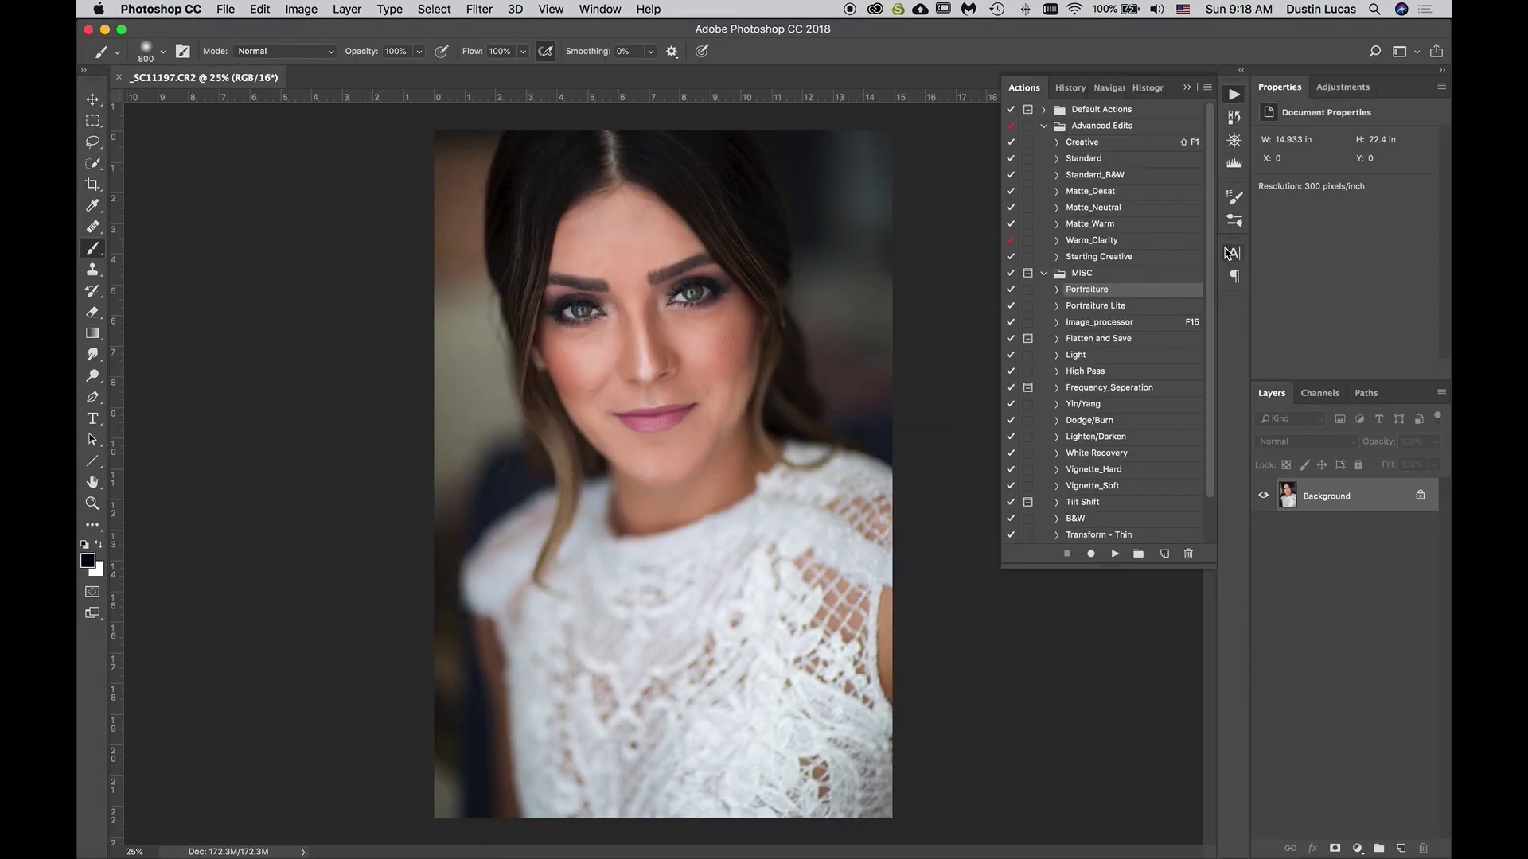
click(1086, 227)
click(1089, 209)
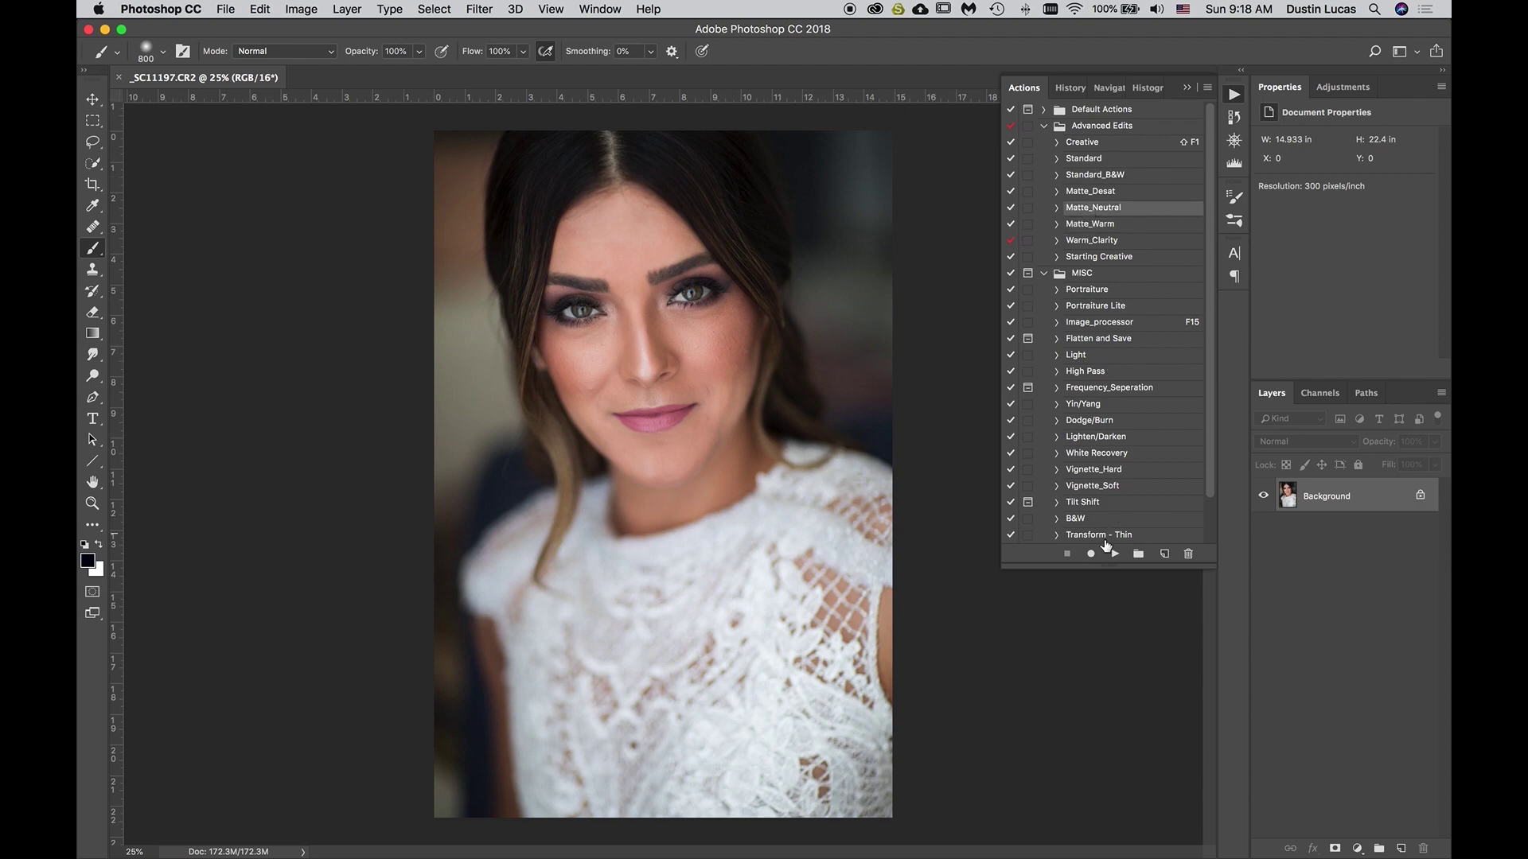
click(1116, 555)
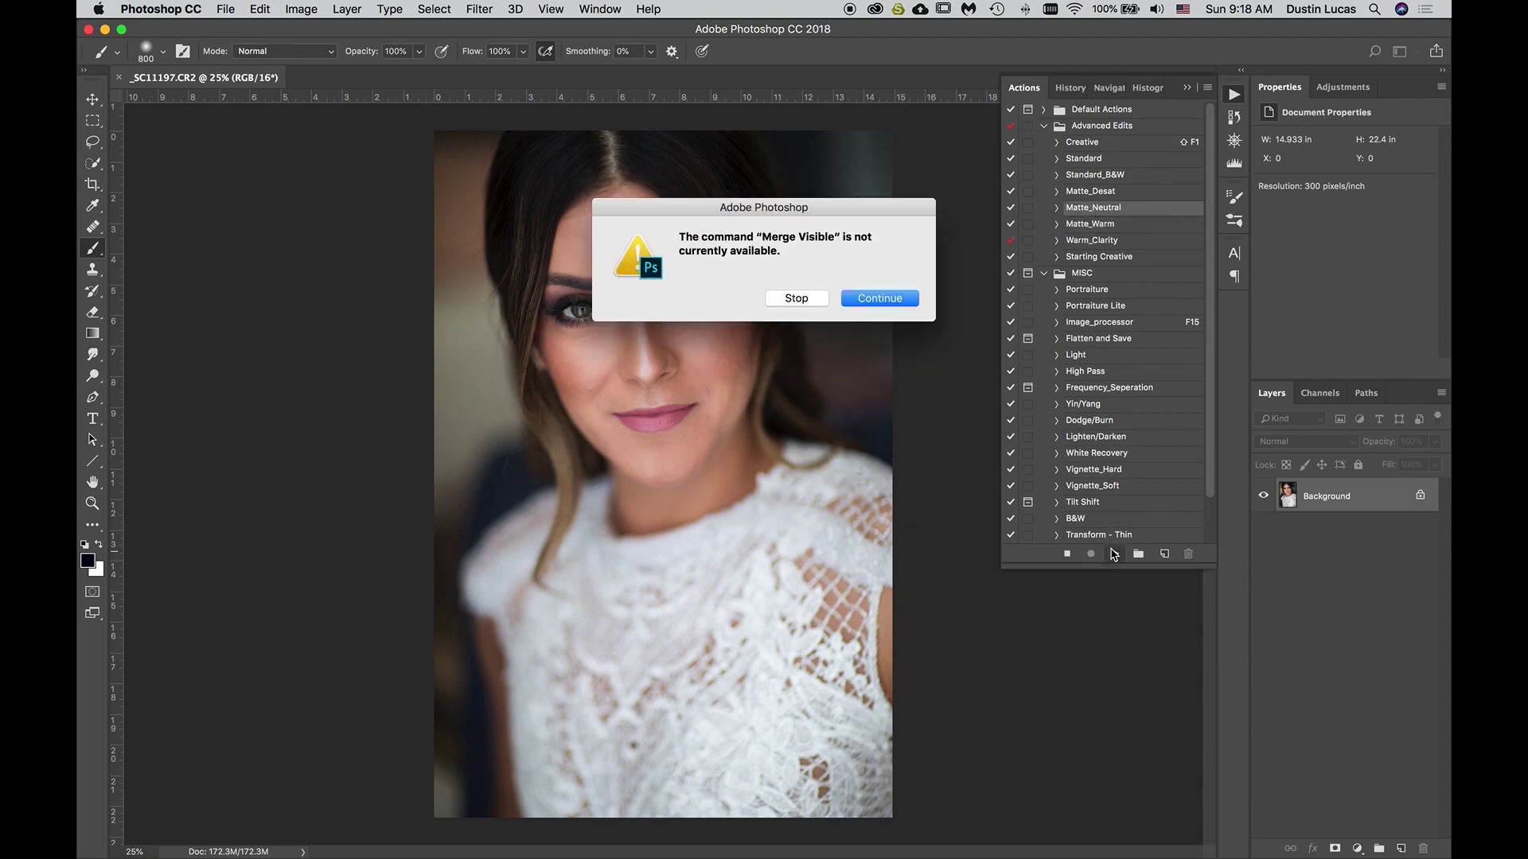
click(879, 299)
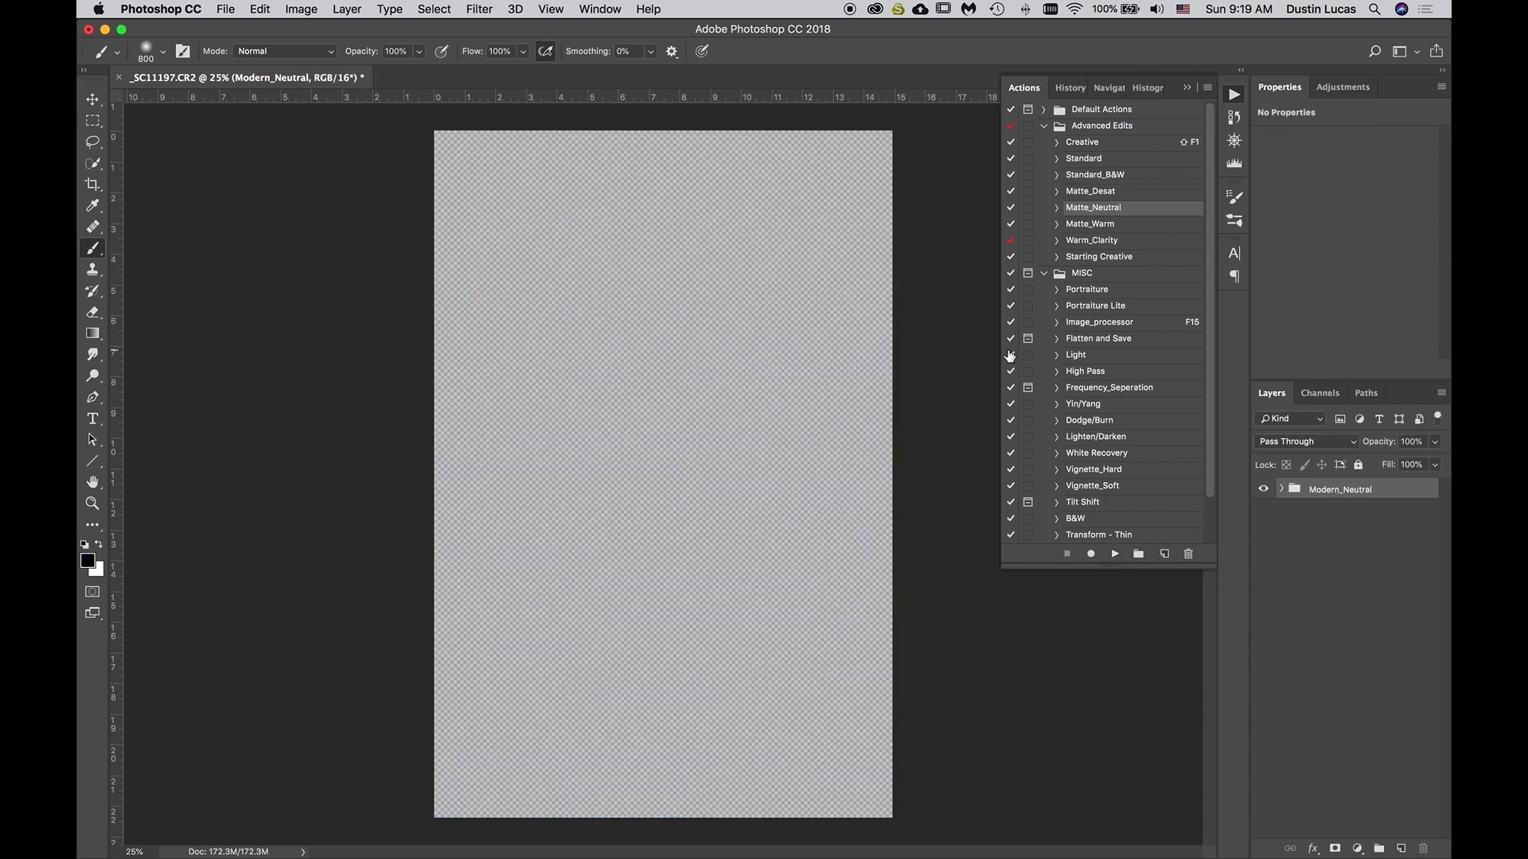
Revert the portrait to its initial Open state in the history
click(1069, 88)
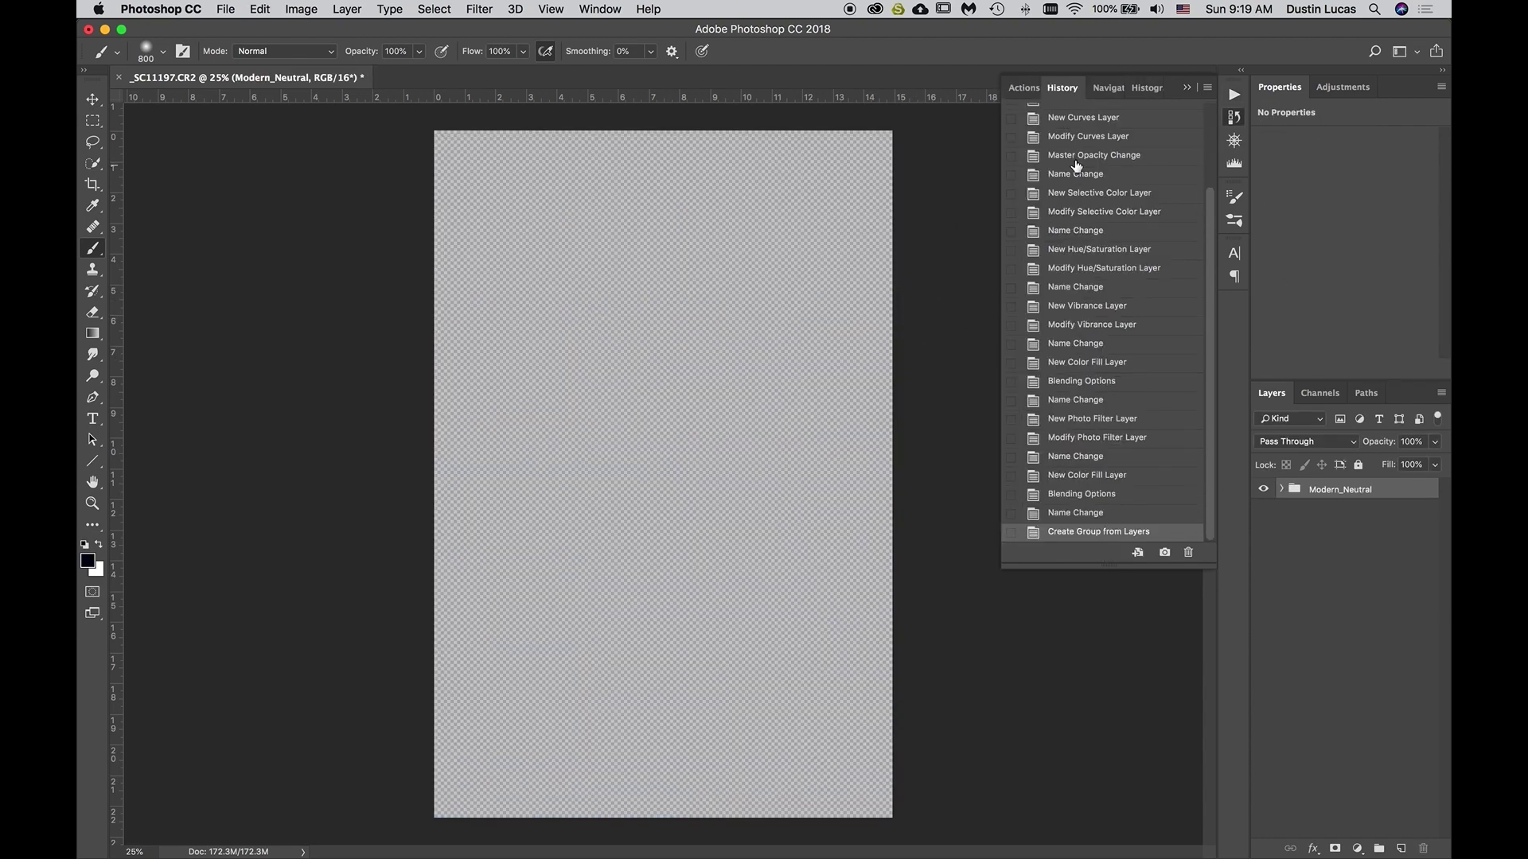
scroll(1073, 167, up, 10)
click(1066, 145)
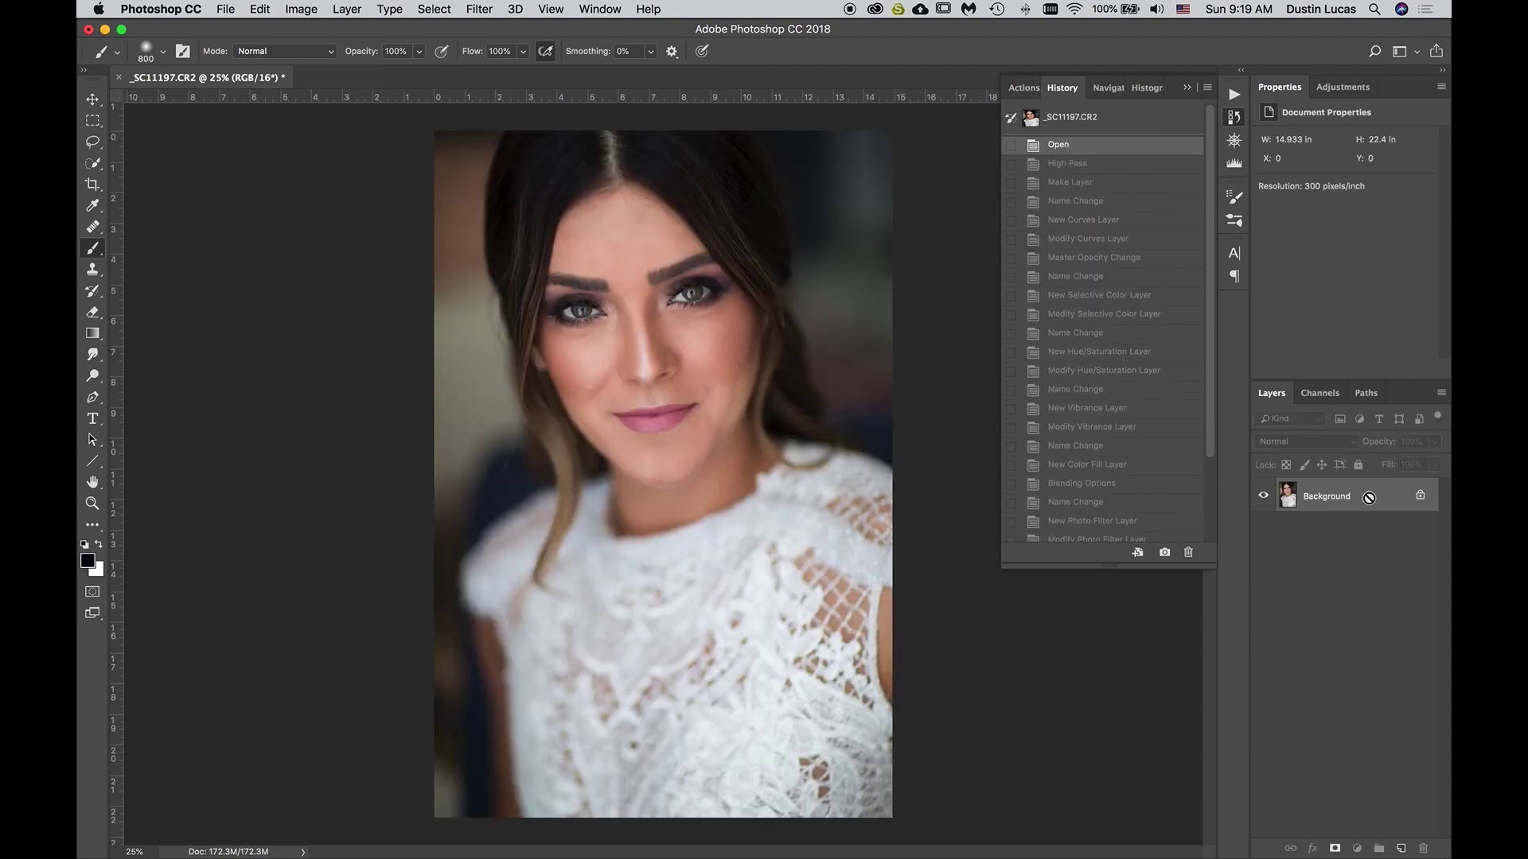
Duplicate the Background layer and play the Matte_Neutral action on the copy
key(super+j)
click(1023, 88)
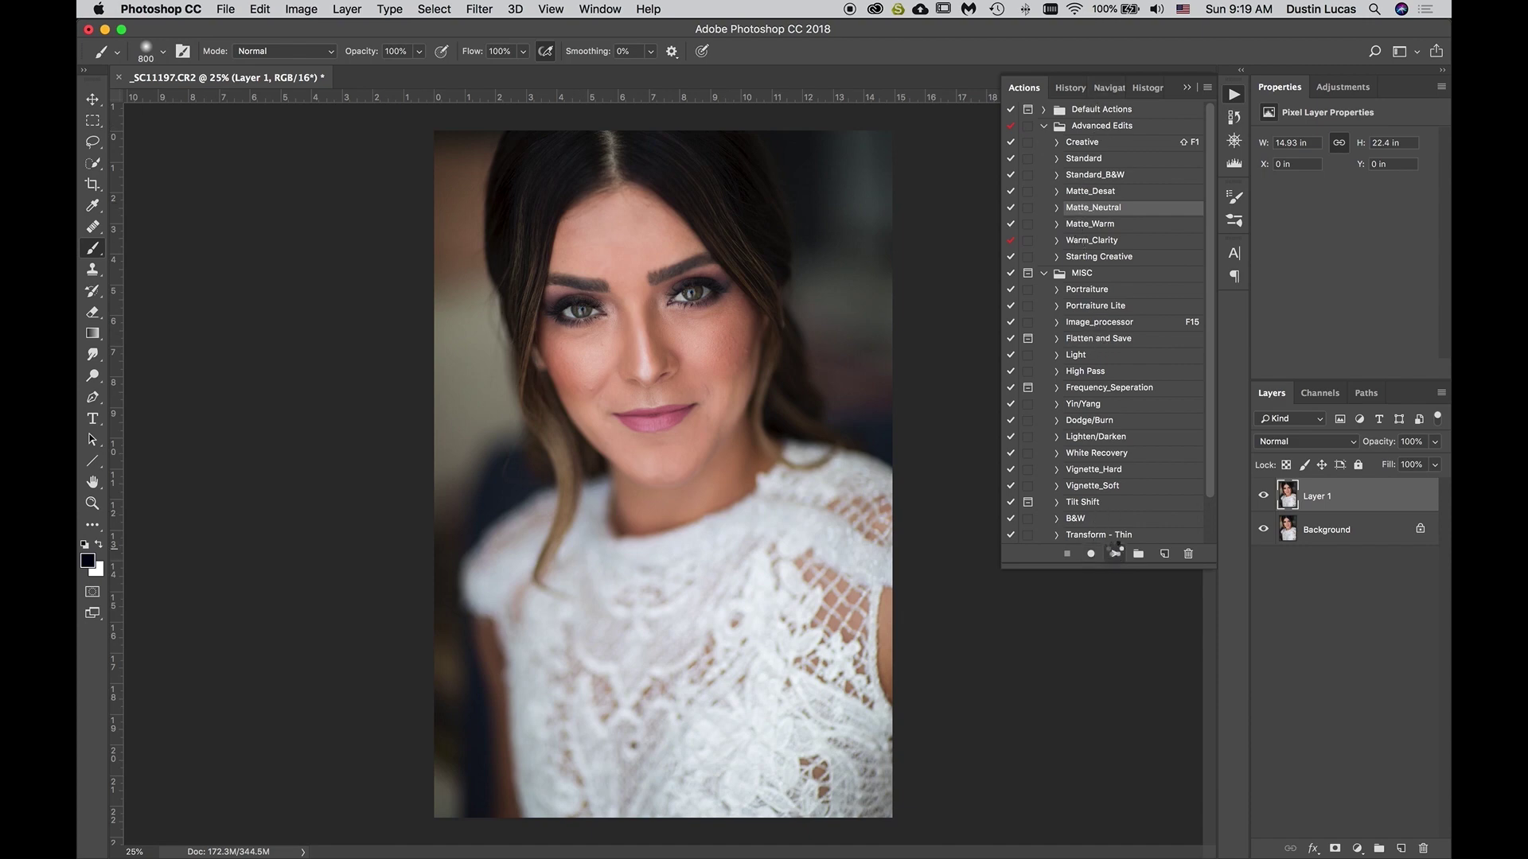
click(1116, 551)
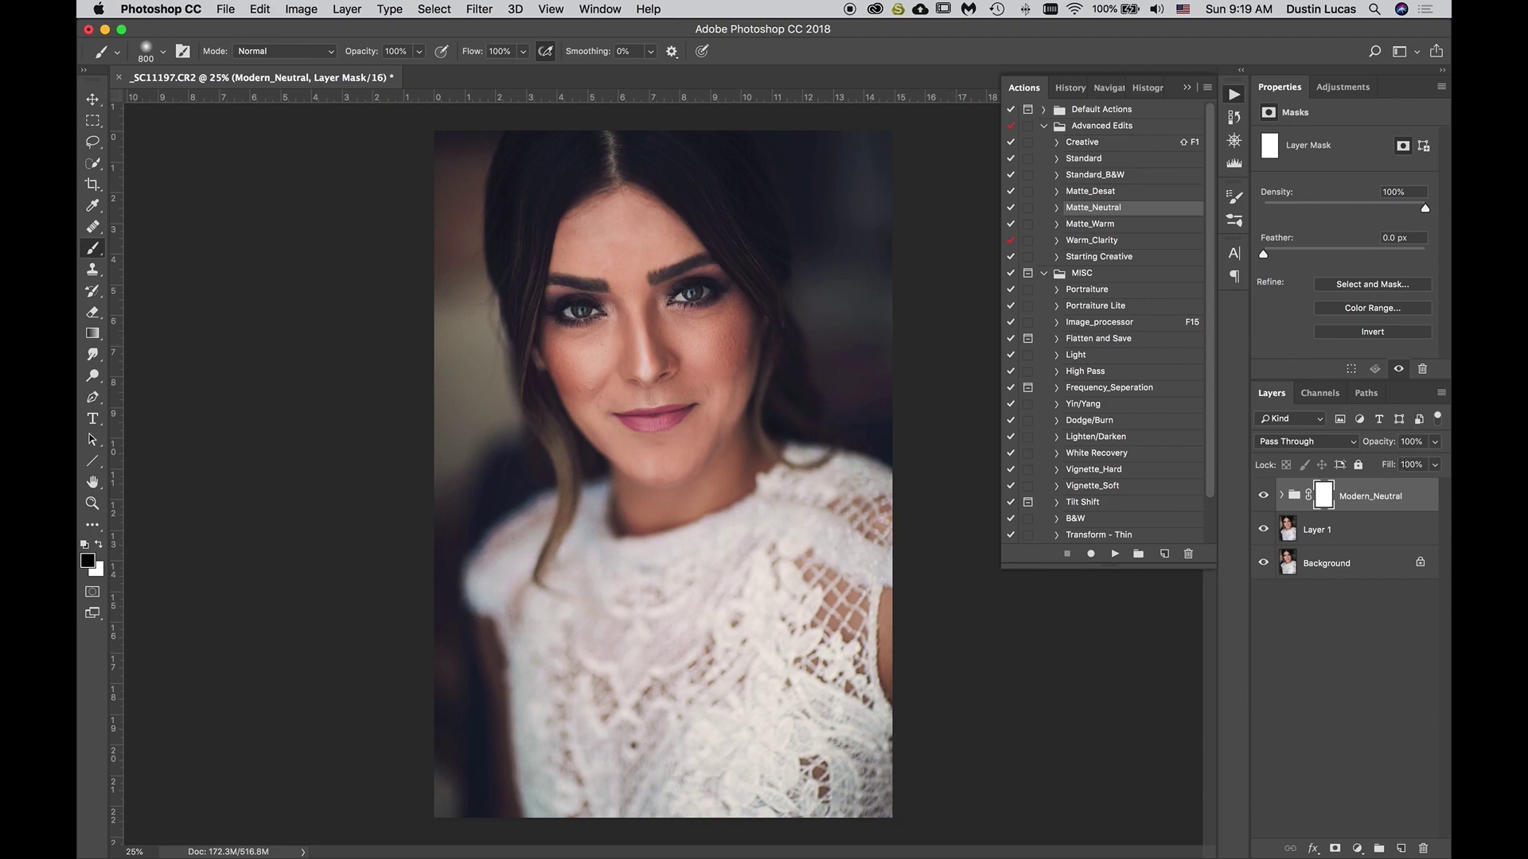
Set the Modern_Neutral group's opacity to 71%, and save and close the document
click(1434, 442)
drag(1436, 461, 1412, 461)
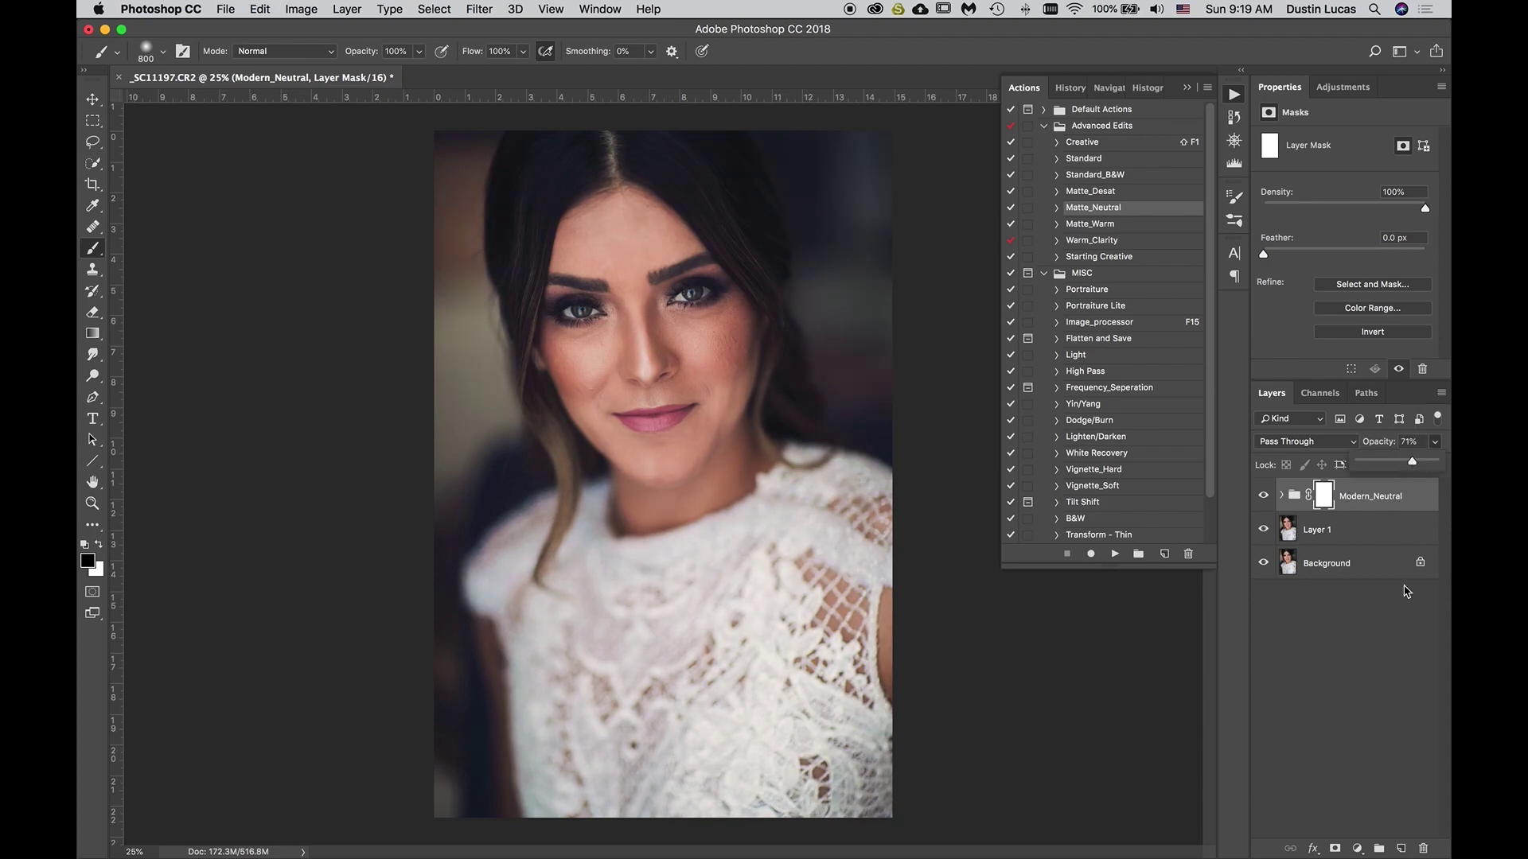
key(super+s)
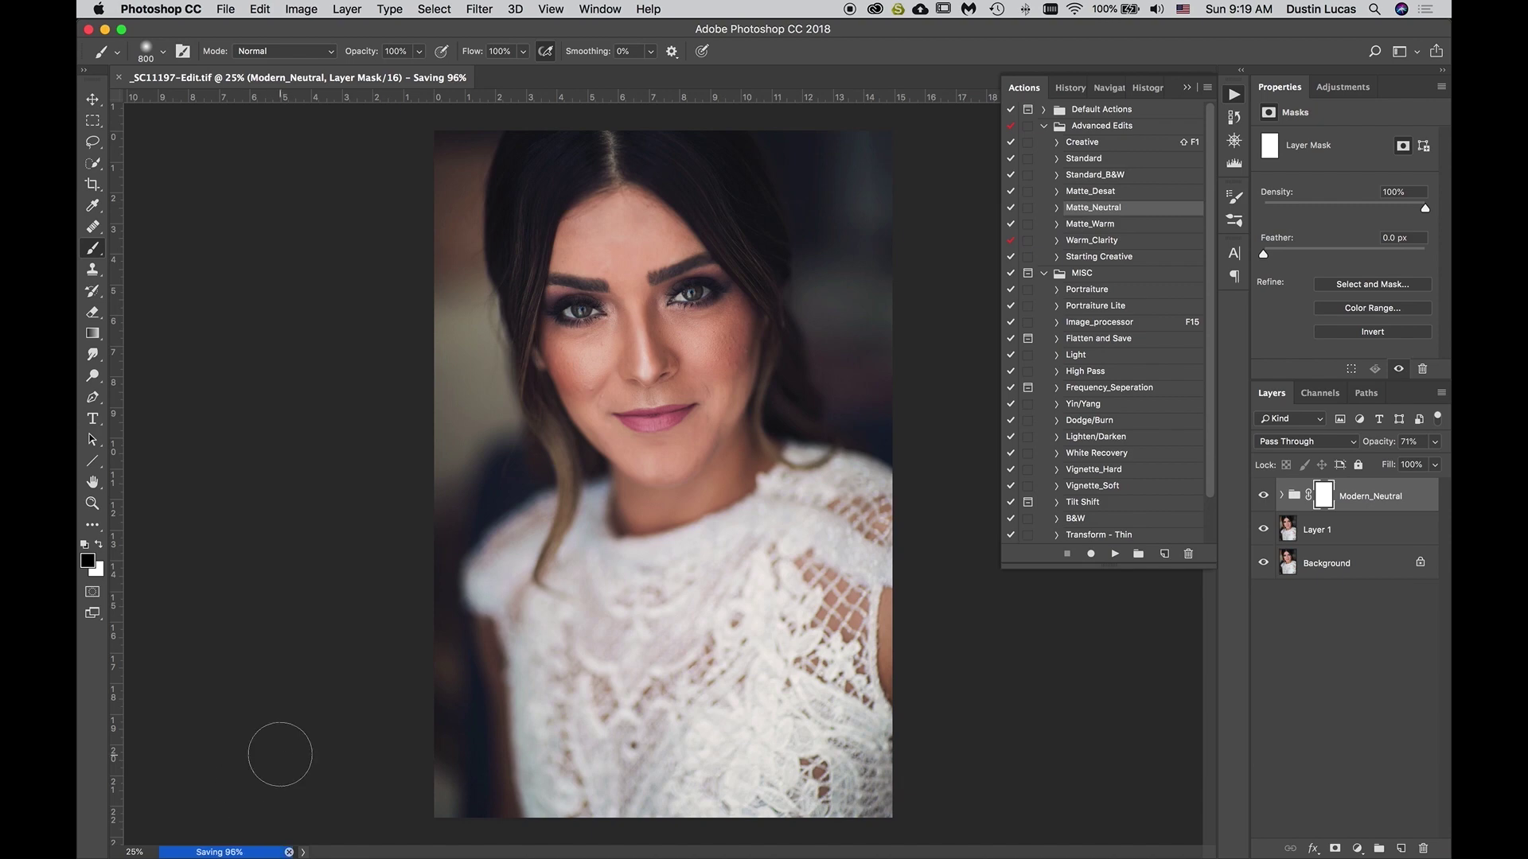
key(super+w)
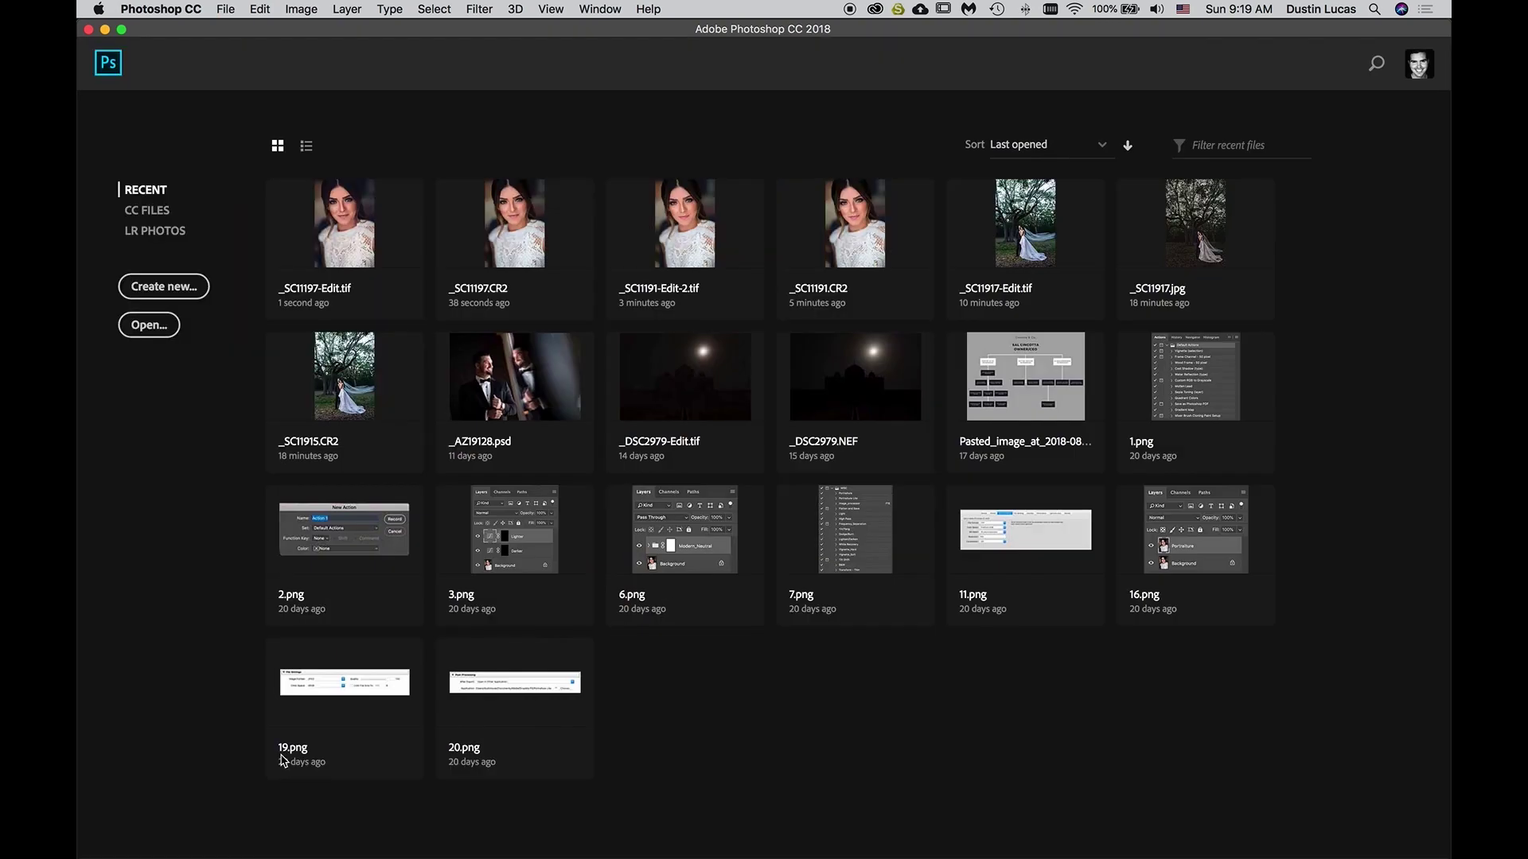
Switch back to Lightroom and display the photos in the Library grid view
key(super+Tab)
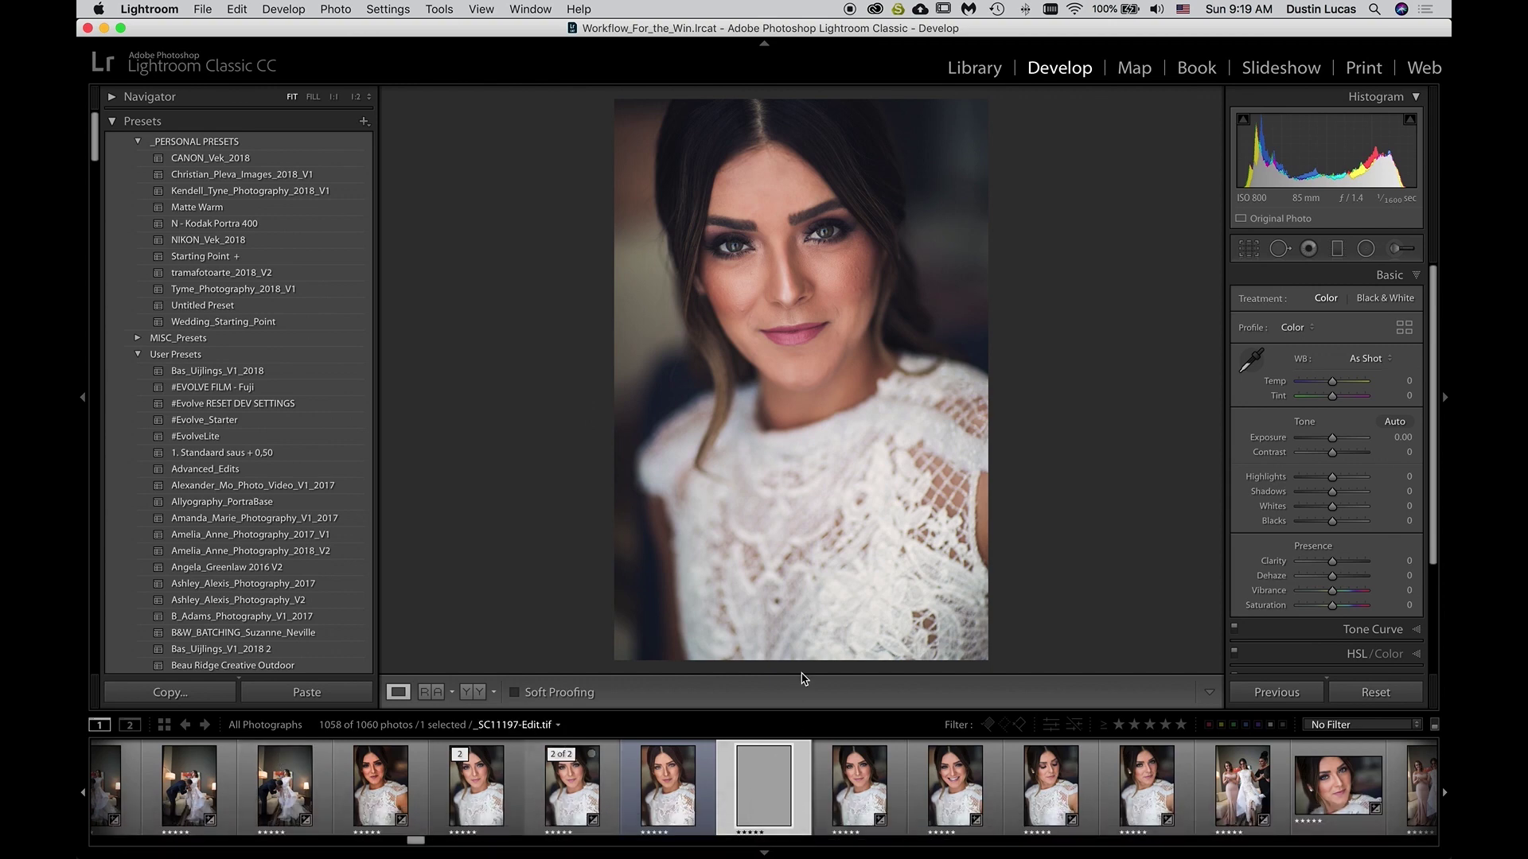
key(g)
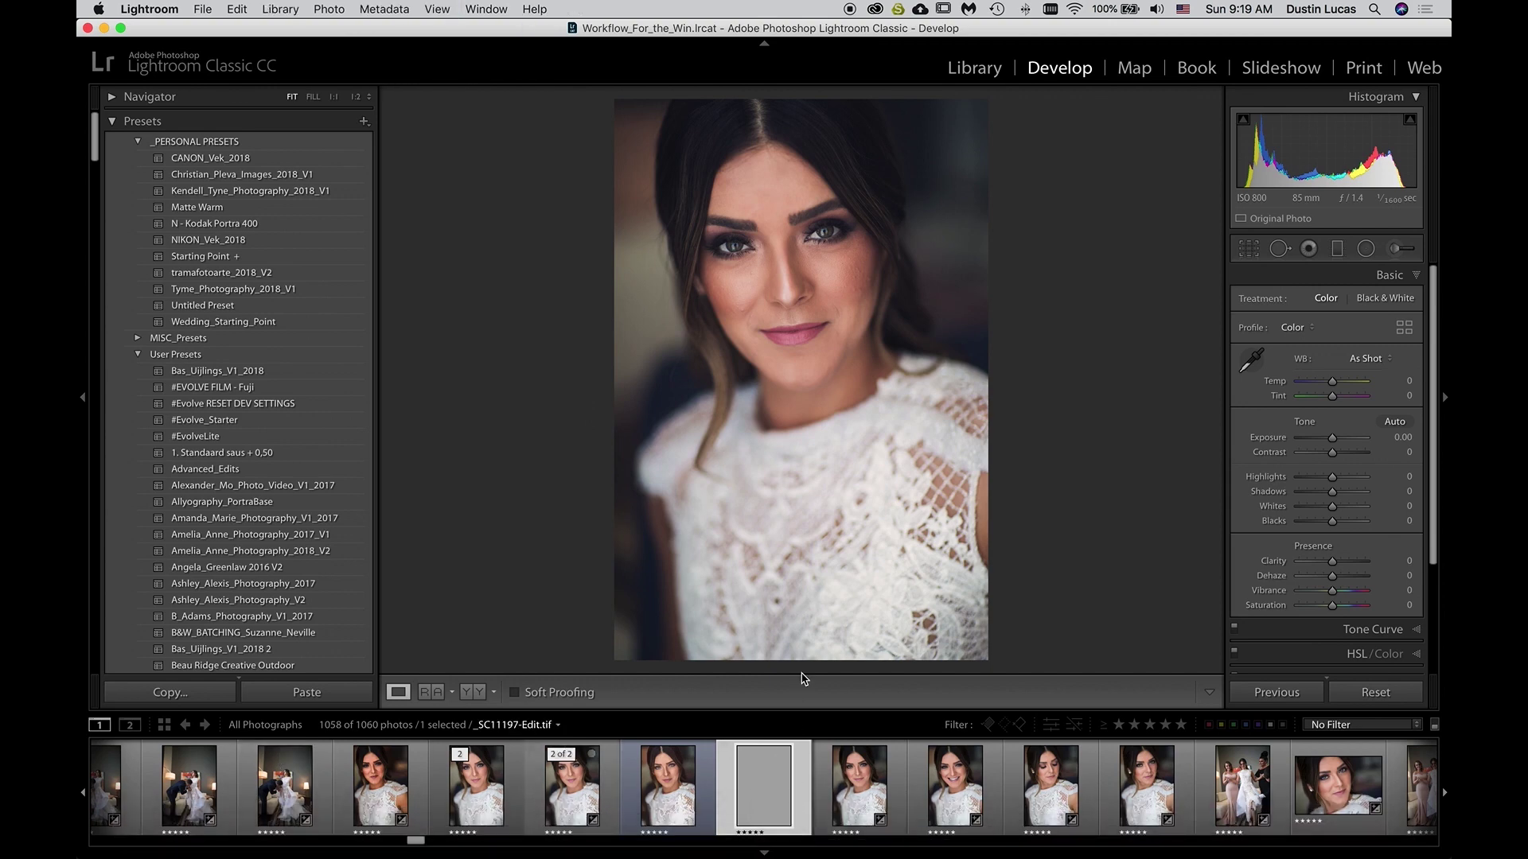
key(equal)
key(equal)
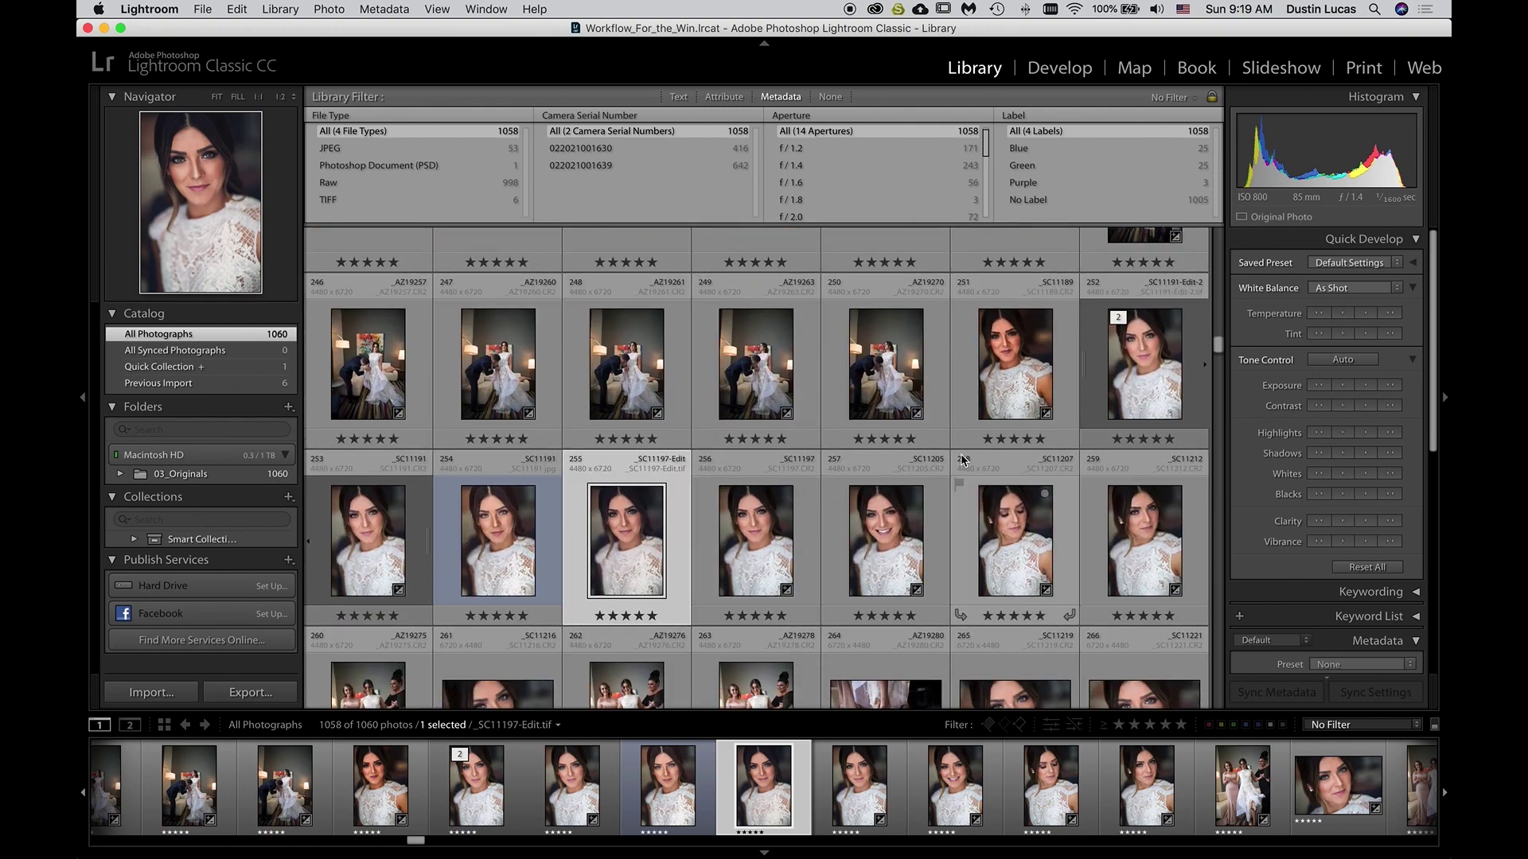
Compare how _SC11191-Edit-2.tif is stacked with its original raw file and how _SC11197-Edit.tif sits in the grid
click(1144, 383)
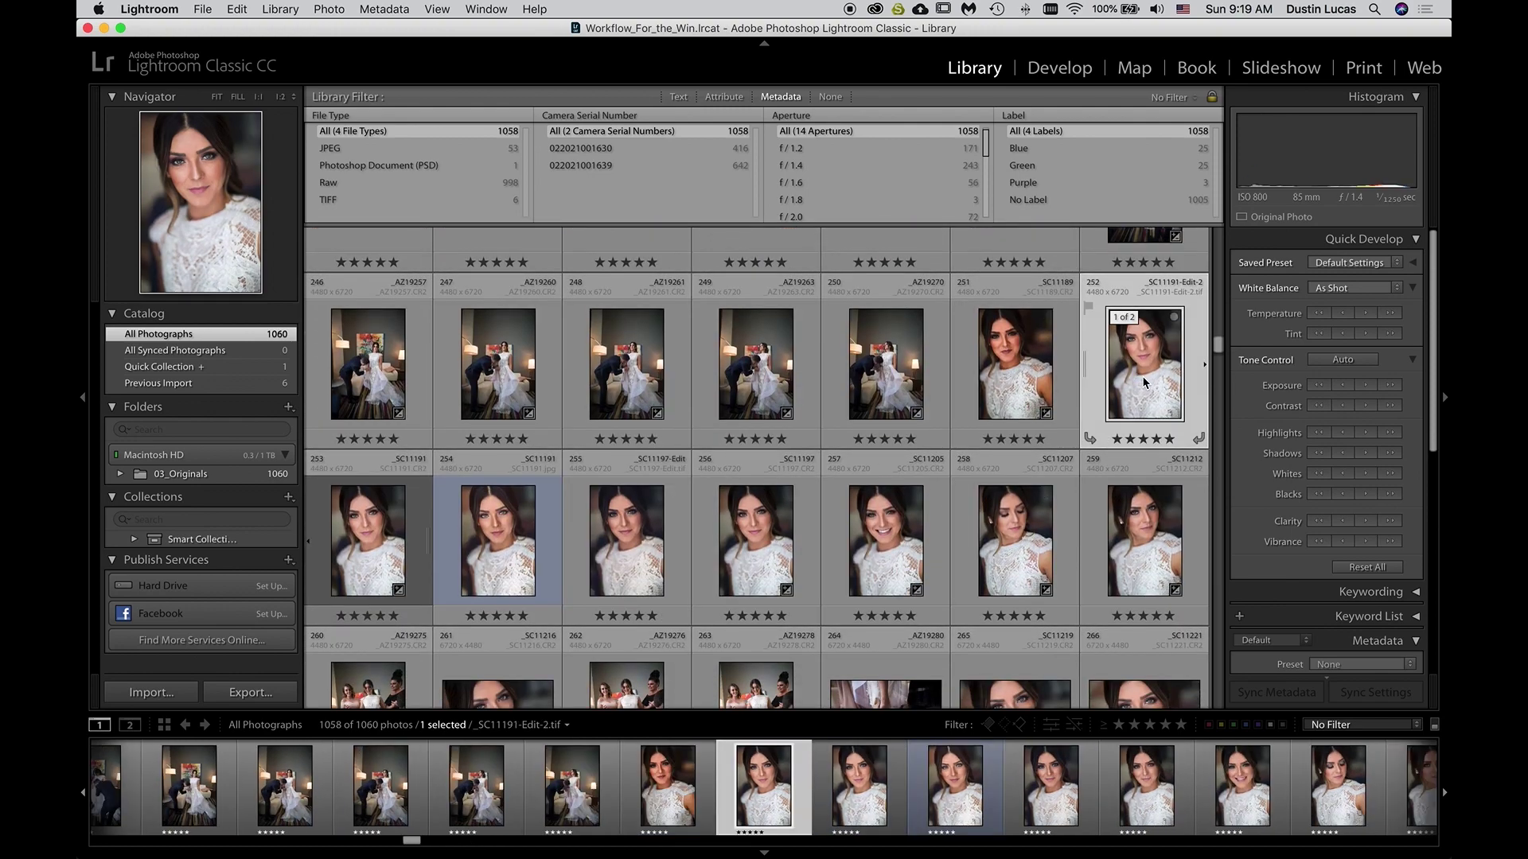
shift+click(384, 530)
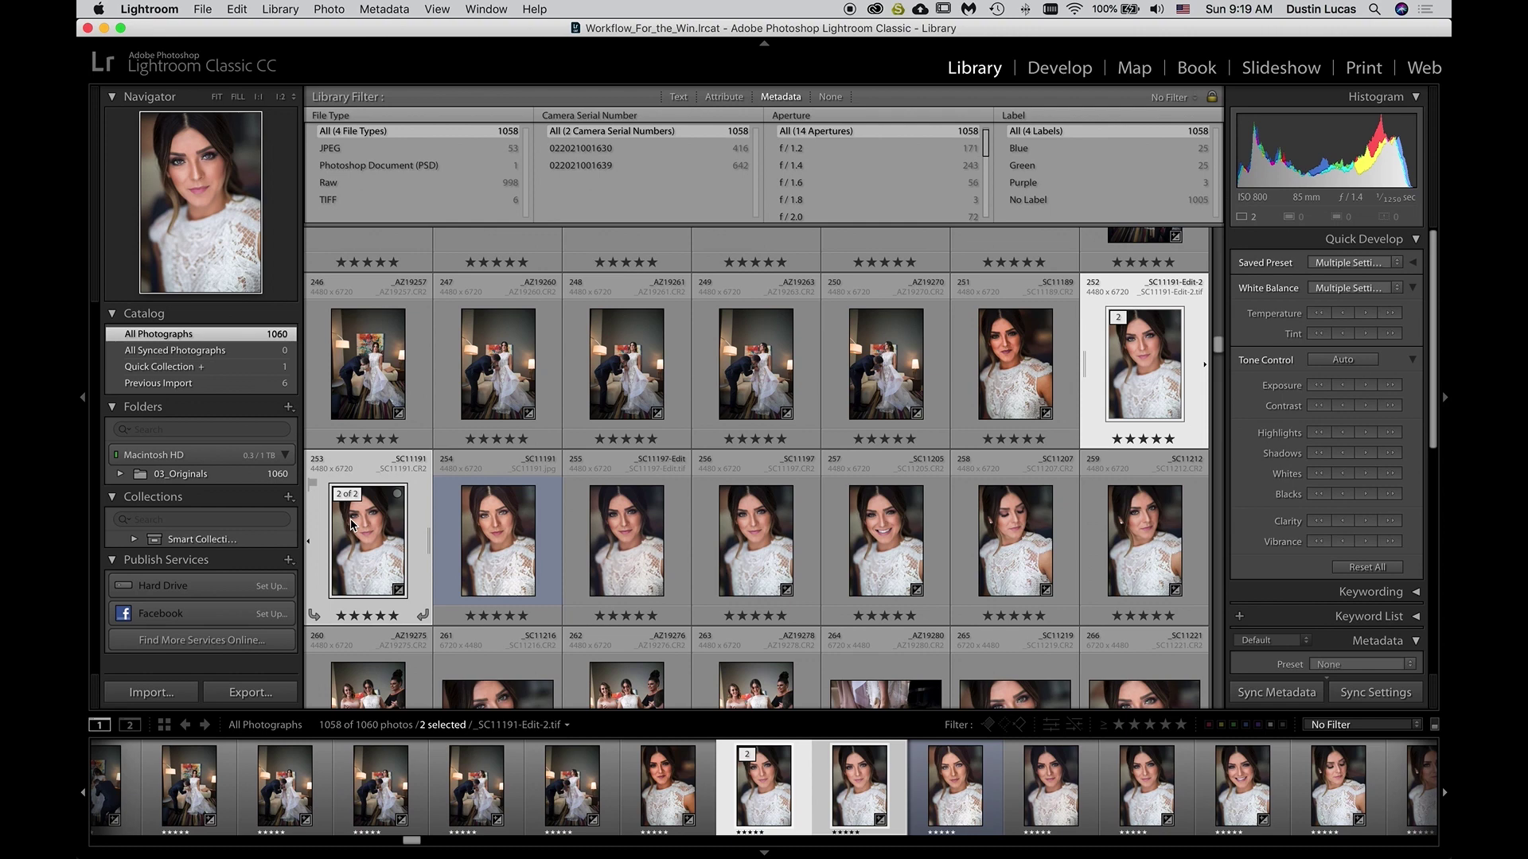
click(670, 532)
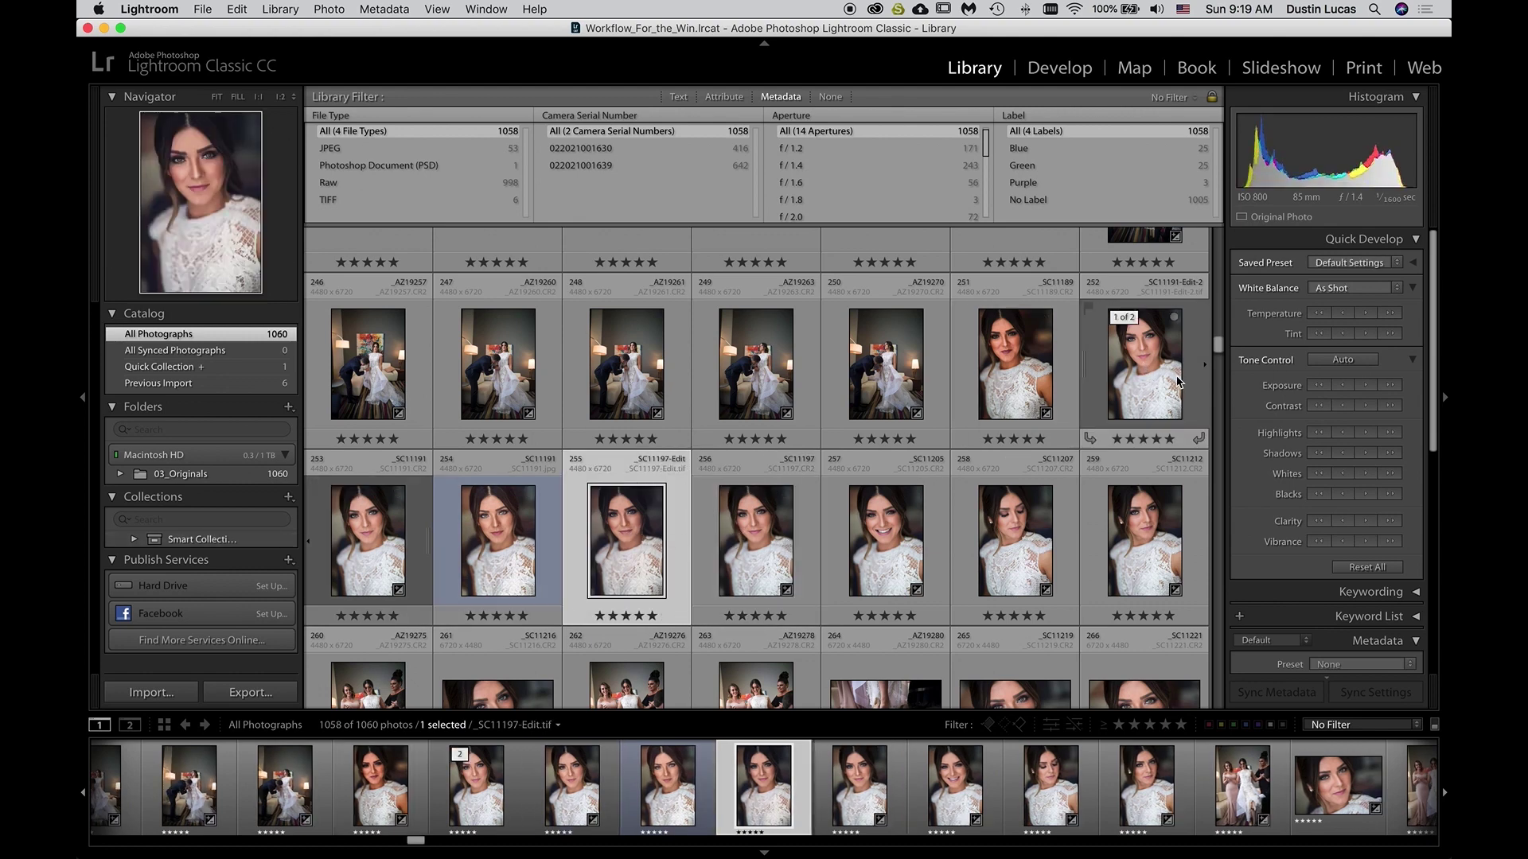
Select all photos in the grid and collapse all stacks
click(1032, 374)
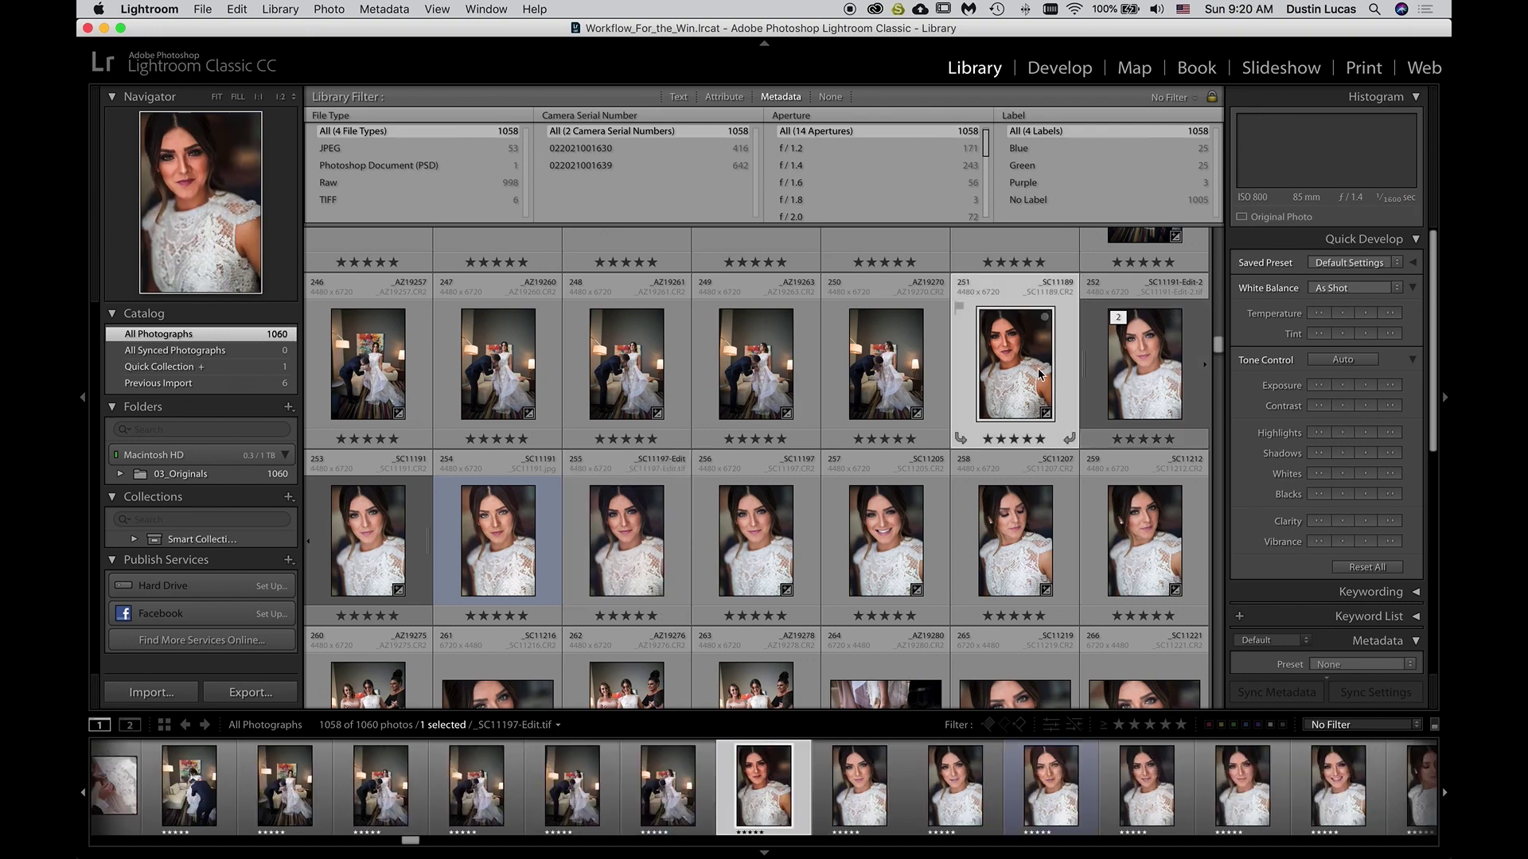
key(super+a)
right_click(1031, 374)
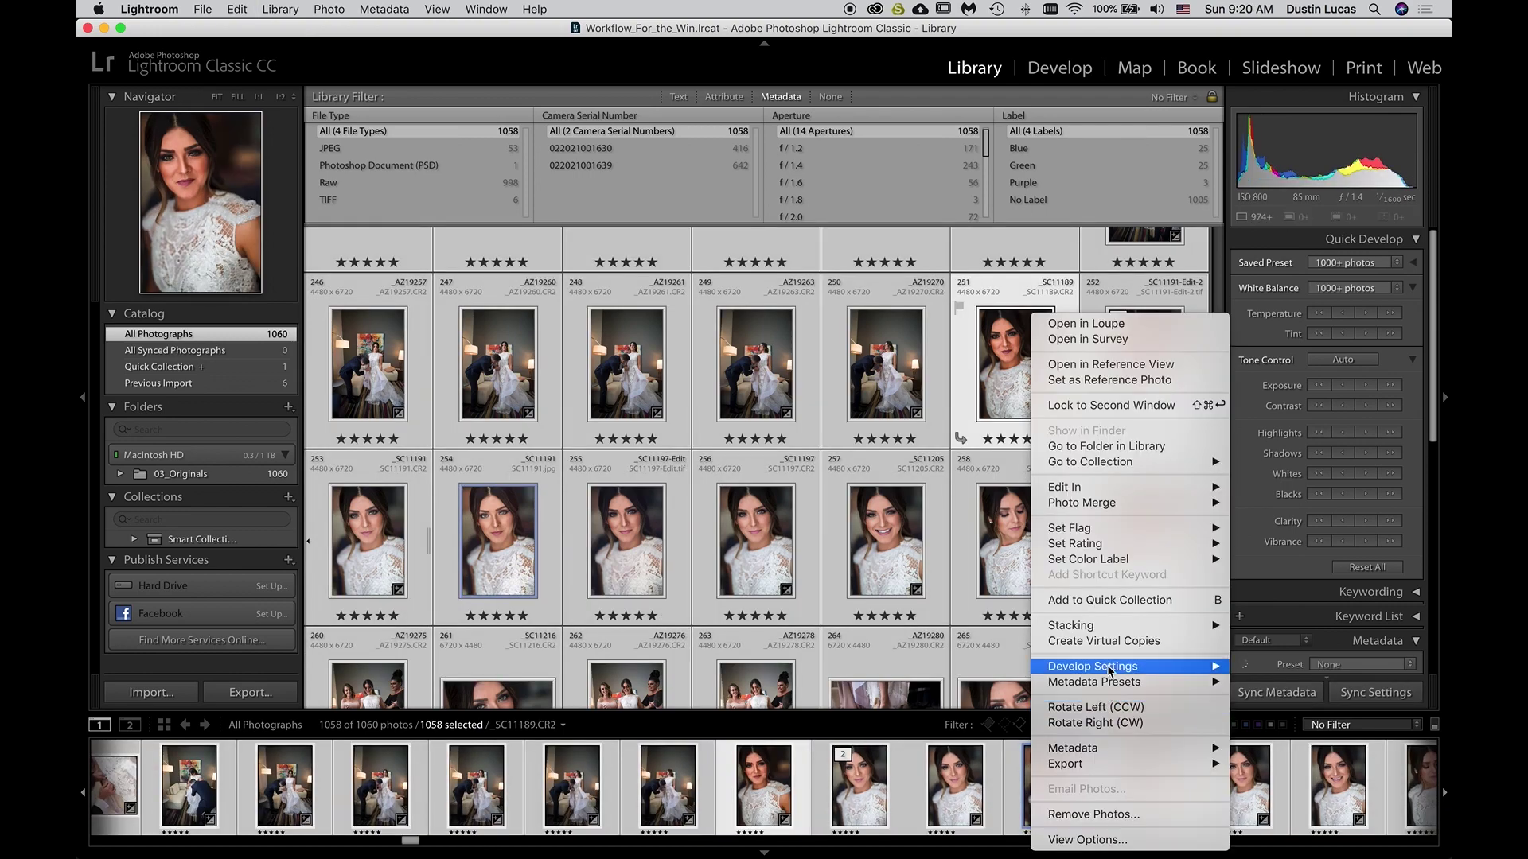
mouse_move(1108, 634)
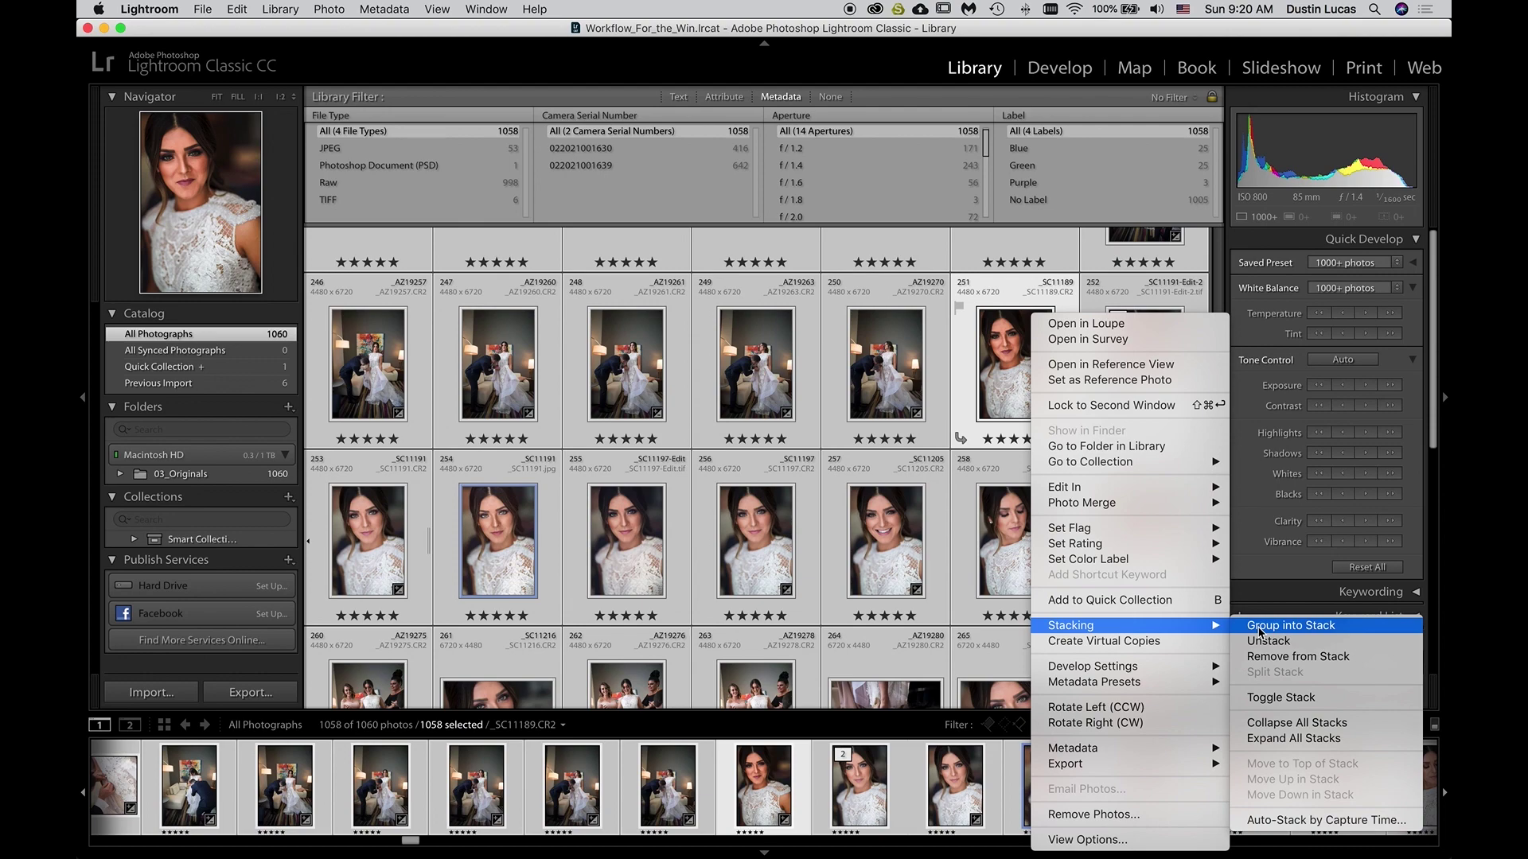
click(1280, 725)
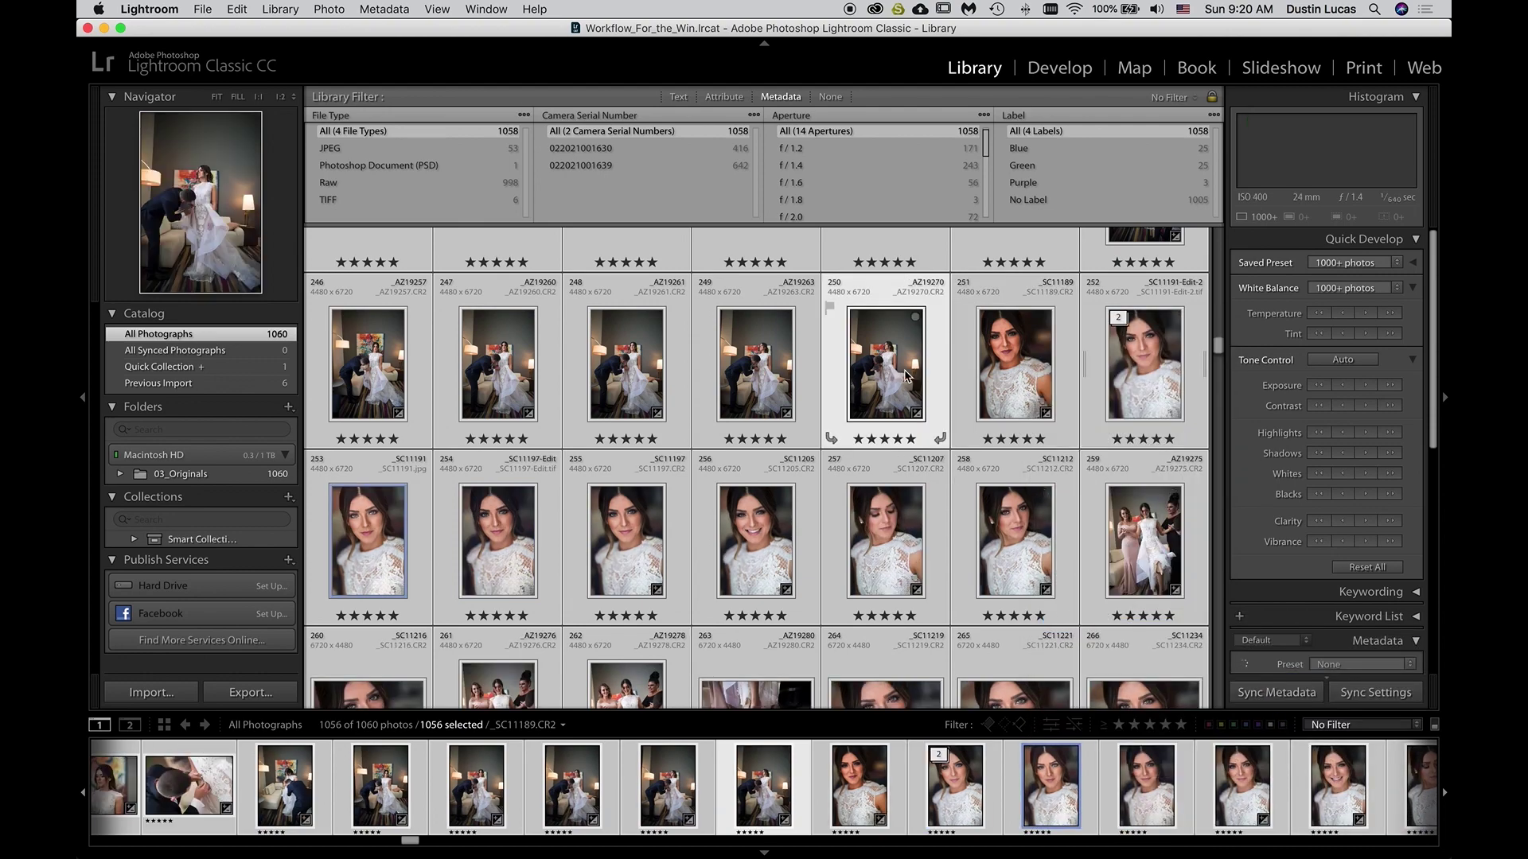
Expand the _SC11191-Edit-2.tif stack, view its photo in Loupe view, and return to the grid
click(1152, 366)
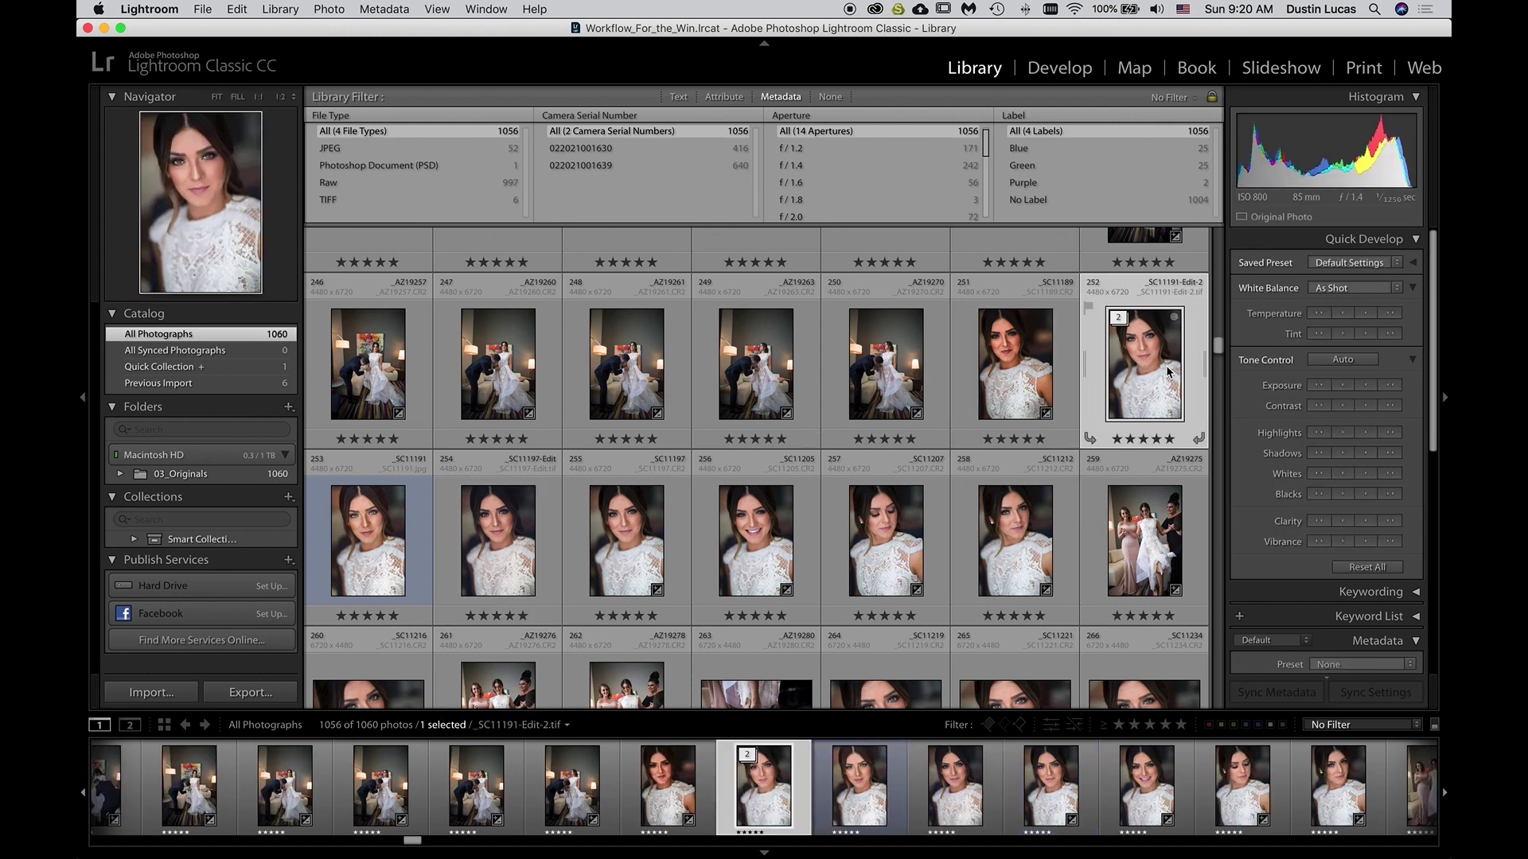
click(1085, 367)
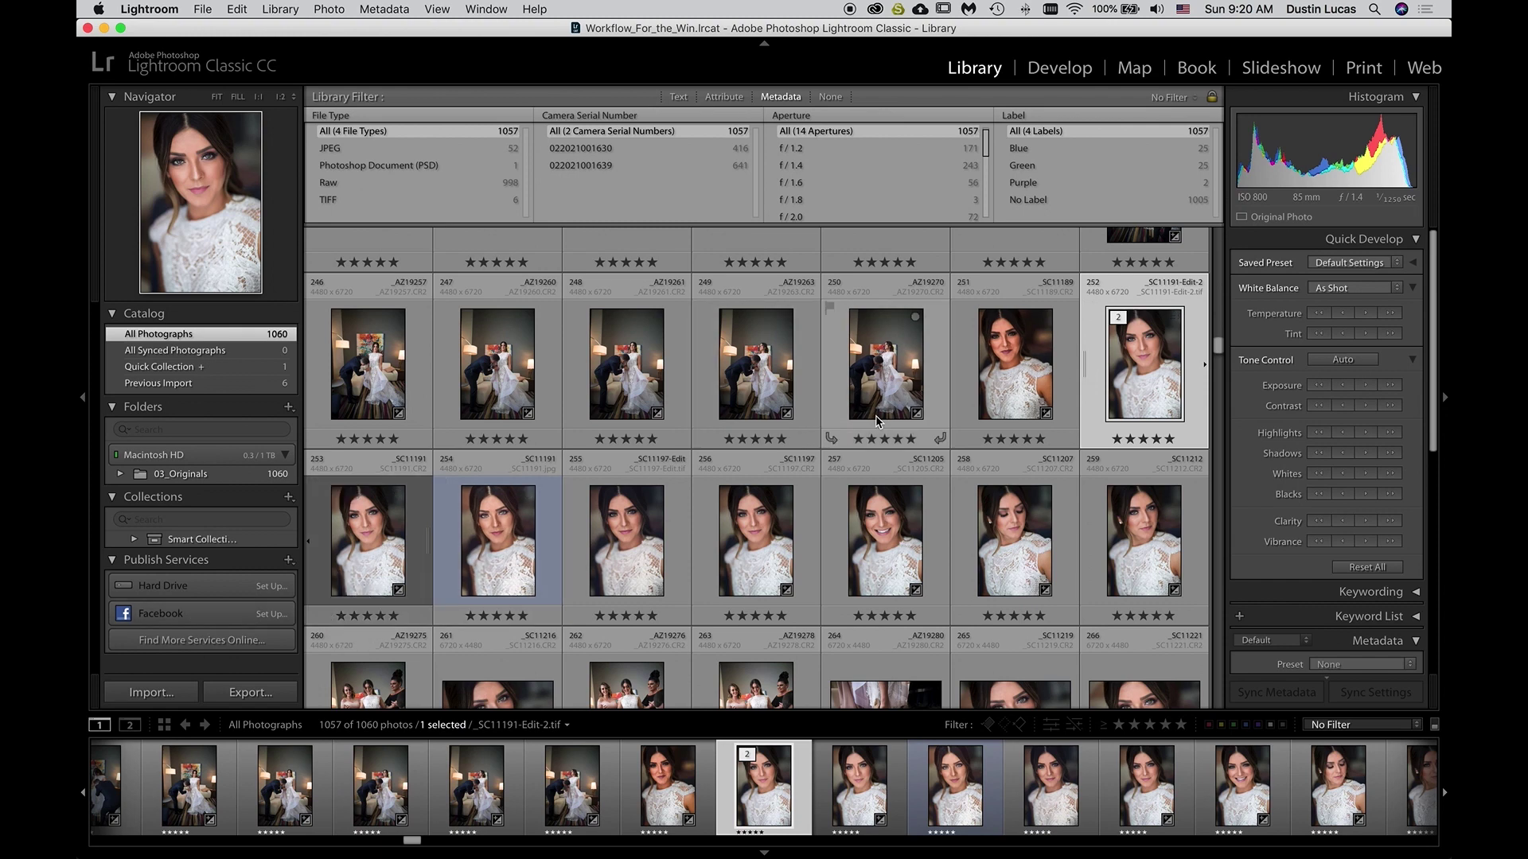
double_click(1112, 393)
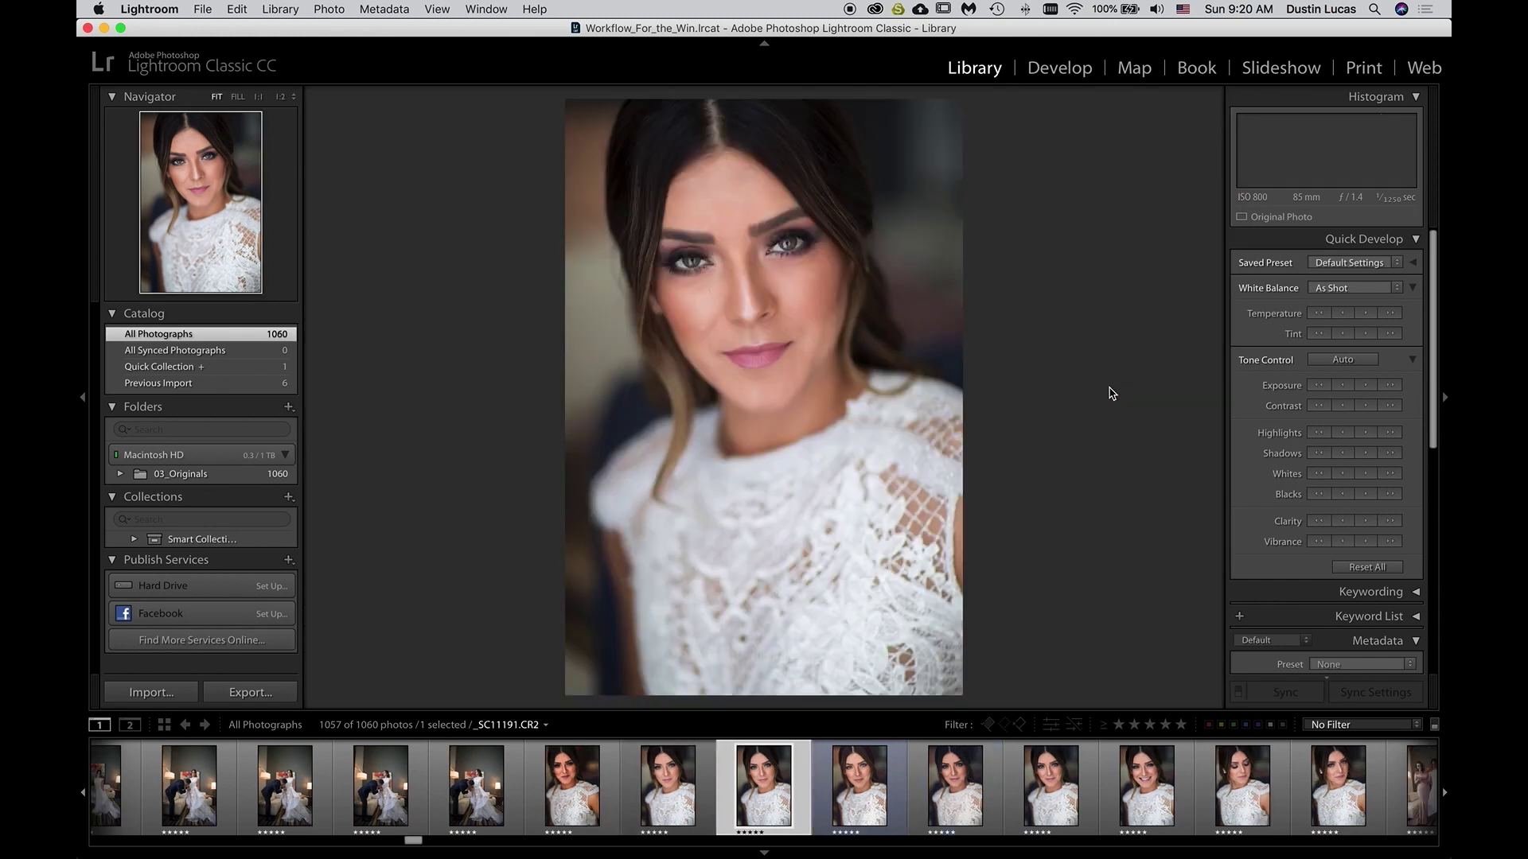
key(g)
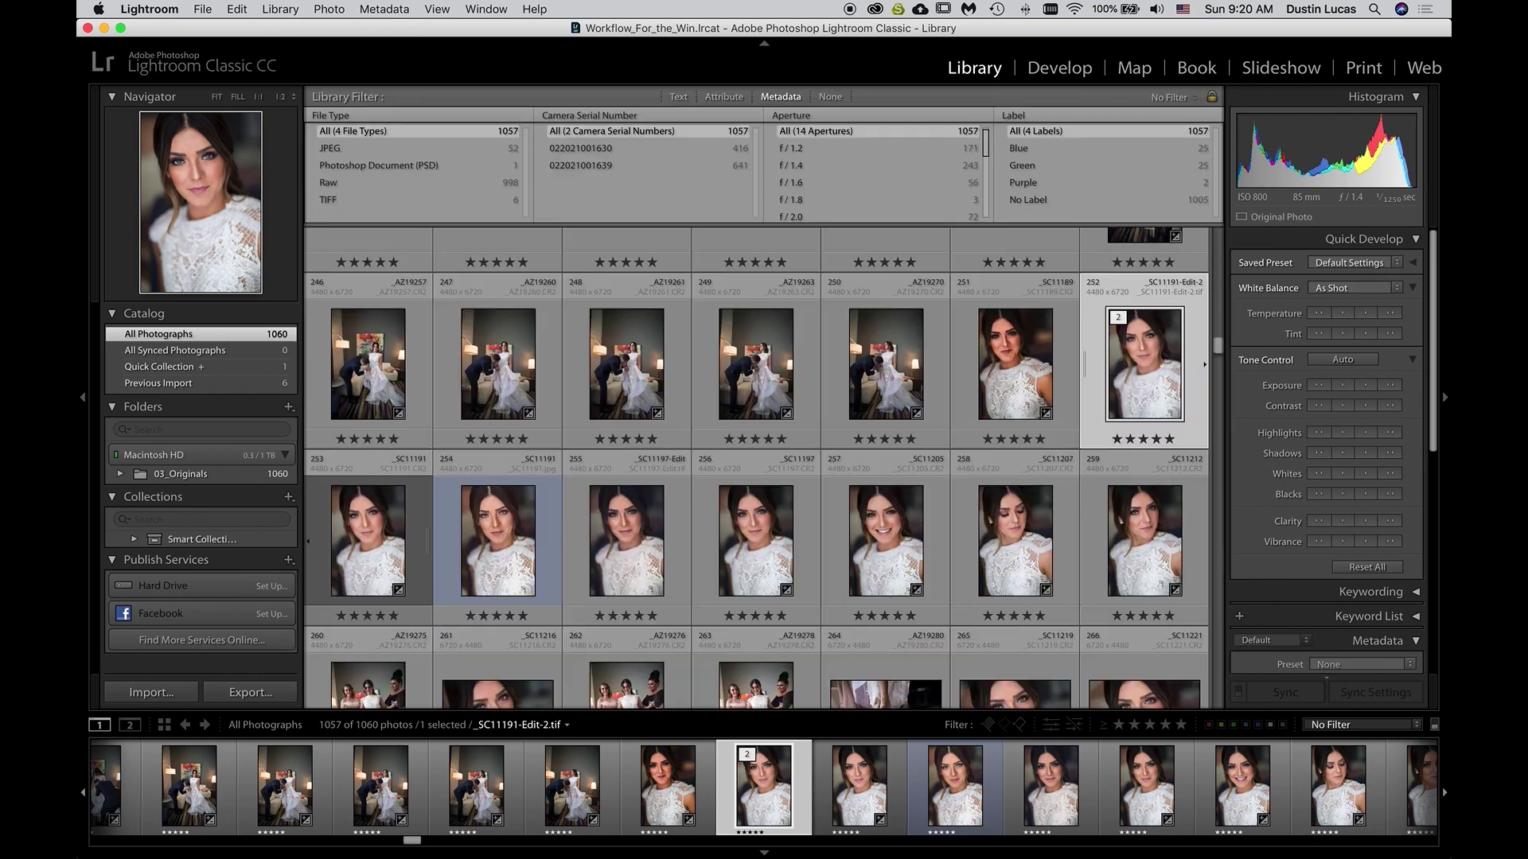
Collapse all stacks again with every photo selected, and clear the selection
key(super+a)
right_click(1133, 376)
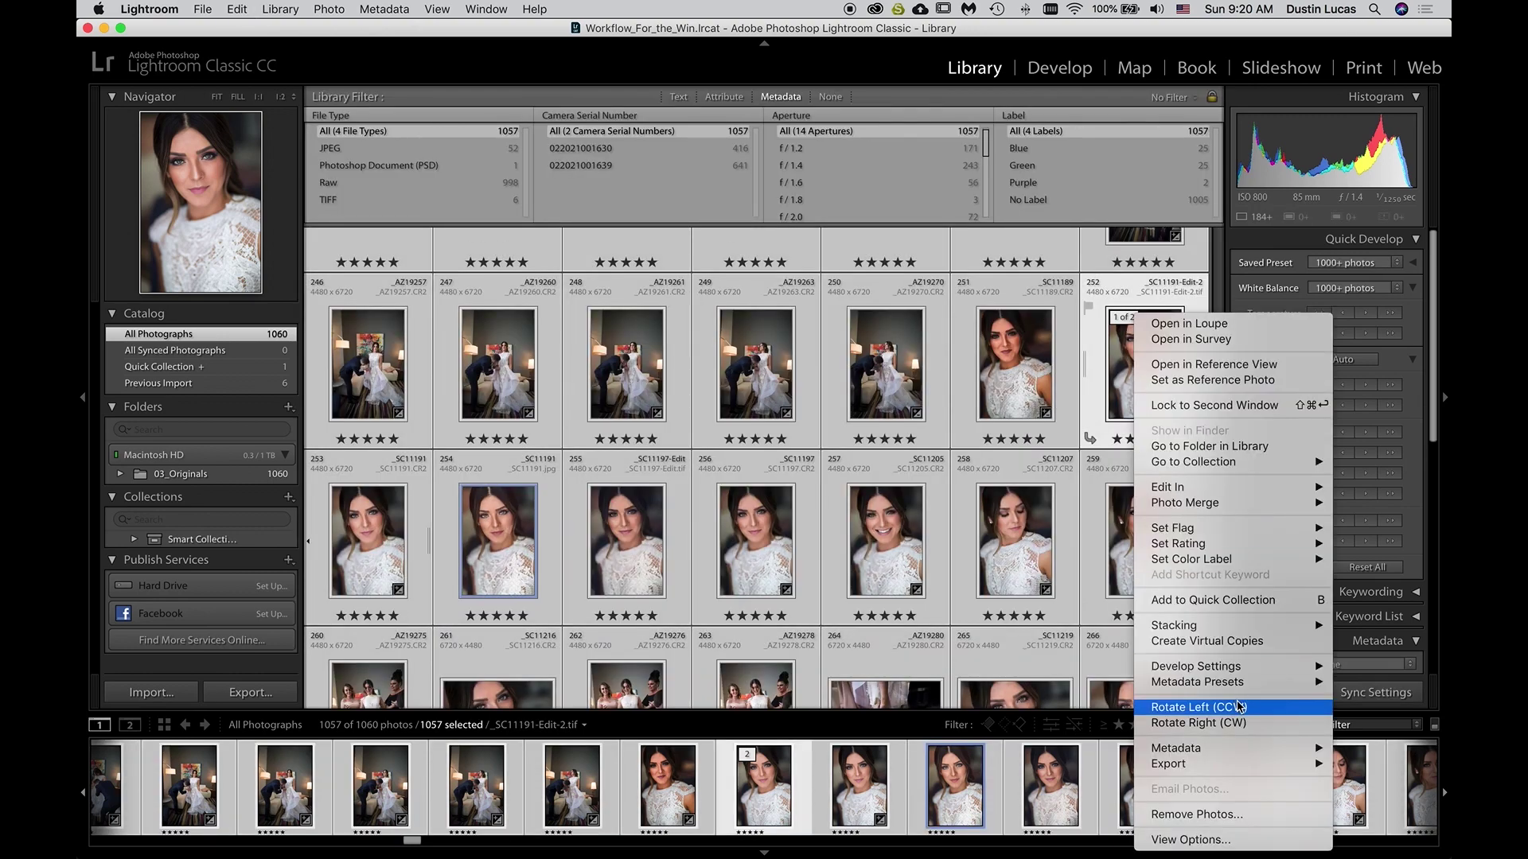
mouse_move(1235, 634)
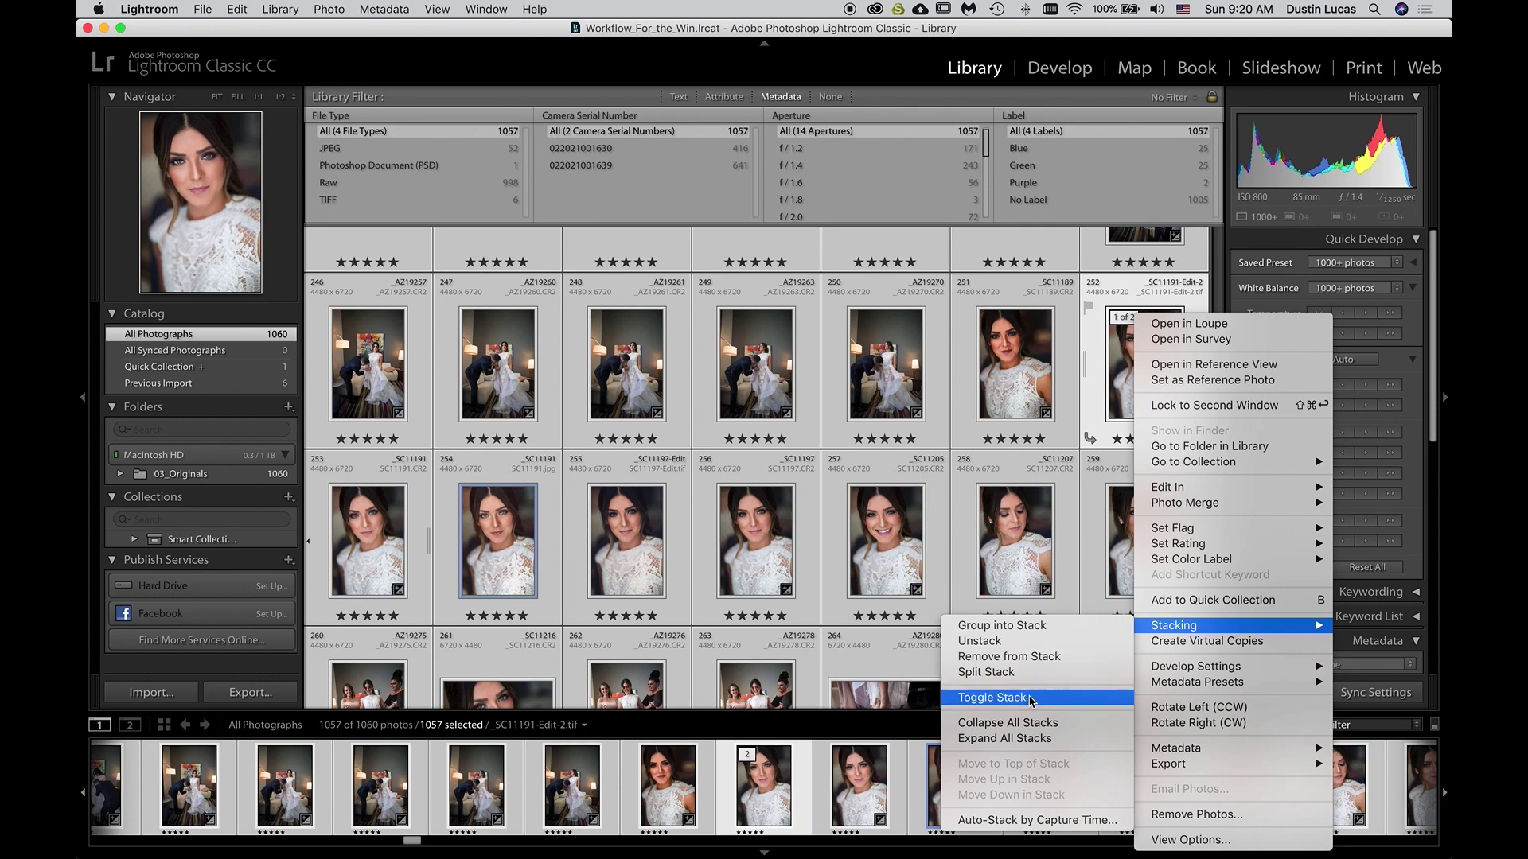
click(1020, 736)
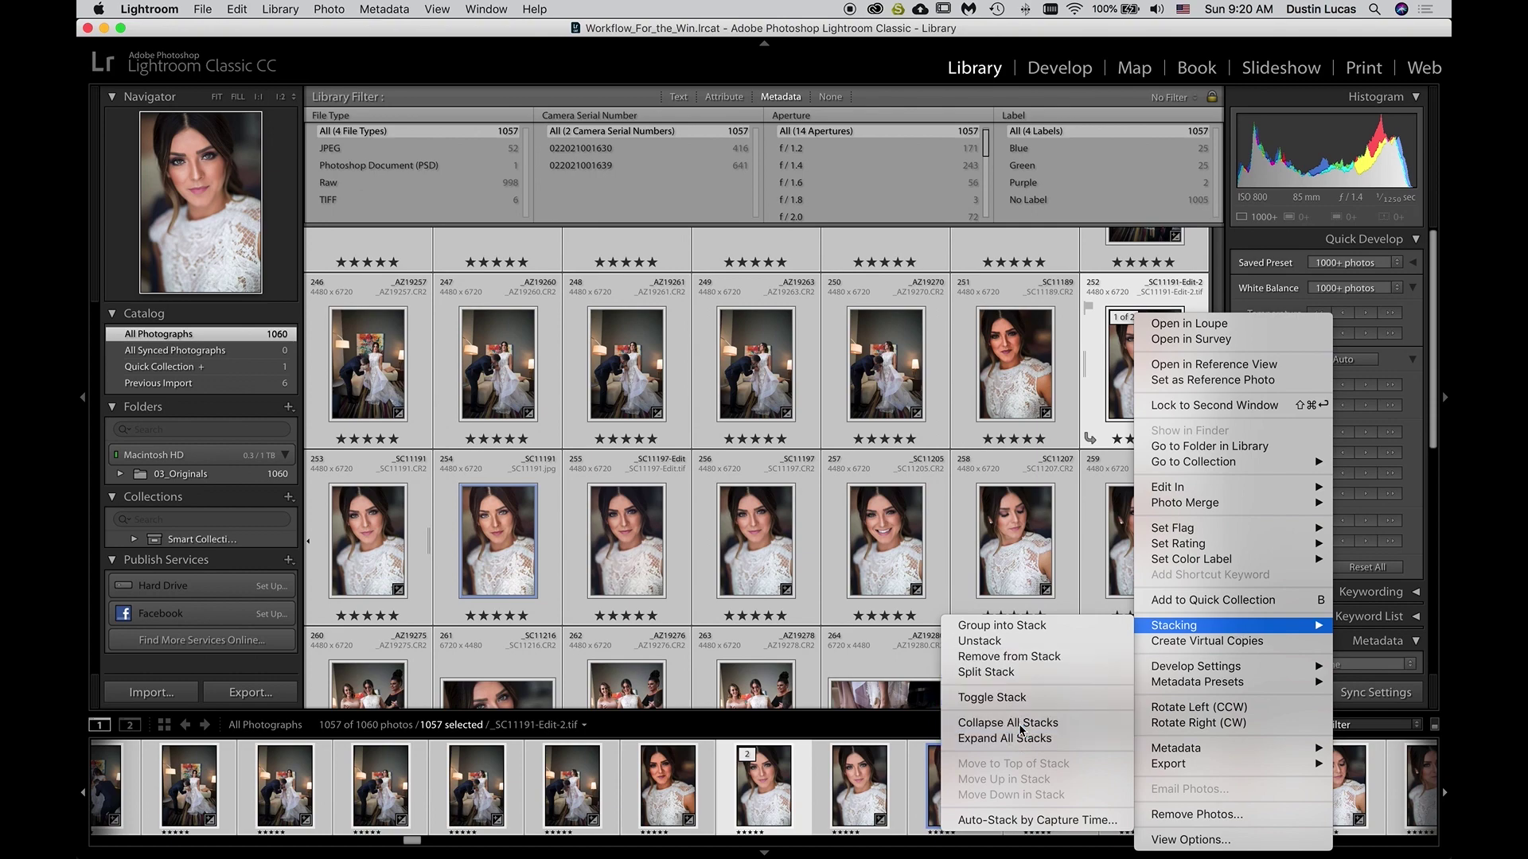
key(super+d)
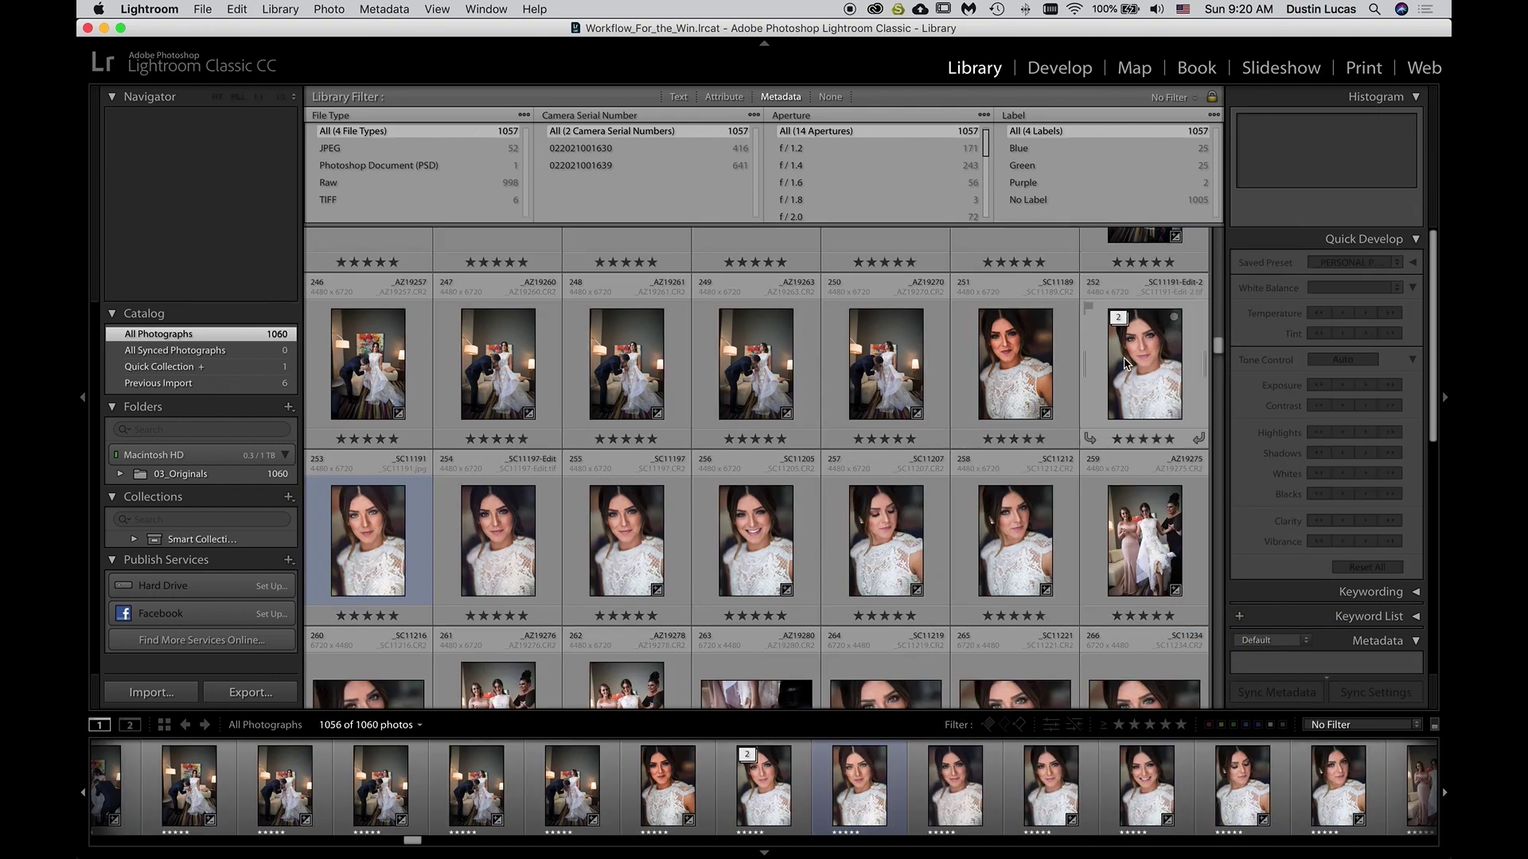
Select _SC11191-Edit-2.tif together with _SC11191.jpg and group them into one stack
double_click(1129, 365)
key(d)
key(g)
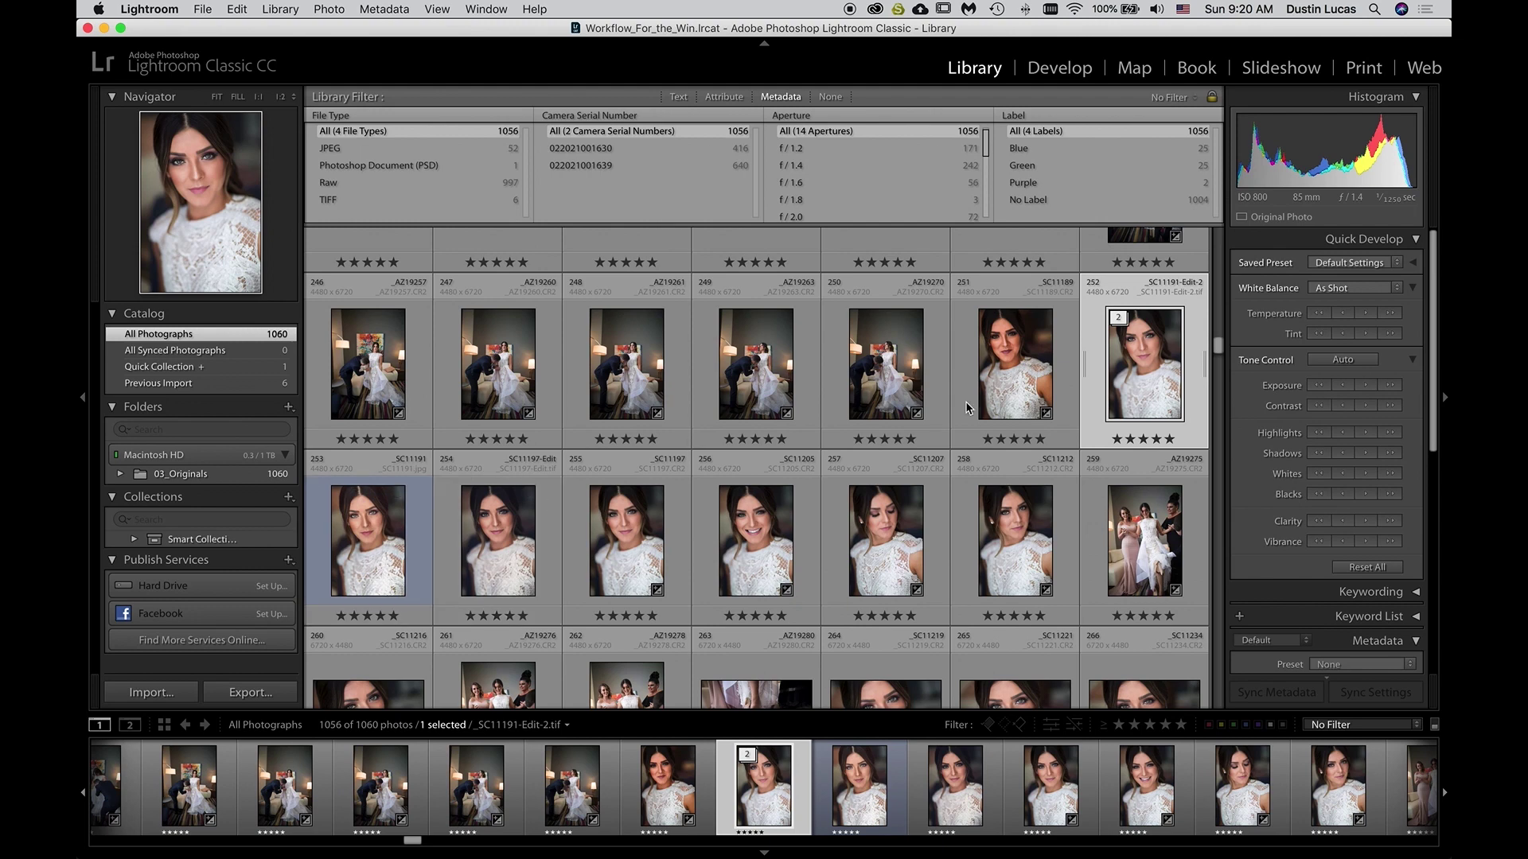
right_click(358, 527)
mouse_move(513, 768)
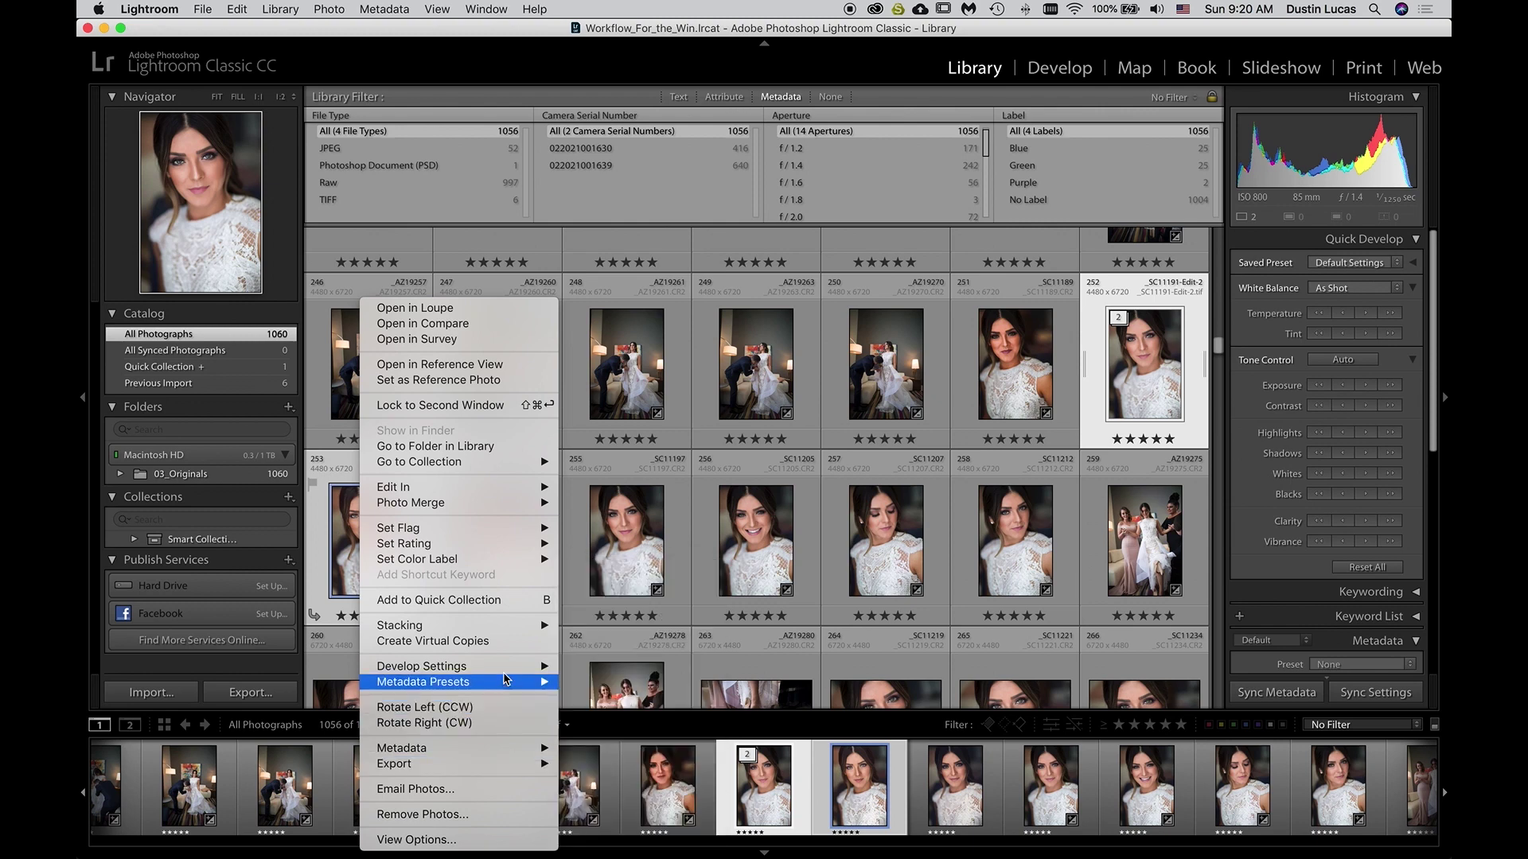
mouse_move(502, 631)
click(586, 628)
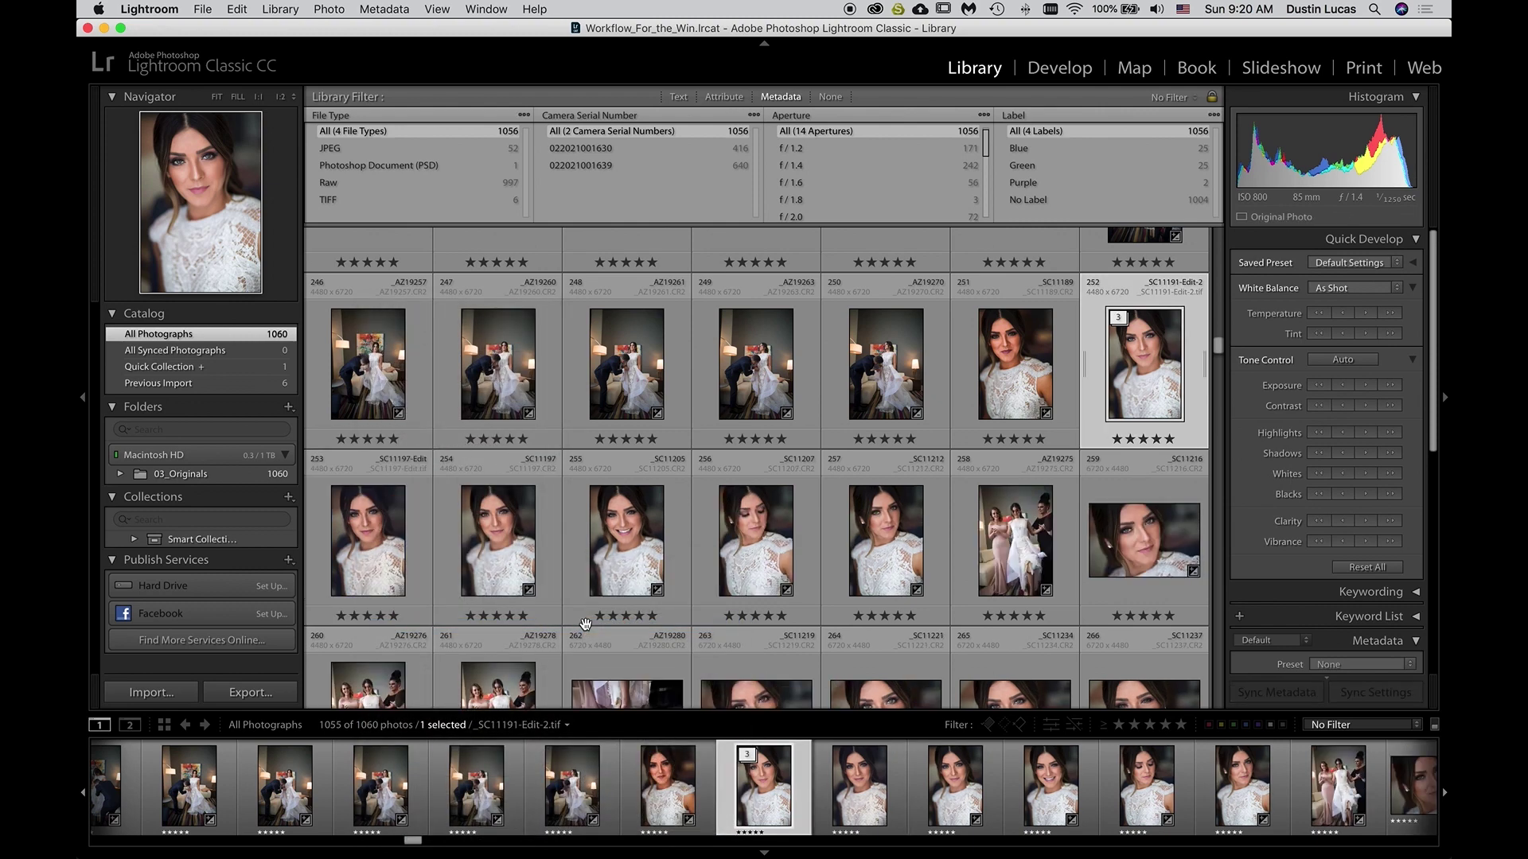
Expand the _SC11191-Edit-2.tif stack and view _SC11191.jpg and the edited TIFF in Loupe view
click(1206, 369)
double_click(515, 581)
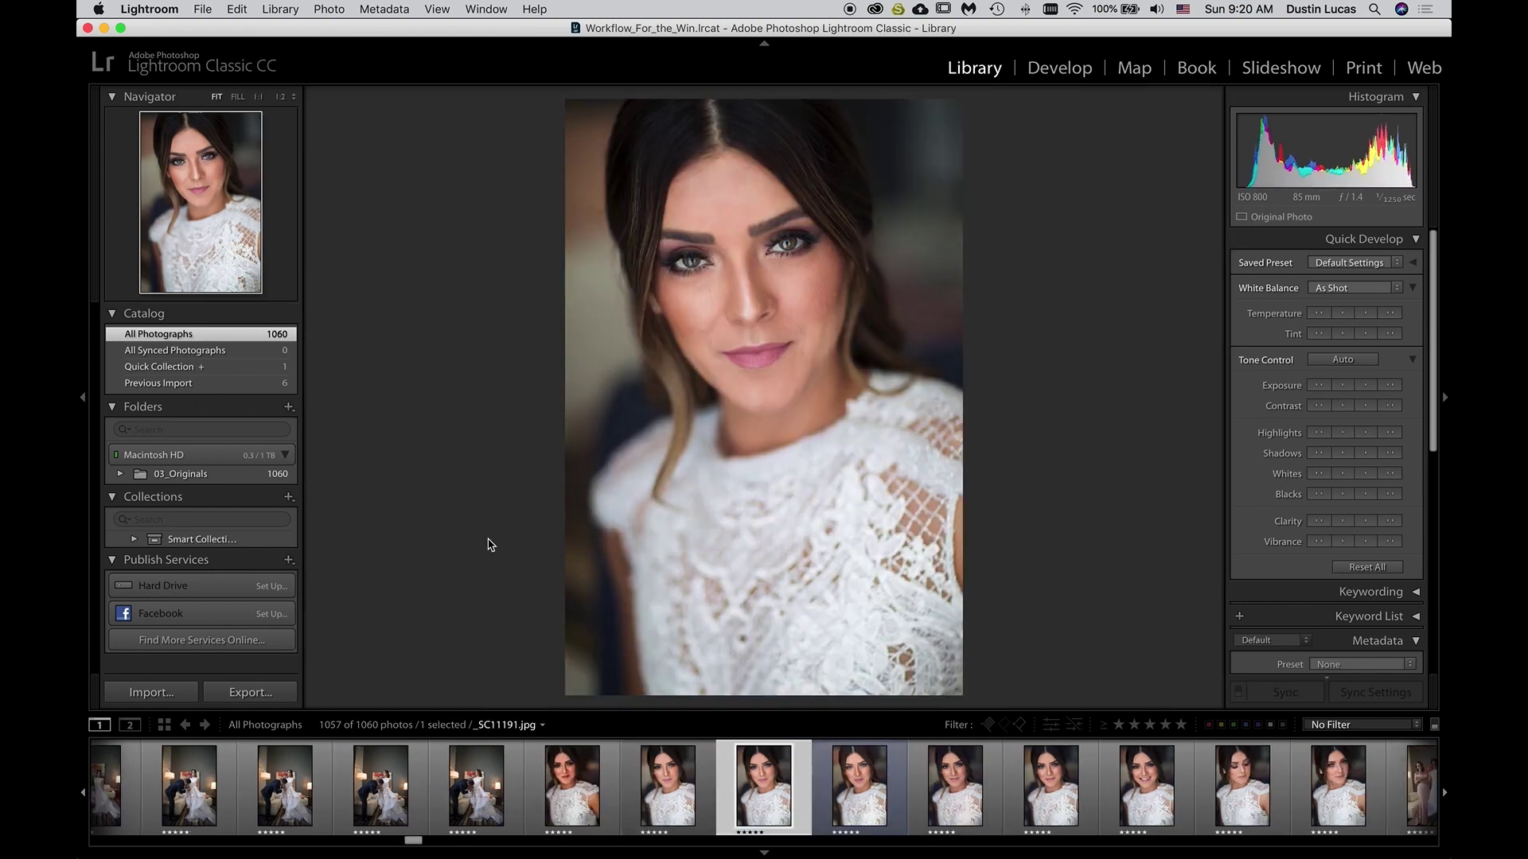
key(Right)
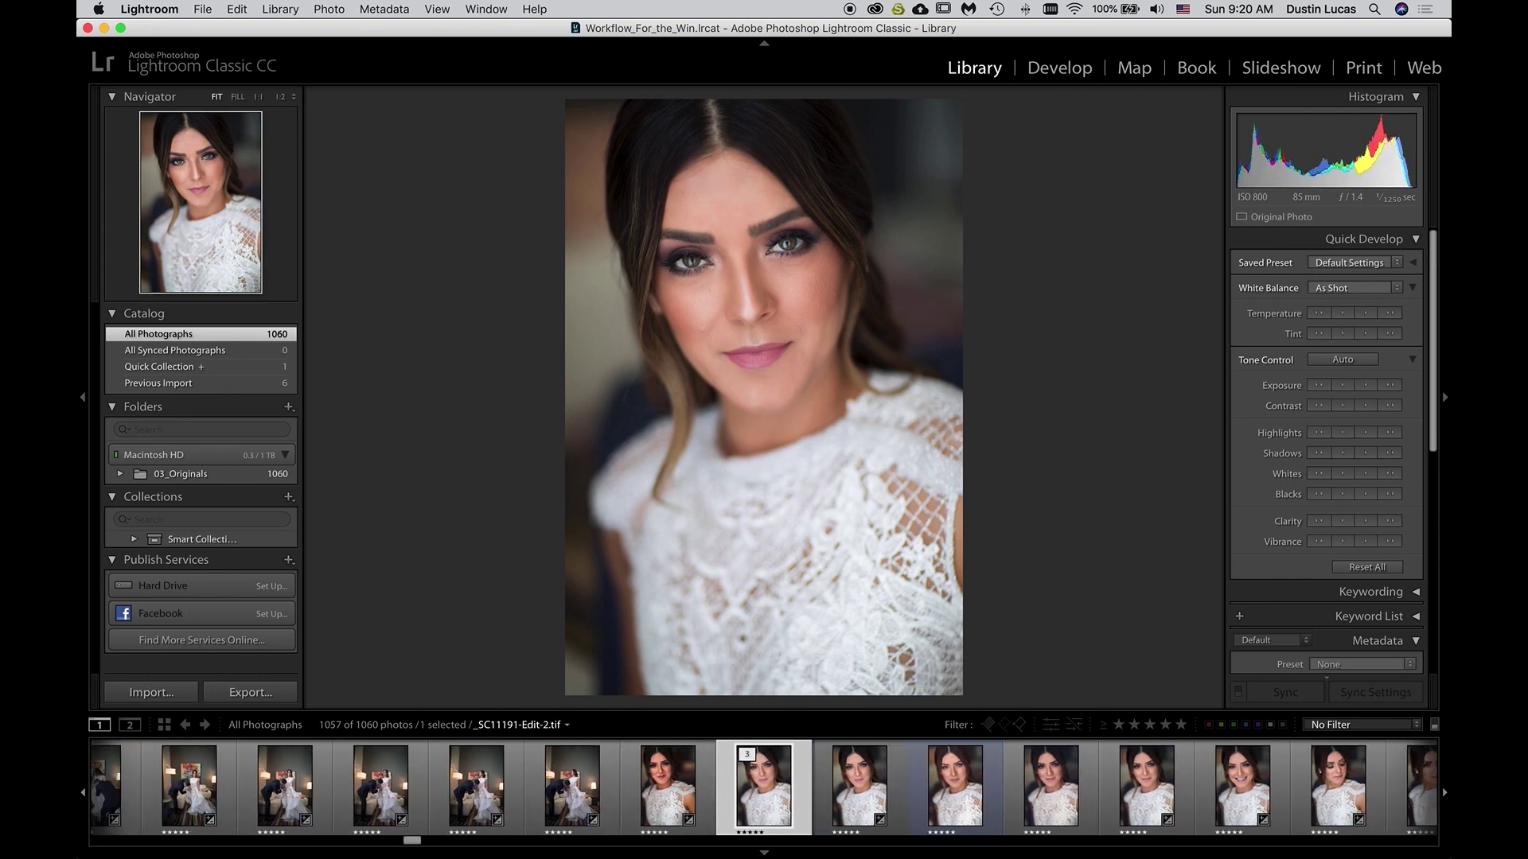
Compare the original, JPEG and edited TIFF versions of _SC11191 zoomed in on the face, and return to the grid
key(z)
key(Right)
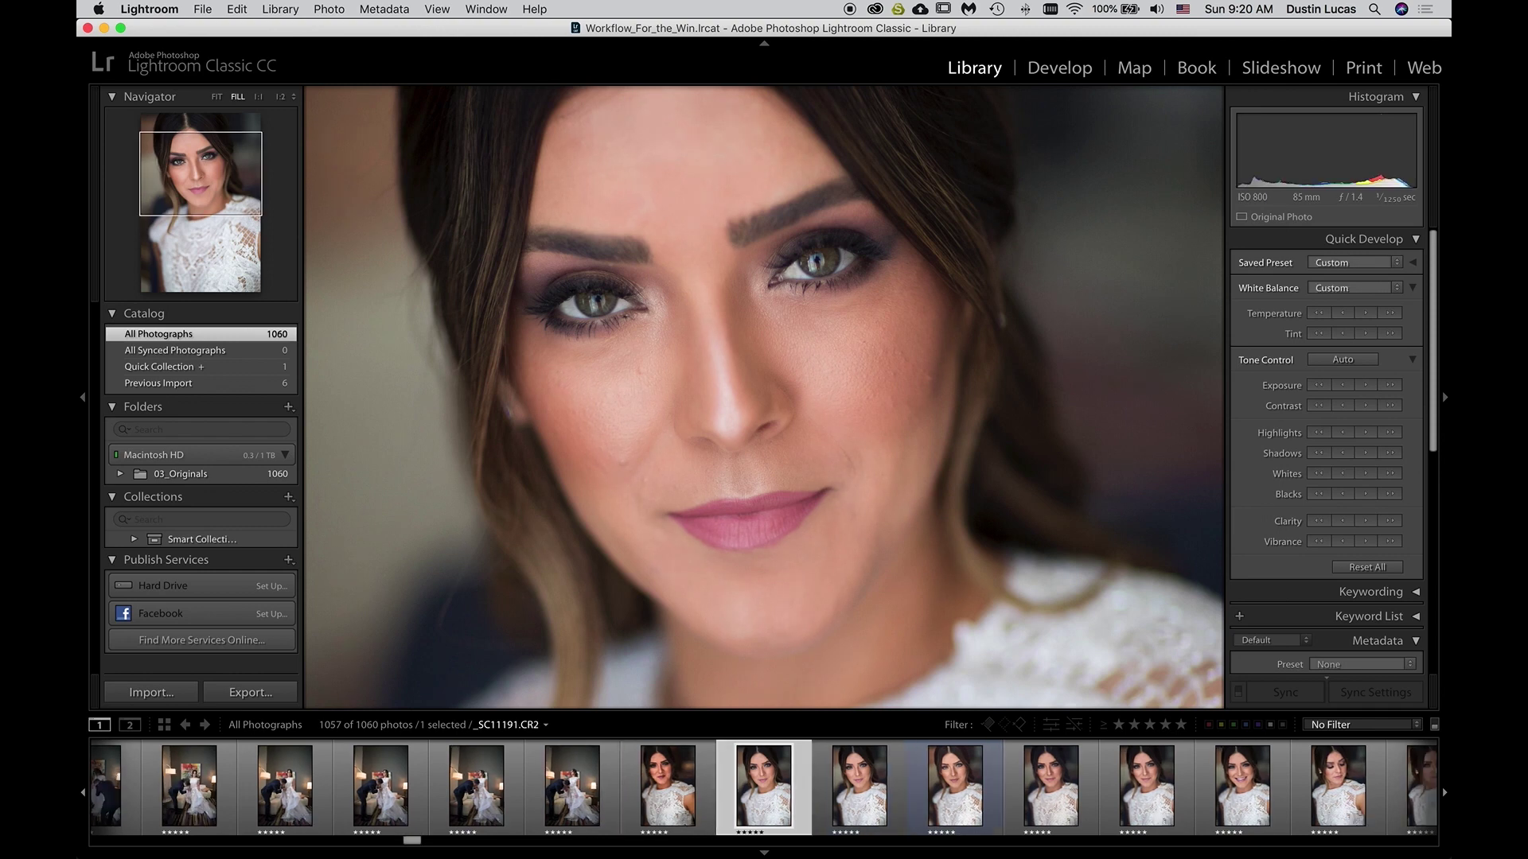
key(Right)
key(Left)
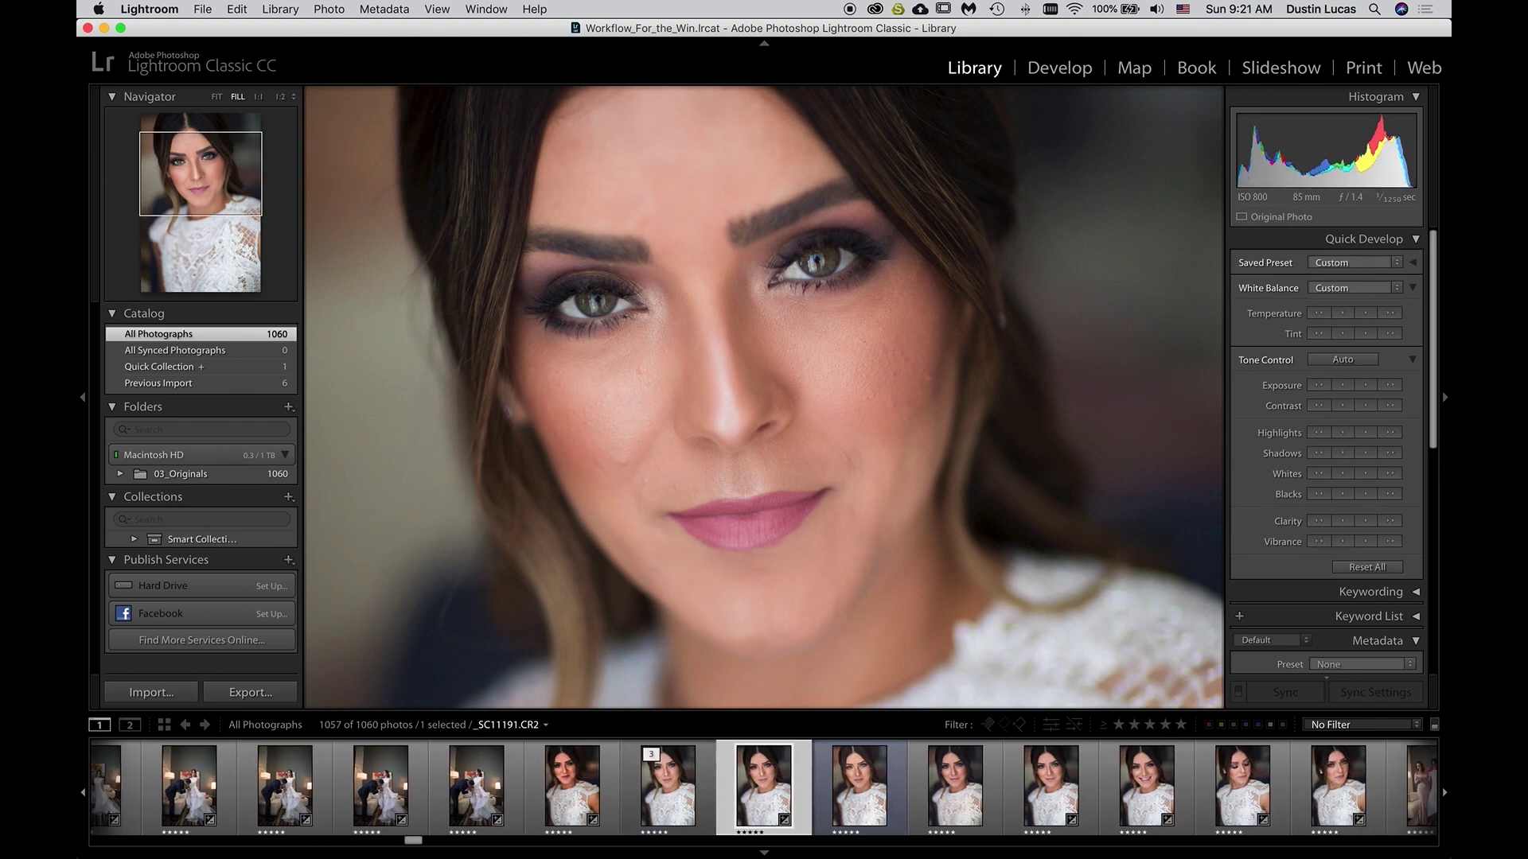
key(Right)
key(Left)
key(Left)
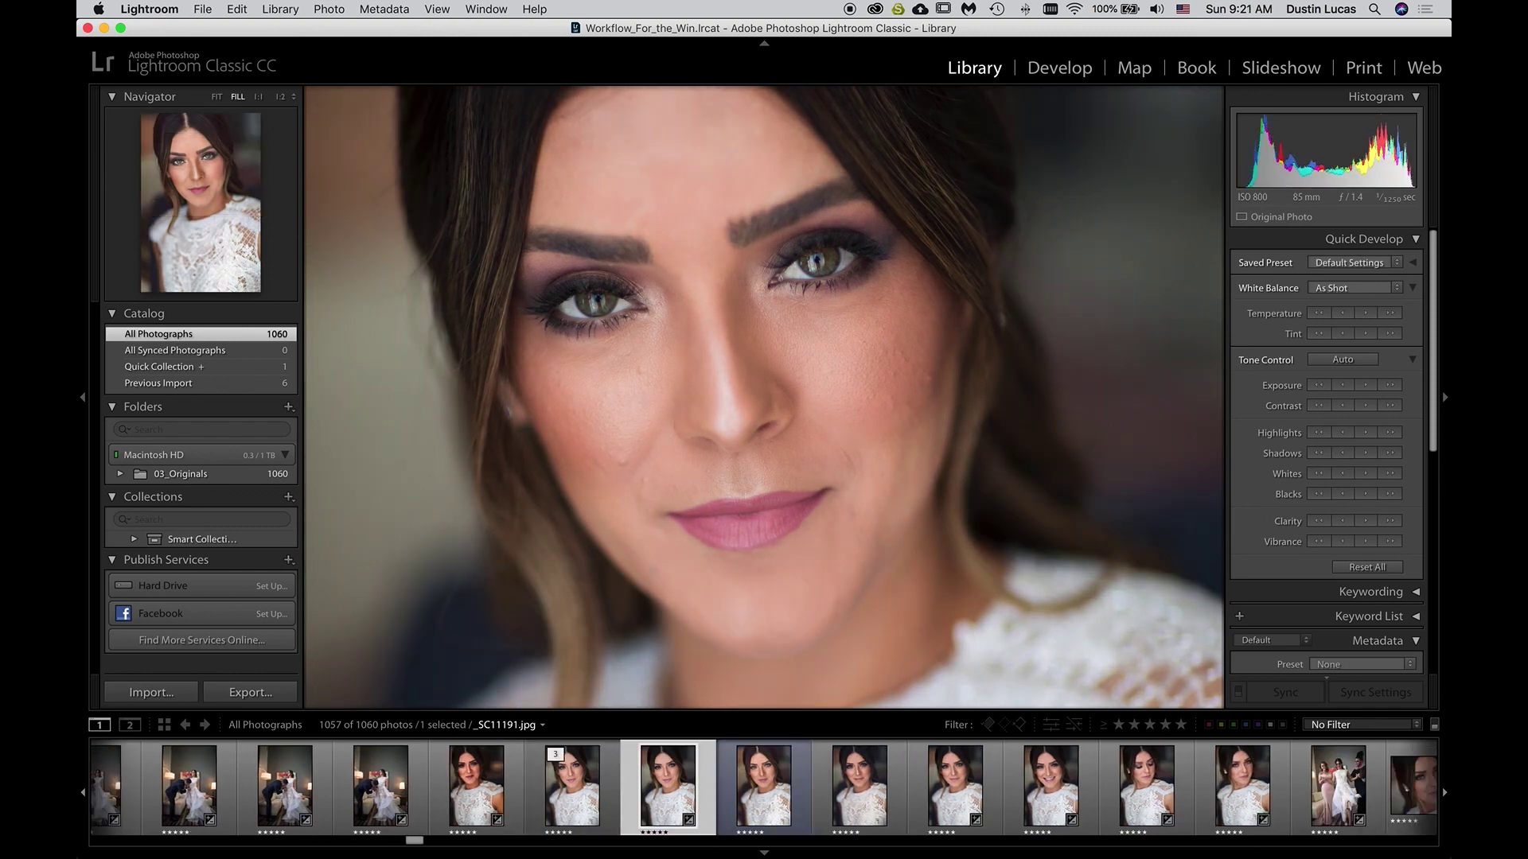
key(super+minus)
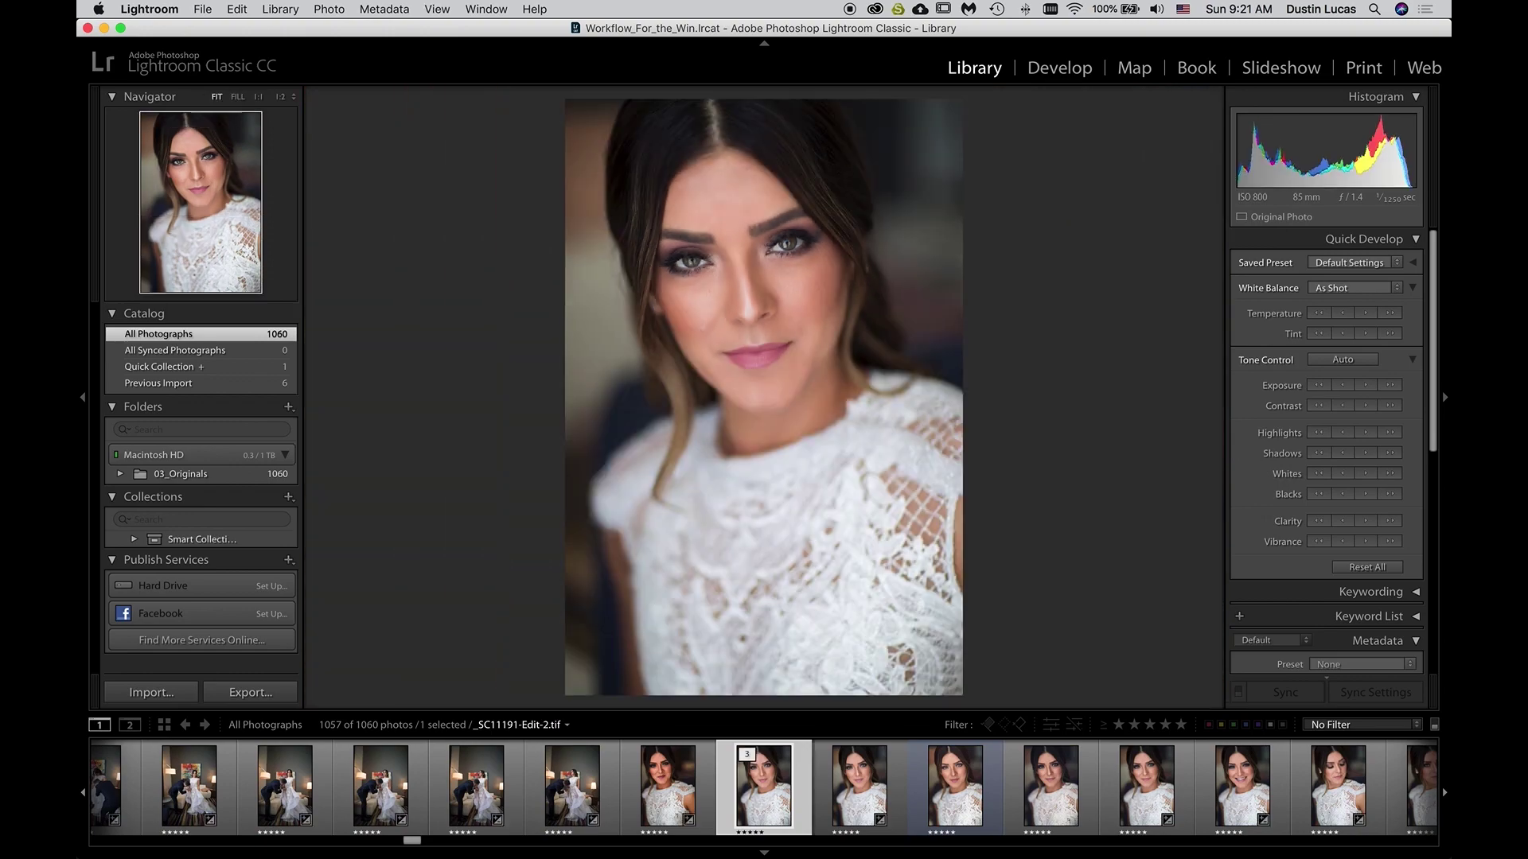
key(g)
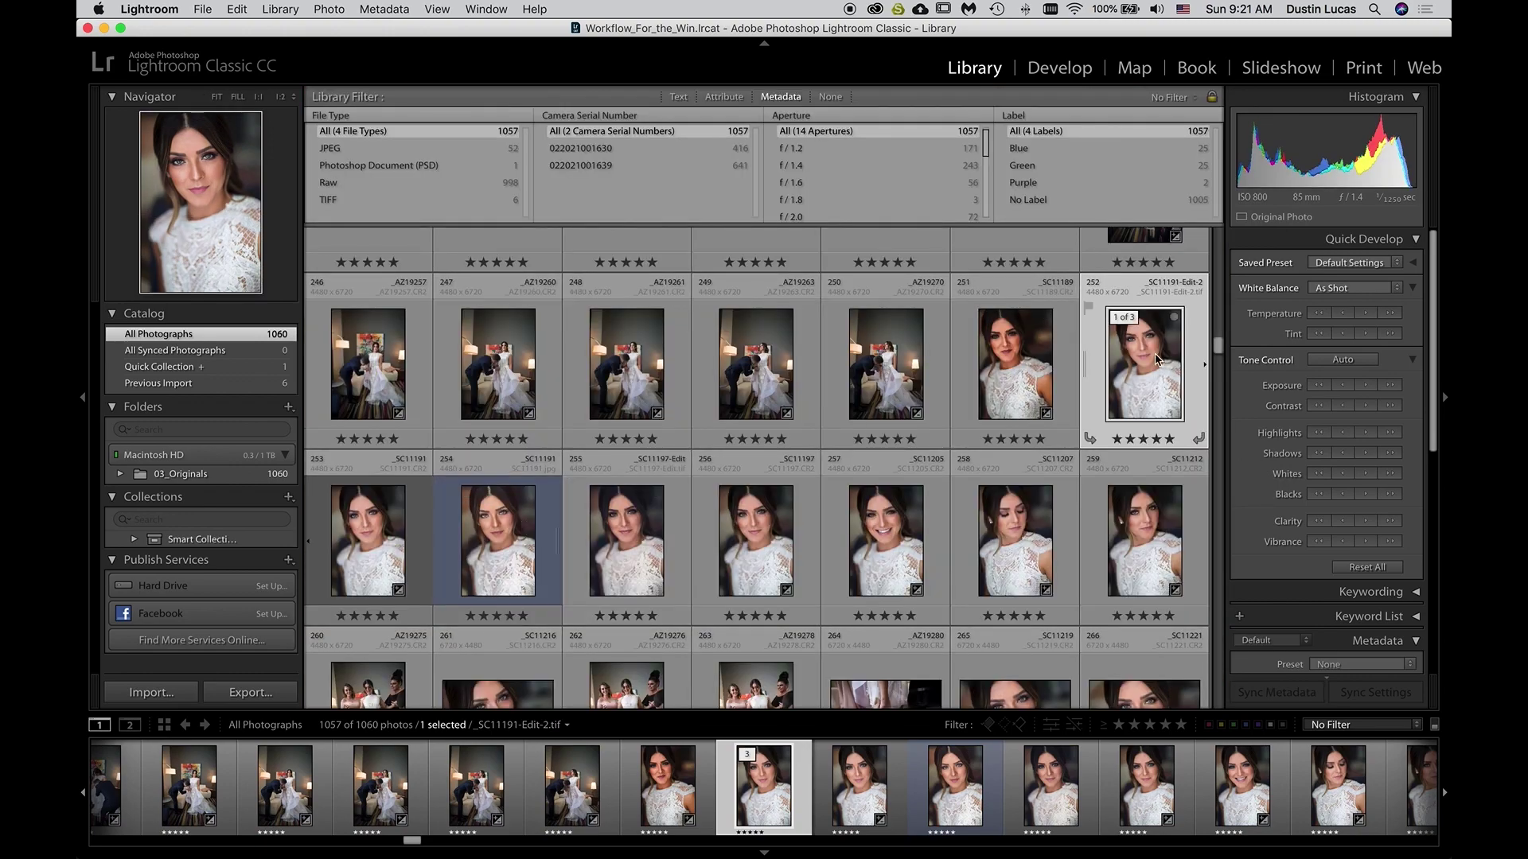
shift+click(498, 525)
right_click(509, 525)
key(Escape)
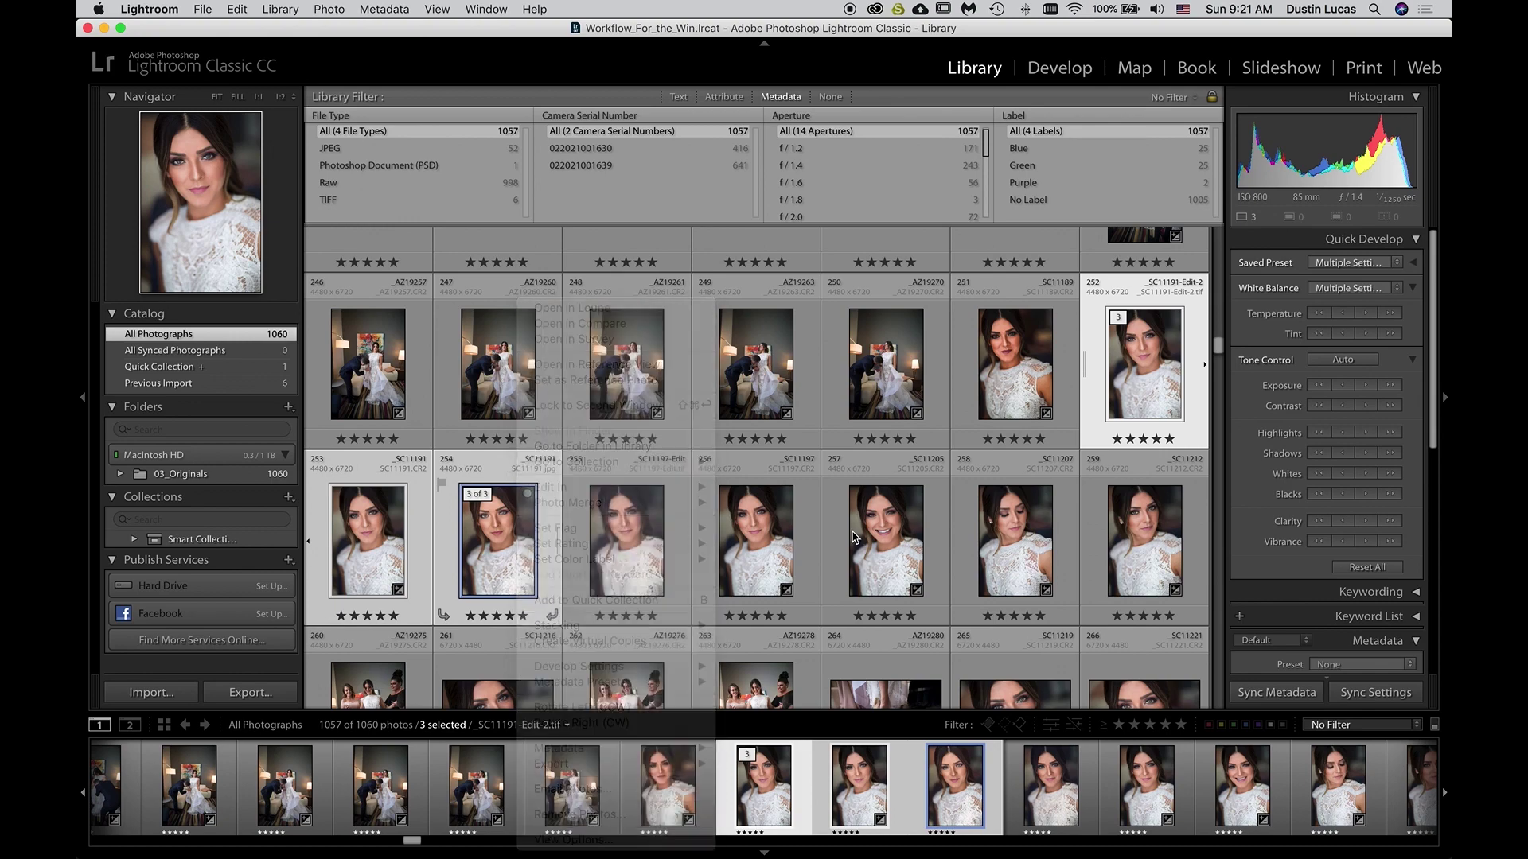
Select every photo in the grid, collapse all stacks, and deselect everything
key(super+a)
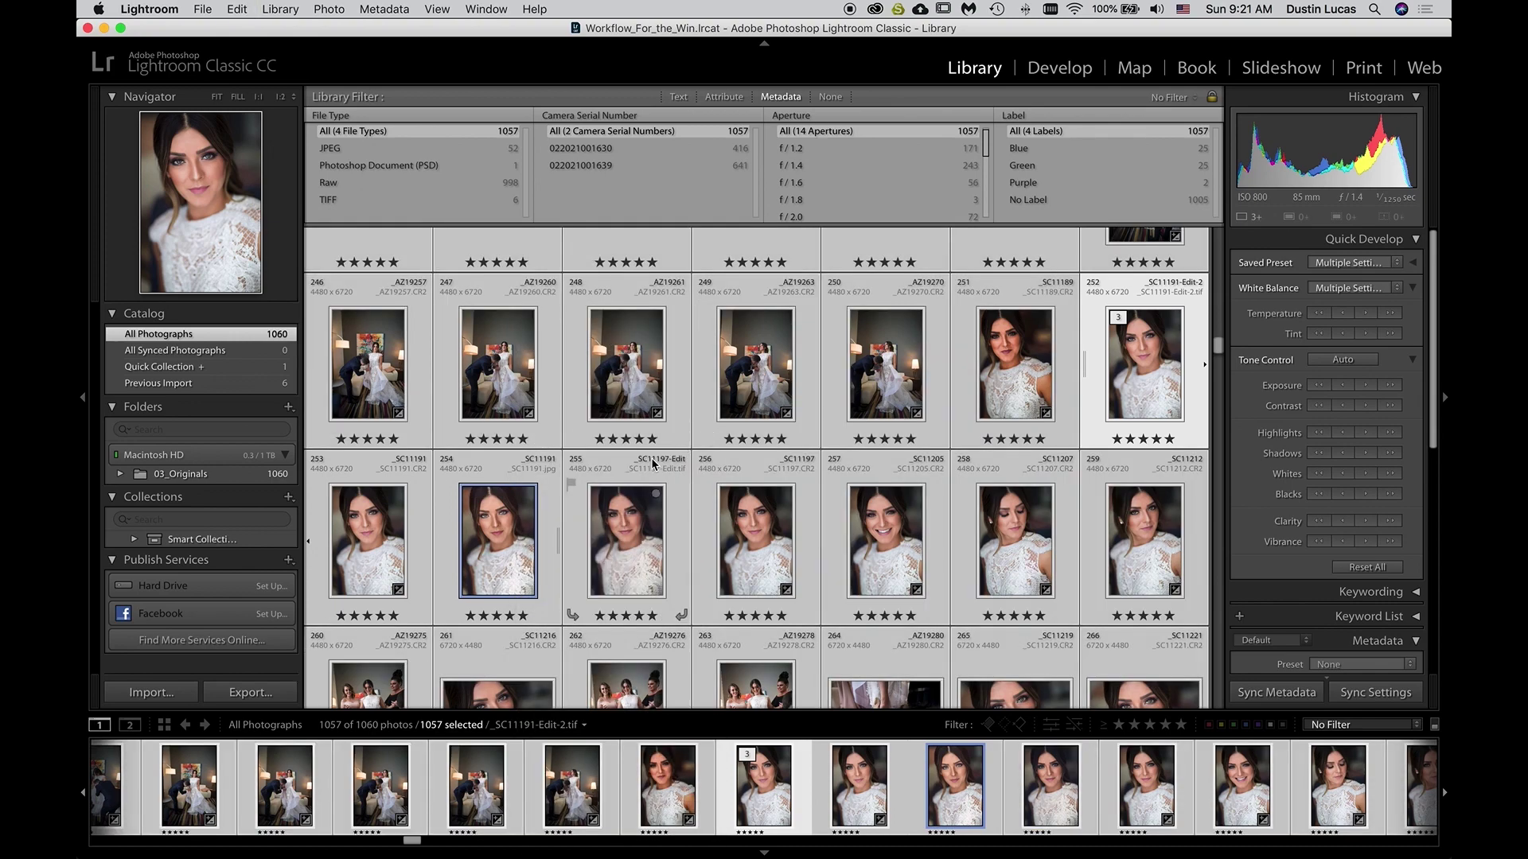
right_click(673, 400)
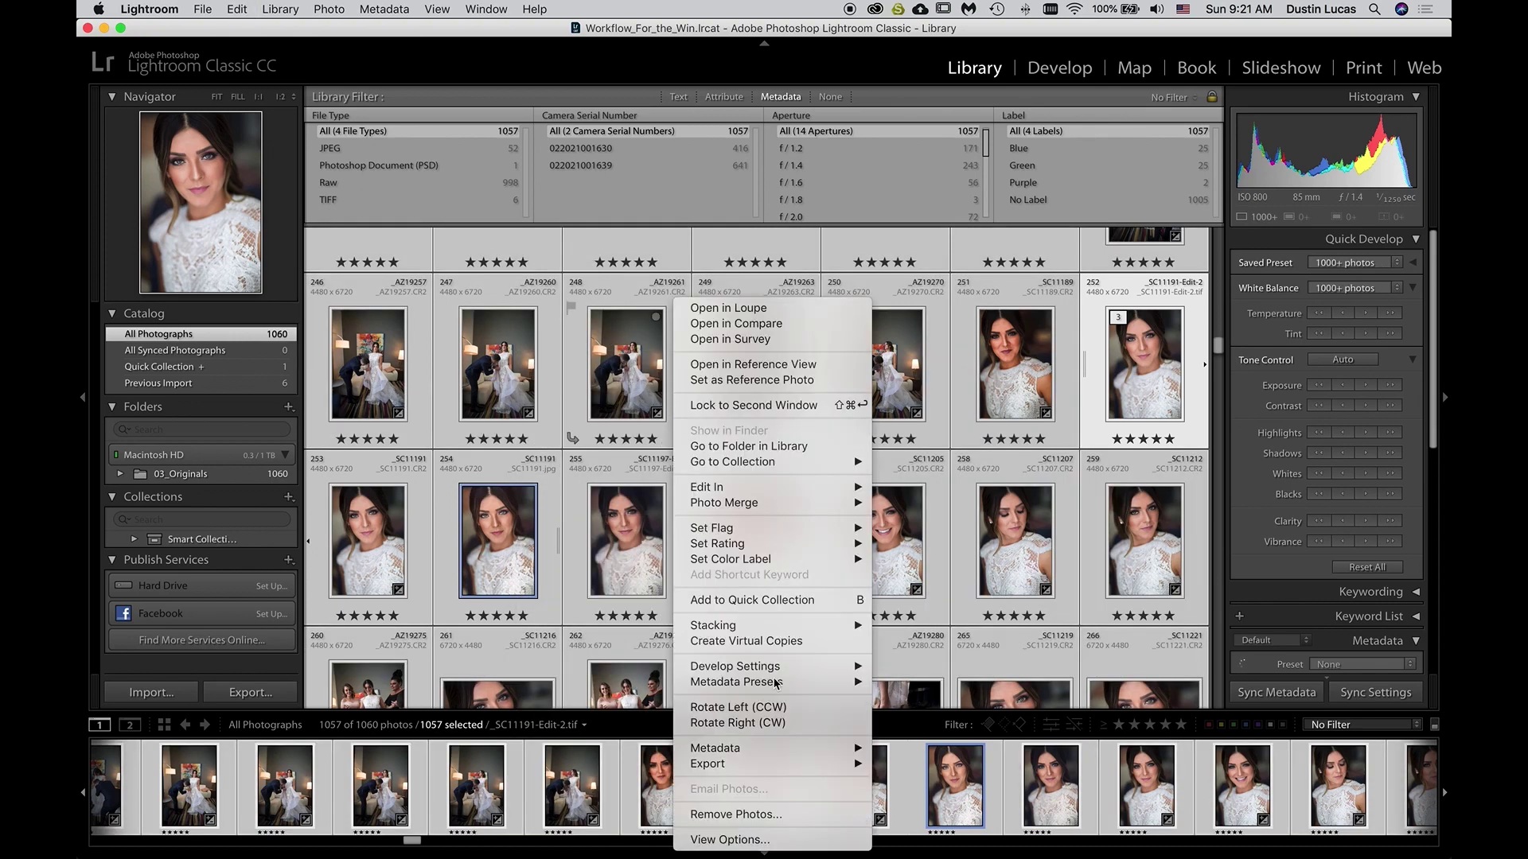
mouse_move(788, 628)
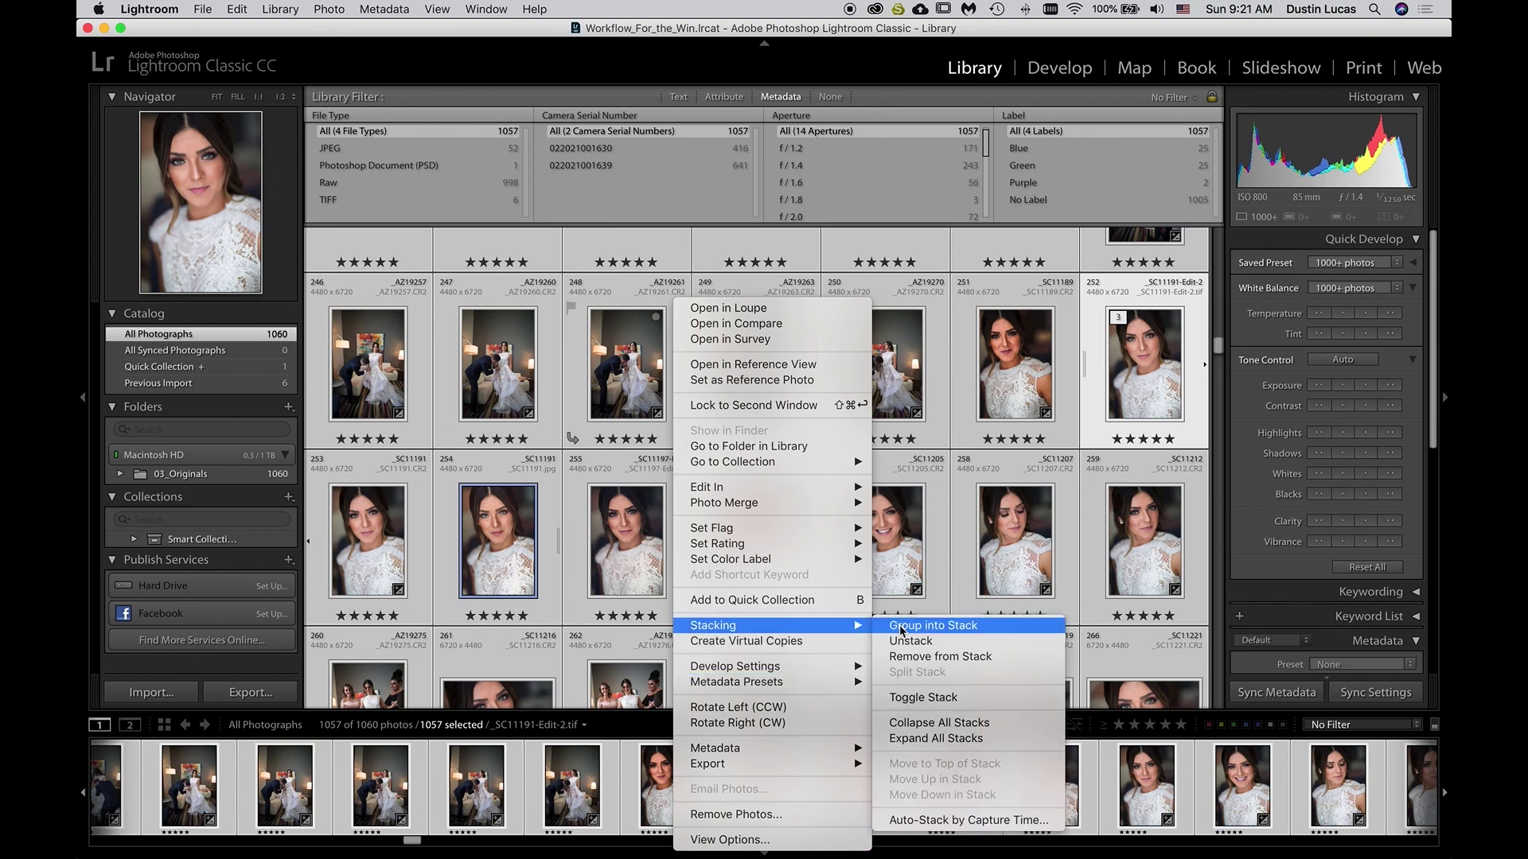
click(946, 740)
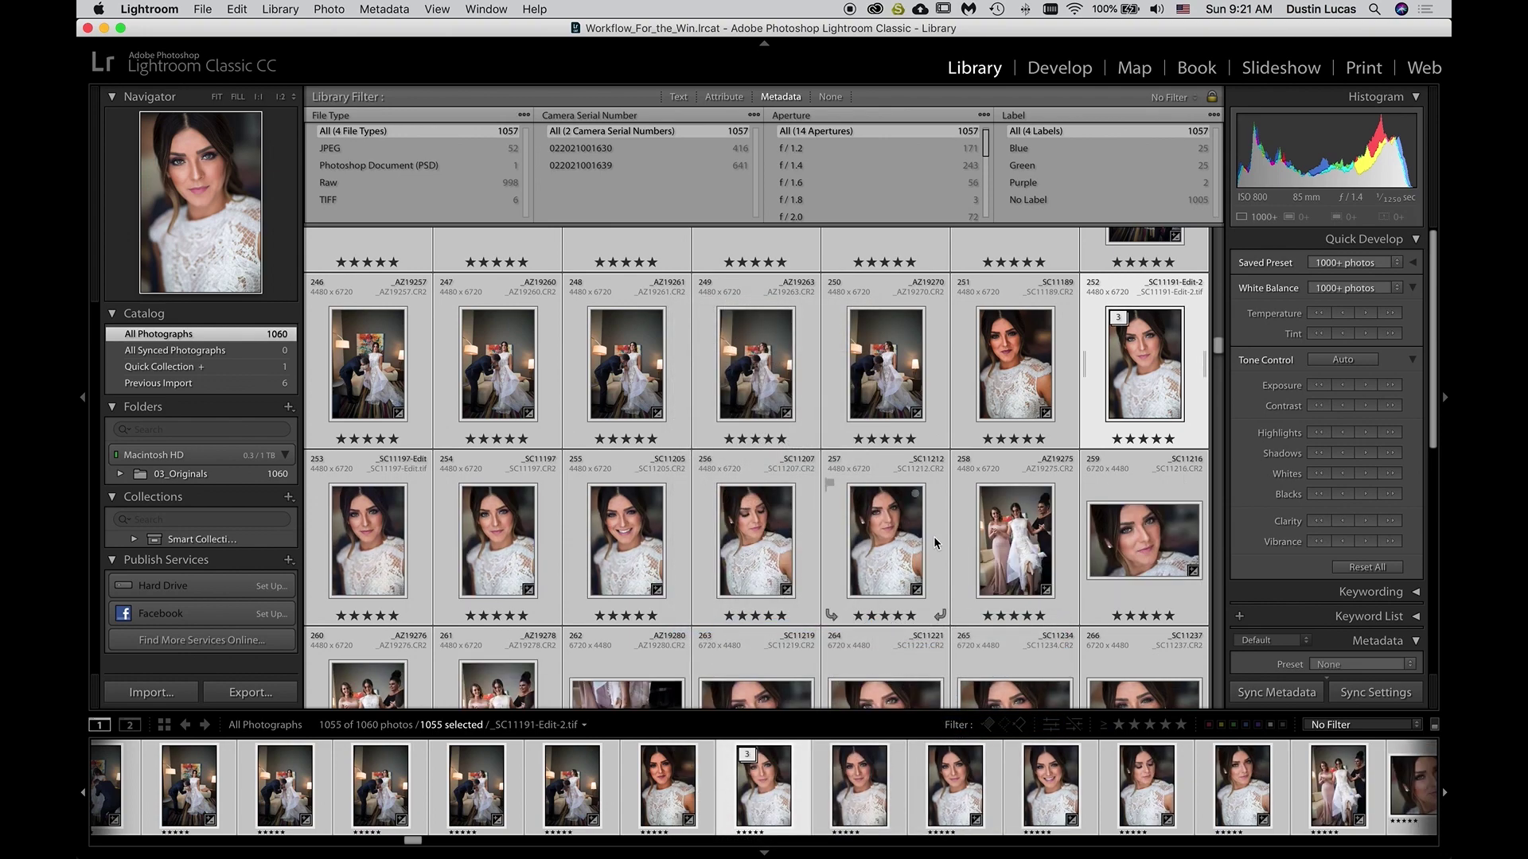
key(super+d)
Review the Stack With Original option in the External Editing preferences and close the preferences
key(super+comma)
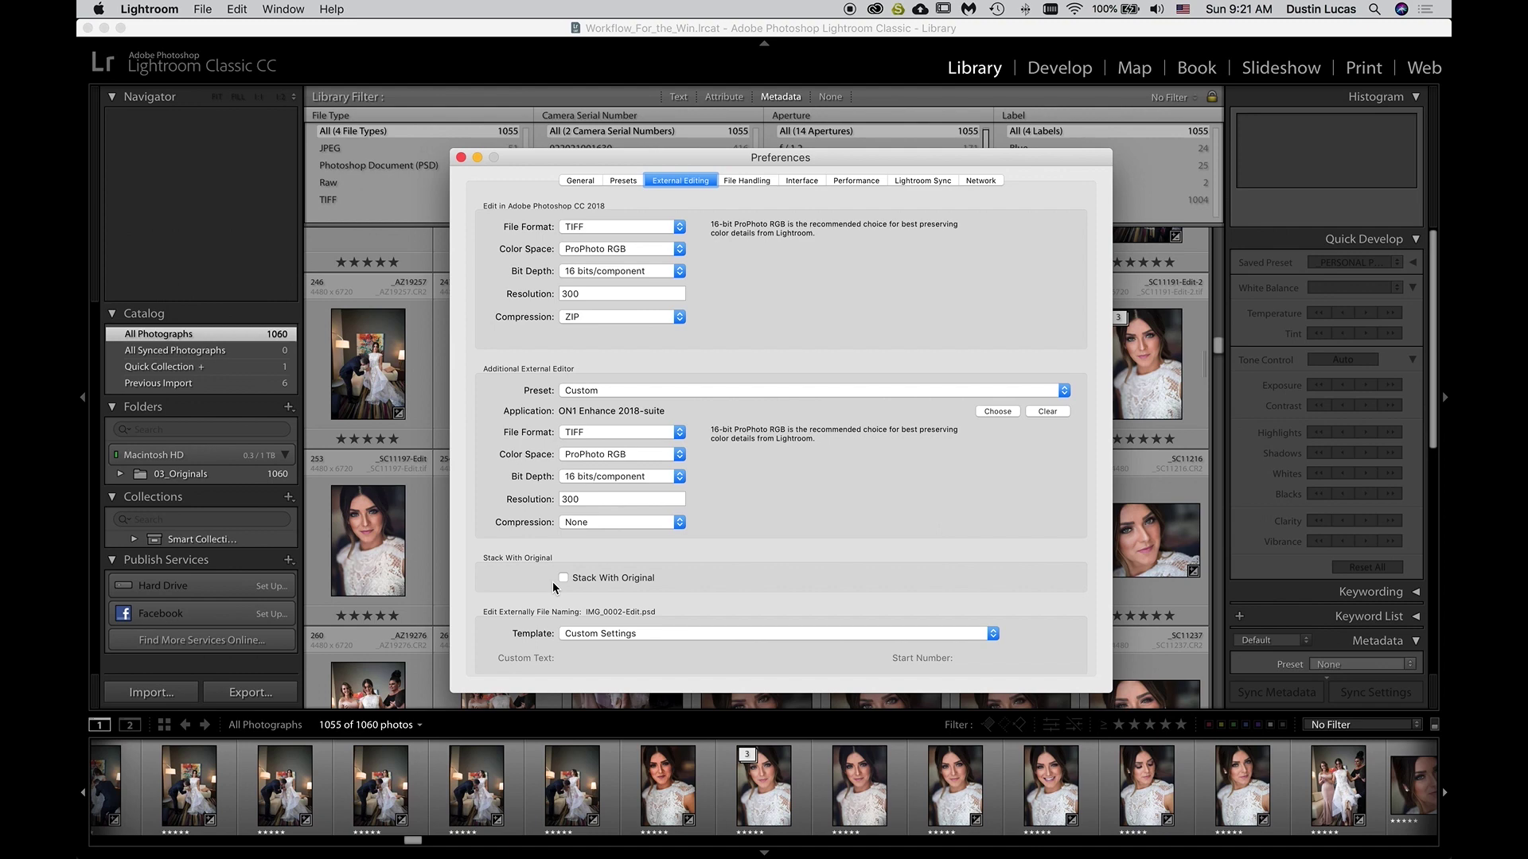
key(super+Tab)
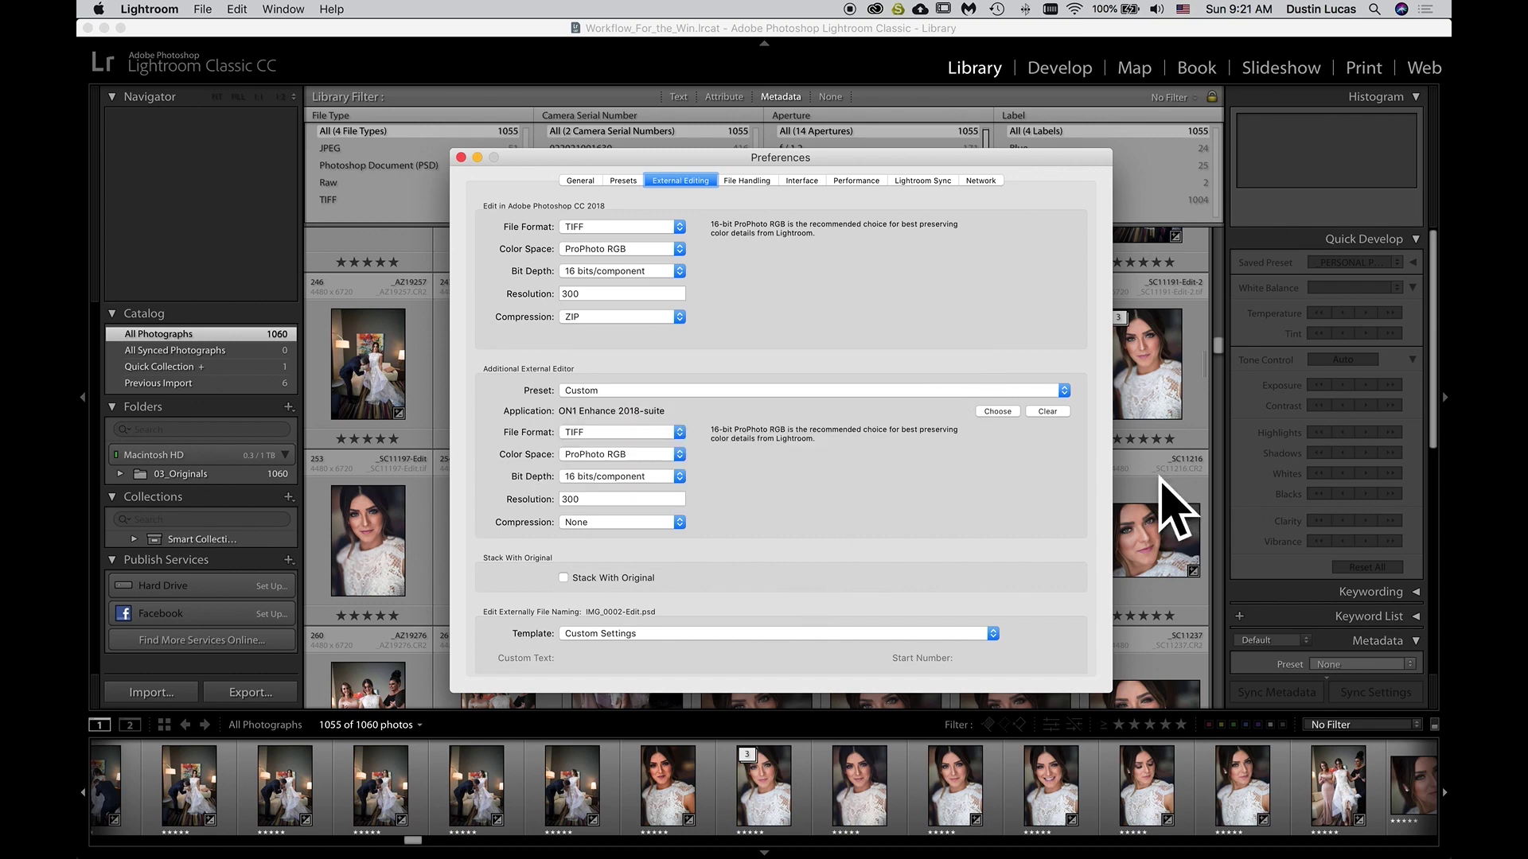
key(super+w)
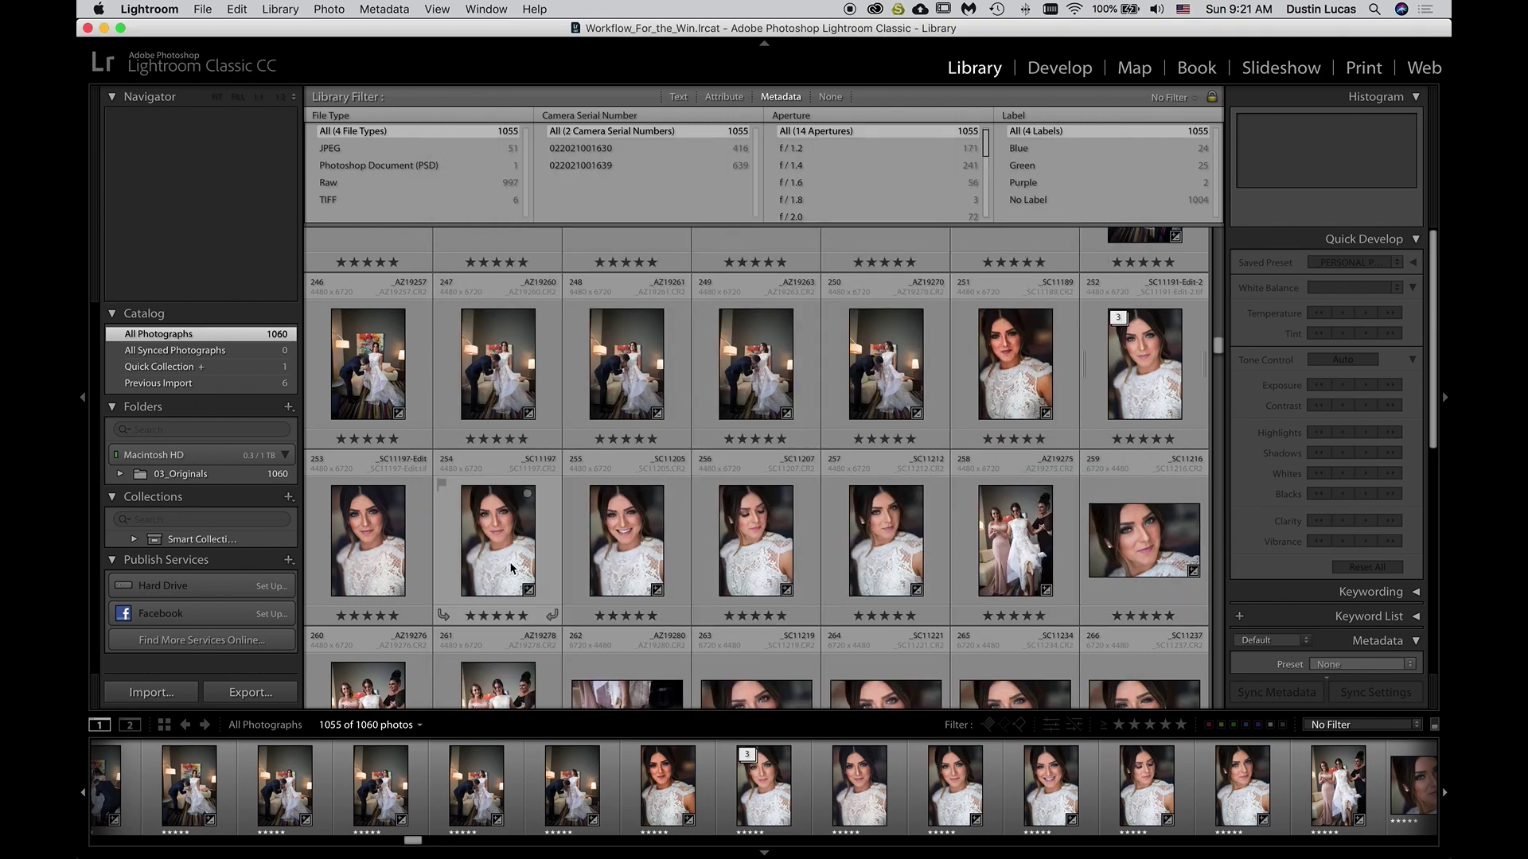
View _AZ19270.CR2 in the Develop module and return to the Library grid
key(d)
click(571, 783)
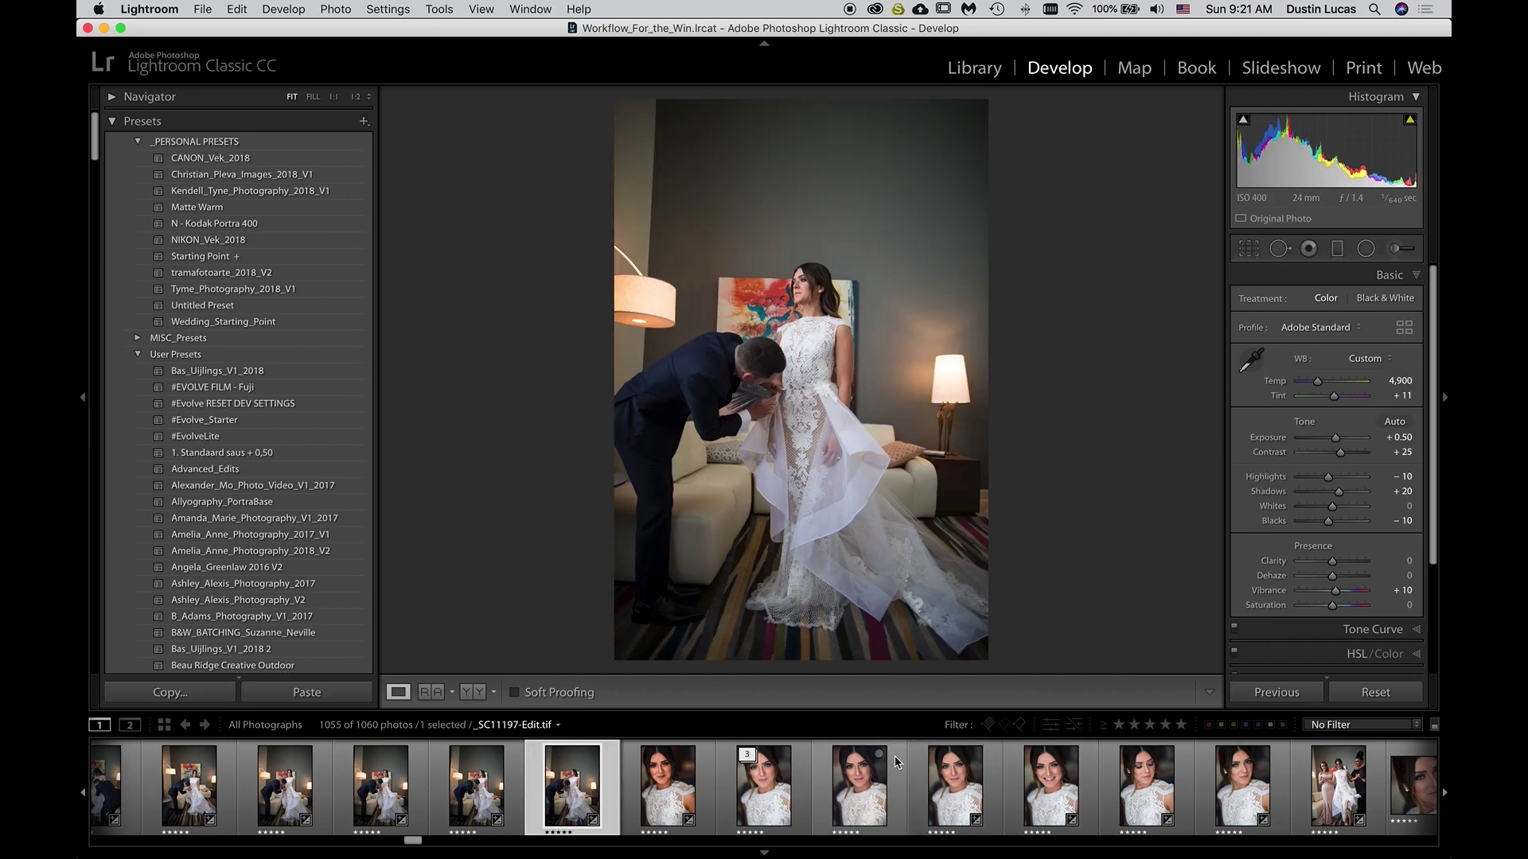
key(g)
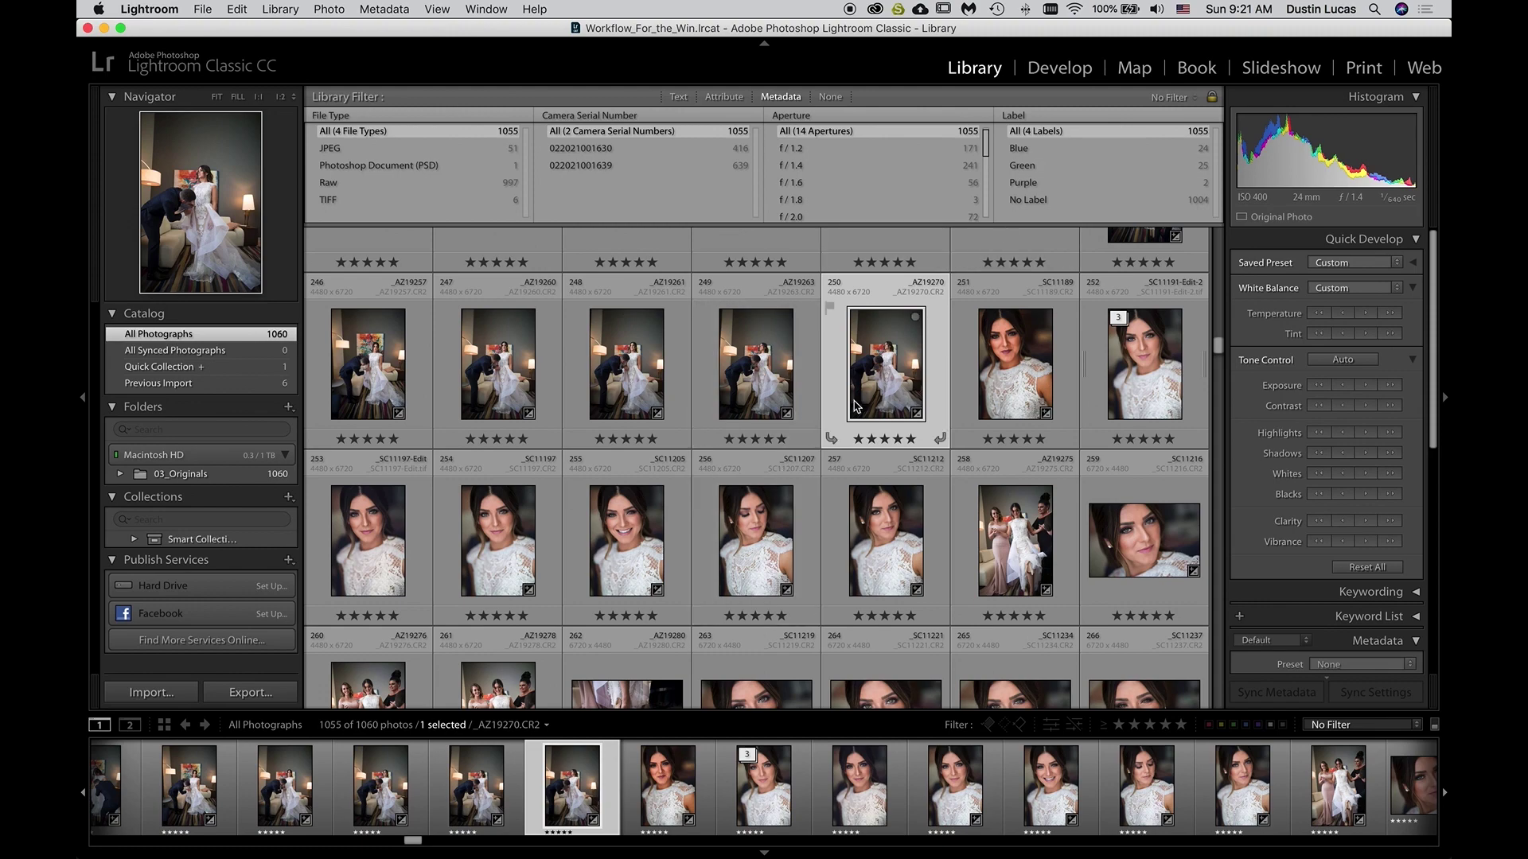
scroll(855, 405, down, 1)
scroll(855, 405, up, 5)
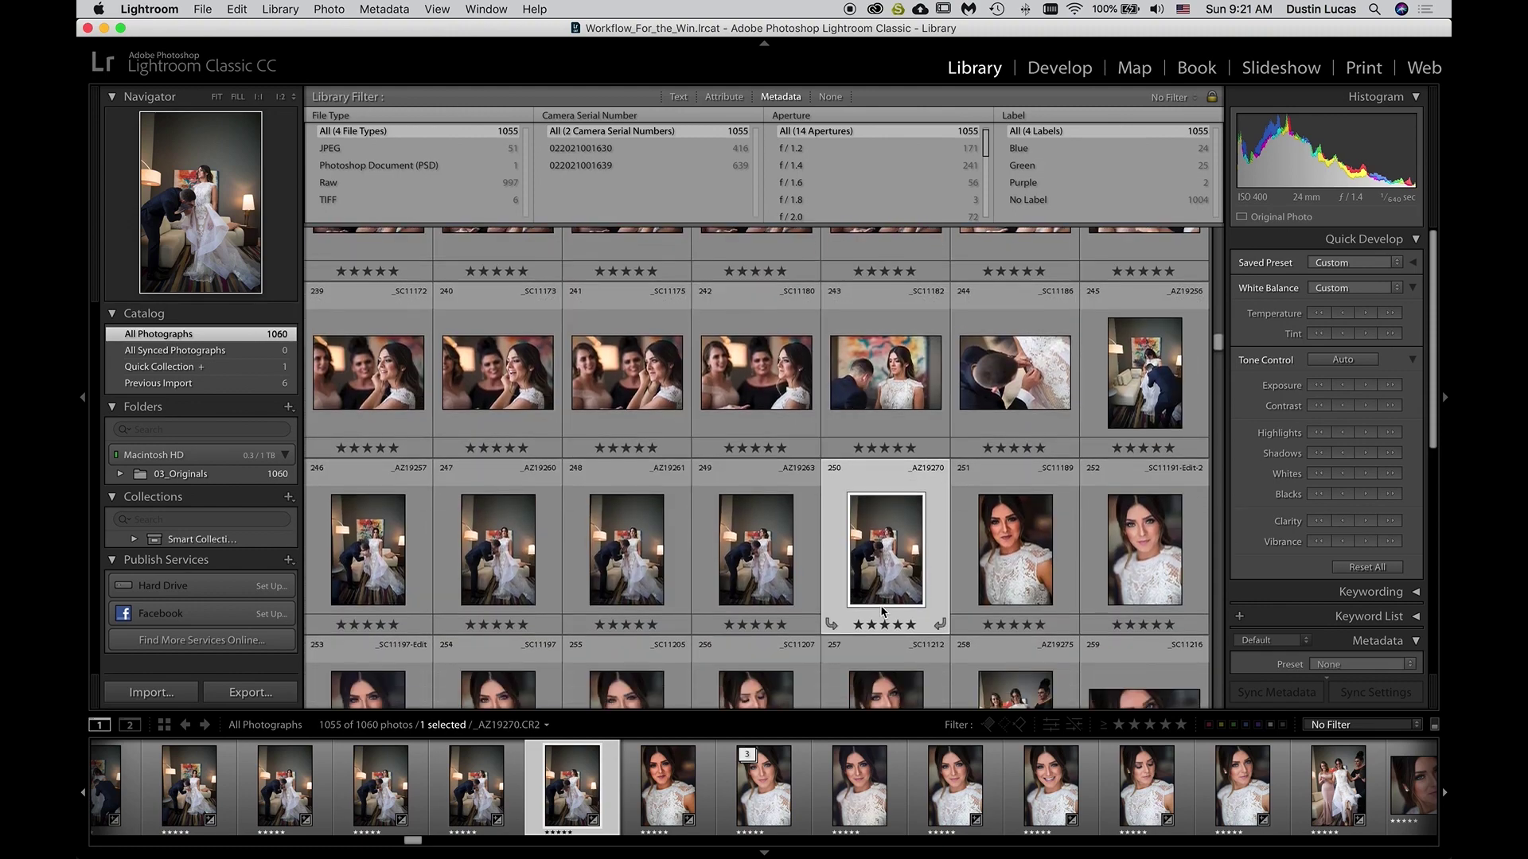
shift+click(392, 567)
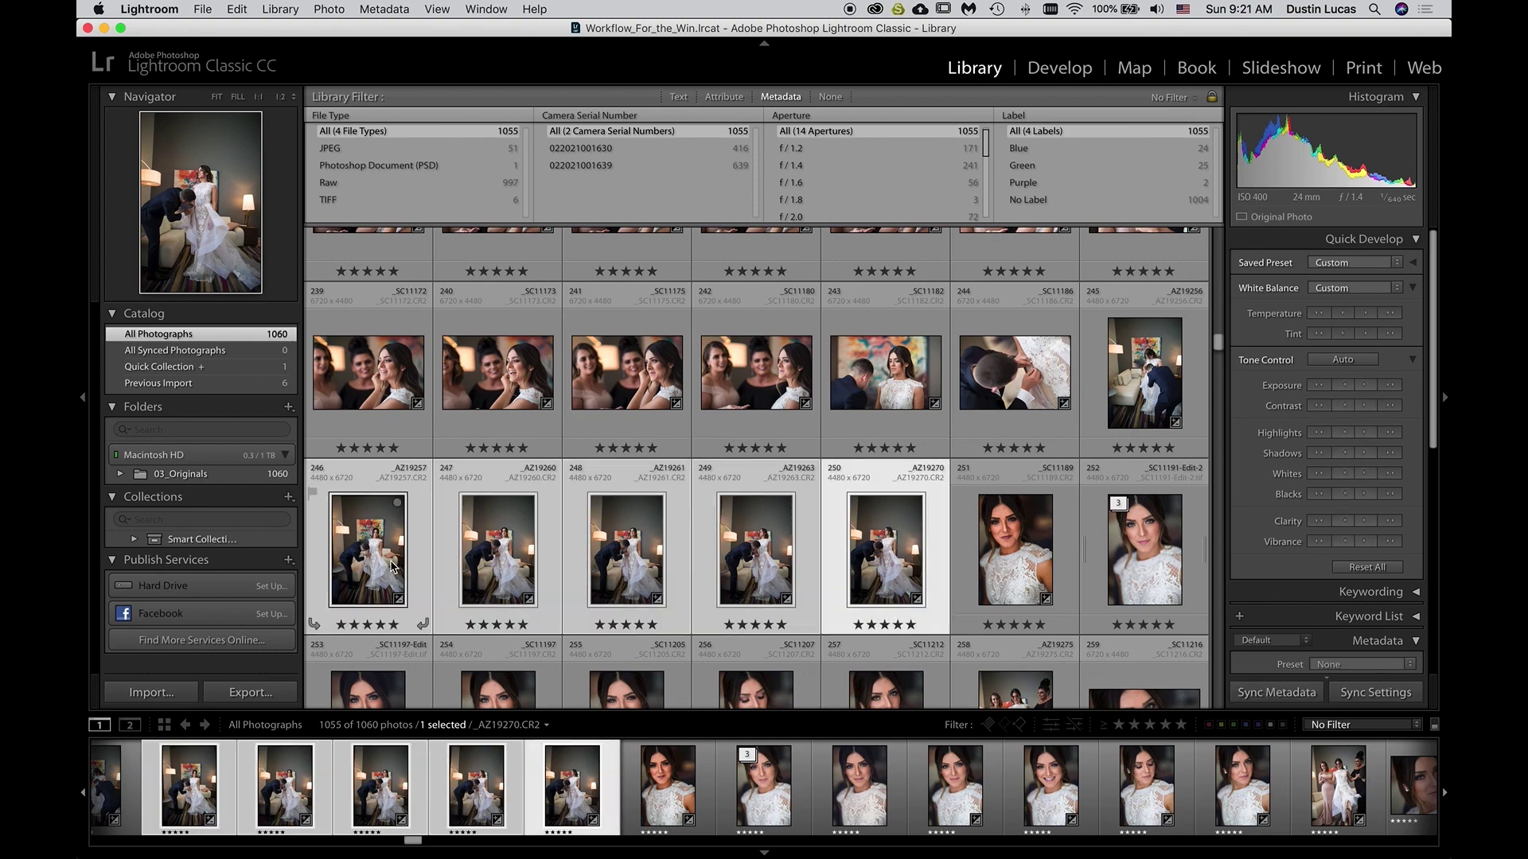
scroll(392, 567, down, 4)
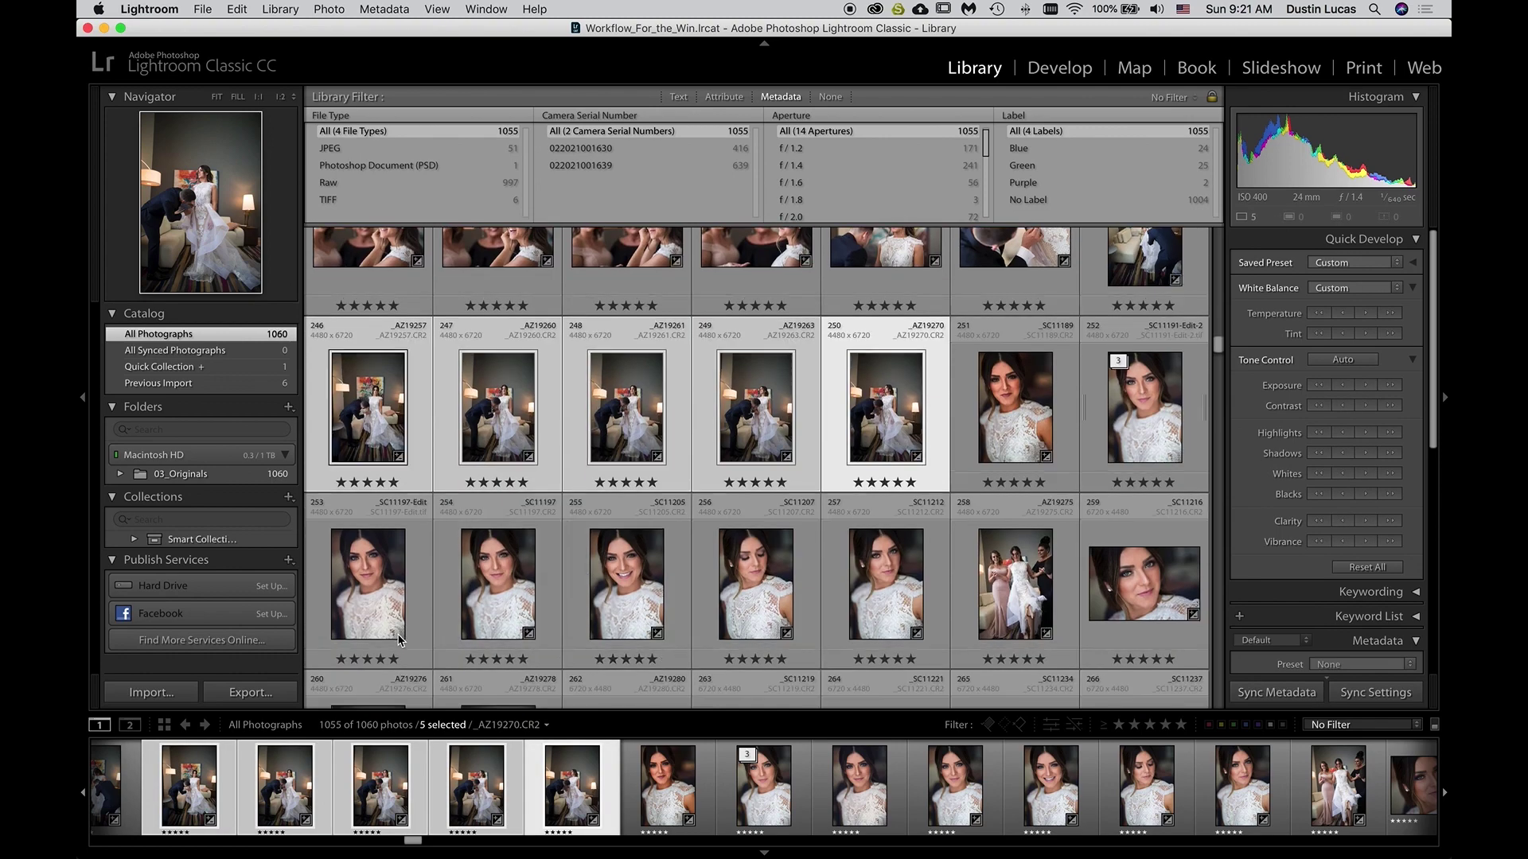
Select the raw photos _SC11197 through _SC11212 and add _SC11216, _SC11219, _SC11221, _SC11234 and _SC11237 to the selection
click(355, 609)
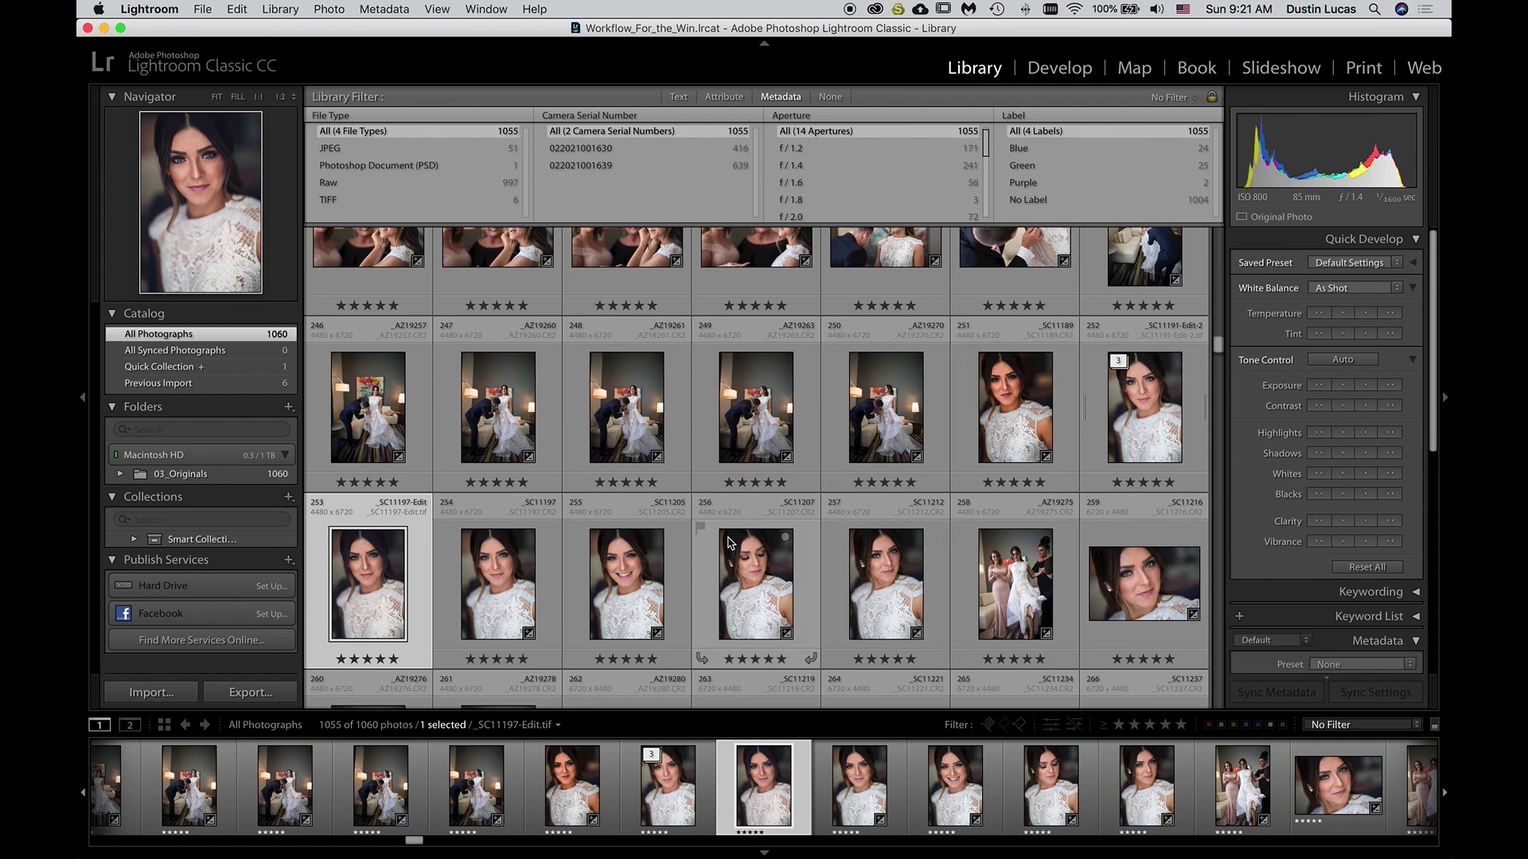
click(498, 585)
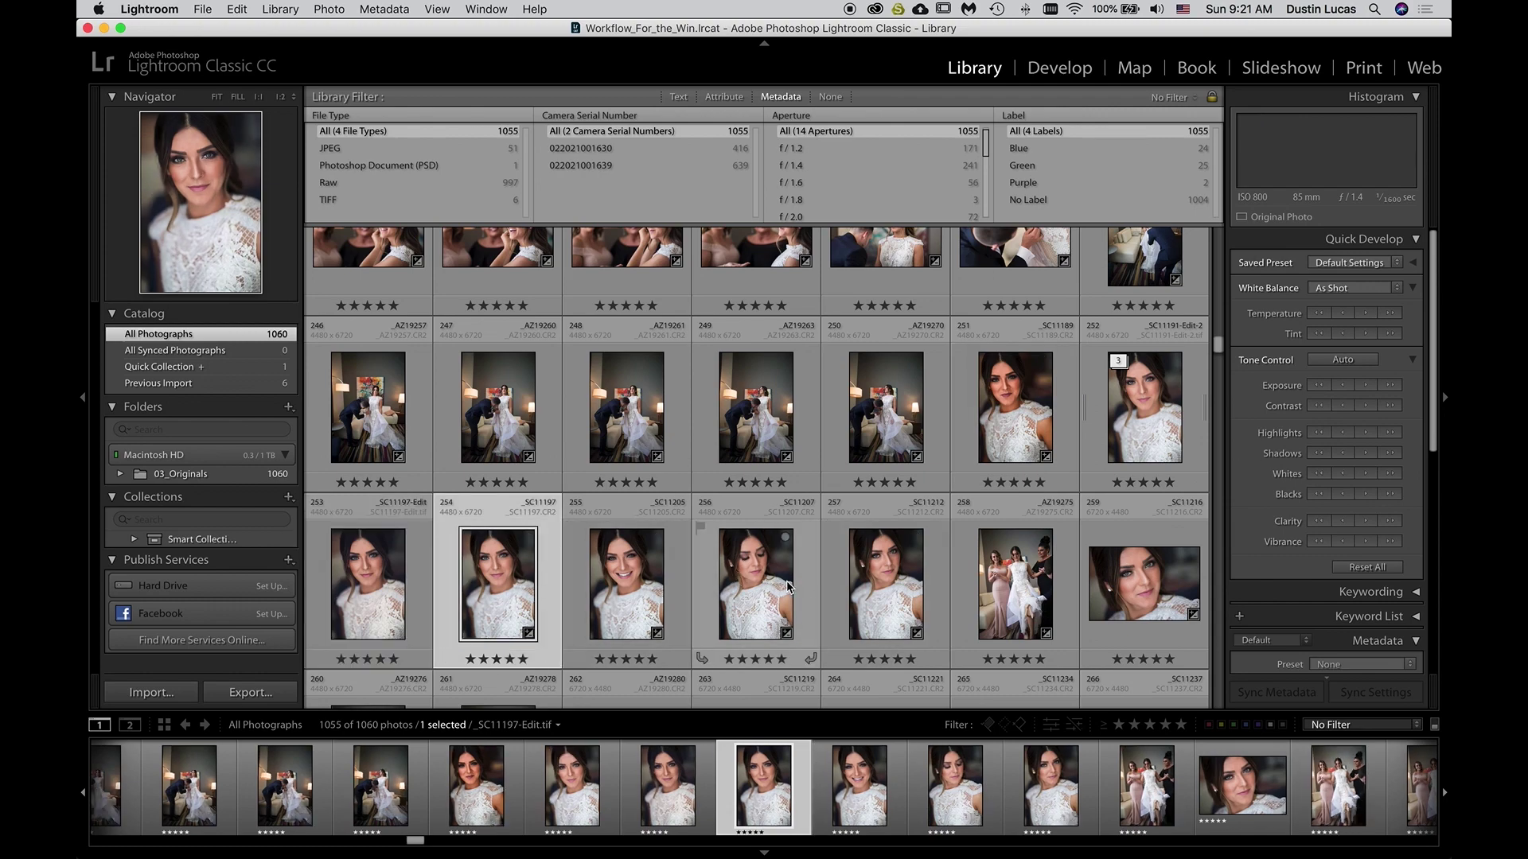
shift+click(874, 589)
scroll(874, 589, down, 3)
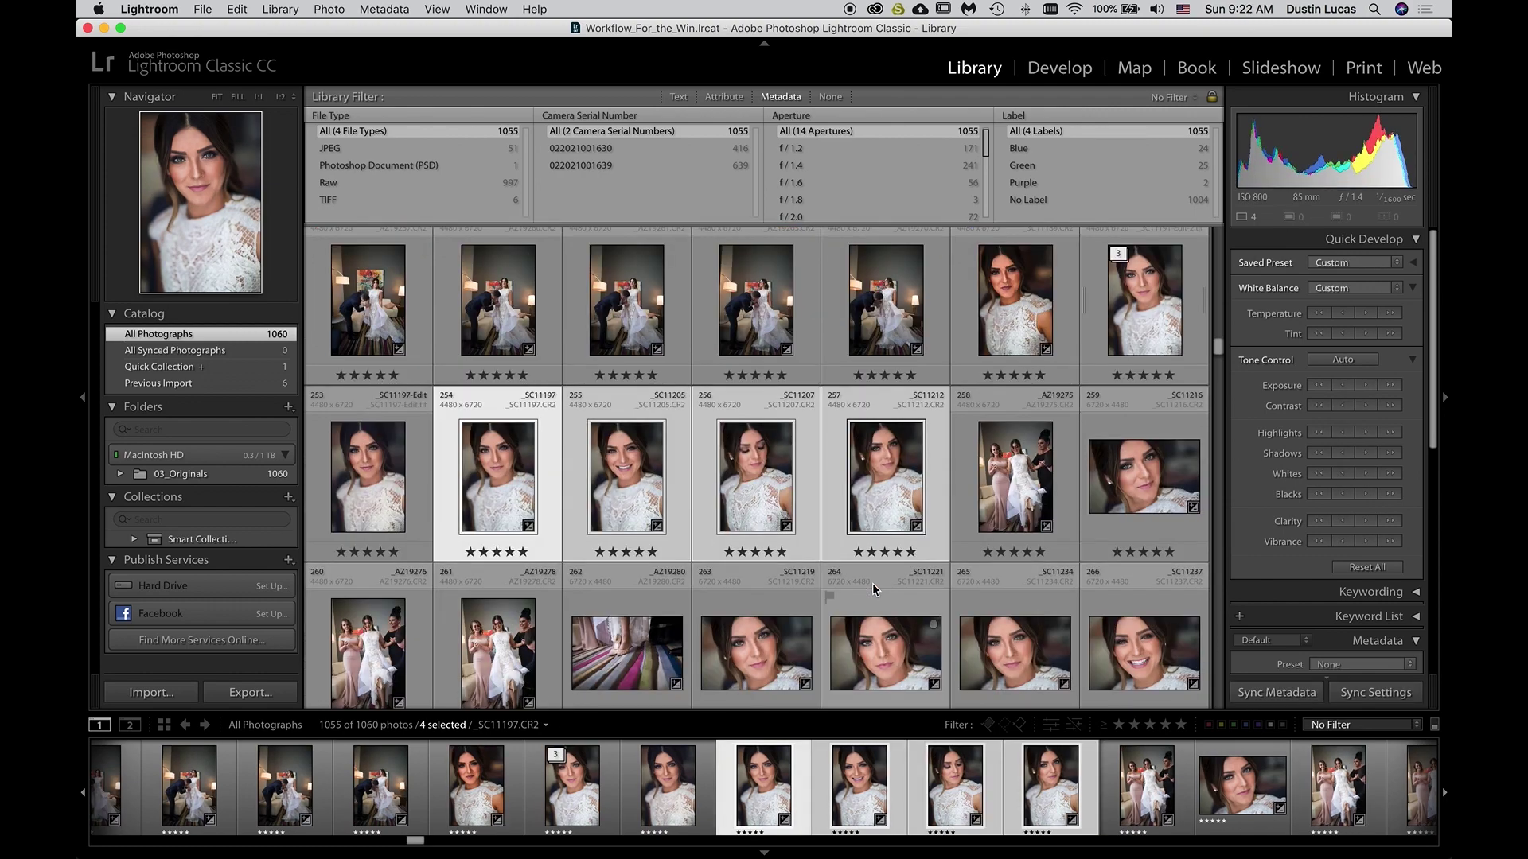
super+click(1144, 461)
super+click(756, 636)
super+click(885, 636)
super+click(1014, 637)
super+click(1143, 636)
scroll(909, 605, down, 4)
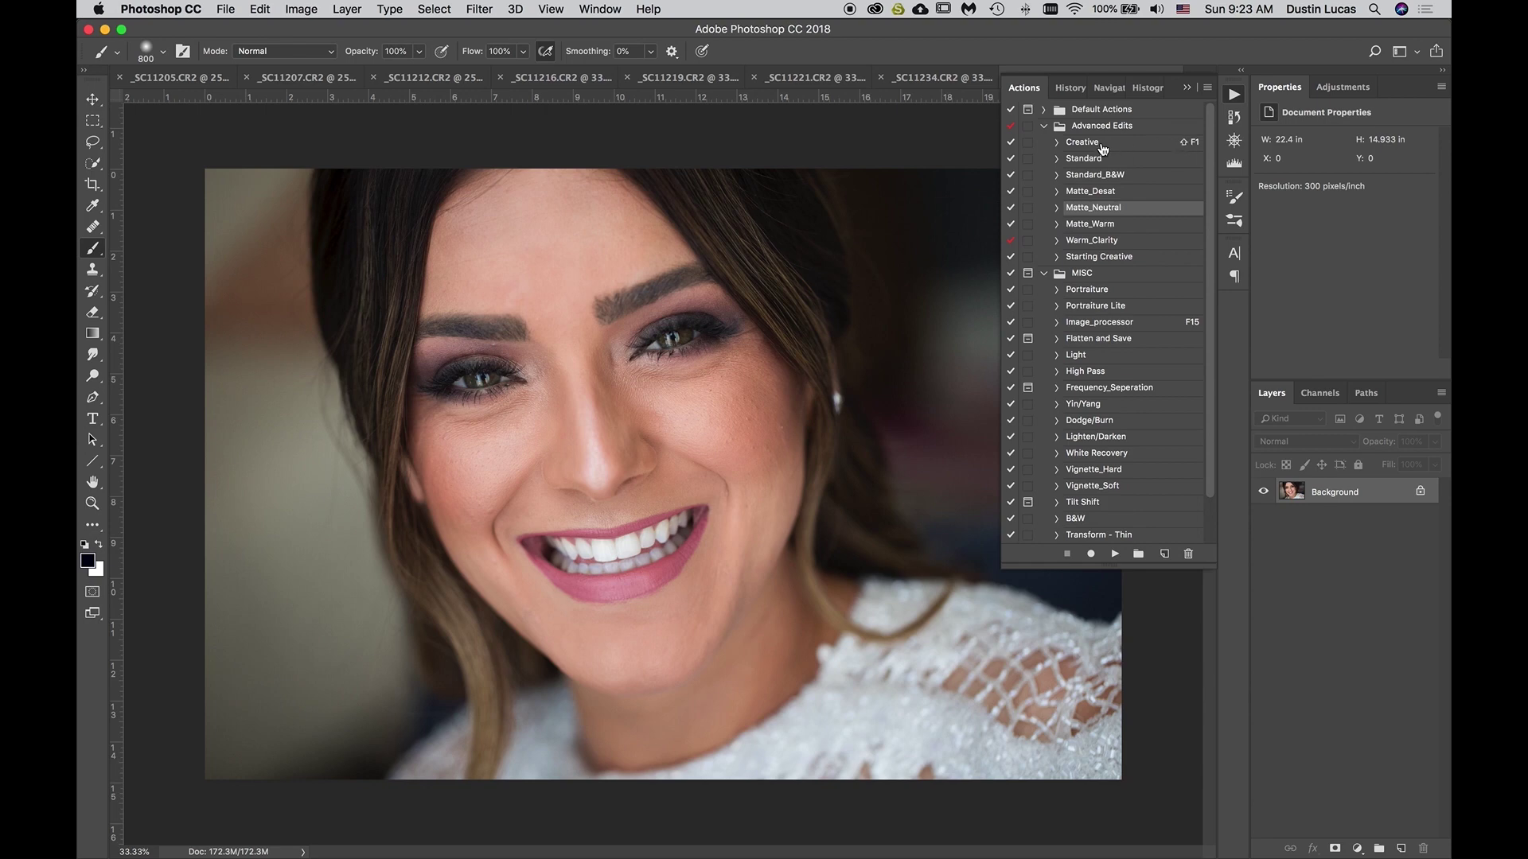
Collapse the Actions list in Photoshop and open the Batch dialog
click(1189, 87)
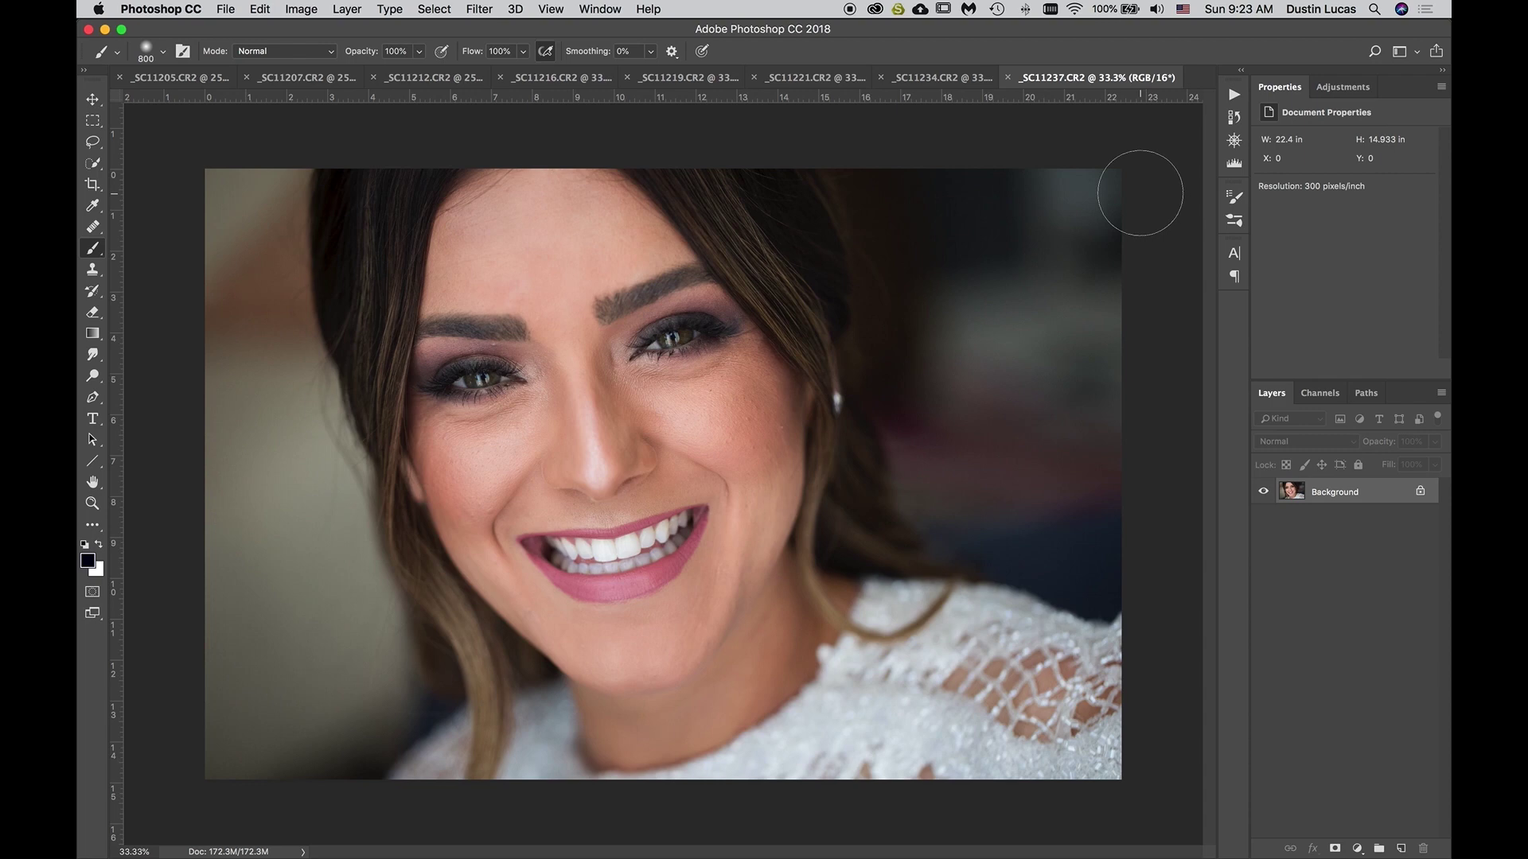
click(224, 8)
click(222, 6)
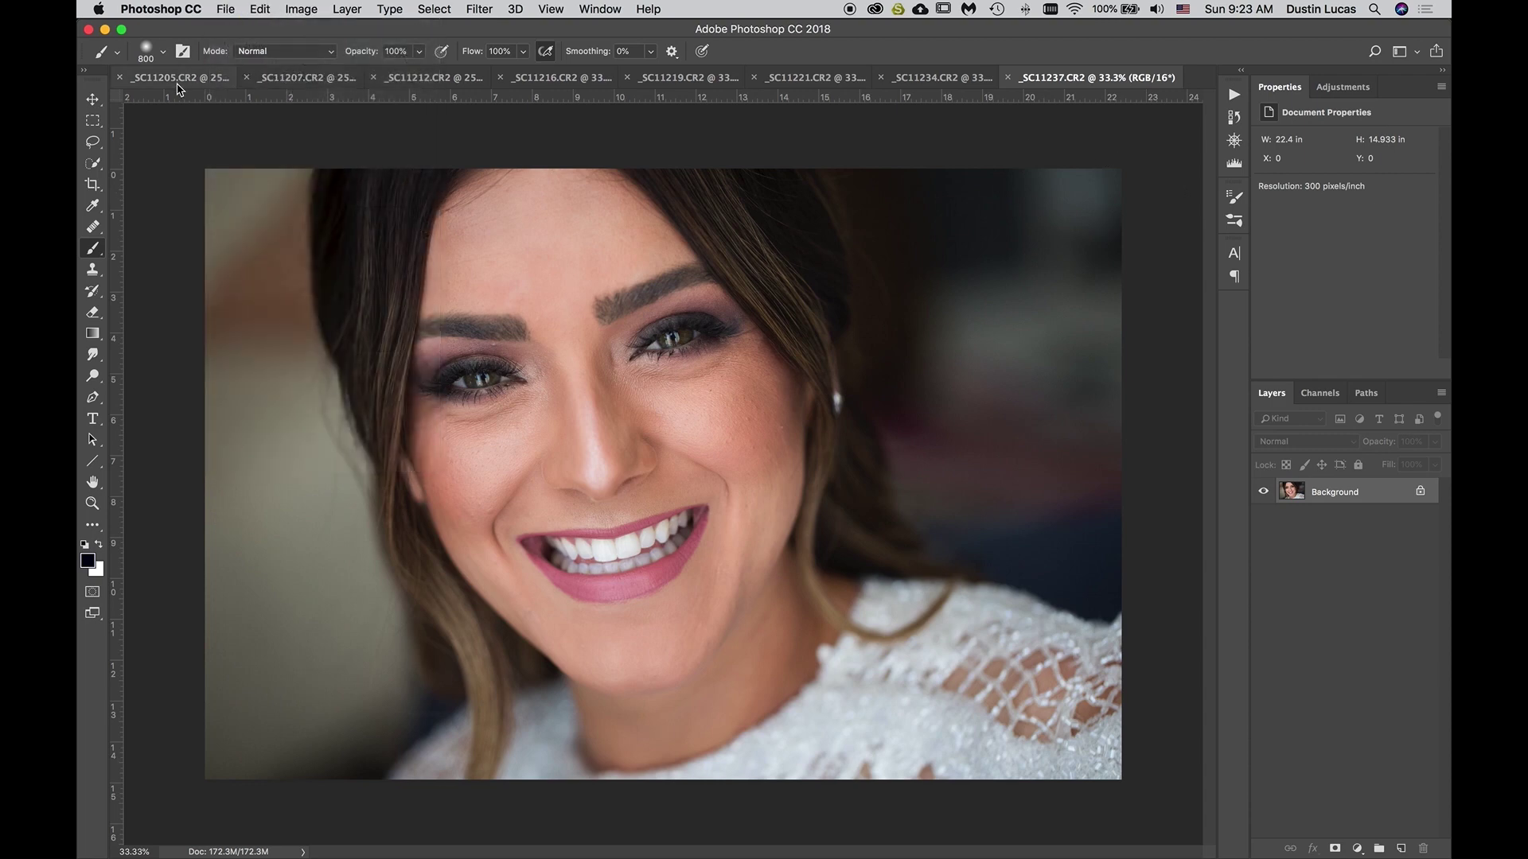
click(224, 7)
mouse_move(265, 366)
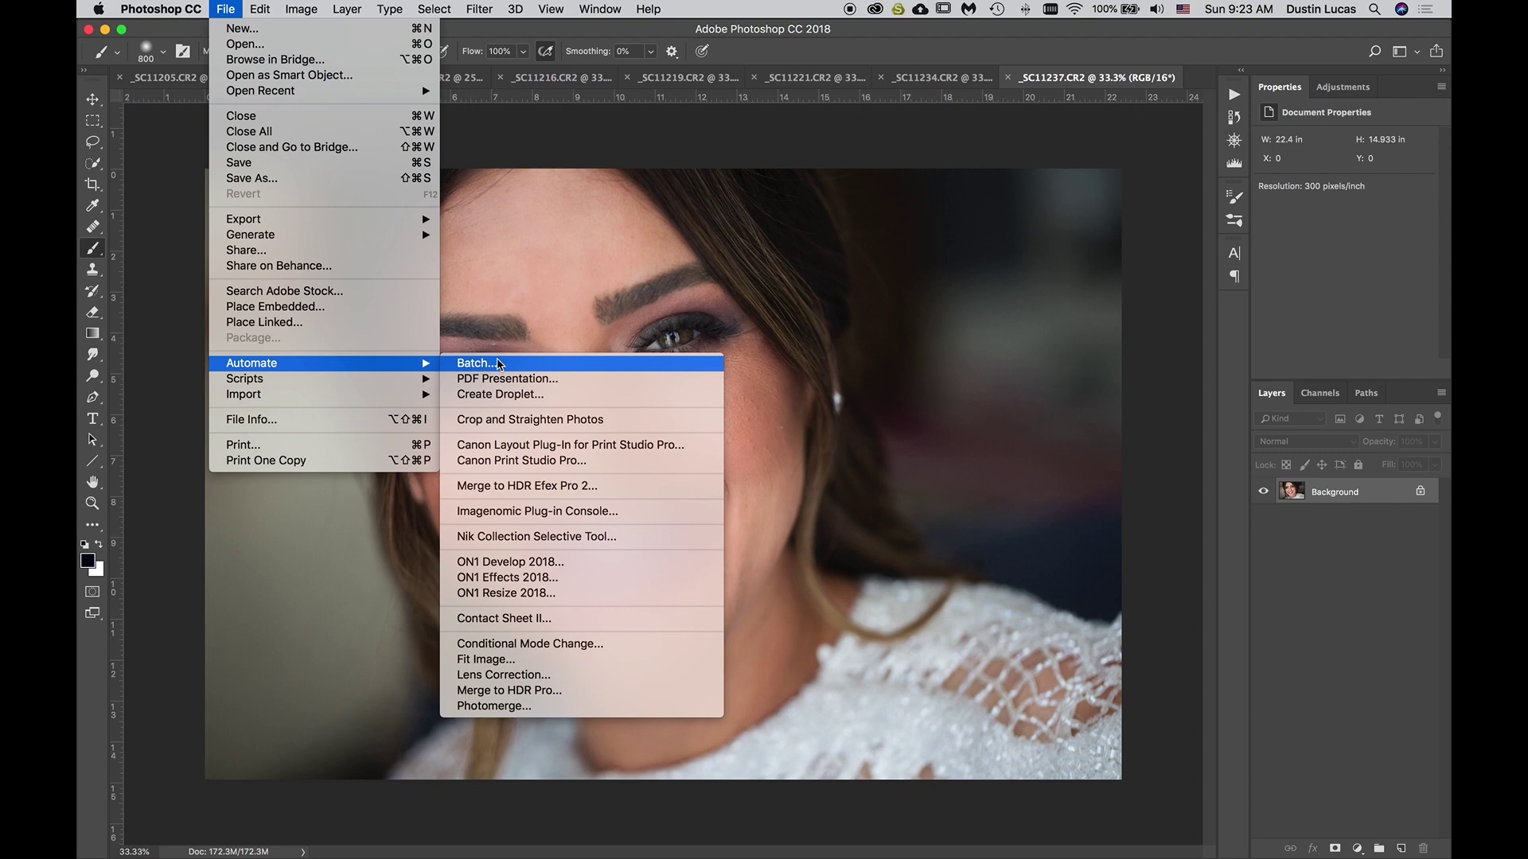
mouse_move(375, 383)
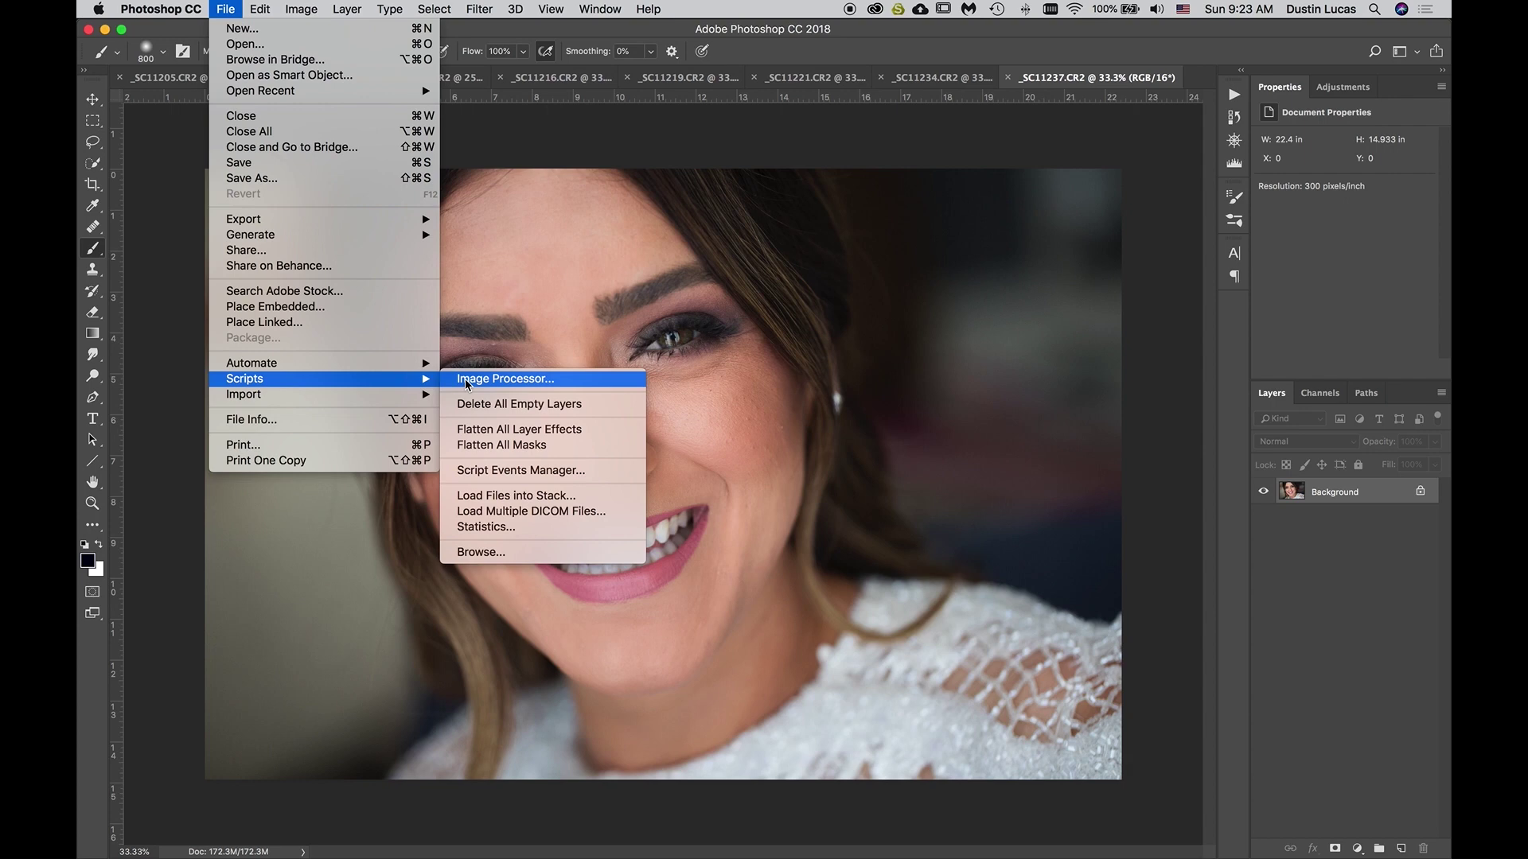
mouse_move(412, 365)
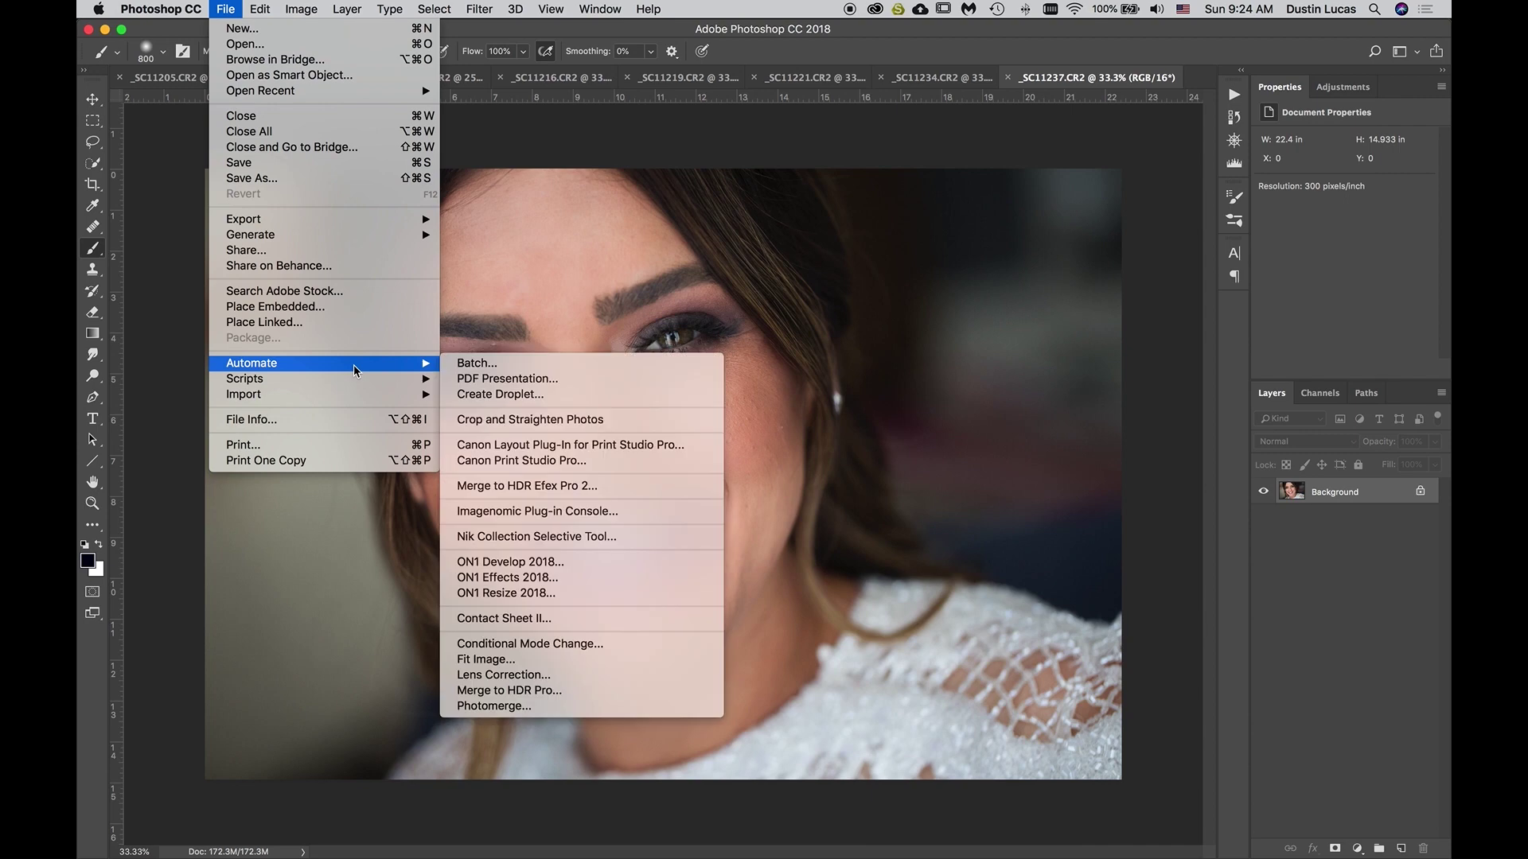
click(460, 366)
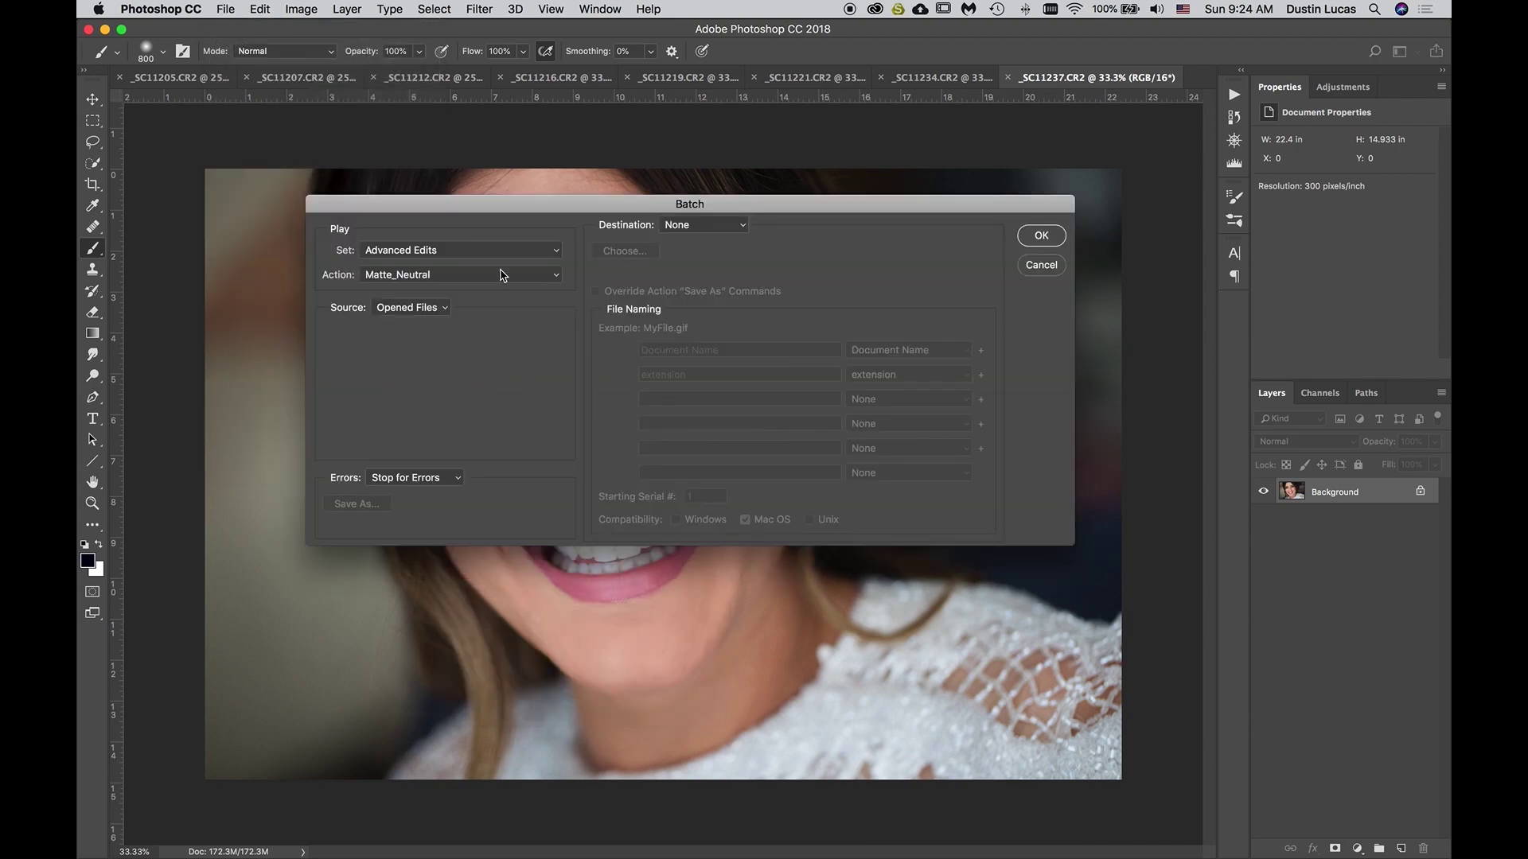
Set the batch to play the Starting Creative action on Opened Files with the destination None
click(423, 274)
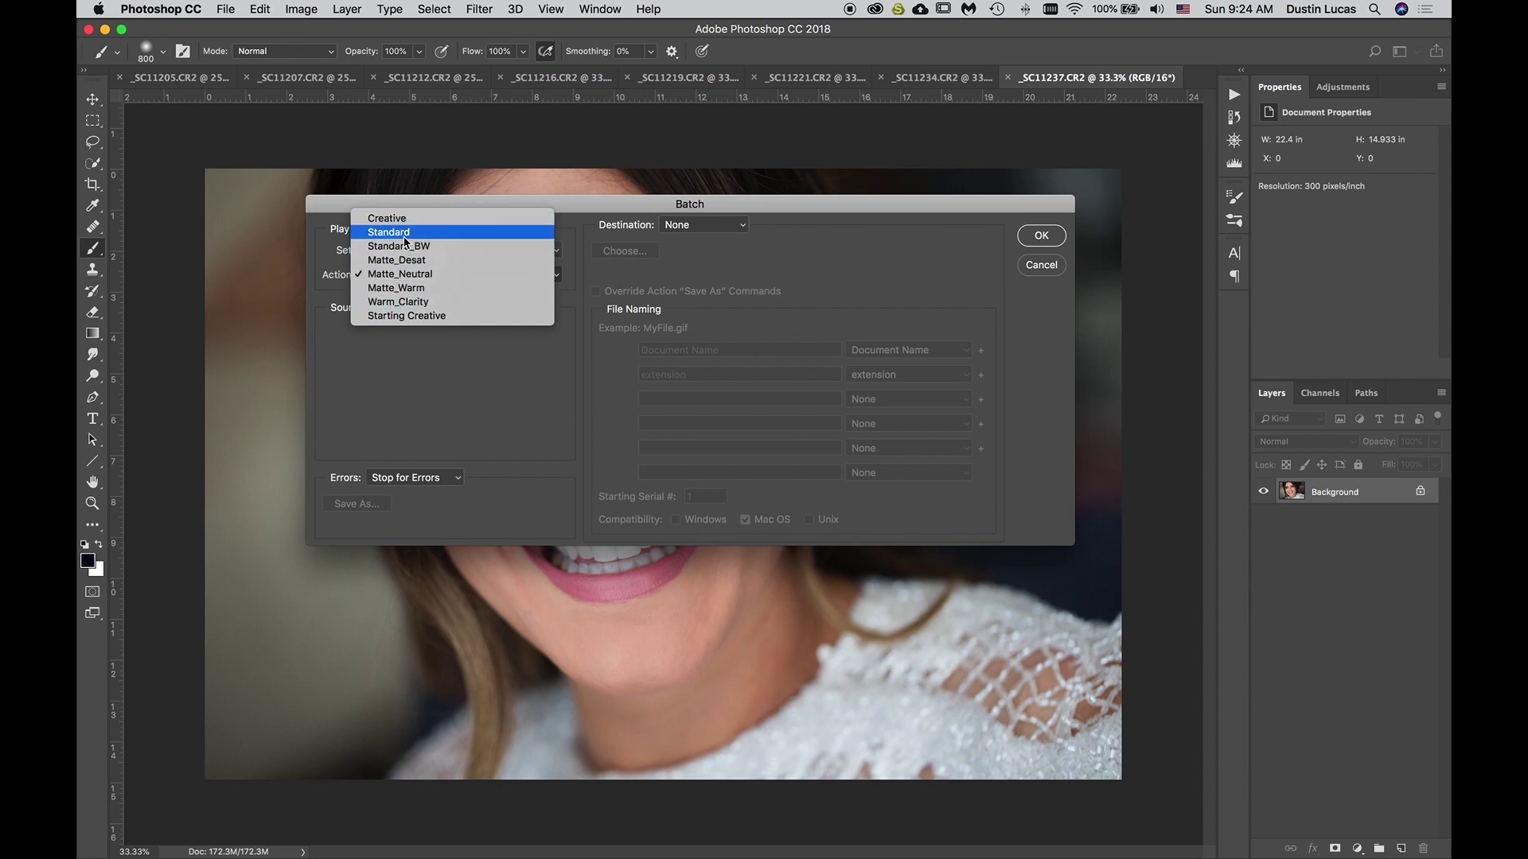
click(388, 317)
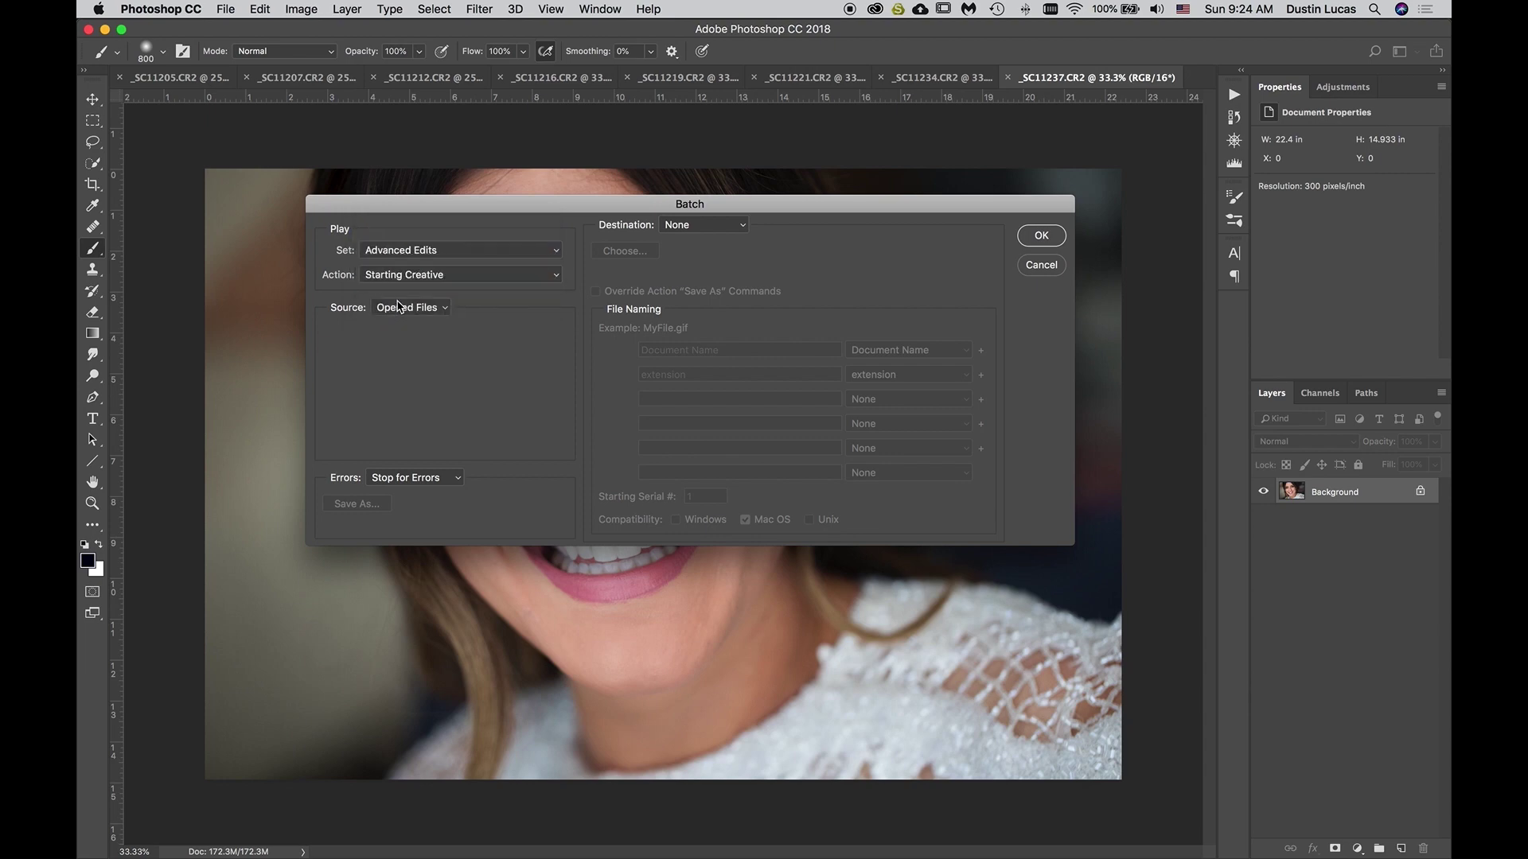
click(416, 310)
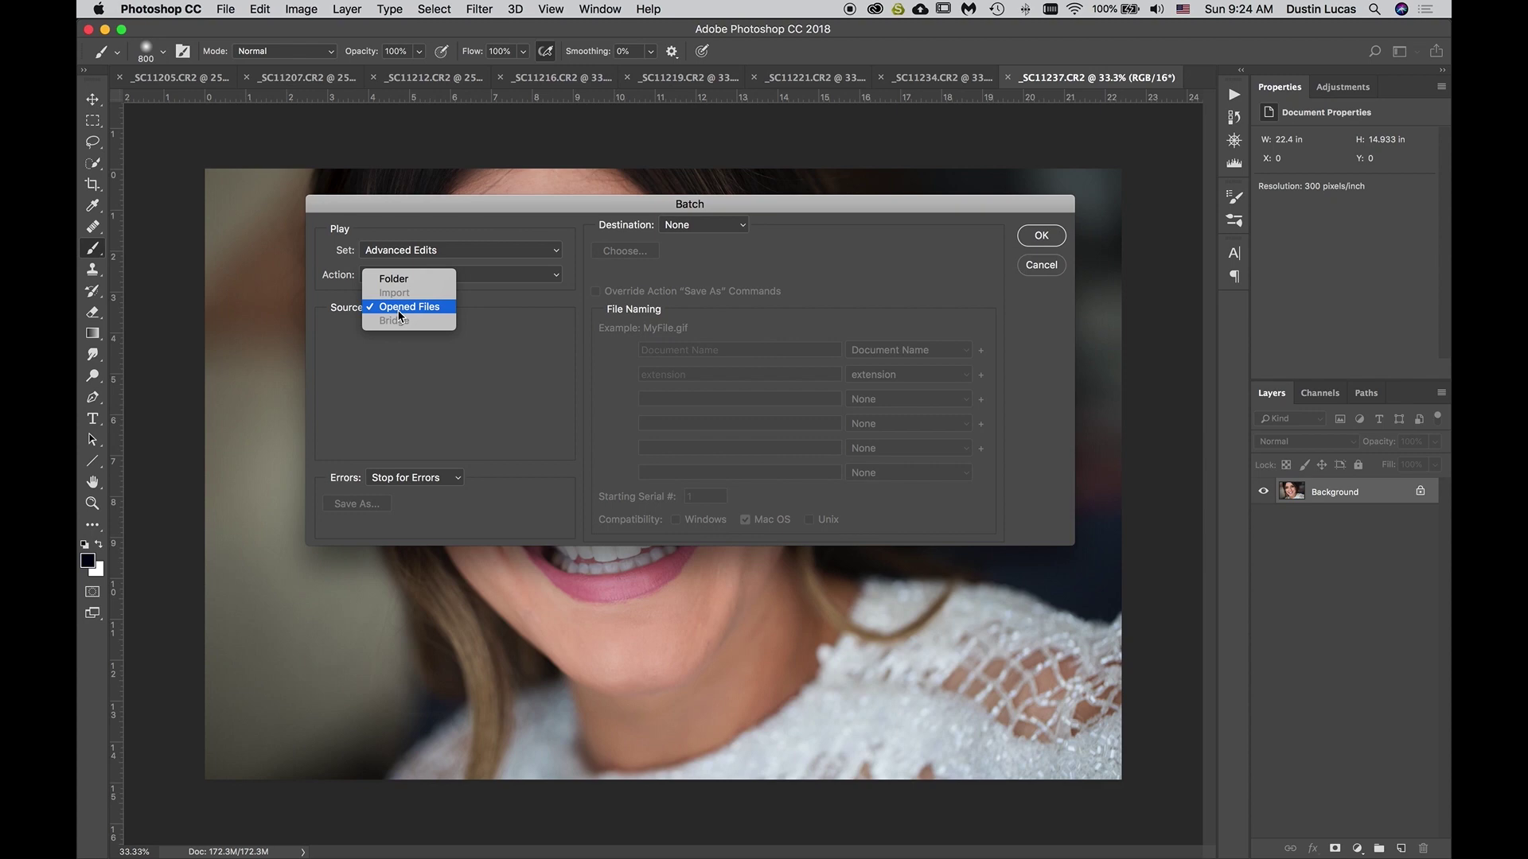
click(398, 307)
click(713, 226)
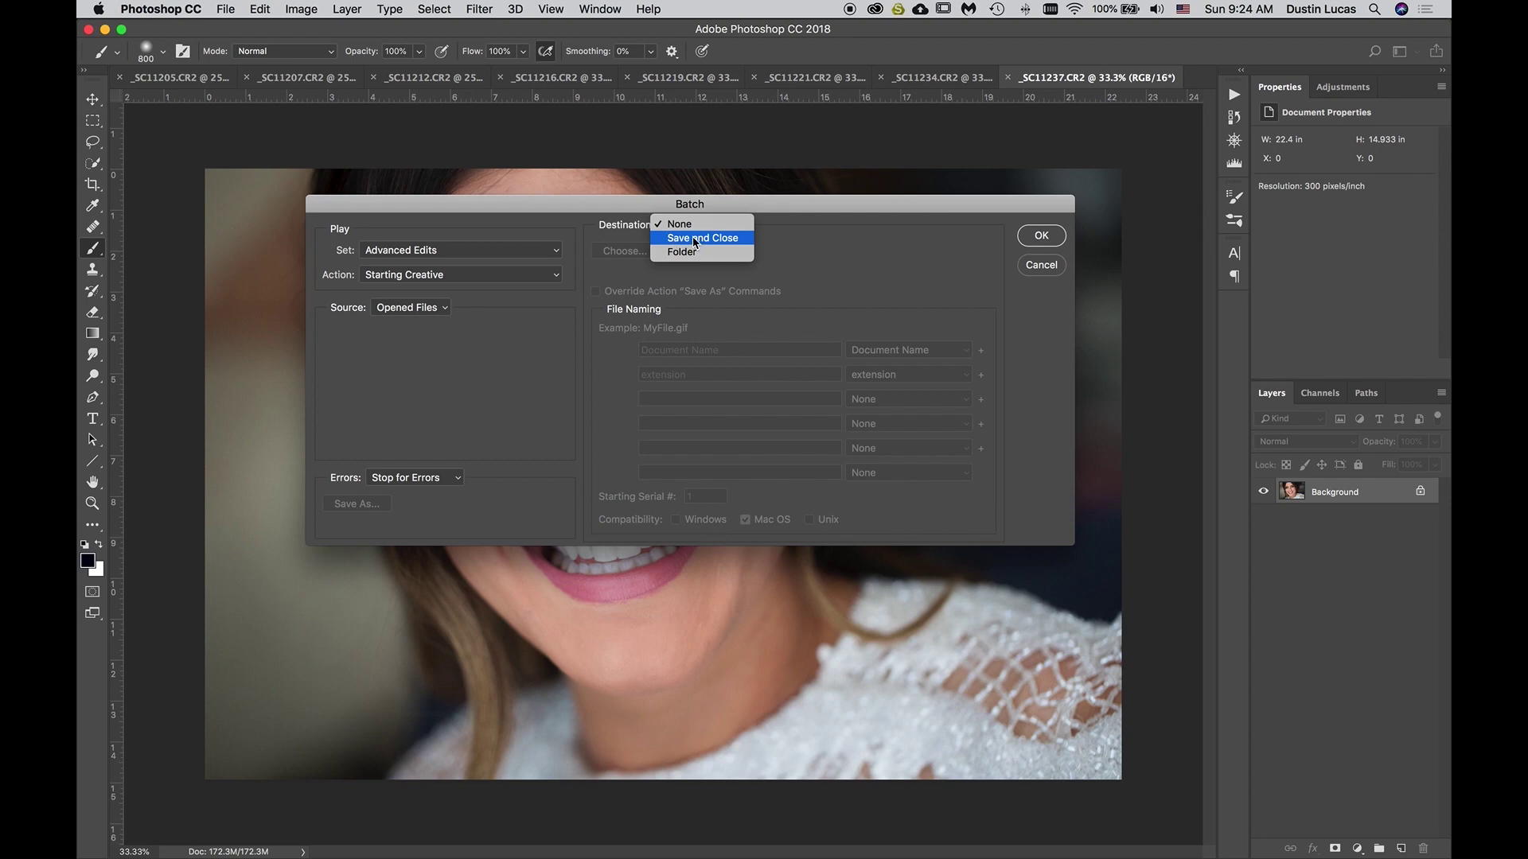
click(686, 226)
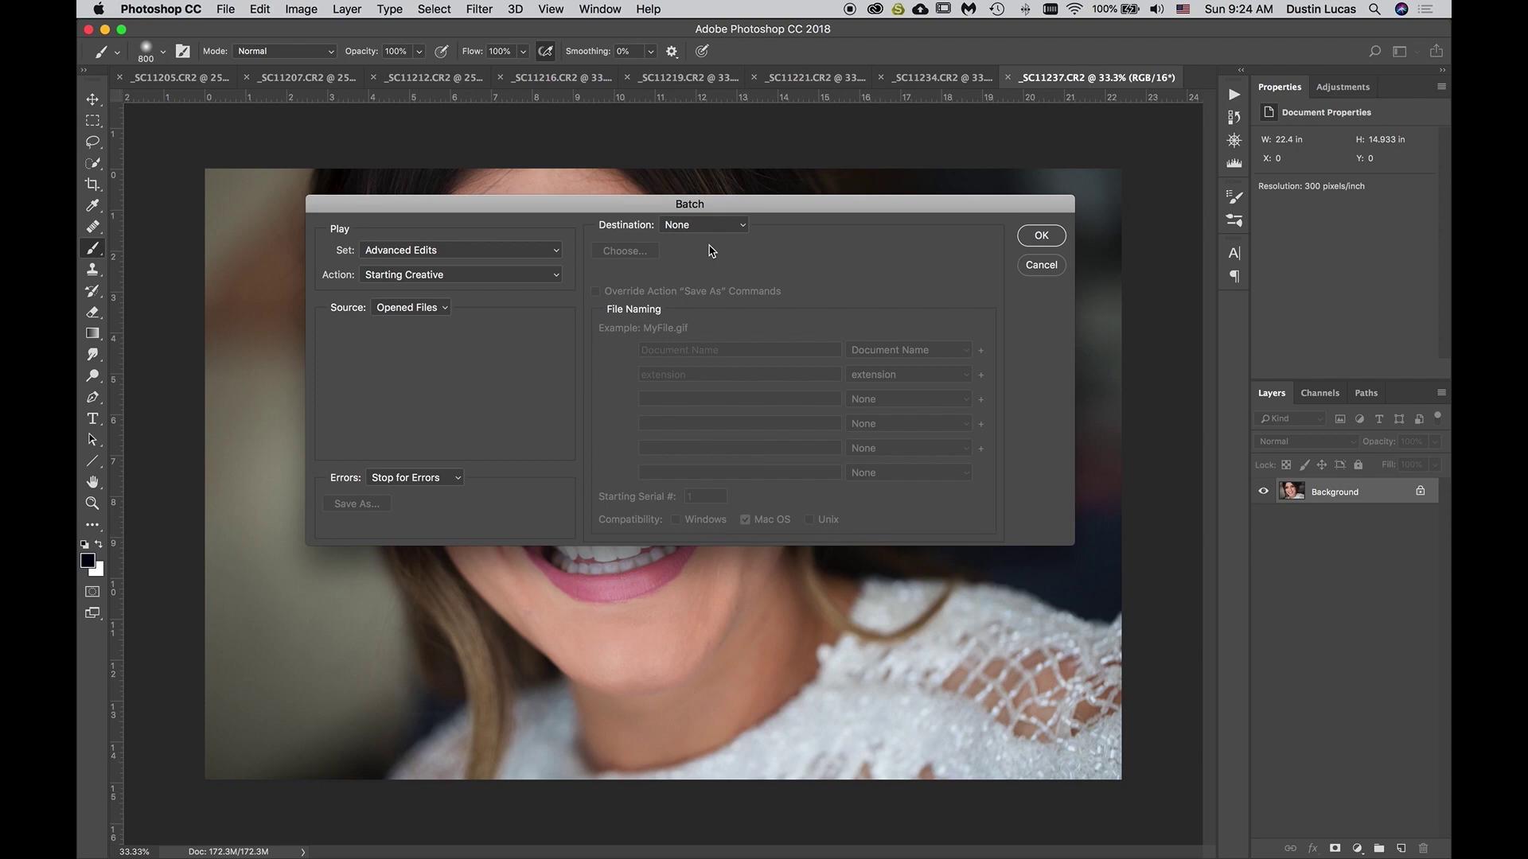
Run the batch on the opened files and look through the processed photos
click(1041, 237)
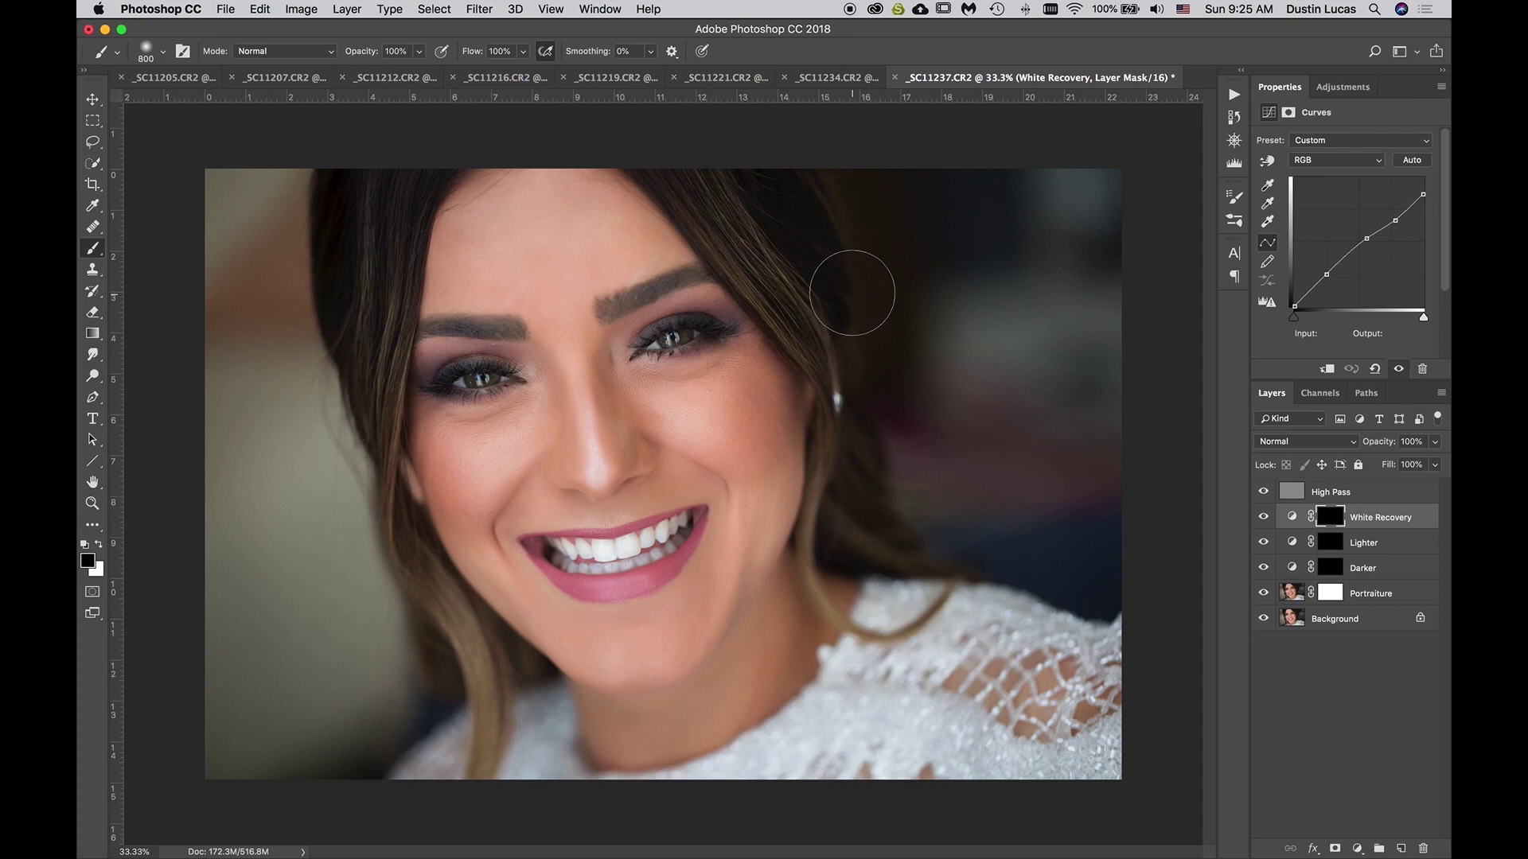
key(ctrl+Tab)
key(ctrl+Tab)
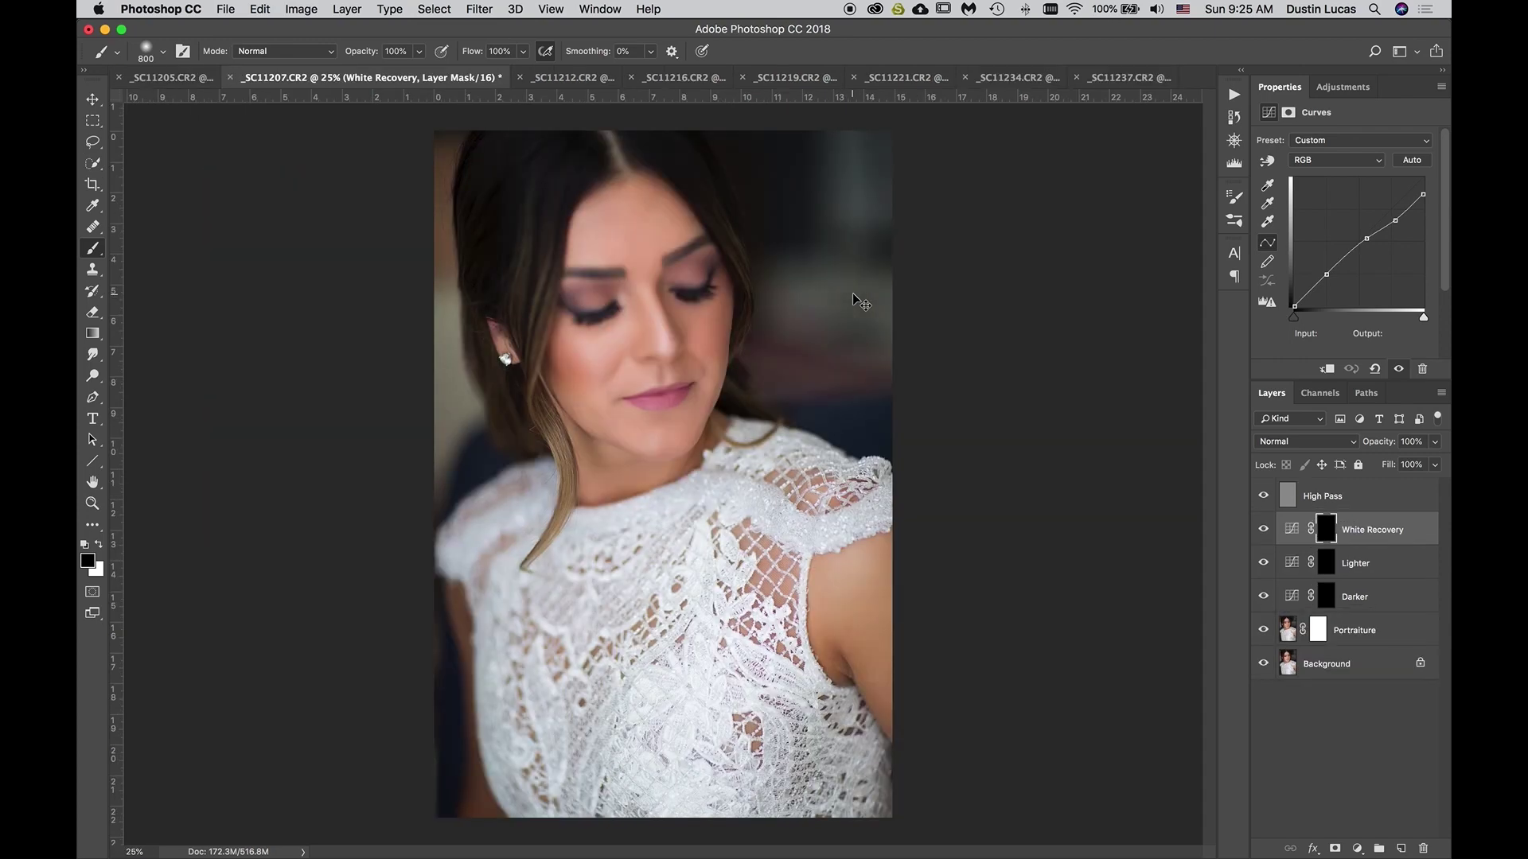
key(ctrl+Tab)
key(ctrl+Tab)
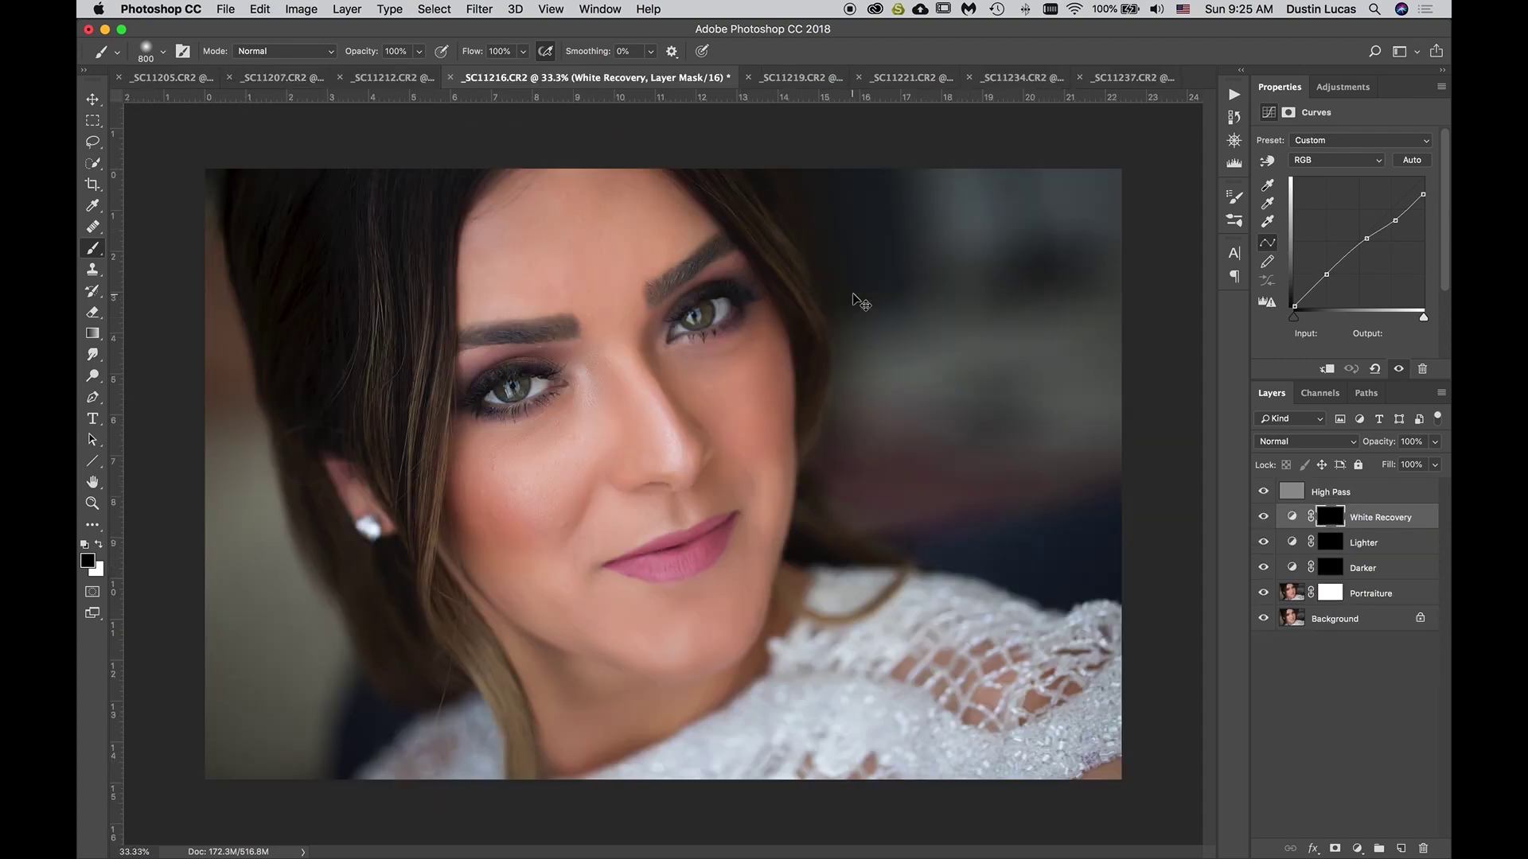
key(ctrl+Tab)
key(ctrl+Tab)
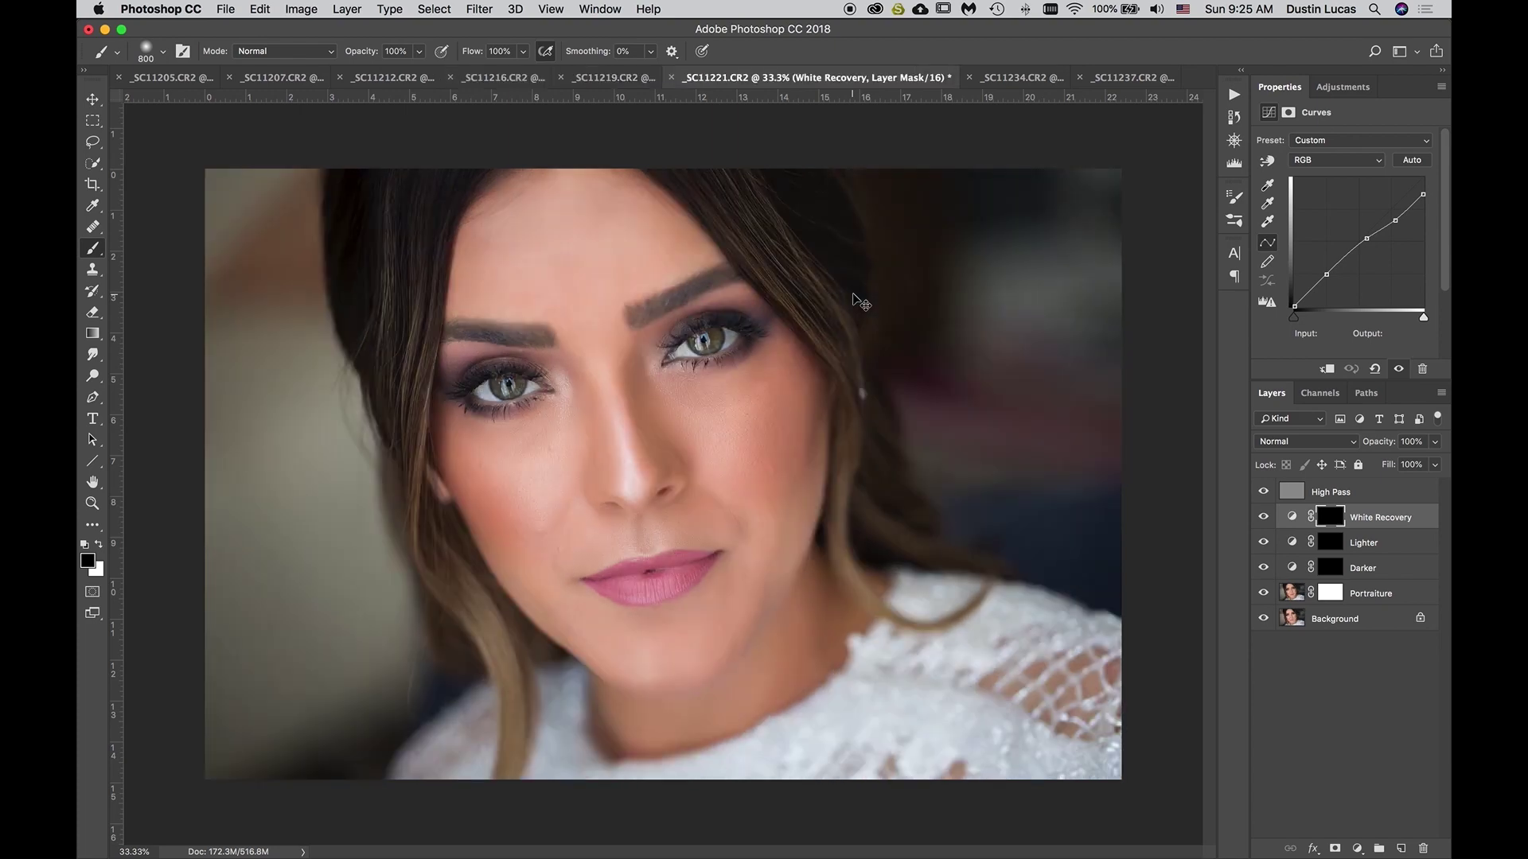
key(ctrl+Tab)
key(ctrl+Tab)
key(ctrl+Tab)
key(ctrl+Tab)
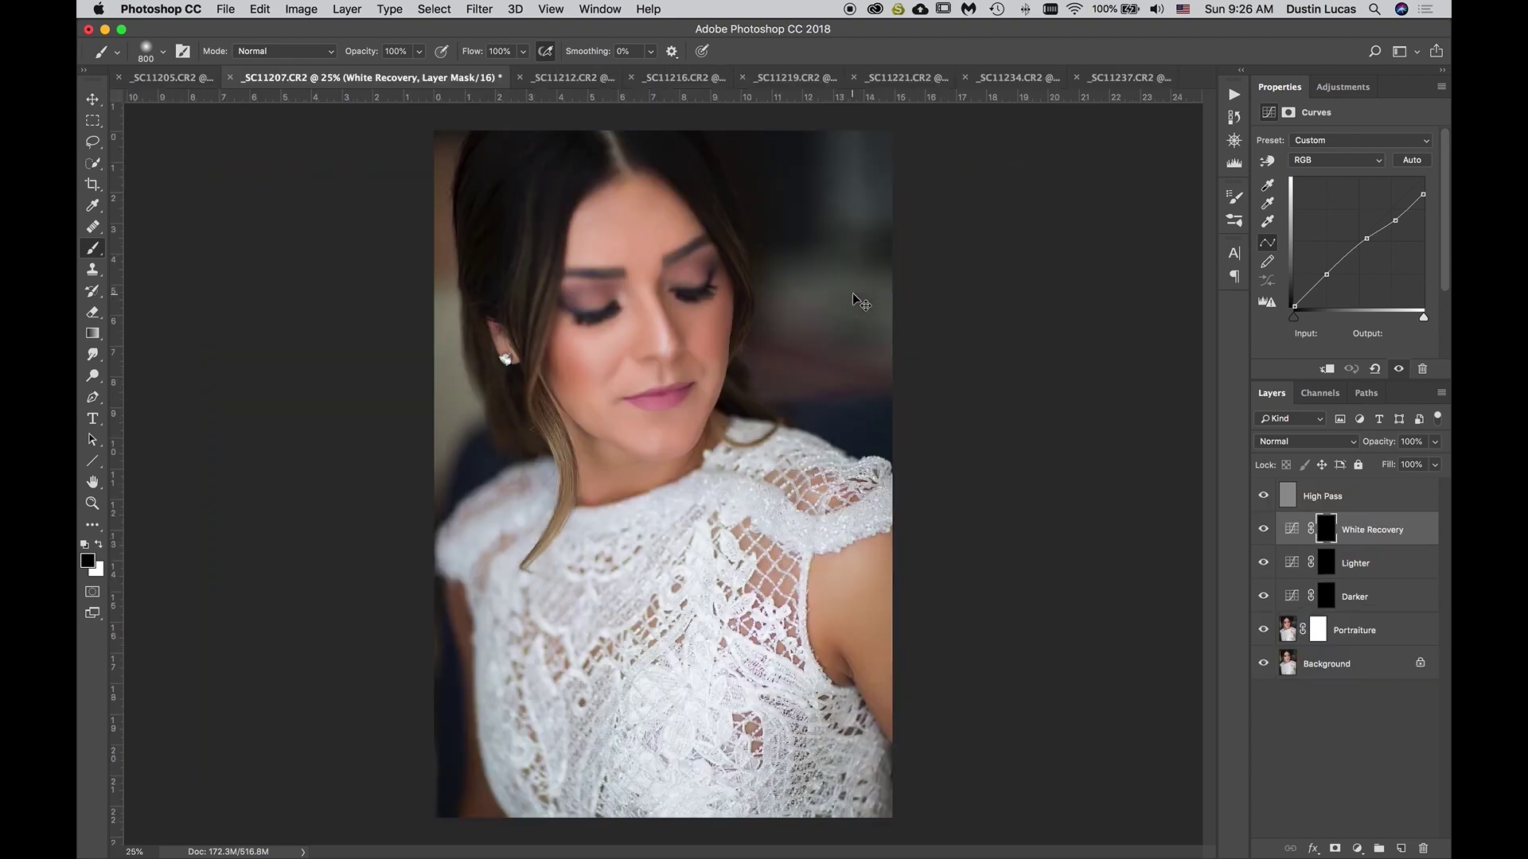
key(ctrl+Tab)
key(ctrl+Tab)
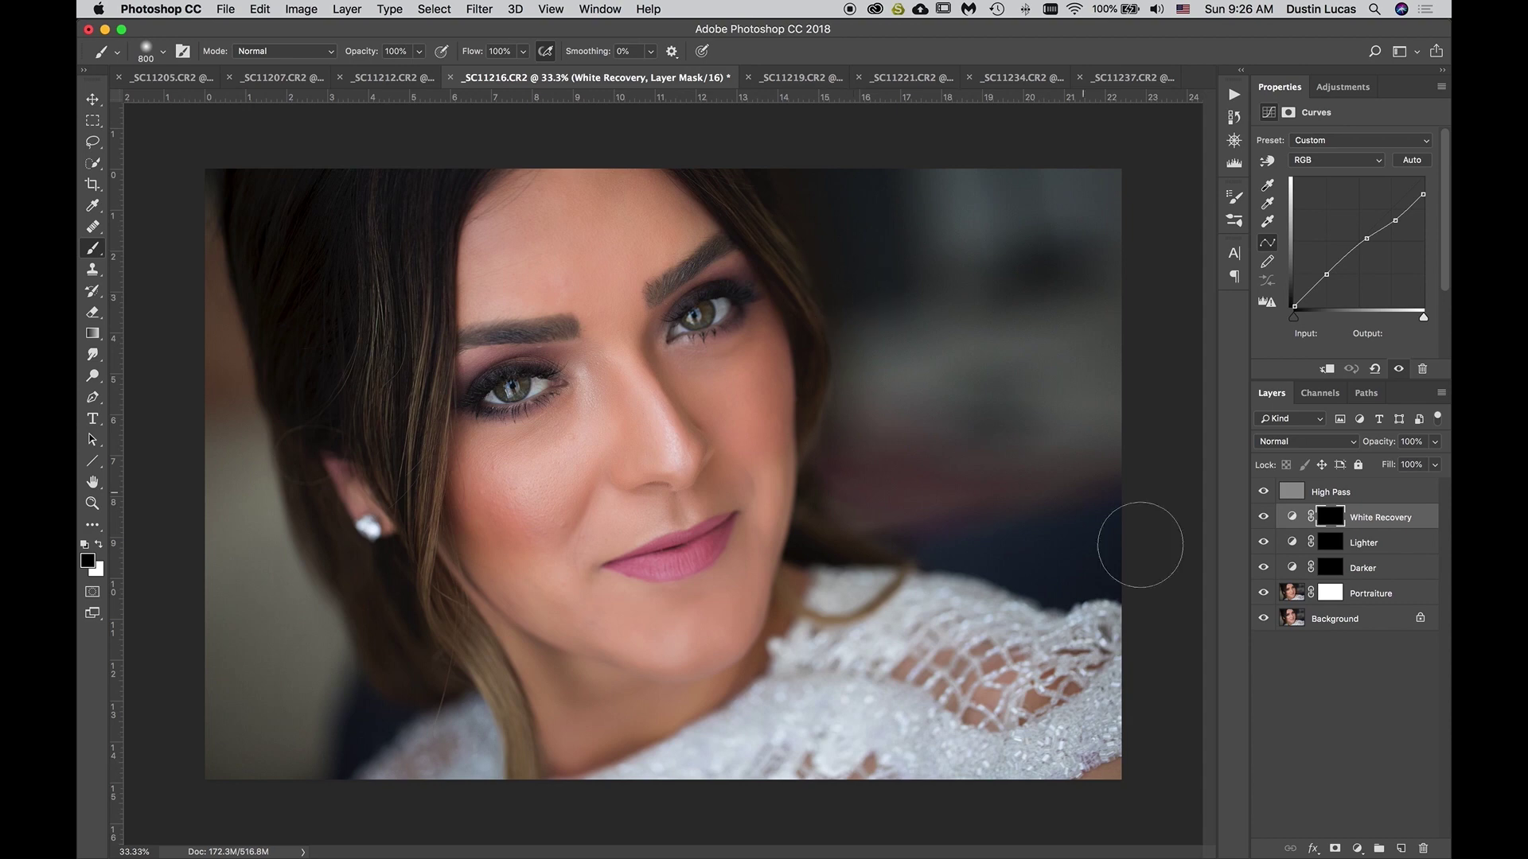
On the Lighter mask of _SC11216, paint over the eyes with a white brush of size 500 at 10% opacity
click(1330, 543)
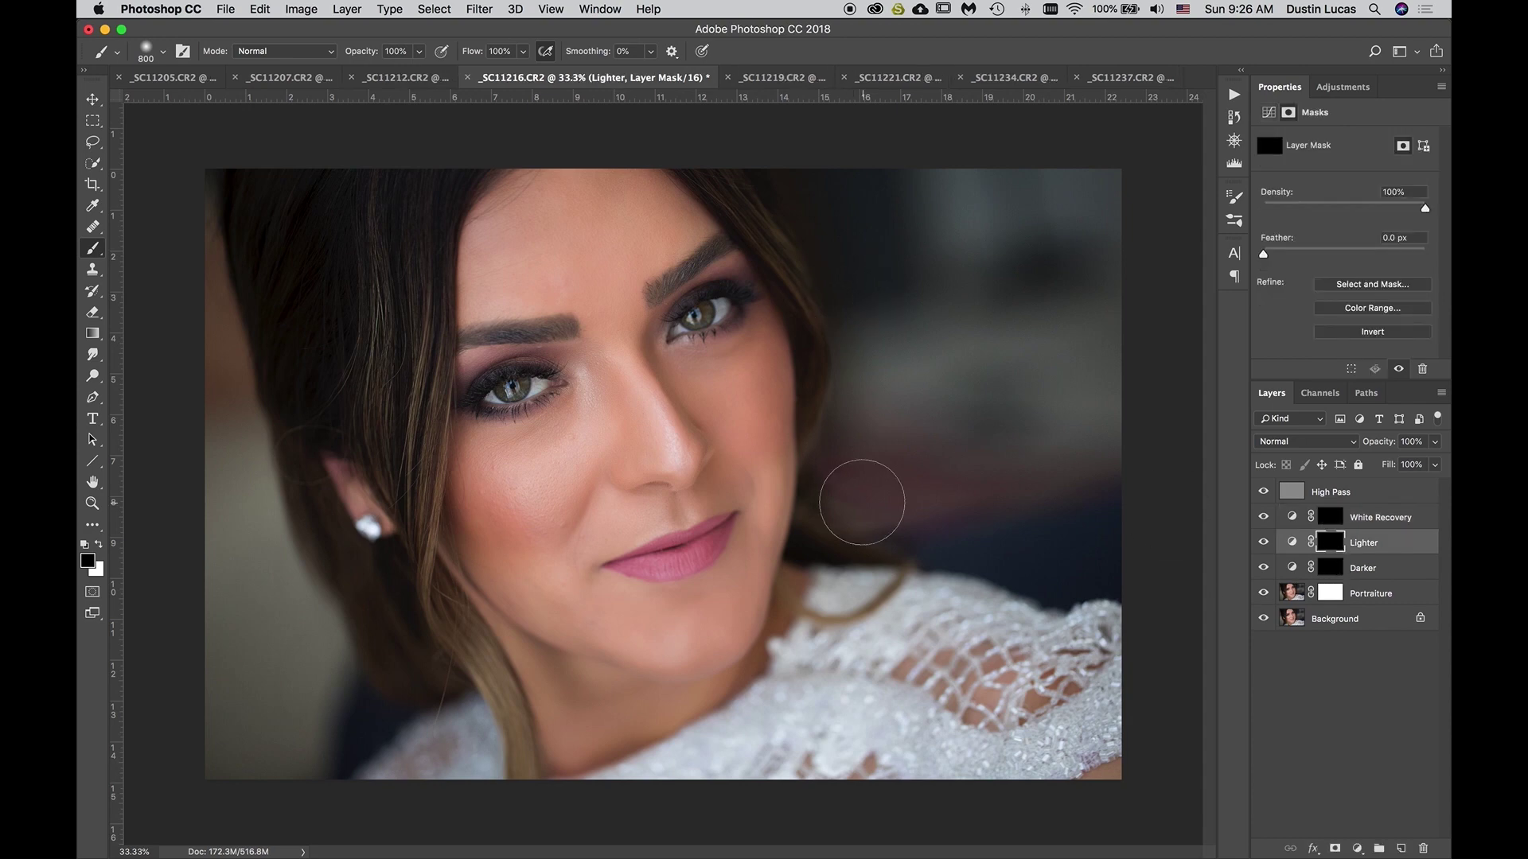
key(1)
key(bracketright)
key(bracketright)
key(bracketright)
key(bracketleft)
key(bracketleft)
key(bracketleft)
key(bracketleft)
key(bracketleft)
key(bracketleft)
key(x)
click(164, 52)
click(163, 51)
drag(738, 308, 691, 310)
Paint over the eyes on the White Recovery masks of _SC11219 and _SC11221 with the brush enlarged to size 600
key(ctrl+Tab)
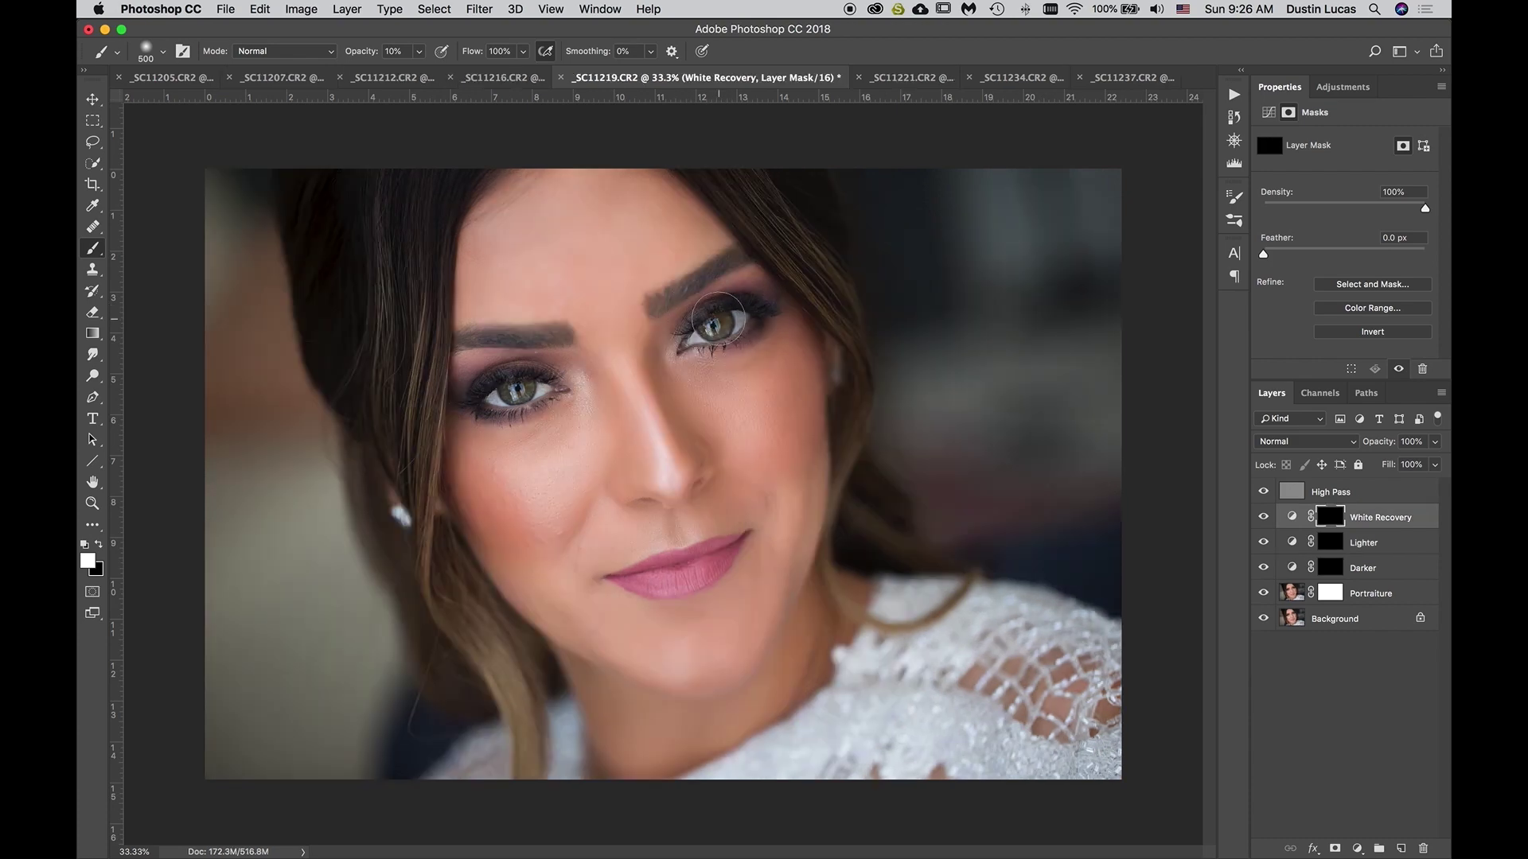
key(bracketright)
drag(517, 374, 525, 385)
key(ctrl+Tab)
drag(518, 378, 497, 386)
Paint over the eyes of _SC11234 on the White Recovery mask and on the Lighter mask
key(ctrl+Tab)
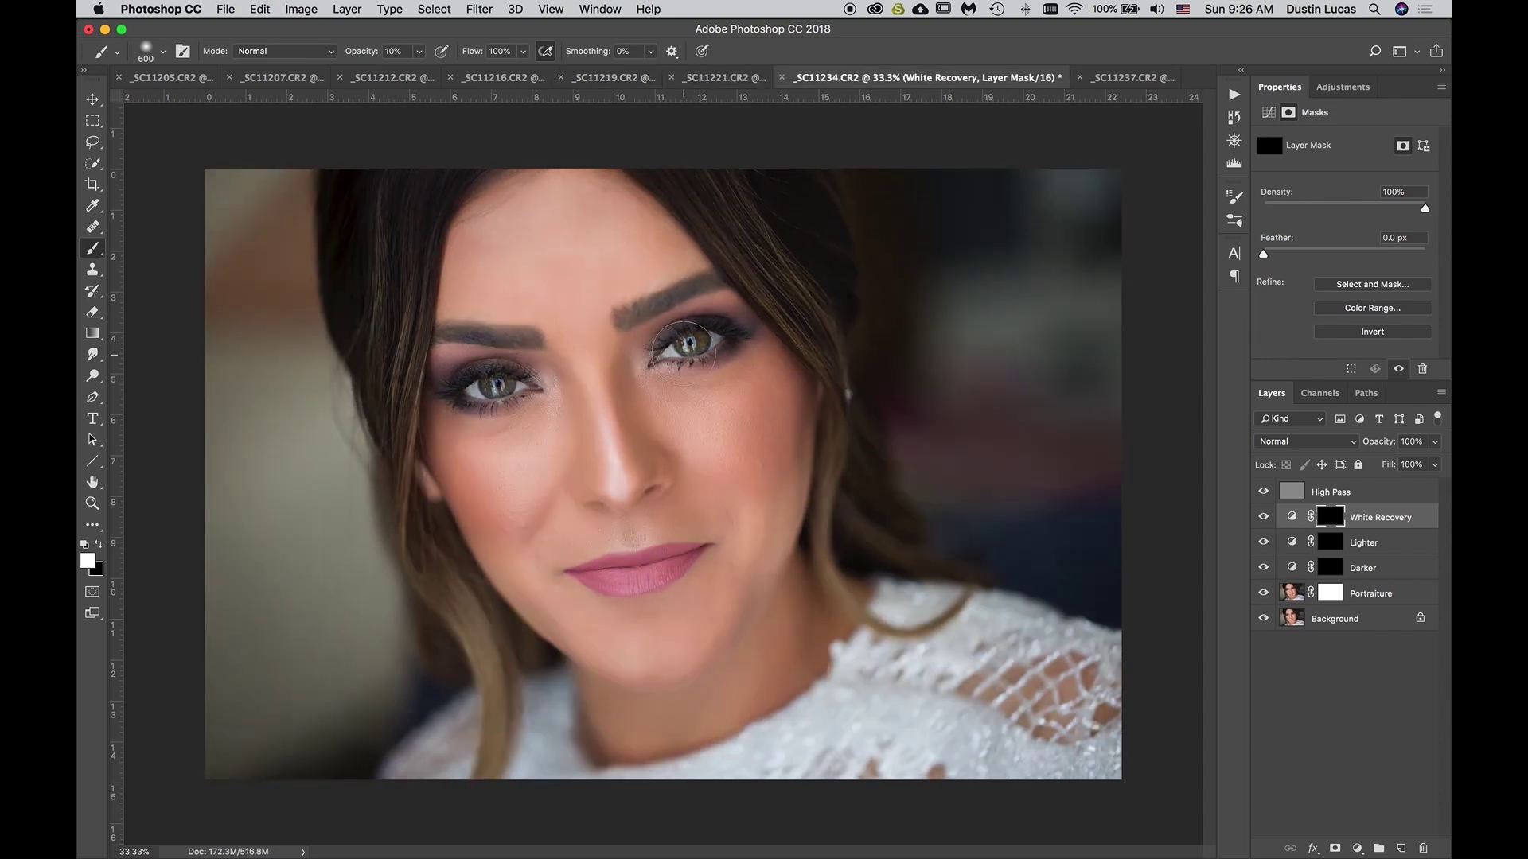
drag(476, 388, 489, 387)
click(1330, 542)
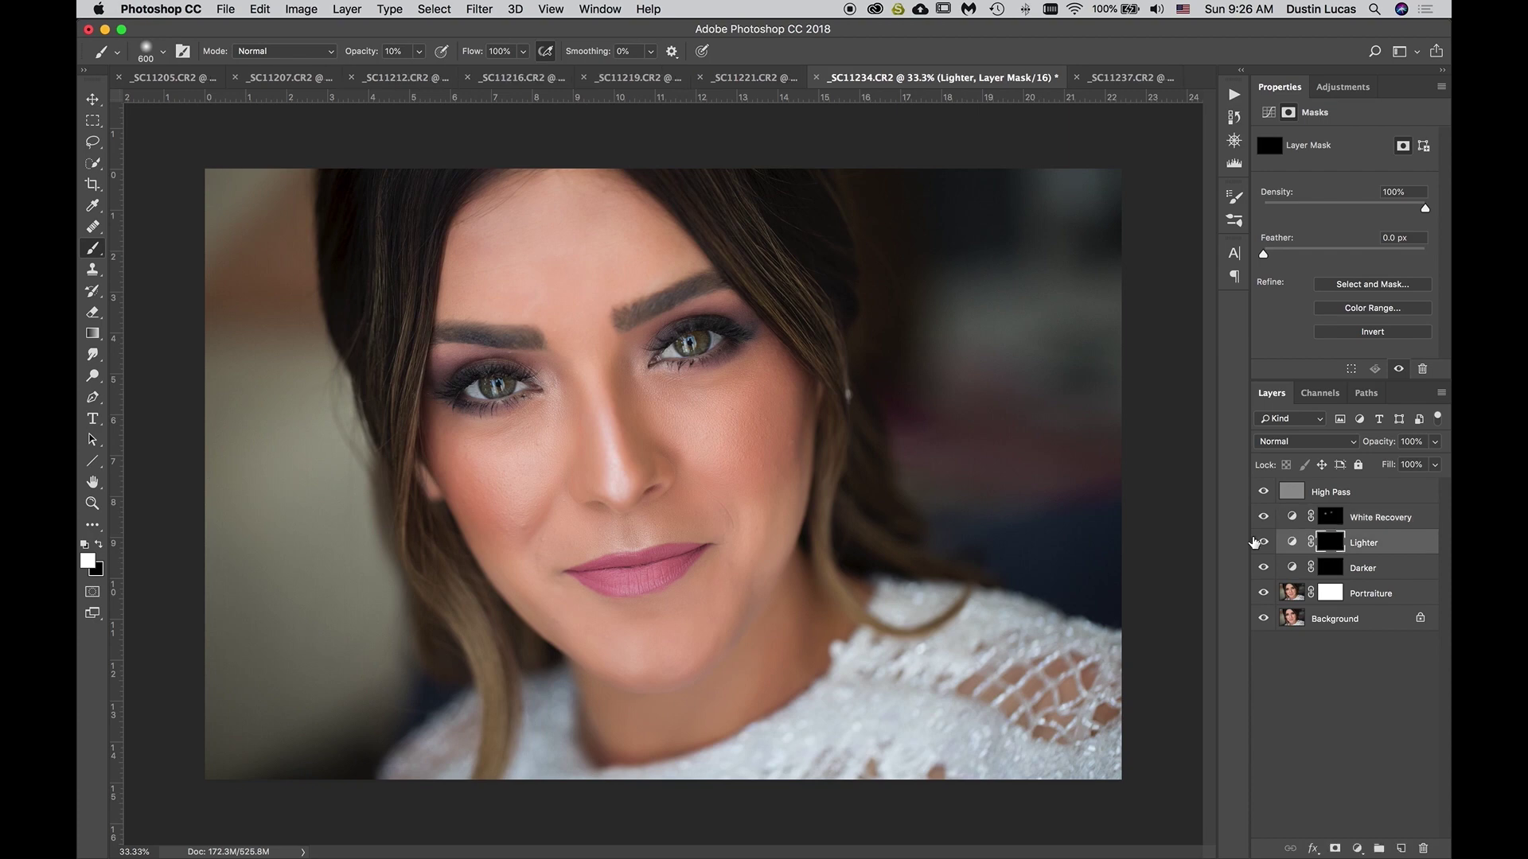
drag(699, 338, 716, 334)
Try painting over the eyes on the White Recovery mask of _SC11237, and reset that mask to solid black
key(ctrl+Tab)
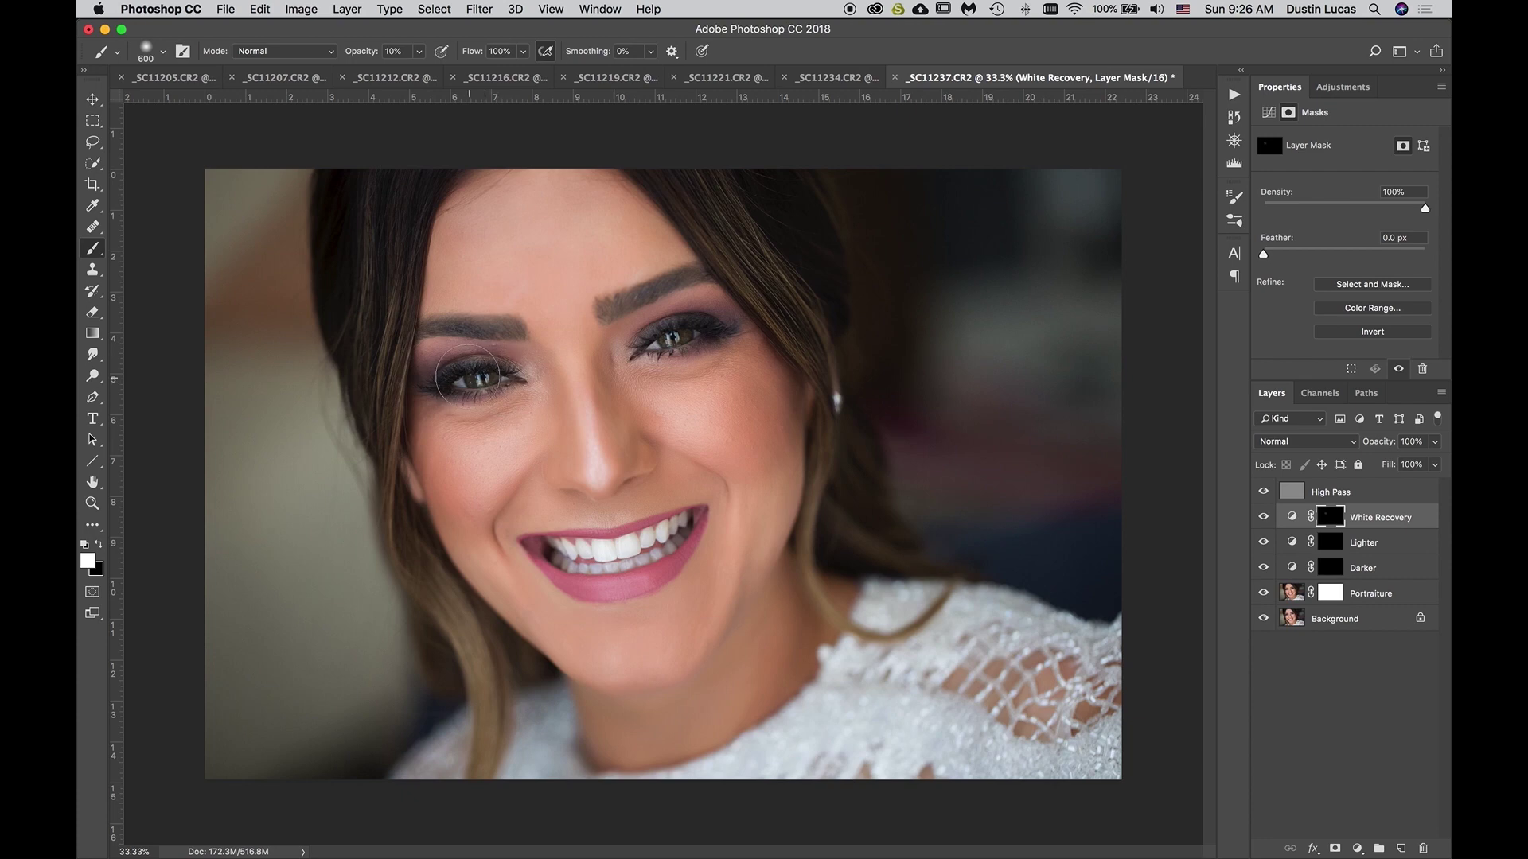
mouse_move(688, 342)
mouse_down()
mouse_move(676, 350)
mouse_move(689, 334)
mouse_up()
click(1329, 542)
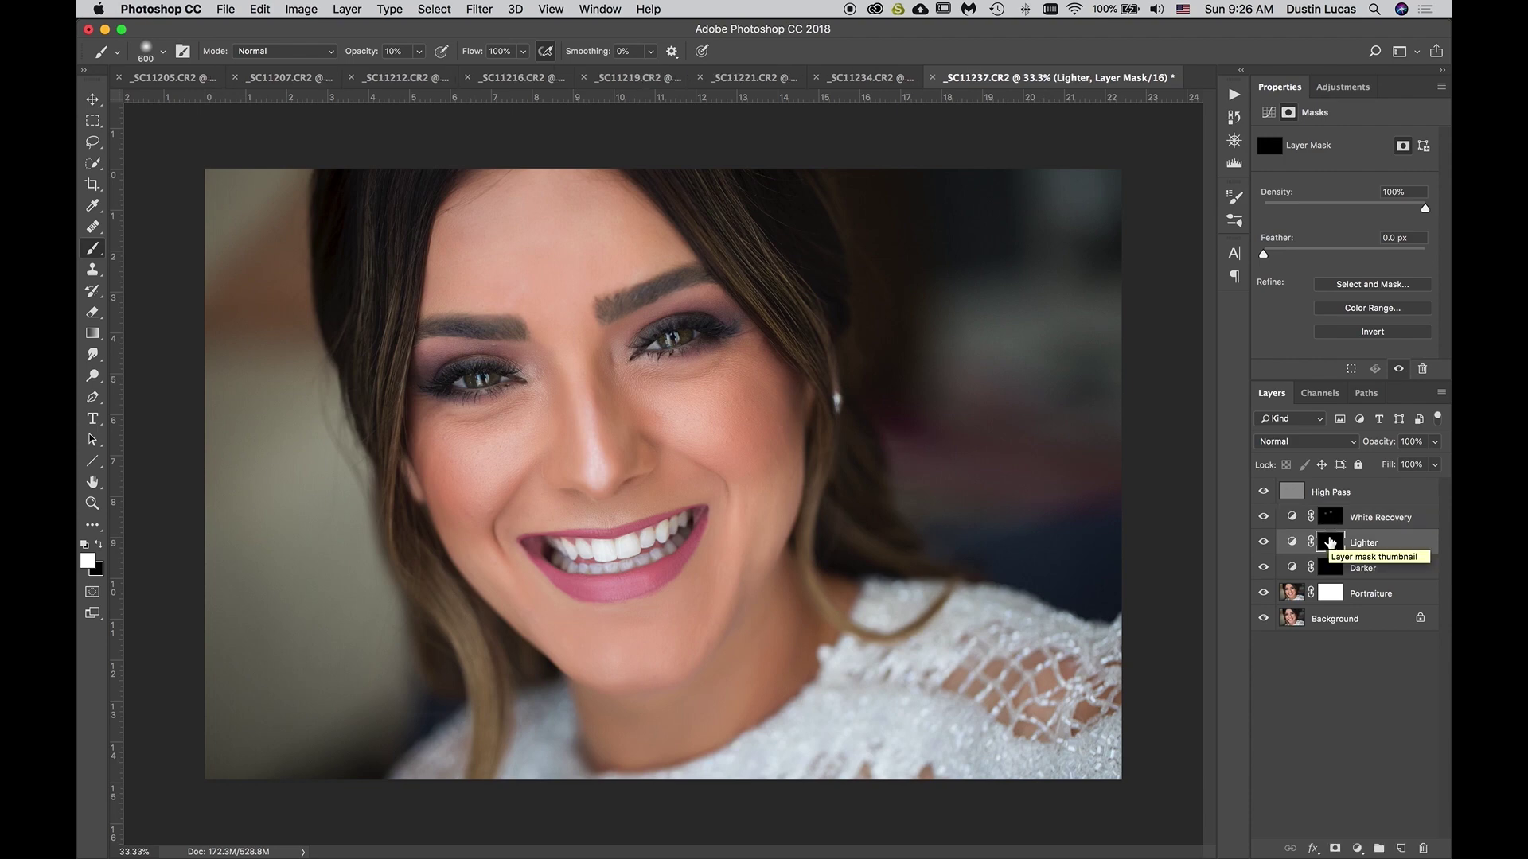
click(1330, 519)
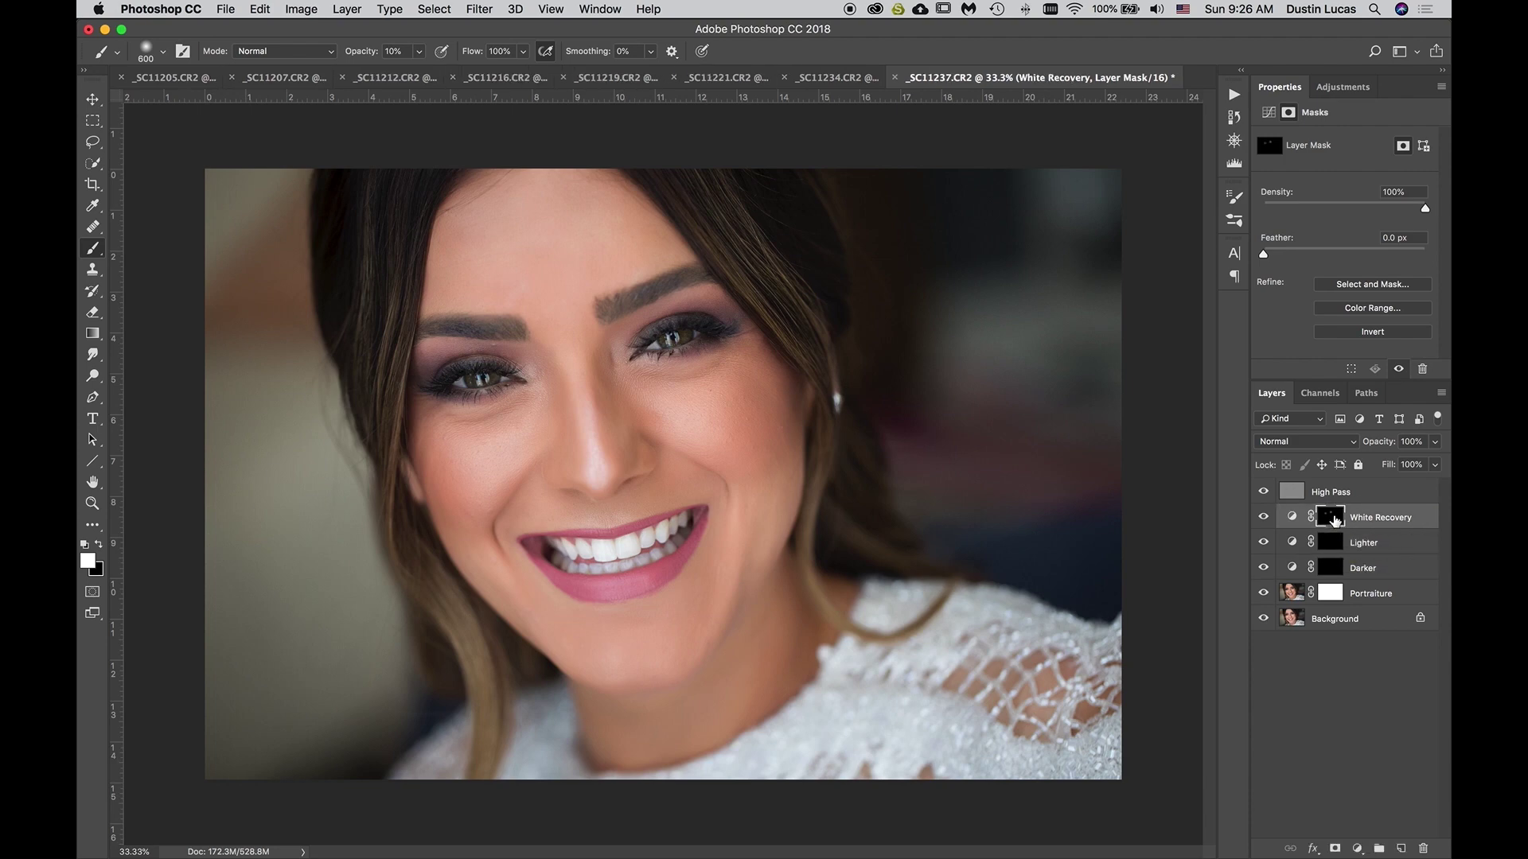
key(super+i)
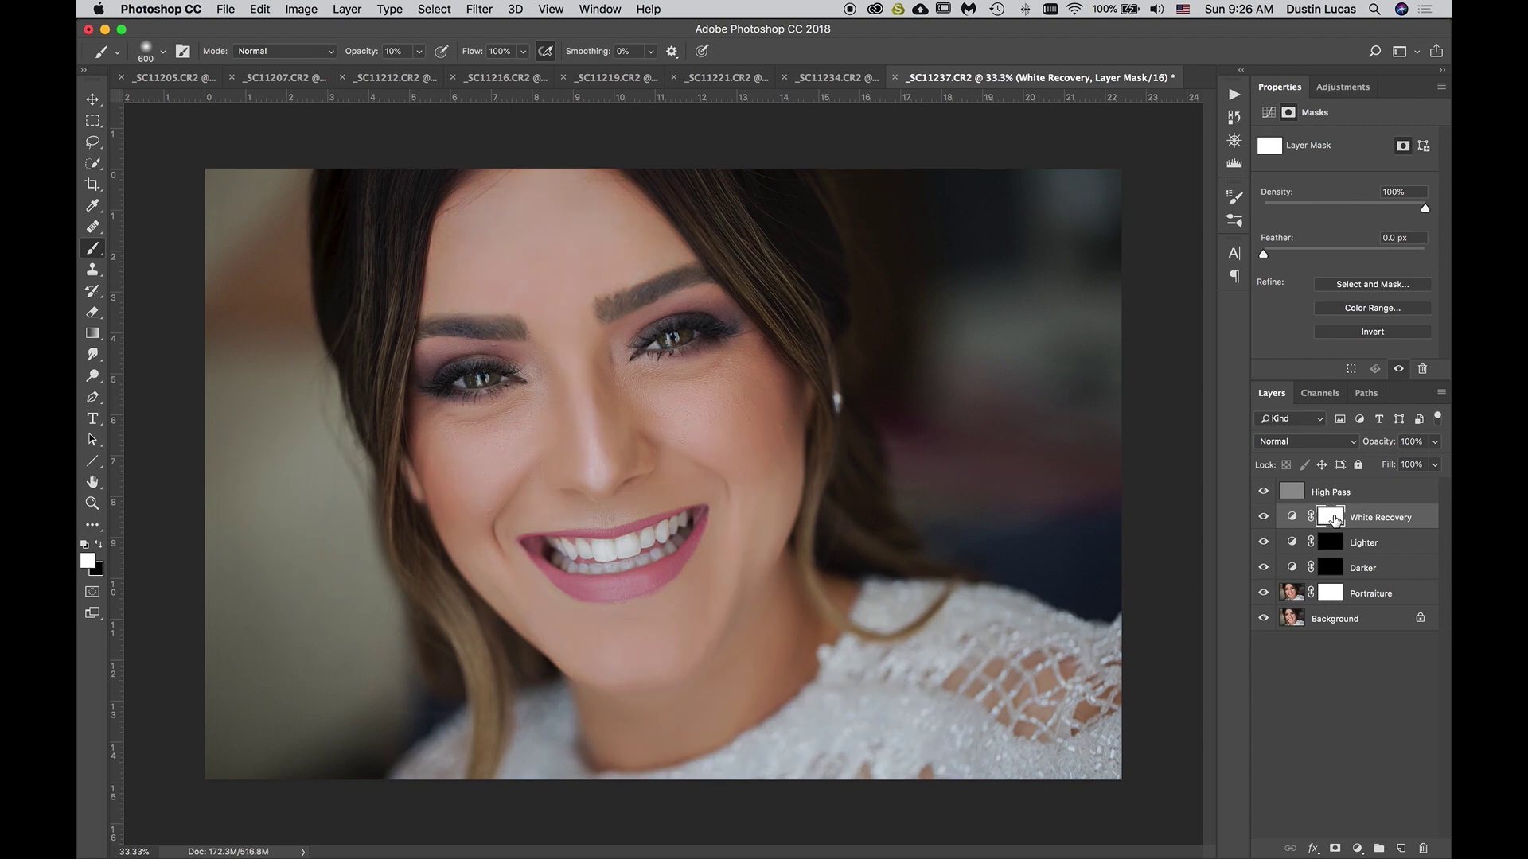
key(super+i)
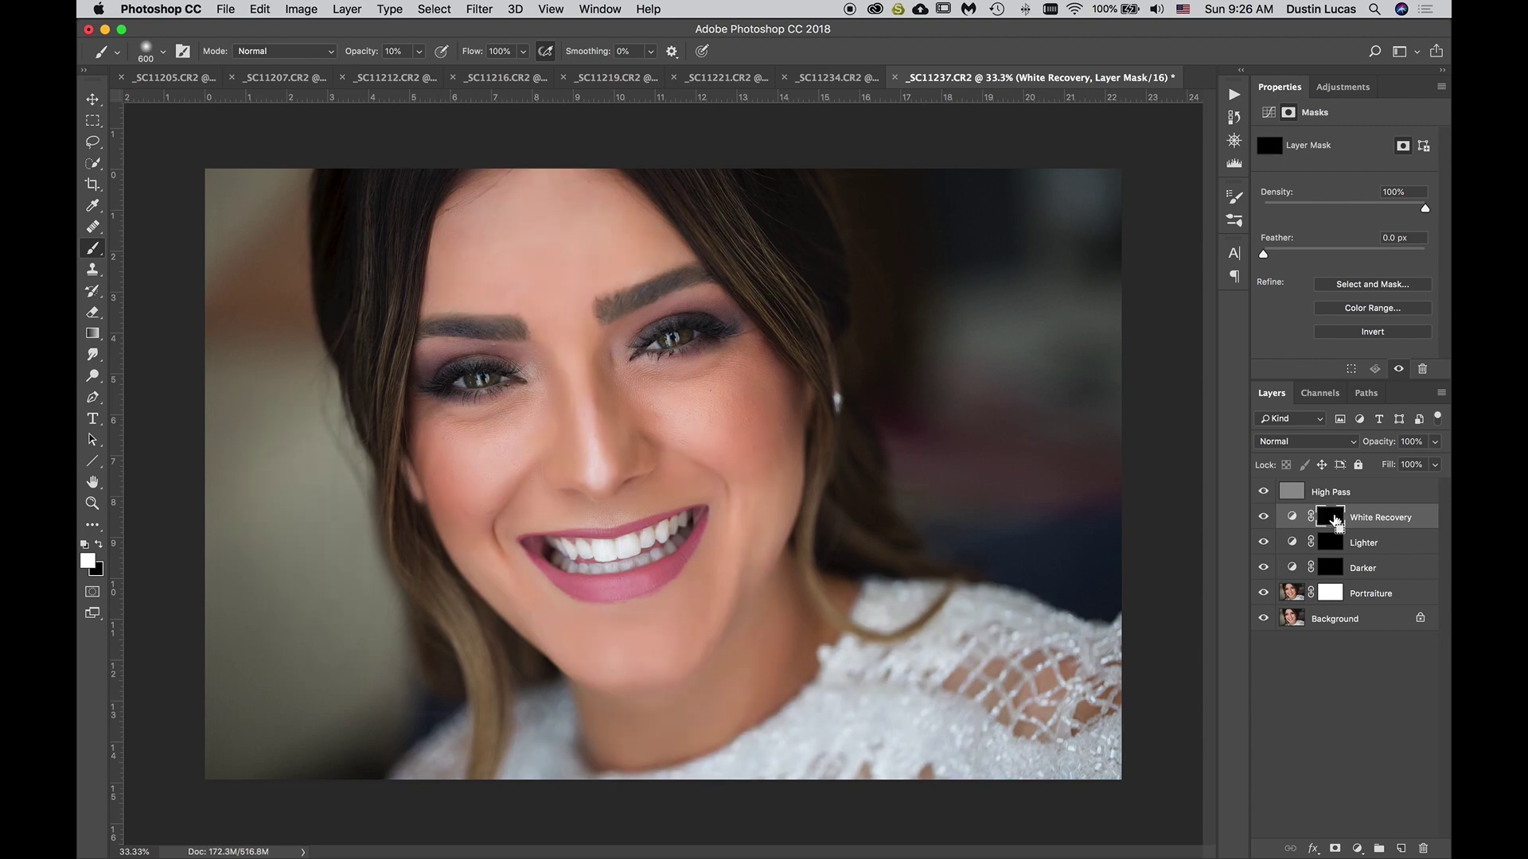
Check the selected masks of the retouched photos from _SC11216 through _SC11237
key(ctrl+Tab)
key(ctrl+Tab)
key(ctrl+Tab)
key(ctrl+Tab)
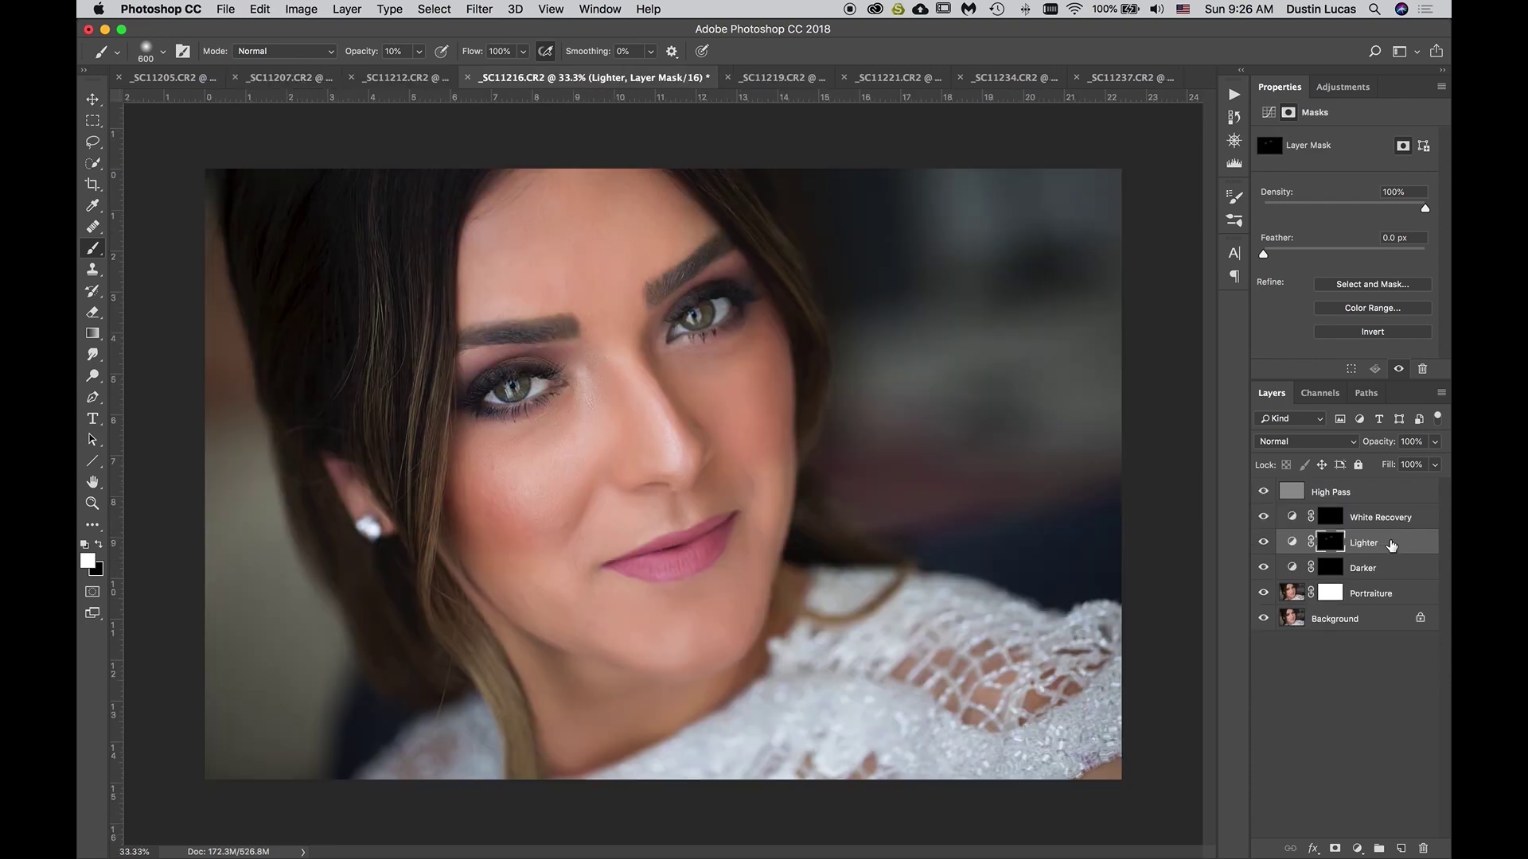
click(1331, 519)
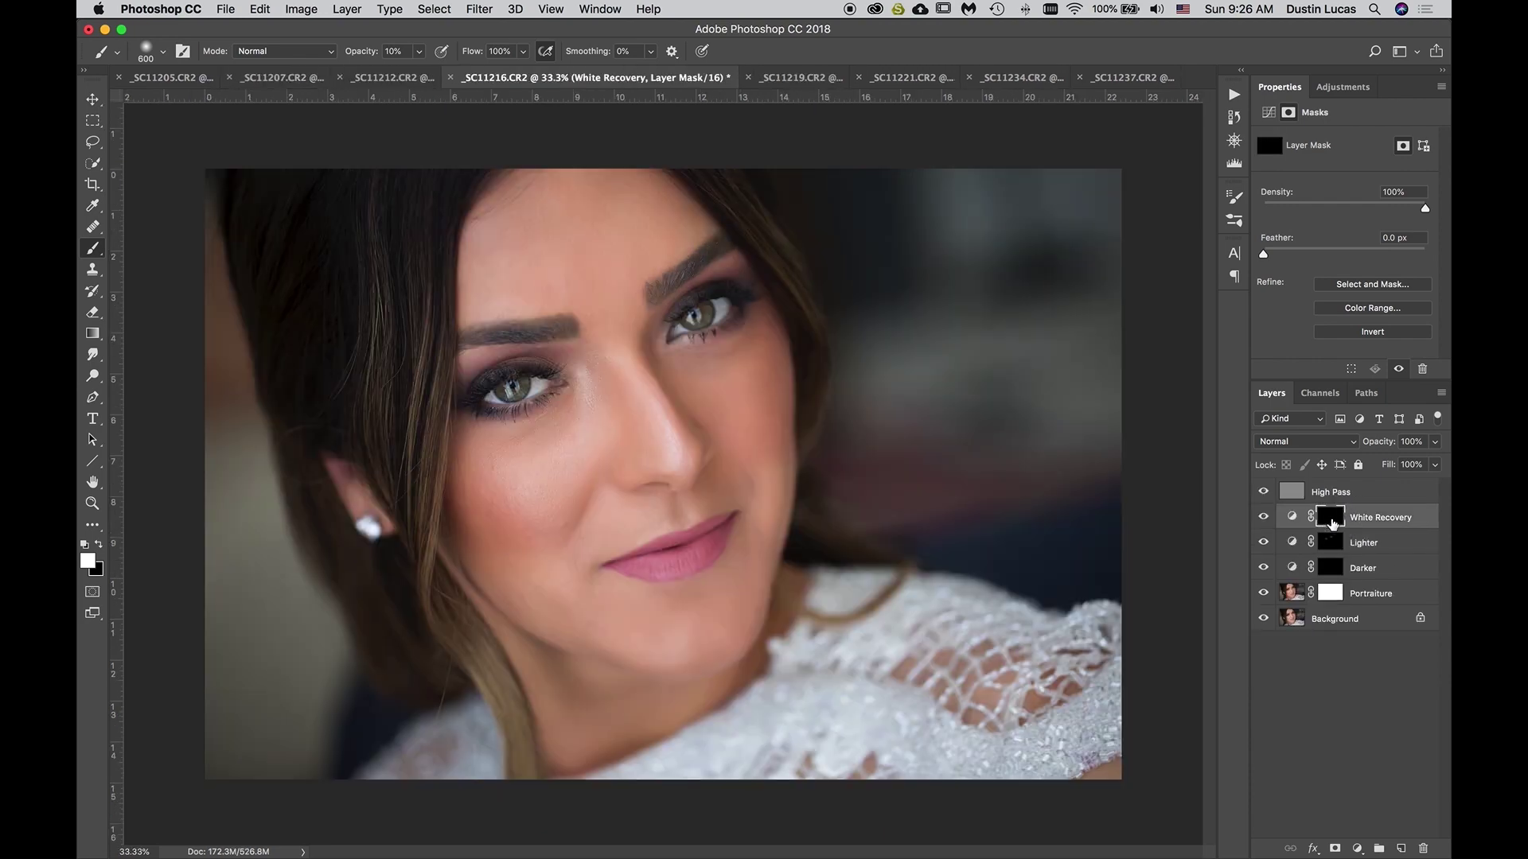
key(ctrl+Tab)
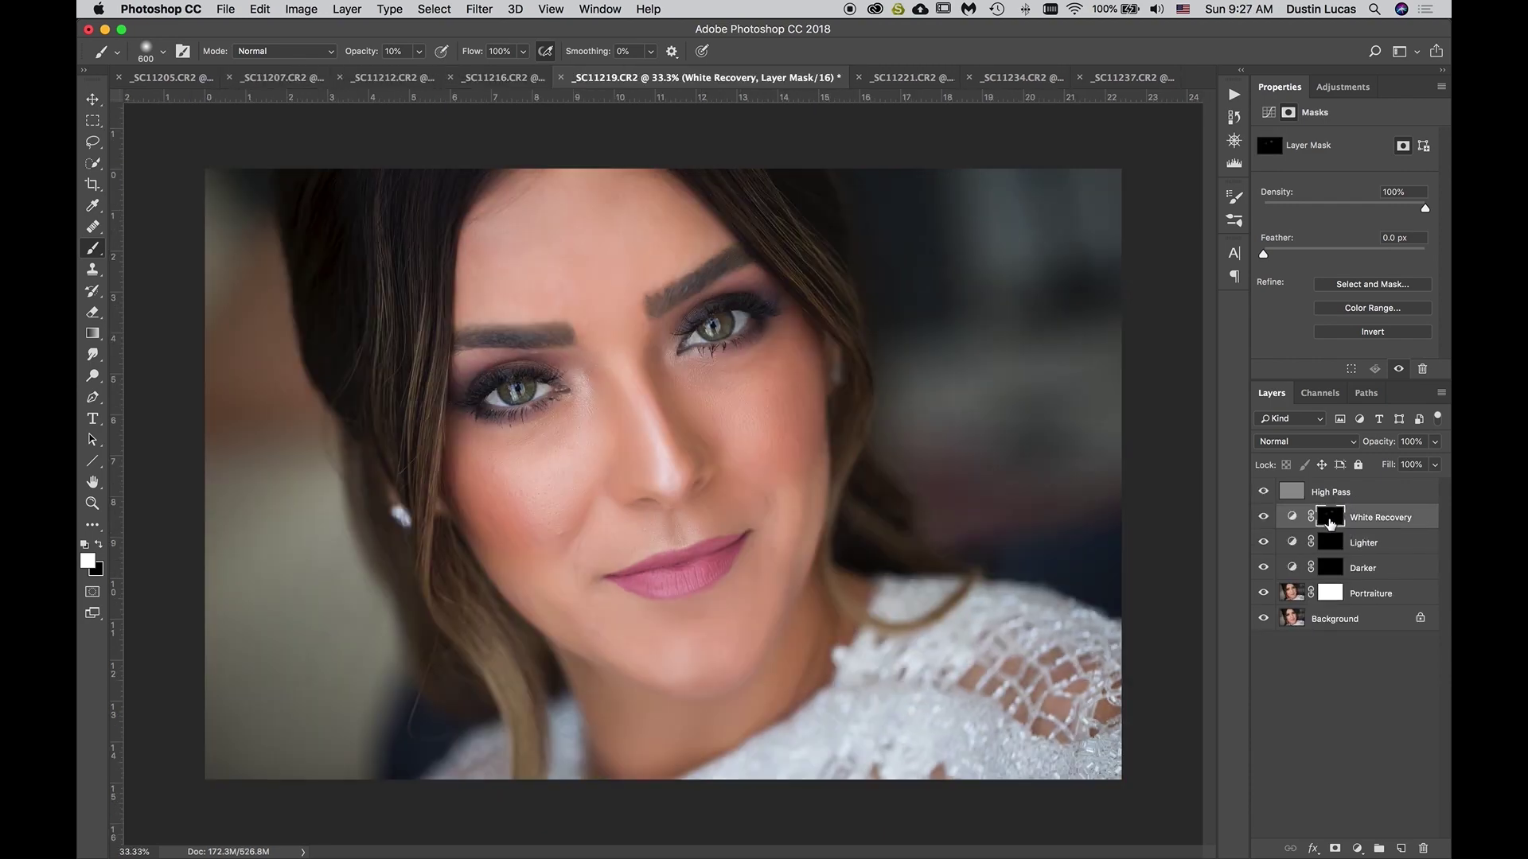
key(ctrl+Tab)
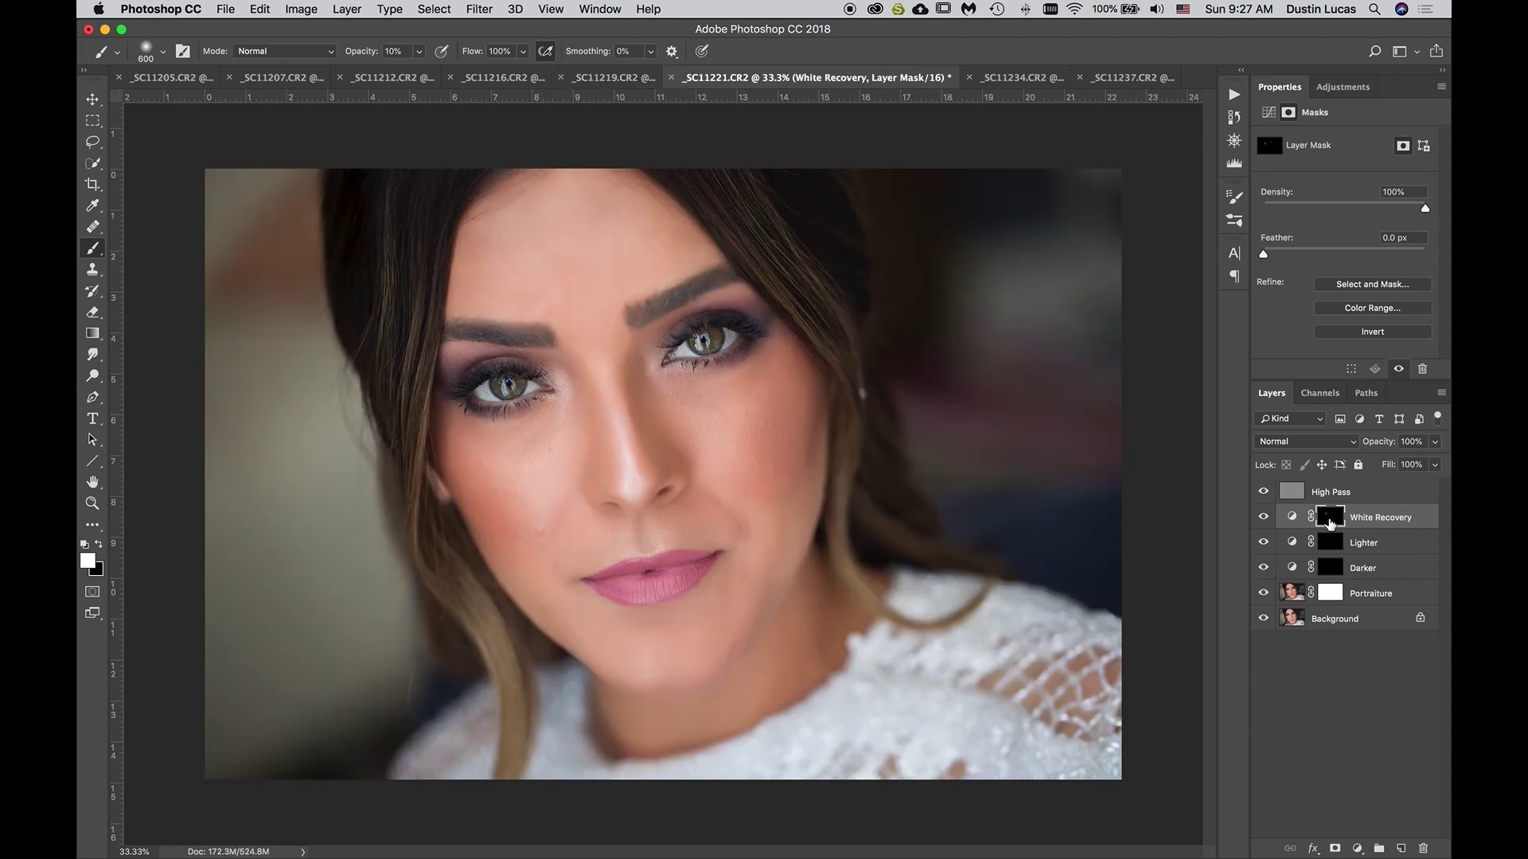
key(ctrl+Tab)
key(ctrl+Tab)
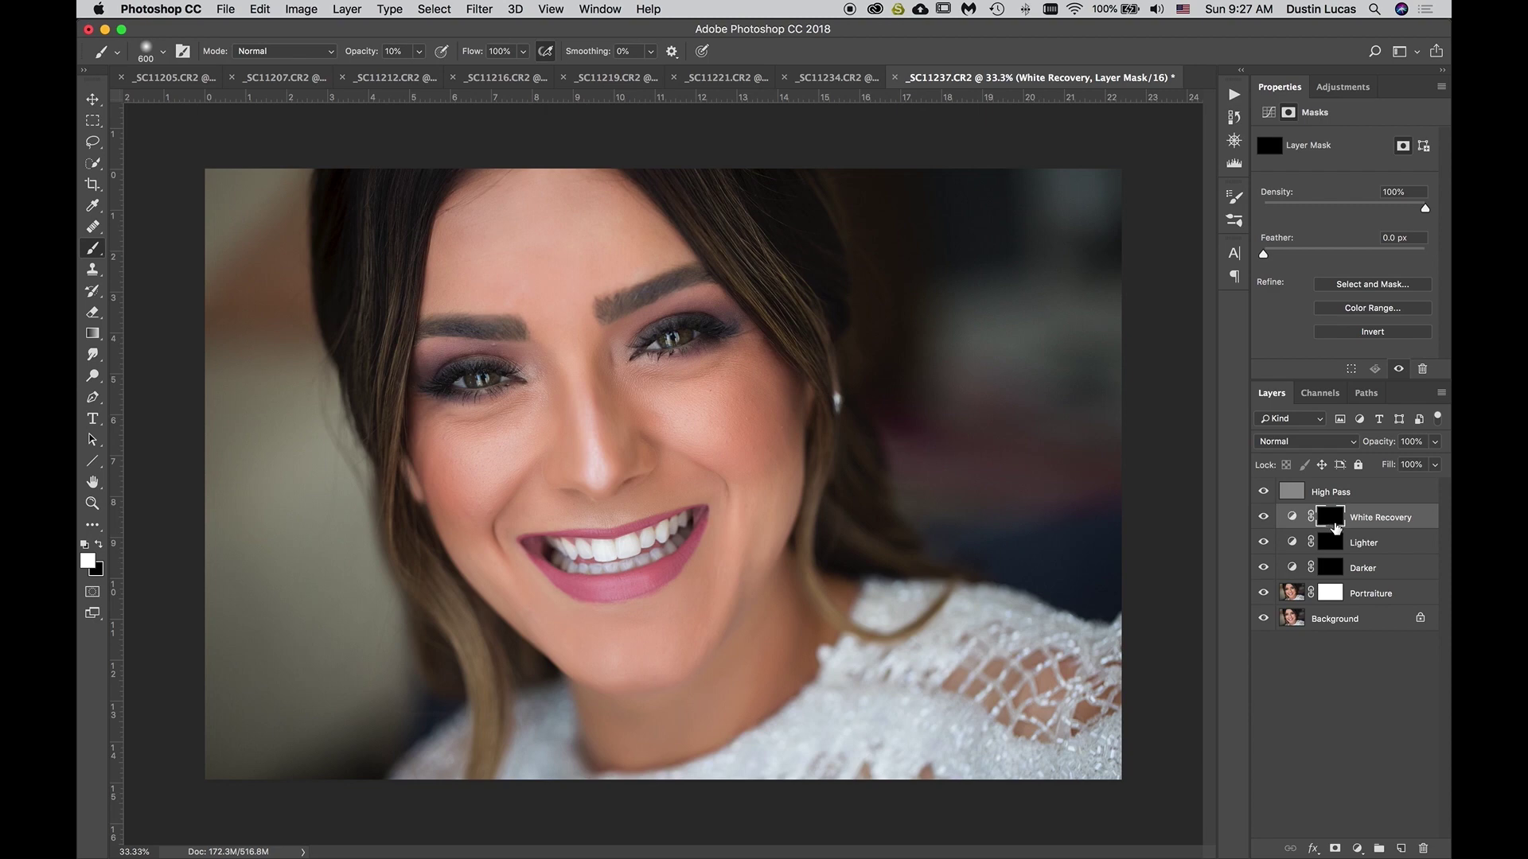
Paint over the eyes on the Lighter mask of _SC11237 and, with the brush reduced to size 400, on the White Recovery mask of _SC11205
click(1330, 544)
mouse_move(721, 351)
mouse_down()
mouse_move(759, 298)
mouse_move(733, 297)
mouse_move(701, 330)
mouse_up()
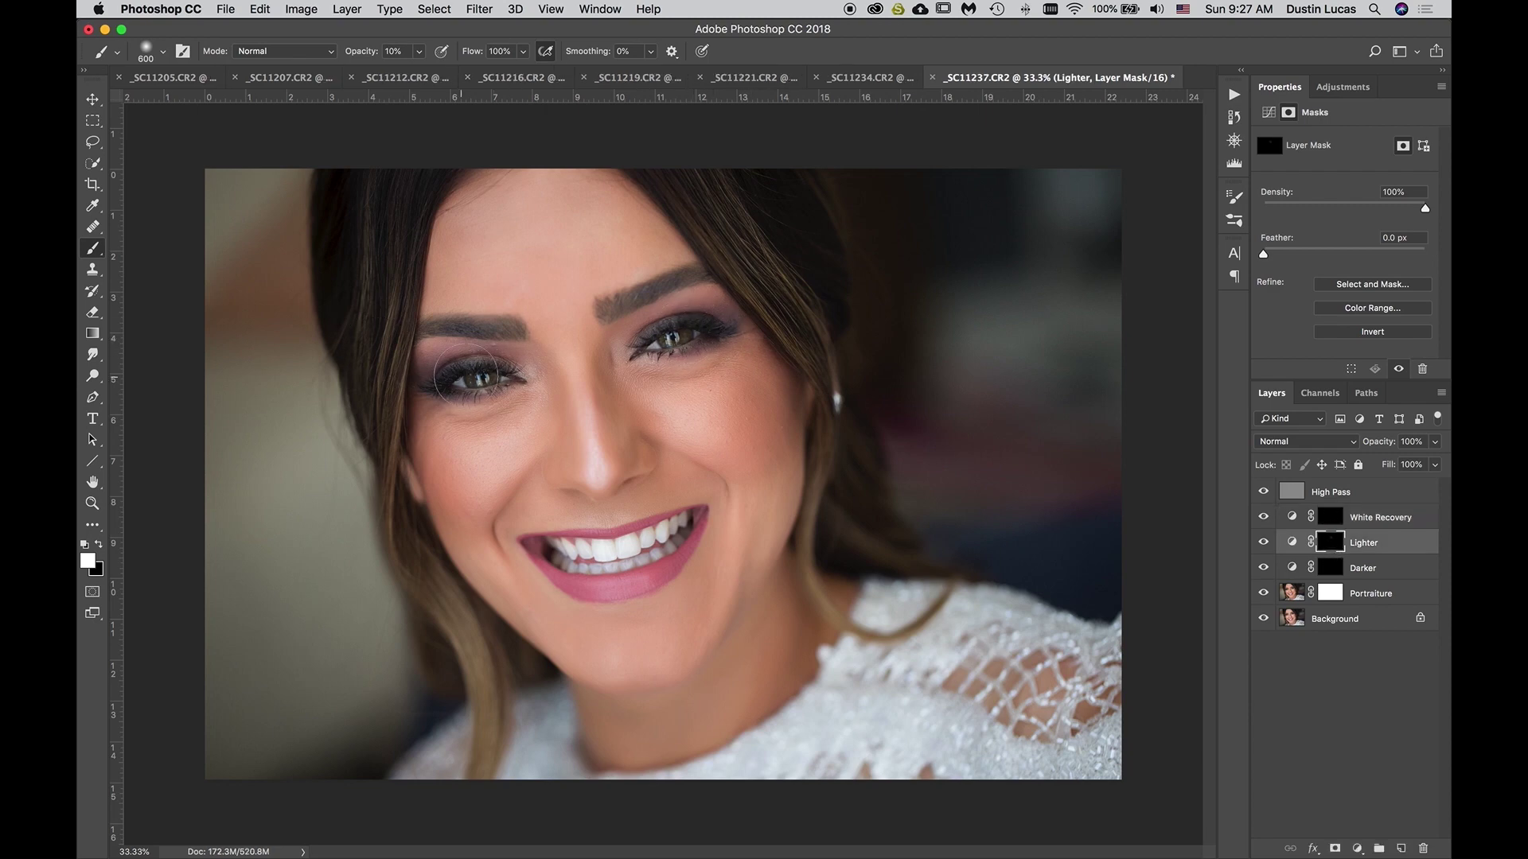
key(ctrl+Tab)
mouse_move(569, 318)
mouse_down()
mouse_move(571, 296)
mouse_move(567, 309)
mouse_up()
key(bracketleft)
key(bracketleft)
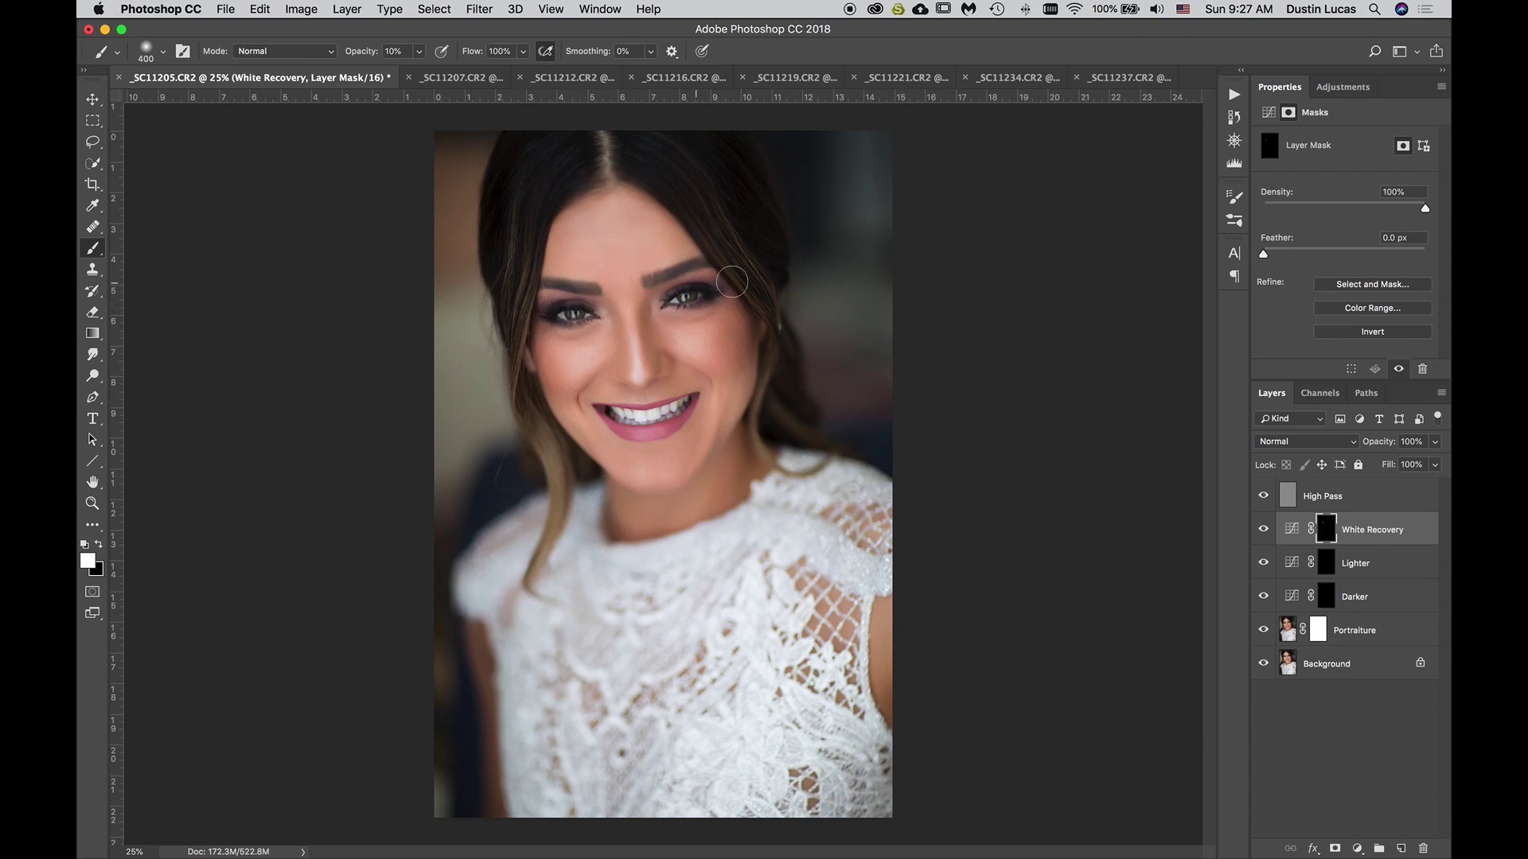
Enlarge the brush to size 1400 and select the Portraiture layer of _SC11212
key(ctrl+Tab)
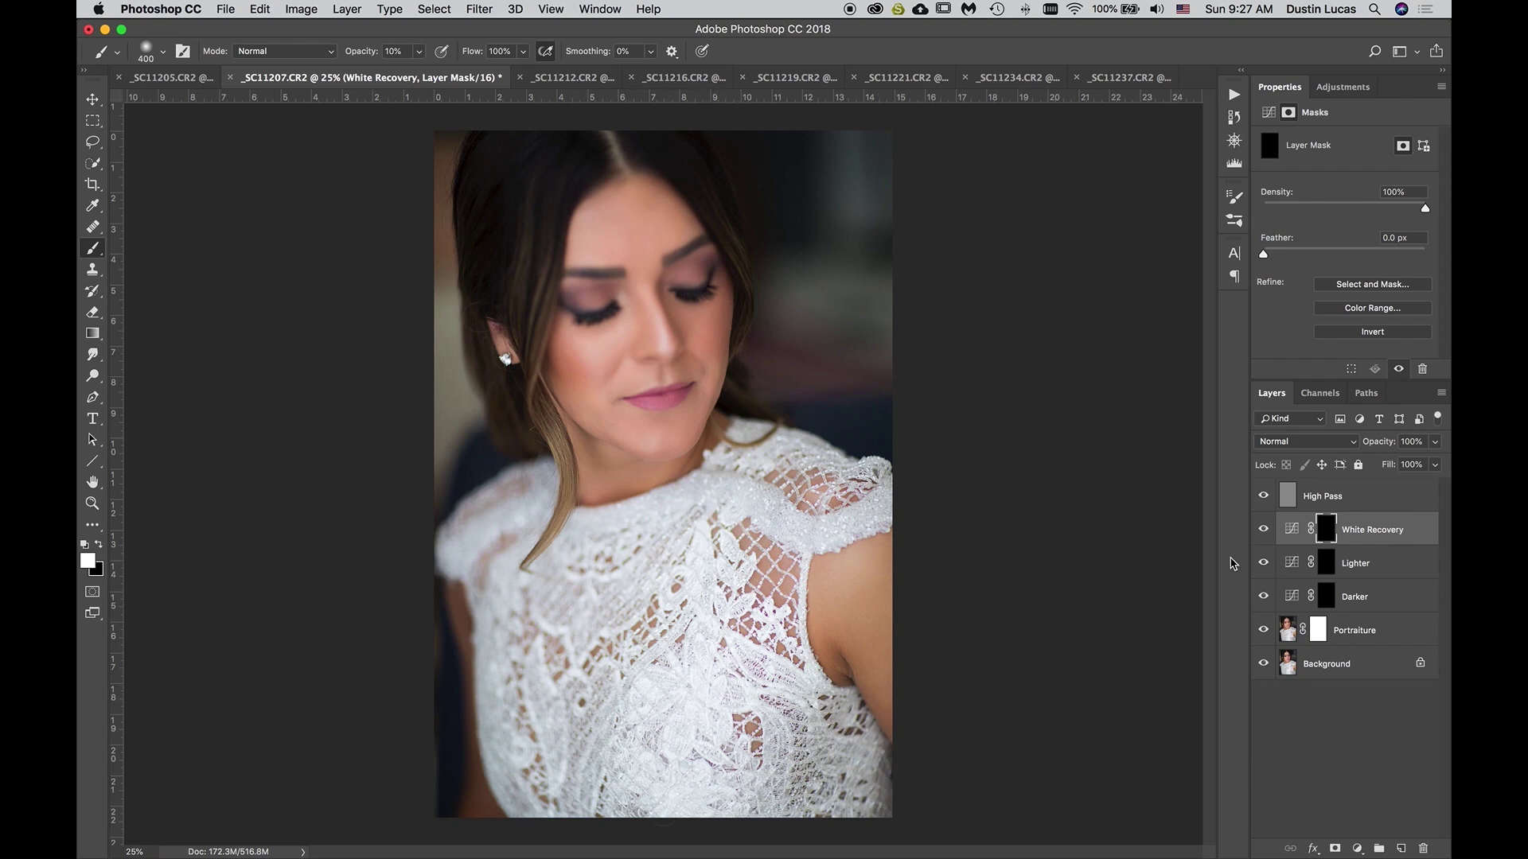
key(bracketright)
key(bracketright)
key(bracketright)
key(bracketright)
key(bracketright)
key(bracketright)
key(bracketright)
key(bracketright)
key(bracketright)
key(bracketright)
key(ctrl+Tab)
click(1400, 634)
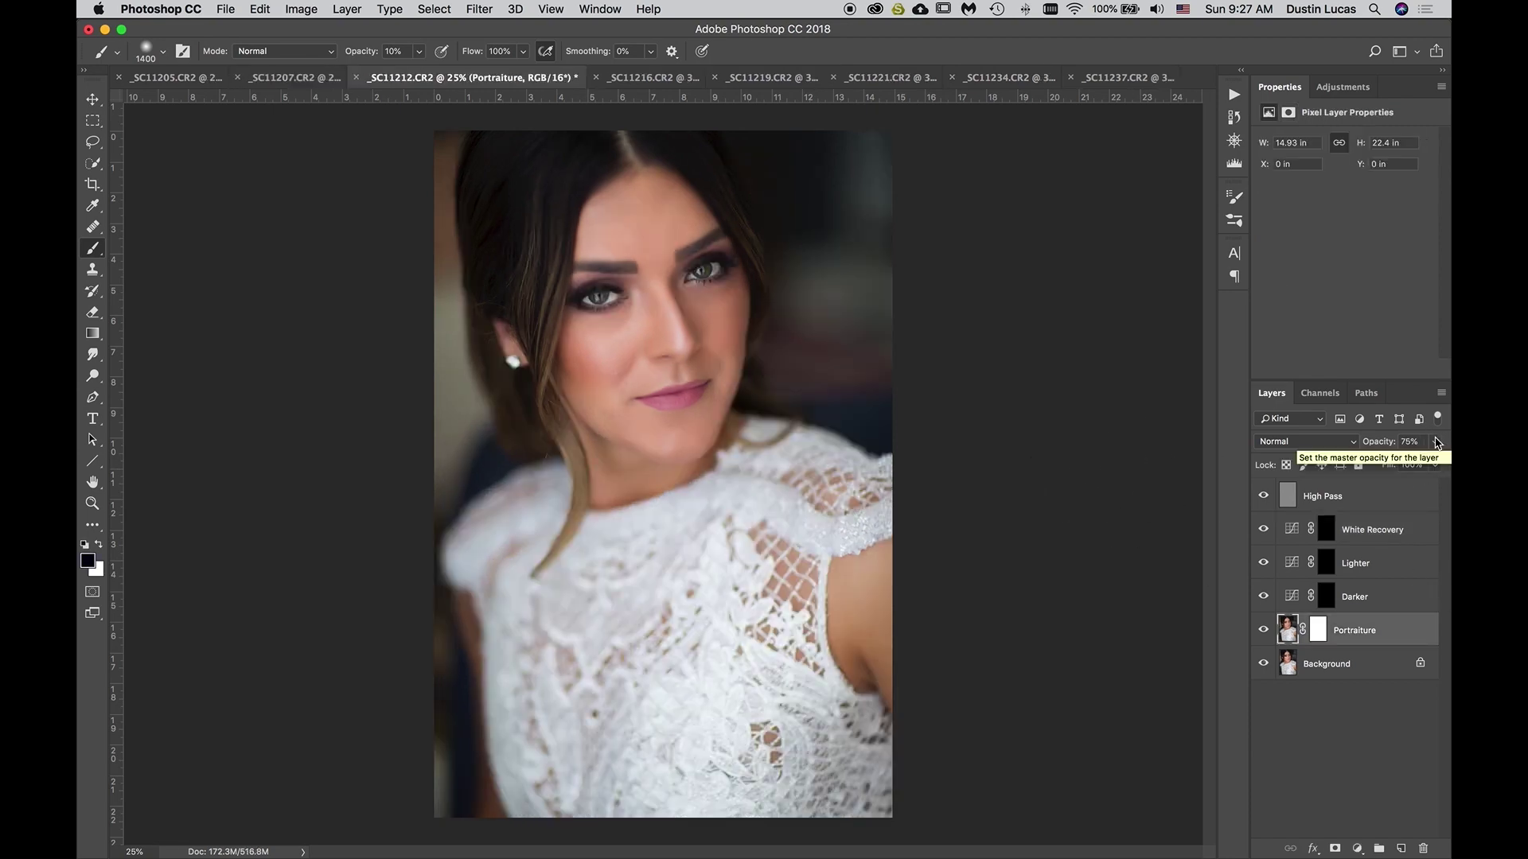
Paint over the lower part of the dress on the Darker mask of _SC11212 with a large white brush
click(1326, 595)
key(x)
key(bracketright)
key(bracketright)
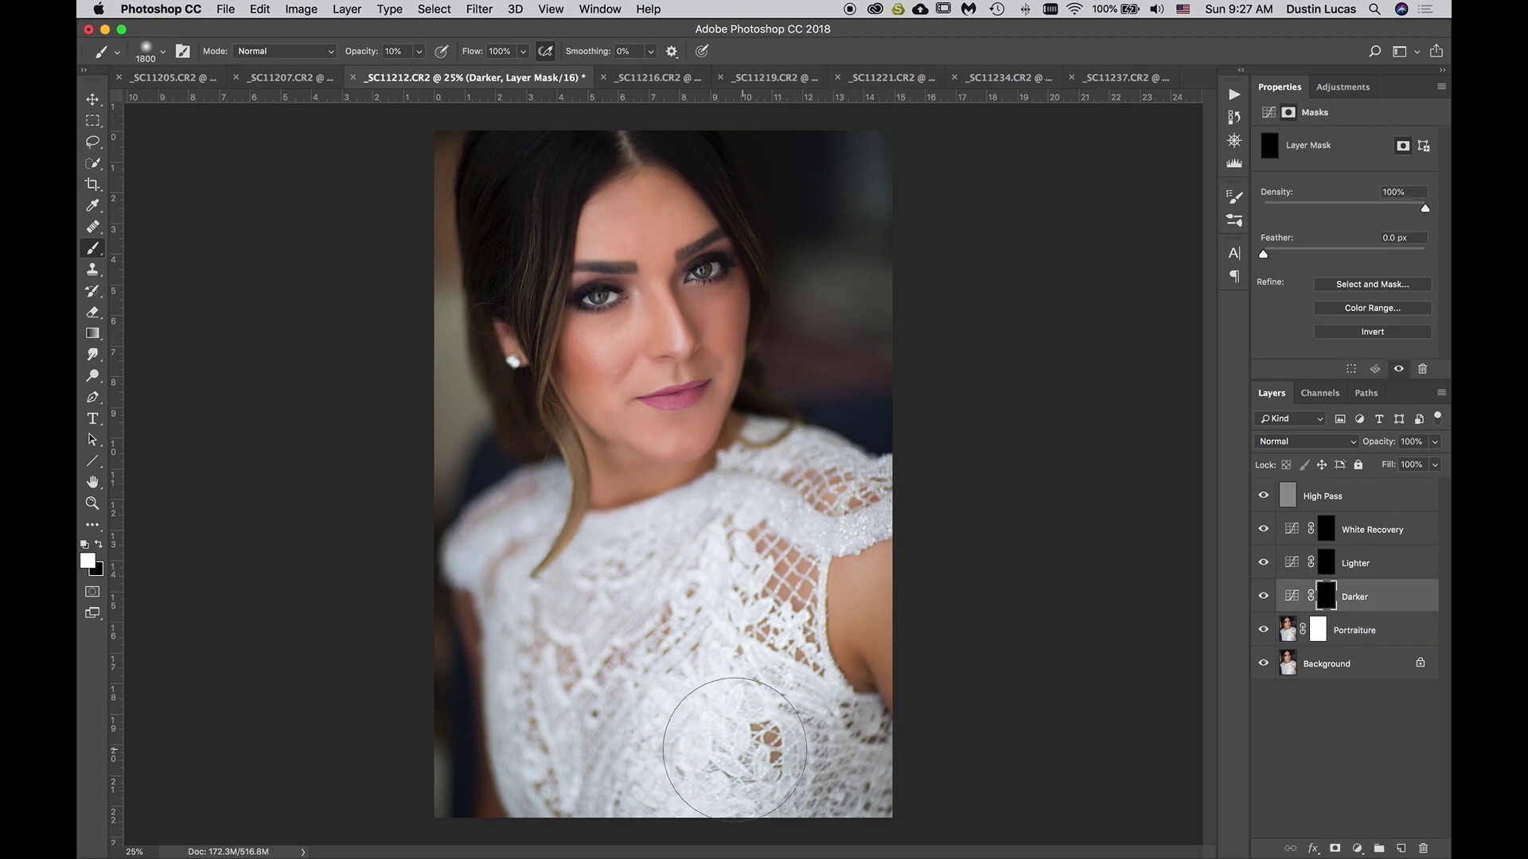
key(bracketright)
key(bracketright)
Brighten the face of _SC11212 by painting on the Lighter mask with the brush enlarged to size 2200
click(1326, 562)
key(bracketright)
key(bracketright)
key(bracketright)
key(bracketright)
mouse_move(605, 243)
mouse_down()
mouse_move(664, 239)
mouse_move(629, 263)
mouse_move(692, 314)
mouse_up()
drag(683, 744, 745, 682)
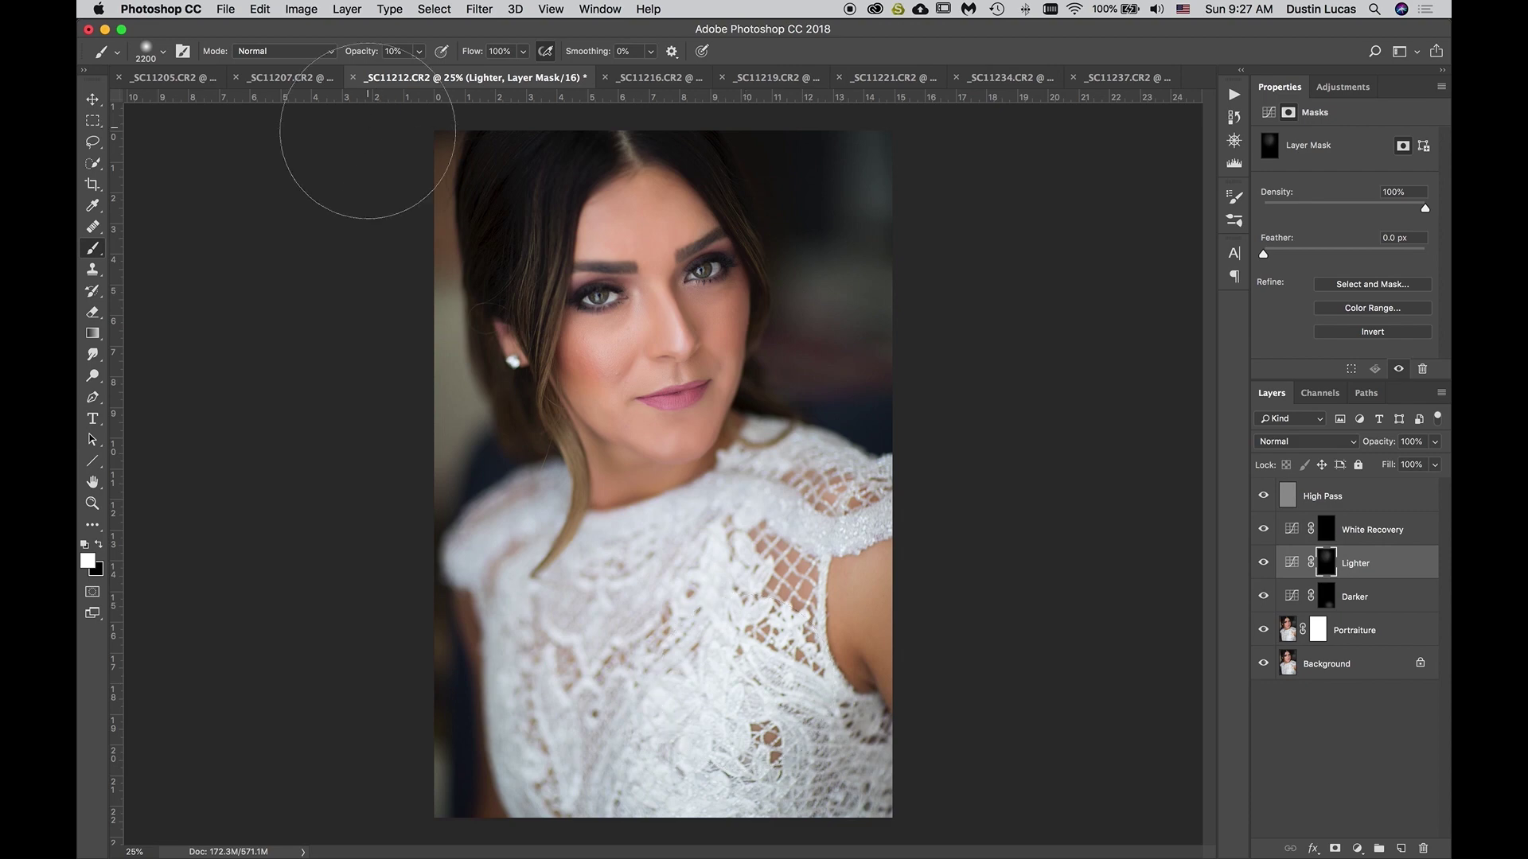
Look through the open photos once more and return to _SC11212
key(ctrl+Tab)
key(ctrl+Tab)
key(ctrl+Tab)
key(ctrl+Tab)
key(ctrl+Tab)
key(ctrl+Tab)
key(ctrl+Tab)
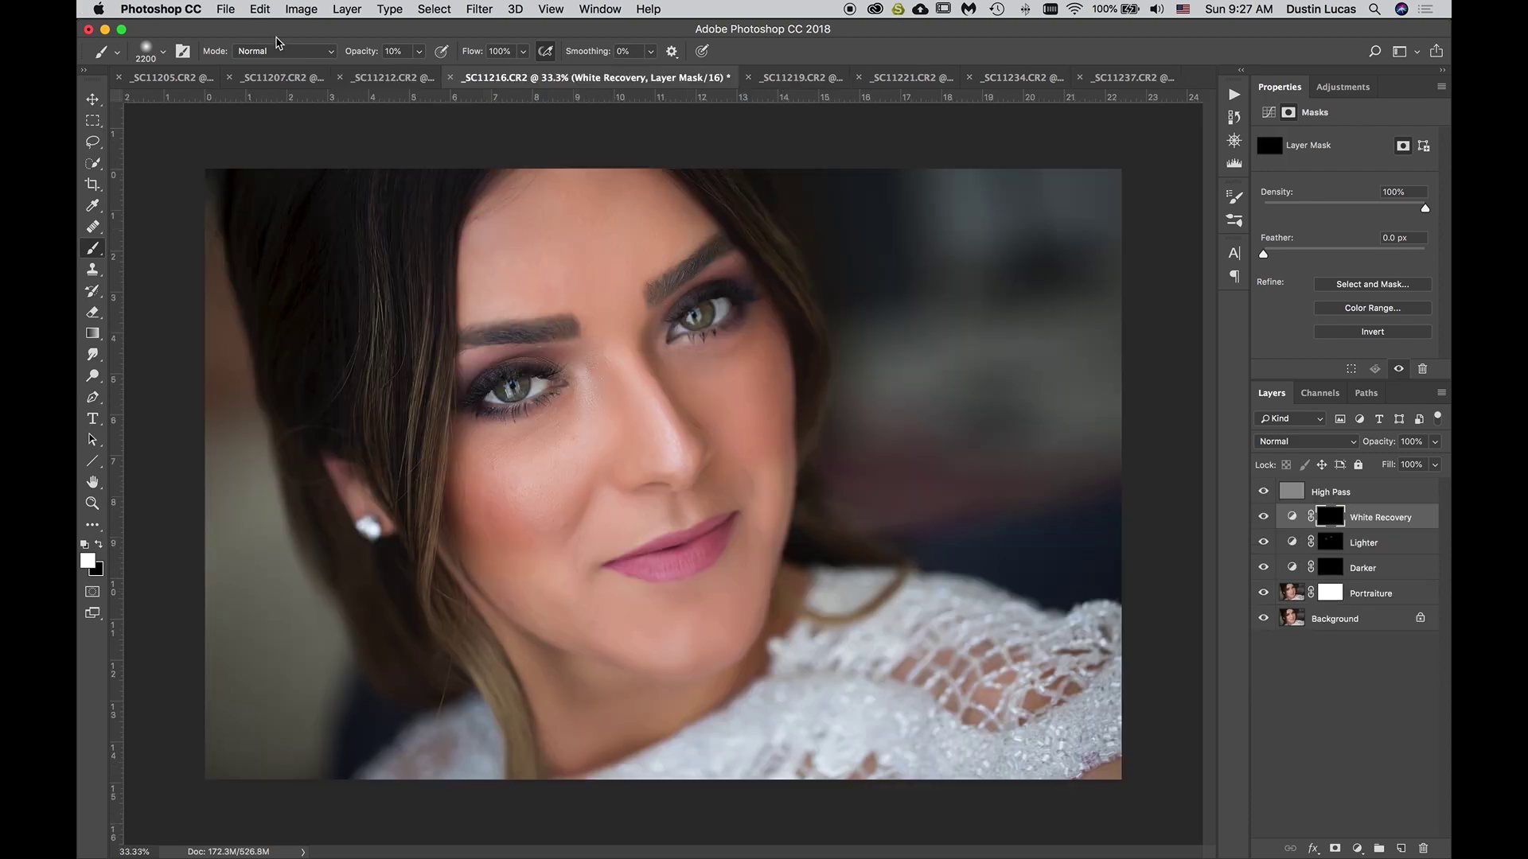
key(ctrl+Tab)
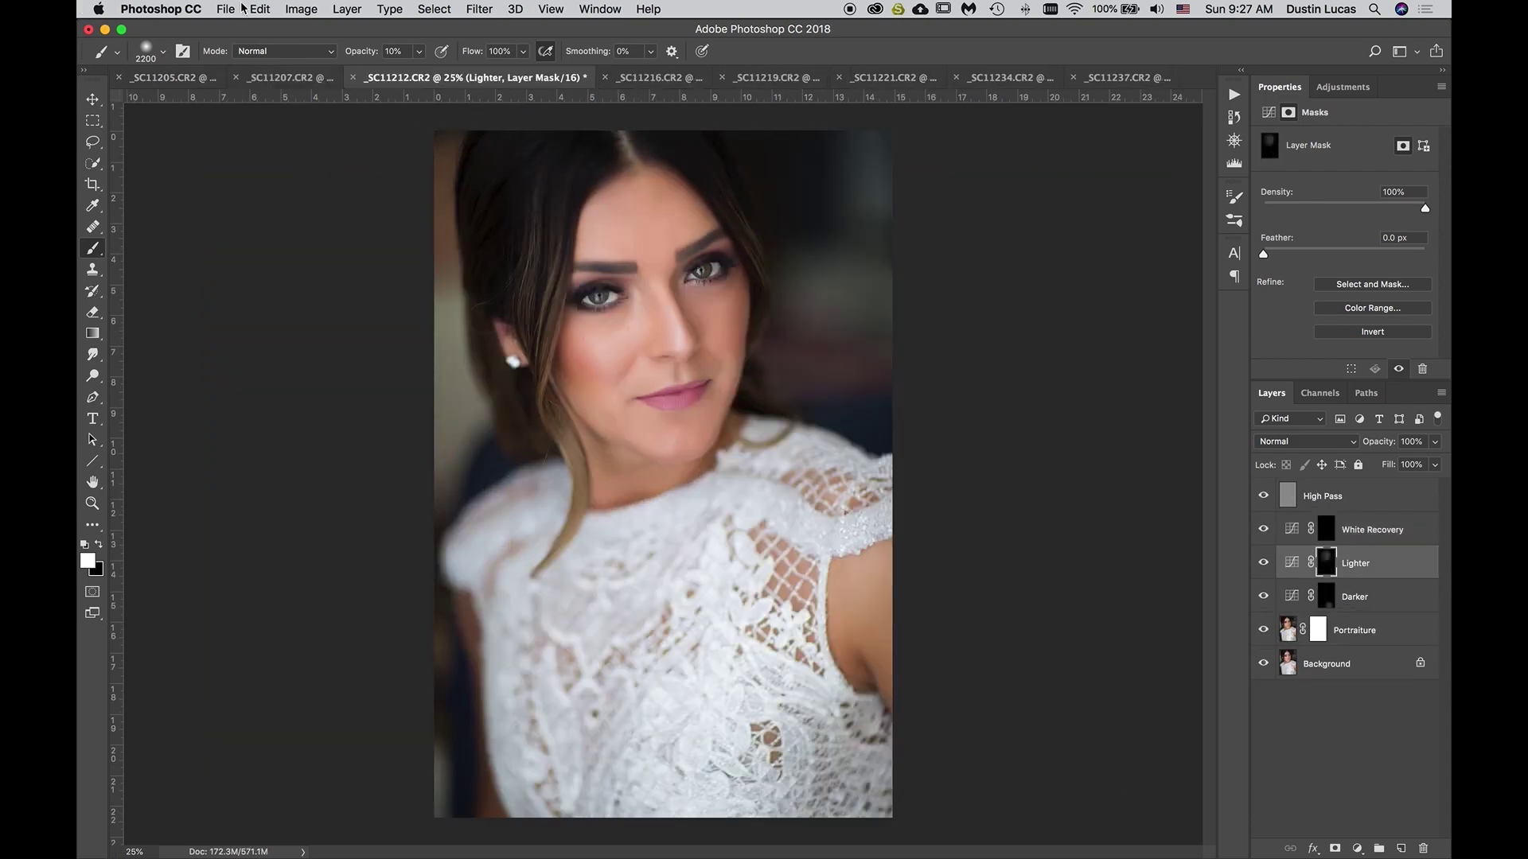
Close all open documents and save the changes, applying that choice to all of them
click(256, 8)
mouse_move(227, 8)
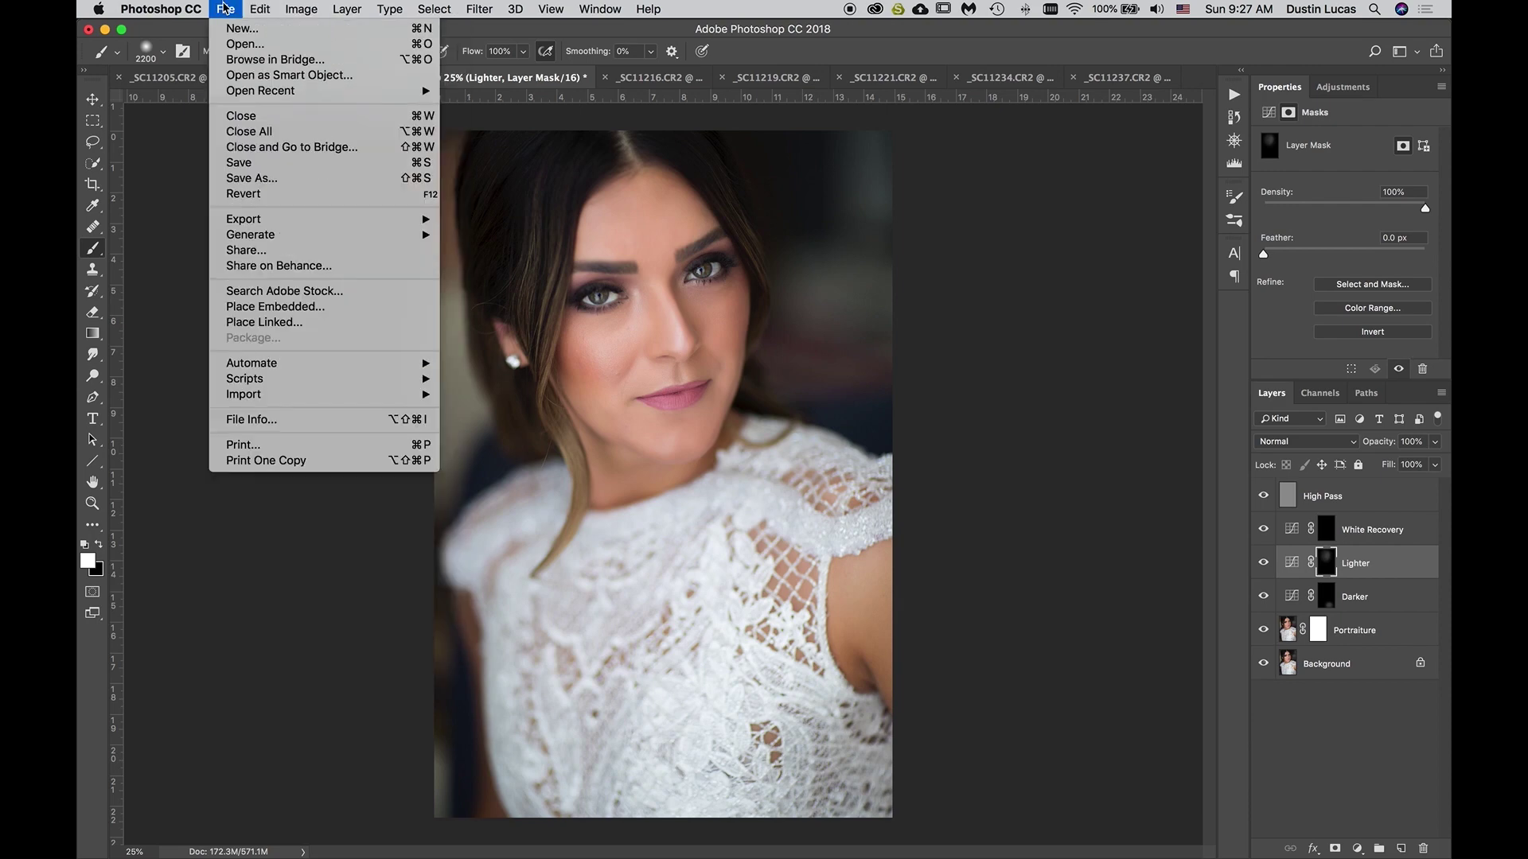
click(265, 135)
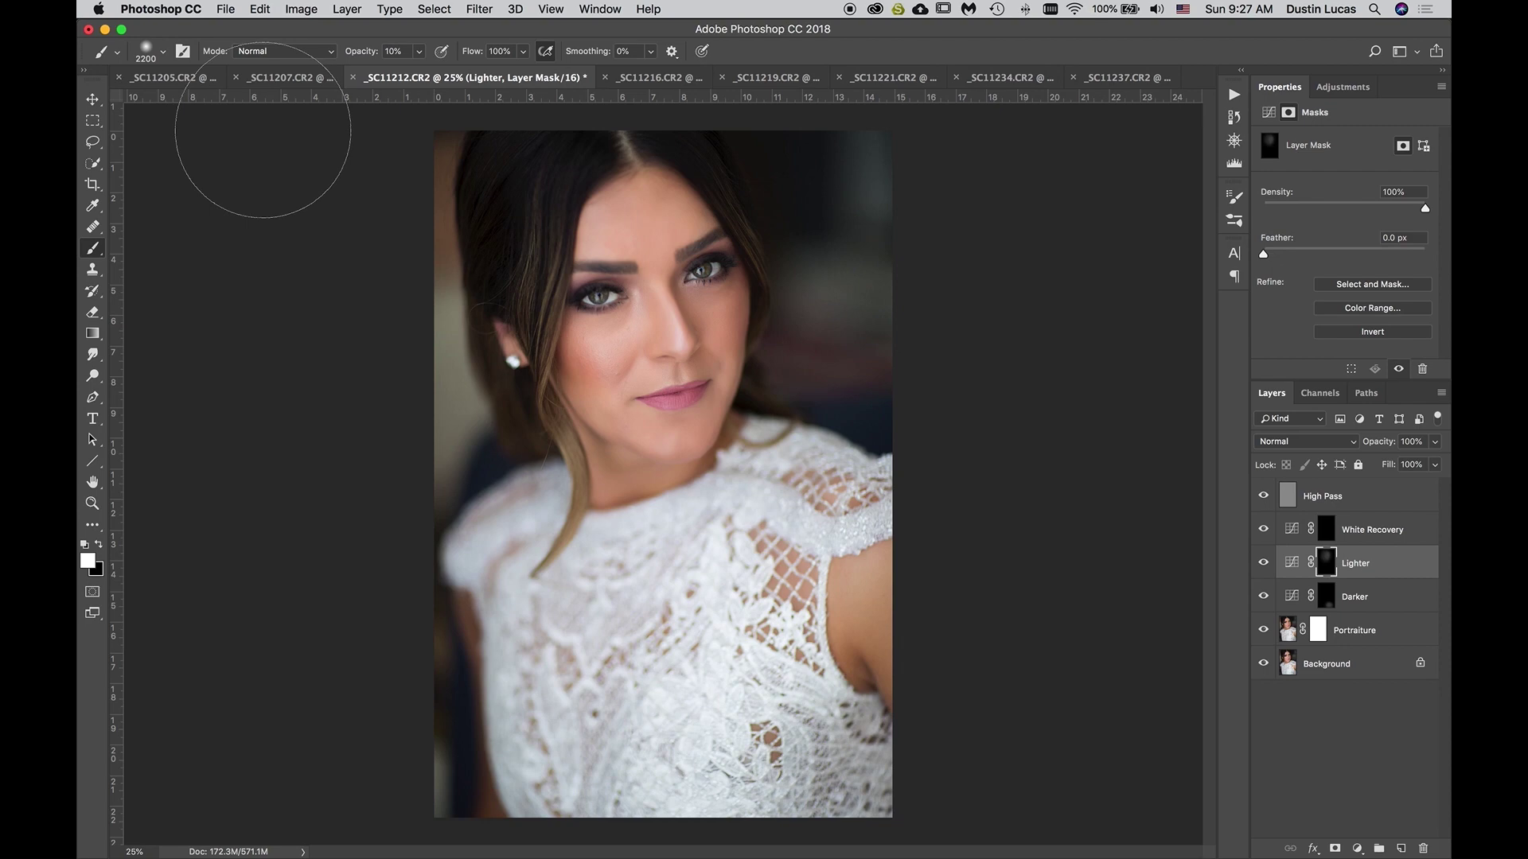
click(697, 276)
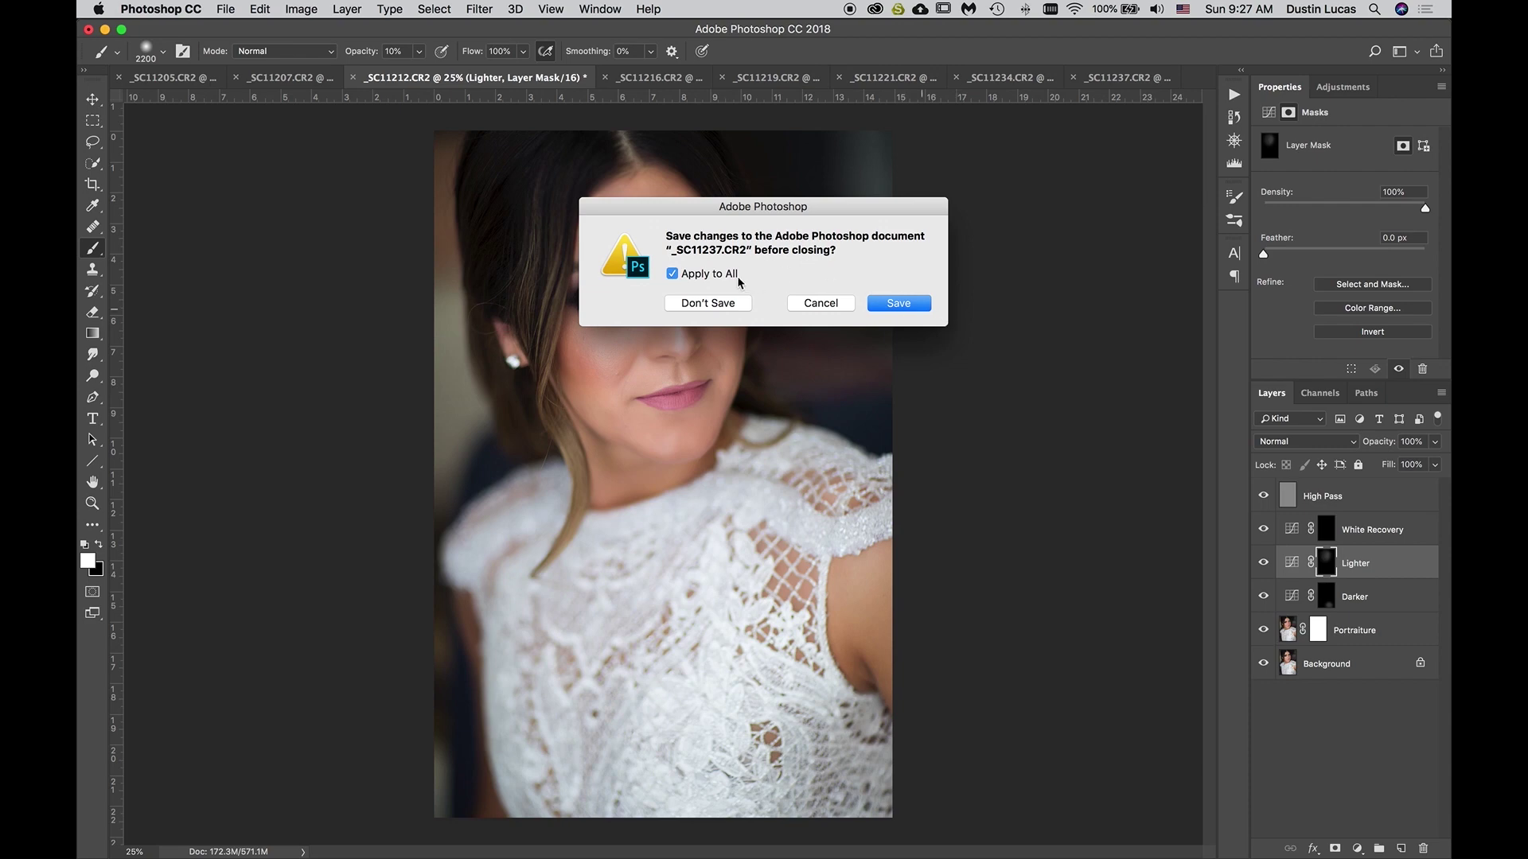
click(893, 303)
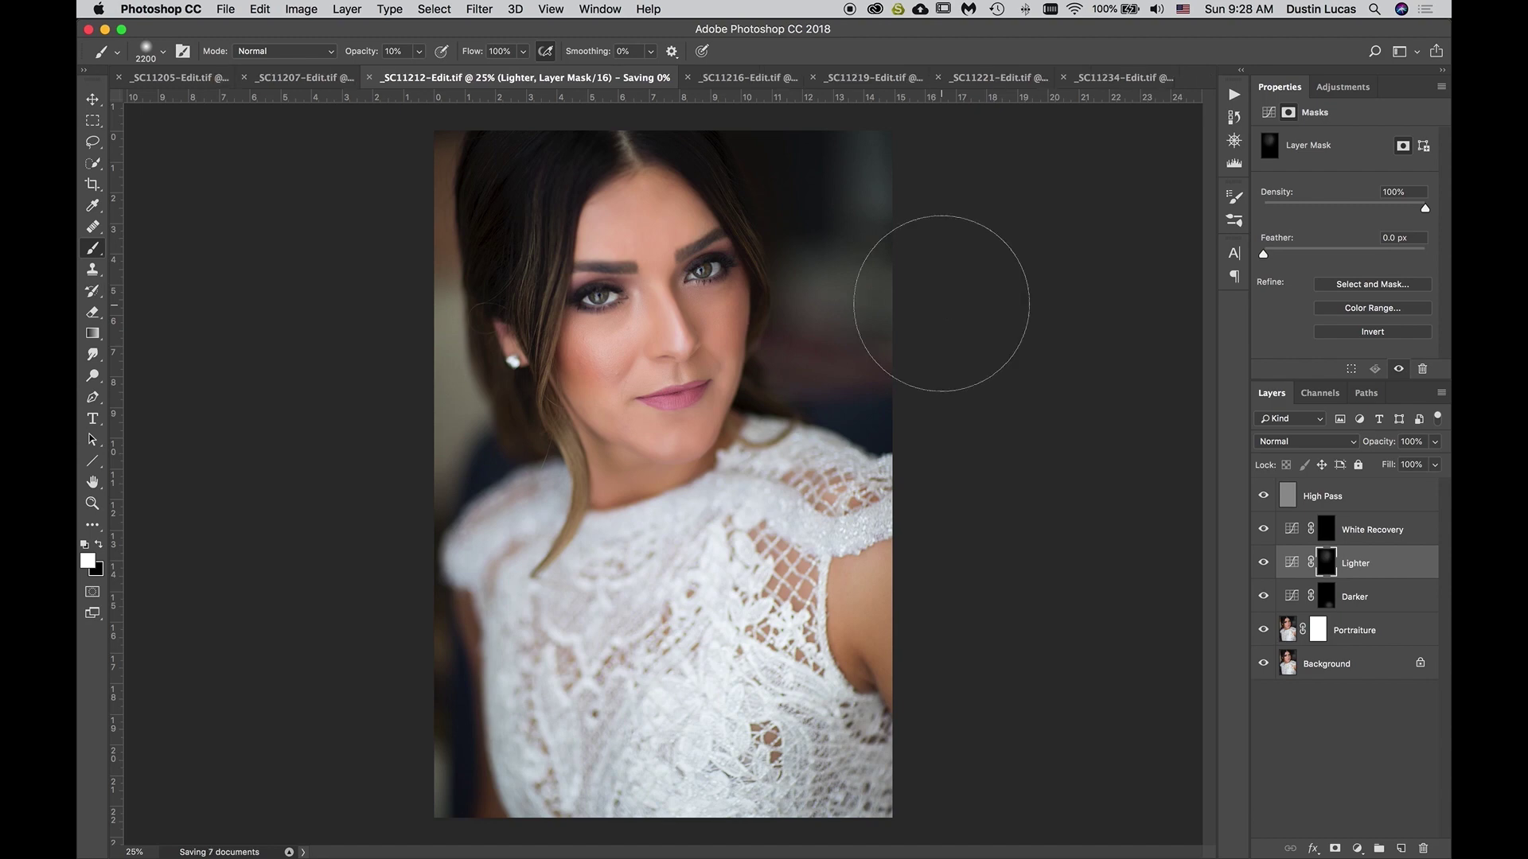
Switch to Lightroom to view the saved edits in the Library grid, and return to Photoshop
key(super+Tab)
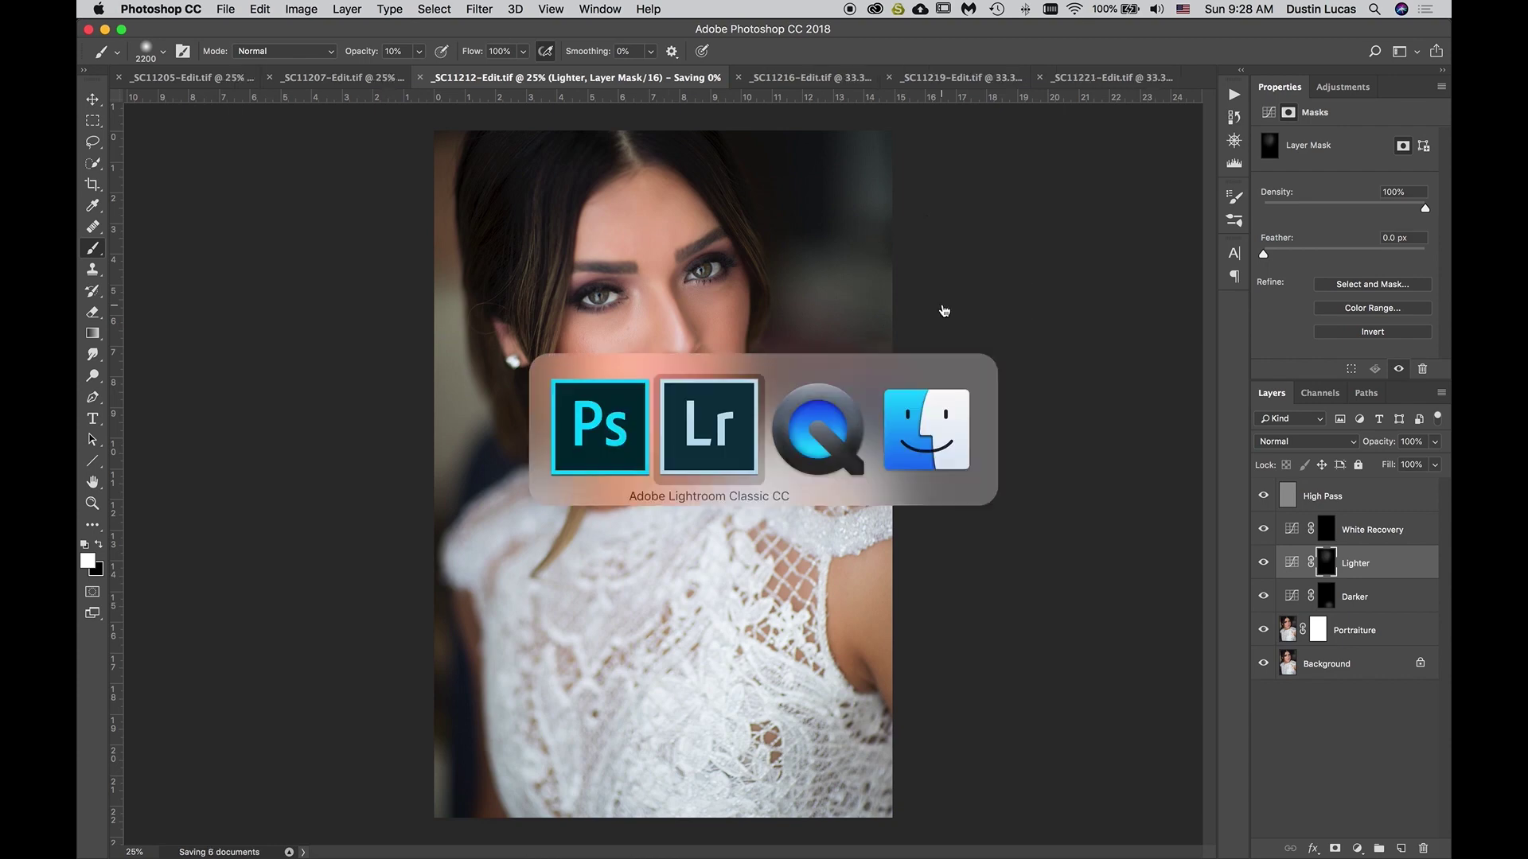
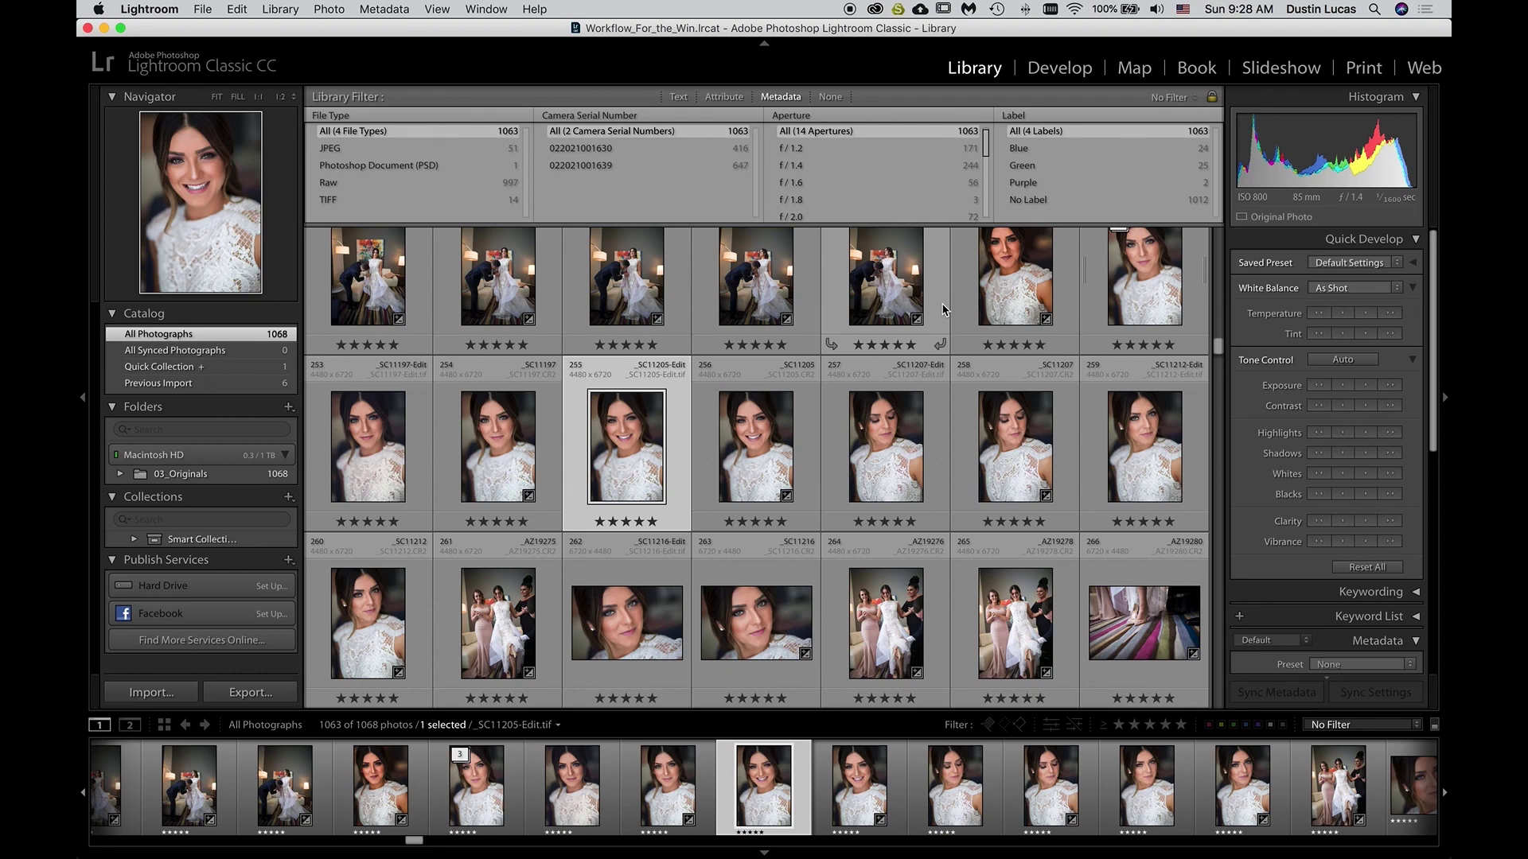
key(super+Tab)
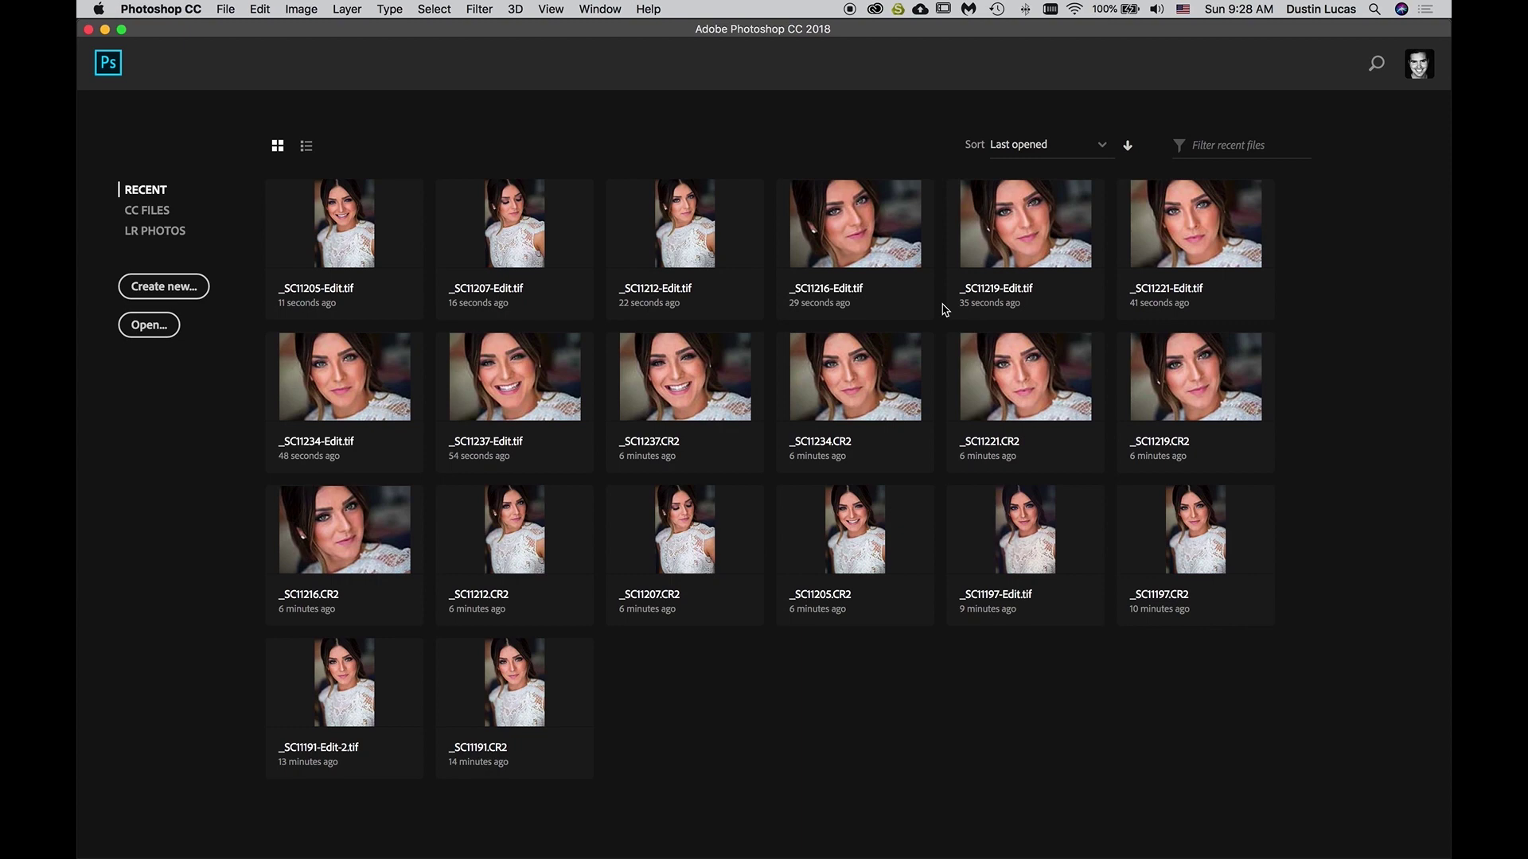
key(super+Tab)
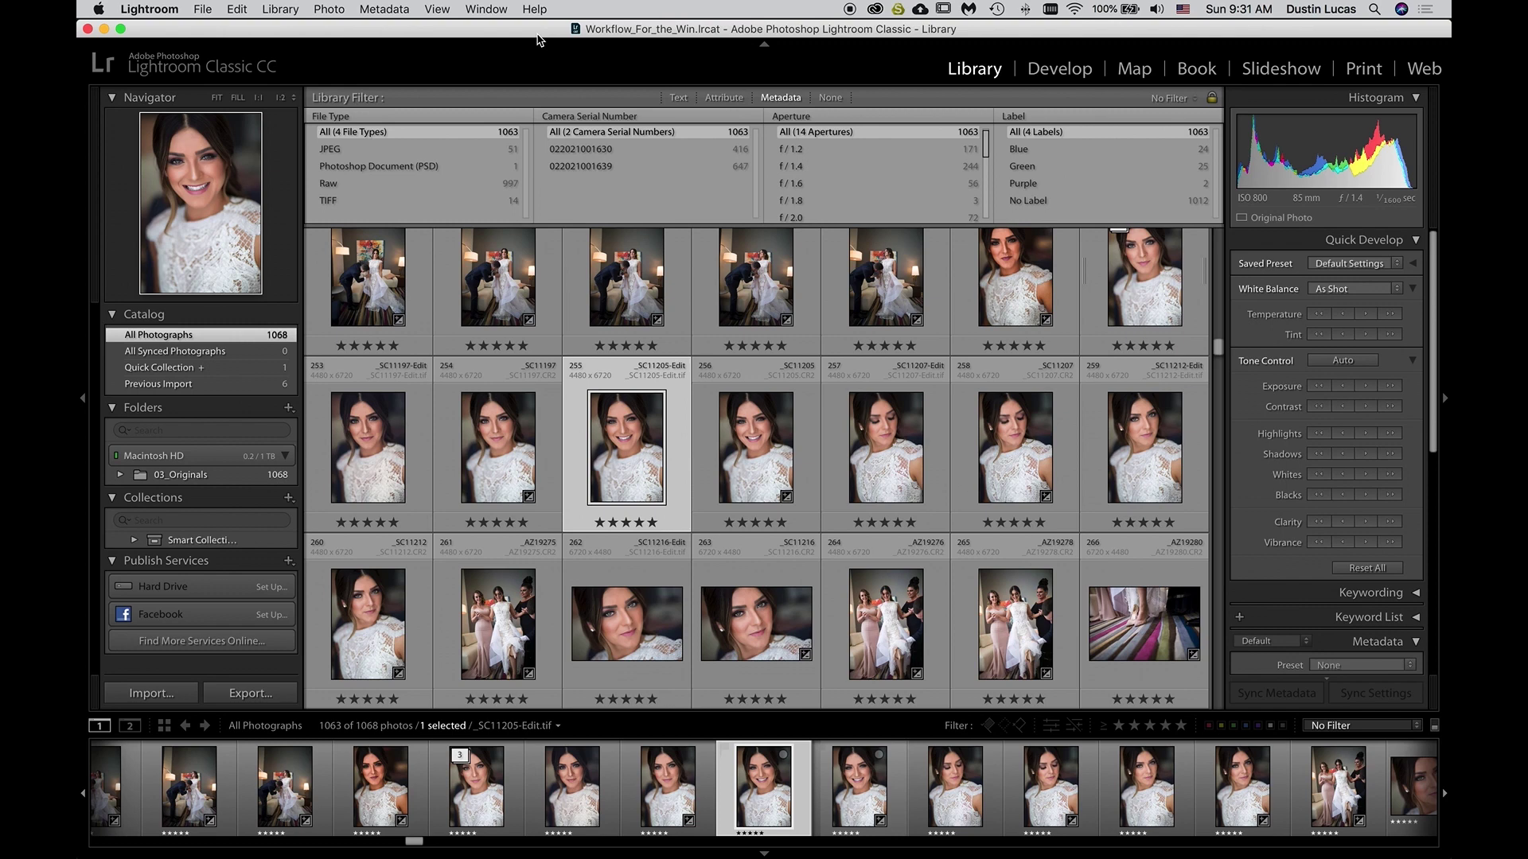
key(super+Tab)
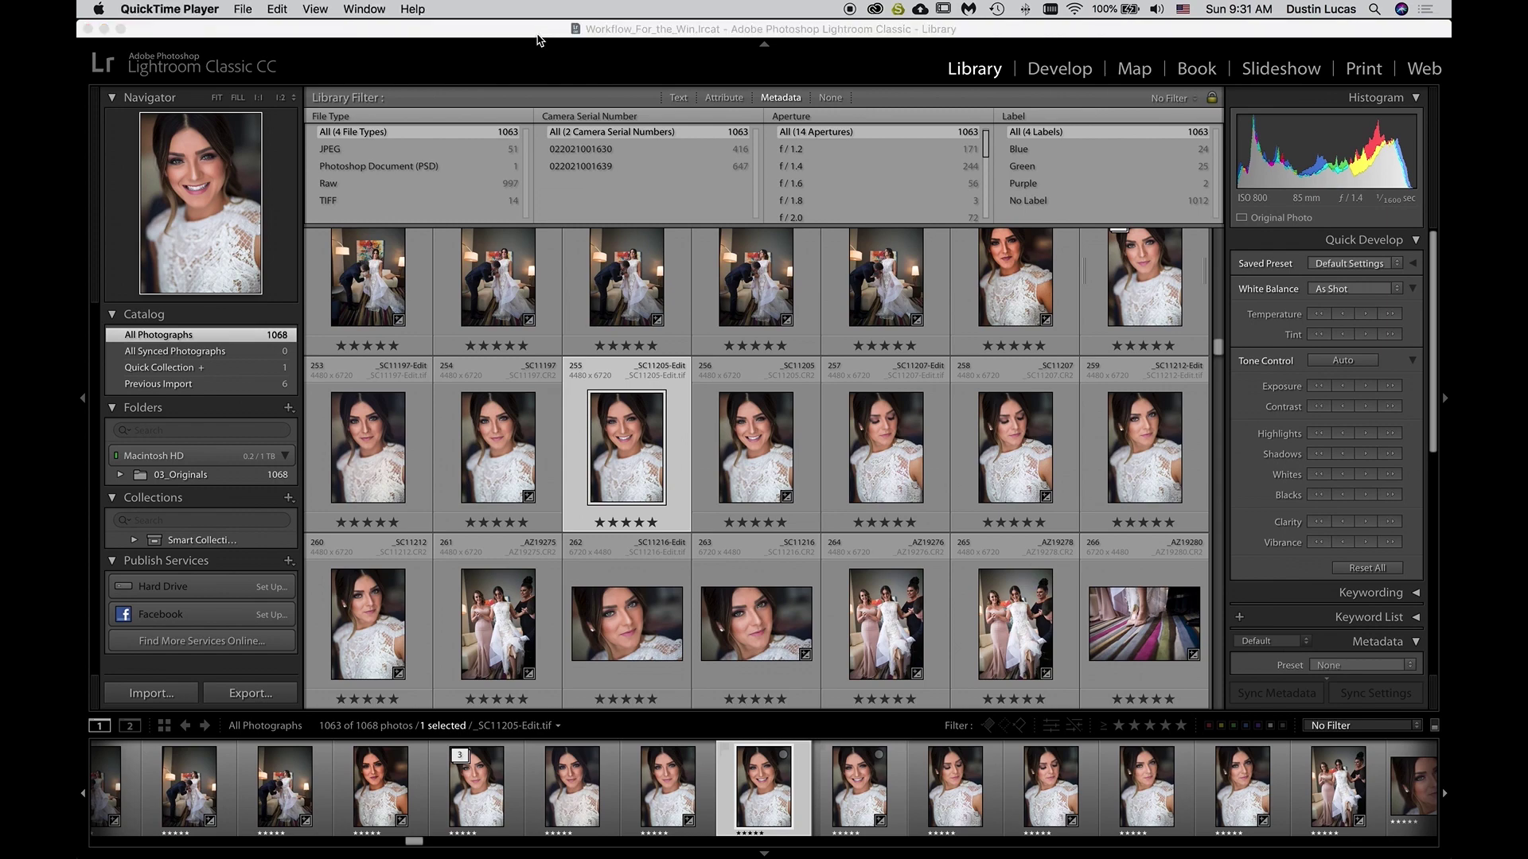
key(super+Tab)
key(super+Tab)
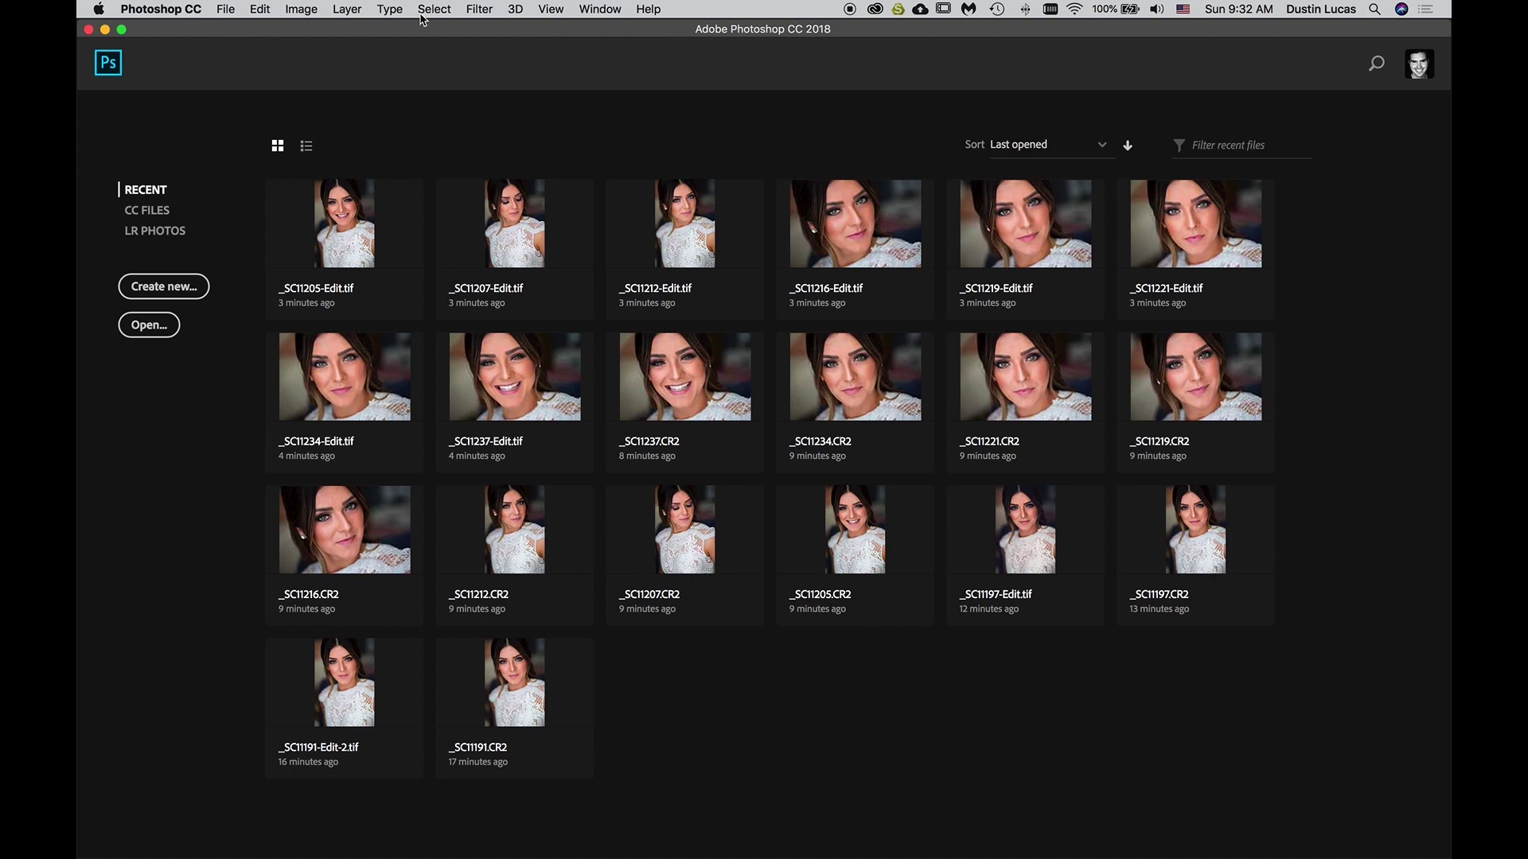
Start a new droplet, browse the Adobe folder in Documents for its save location, and cancel
click(225, 9)
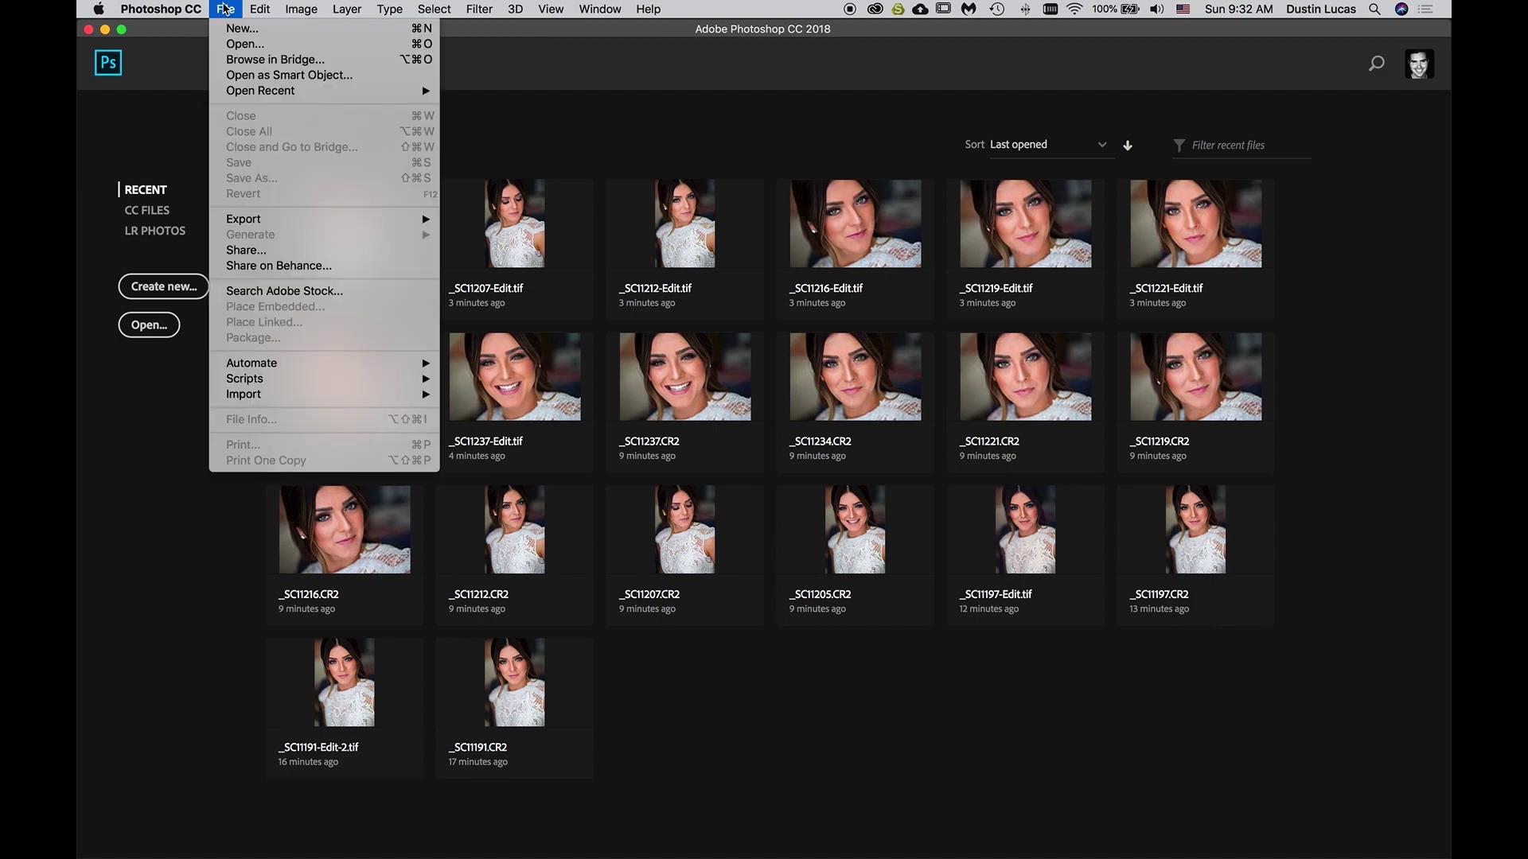
mouse_move(281, 369)
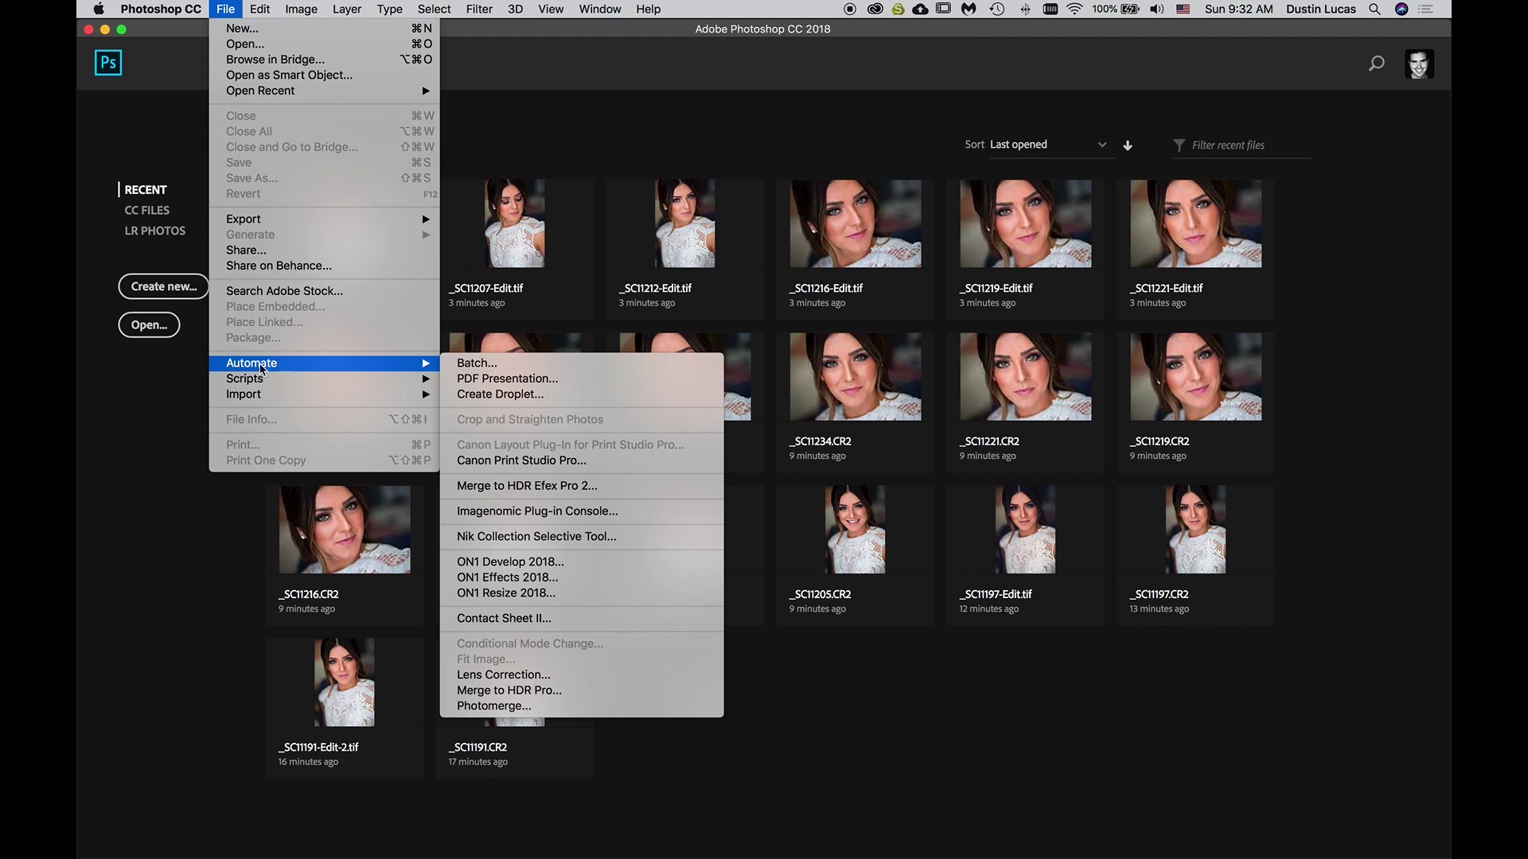
click(496, 395)
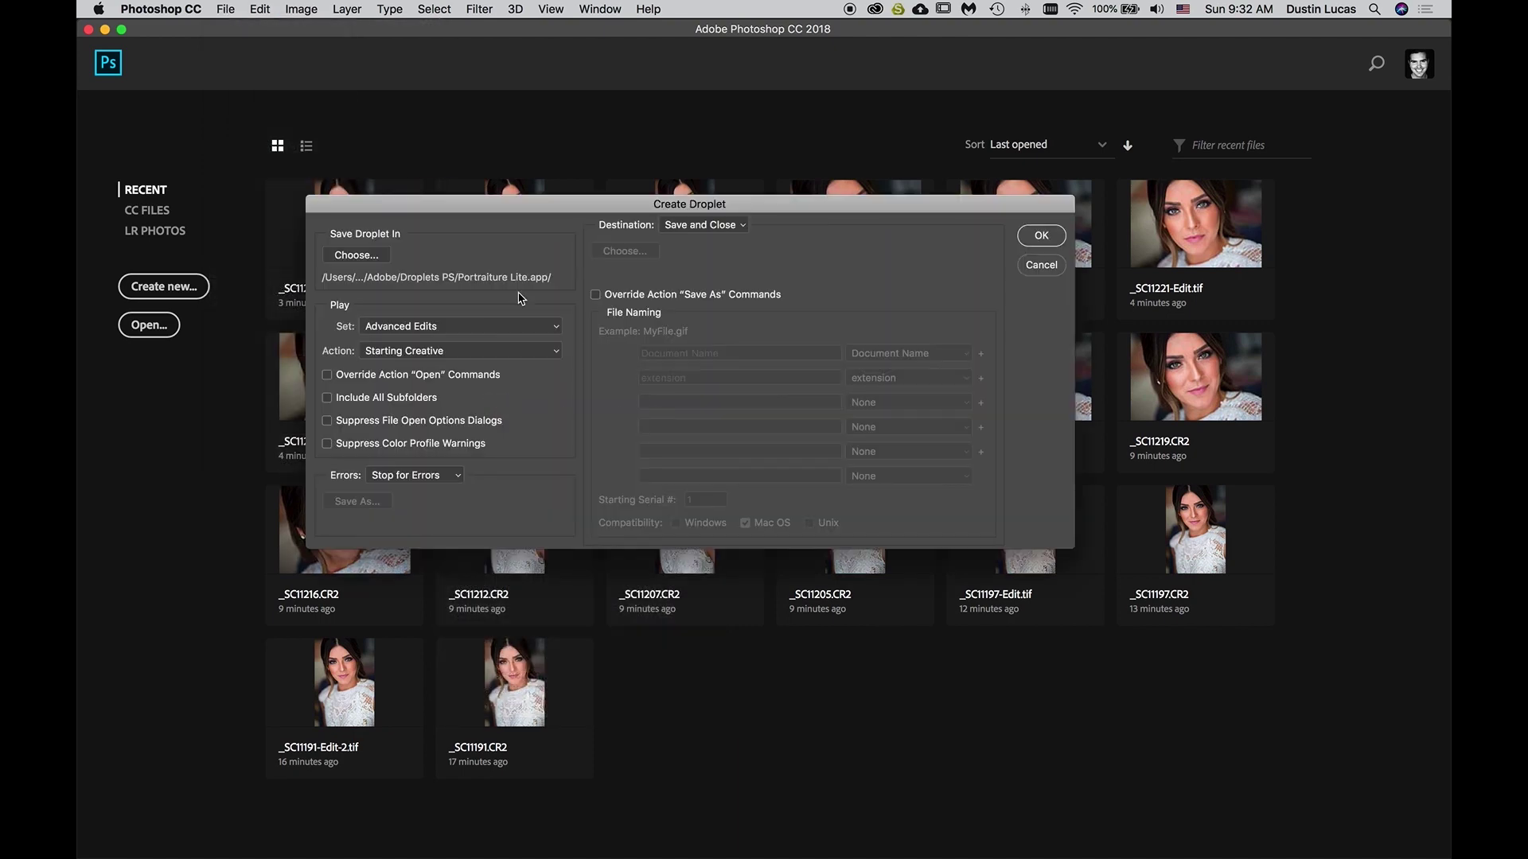
click(362, 256)
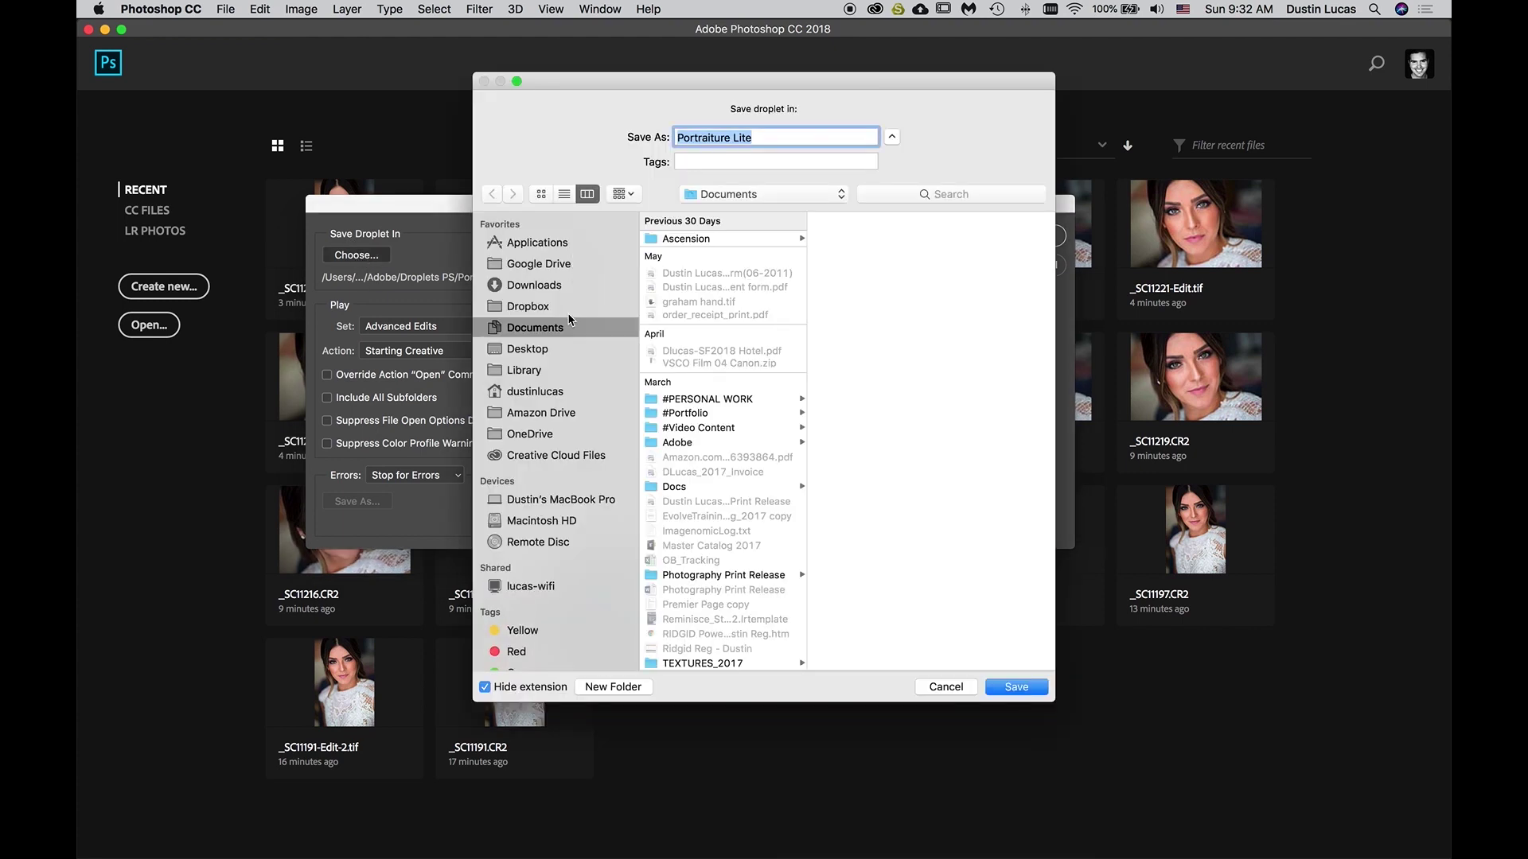
click(700, 440)
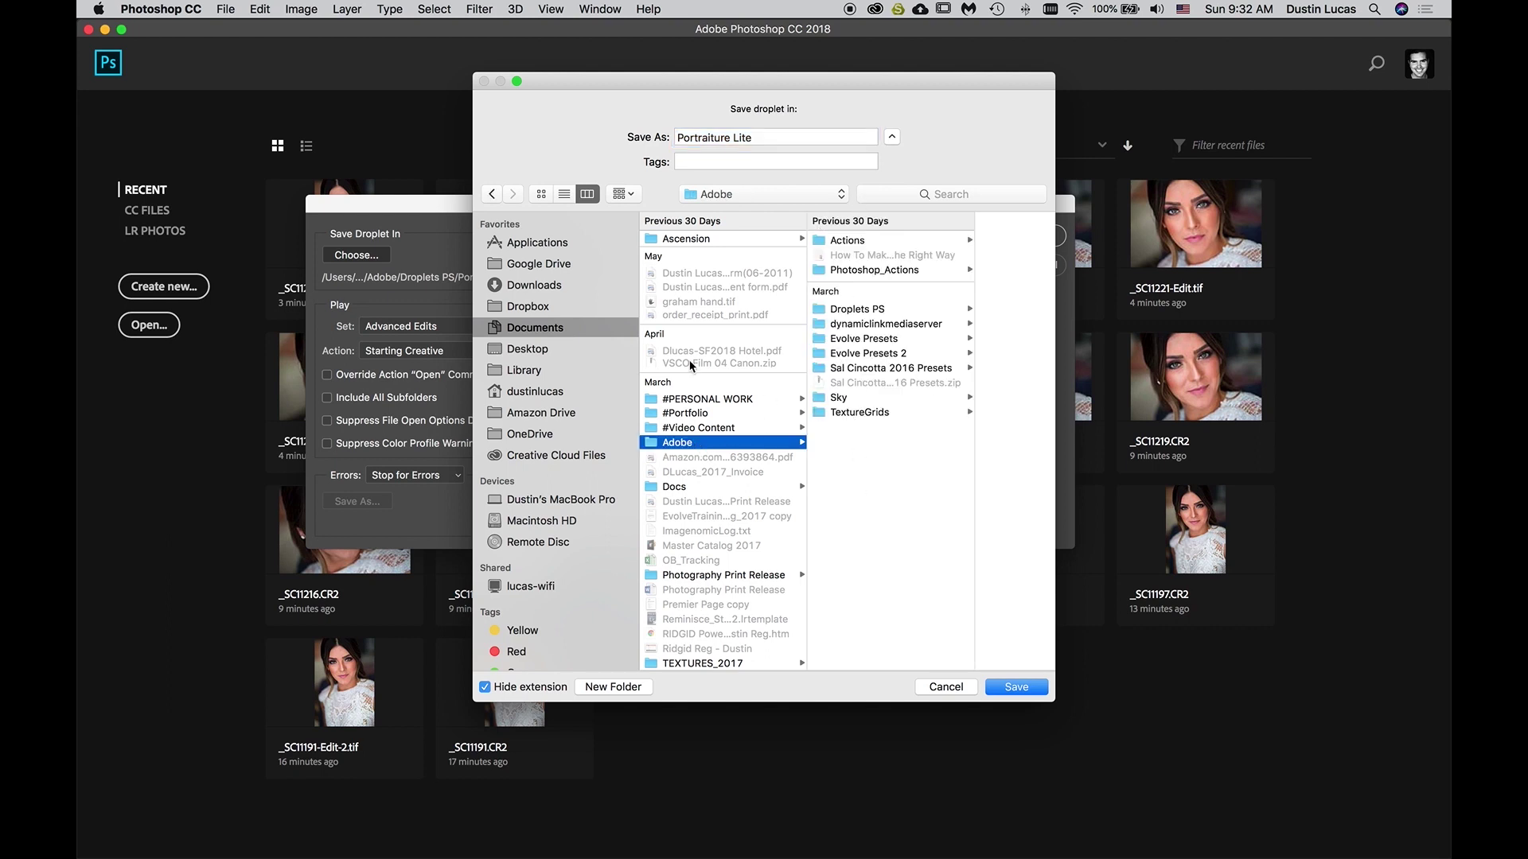
click(867, 239)
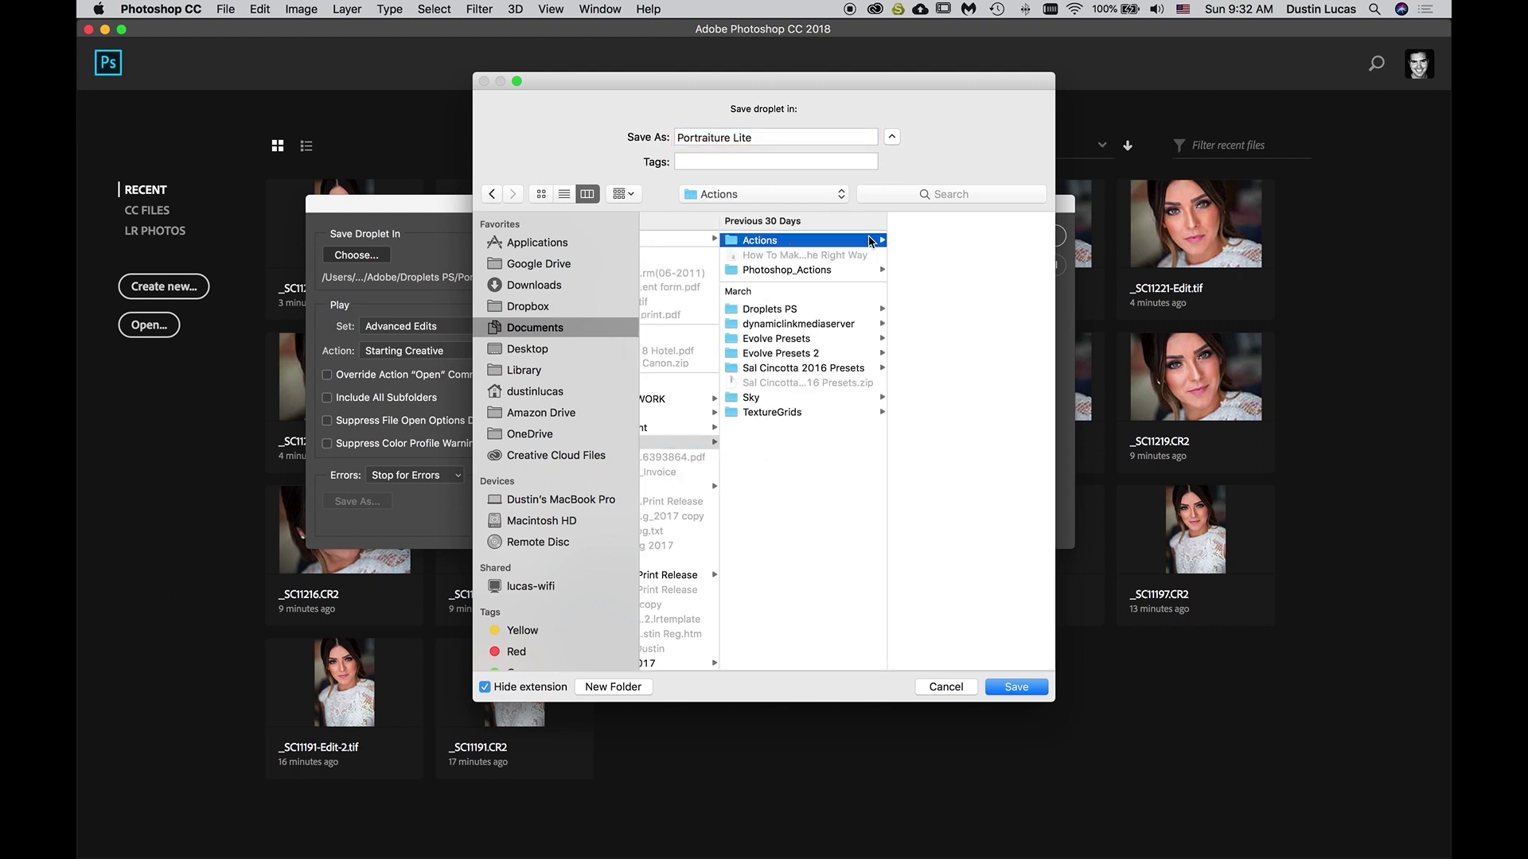
click(793, 270)
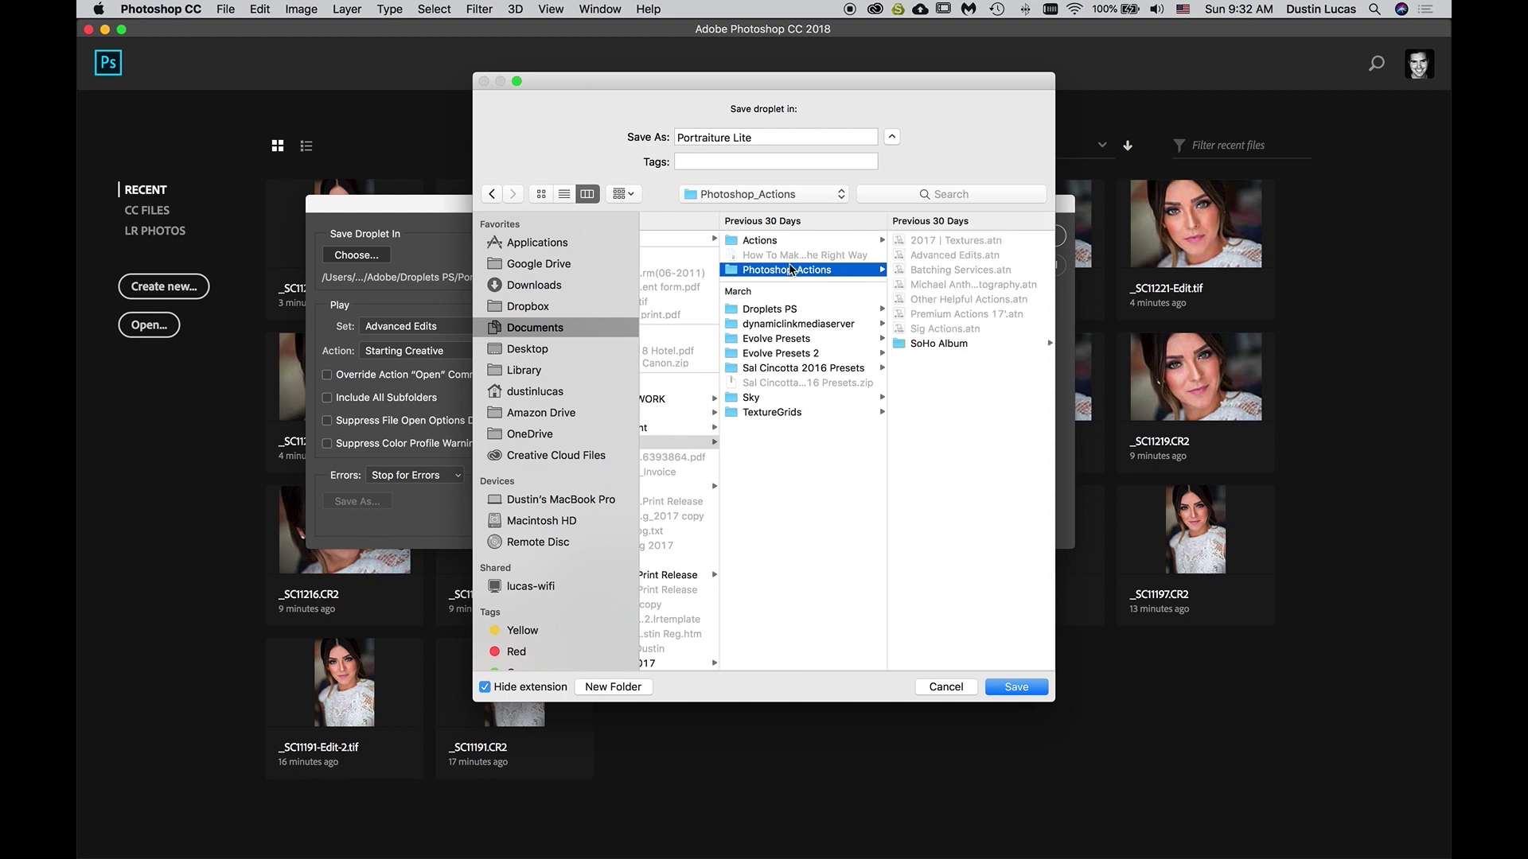
click(777, 313)
click(790, 484)
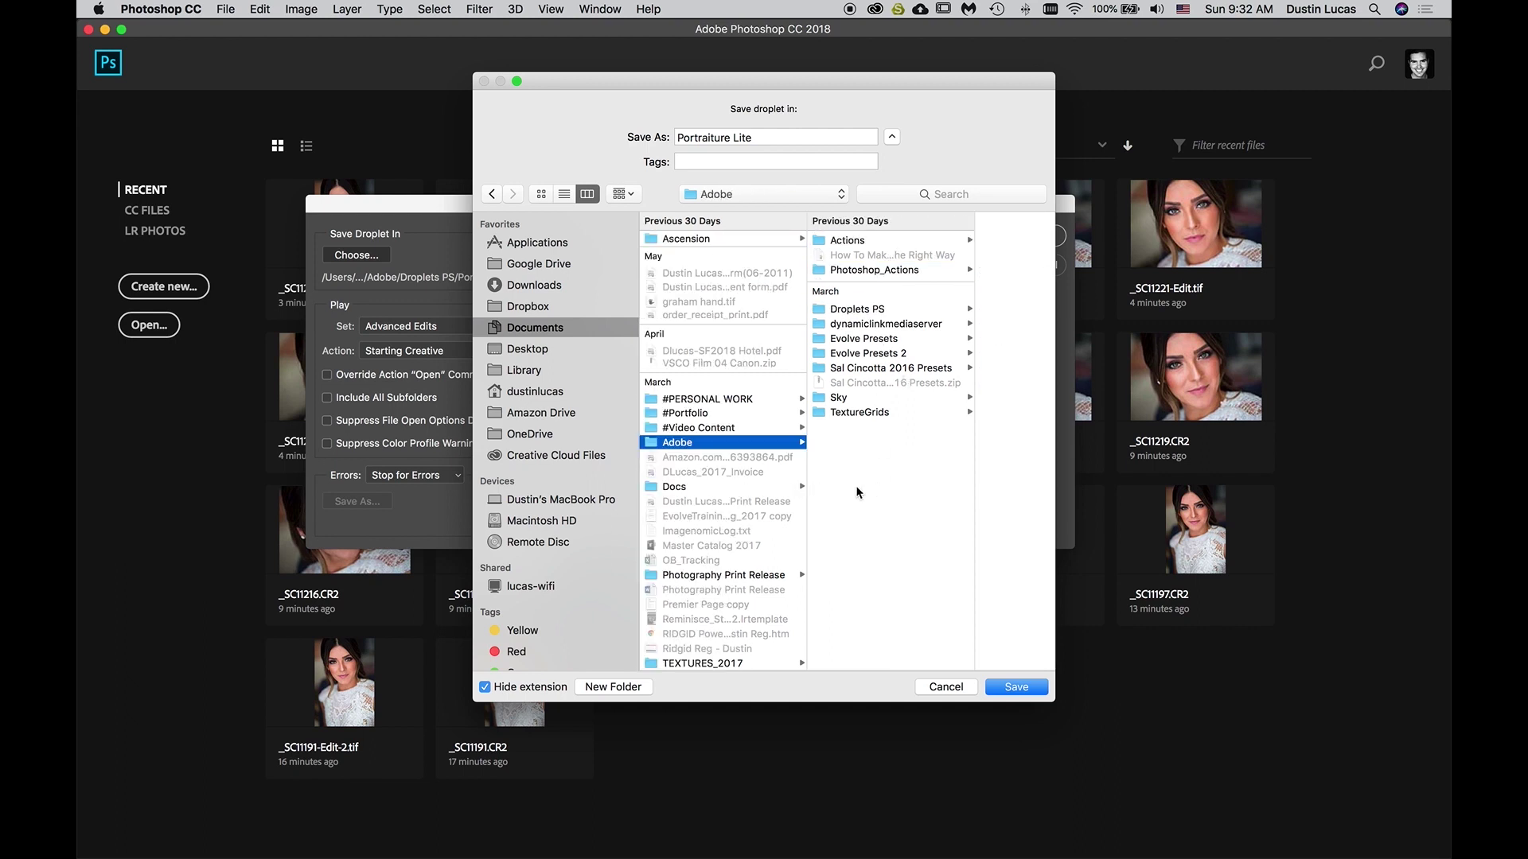
click(967, 687)
click(1054, 265)
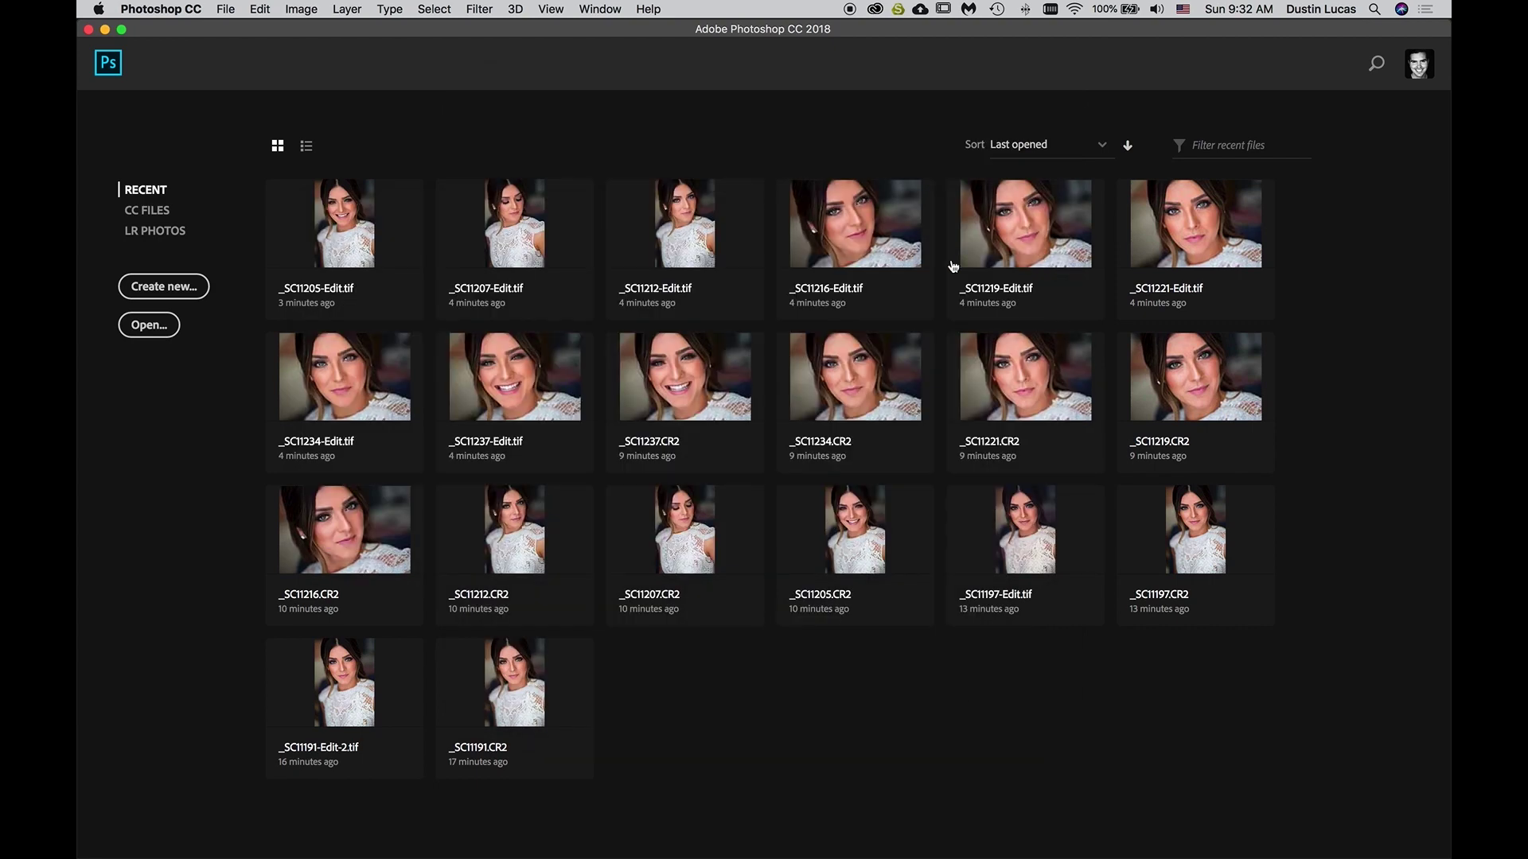
Open the recent file _SC11205-Edit.tif, then collapse and select the Advanced Edits set among the actions
click(344, 225)
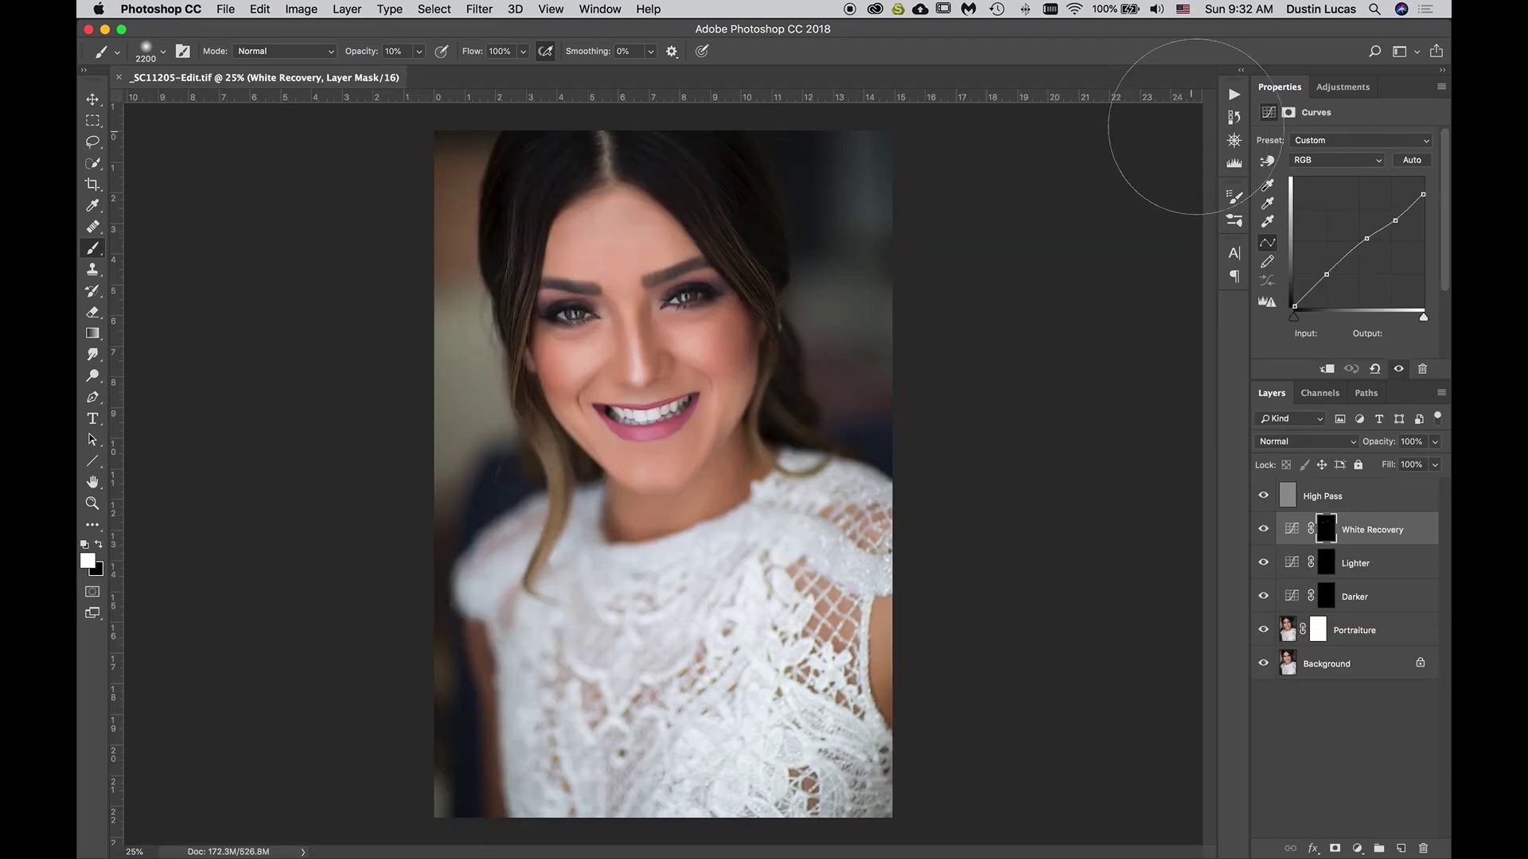
click(1233, 94)
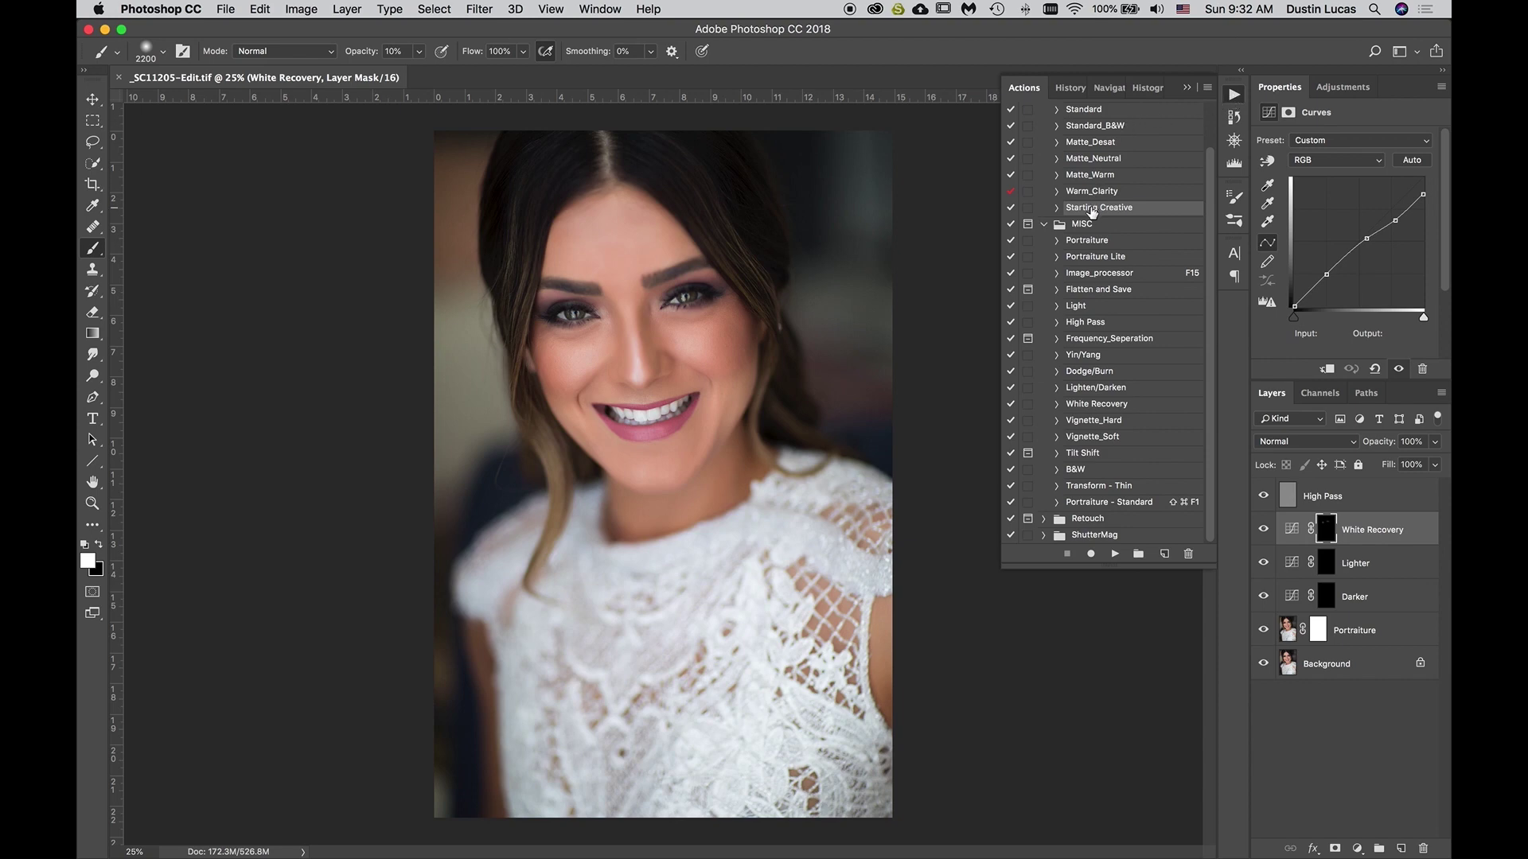
scroll(1094, 183, up, 3)
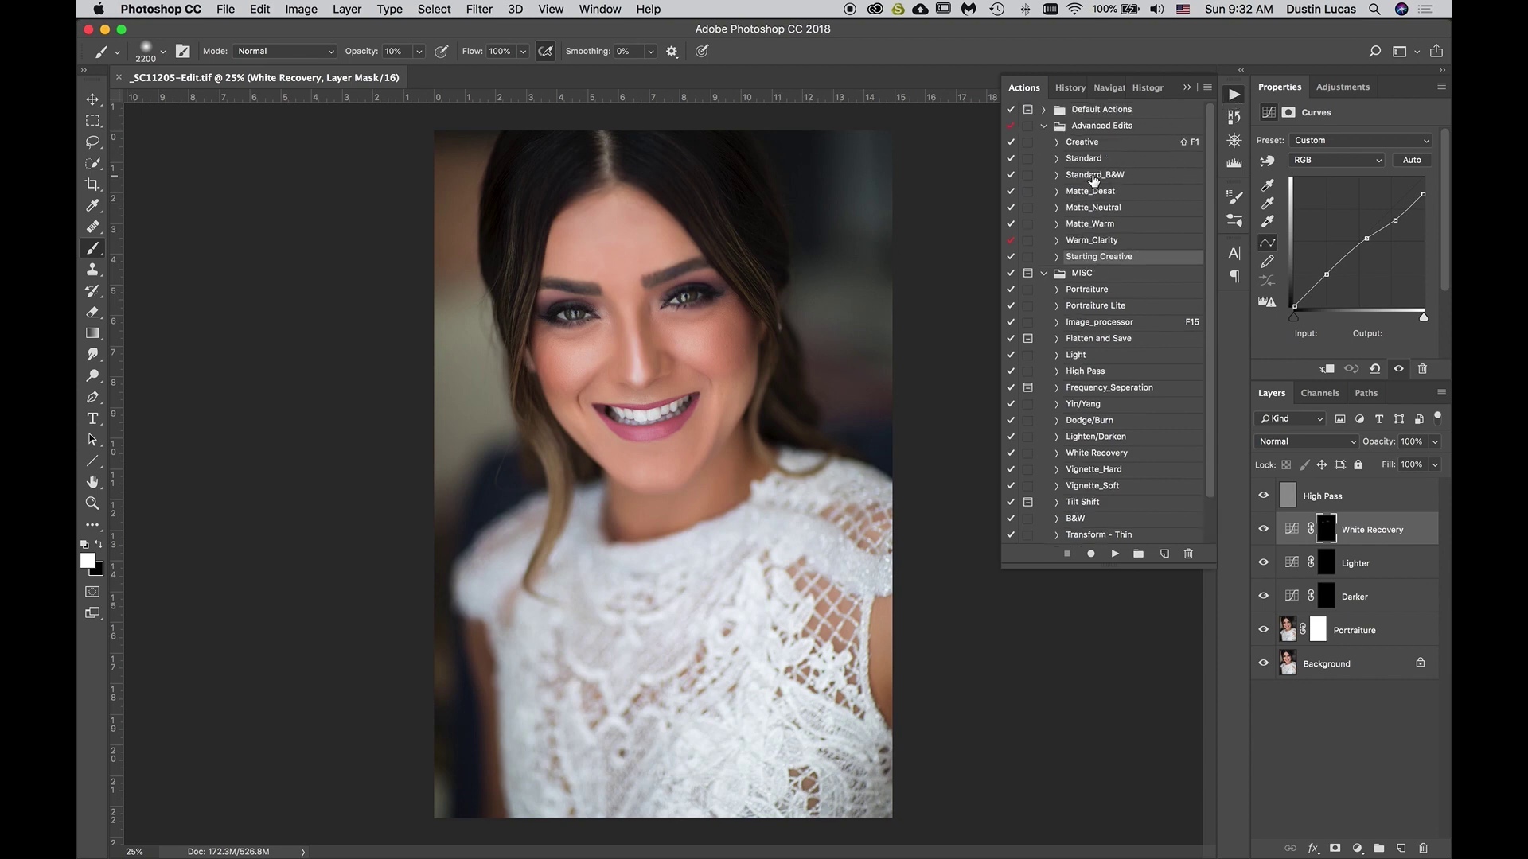
click(1043, 126)
click(1086, 129)
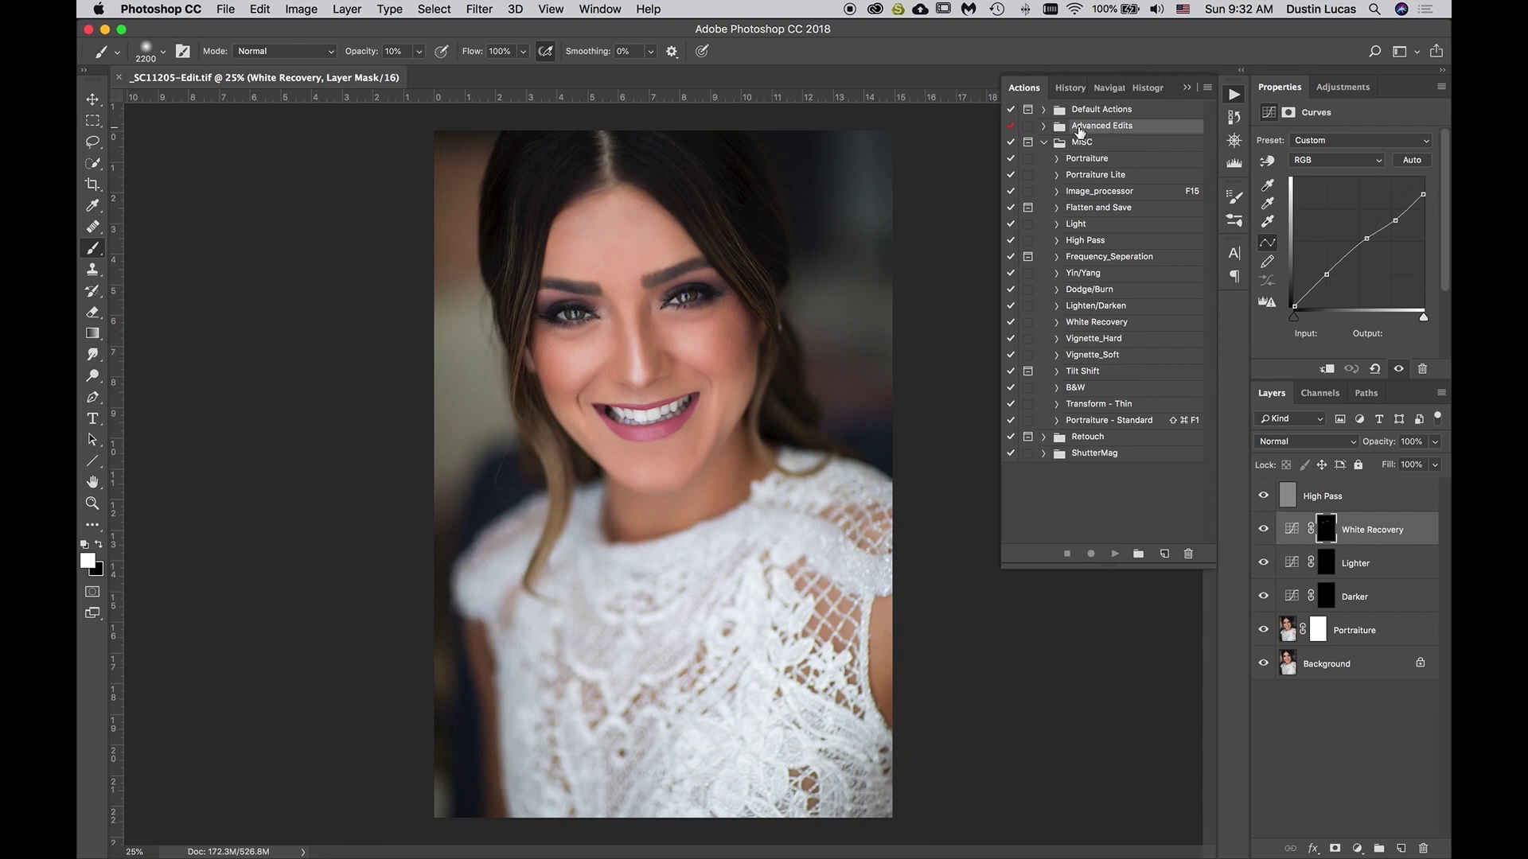
Start saving the Advanced Edits actions to the Photoshop_Actions folder in Documents/Adobe, cancel, and close _SC11205-Edit.tif
click(1209, 89)
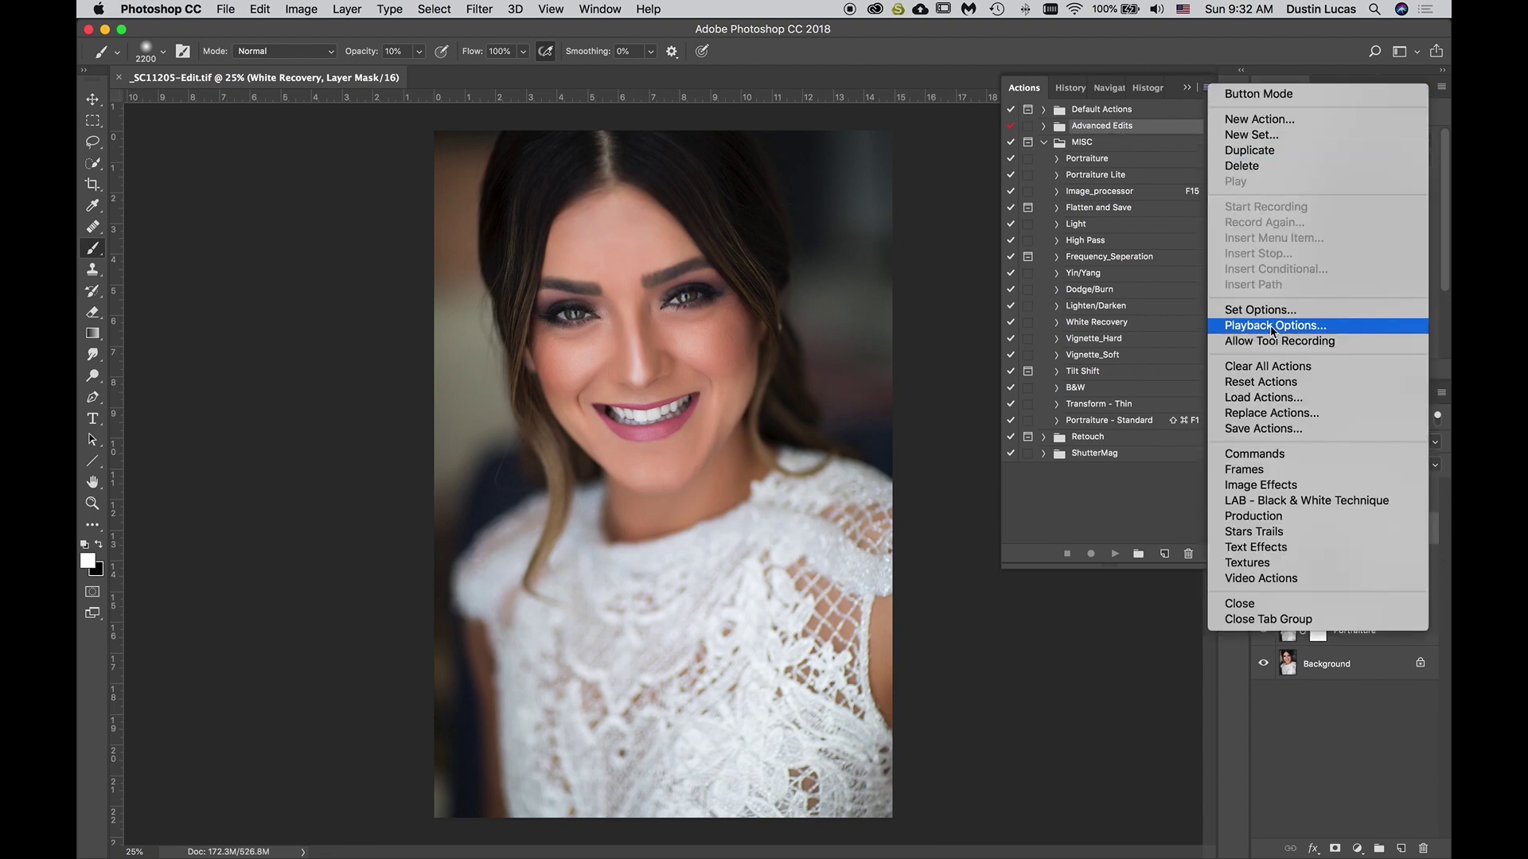
click(1238, 434)
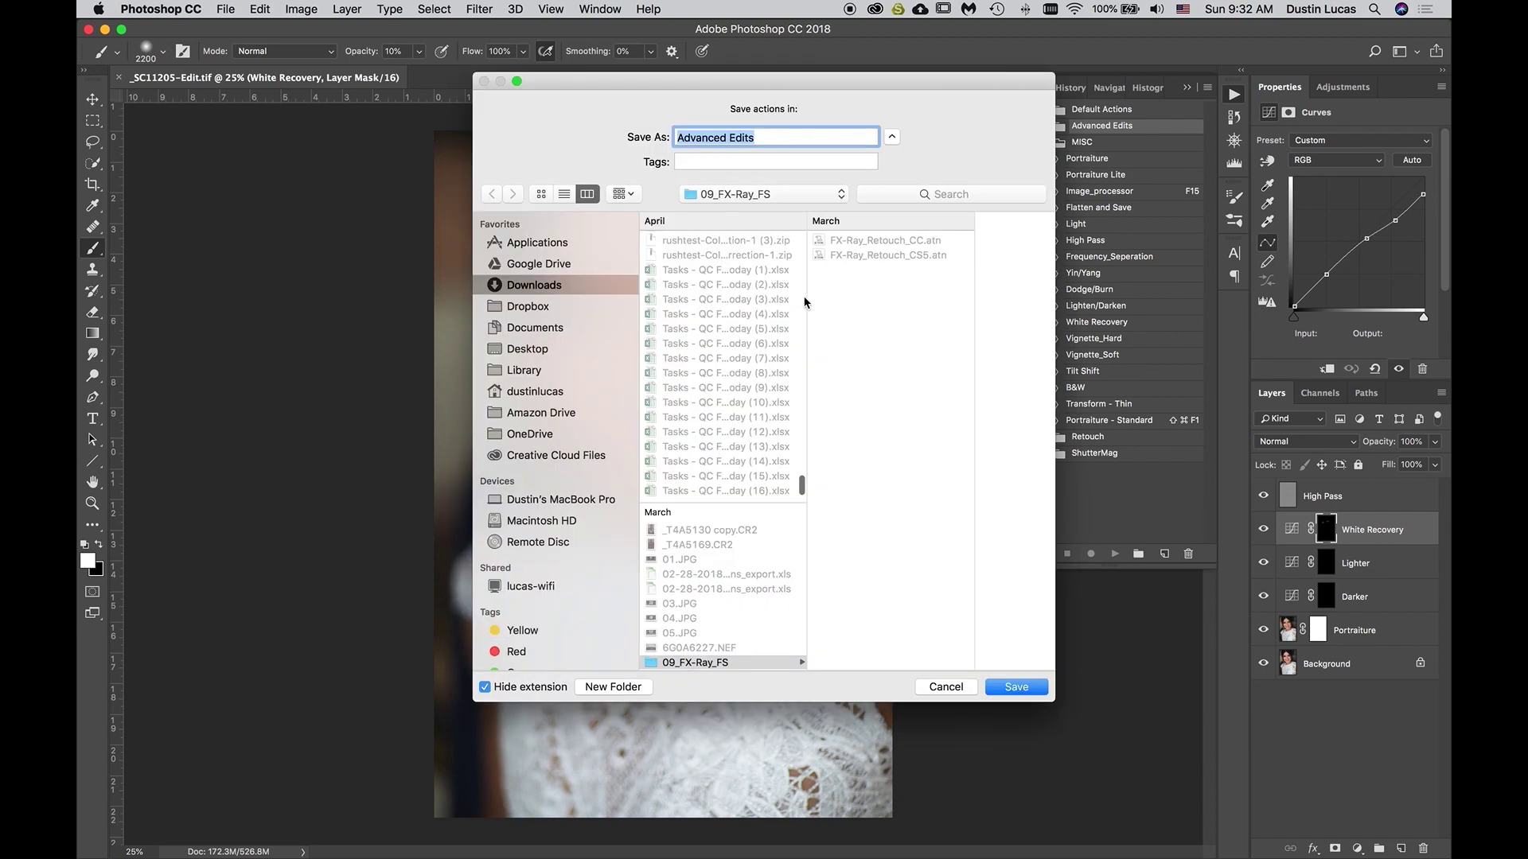
click(750, 199)
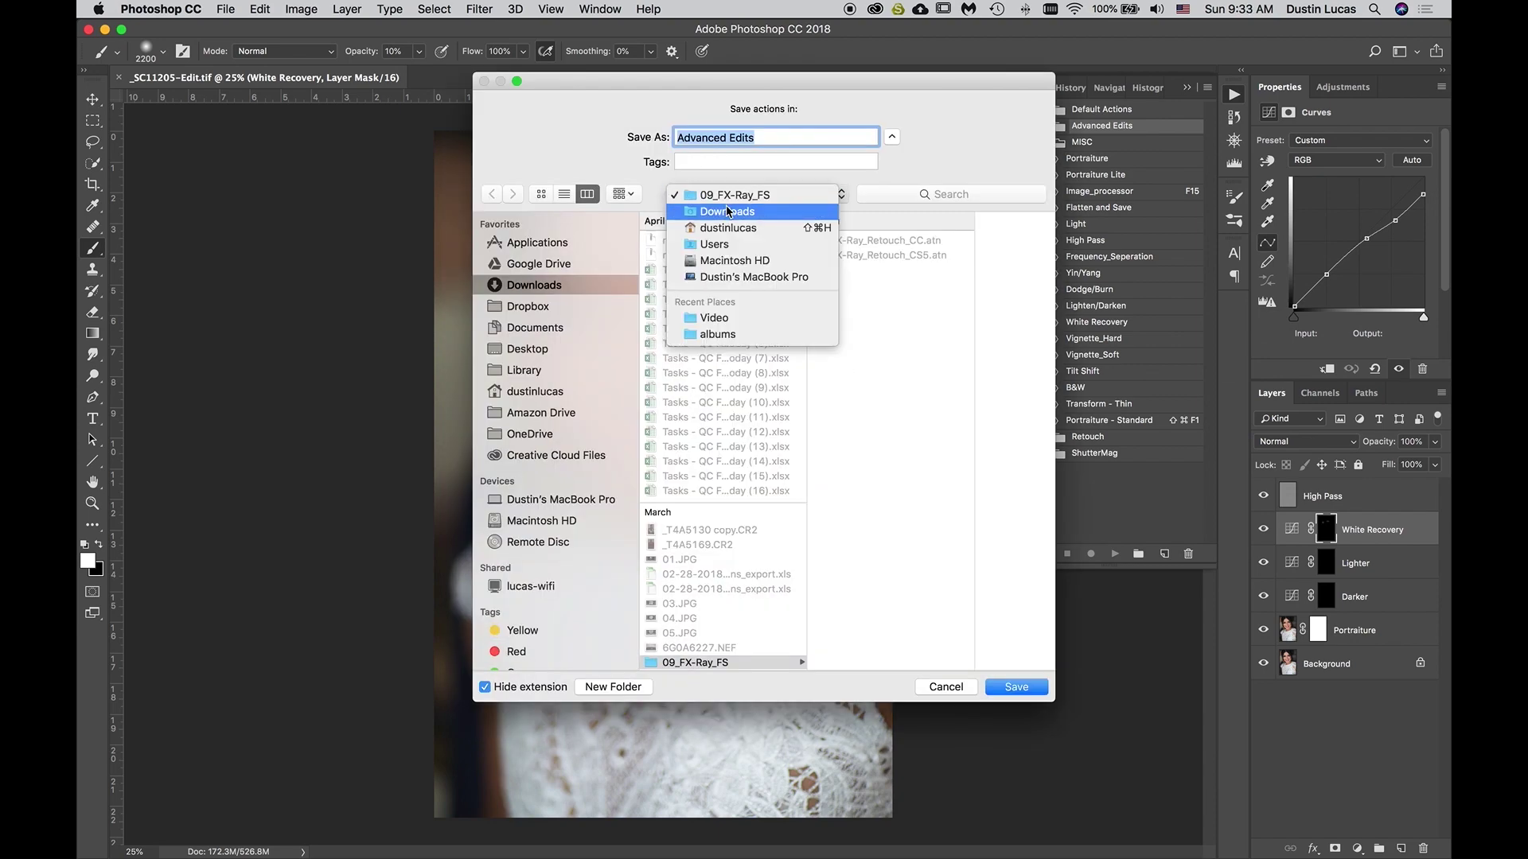
click(538, 309)
click(532, 327)
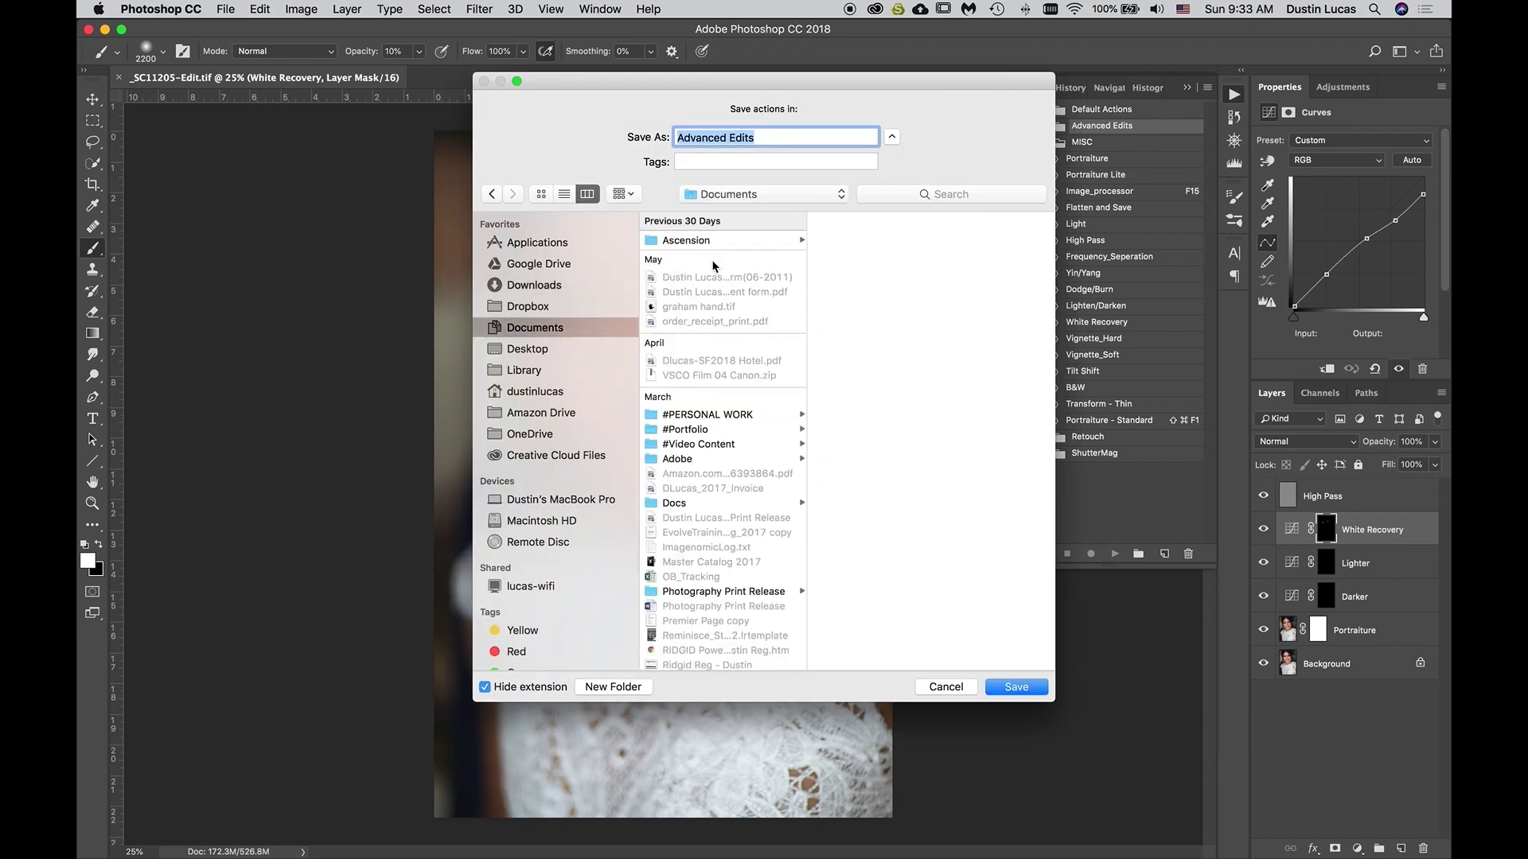
click(687, 459)
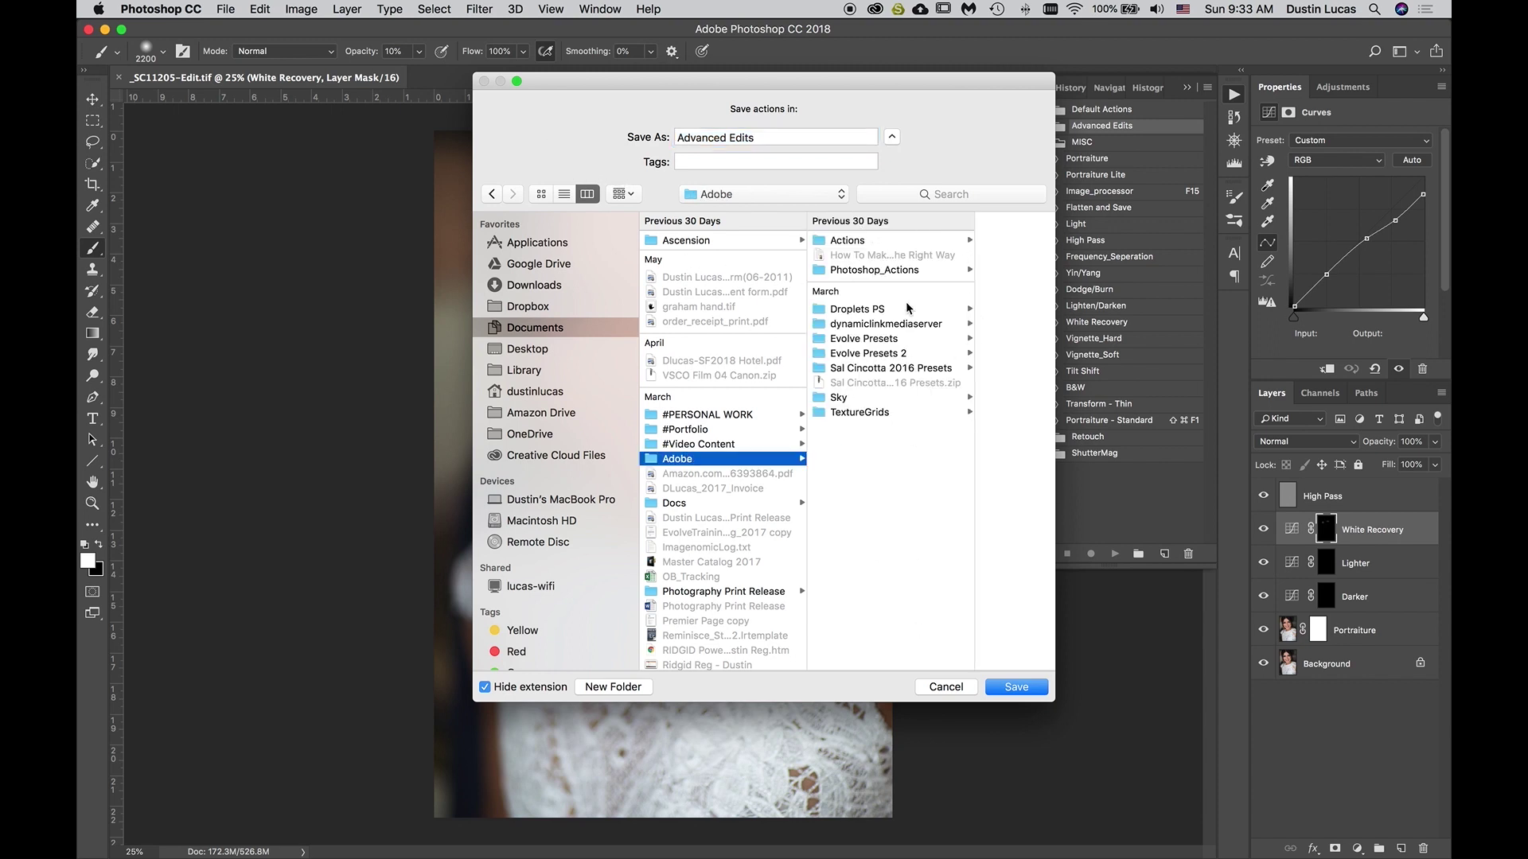
click(847, 241)
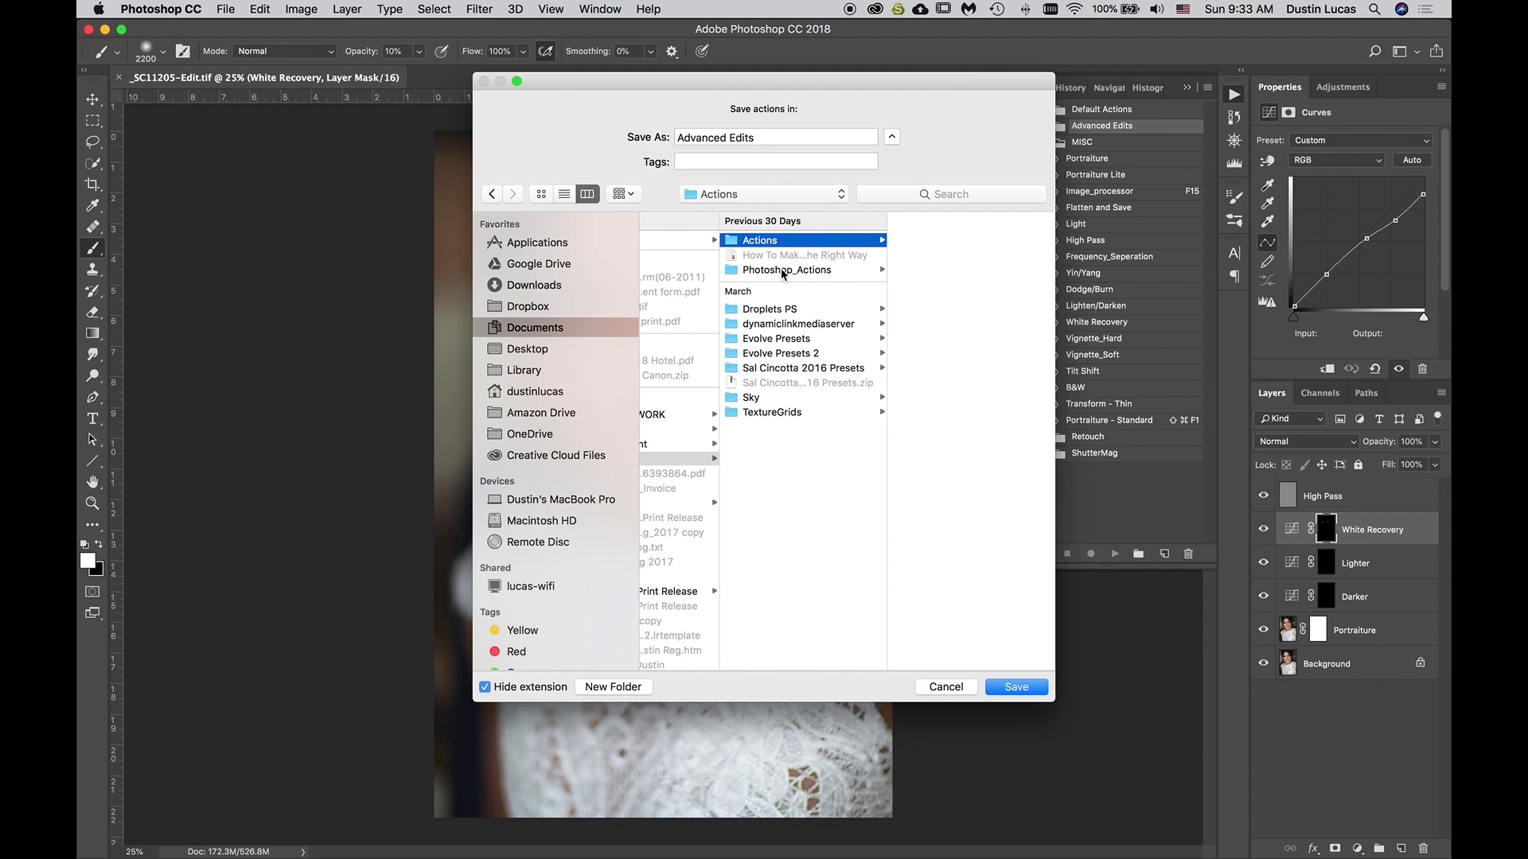
click(784, 270)
click(945, 686)
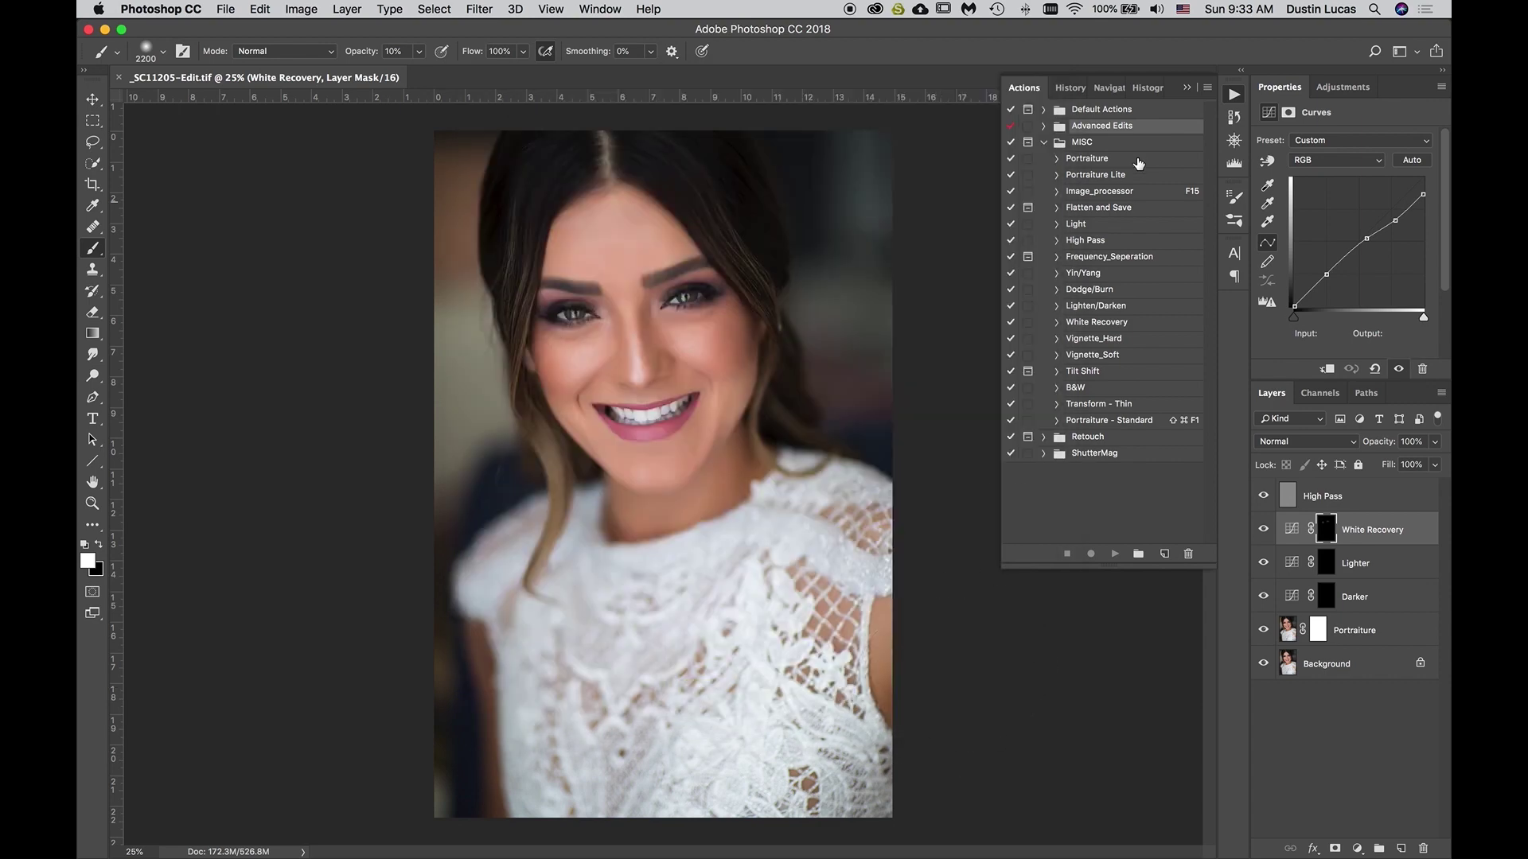
click(1186, 89)
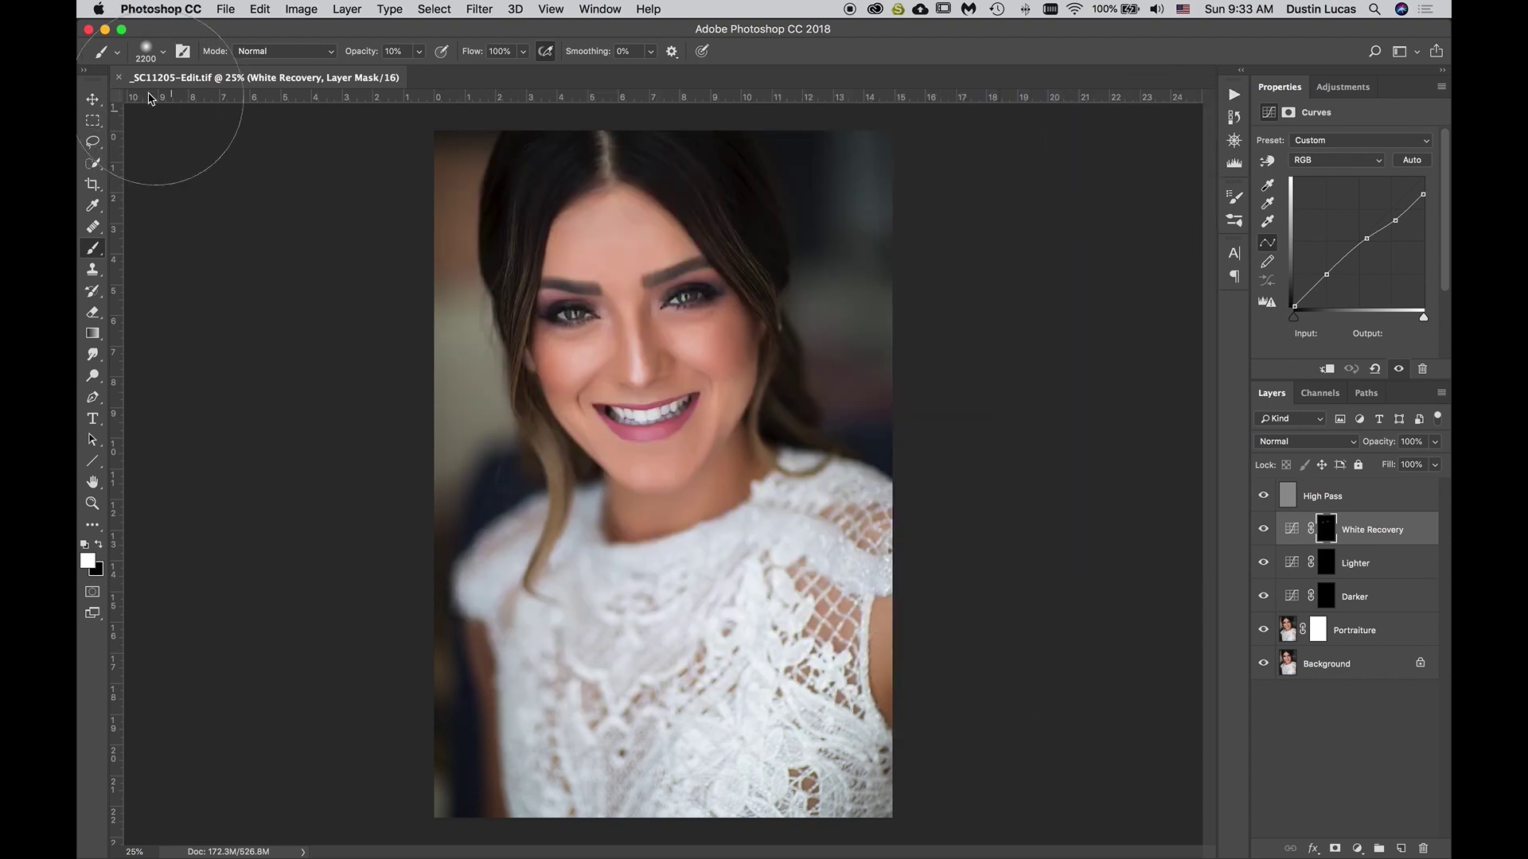
click(119, 77)
Start creating a droplet that plays the Creative action from the Advanced Edits set
click(220, 8)
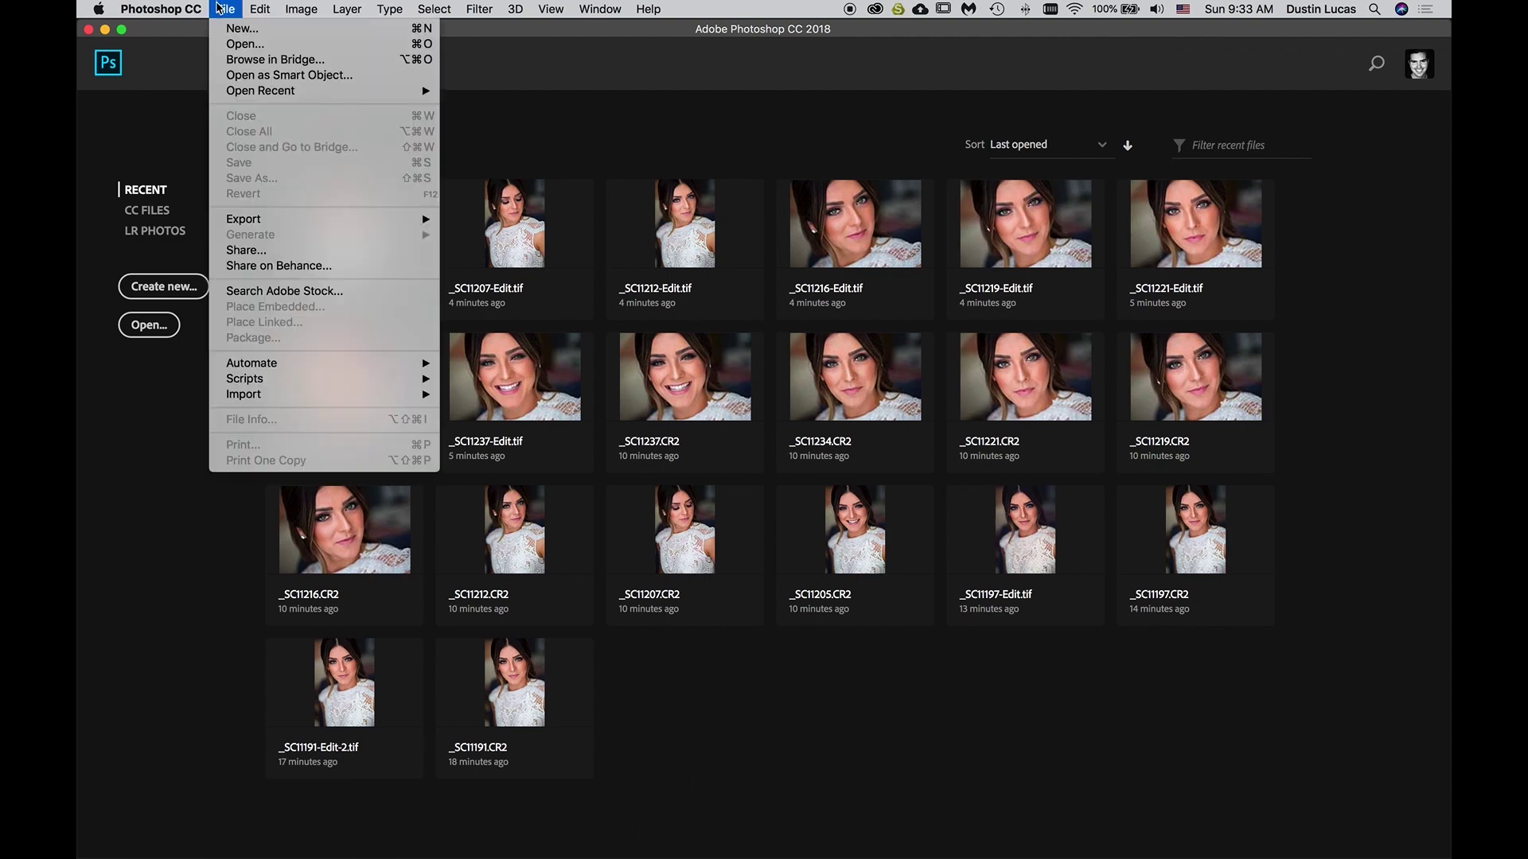
mouse_move(398, 363)
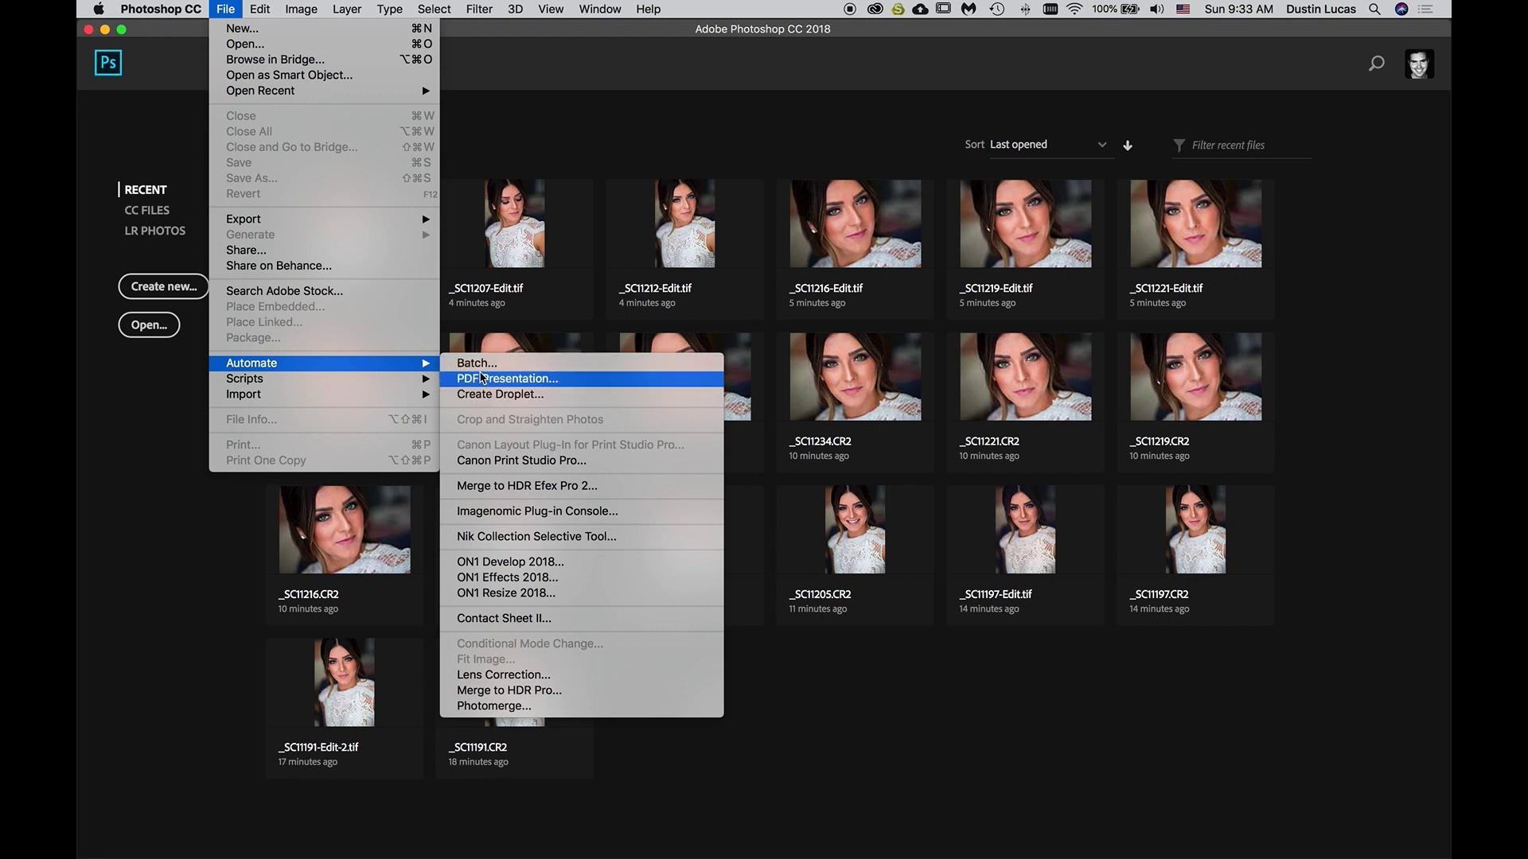
click(477, 394)
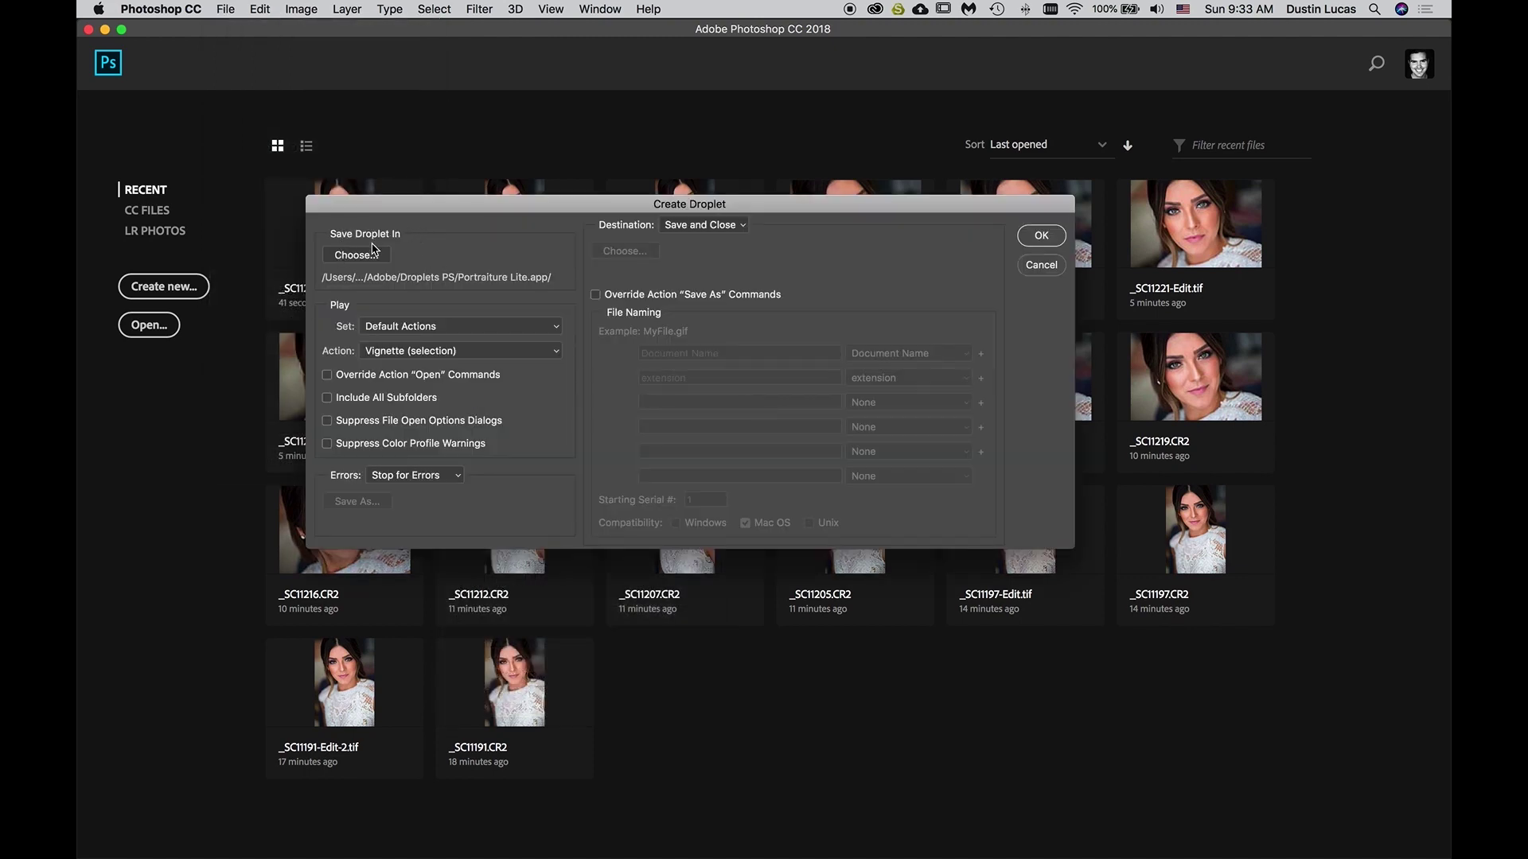
click(390, 325)
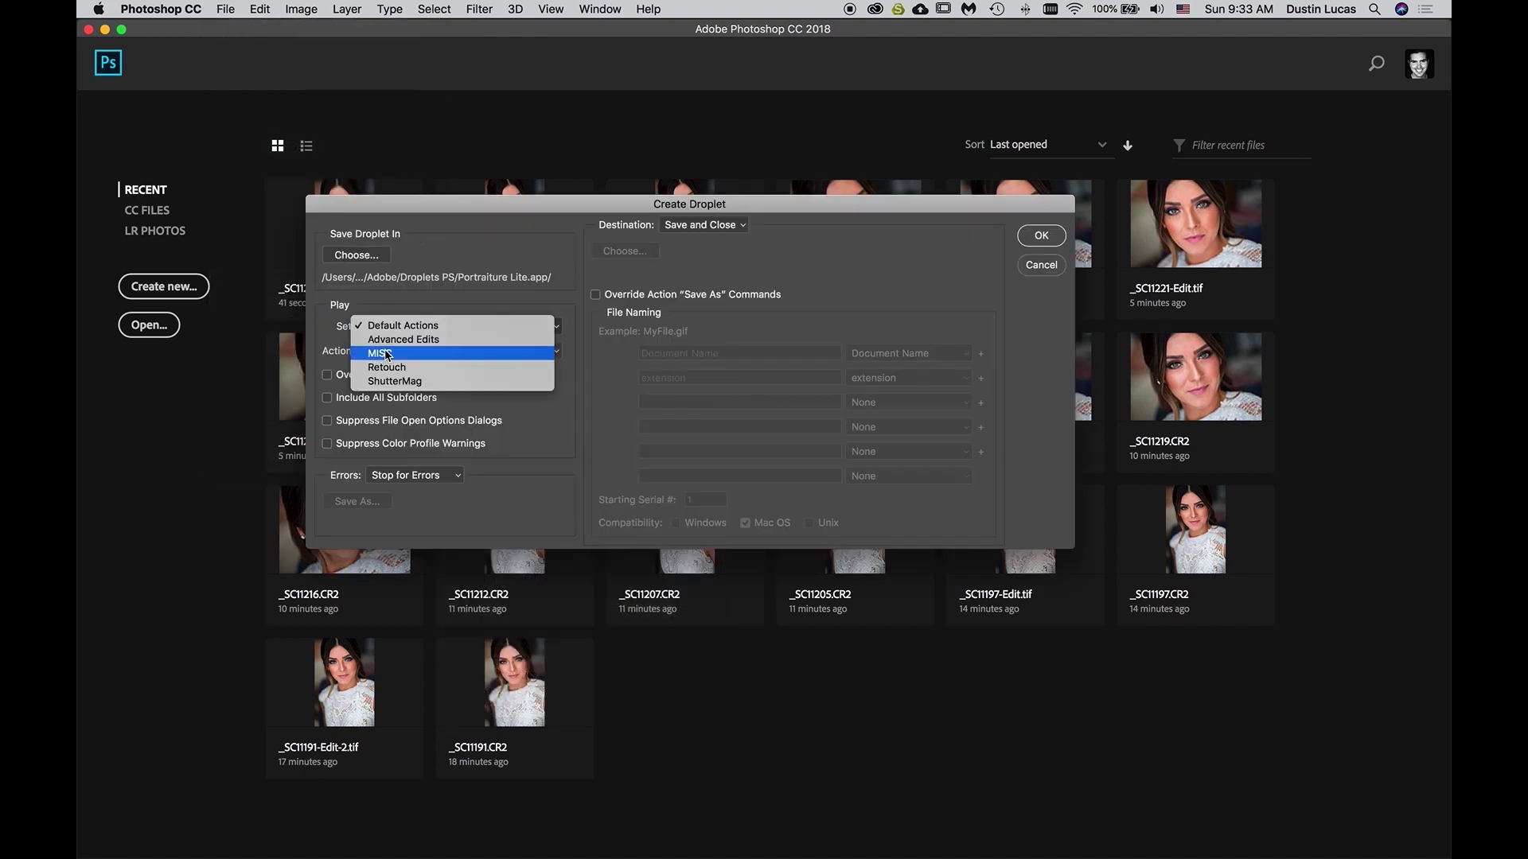
click(394, 342)
click(405, 355)
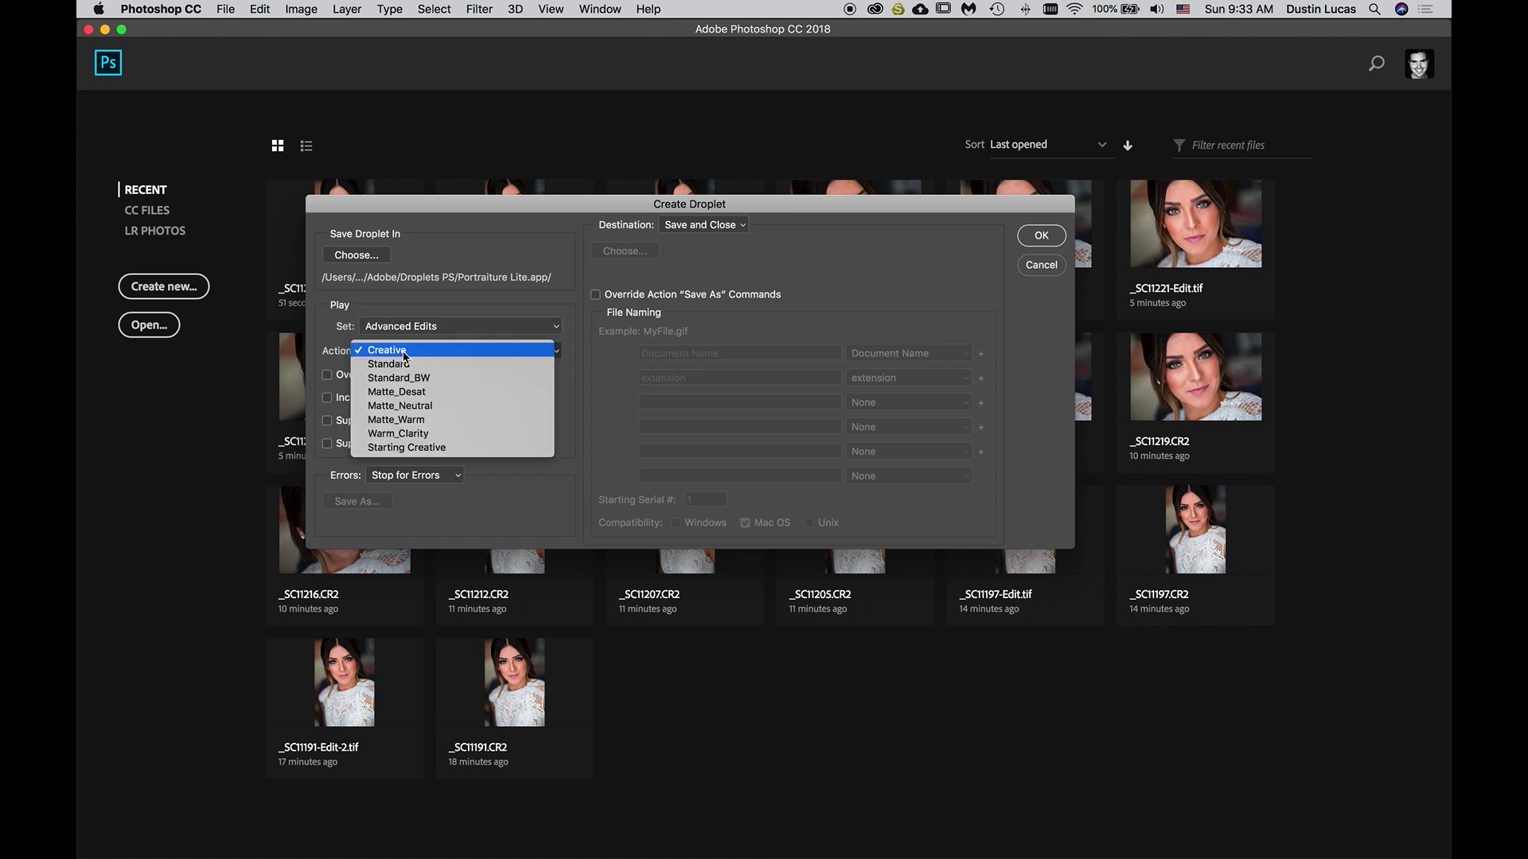
click(401, 350)
Set the droplet to play Portraiture Lite from the MISC set, with error handling at Stop for Errors
click(412, 326)
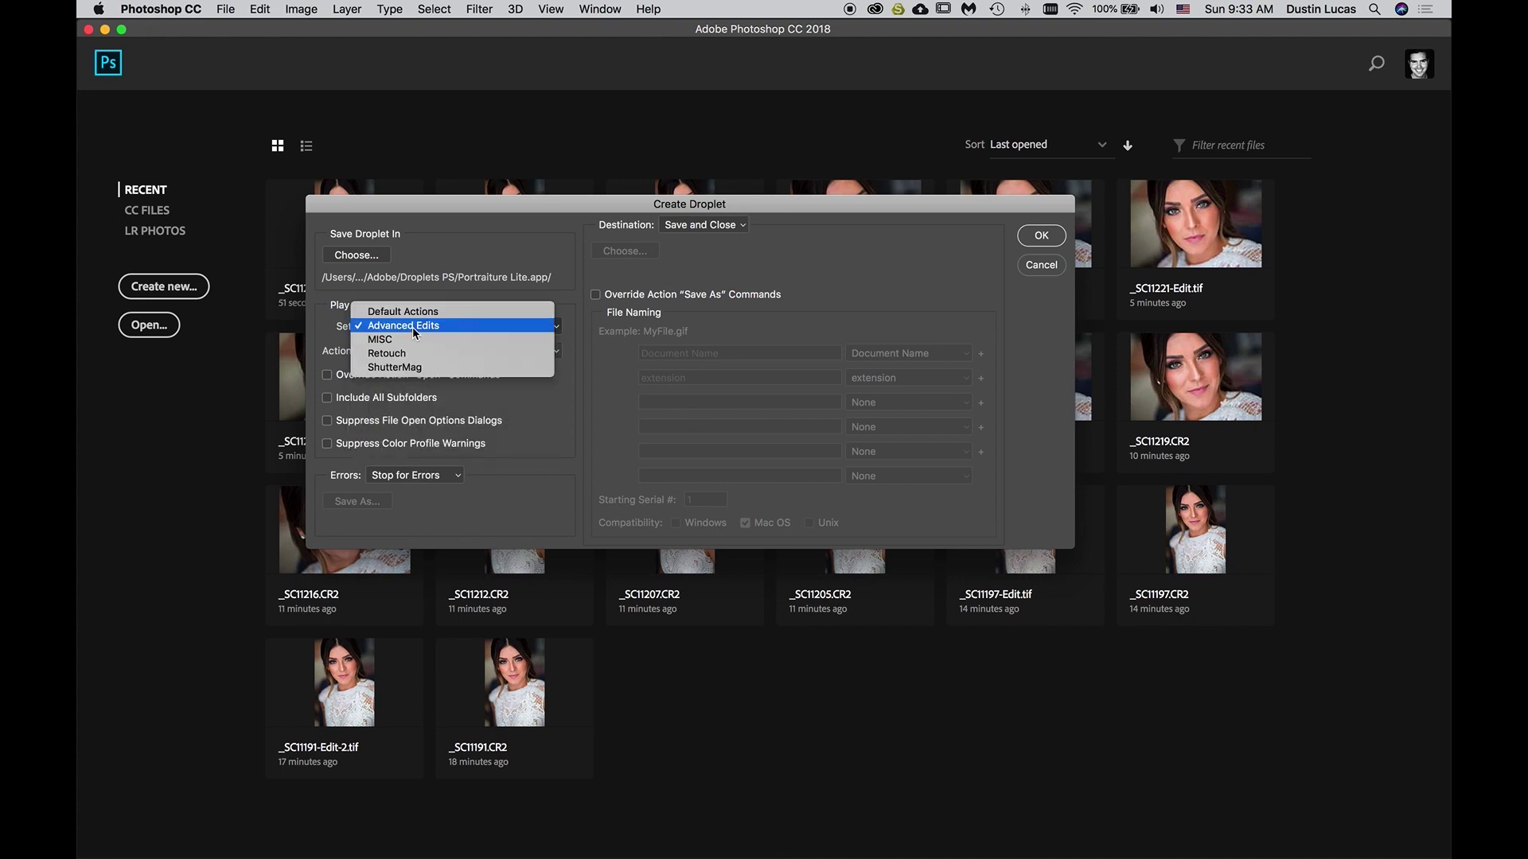
click(406, 338)
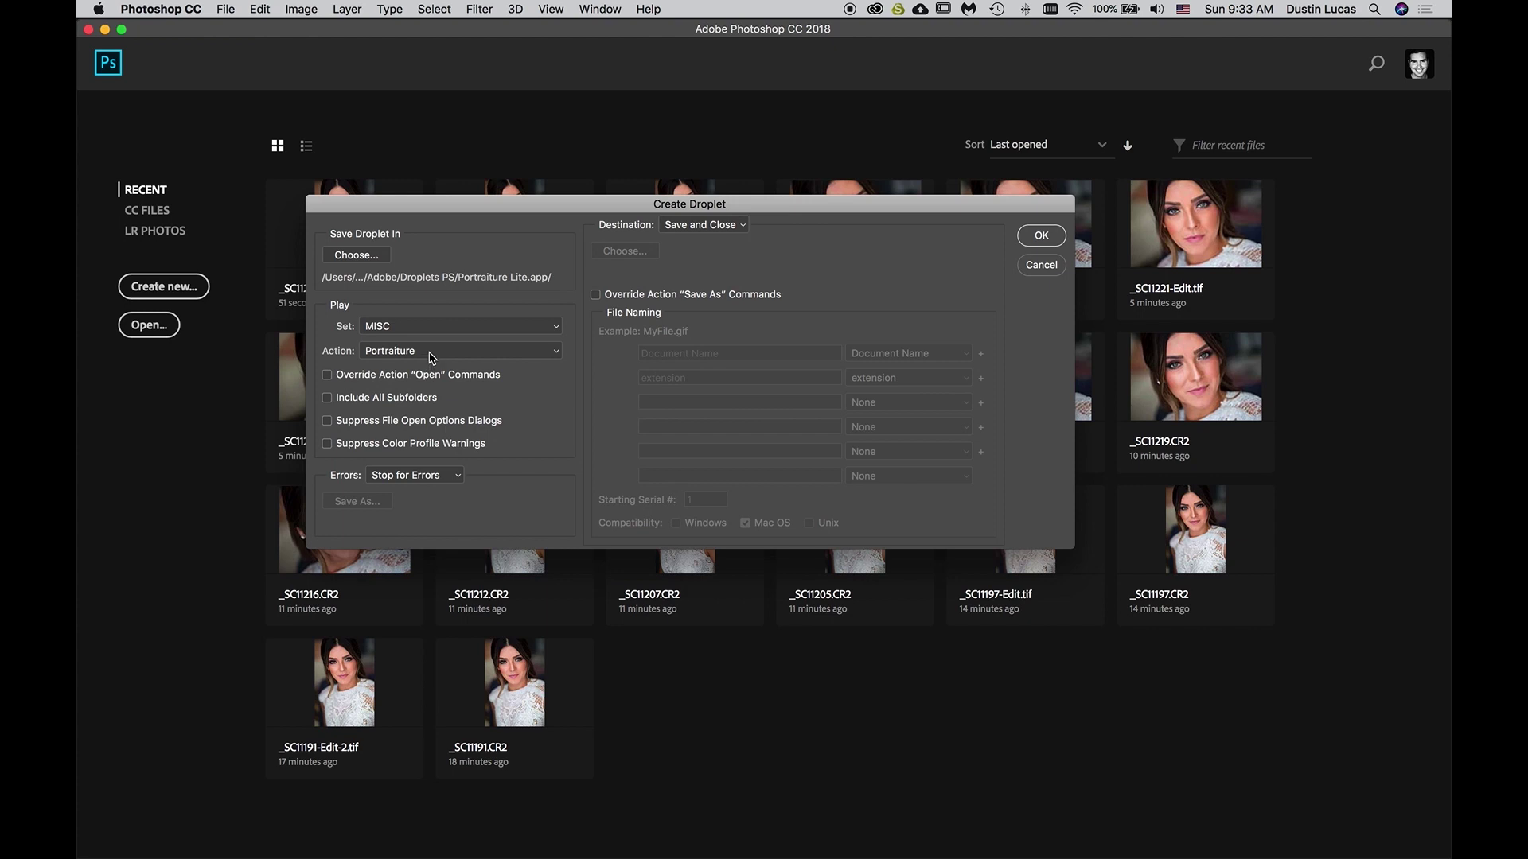
click(429, 355)
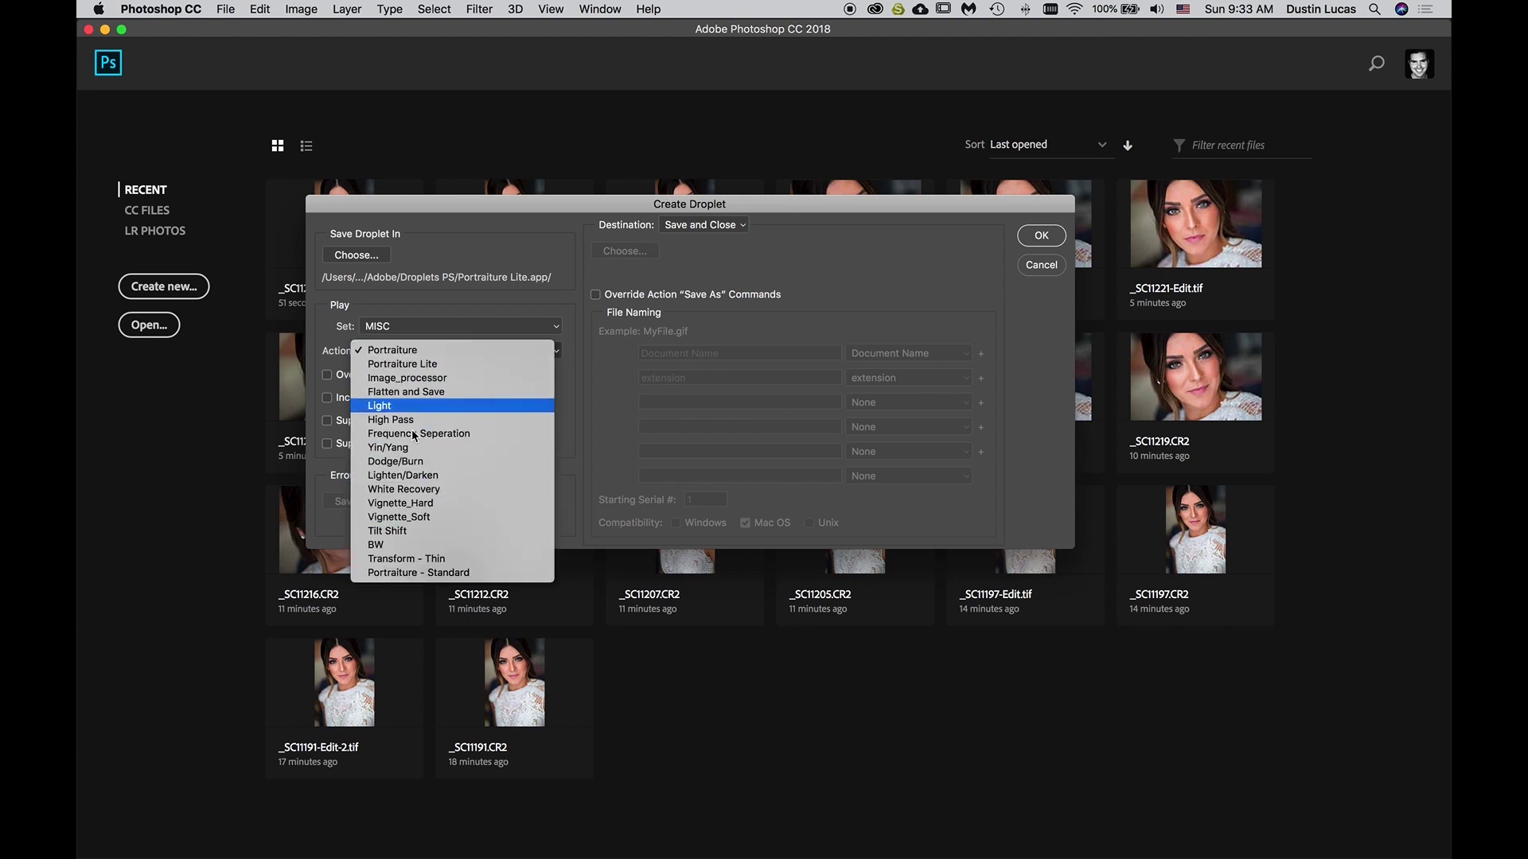
click(413, 364)
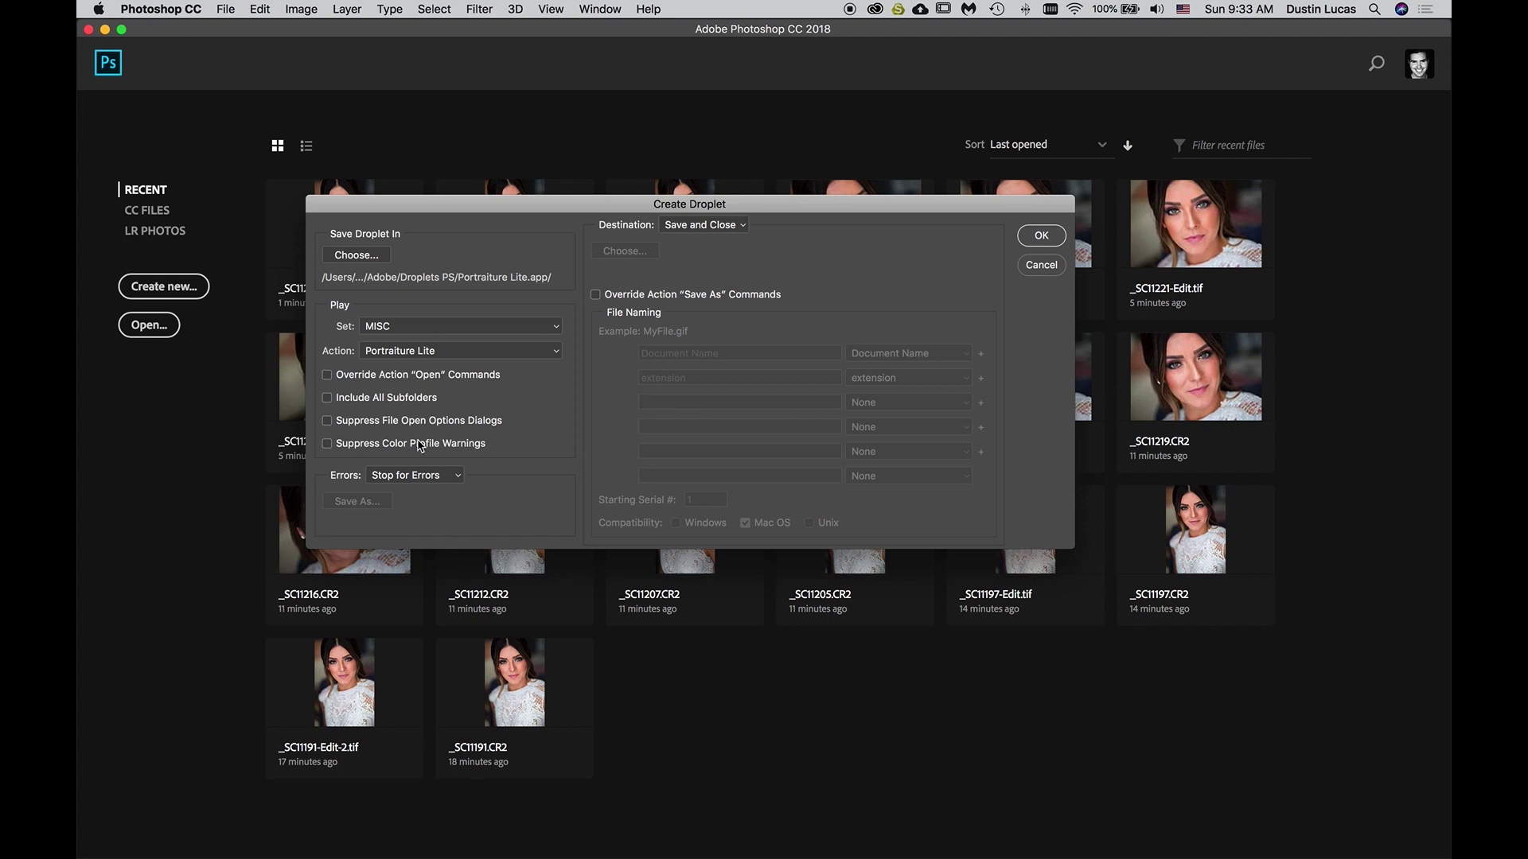
click(420, 478)
click(450, 476)
Save the droplet as Portraiture Lite 2 in the Droplets PS folder inside Adobe and create it
click(362, 255)
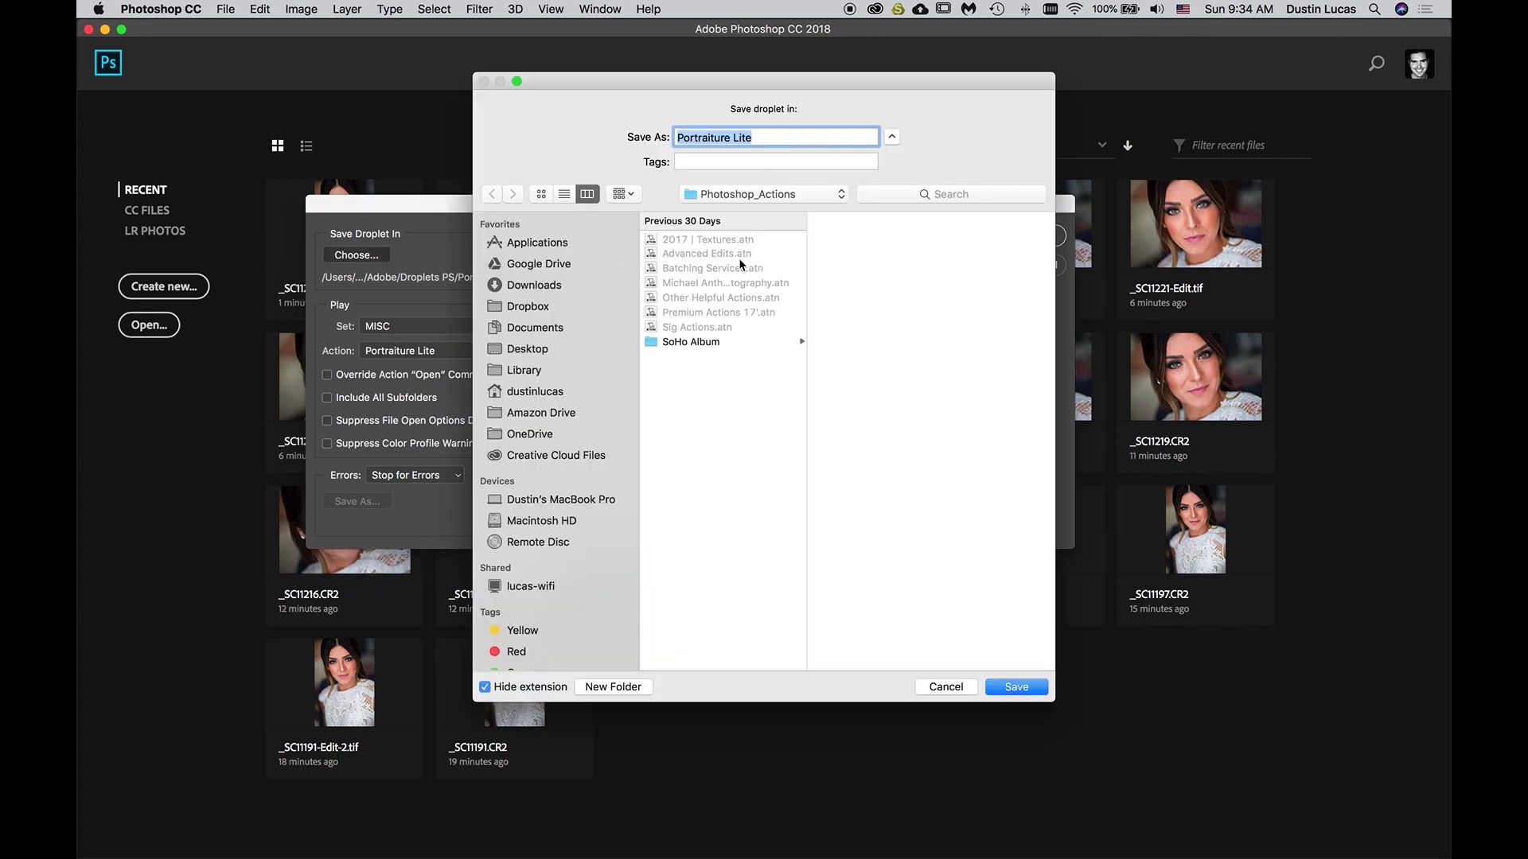
click(751, 193)
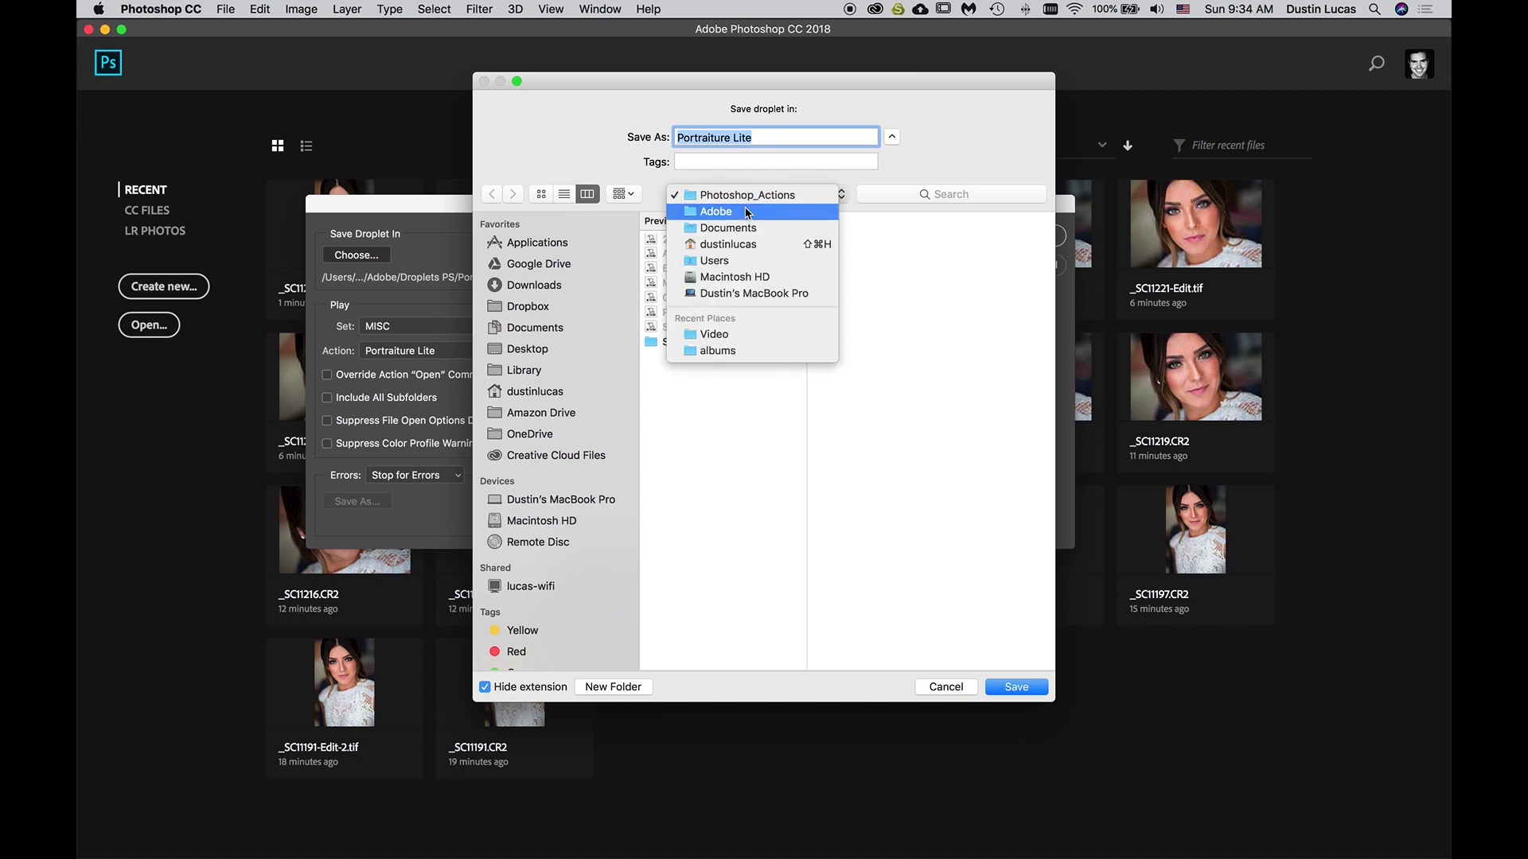
click(748, 212)
click(883, 308)
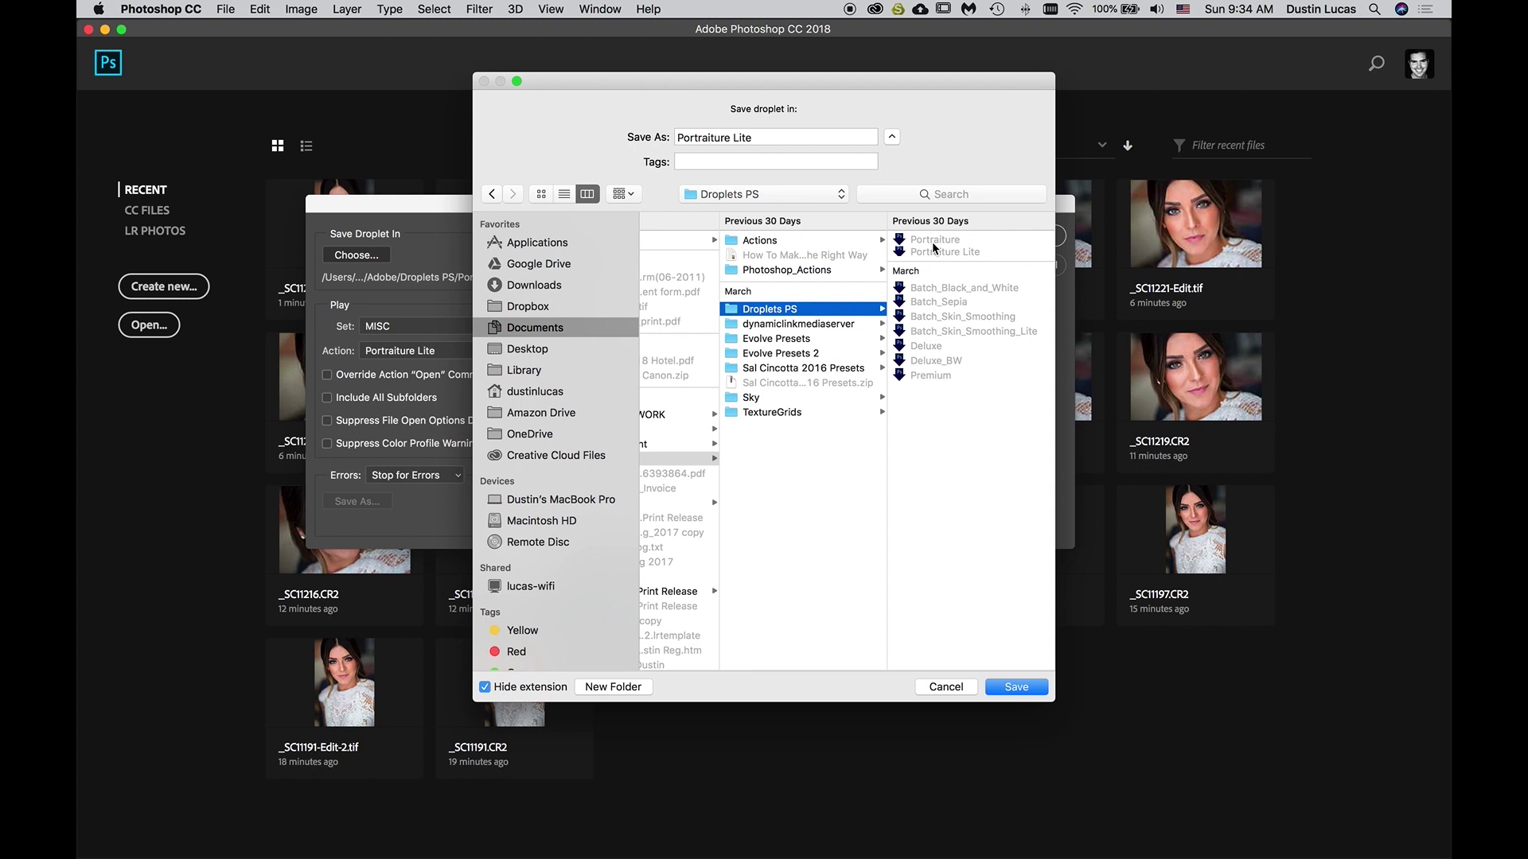
click(831, 137)
text(2)
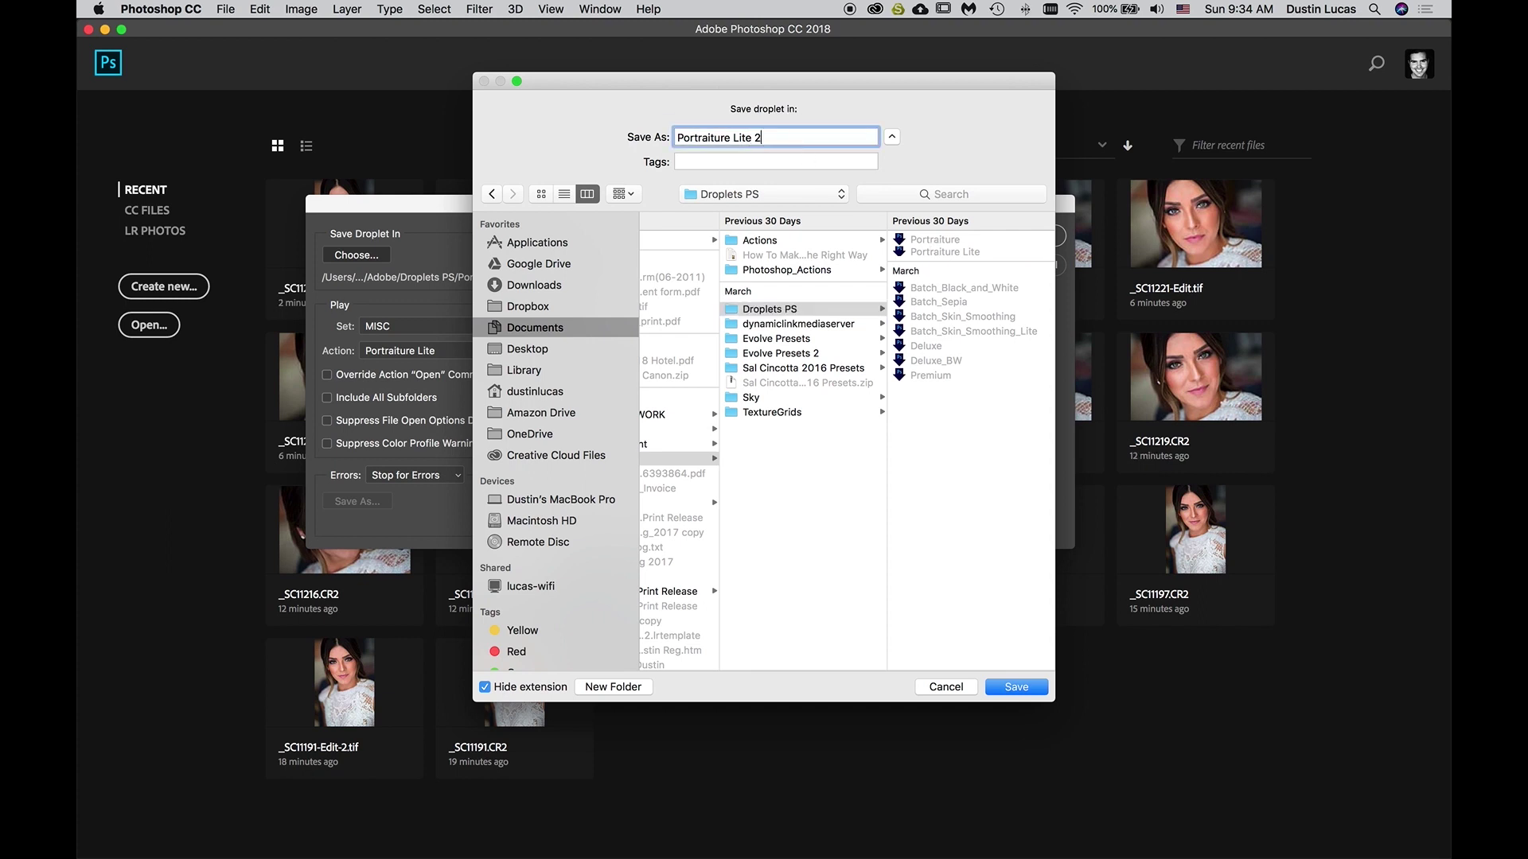
click(1014, 687)
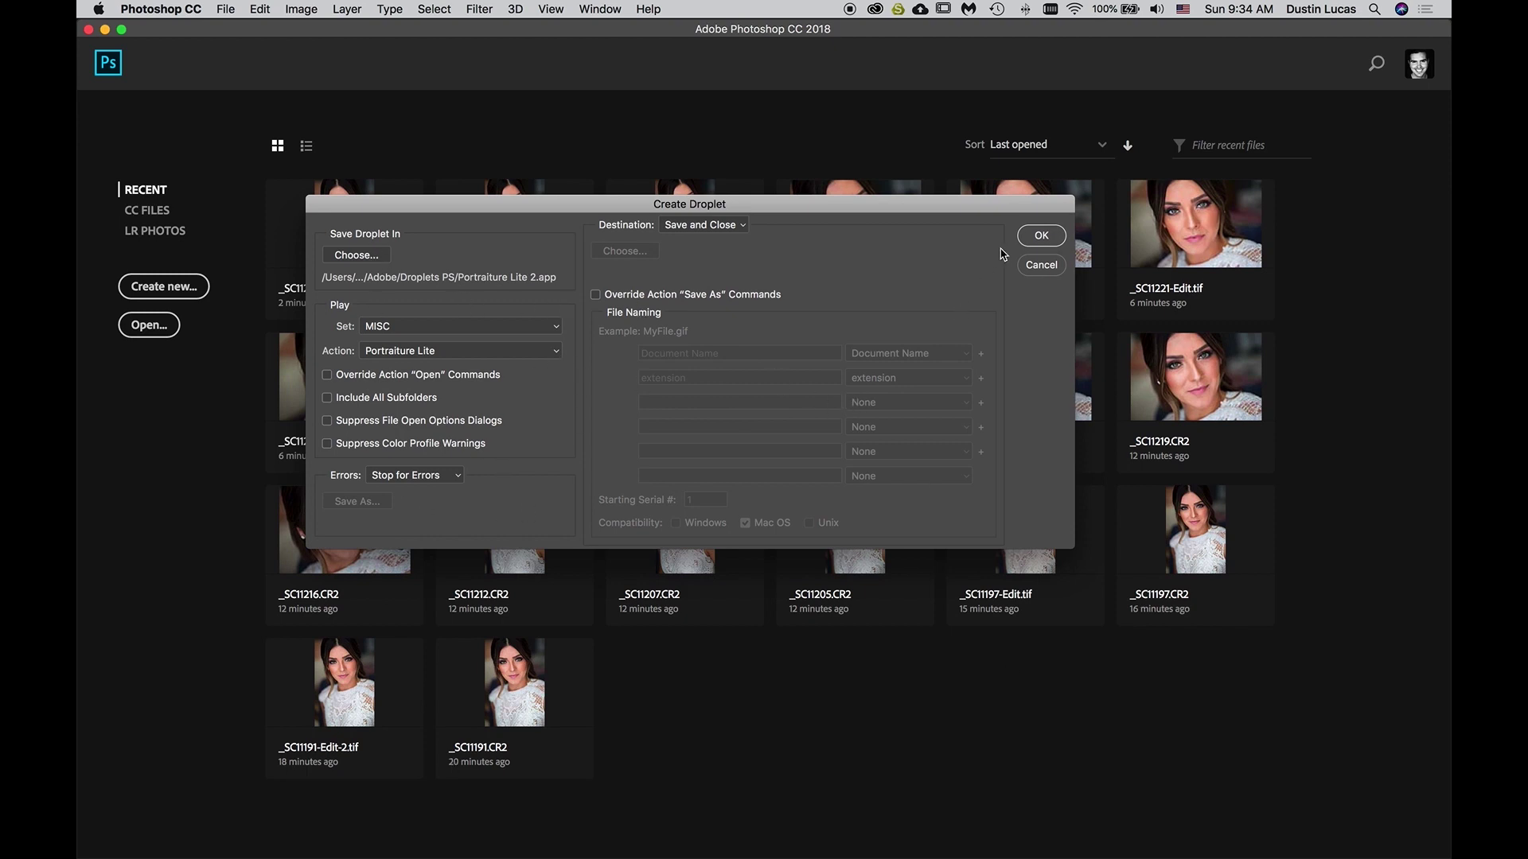
click(1039, 235)
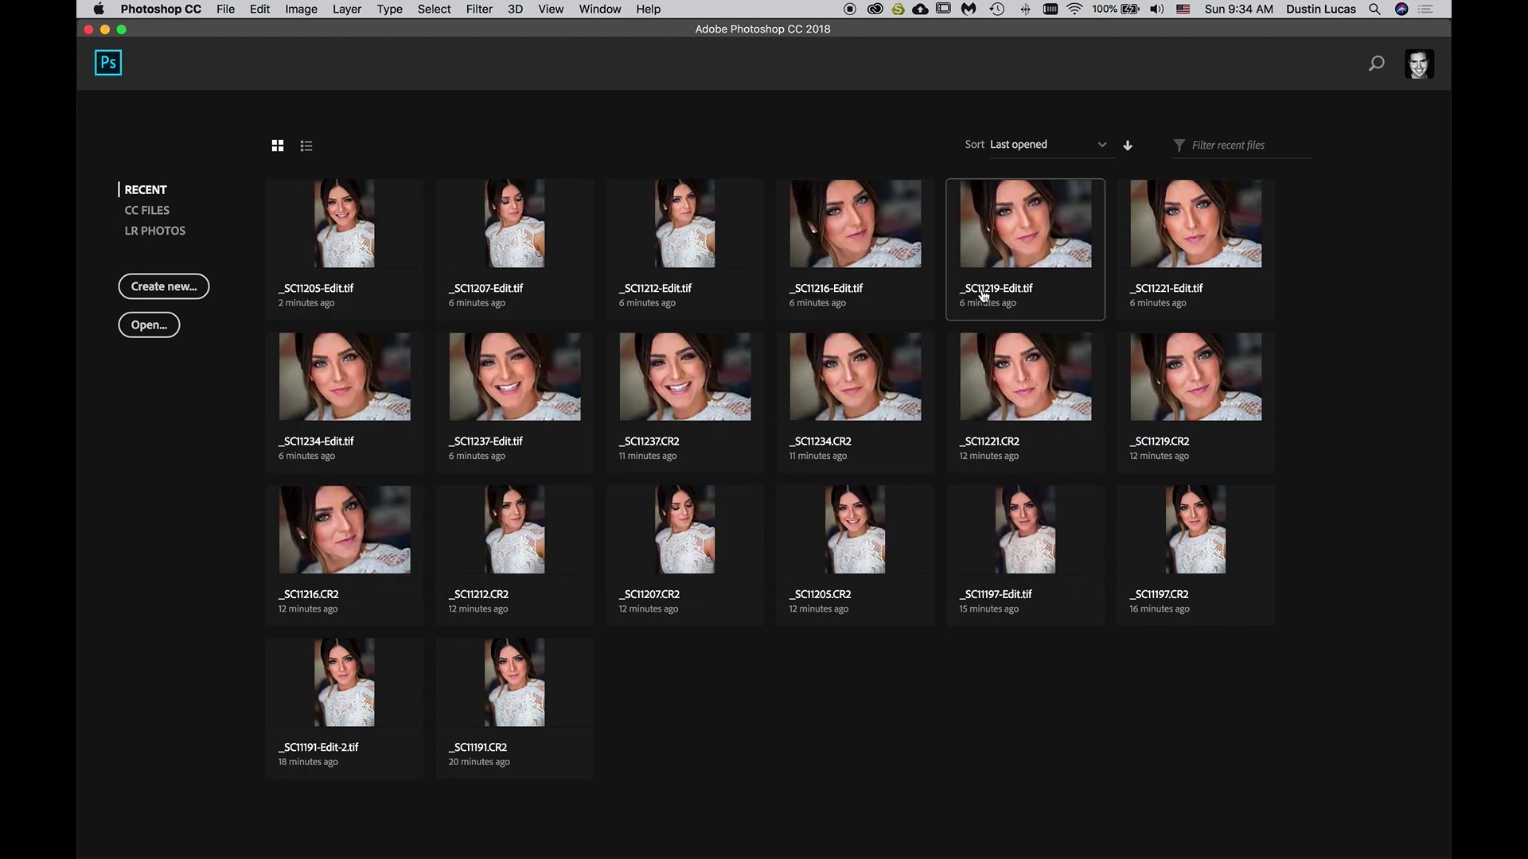
Switch to Lightroom, select all photos in the library and open the full export settings, enlarged with the user presets collapsed
key(super+Tab)
key(super+Tab)
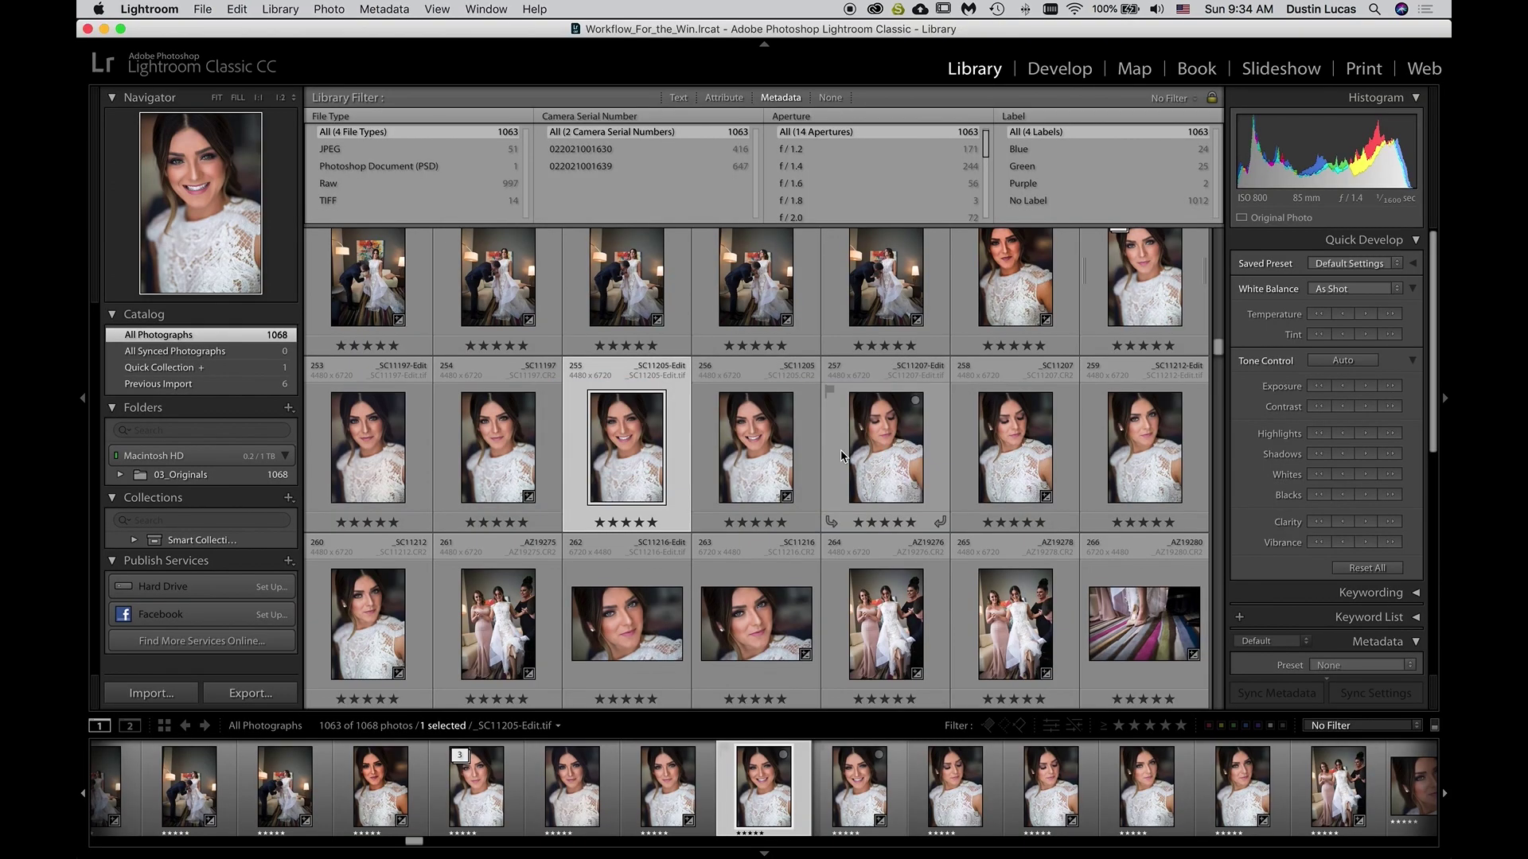
key(super+a)
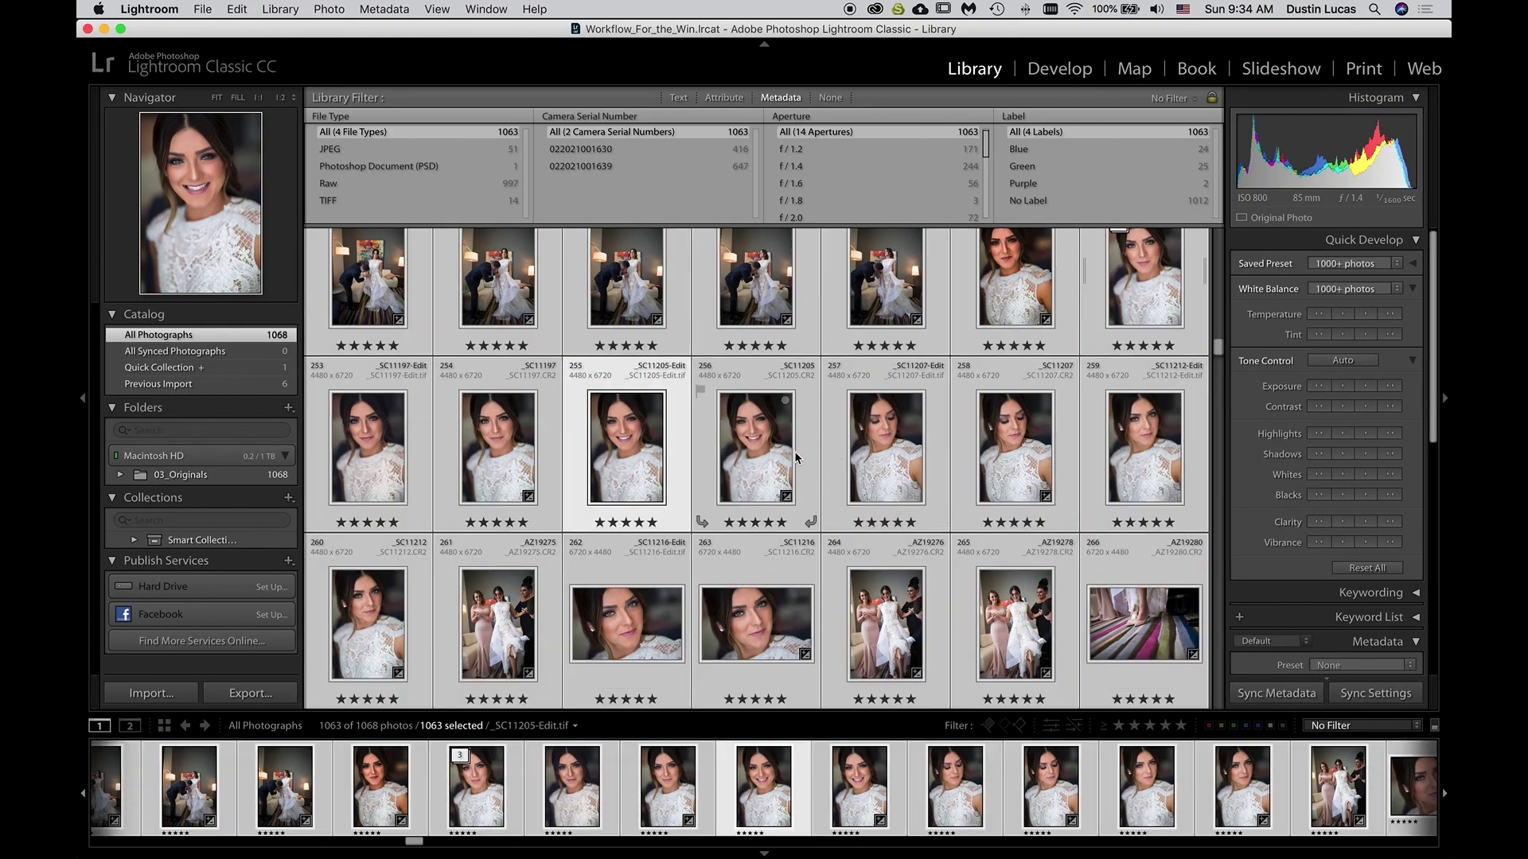
right_click(777, 456)
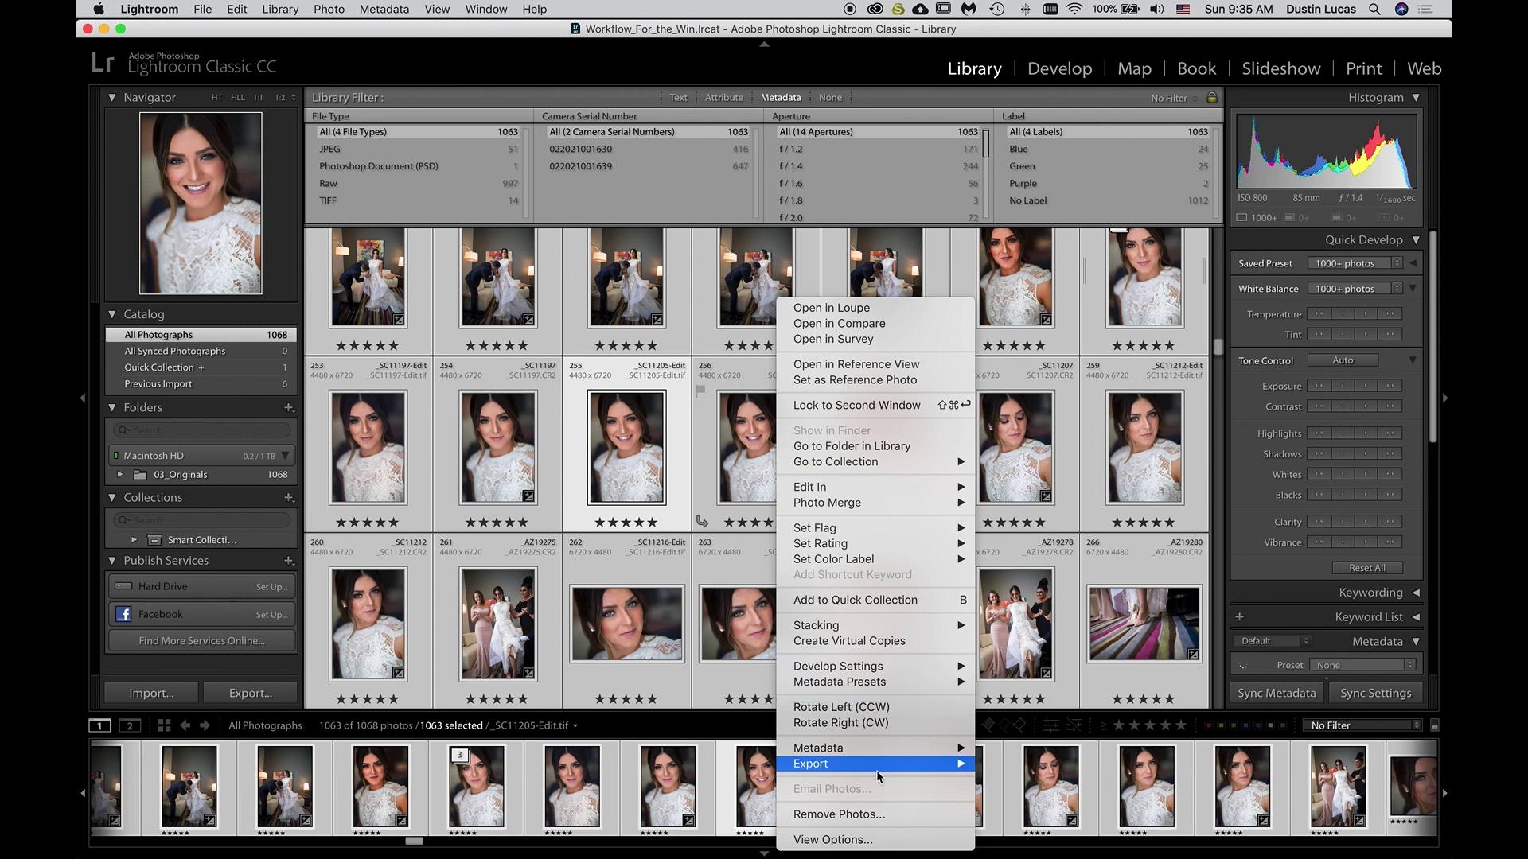
mouse_move(891, 765)
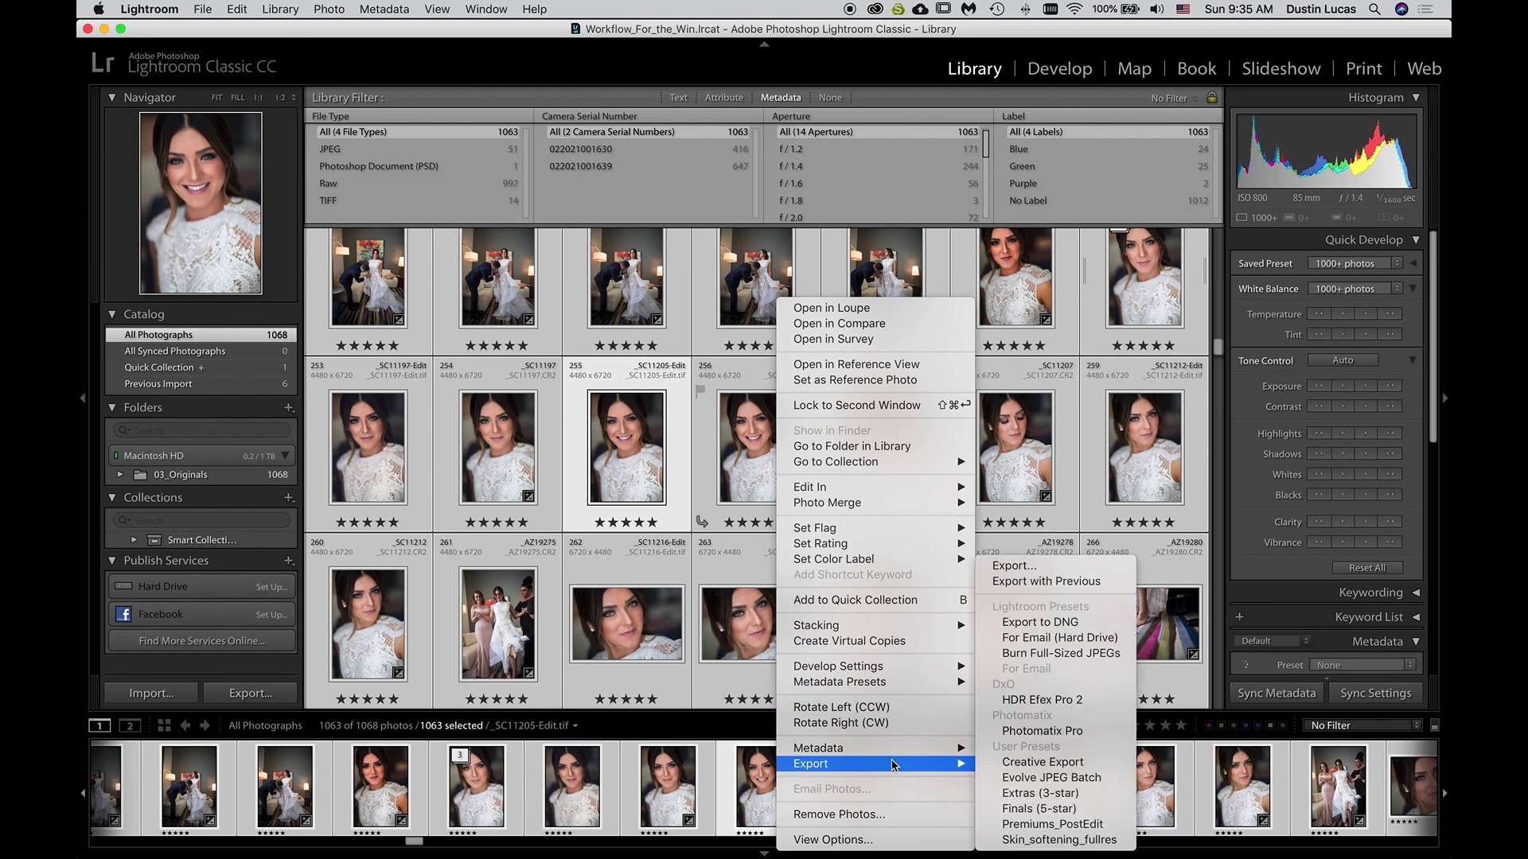
click(1036, 568)
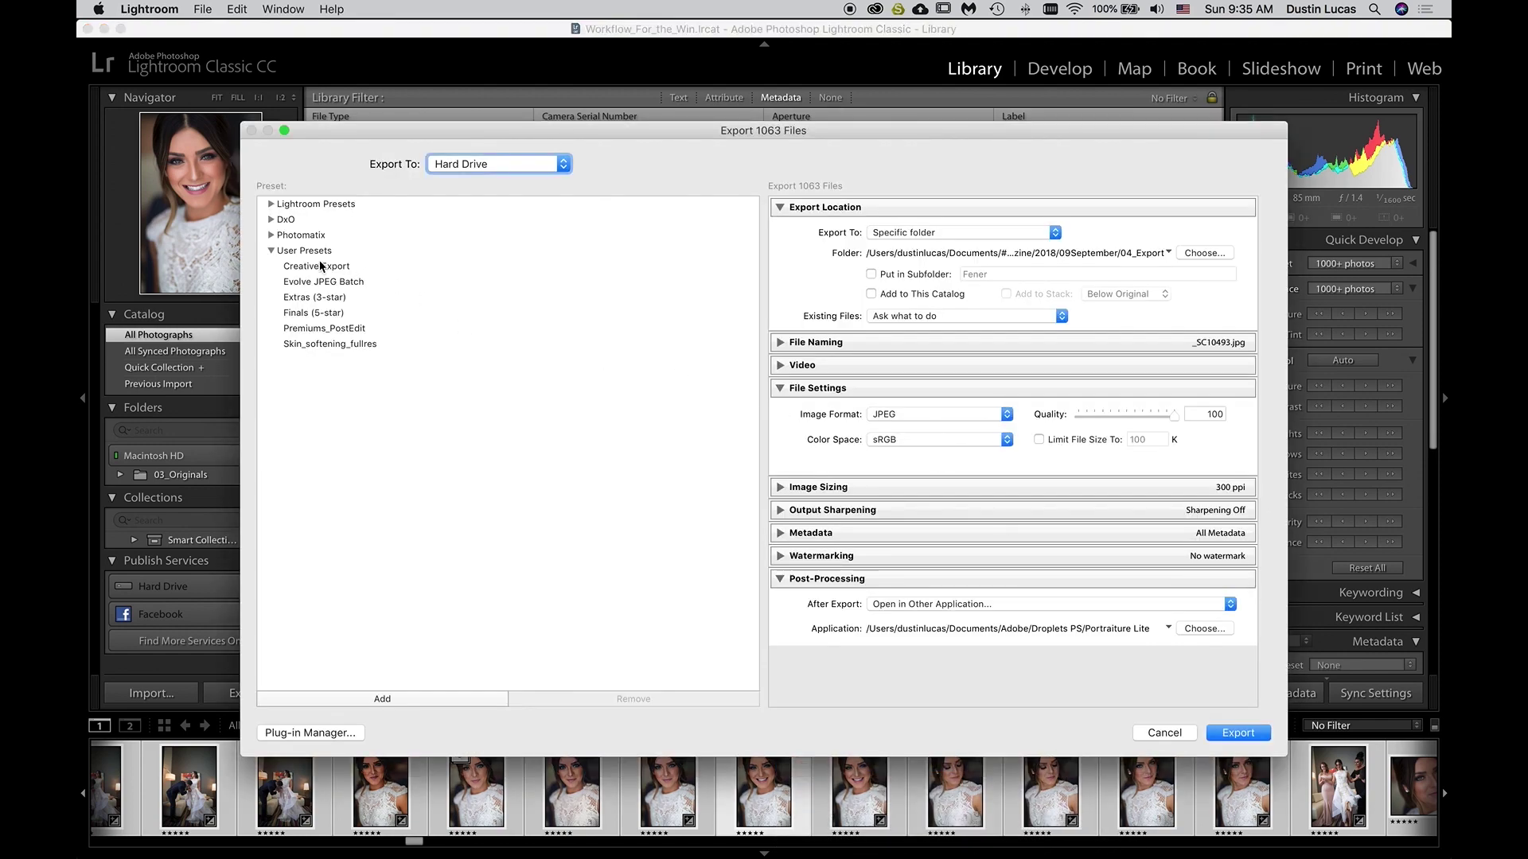
click(270, 251)
drag(779, 131, 778, 131)
double_click(778, 130)
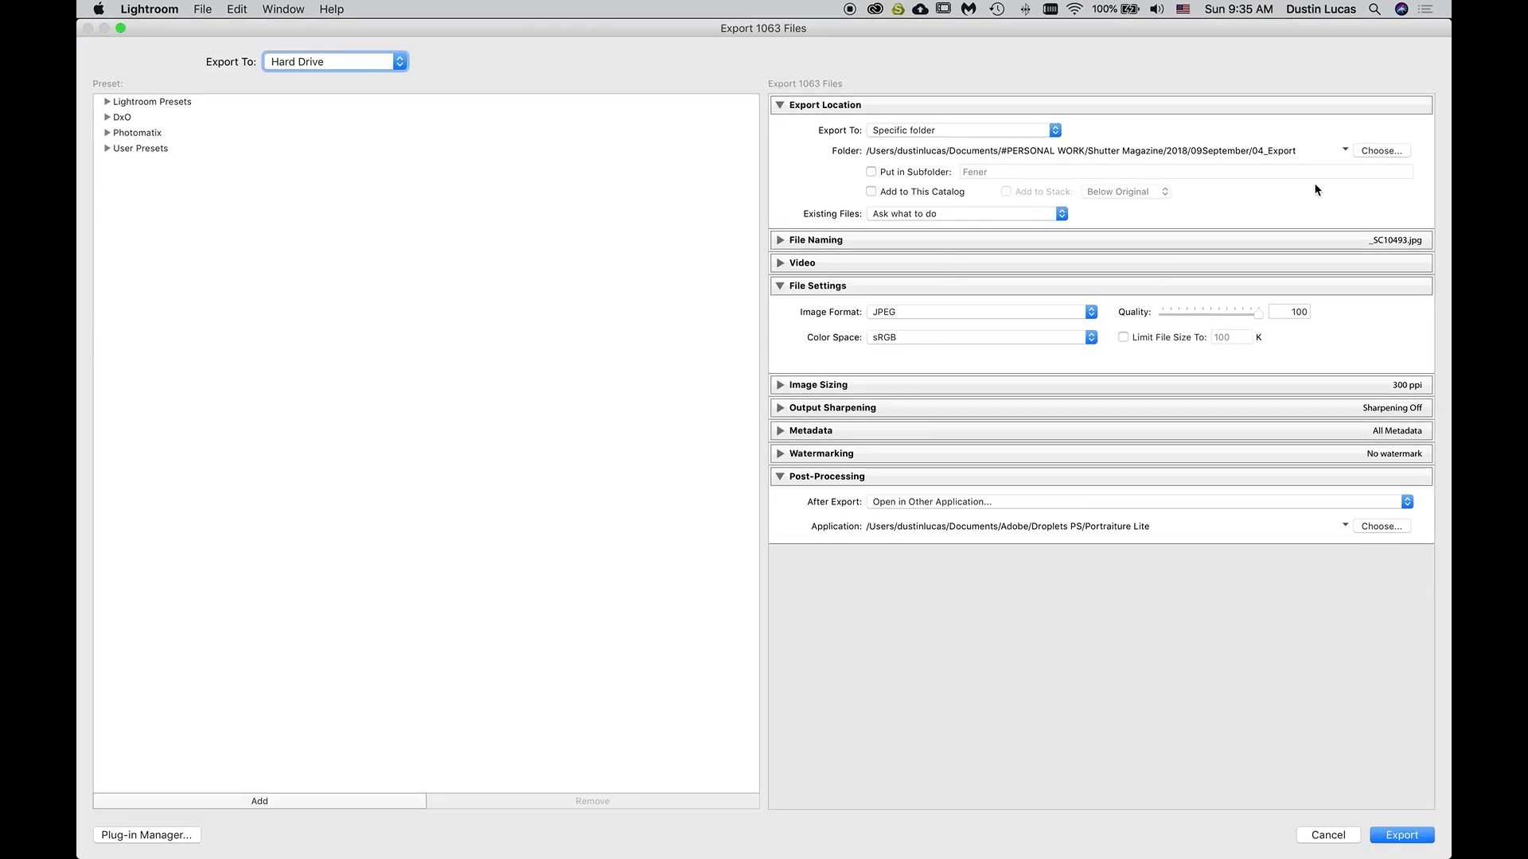
Create a BATCHING folder on the Desktop while choosing the export location
click(1381, 152)
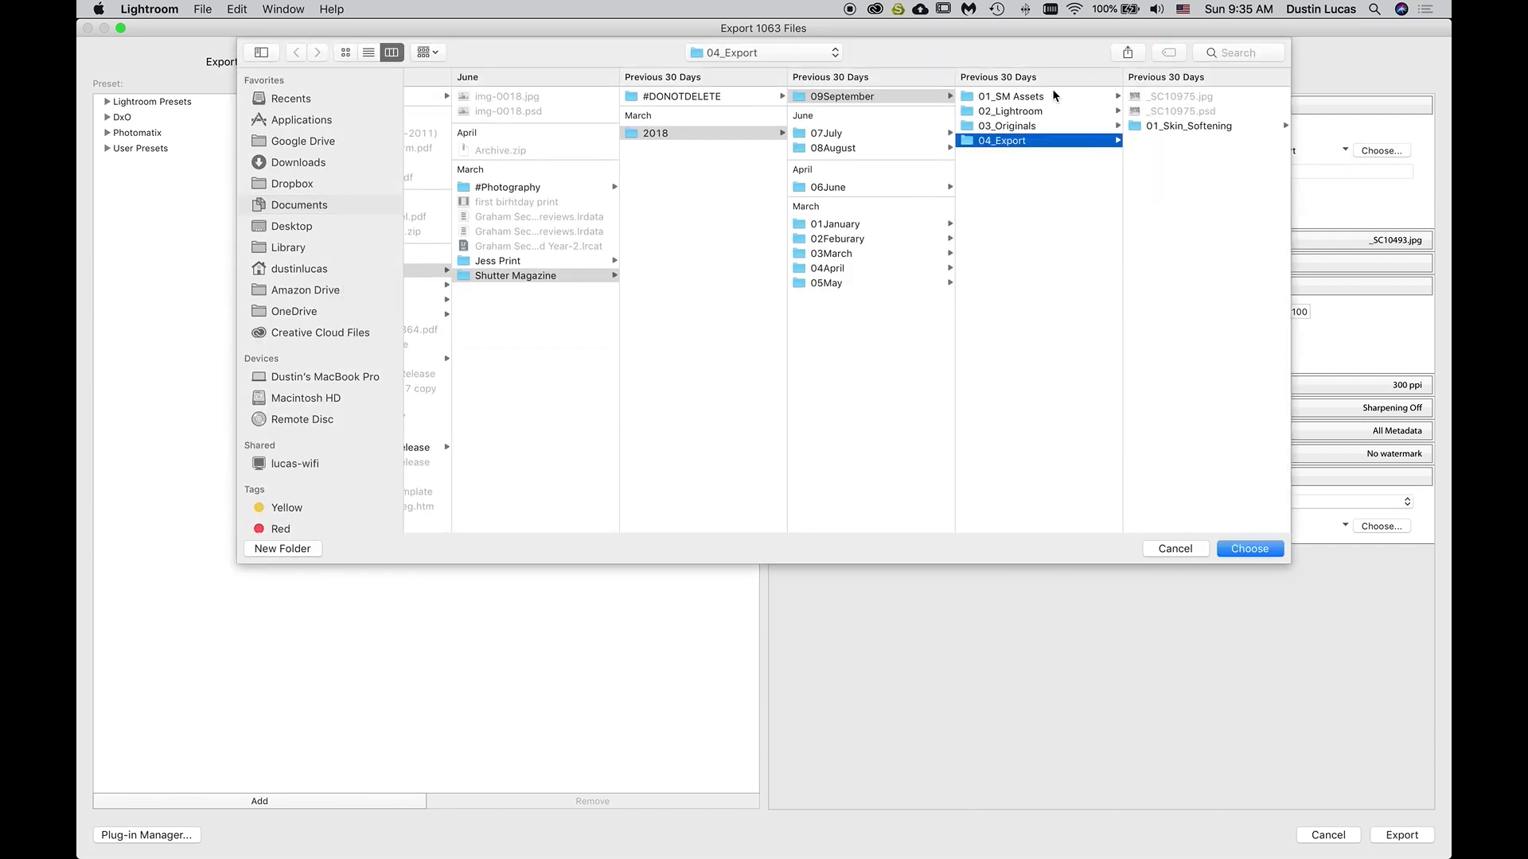
click(292, 226)
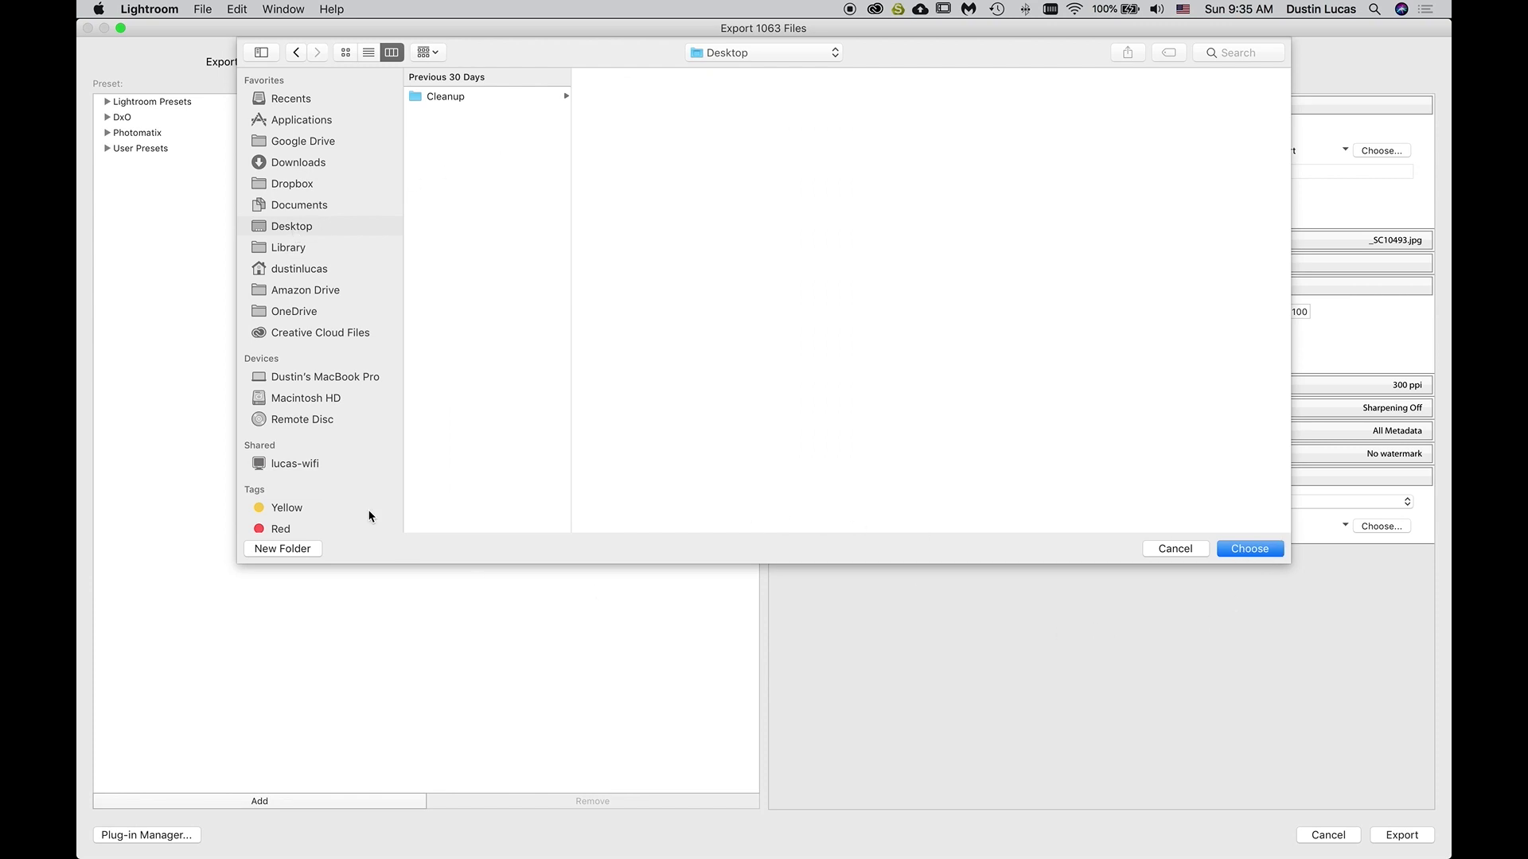
click(303, 549)
text(BATCHING)
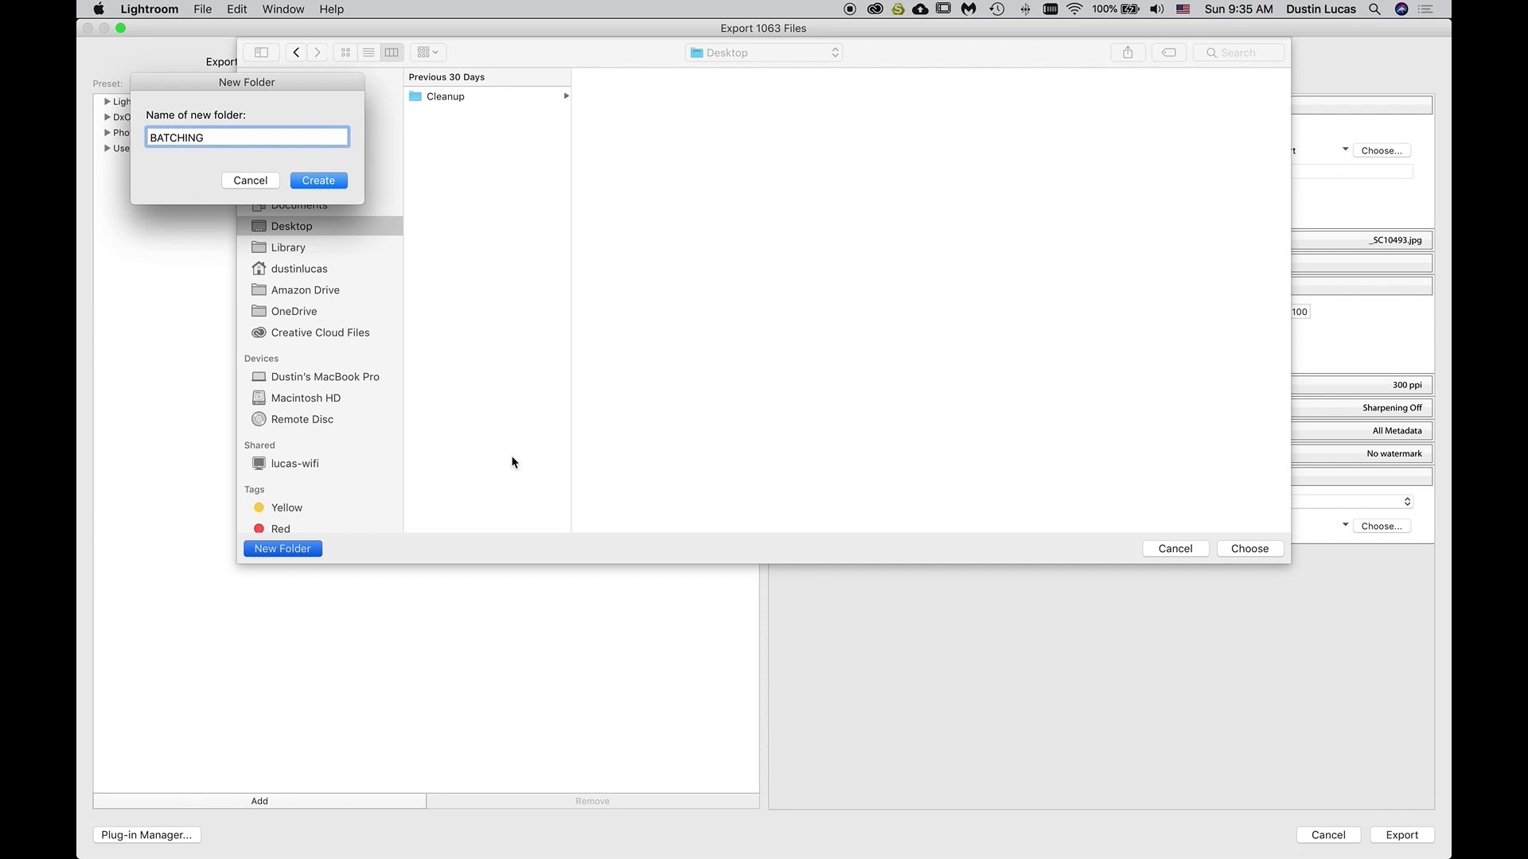
click(318, 180)
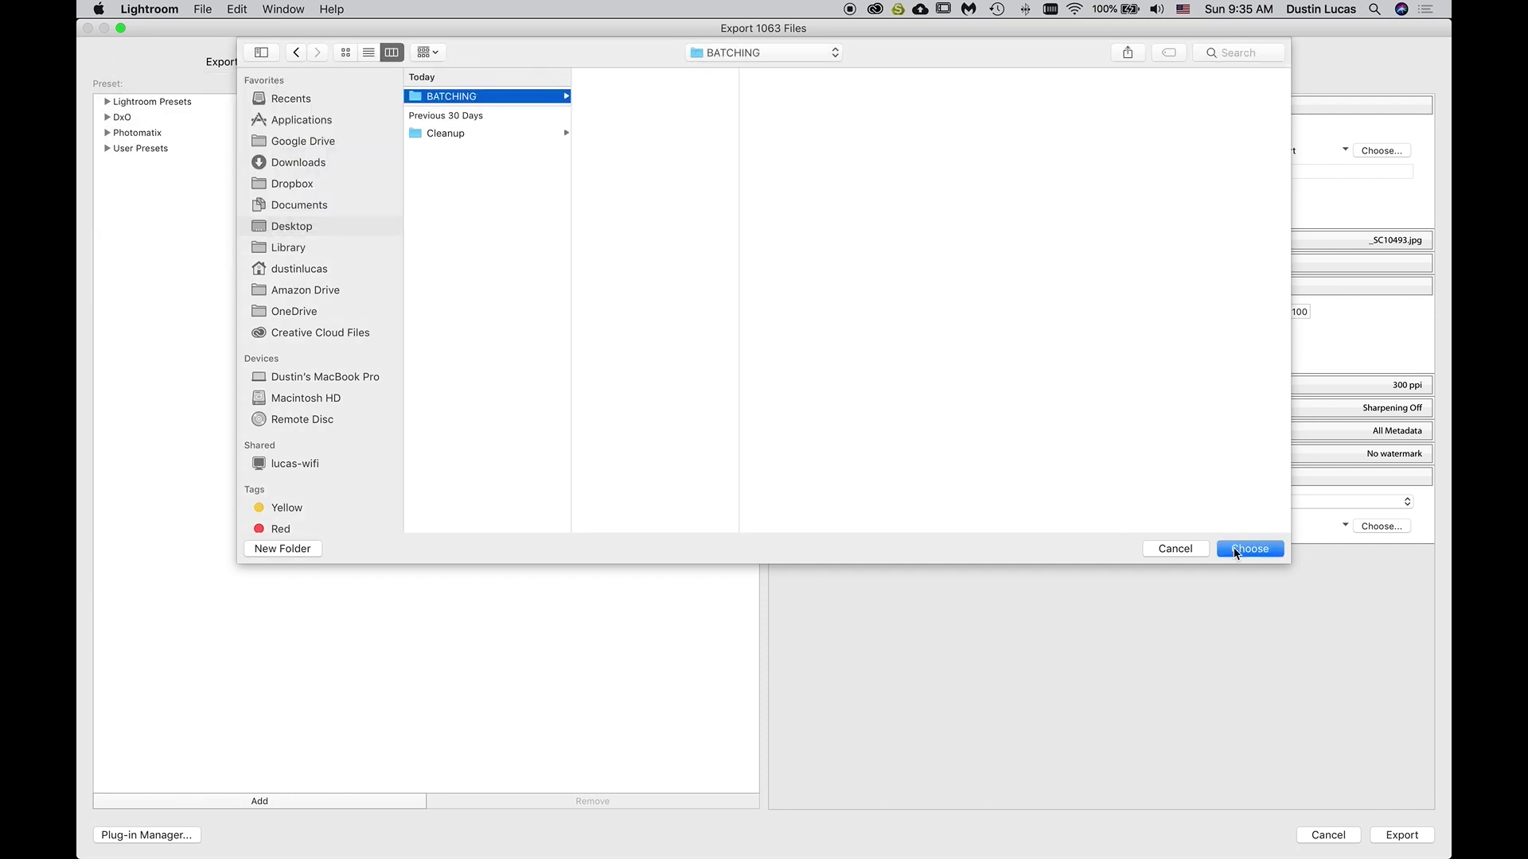
Create a 01_Skin_Softening subfolder inside BATCHING and choose it as the export folder
click(284, 549)
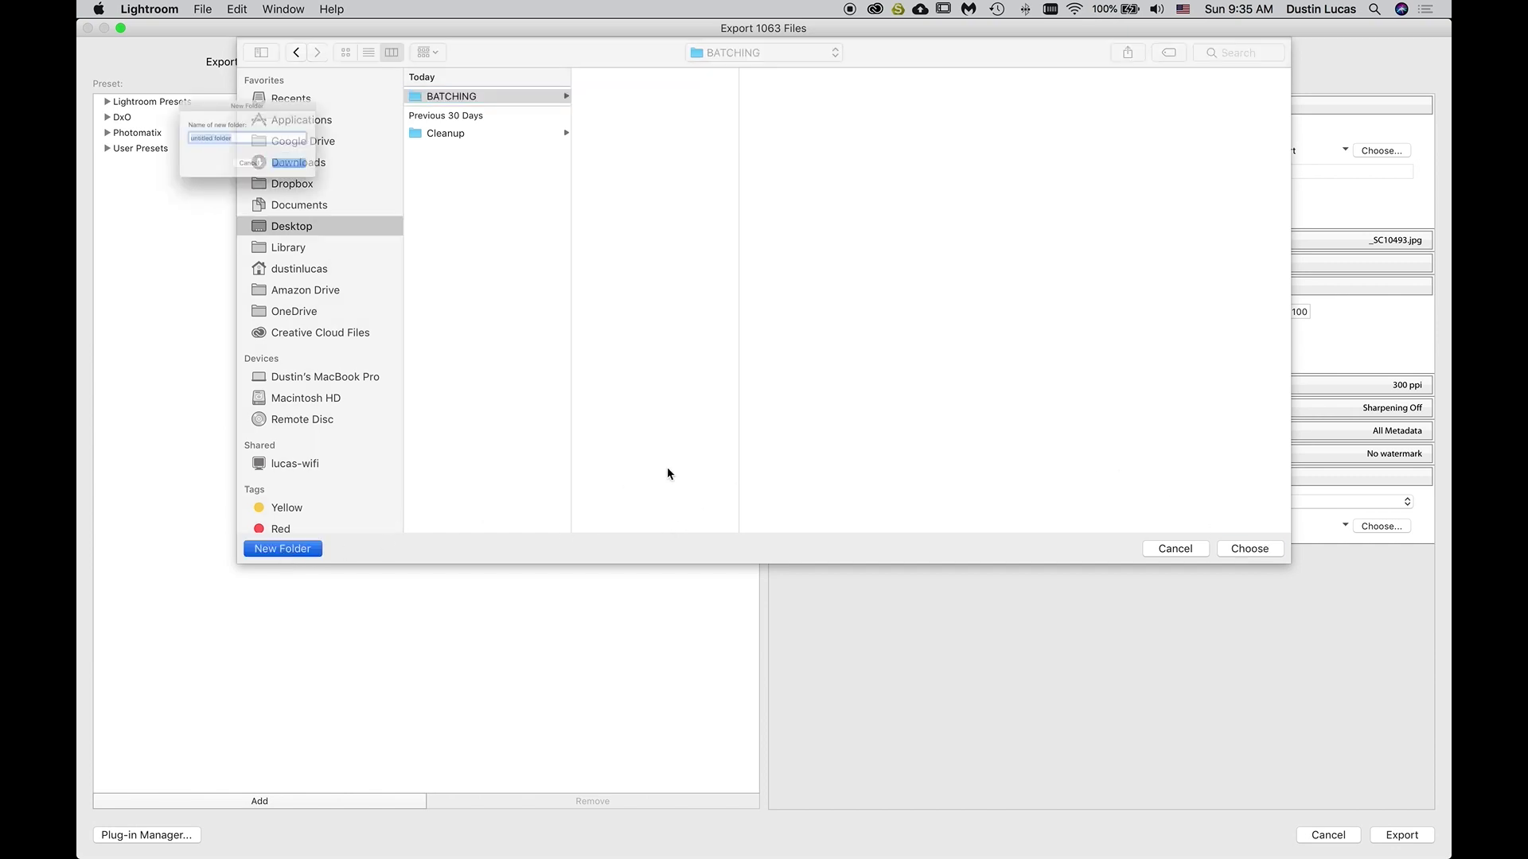
text(01_)
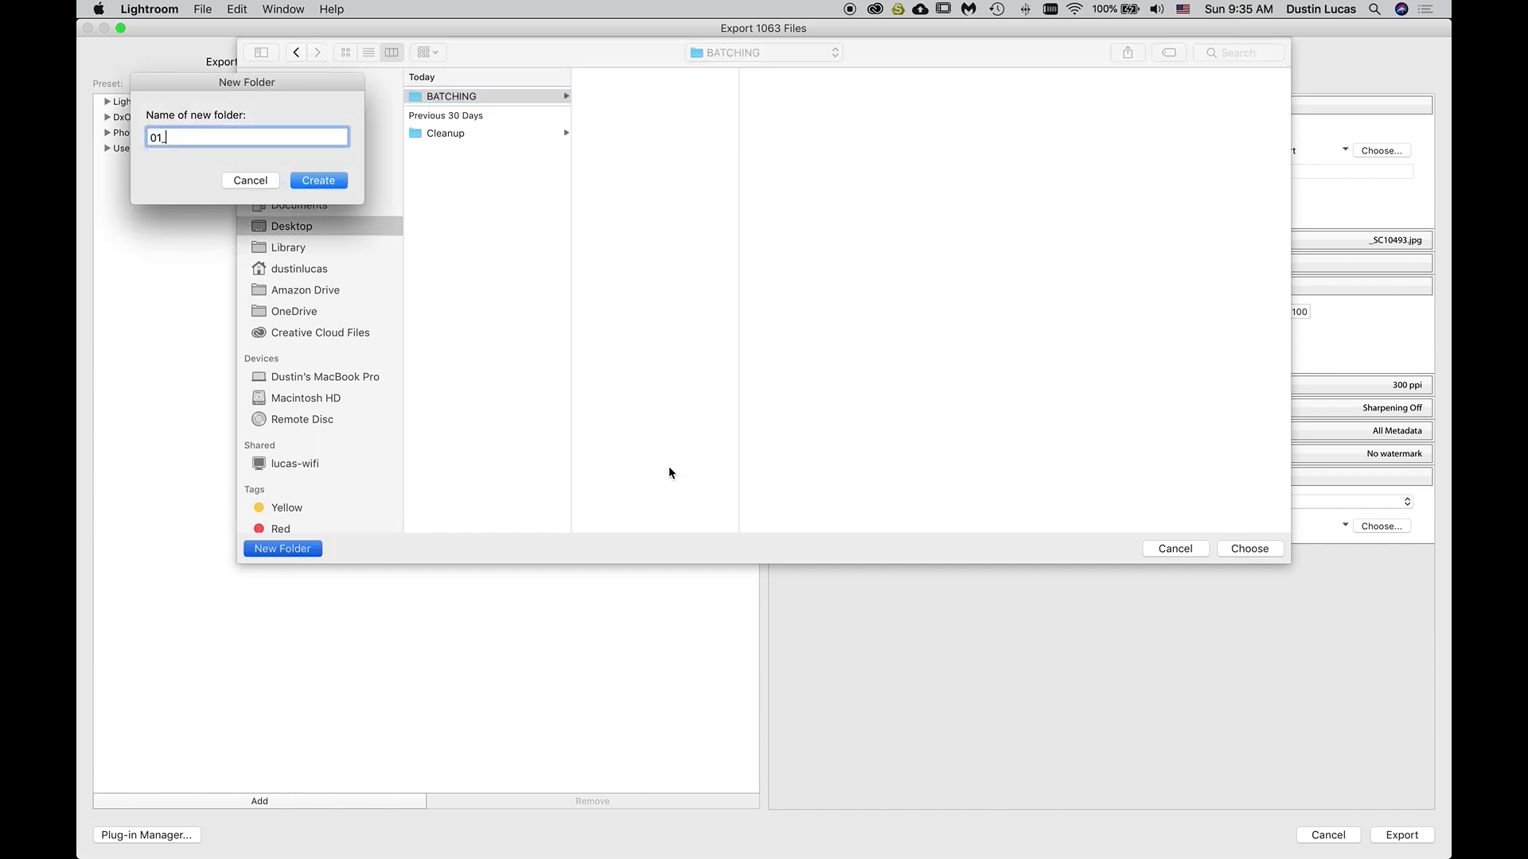
text(Skin_Softening)
click(318, 181)
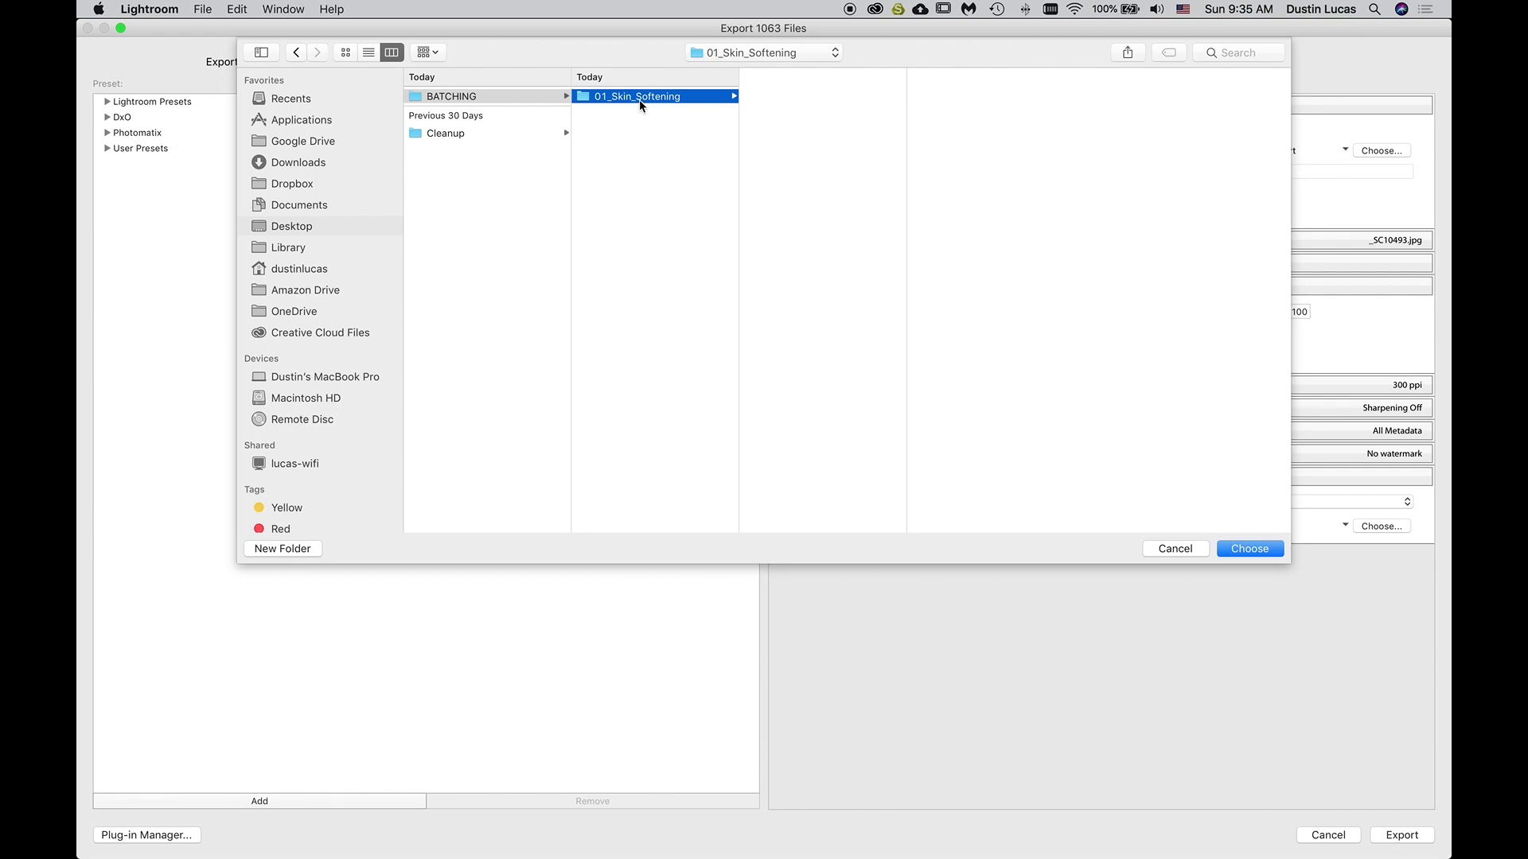
click(1250, 550)
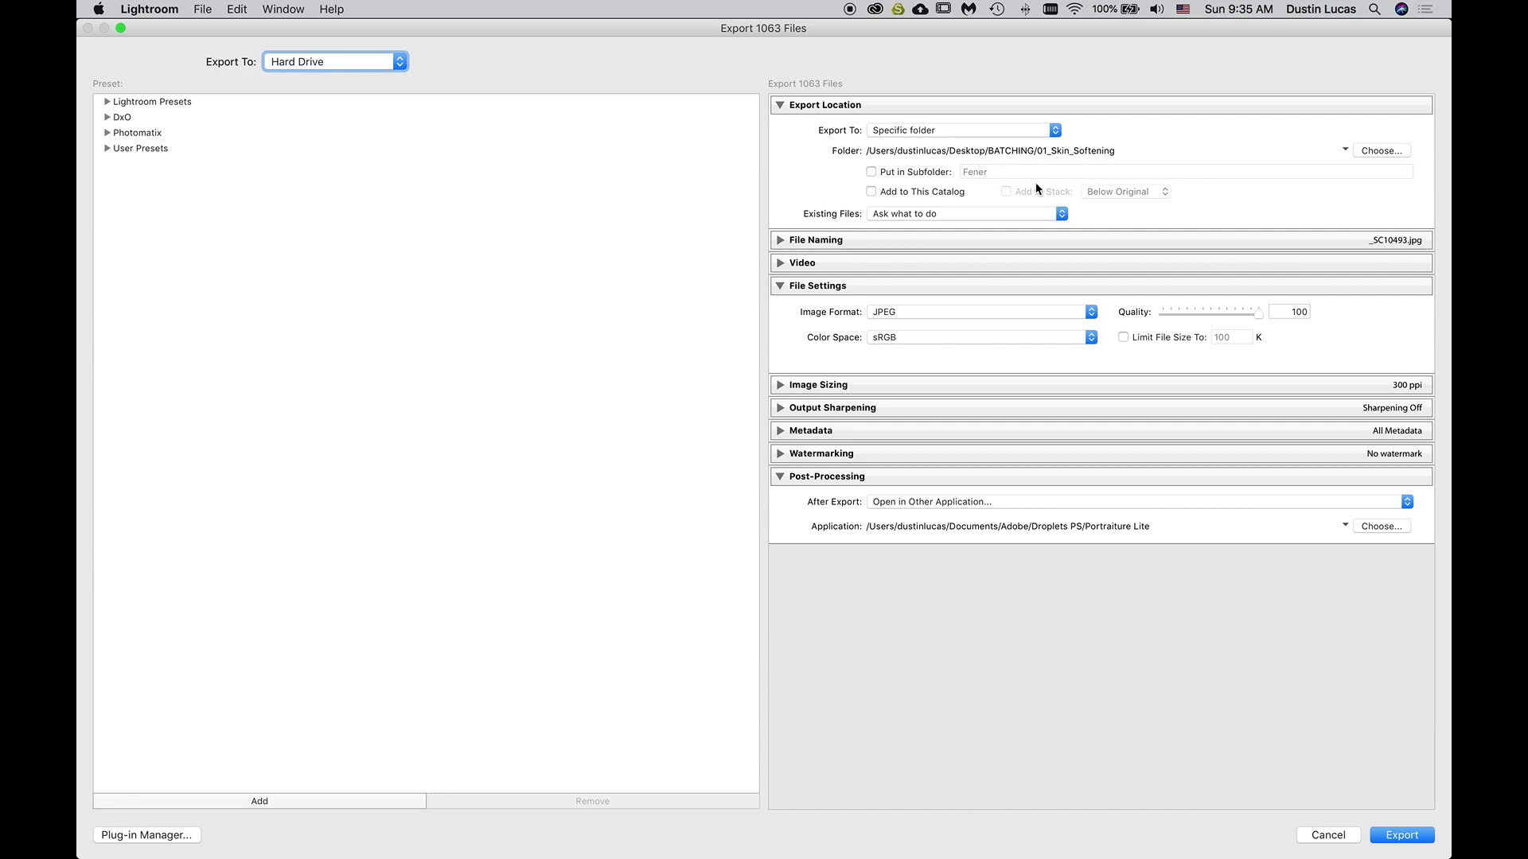
Review the export's file naming, color space choices and image sizing settings, keeping sRGB as the color space
click(911, 239)
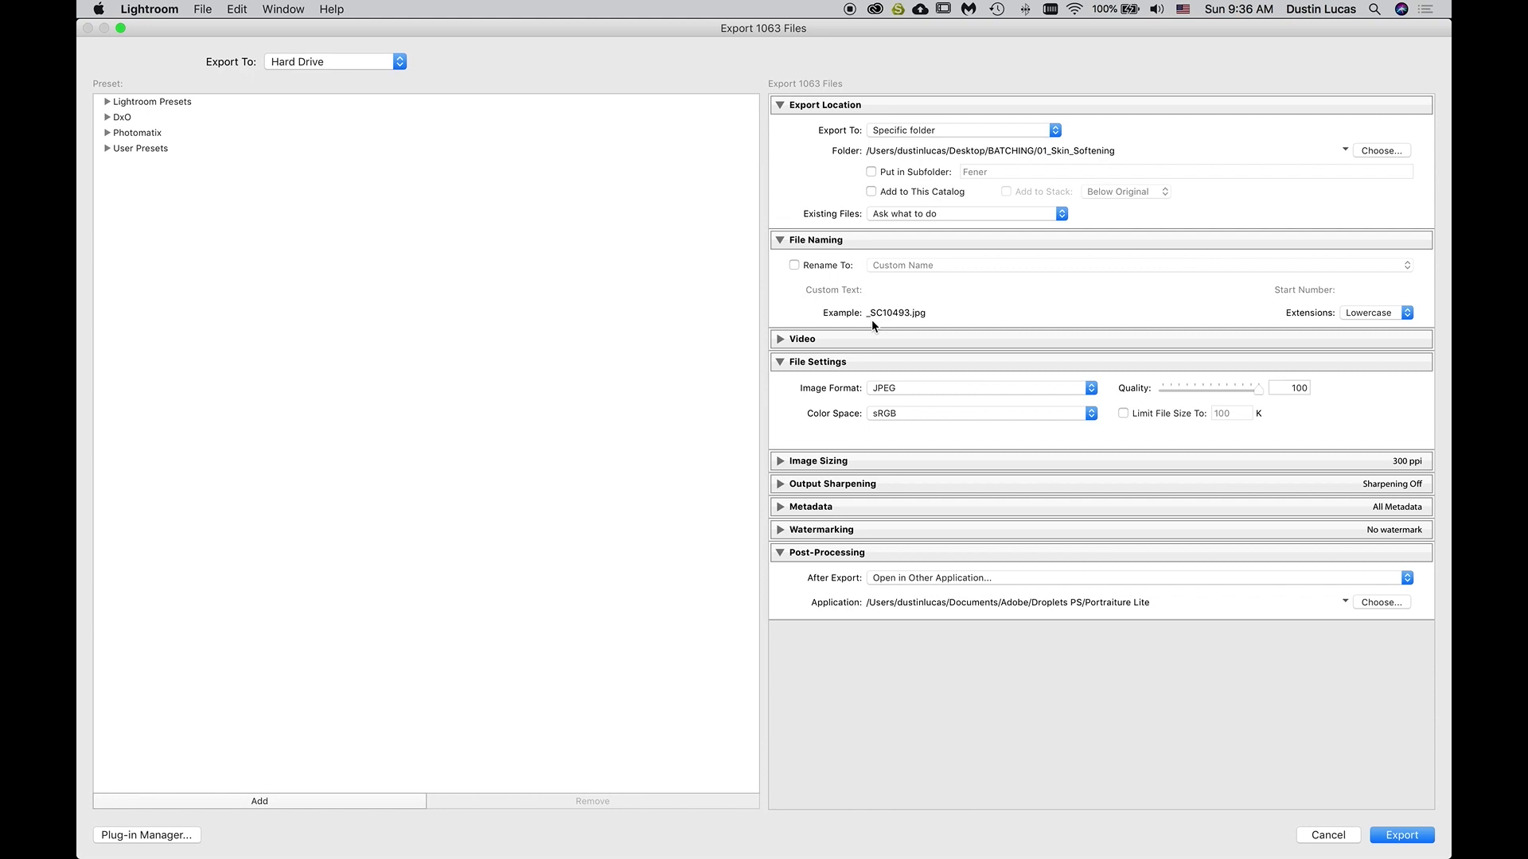
click(935, 242)
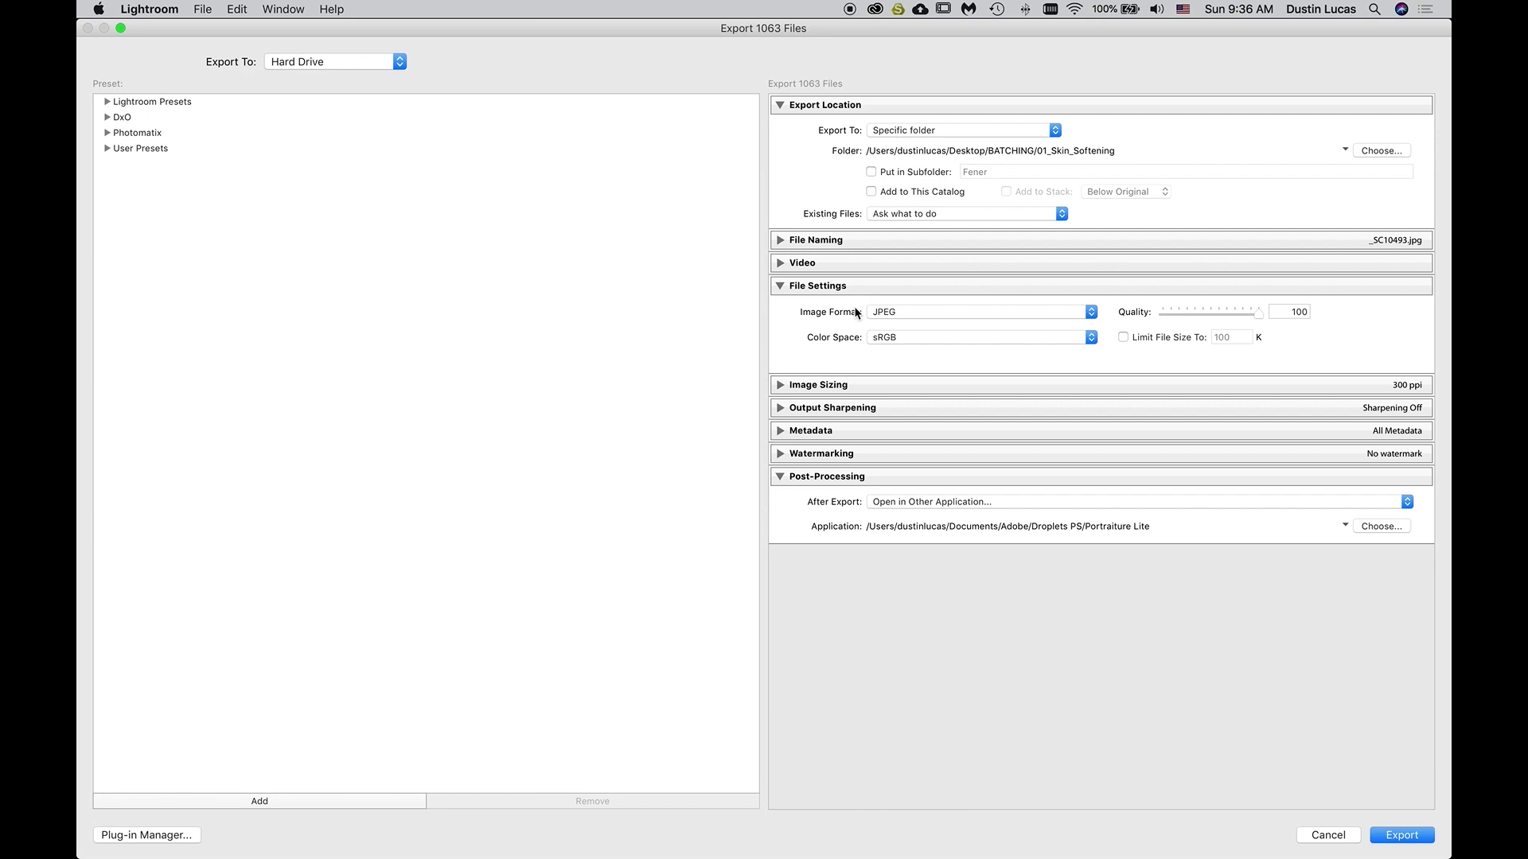
click(902, 338)
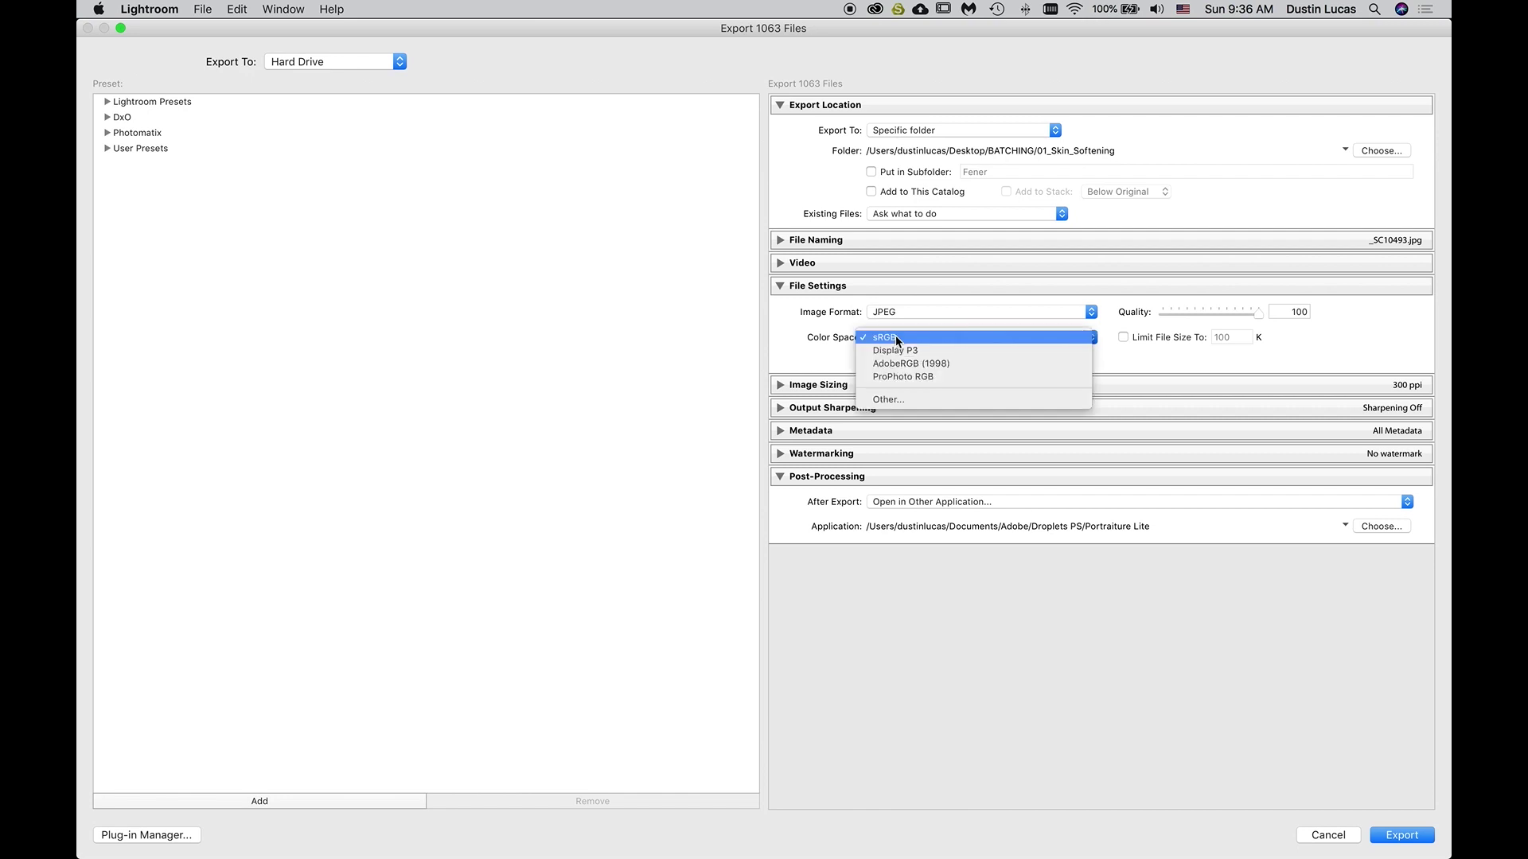
click(897, 340)
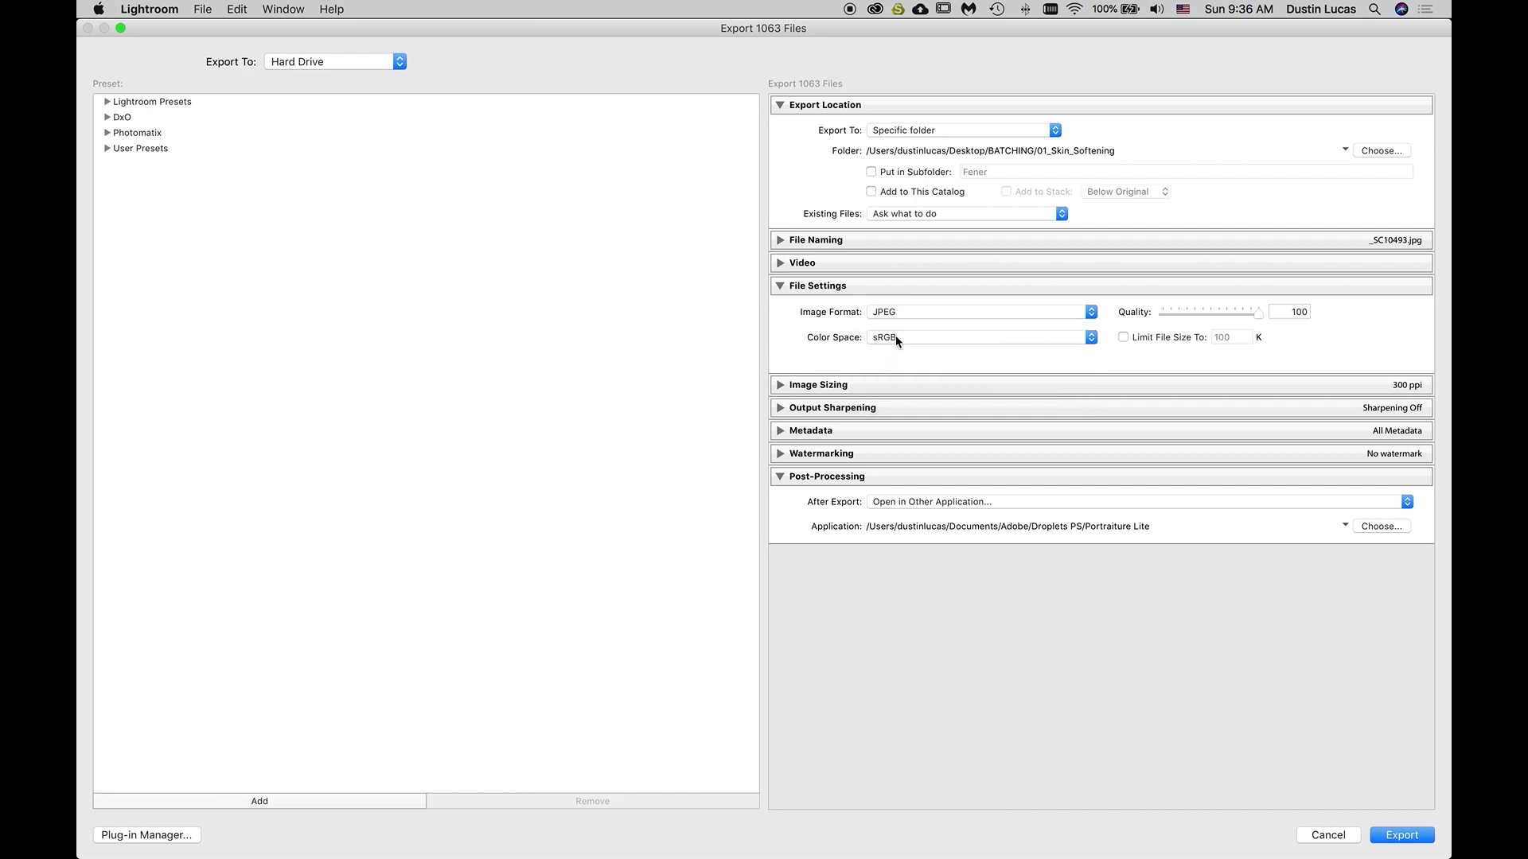
click(895, 336)
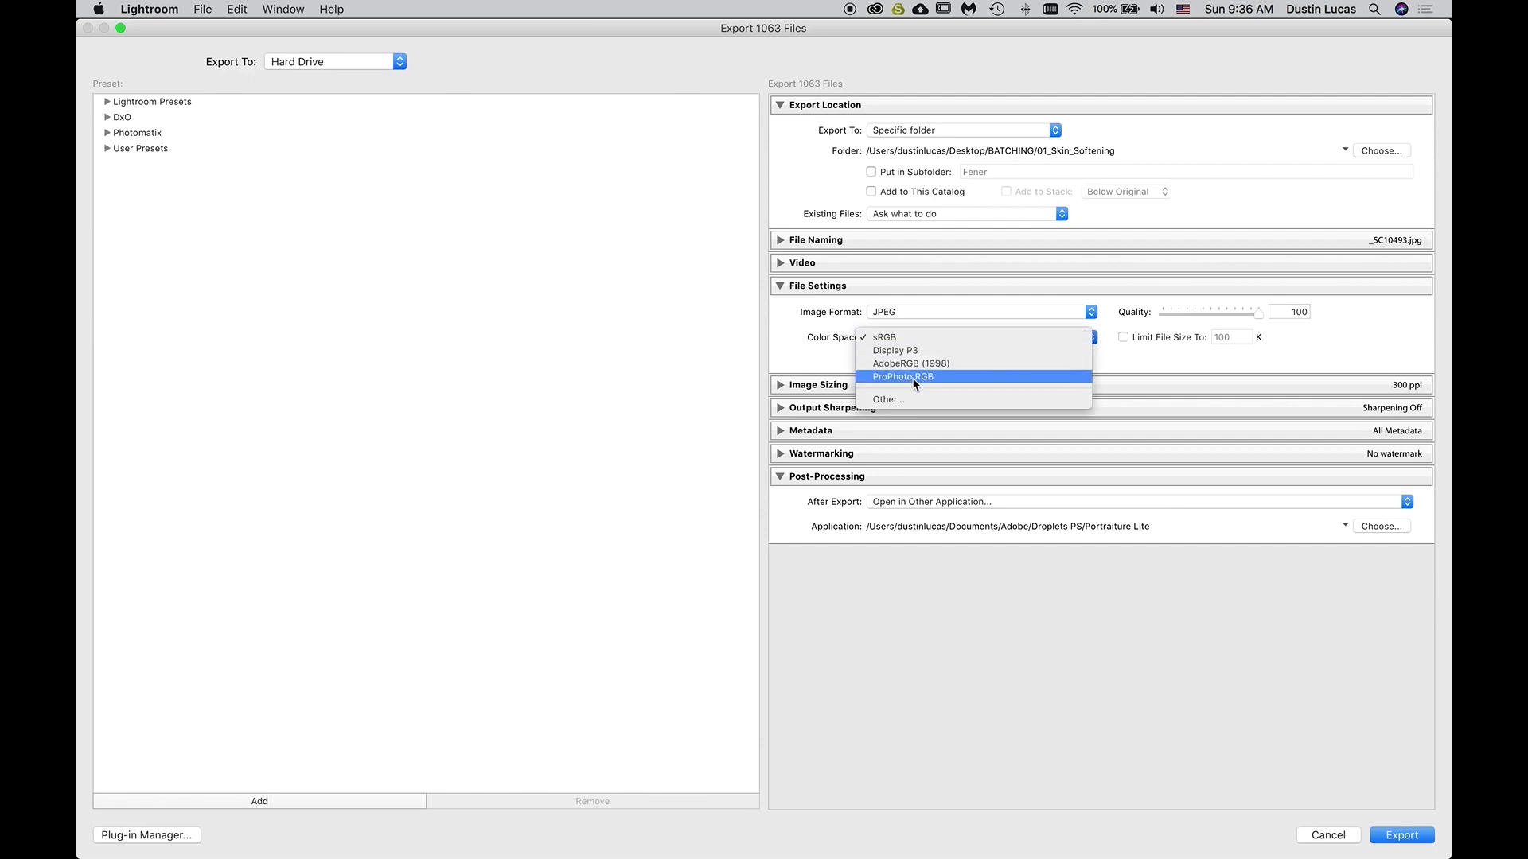
click(837, 357)
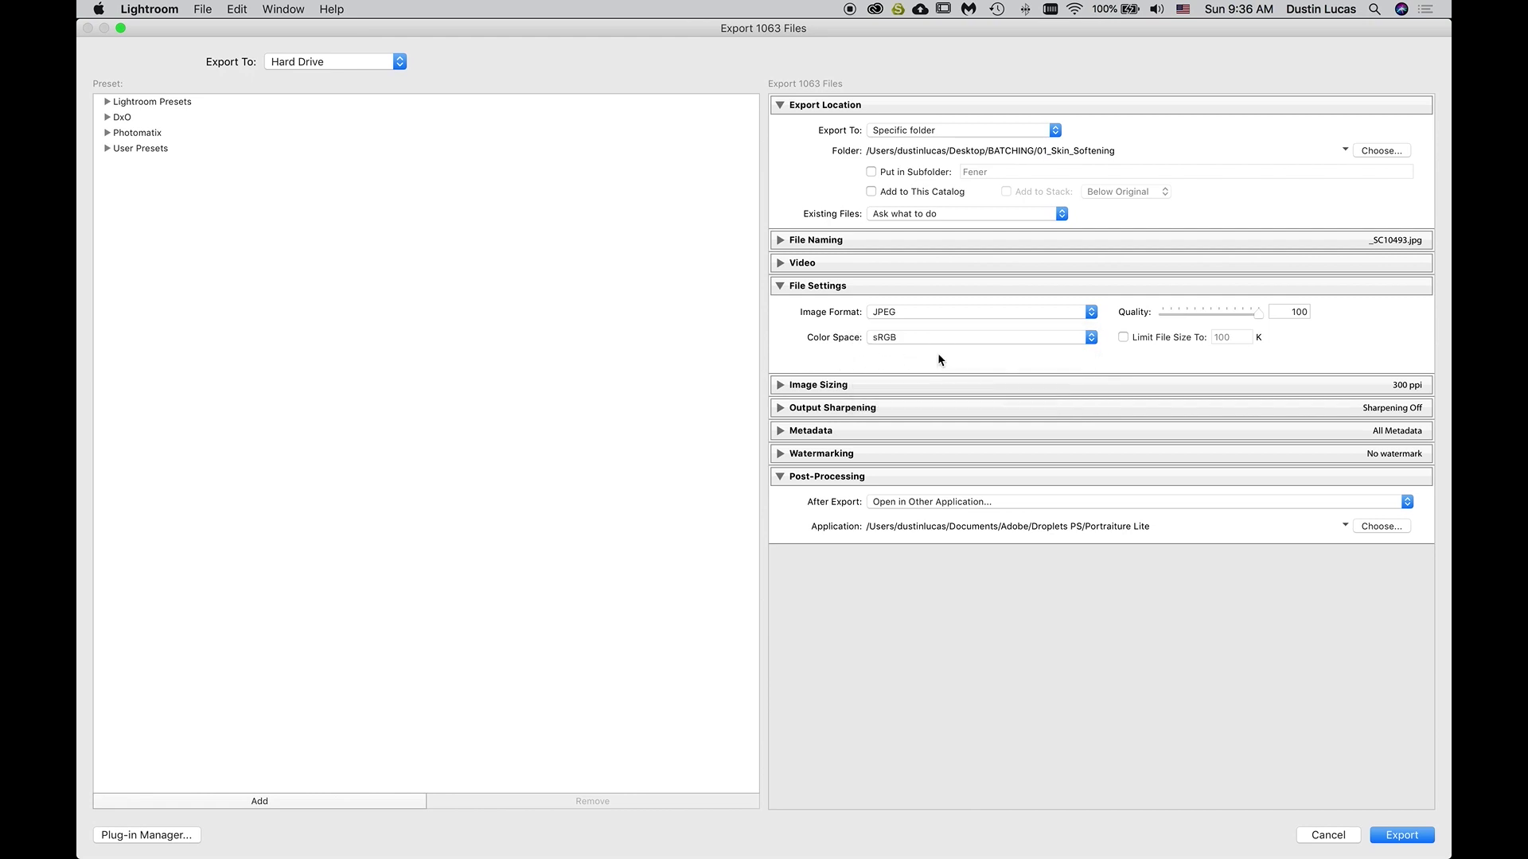
click(897, 384)
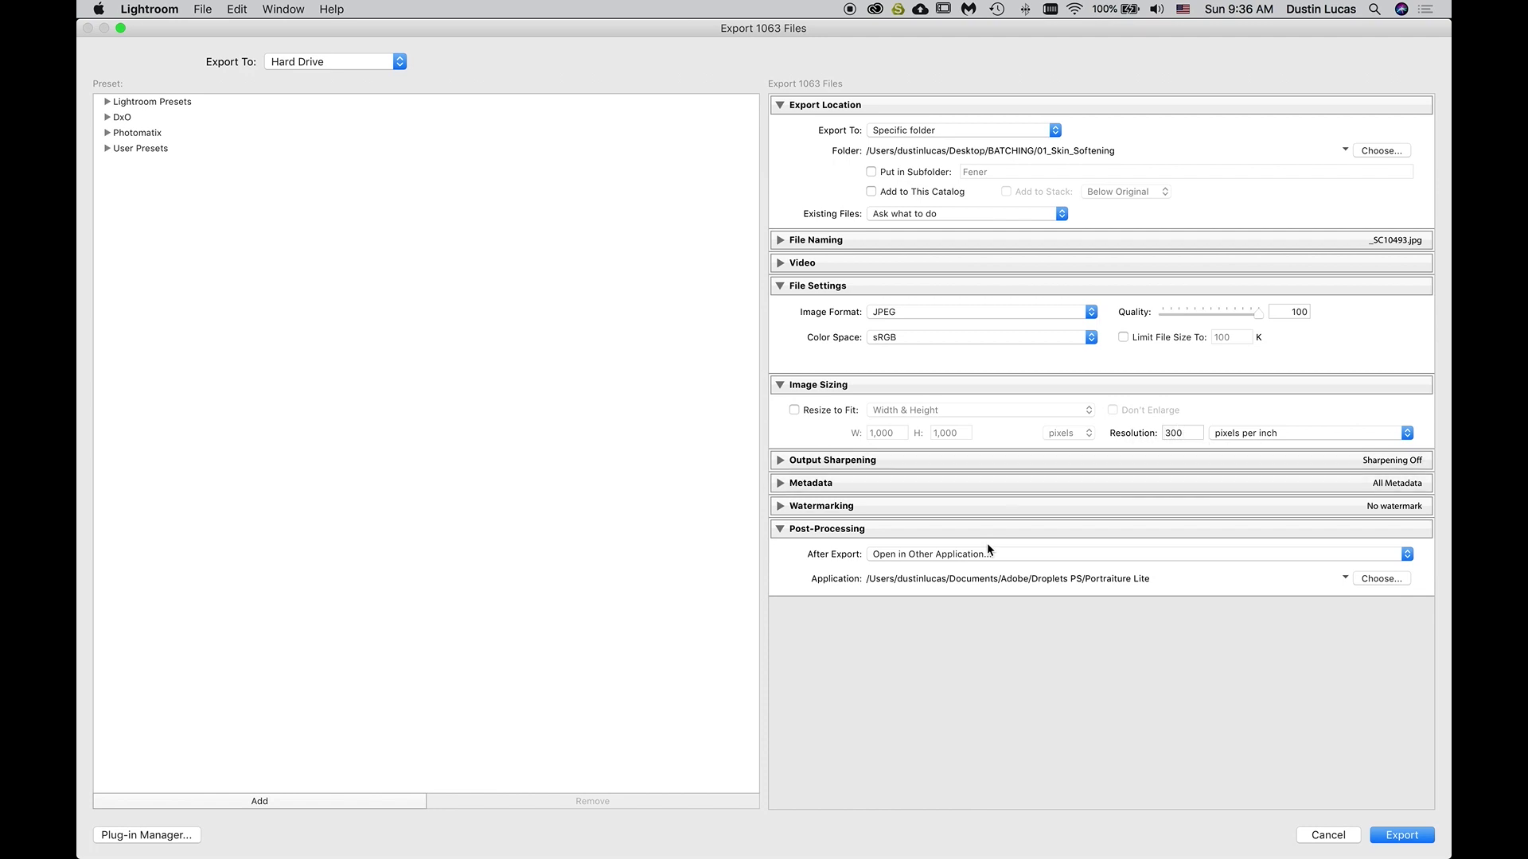
Set the after-export action to Open in Other Application, using the Portraiture Lite 2 droplet from the Droplets PS folder
click(939, 557)
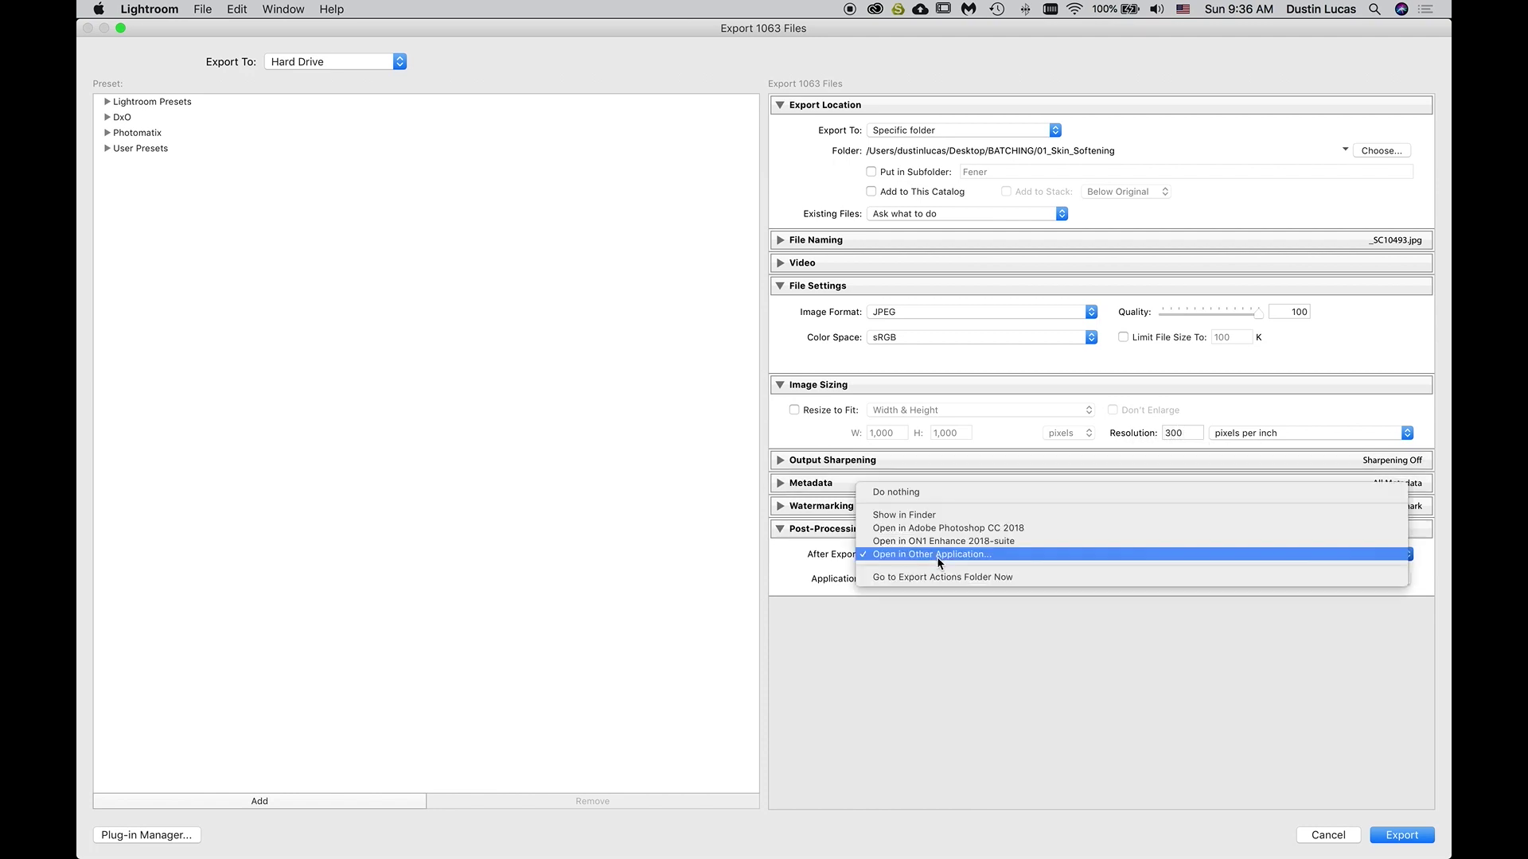
click(928, 494)
click(934, 554)
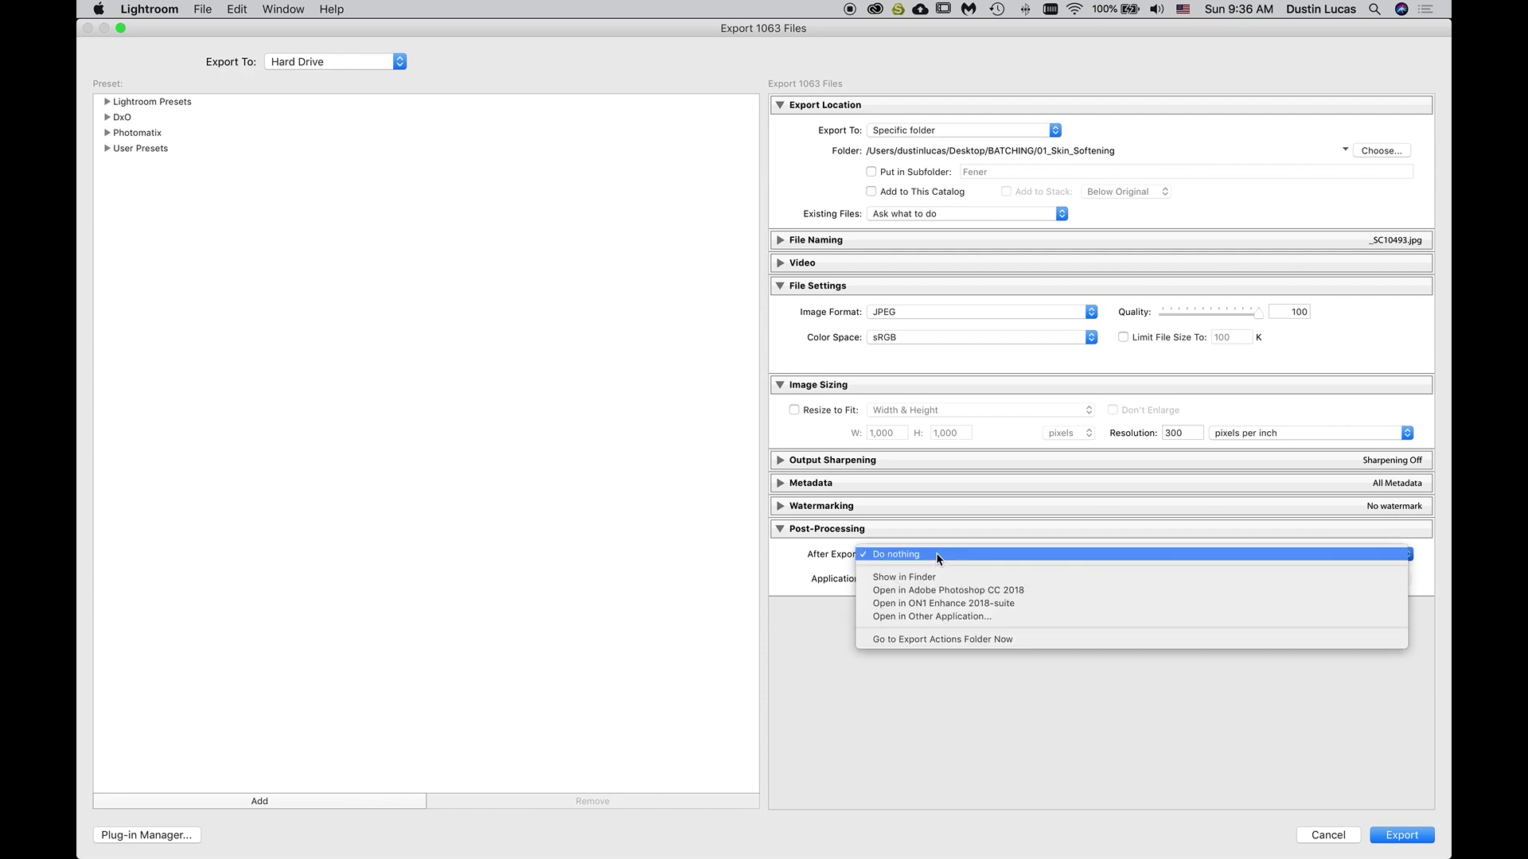
click(950, 618)
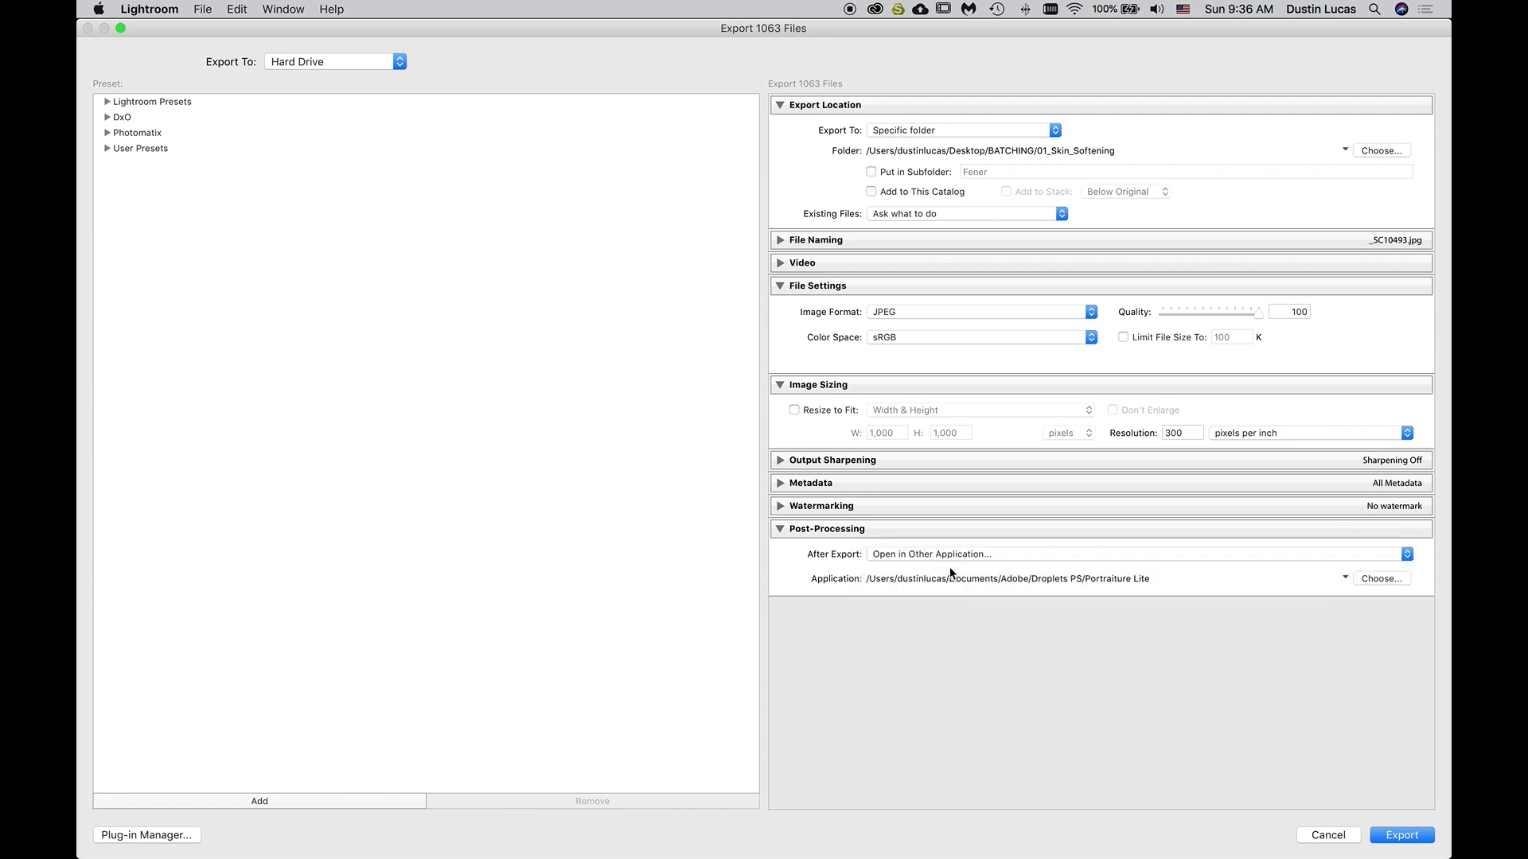
click(1384, 578)
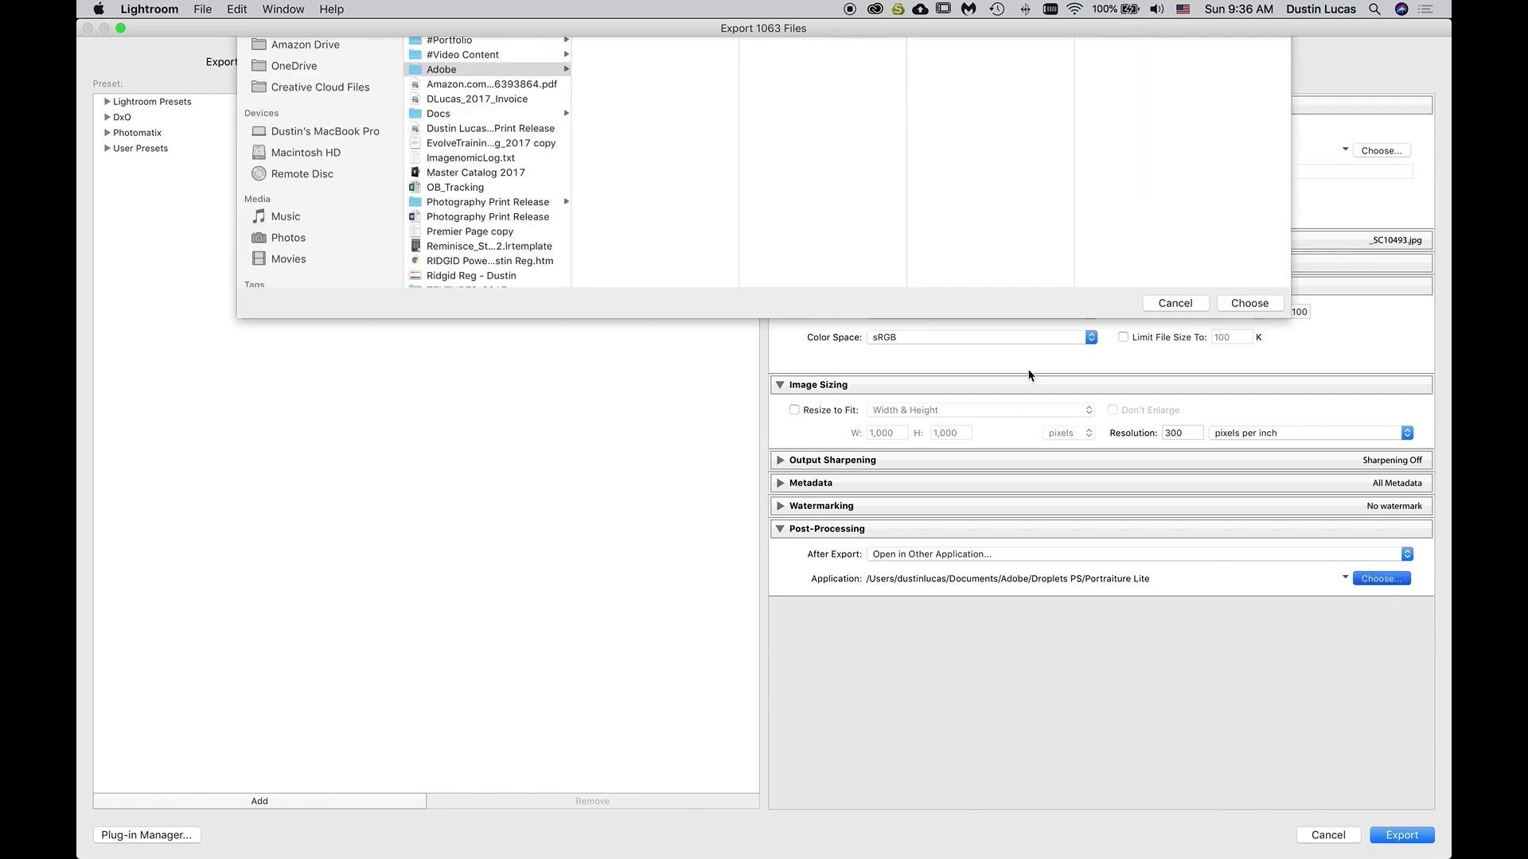
click(809, 97)
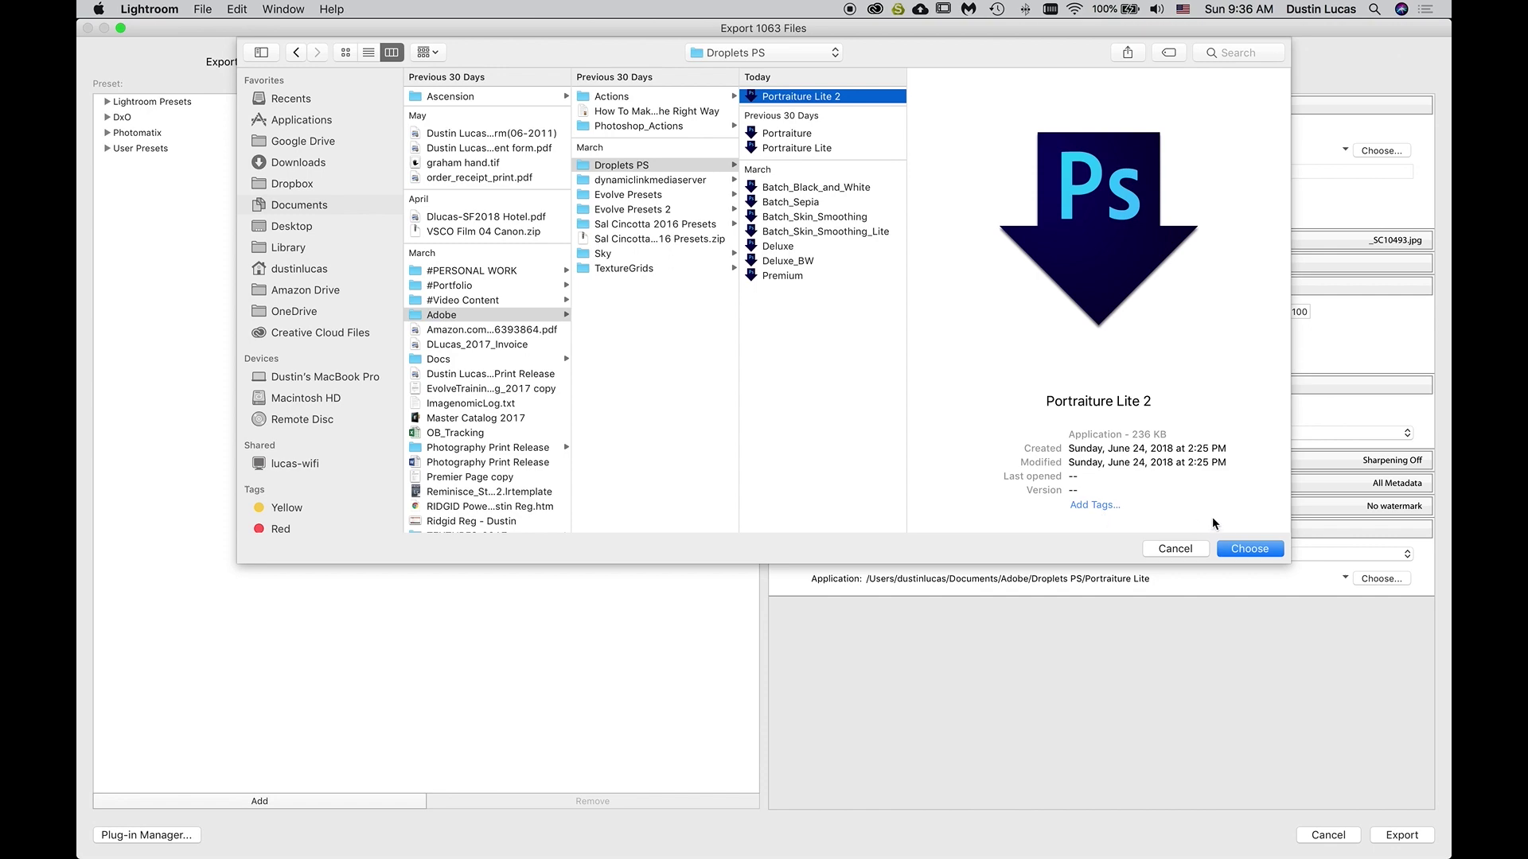
click(1251, 549)
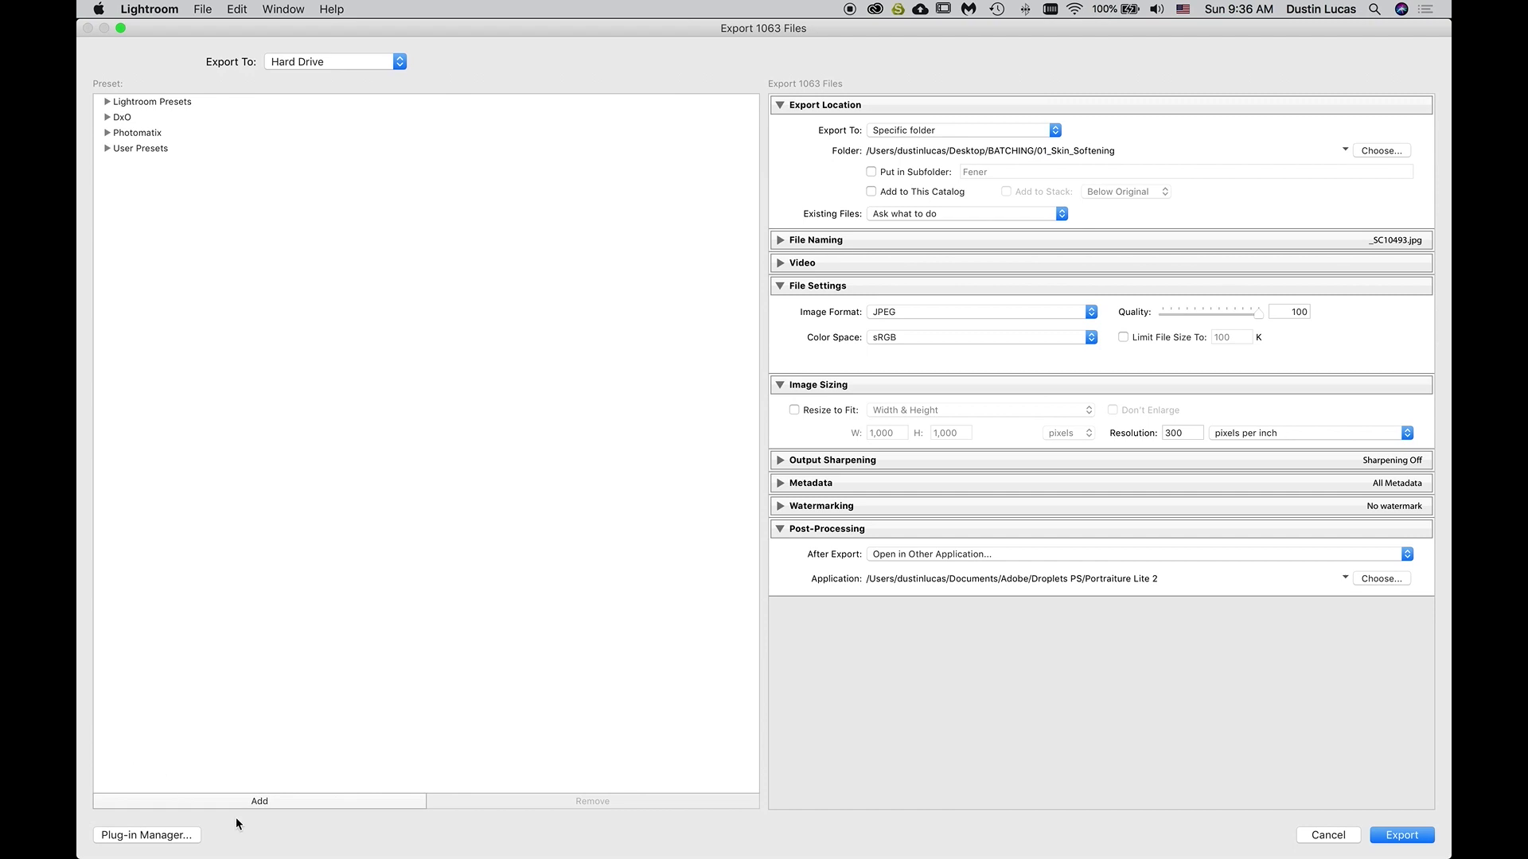
Save the current export settings as a user preset named Skin Softening 2 and leave the export settings without exporting
click(106, 147)
click(290, 799)
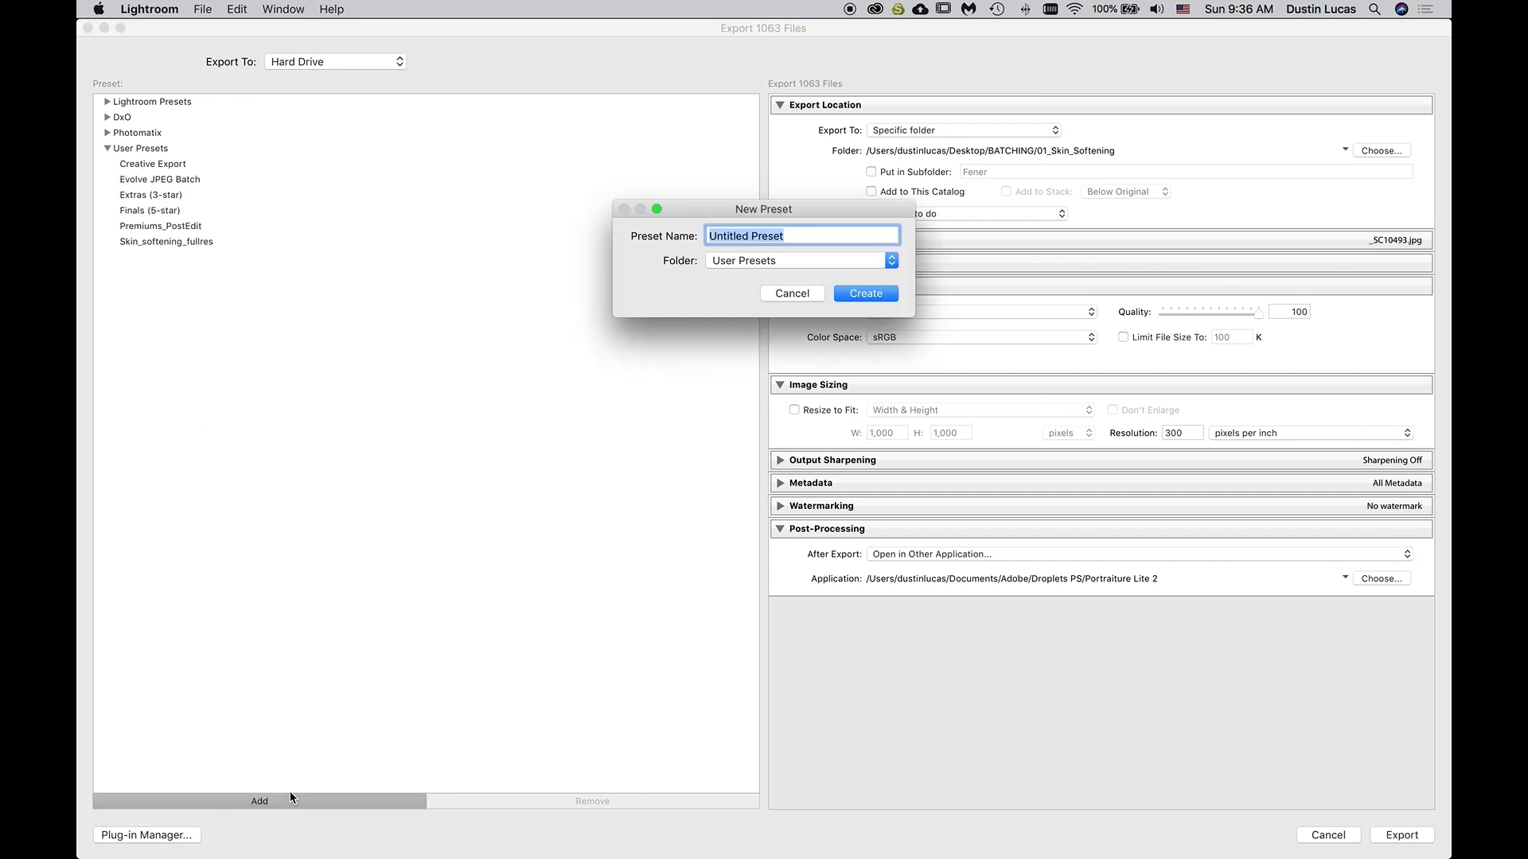
text(Skin Softening)
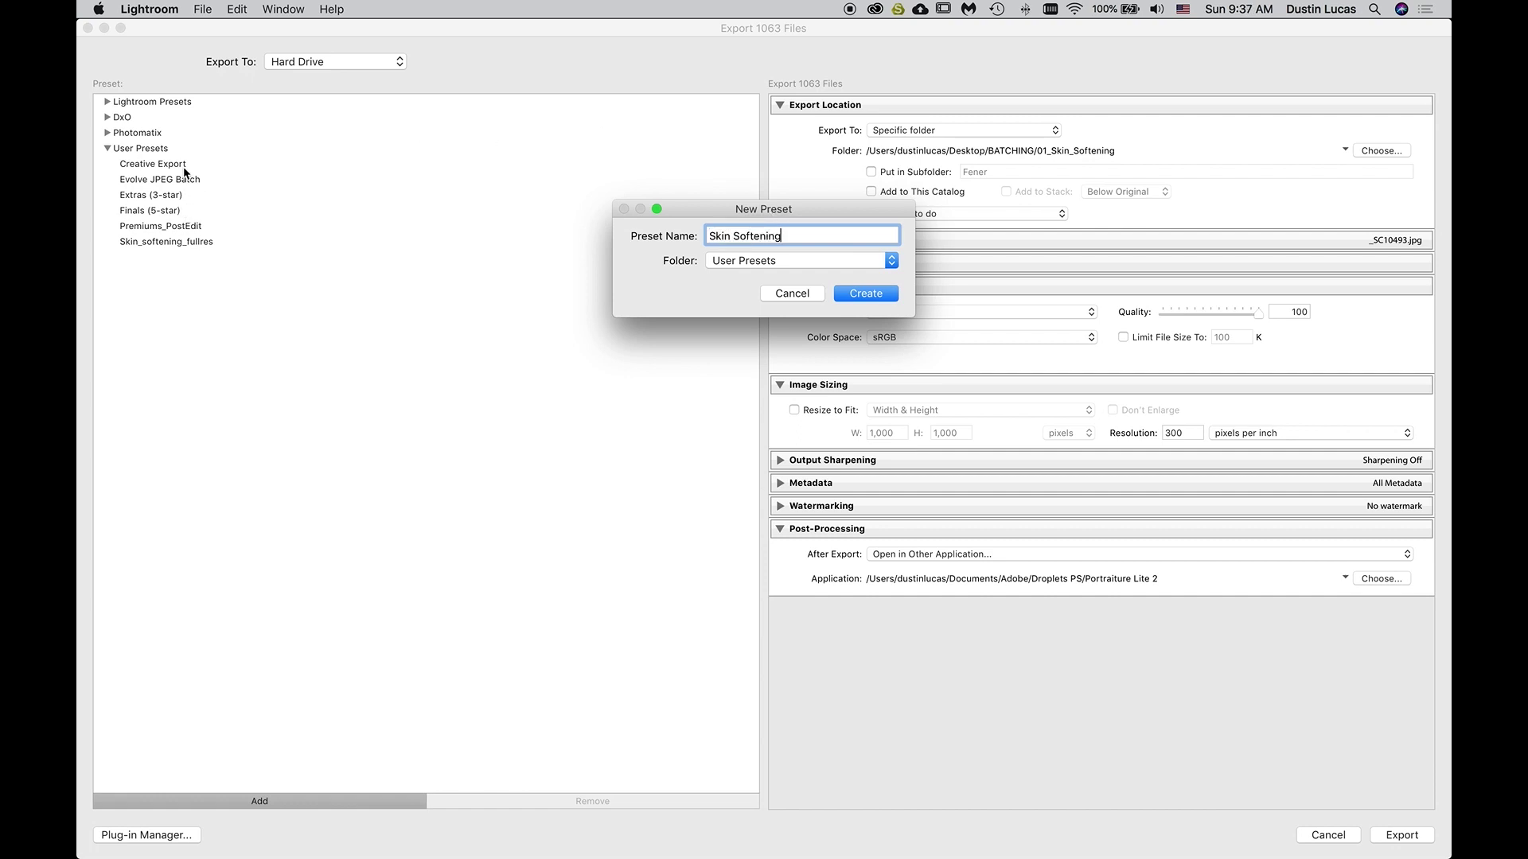
text( 2)
click(873, 297)
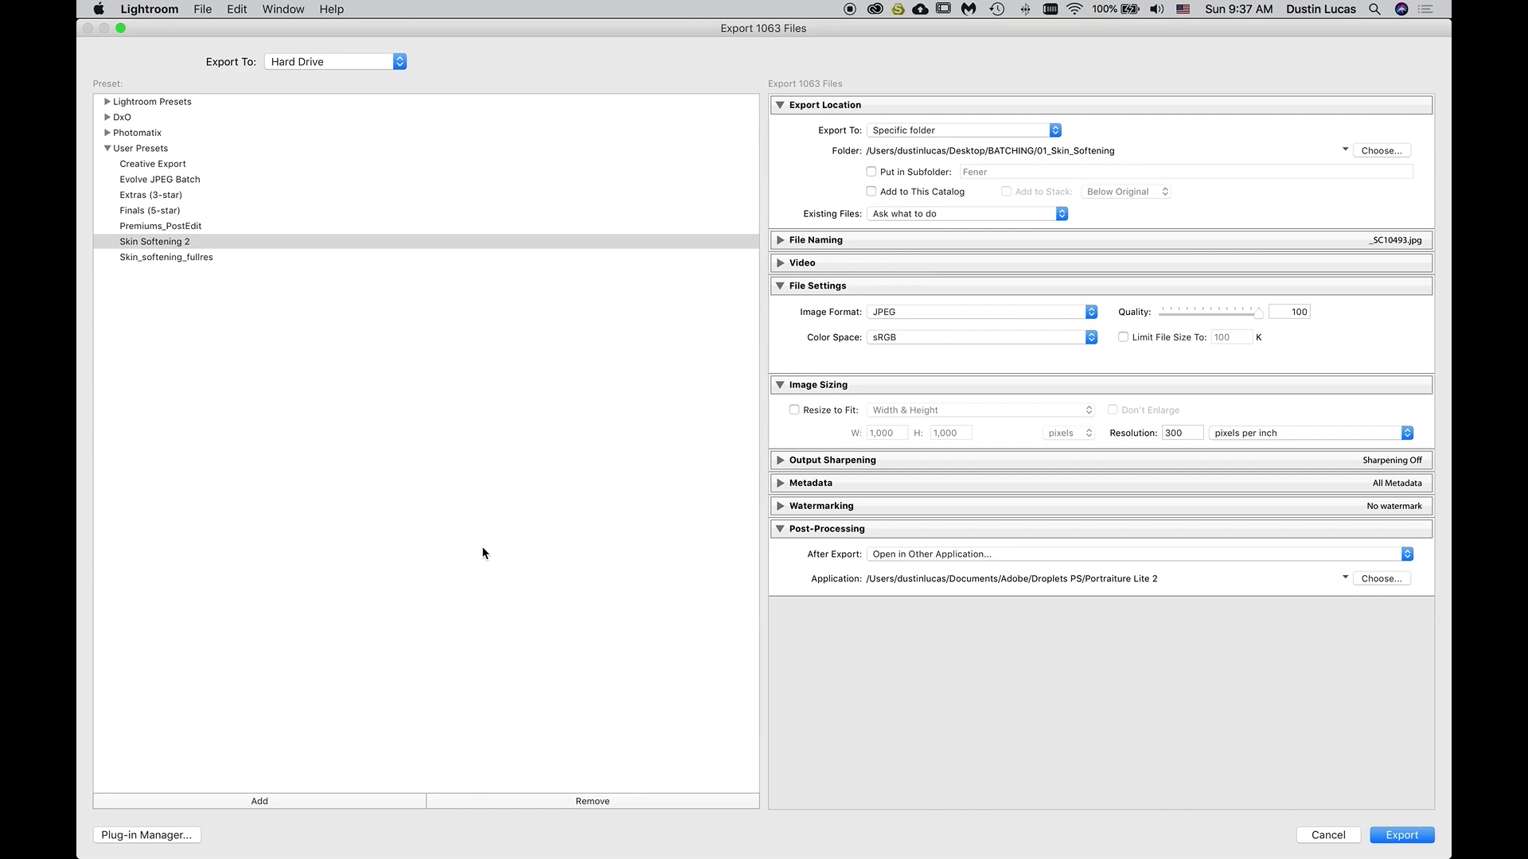
click(1328, 835)
Check the Skin Softening 2 preset among the export presets offered for the photos
right_click(769, 433)
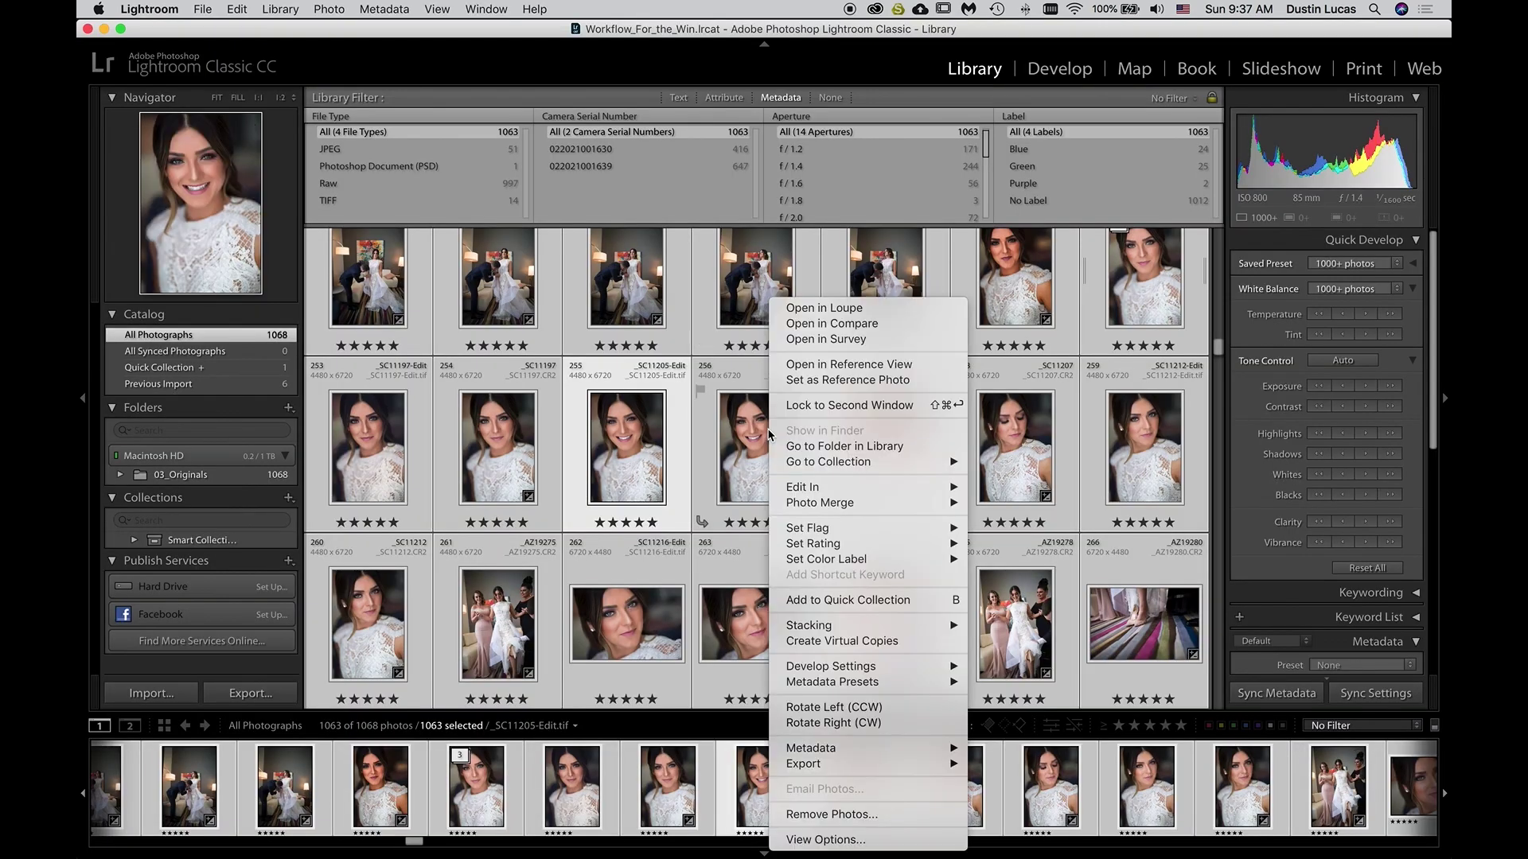
mouse_move(893, 765)
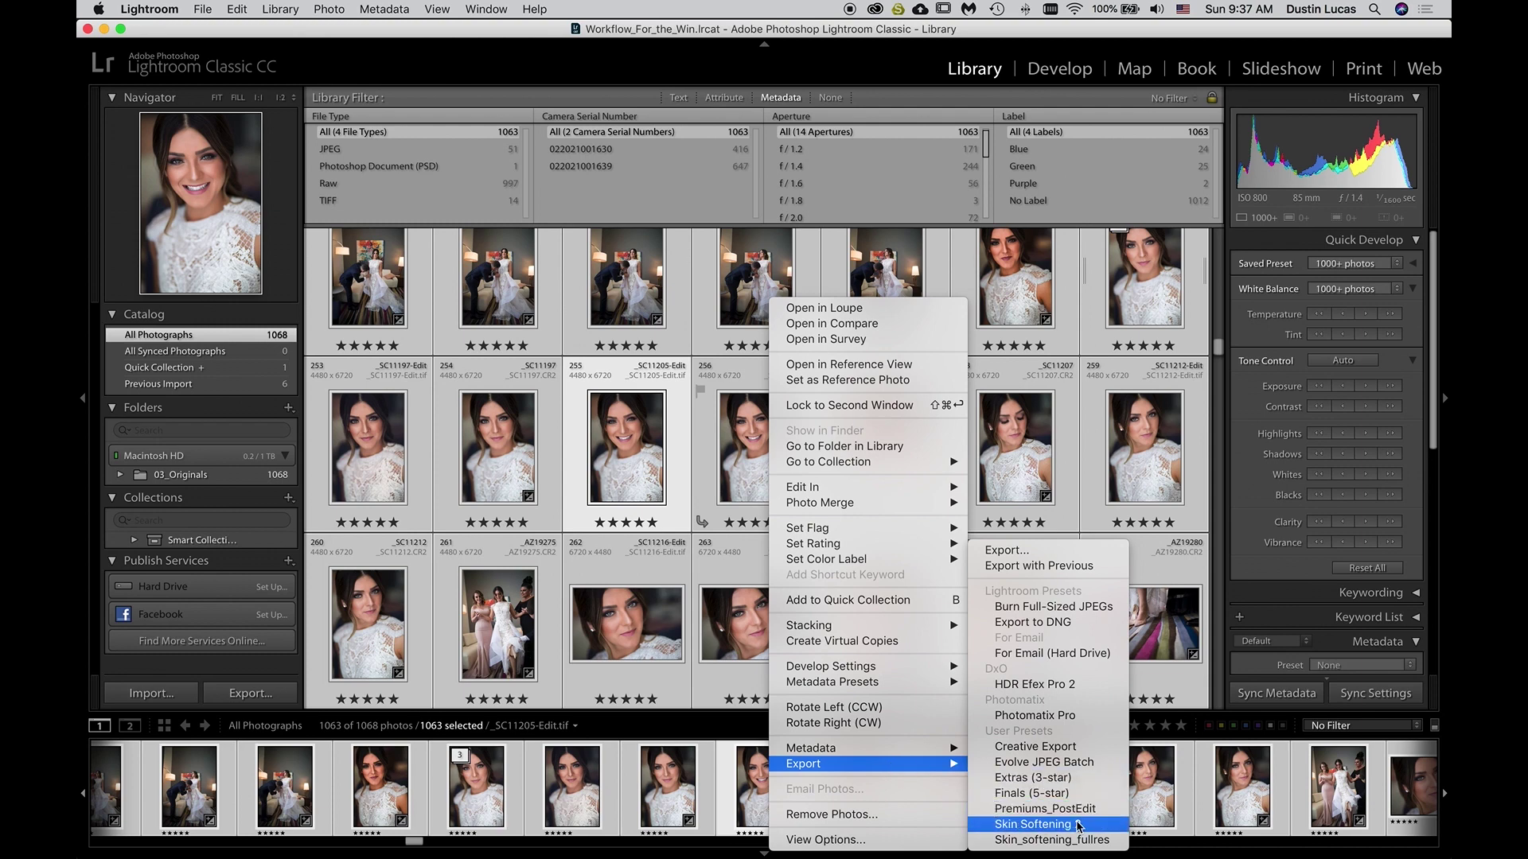
key(super+Tab)
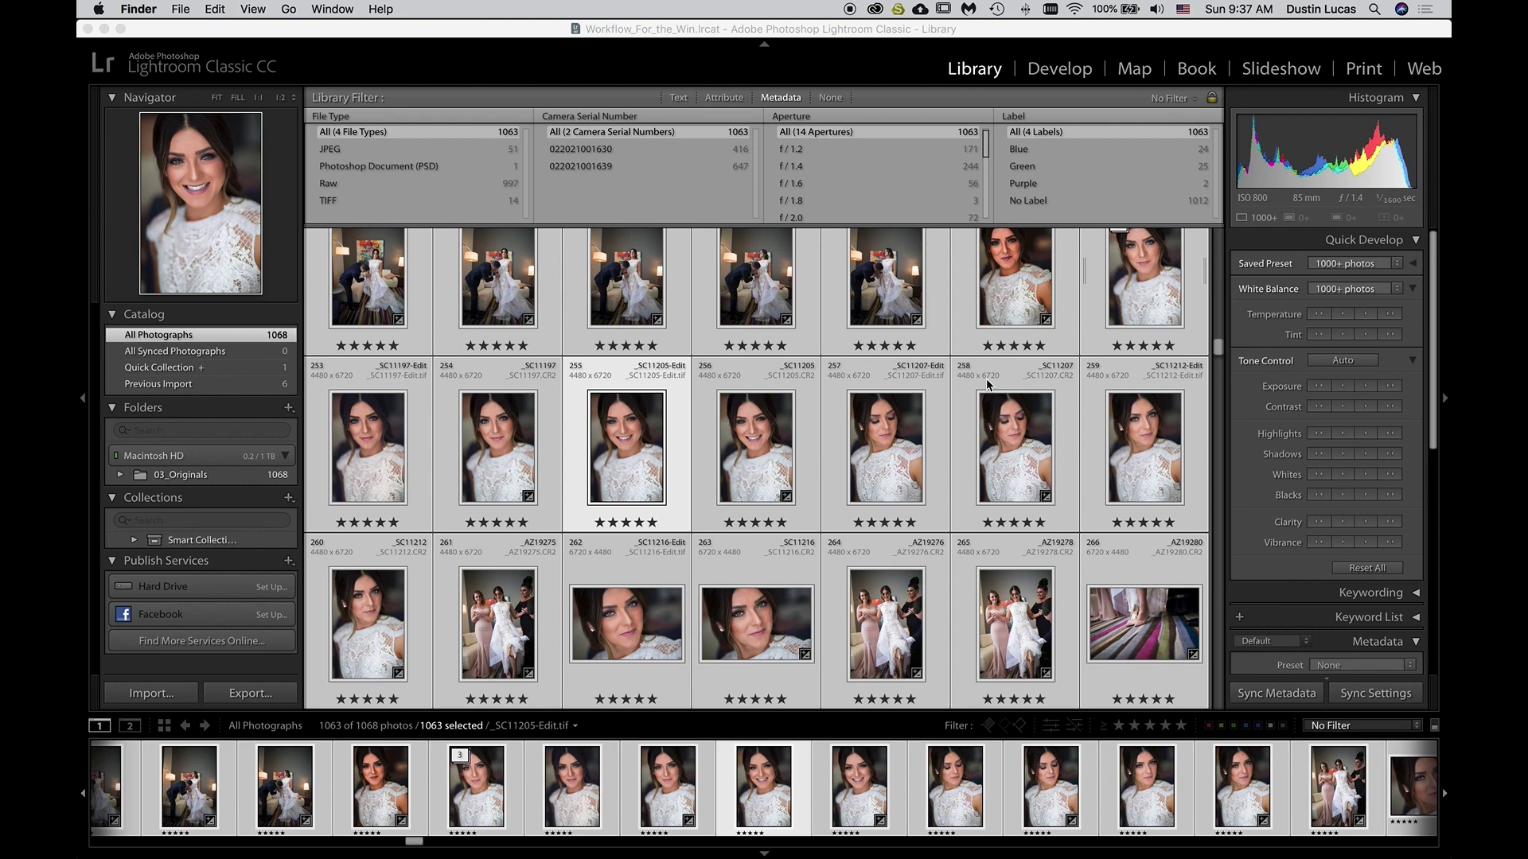
Deselect all photos and select the four groom portraits _AZ19106, _AZ19110, _AZ19118 and _AZ19128 in the CR2 raw format
click(1215, 351)
drag(1215, 351, 1215, 239)
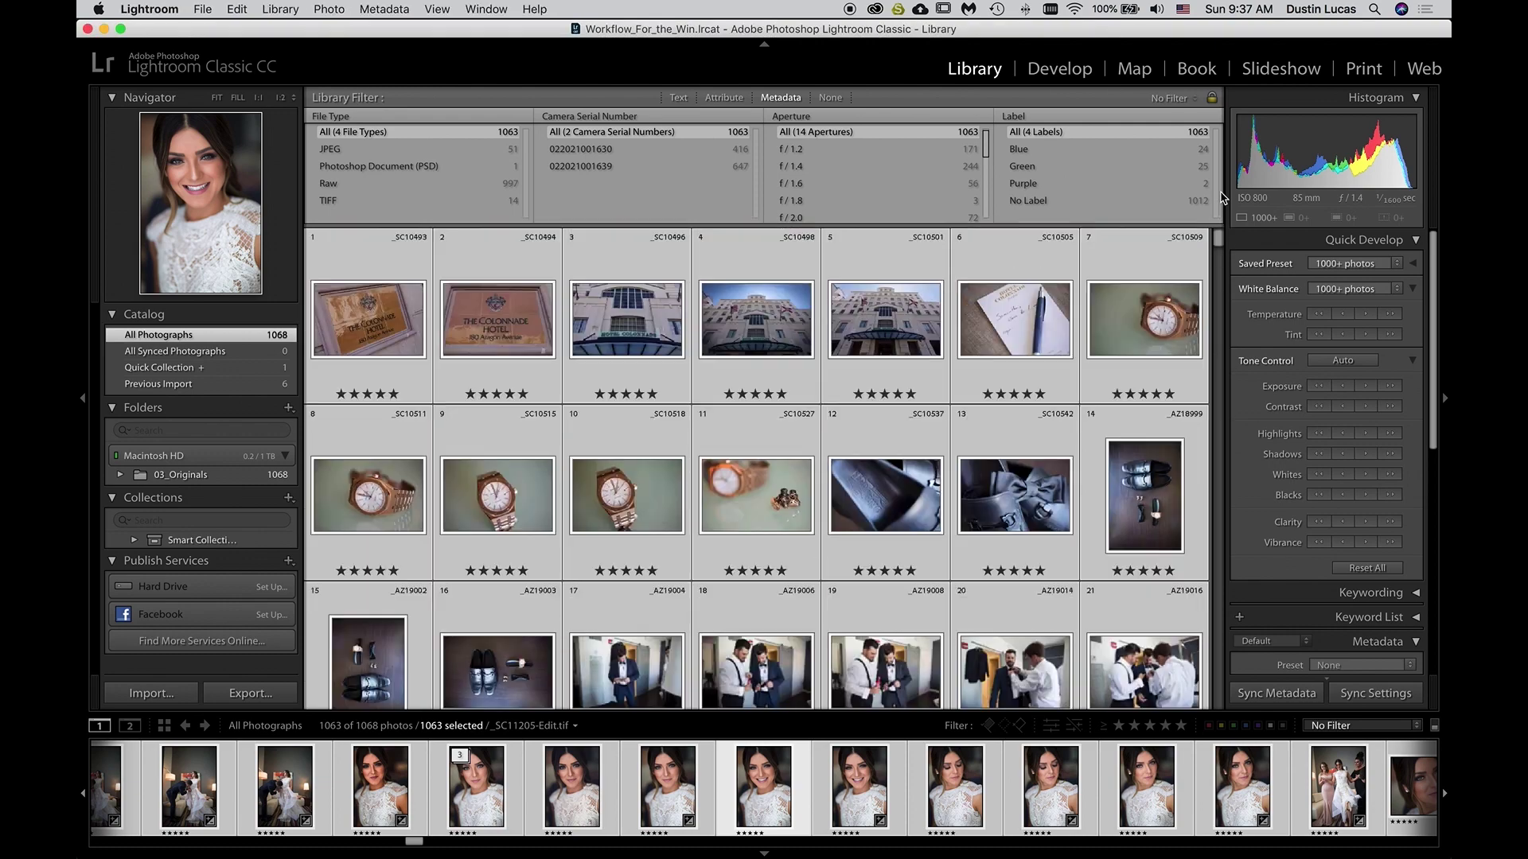
key(super+d)
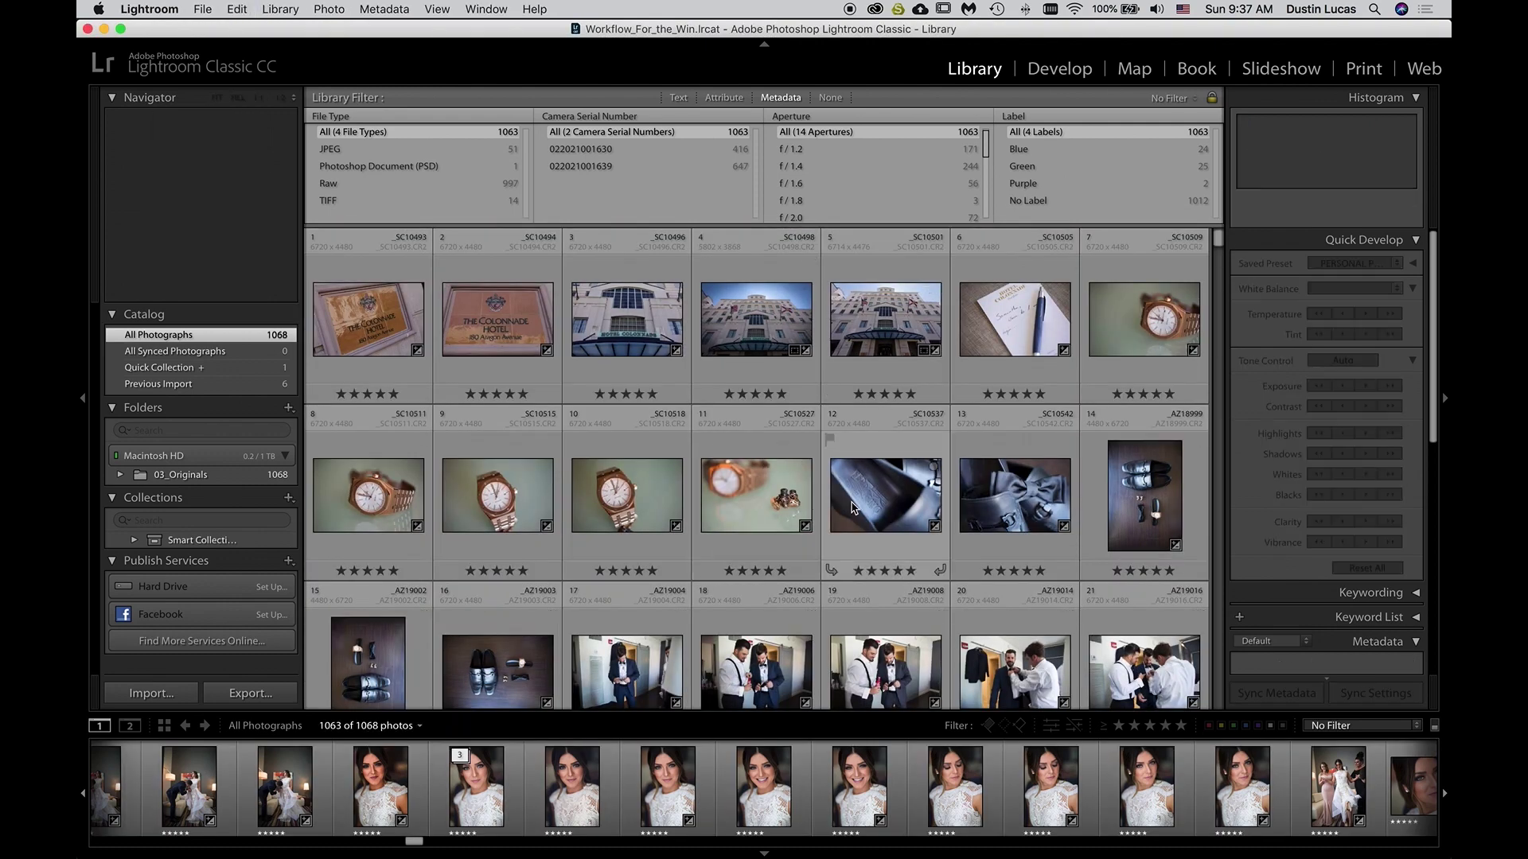
scroll(853, 507, down, 5)
scroll(853, 508, down, 10)
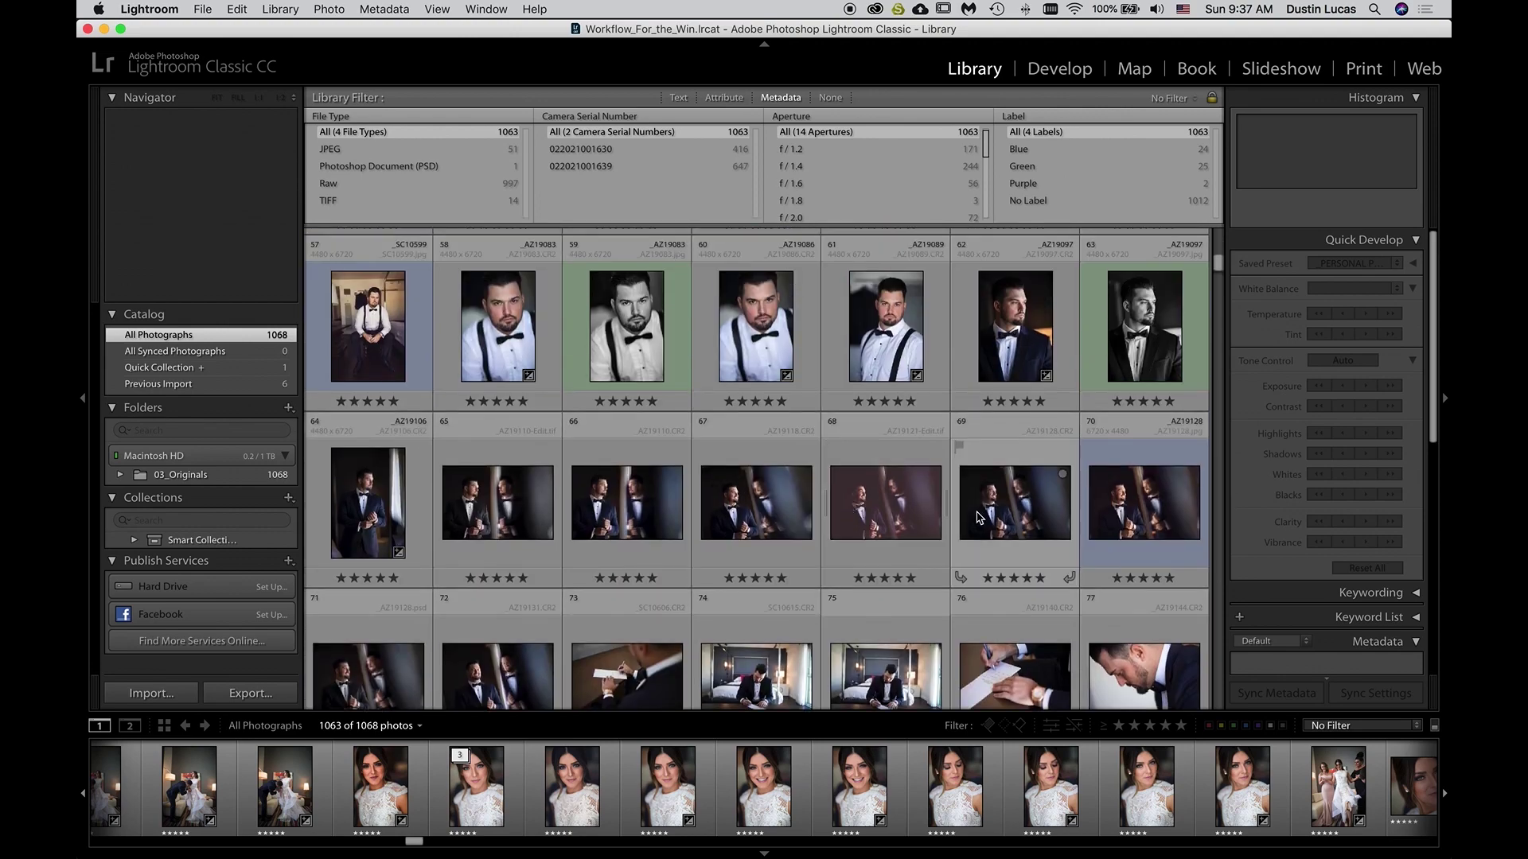
click(391, 513)
super+click(804, 516)
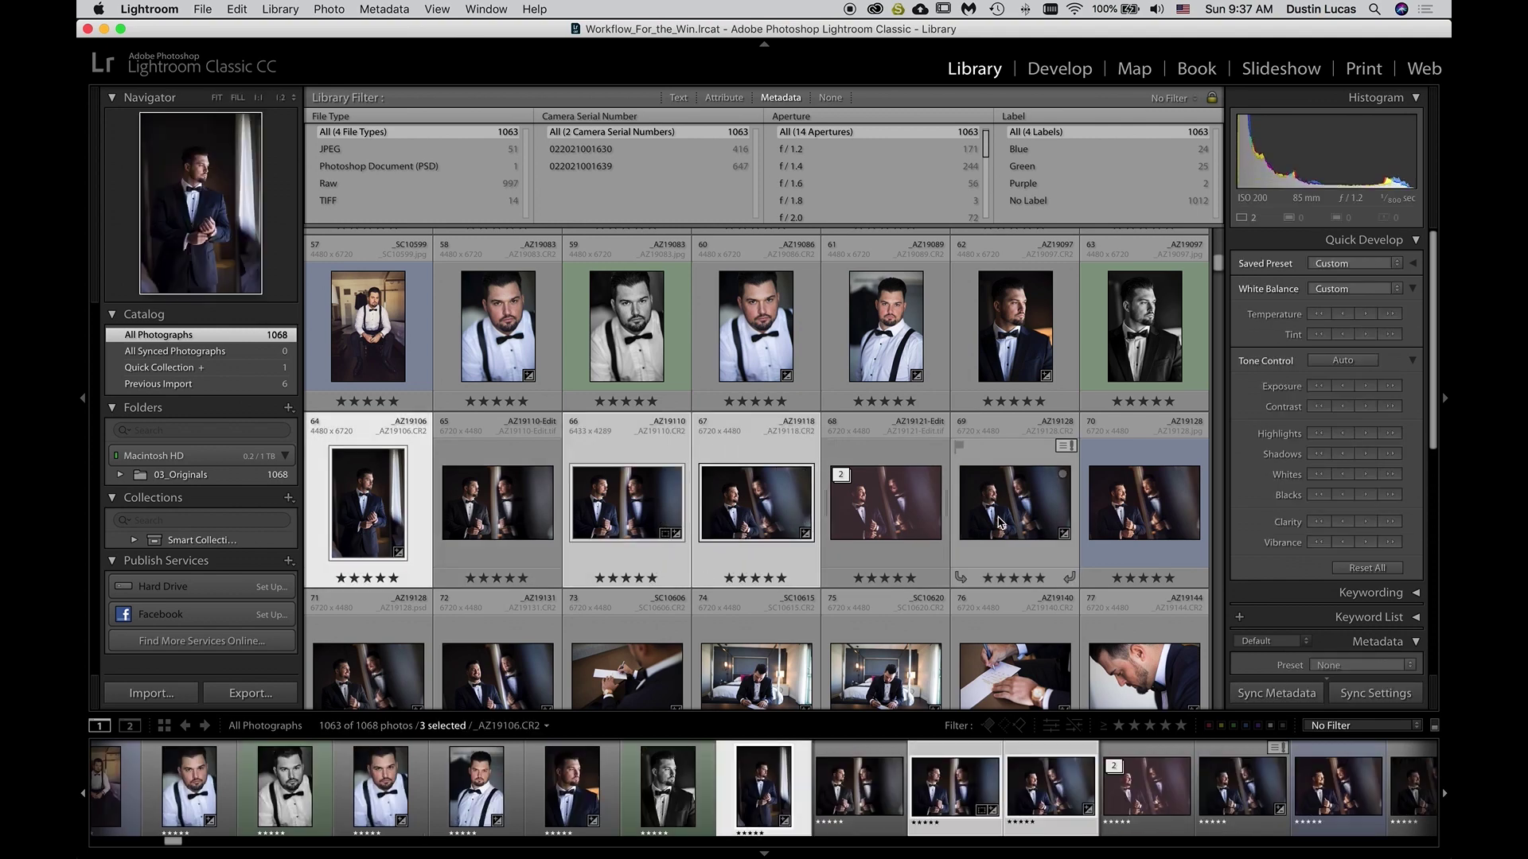
super+click(1000, 524)
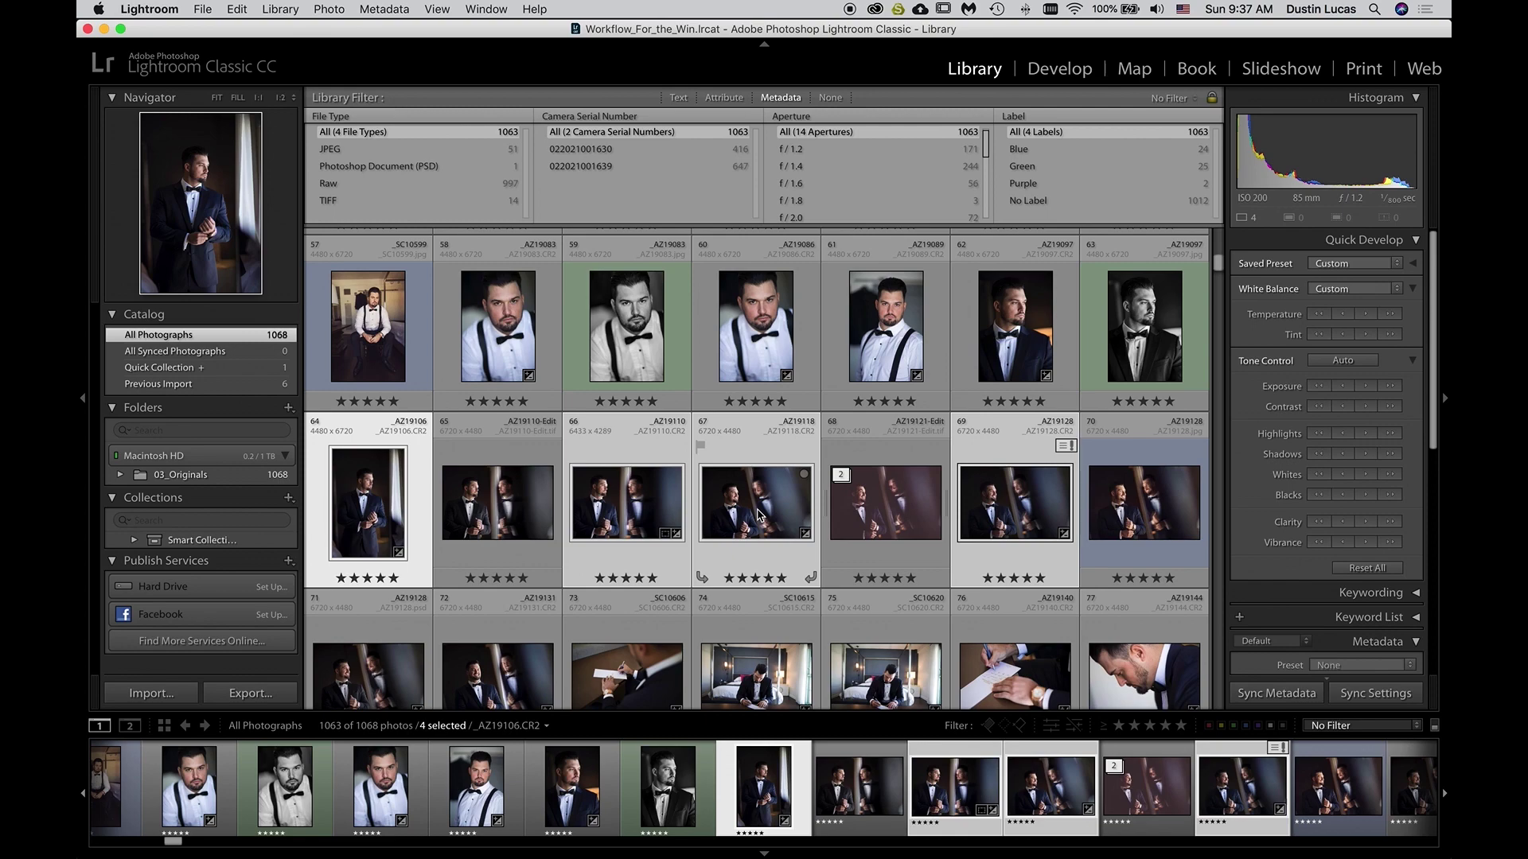
Export the four selected groom photos with the Skin Softening 2 preset and check the export progress
right_click(757, 514)
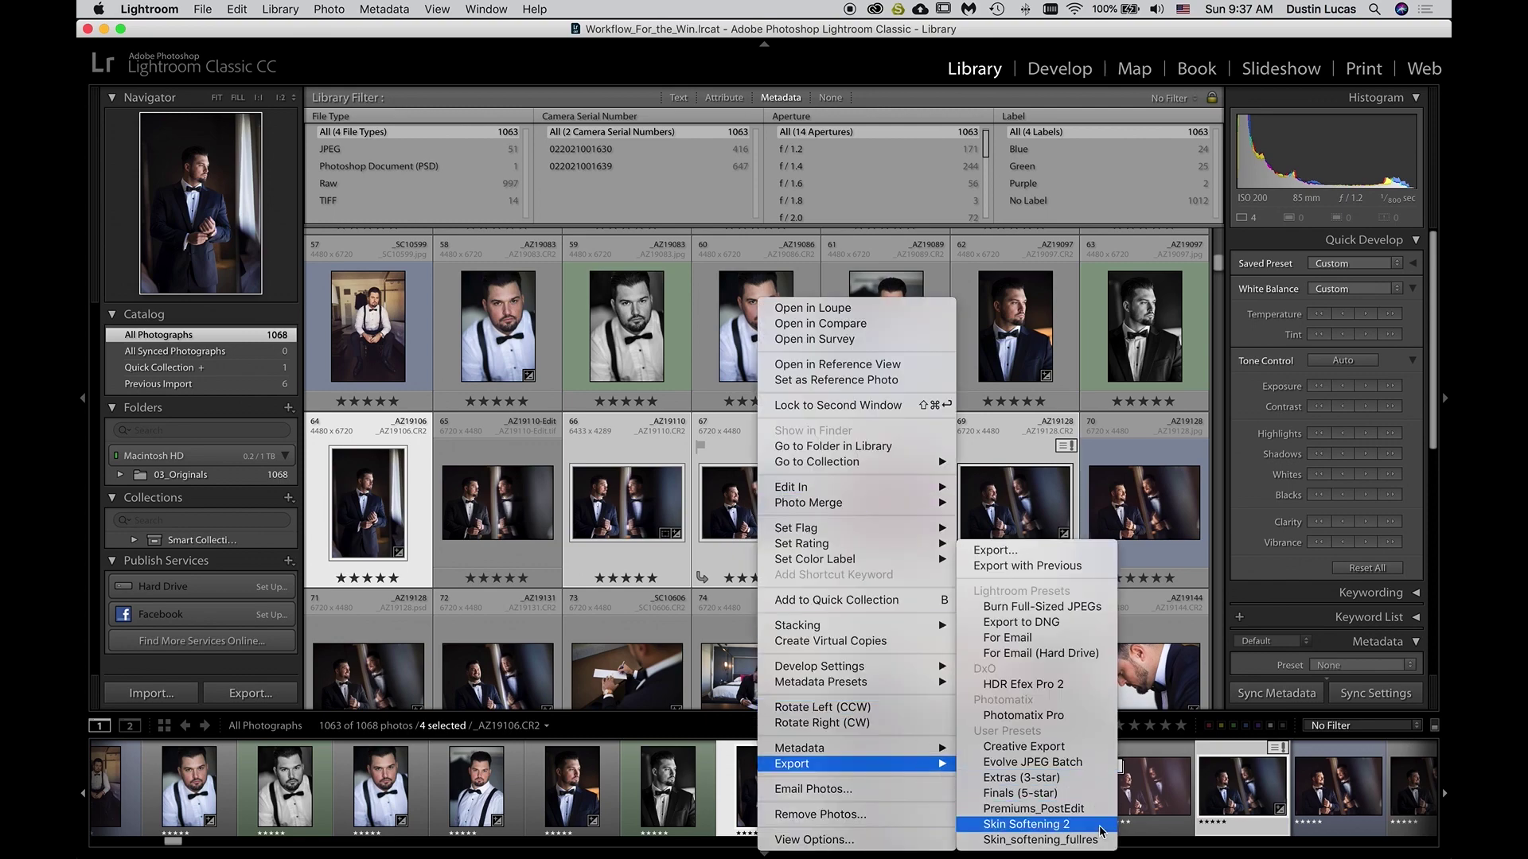
click(1102, 828)
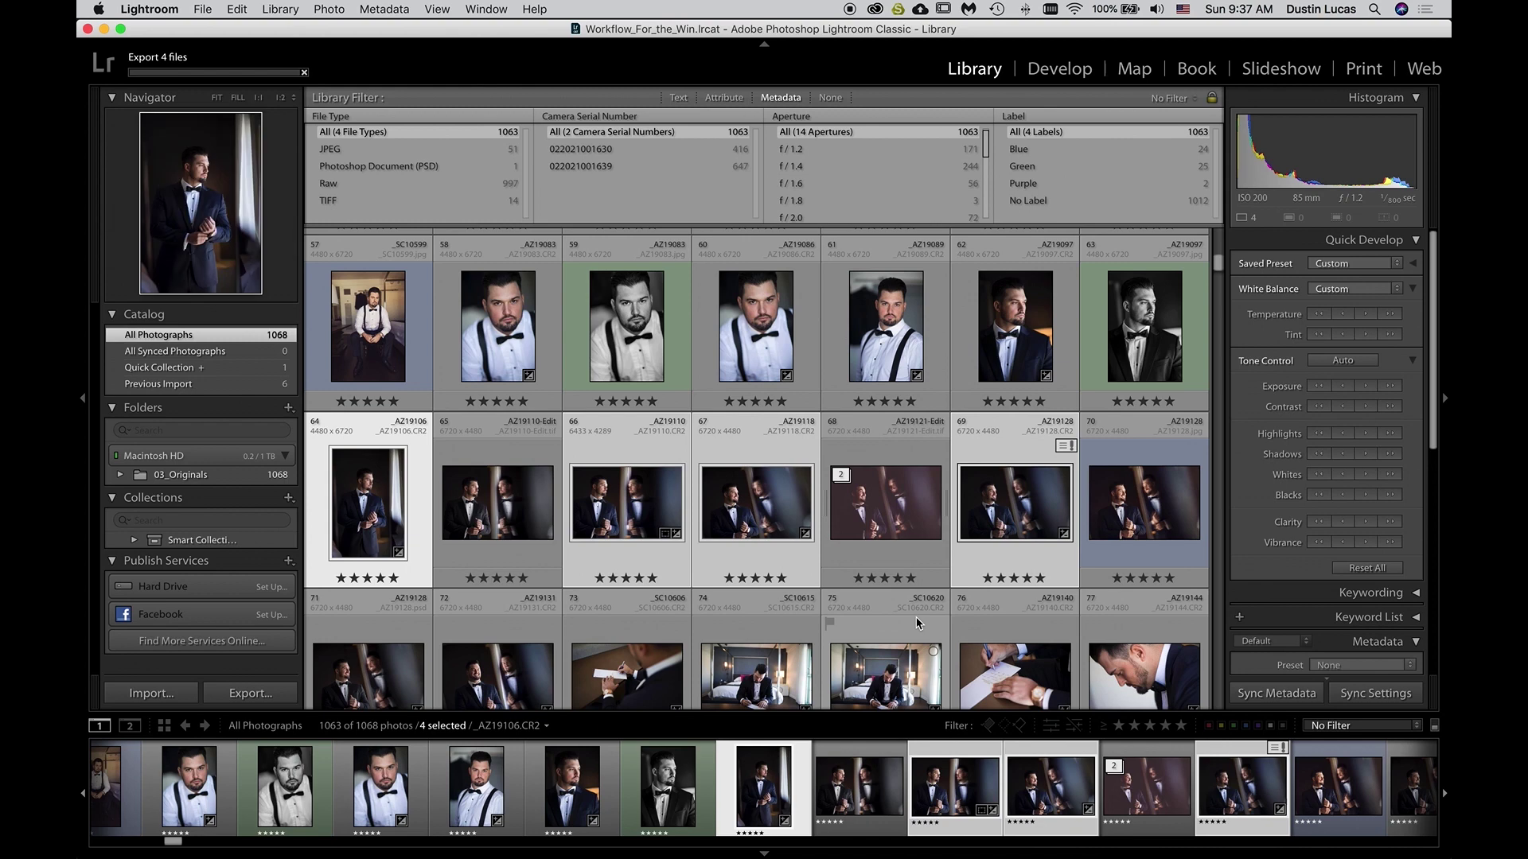
key(super+Tab)
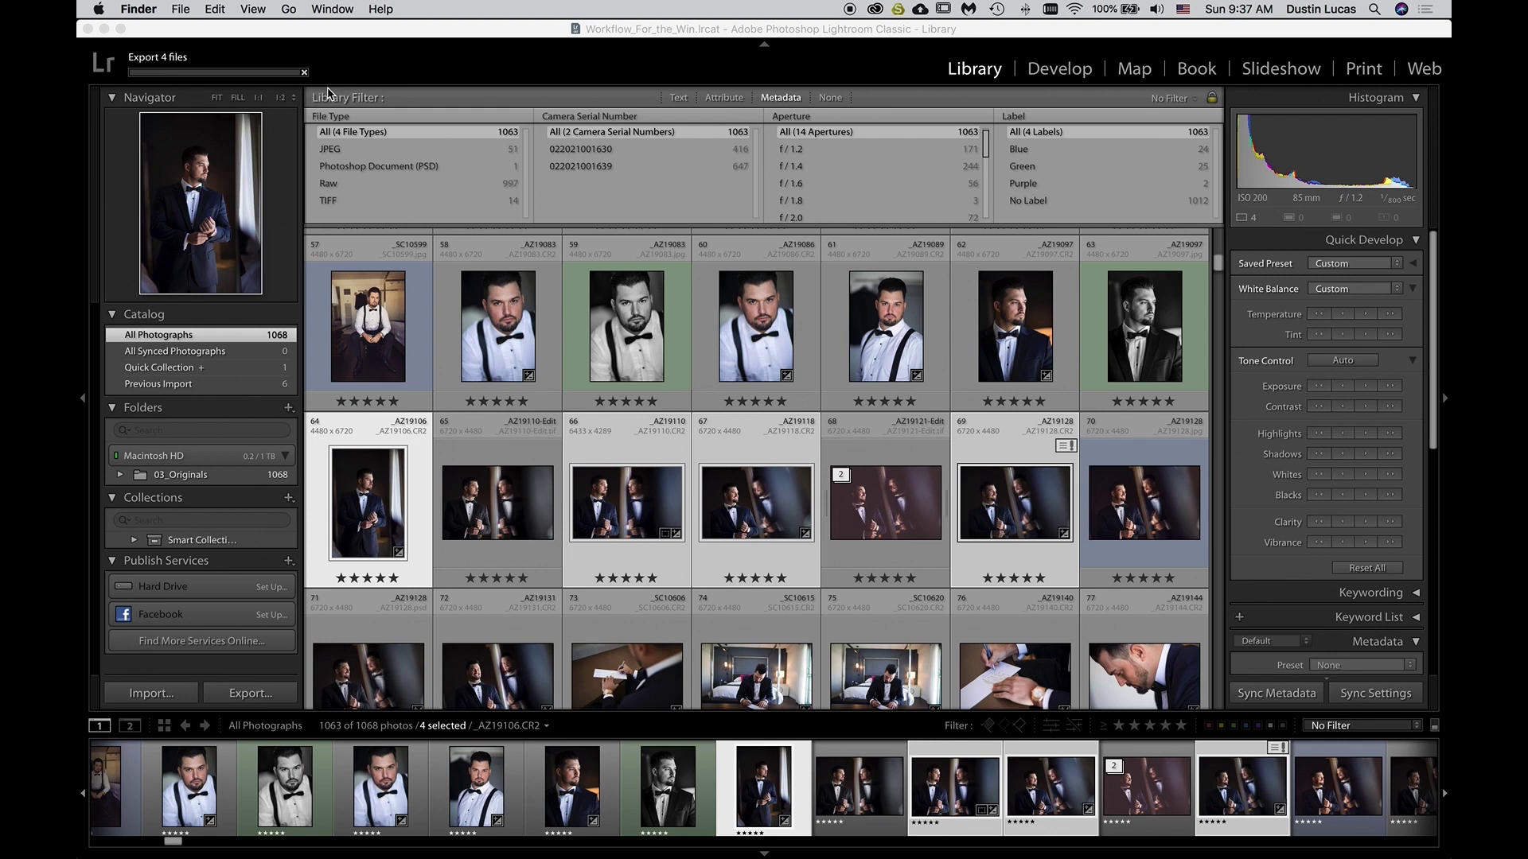
click(265, 79)
click(263, 78)
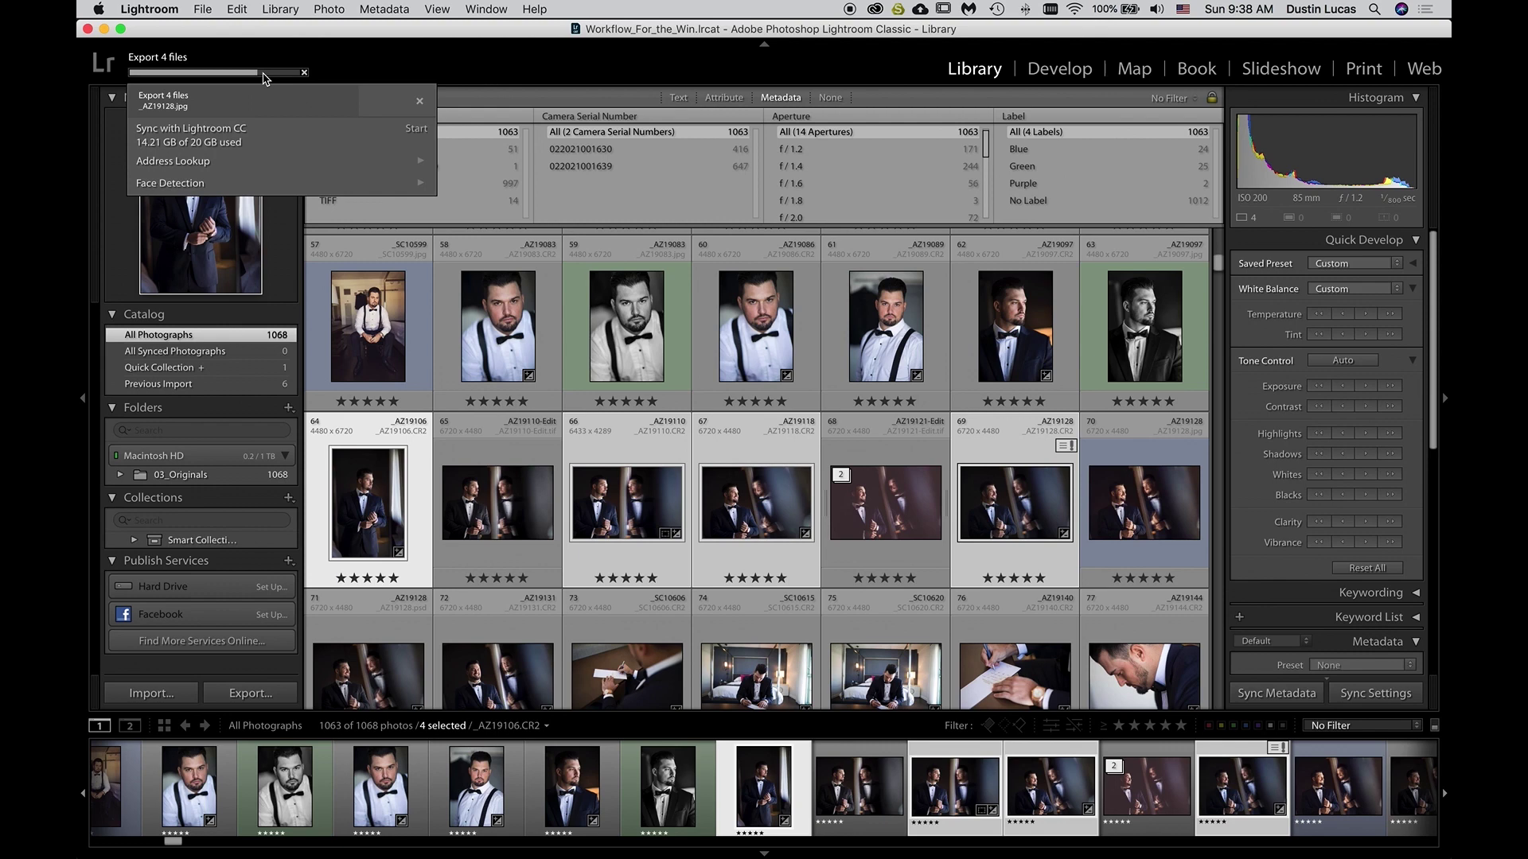
click(265, 78)
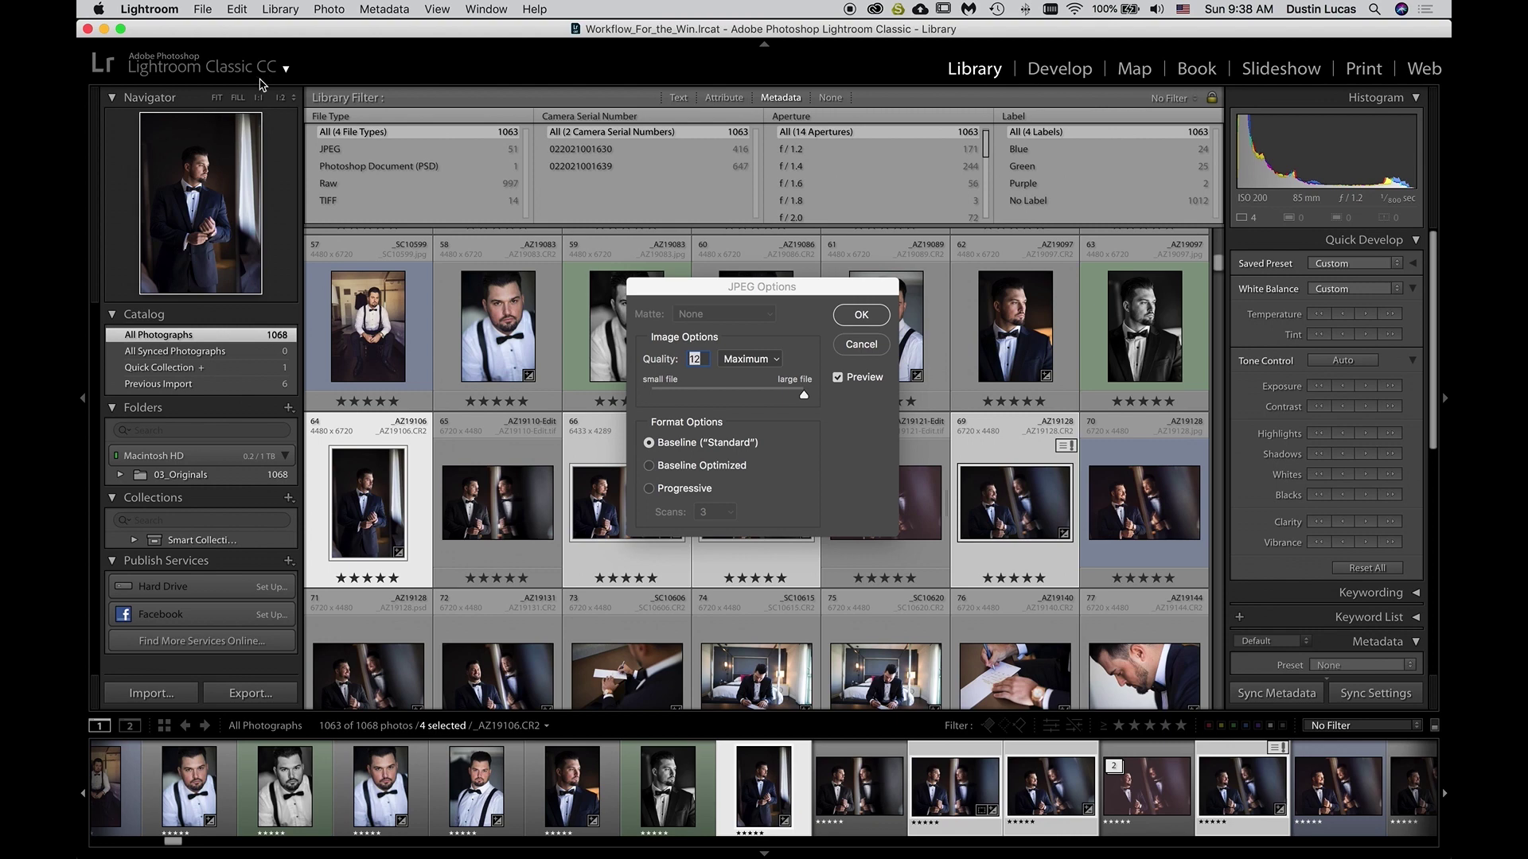
Switch to Photoshop and save each of the four droplet-processed images as a JPEG at quality 12, Maximum, Baseline ("Standard")
key(super+Tab)
key(super+Tab)
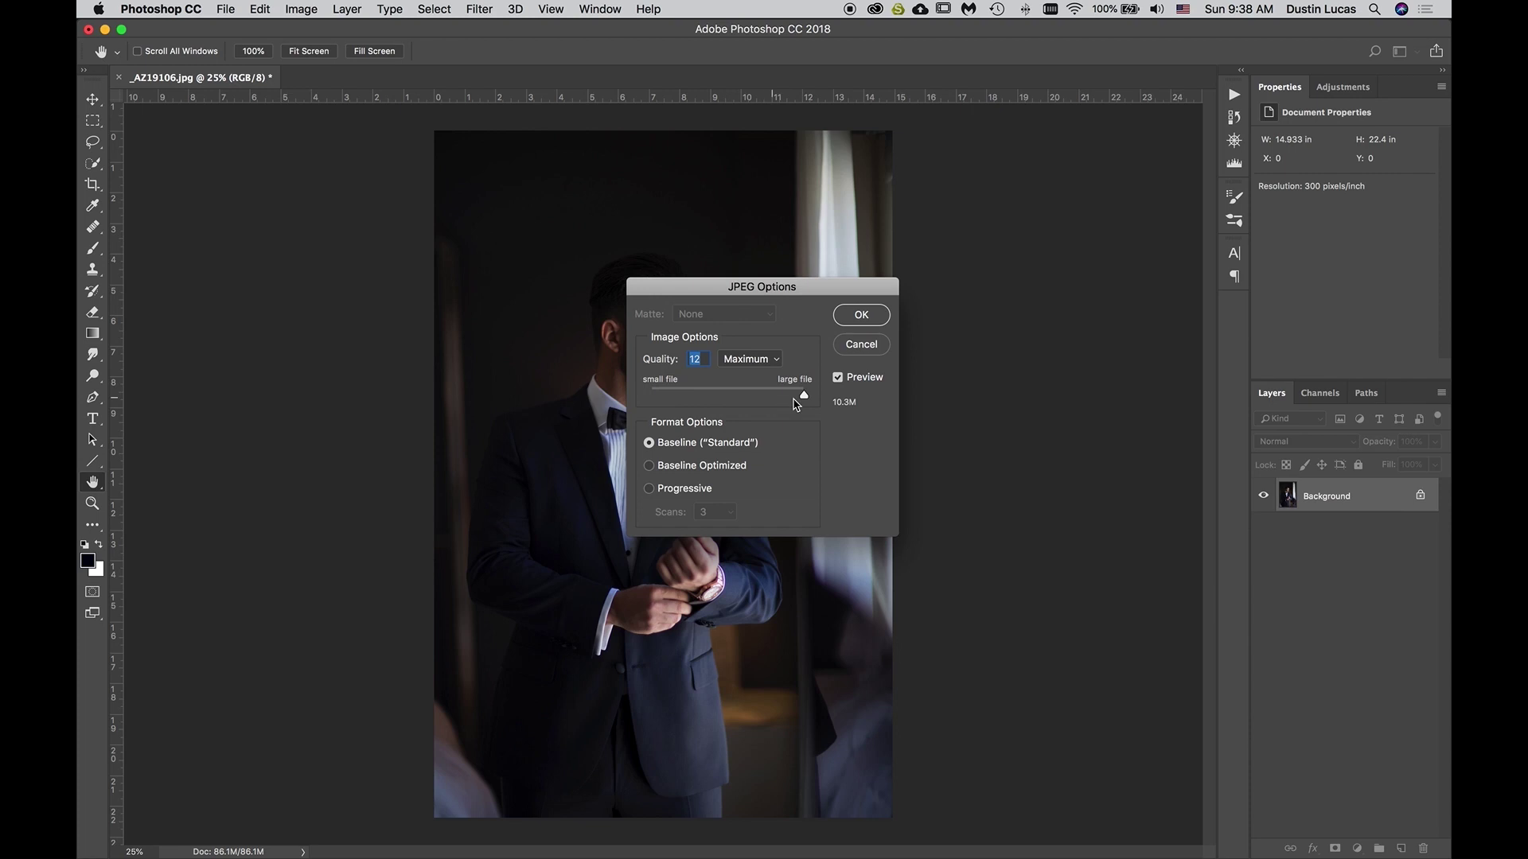
click(859, 315)
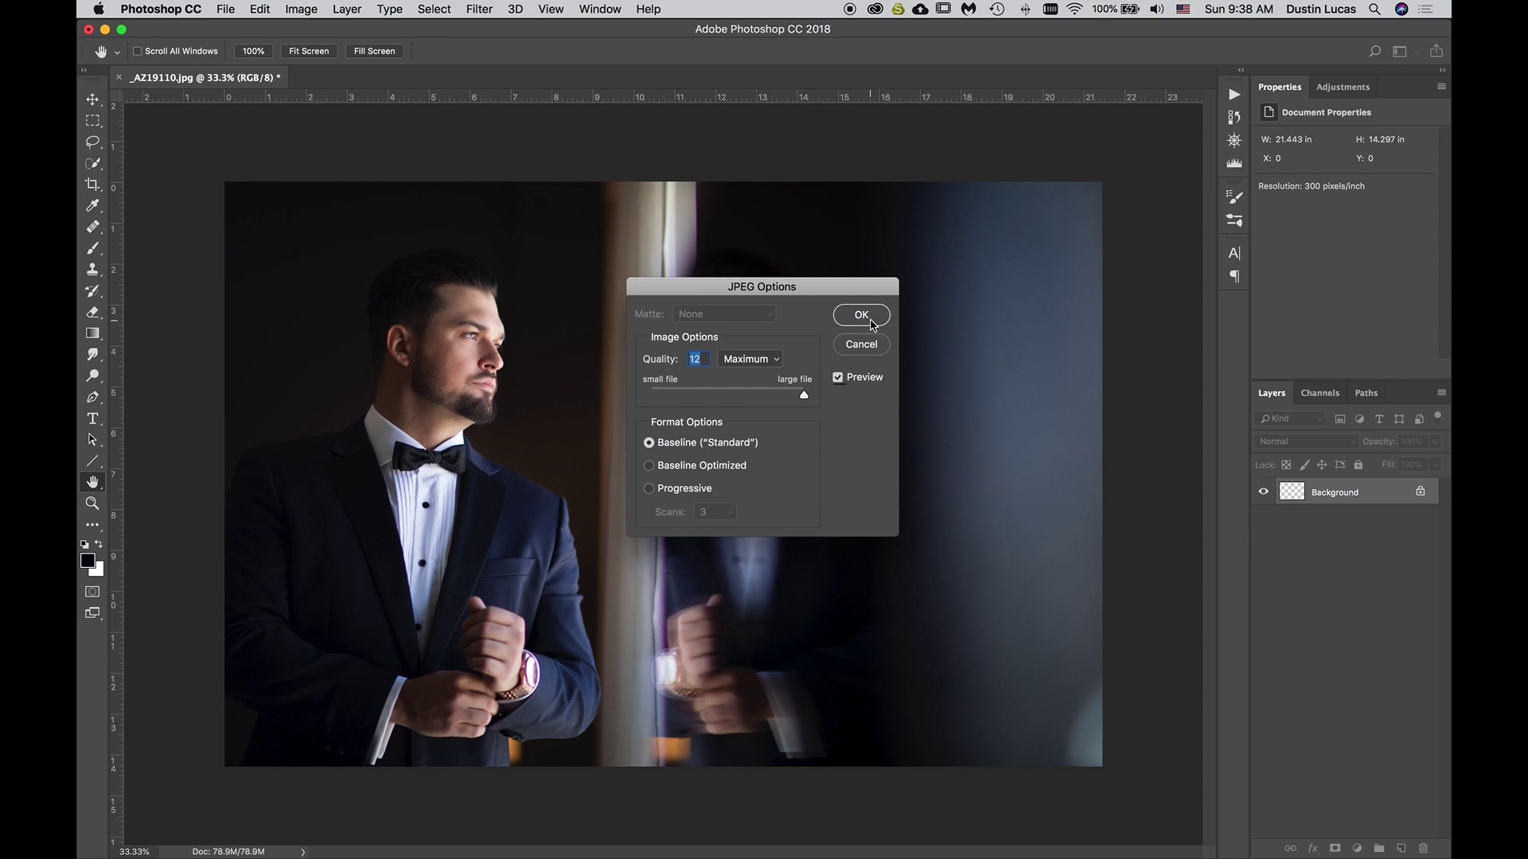
click(867, 322)
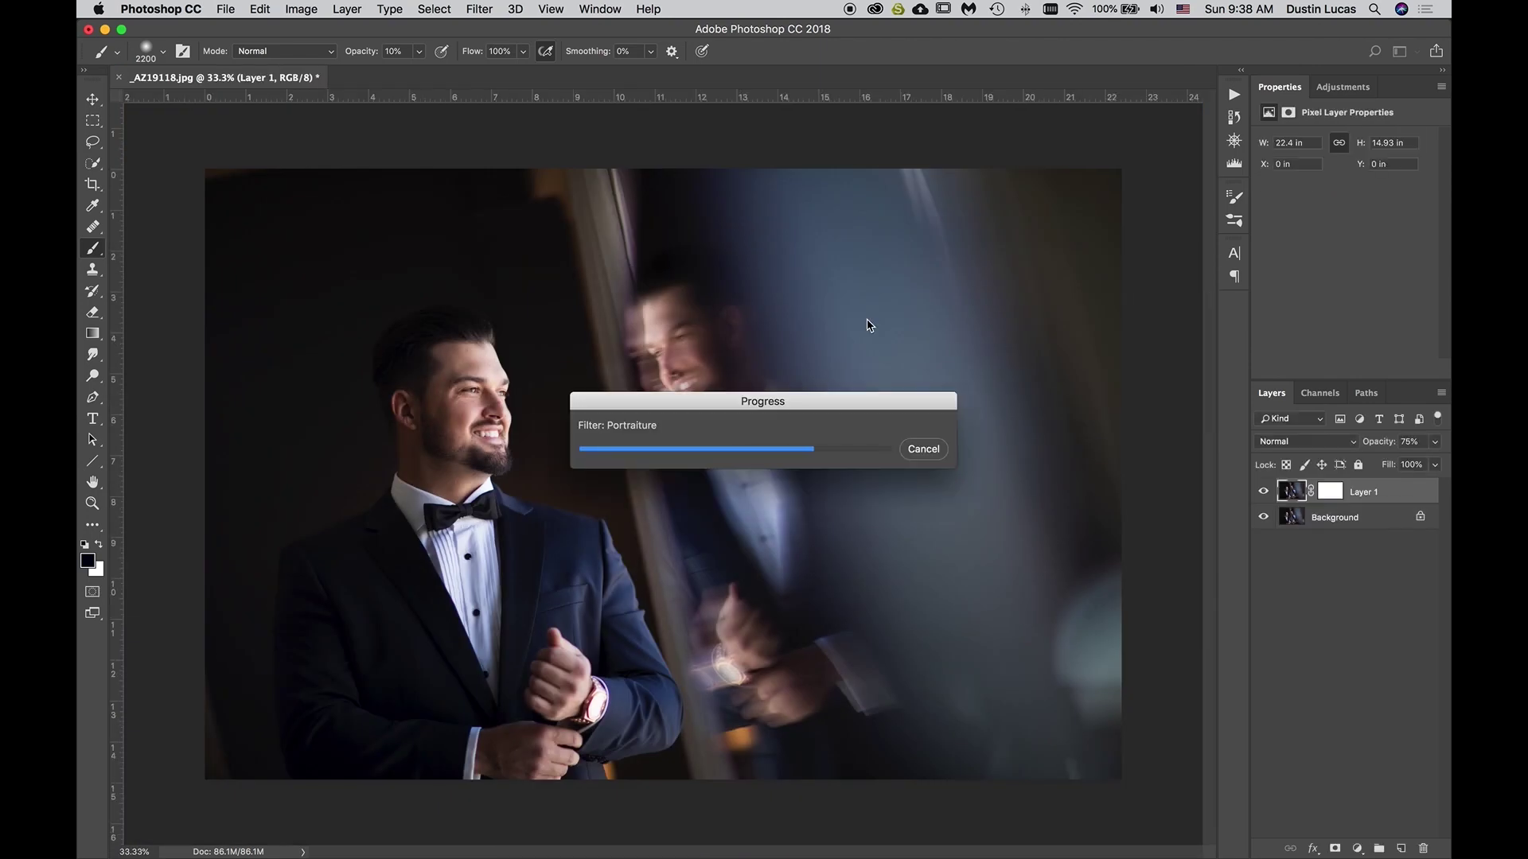
click(868, 322)
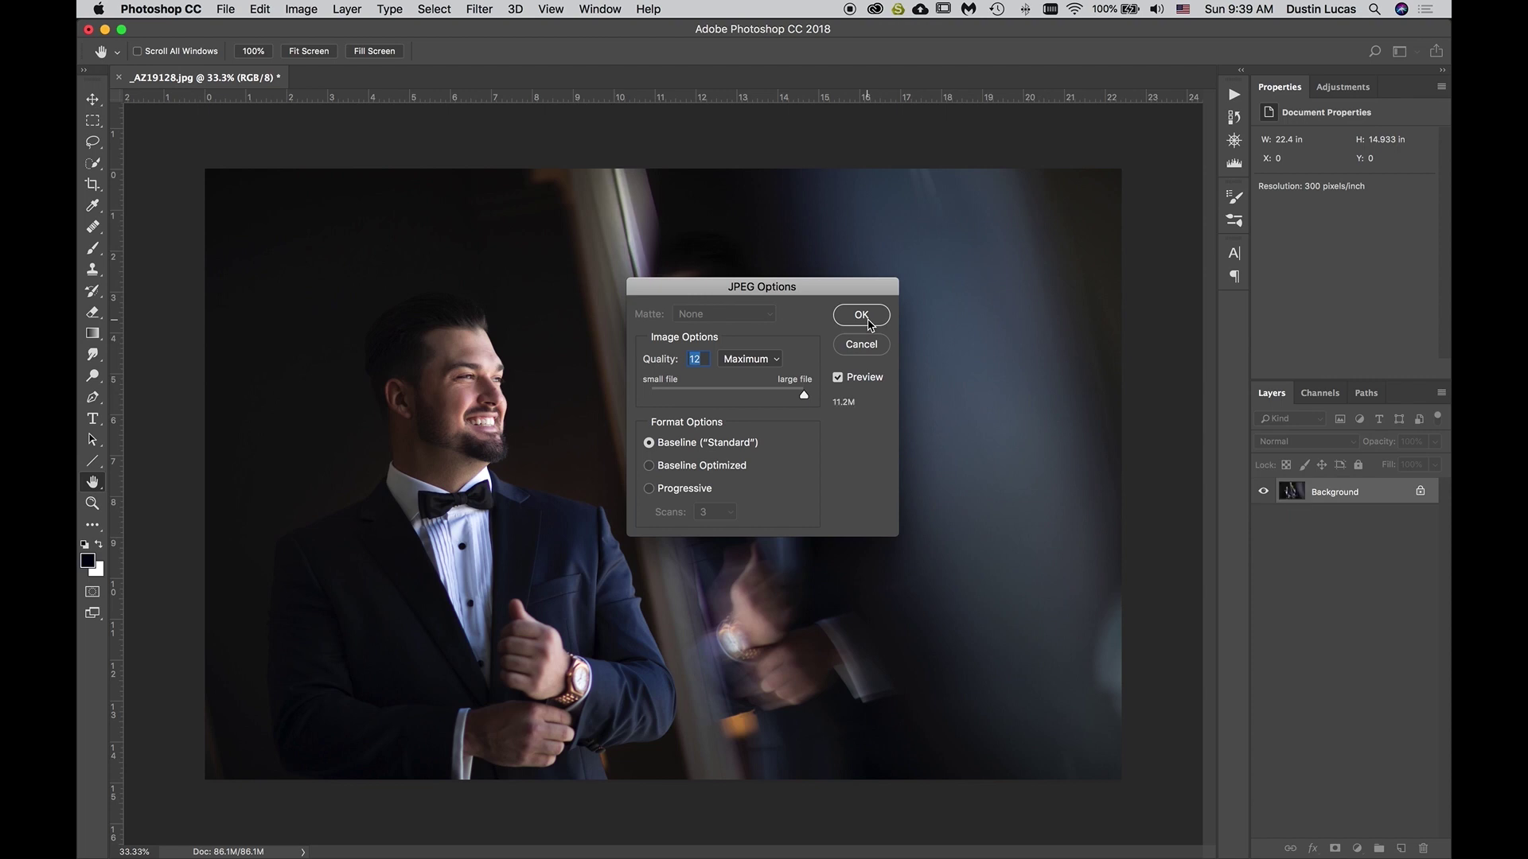
click(870, 325)
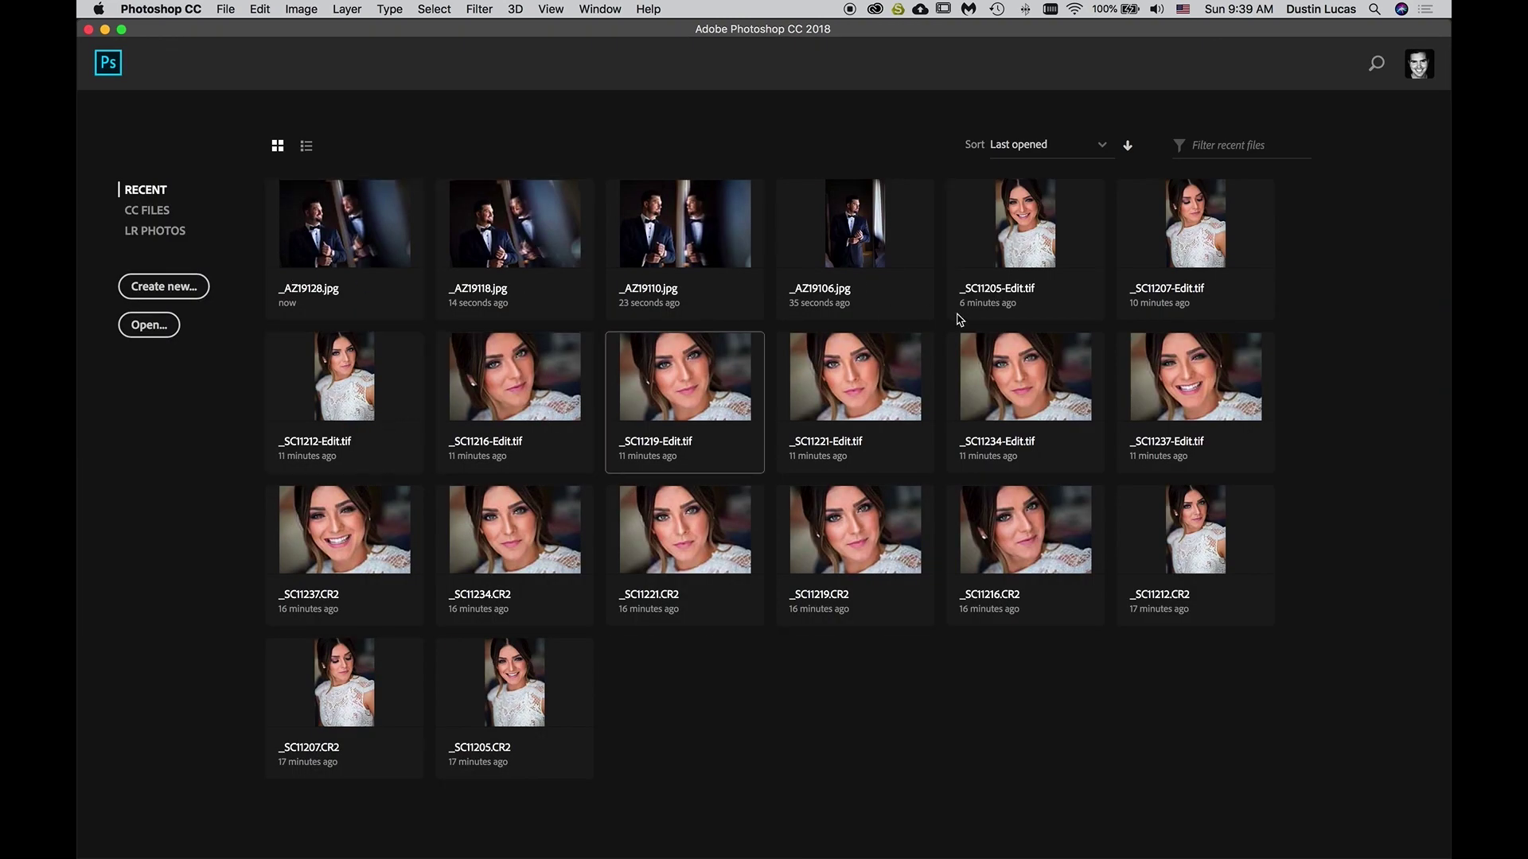
Open the recent file _SC11205-Edit.tif and review the recorded steps of the Portraiture and Portraiture Lite actions
click(1007, 238)
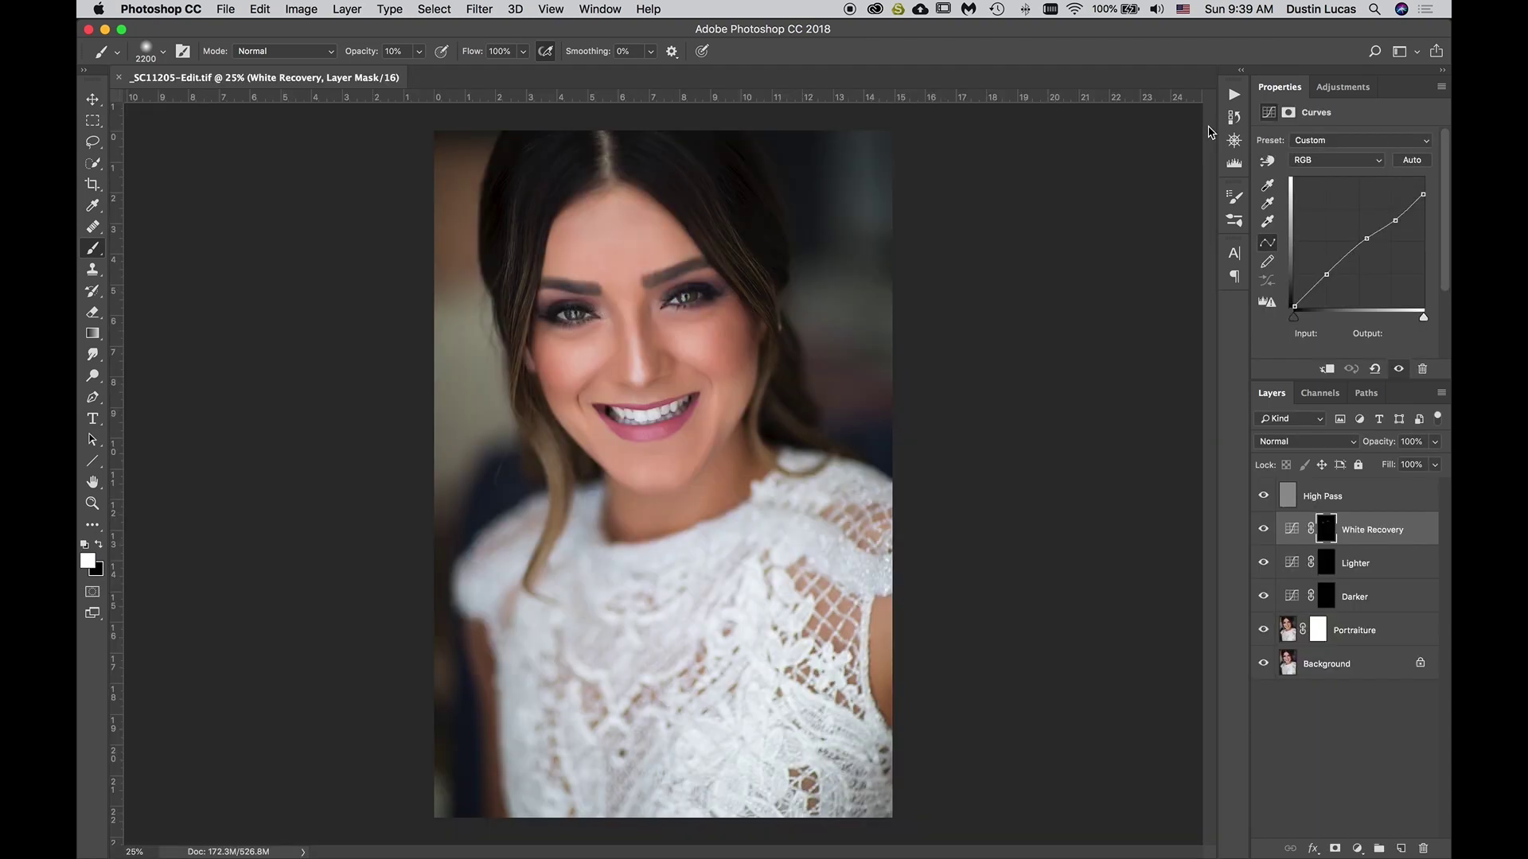
click(1233, 95)
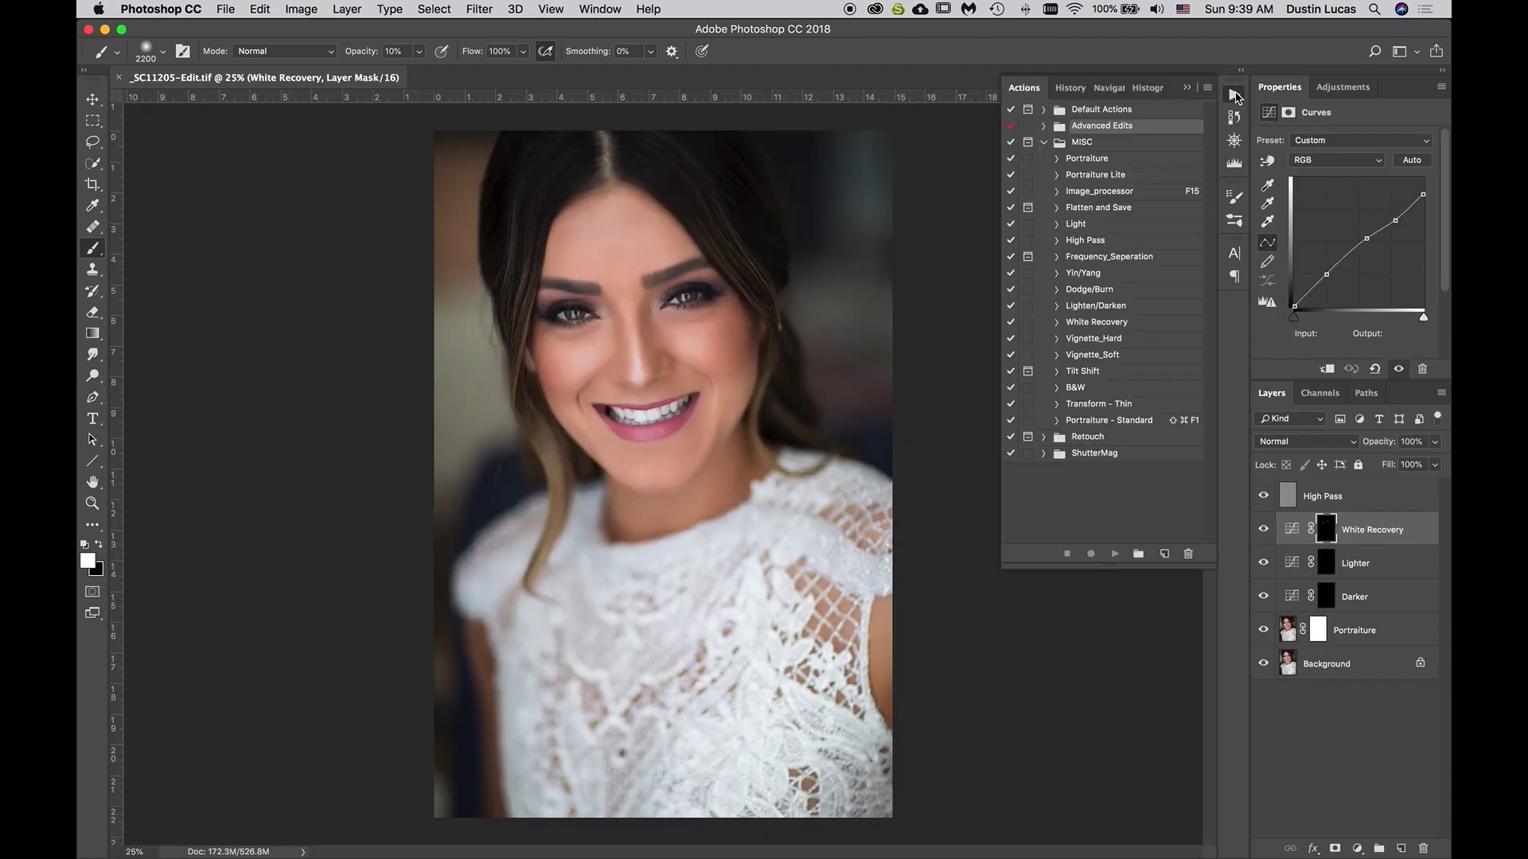
click(1056, 160)
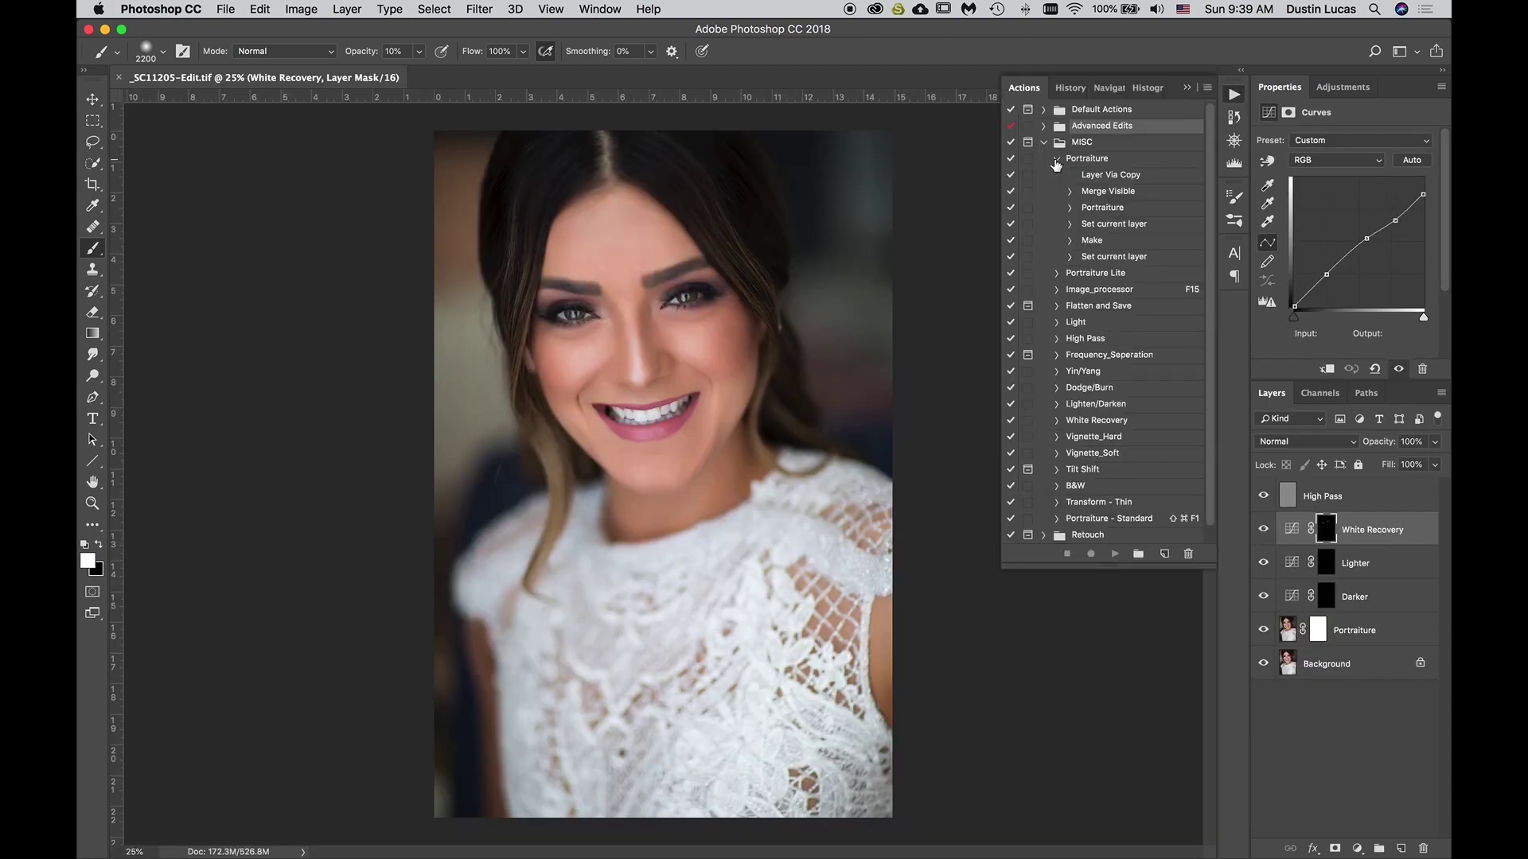
click(1058, 272)
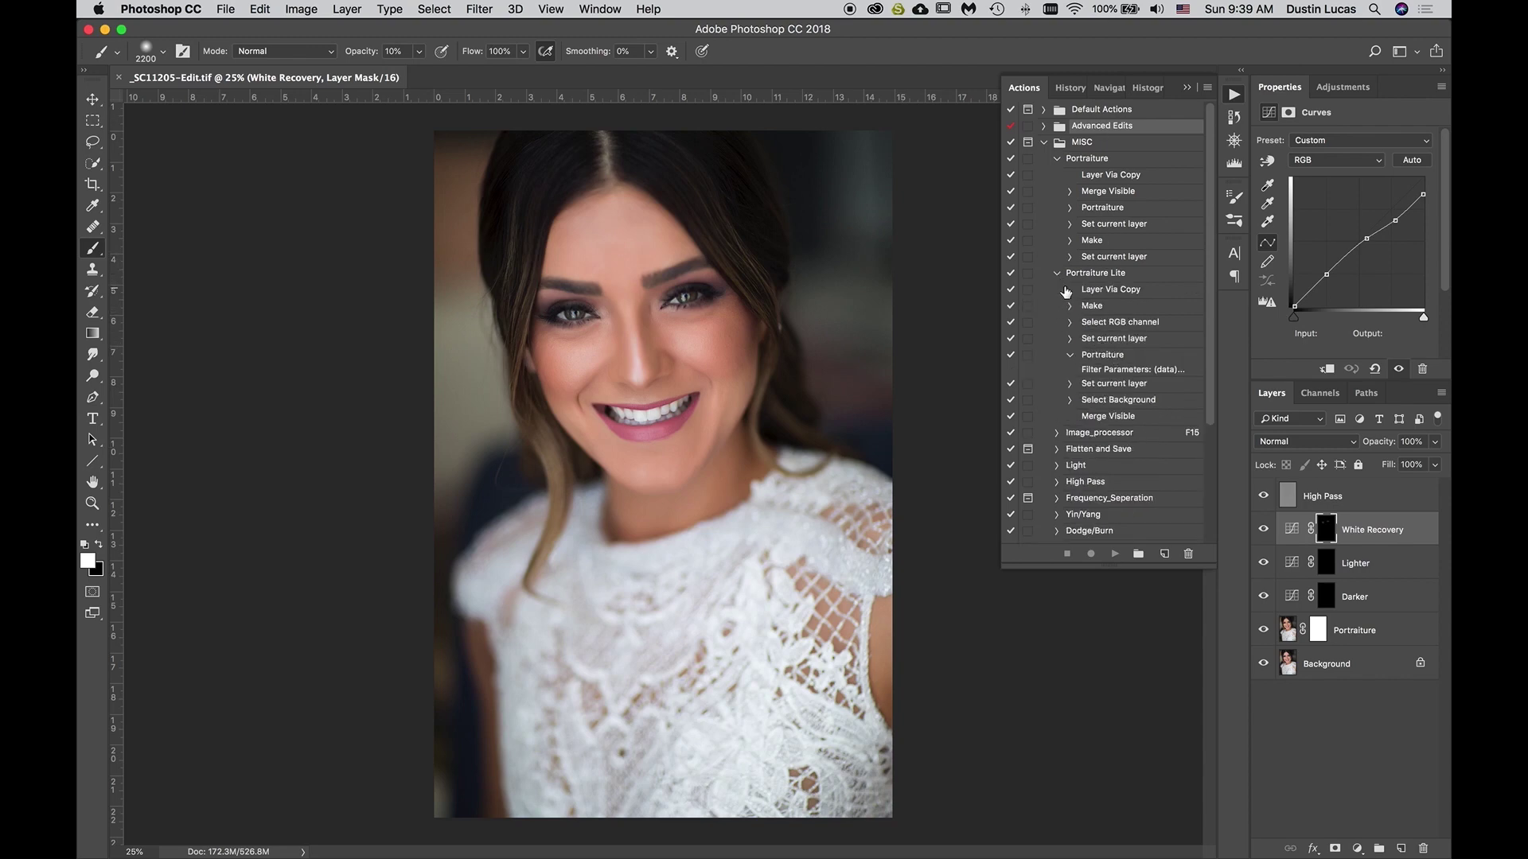
click(1057, 273)
click(1056, 158)
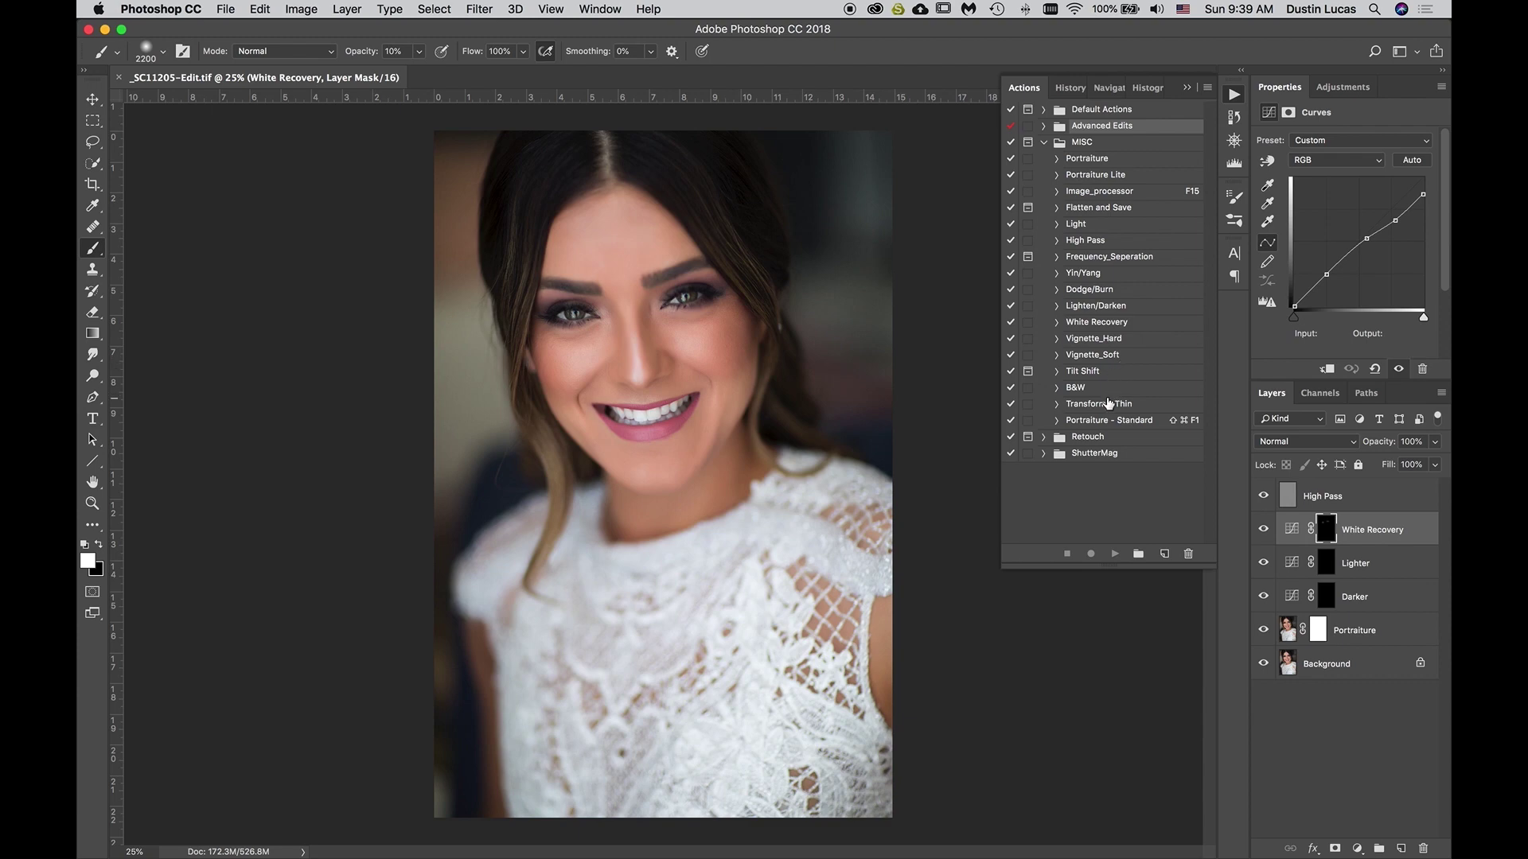
Examine the recorded steps of the Portraiture - Standard action, including its layer settings and final flatten and save commands
click(1057, 420)
scroll(1098, 428, down, 5)
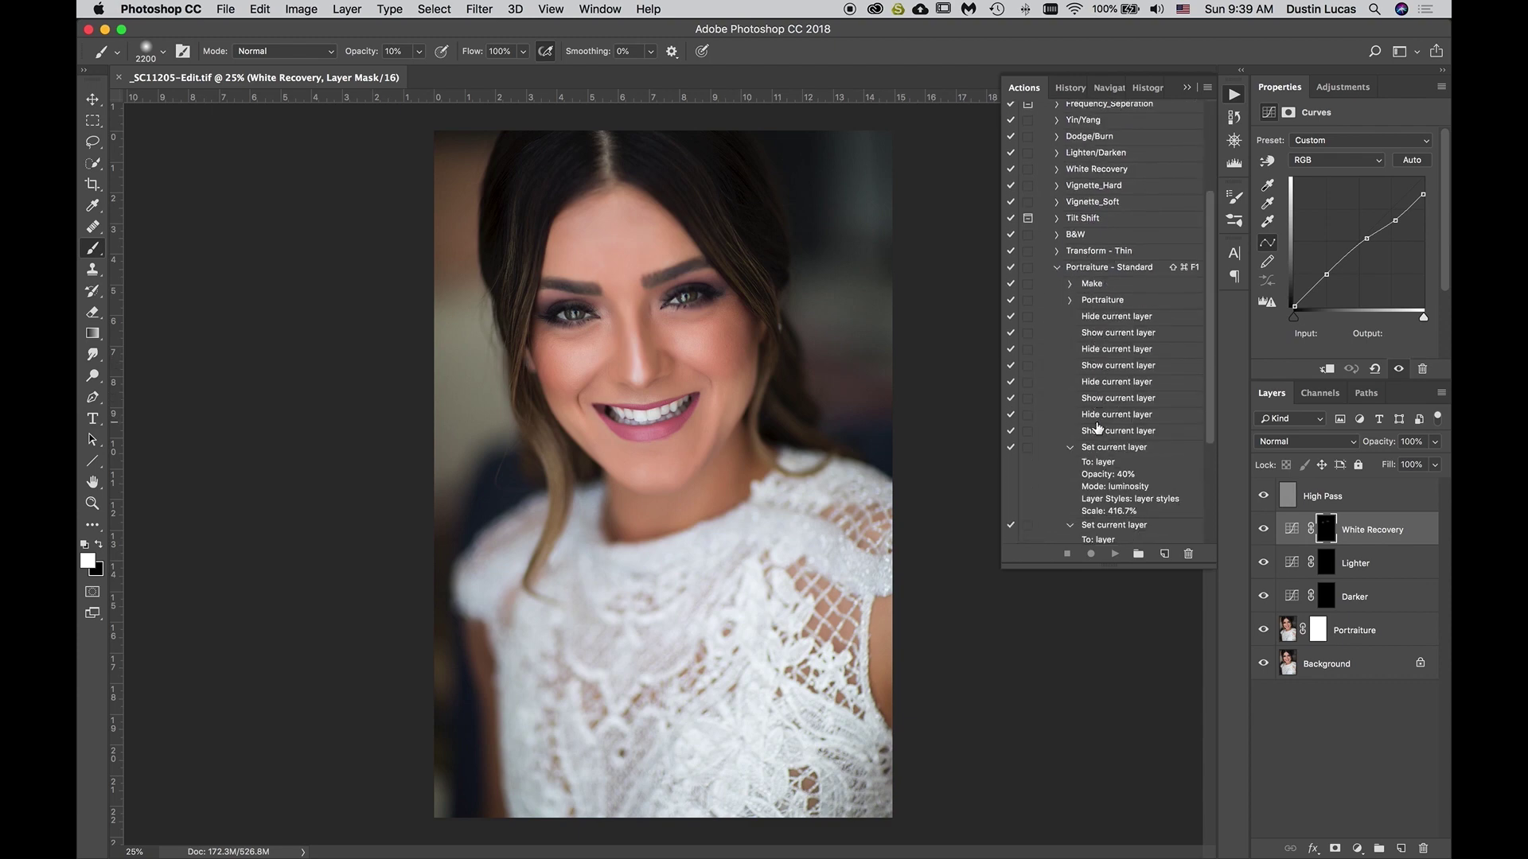
scroll(1098, 428, down, 5)
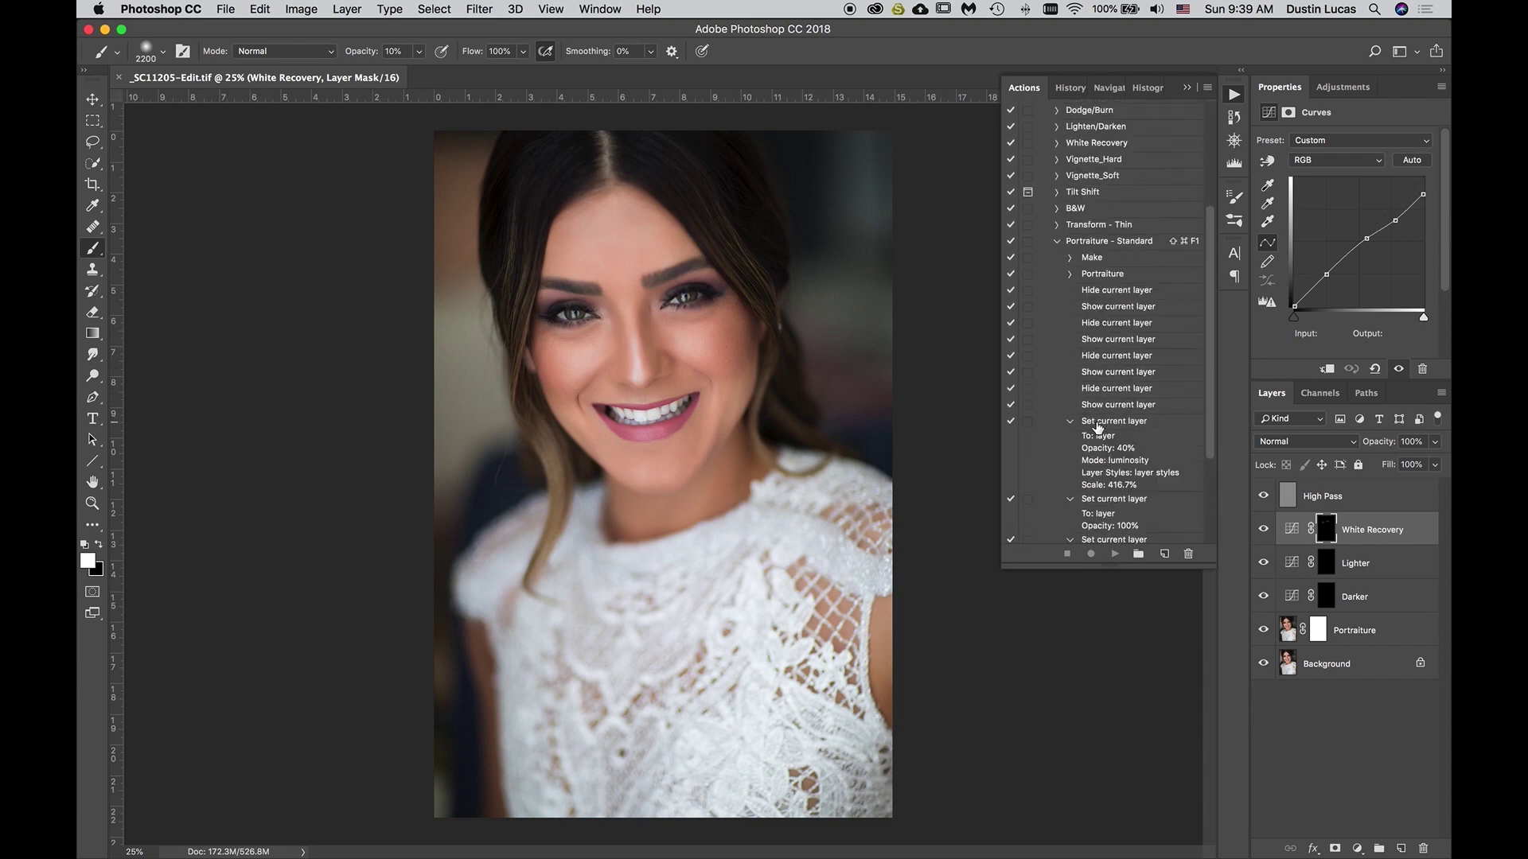
scroll(1091, 317, up, 2)
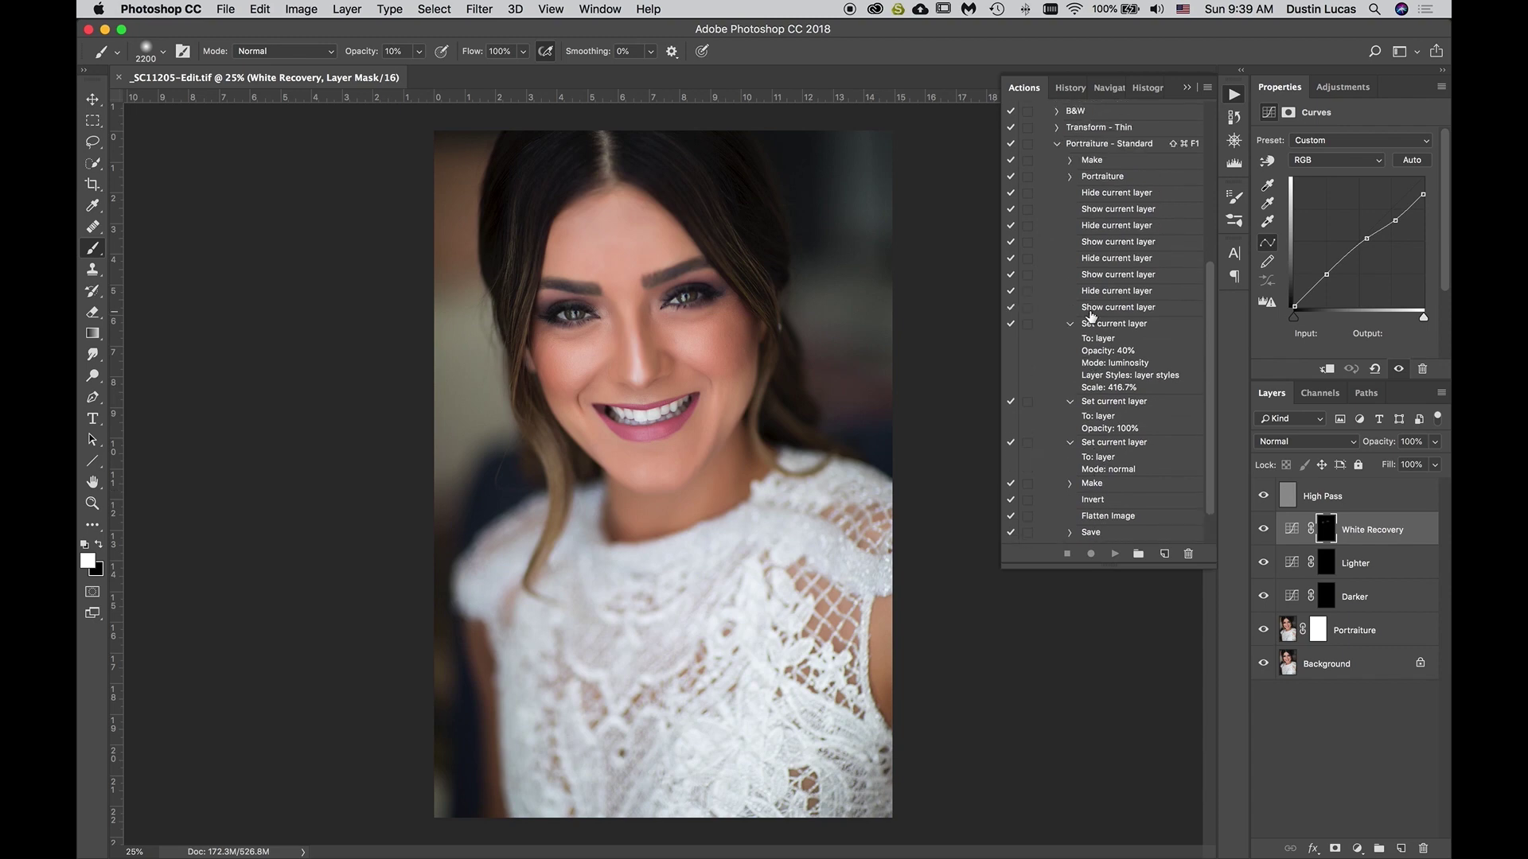
click(1071, 176)
click(1070, 176)
scroll(1070, 187, up, 1)
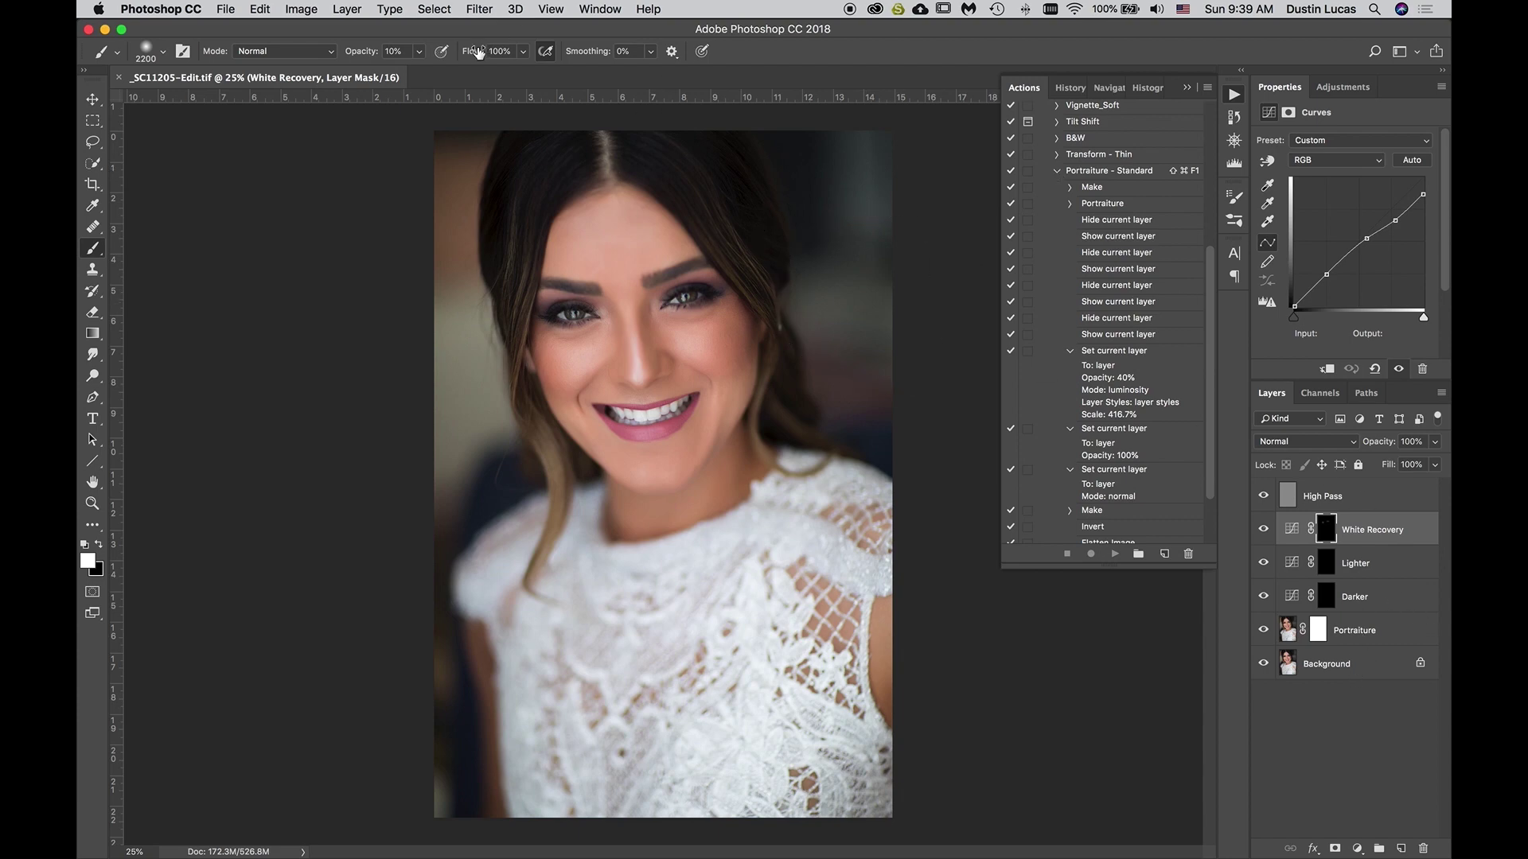
Open the exported image _AZ19128.jpg from the recent files
click(226, 9)
mouse_move(267, 97)
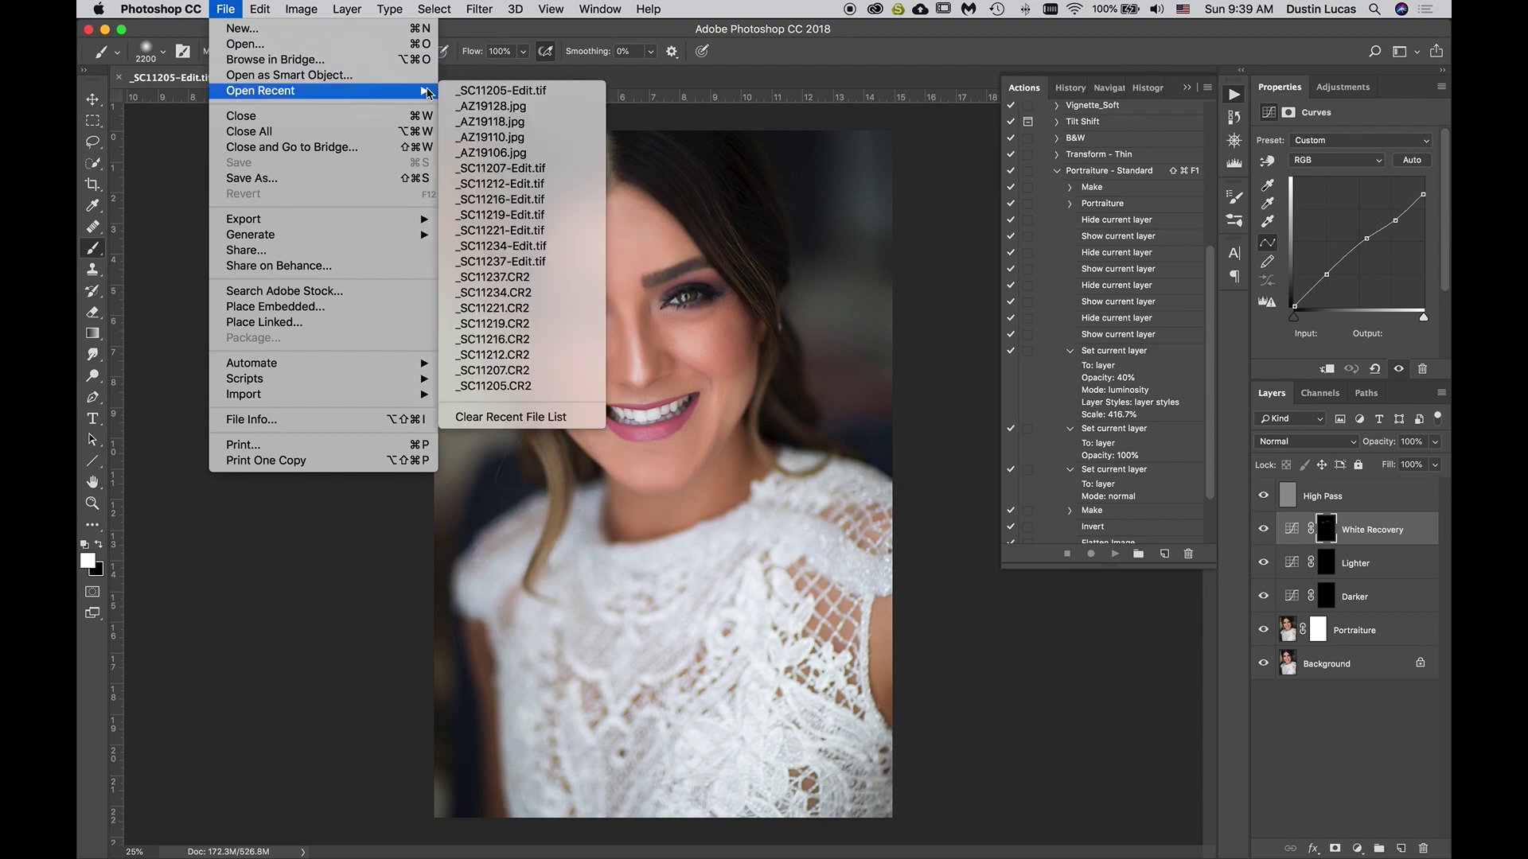
click(501, 108)
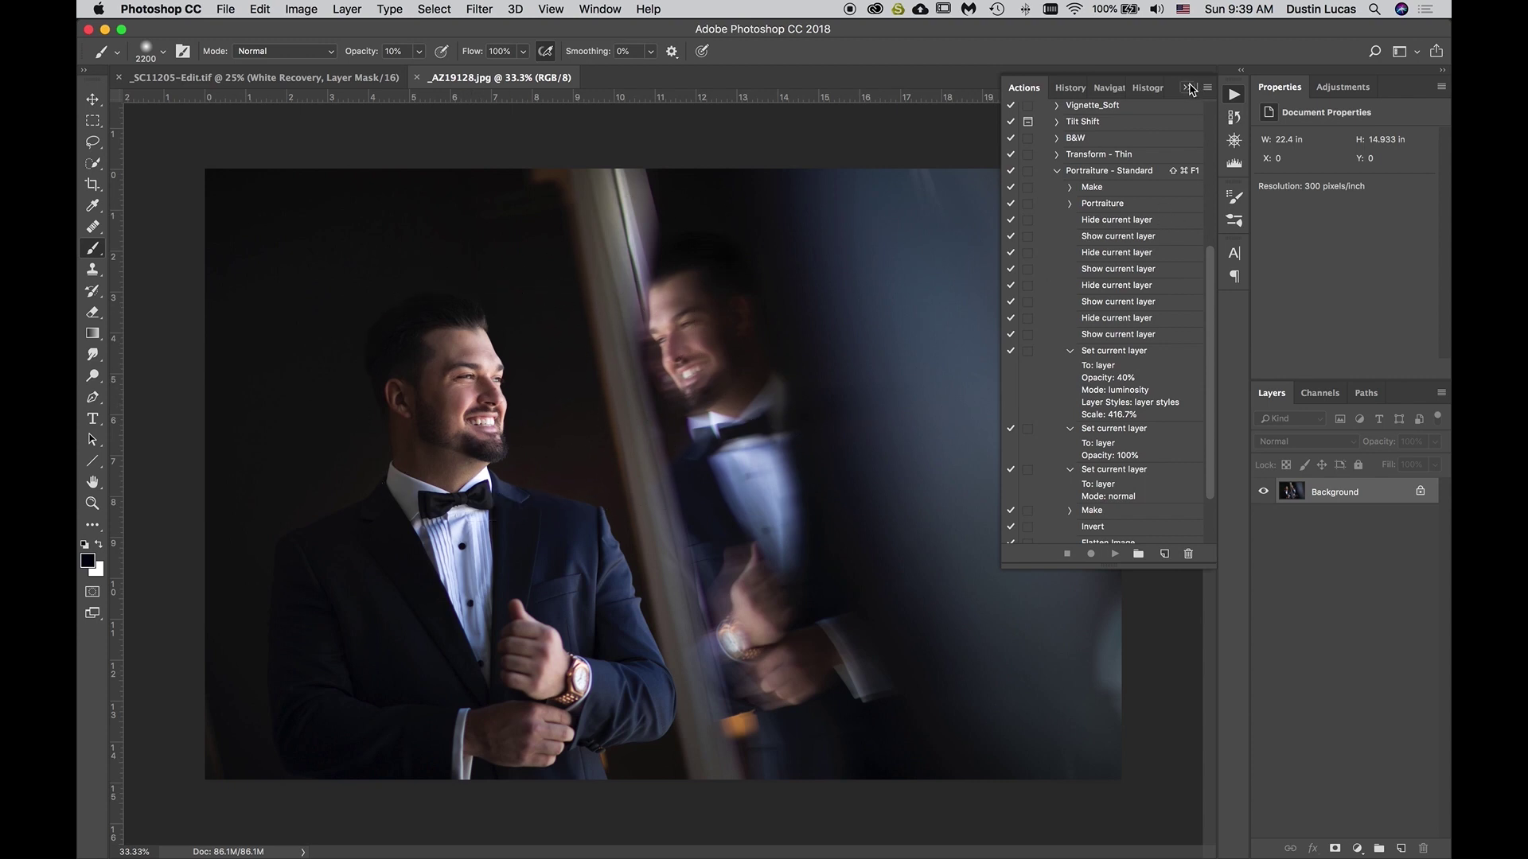
Run the Portraiture Lite action from the MISC set on _AZ19128.jpg
click(1056, 172)
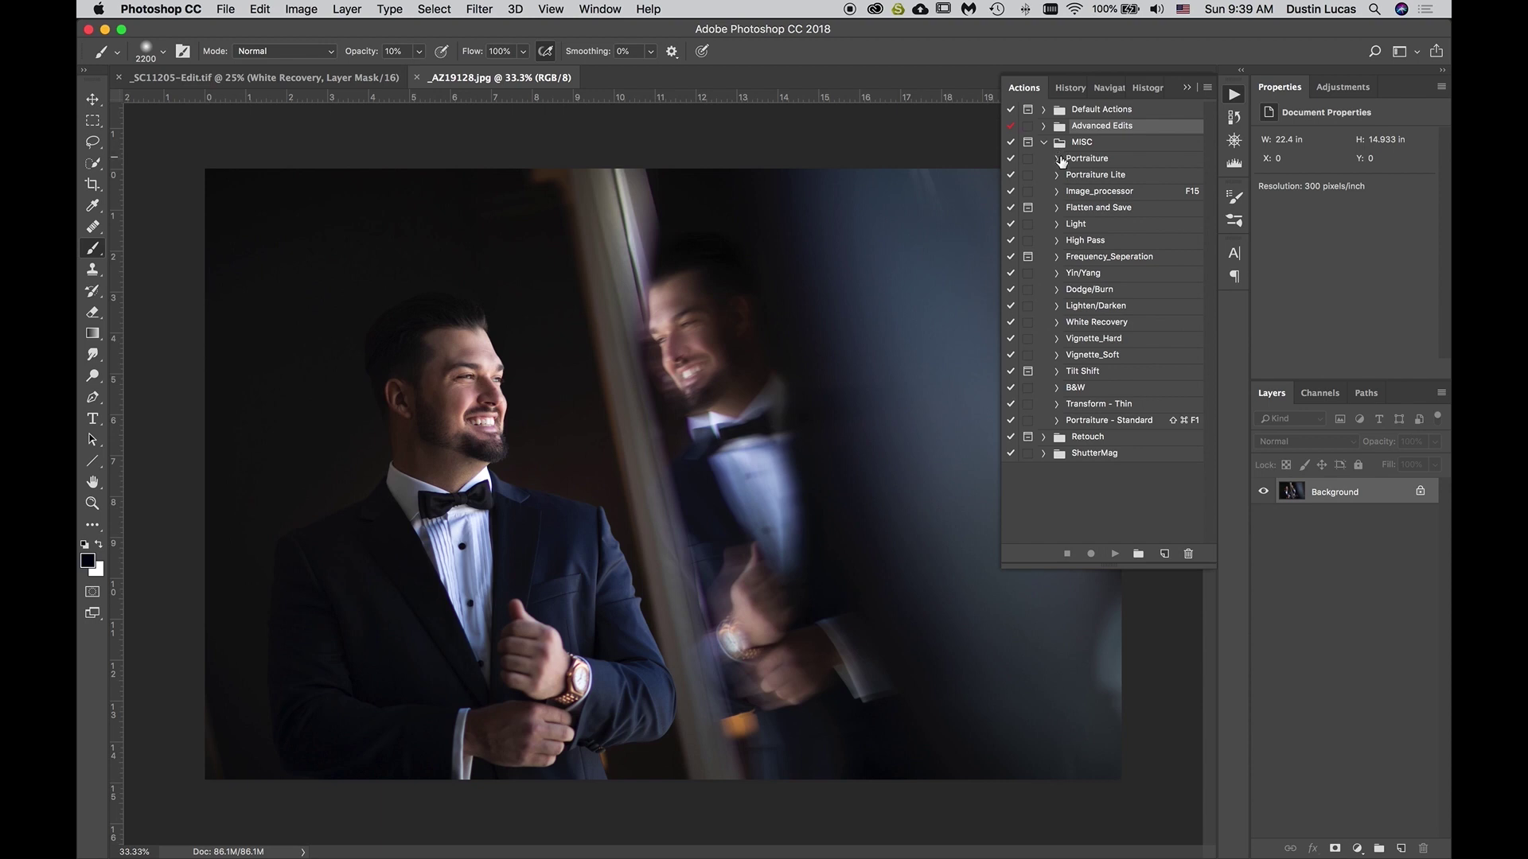
click(1056, 175)
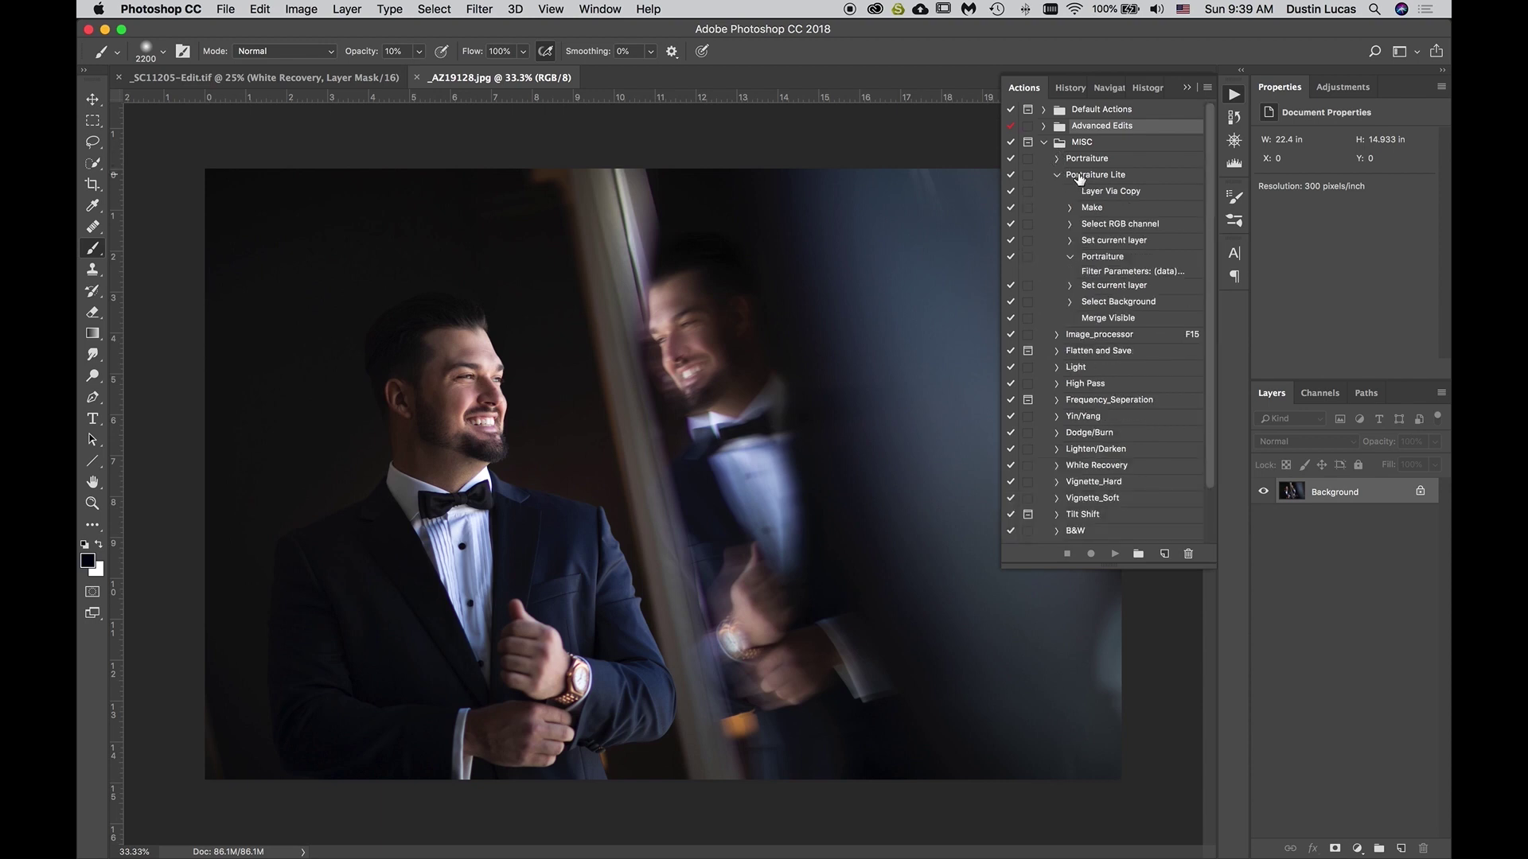
click(1079, 177)
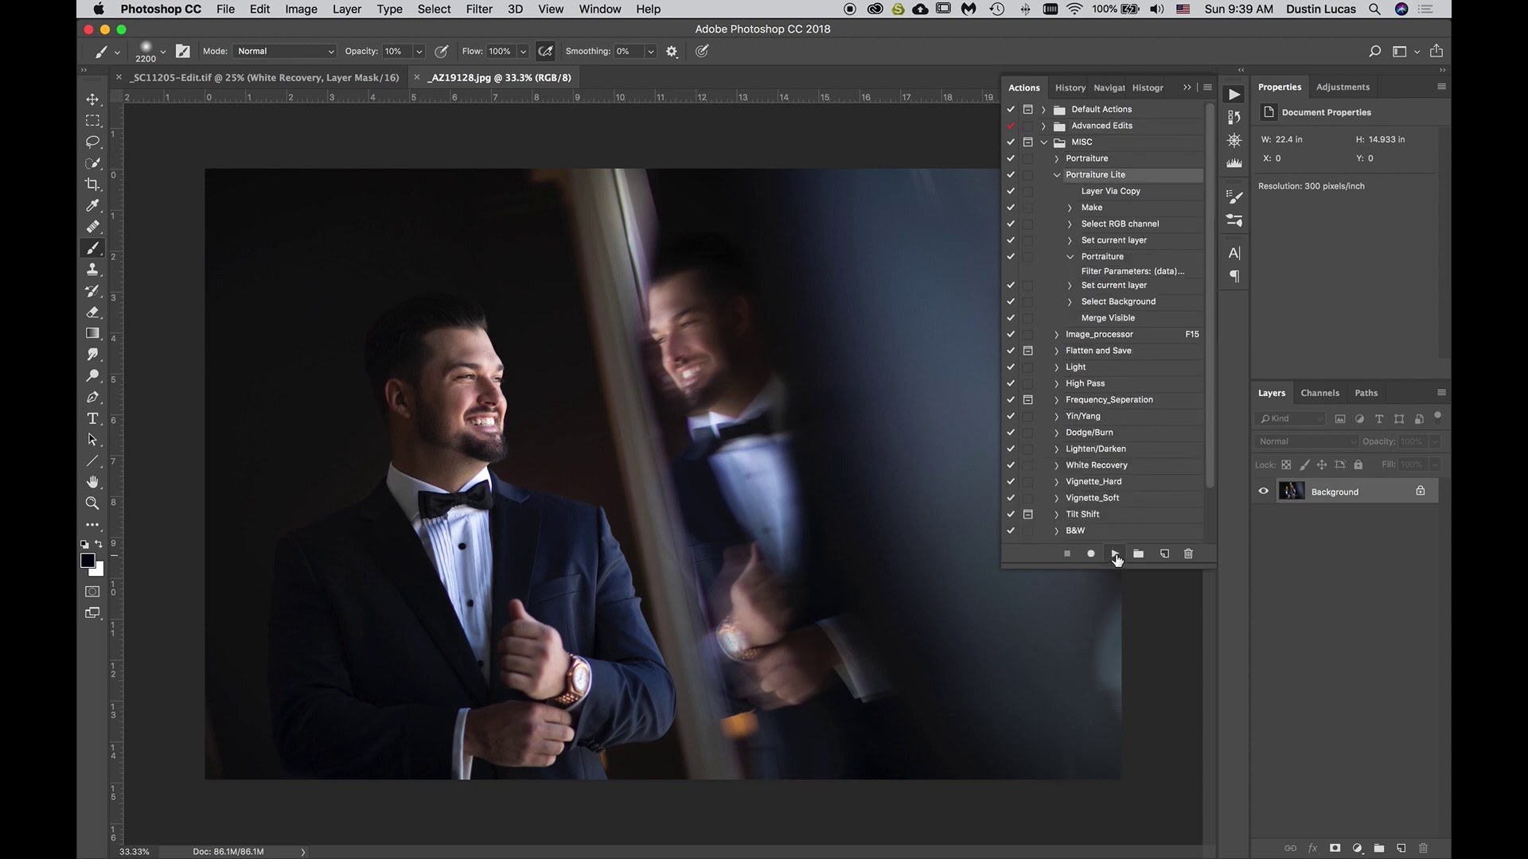
click(1115, 555)
Record saving and closing the image after the Merge Visible step of the Portraiture Lite action, and stop recording
click(1106, 320)
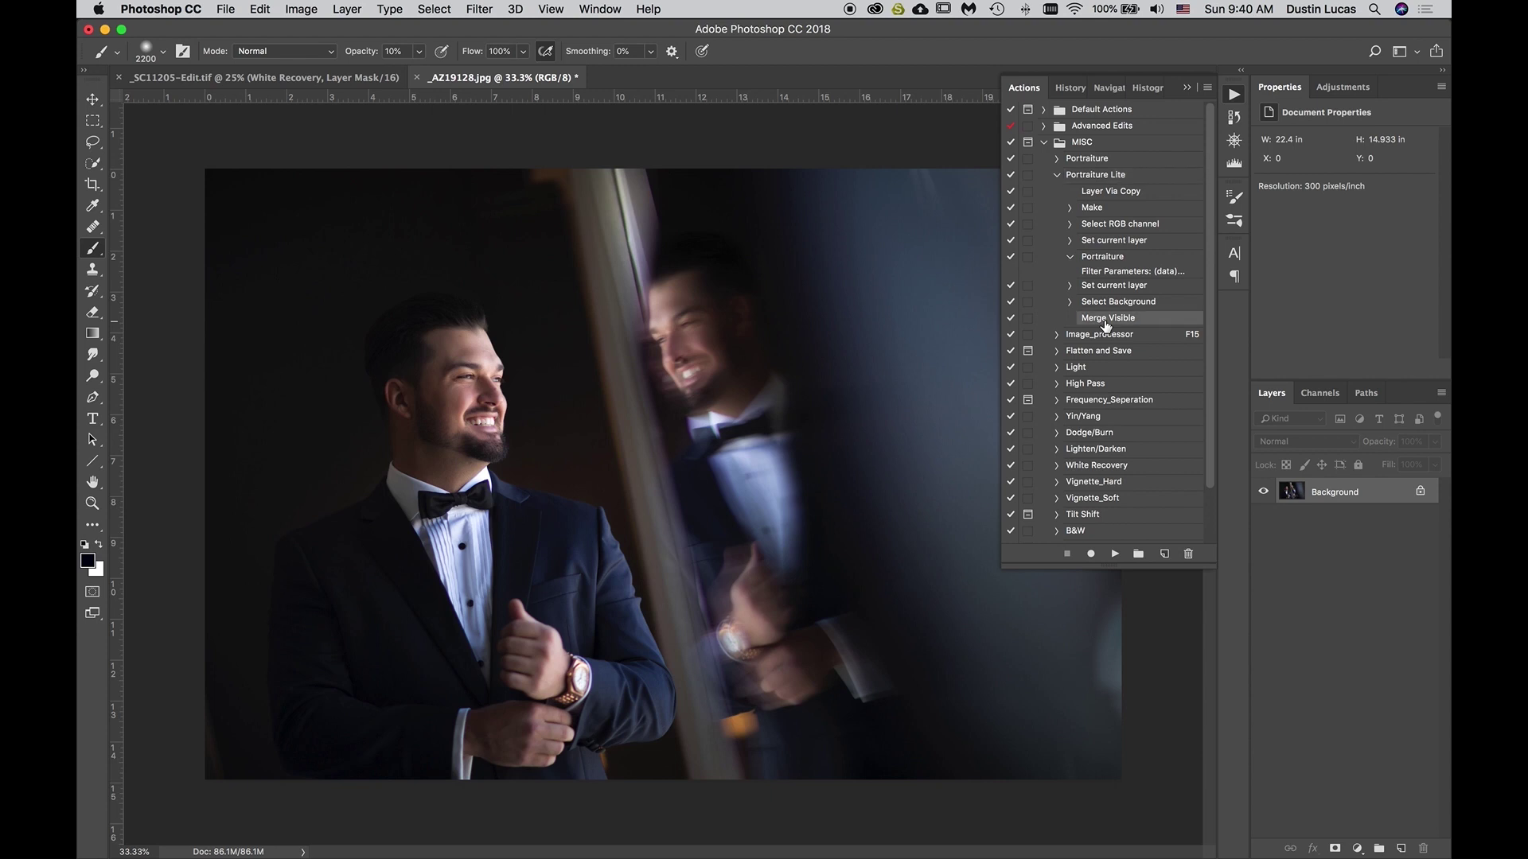
click(1093, 555)
key(super+s)
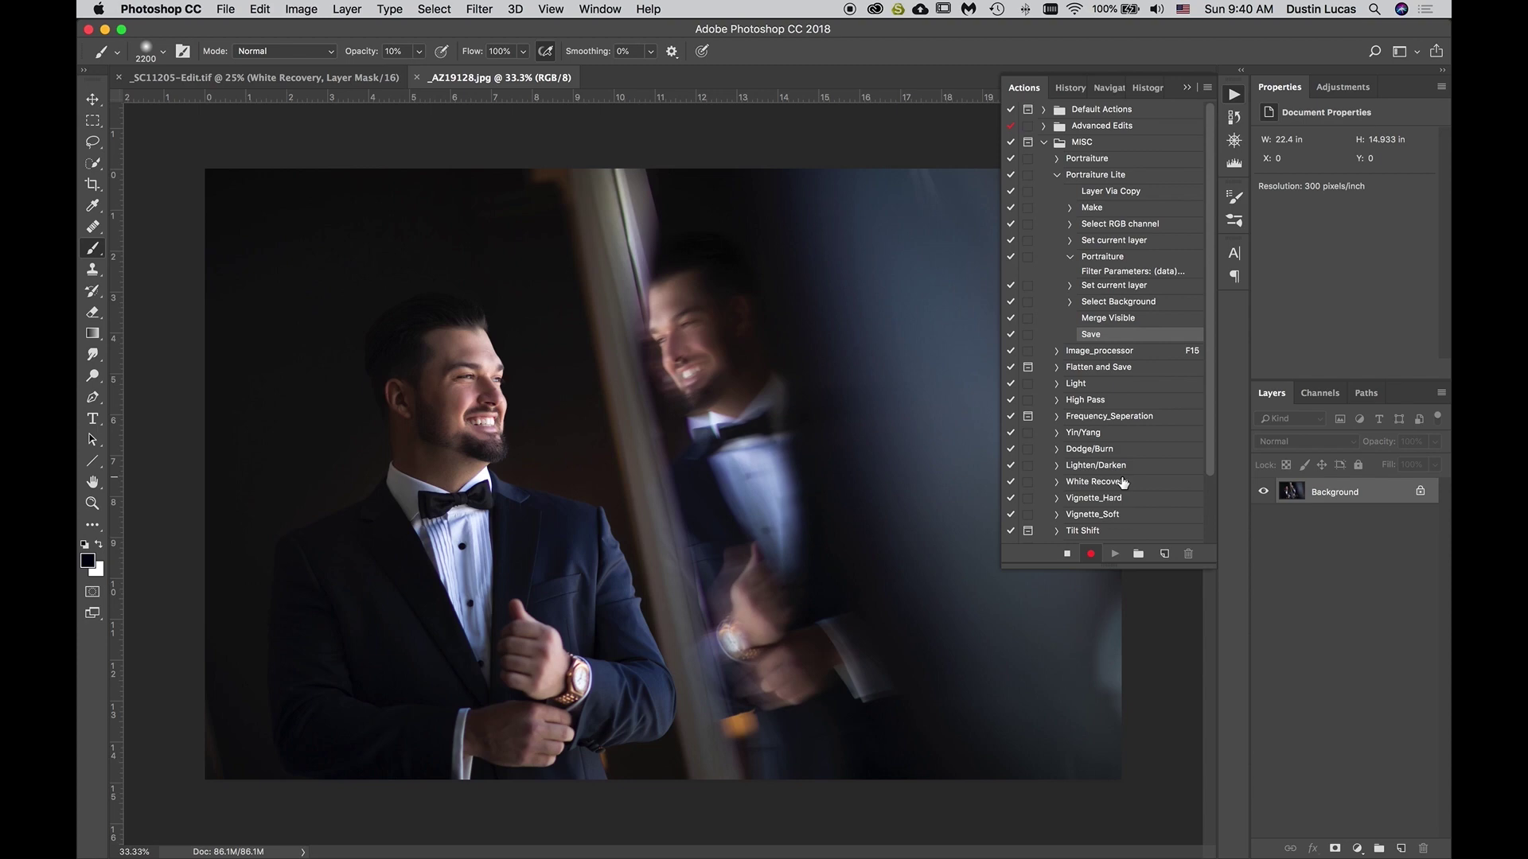
key(super+w)
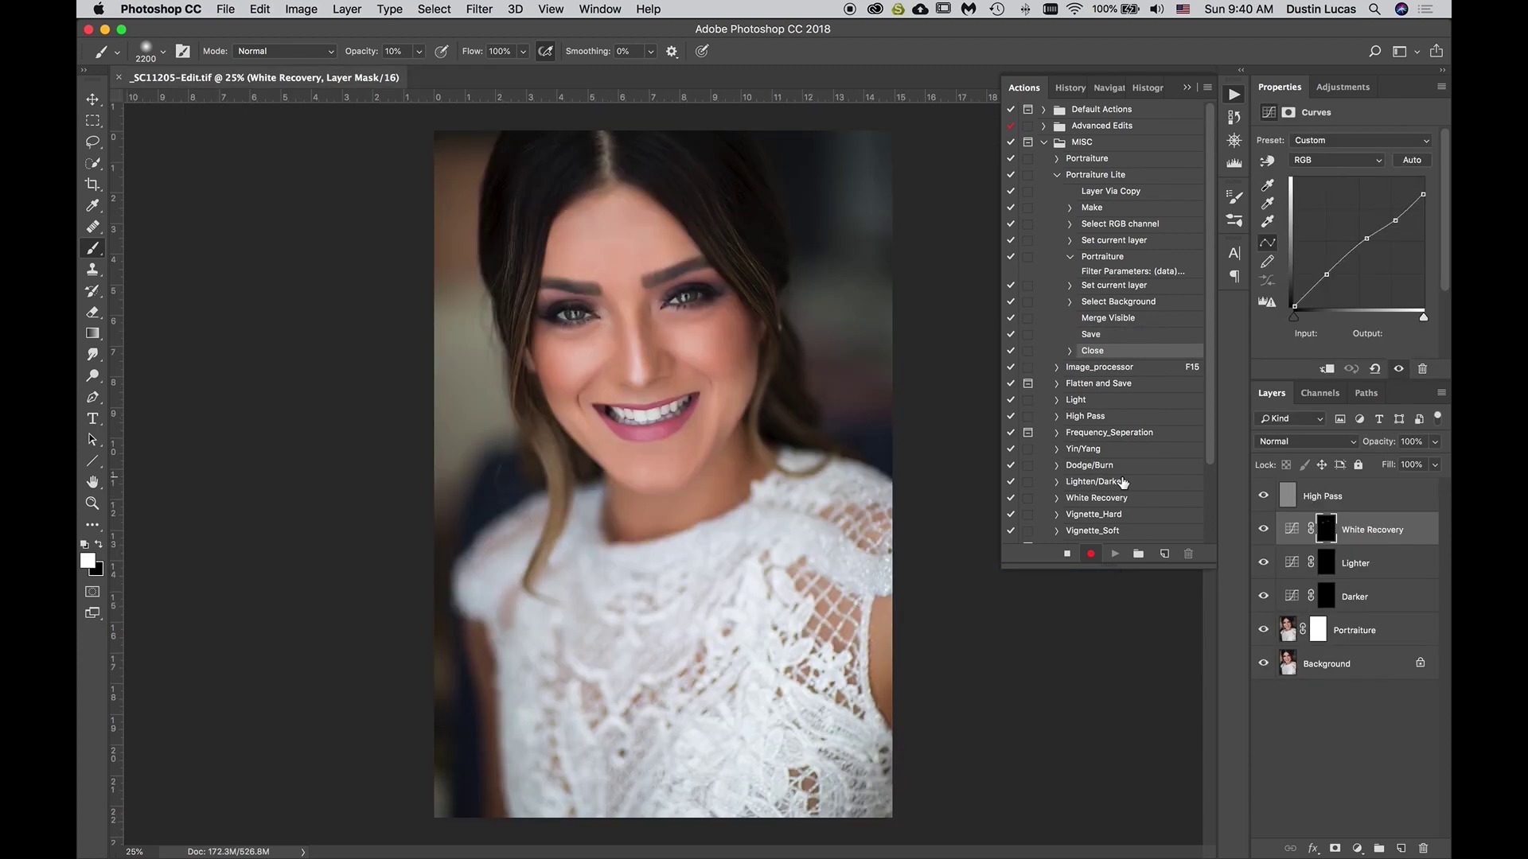
click(1067, 554)
Collapse the Portraiture Lite action's steps and close the open document _SC11205-Edit.tif
click(1057, 176)
click(1057, 176)
click(1057, 176)
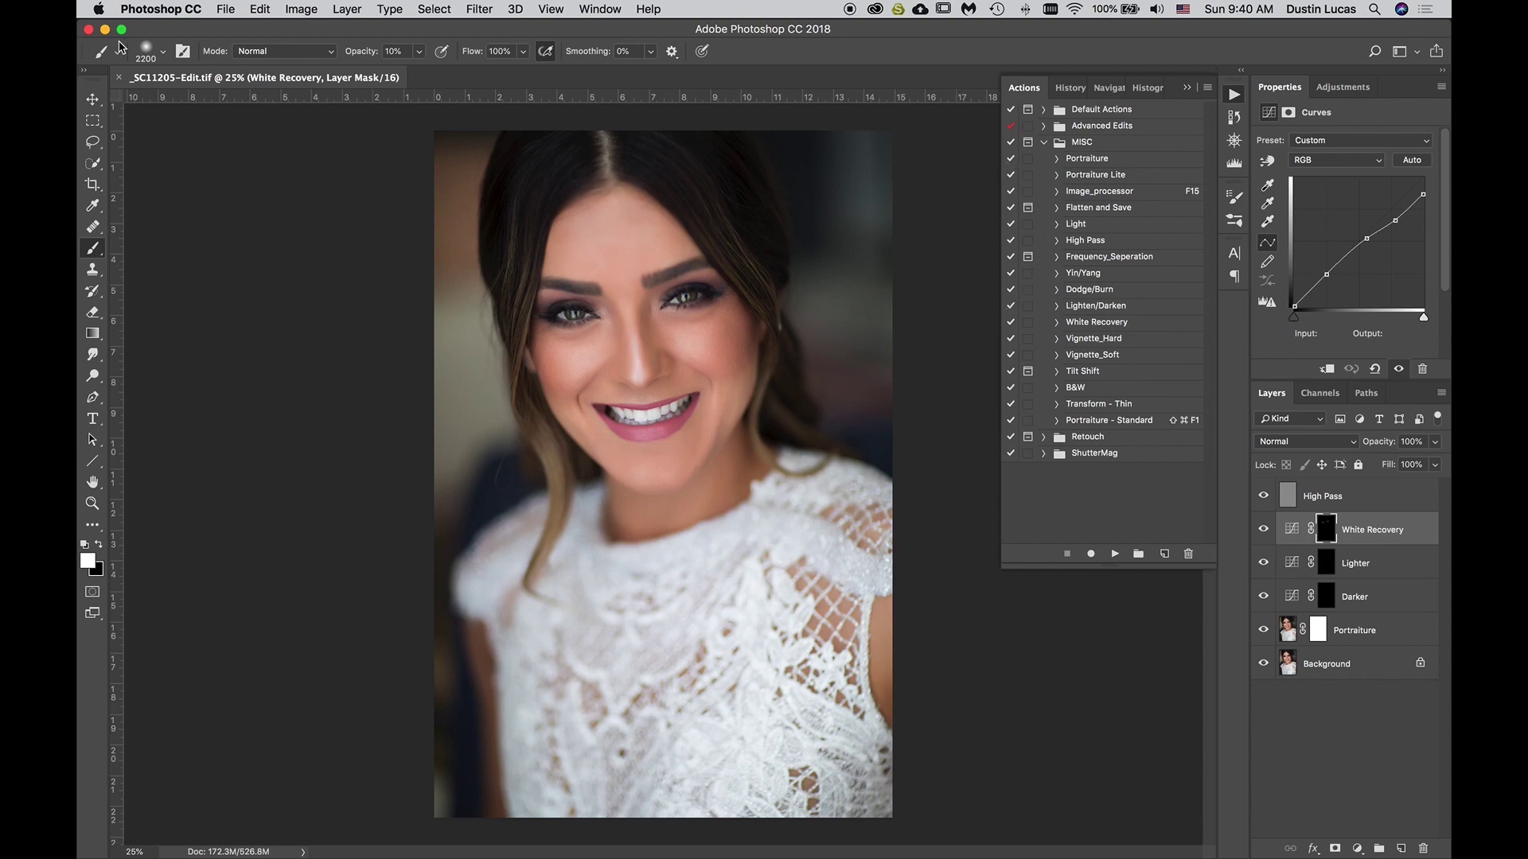
click(118, 78)
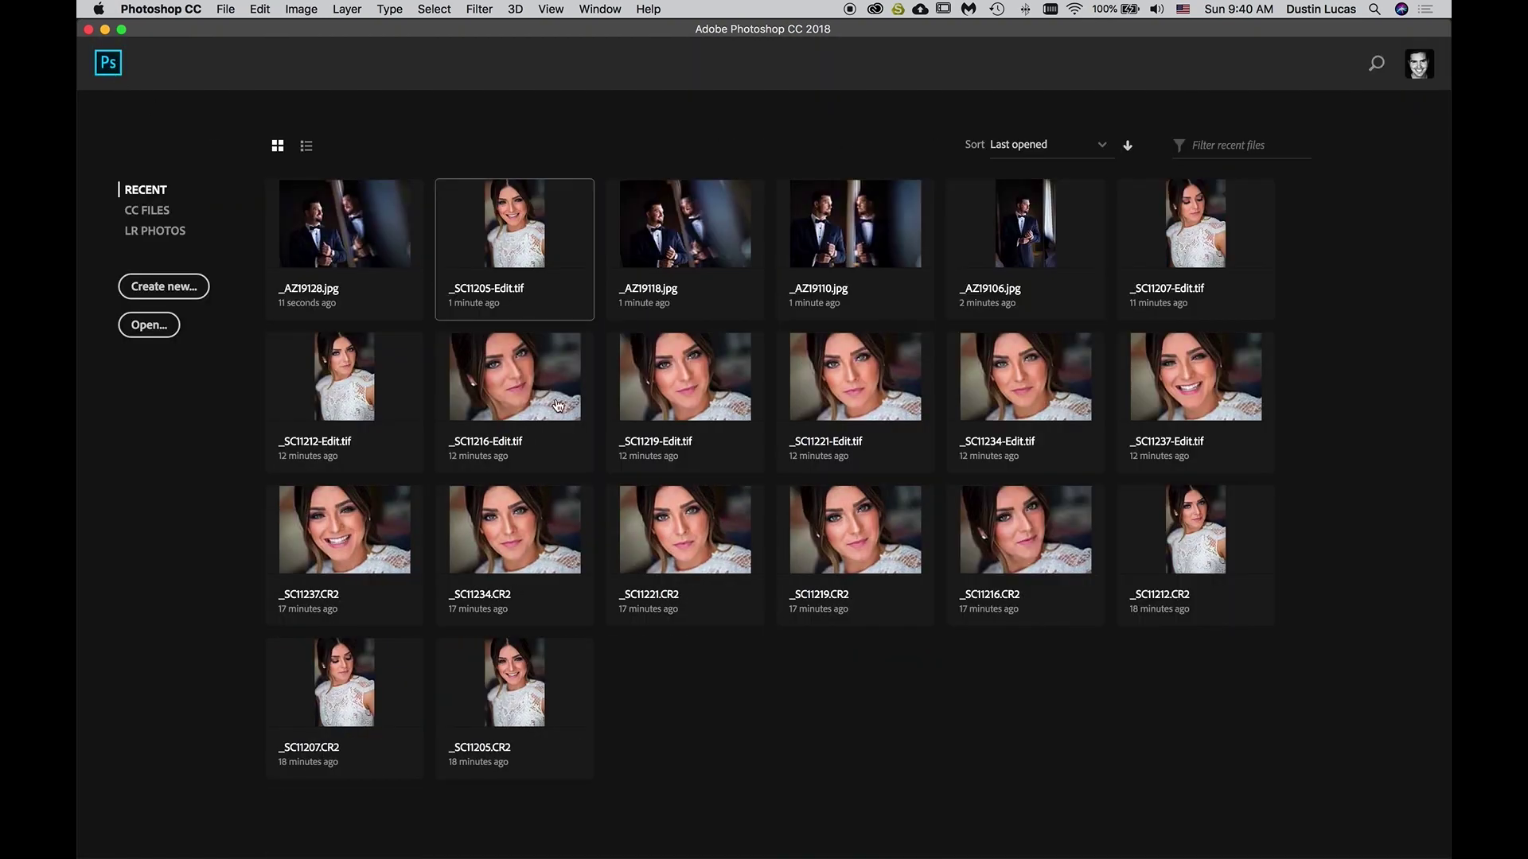
Switch to Lightroom and select the three photos from _AZ19131.CR2 through _SC10615.CR2 for the Skin Softening 2 export
key(super+Tab)
scroll(682, 434, down, 3)
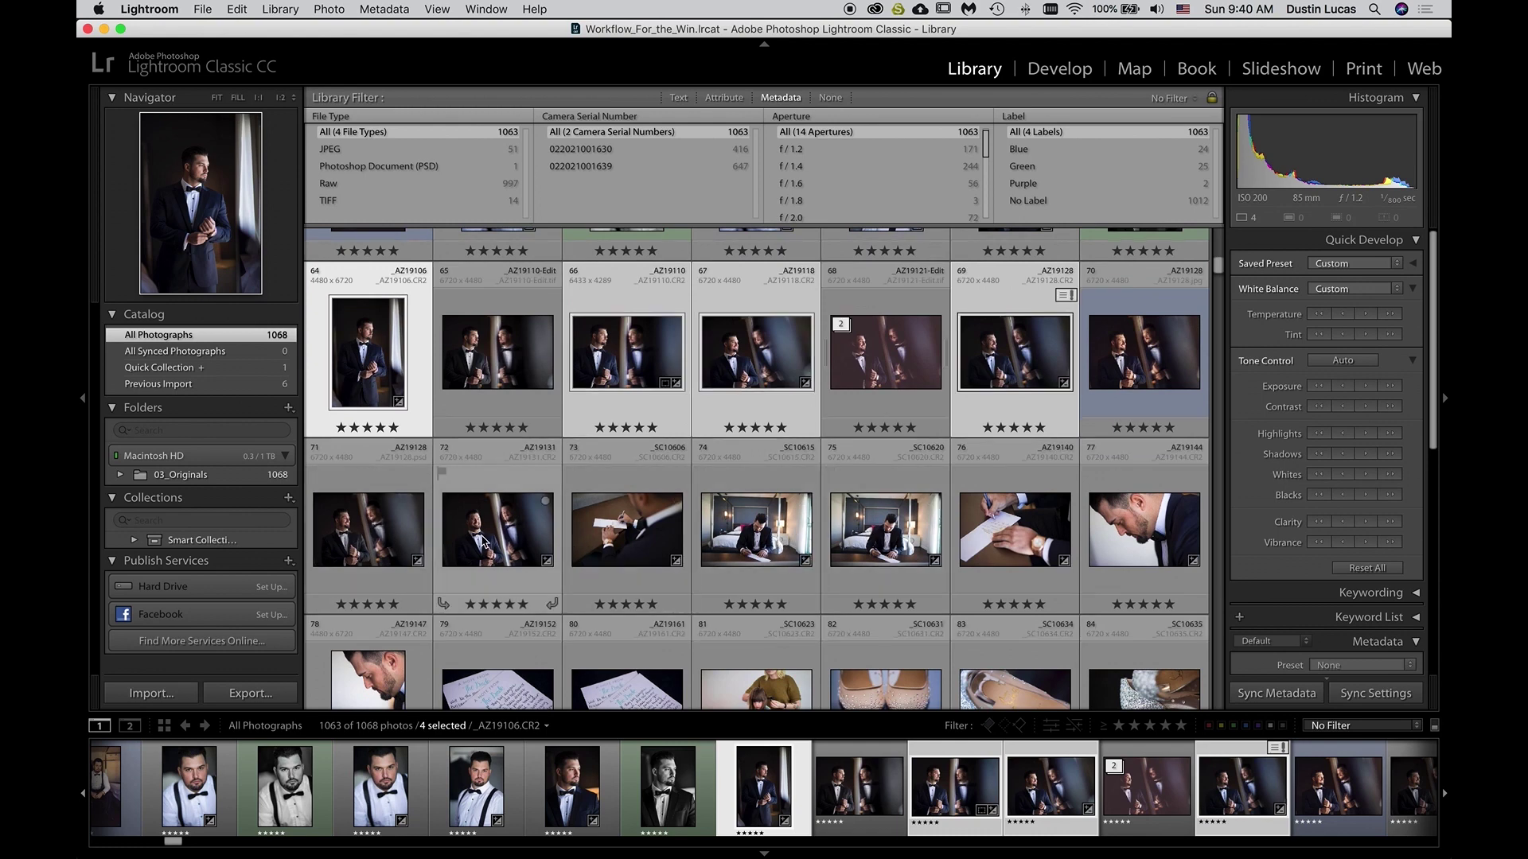
click(484, 538)
shift+click(764, 549)
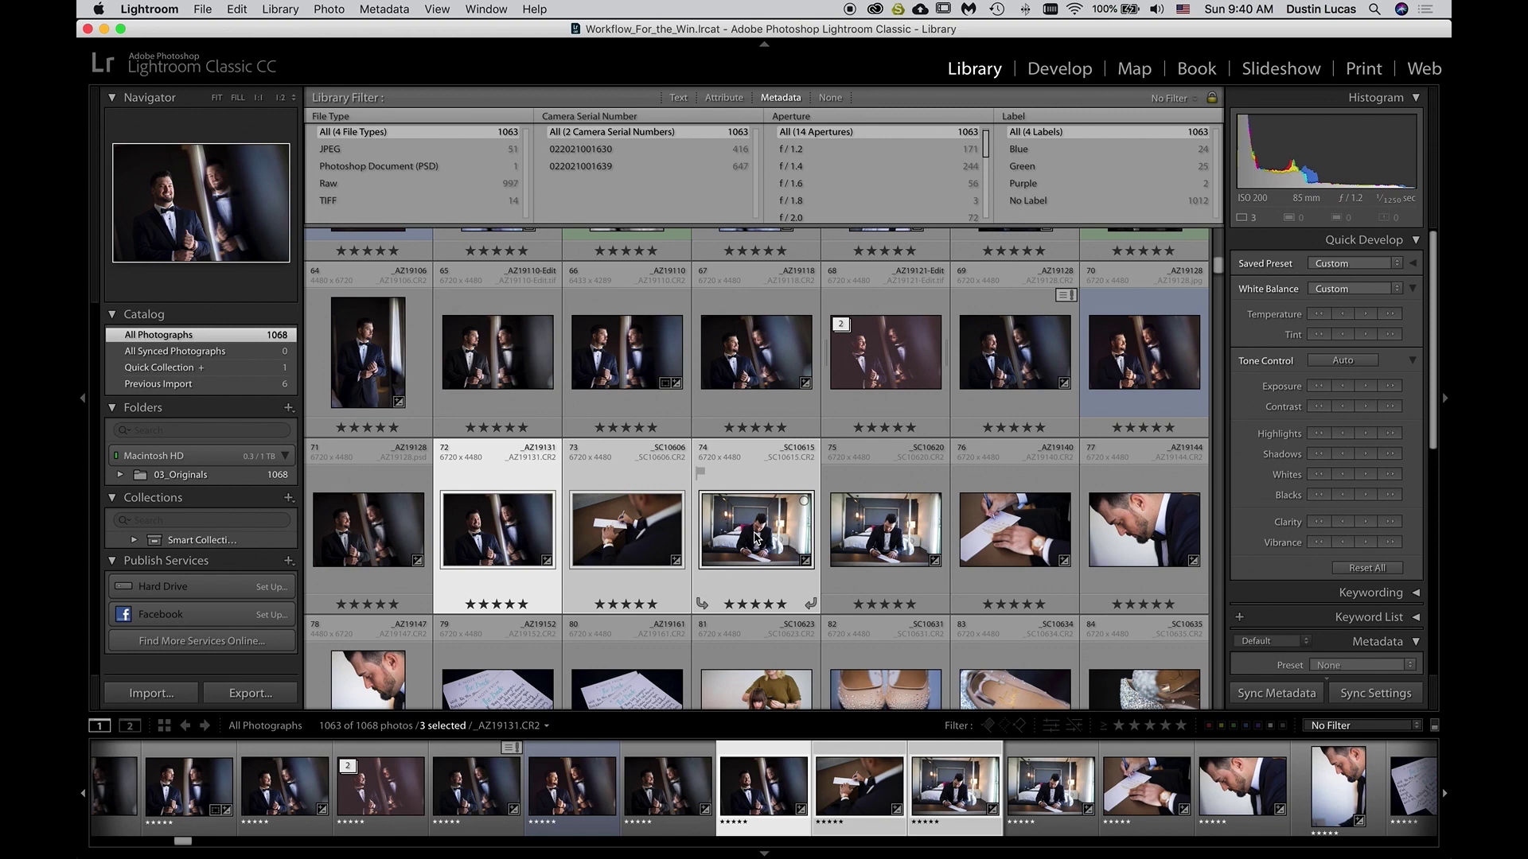
right_click(756, 540)
mouse_move(857, 765)
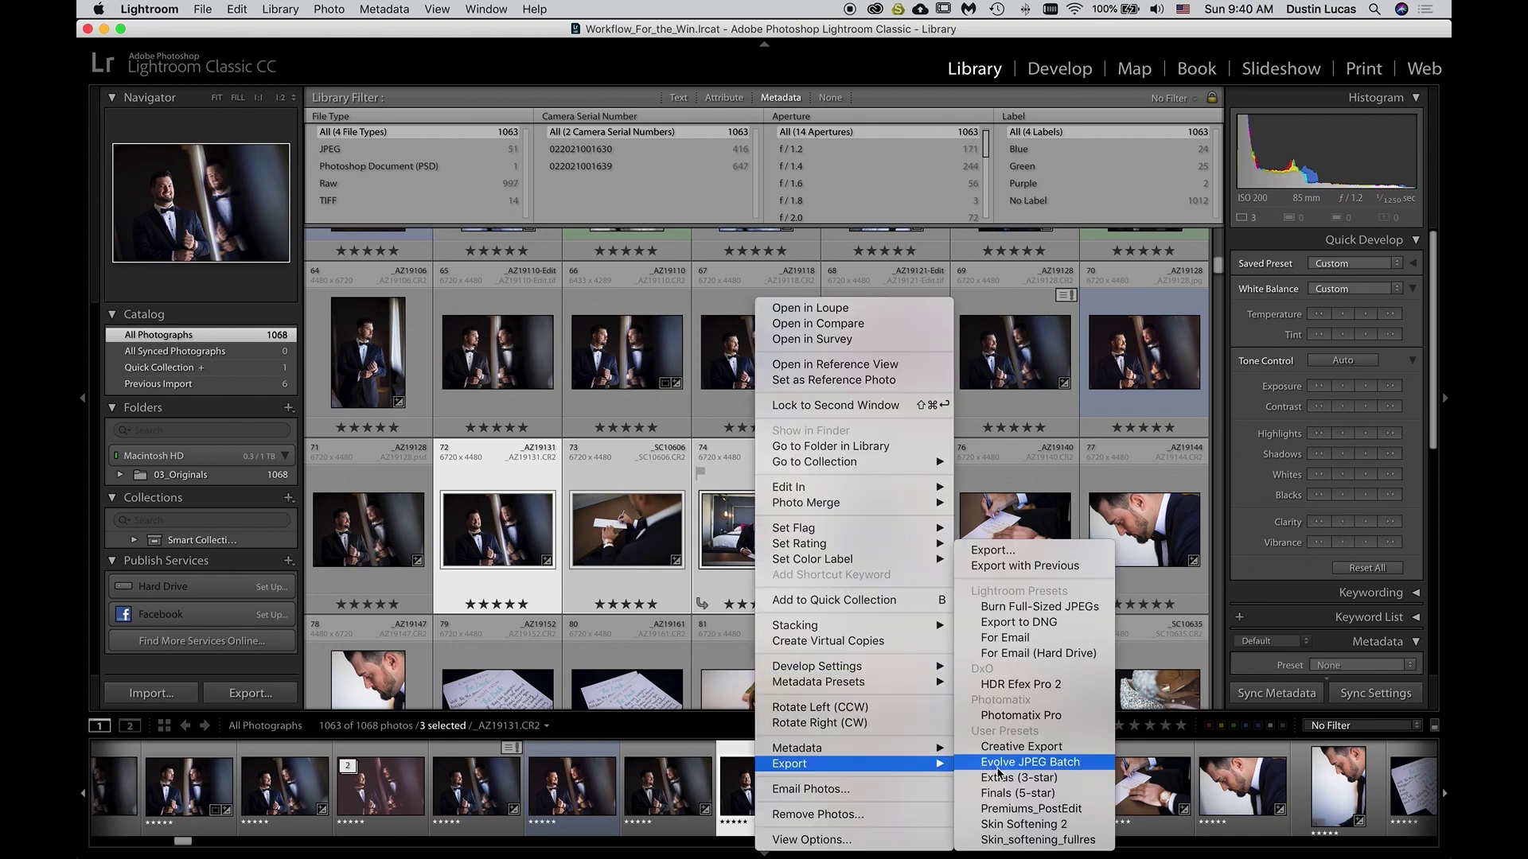
click(1038, 825)
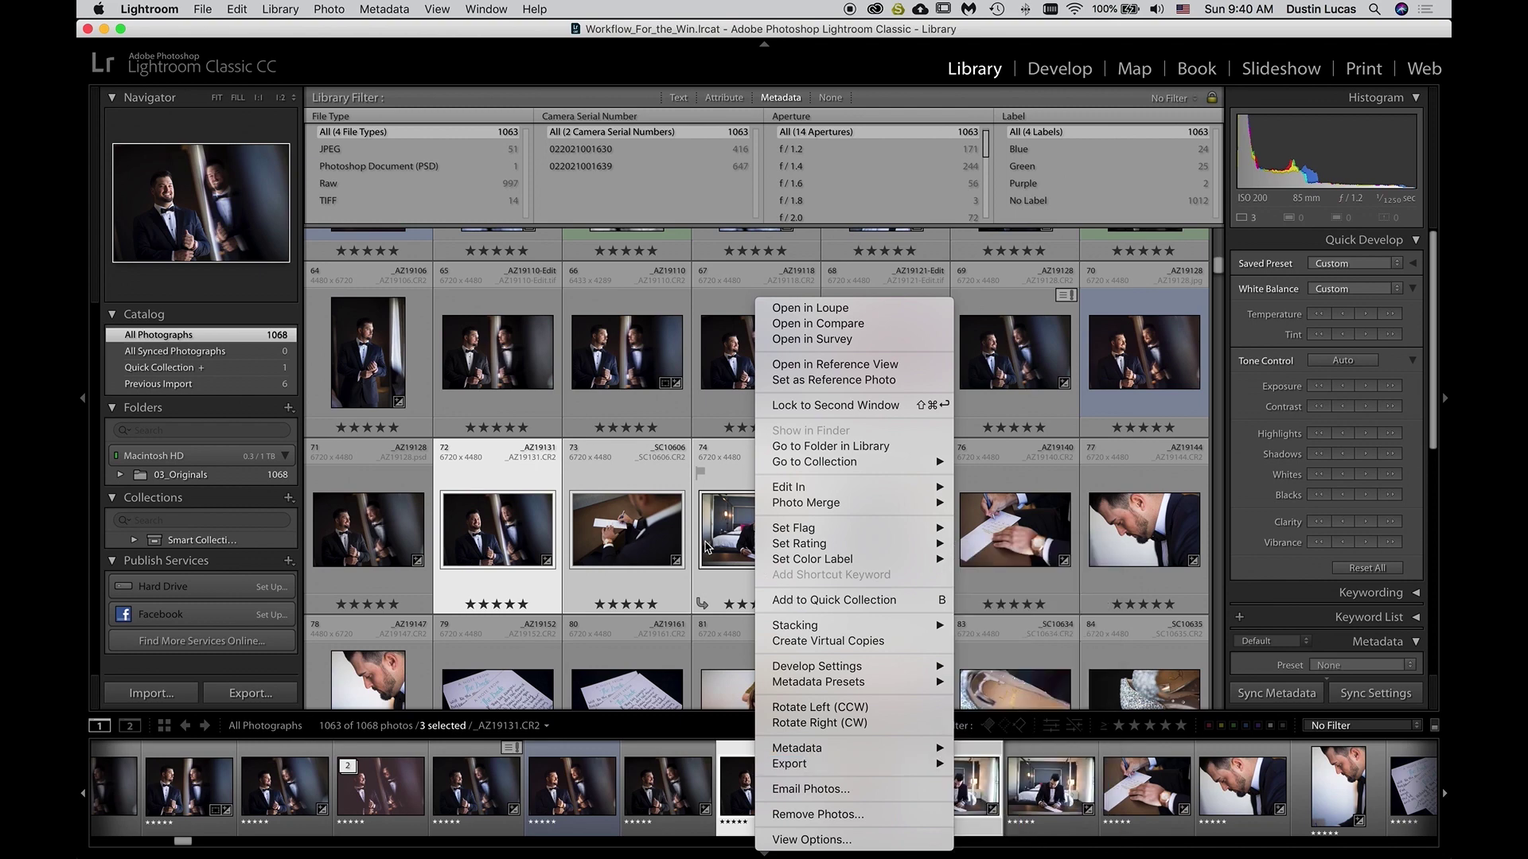
Switch to Photoshop and create a Save and Close droplet of MISC's Portraiture Lite action, overwriting Portraiture Lite 2.app
key(super+Tab)
key(super+Tab)
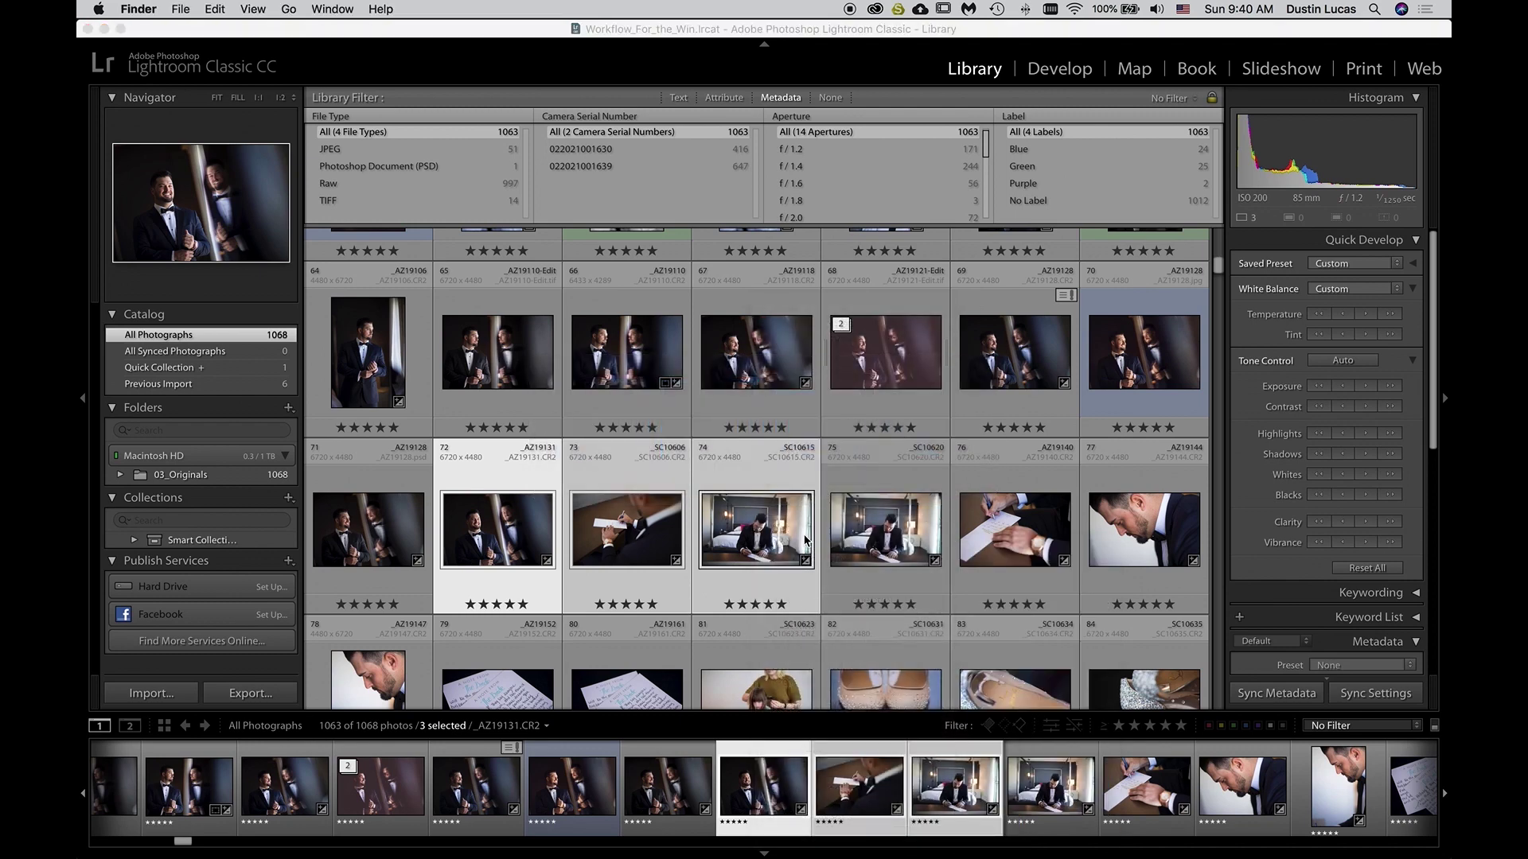
key(super+Tab)
key(super+Tab)
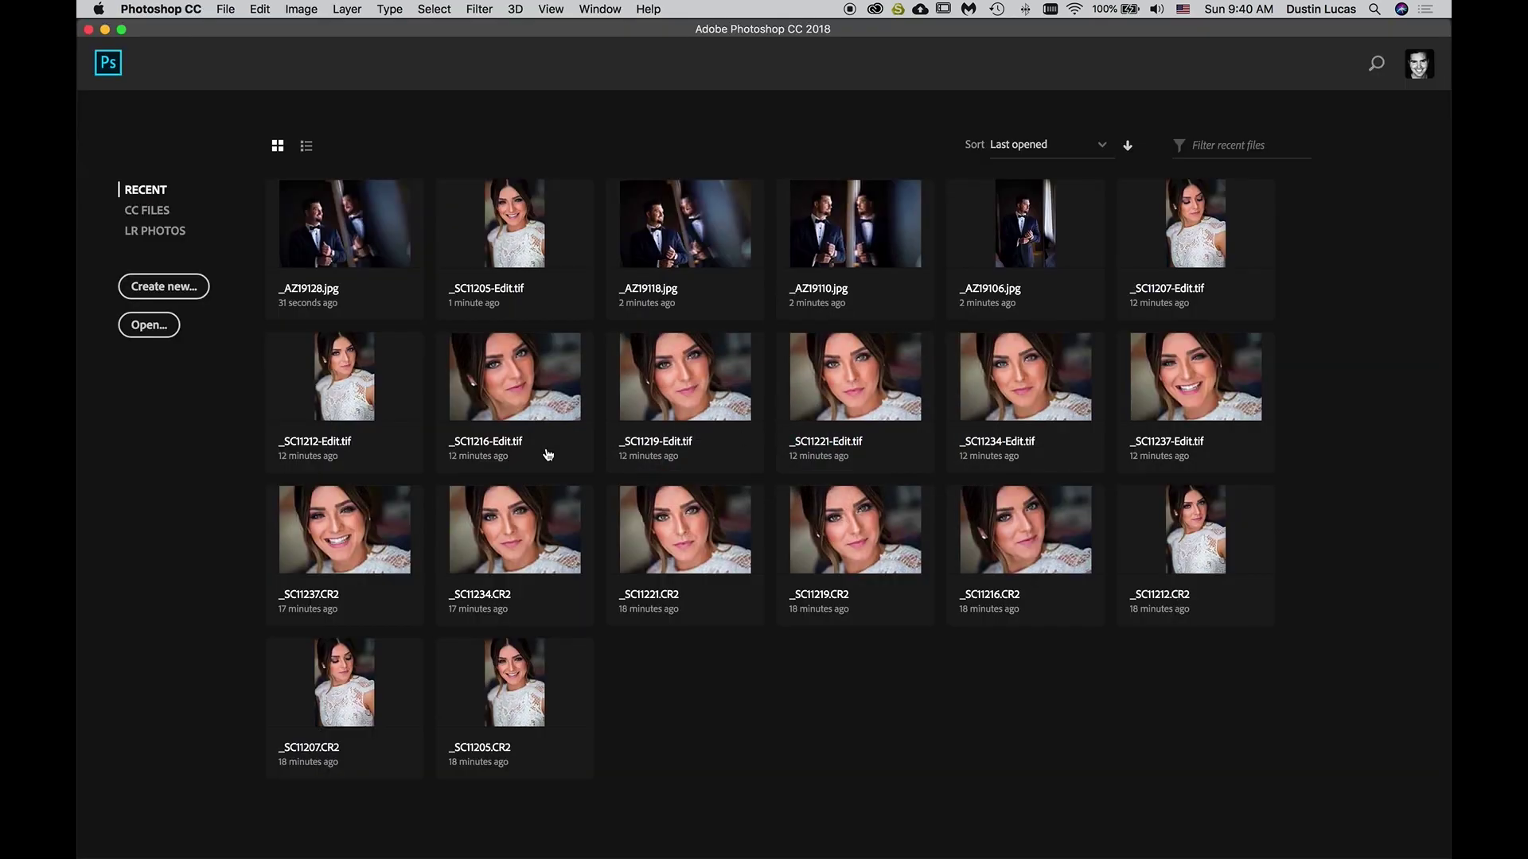
click(225, 8)
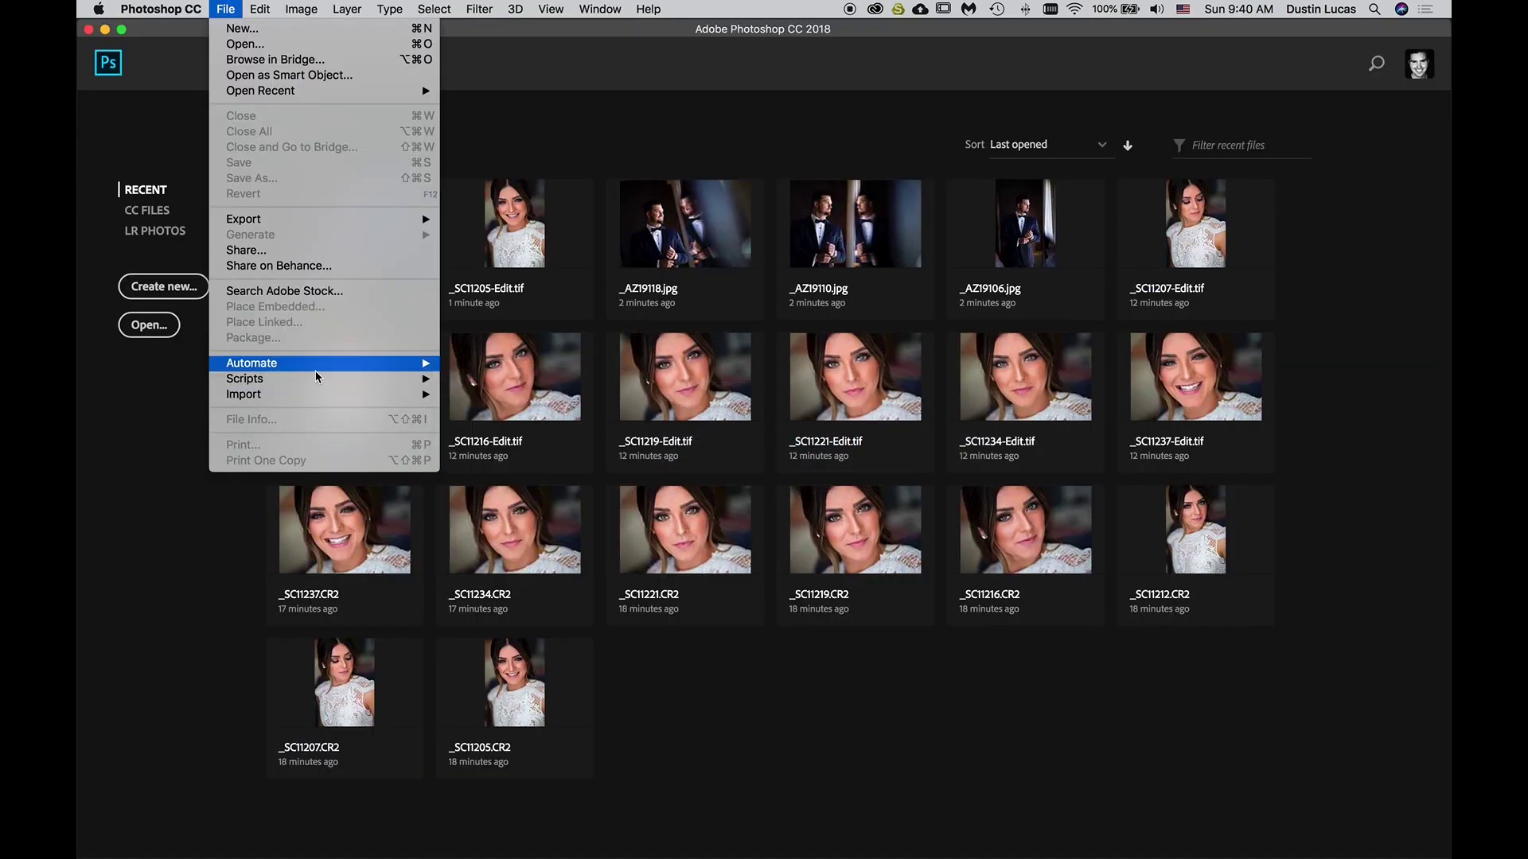
mouse_move(317, 366)
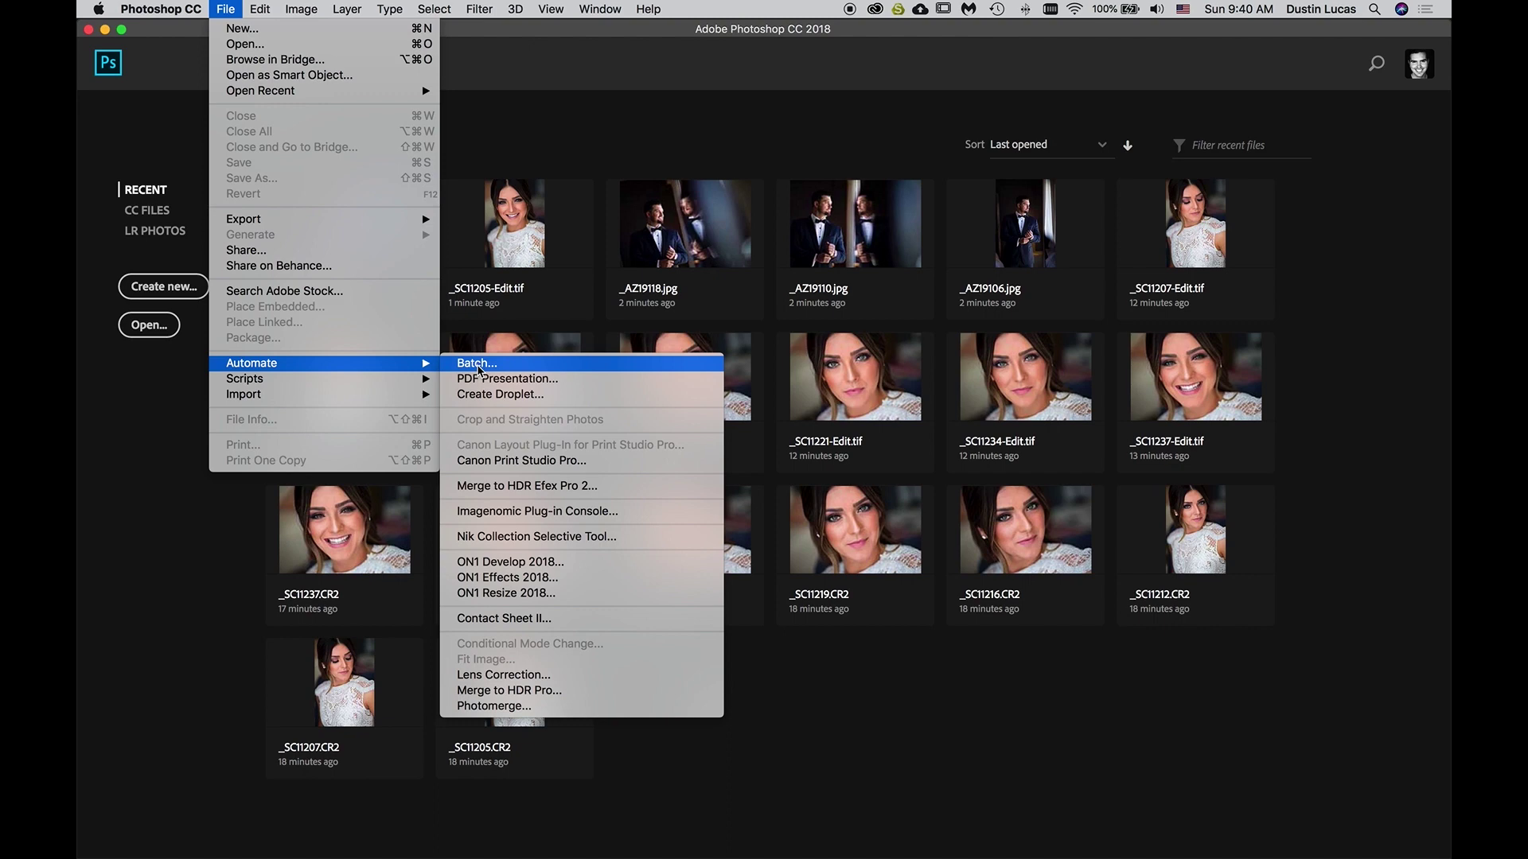
click(497, 394)
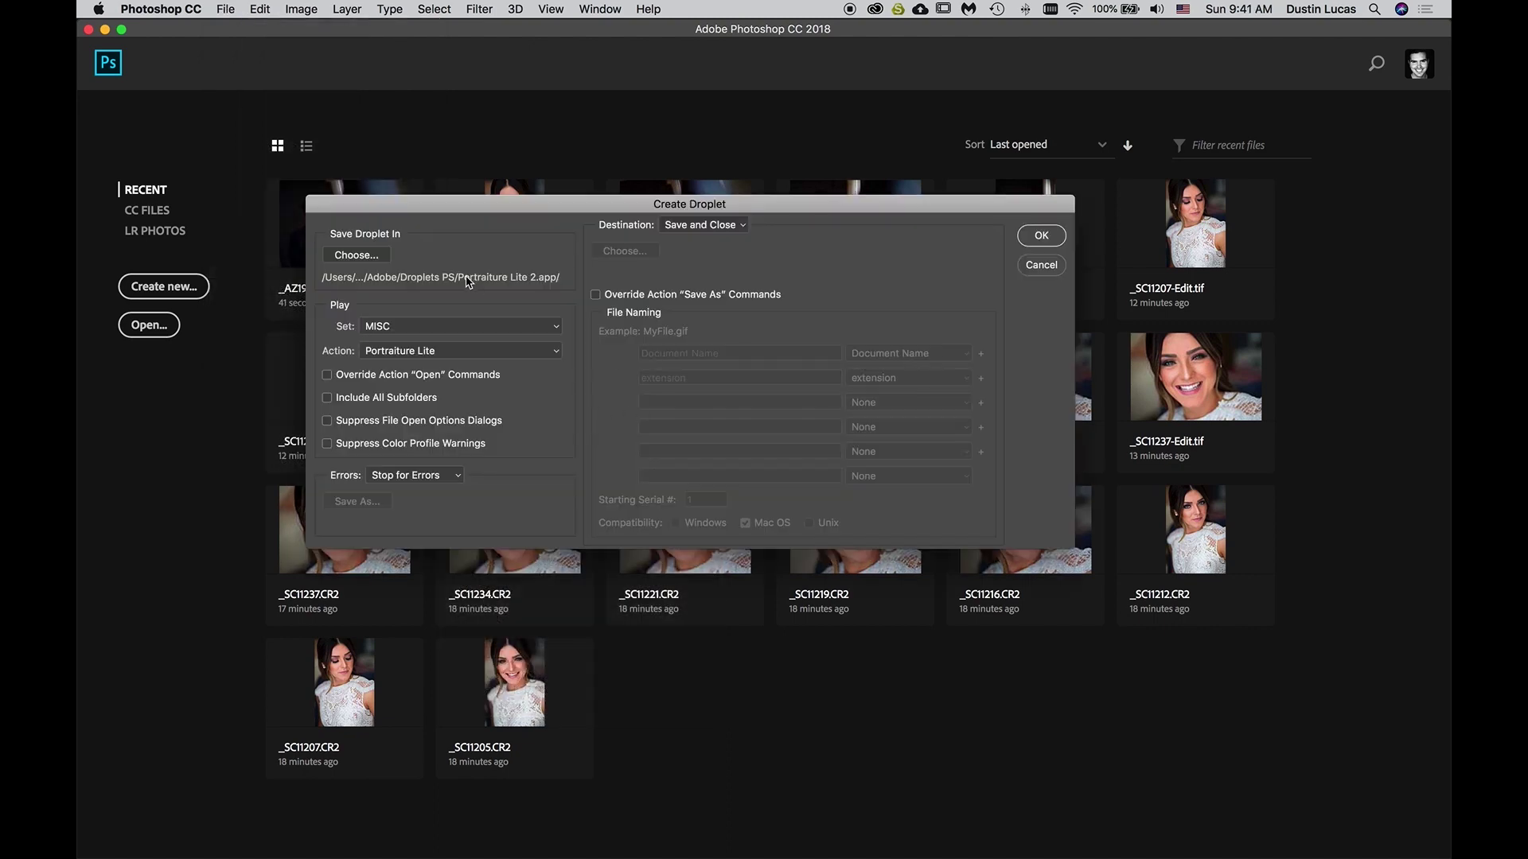
click(434, 355)
click(434, 356)
click(1047, 241)
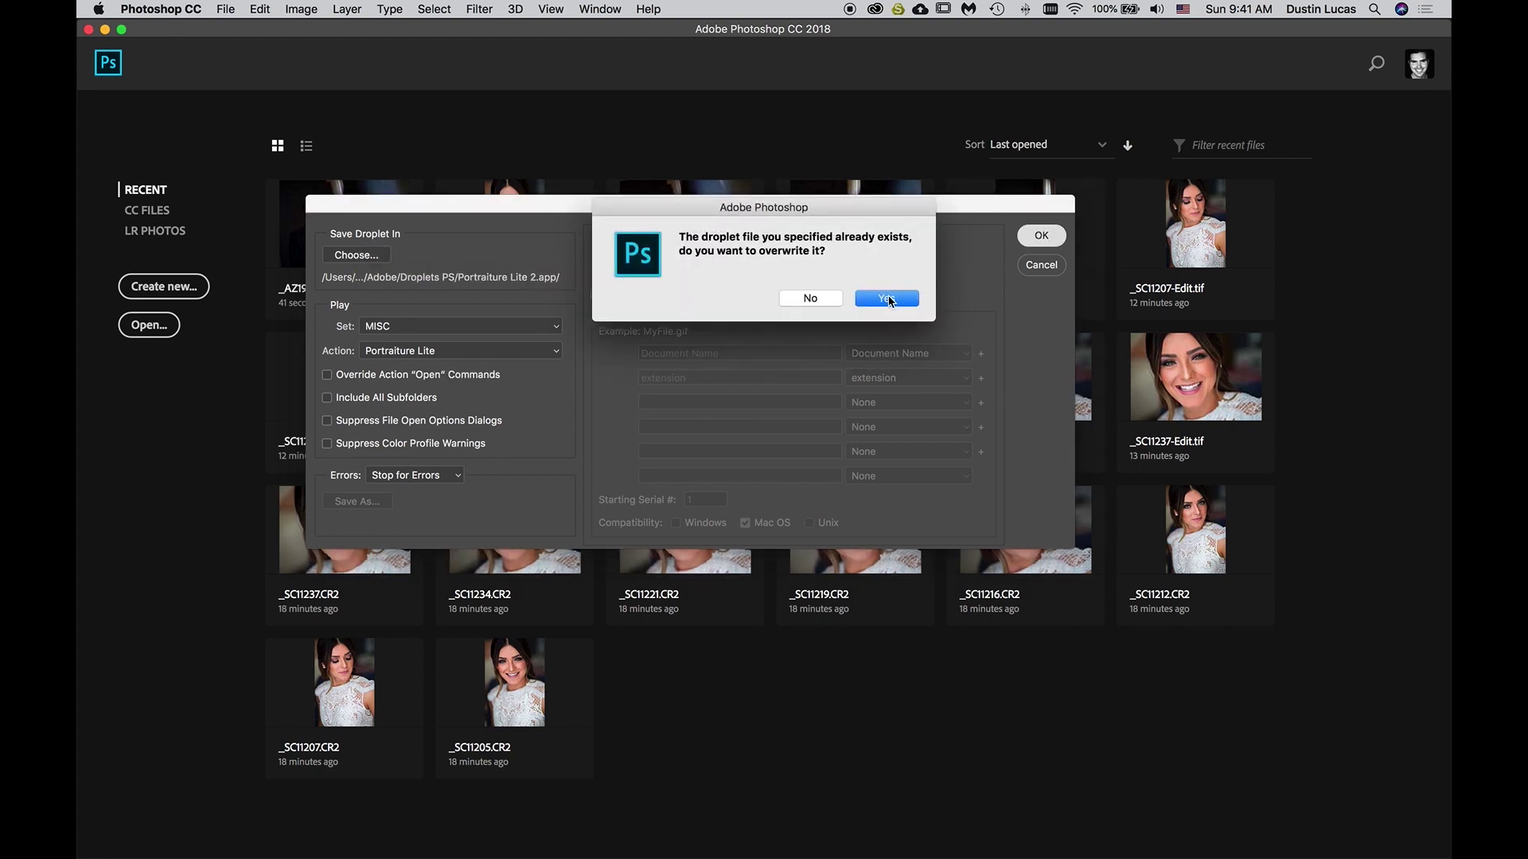
click(888, 299)
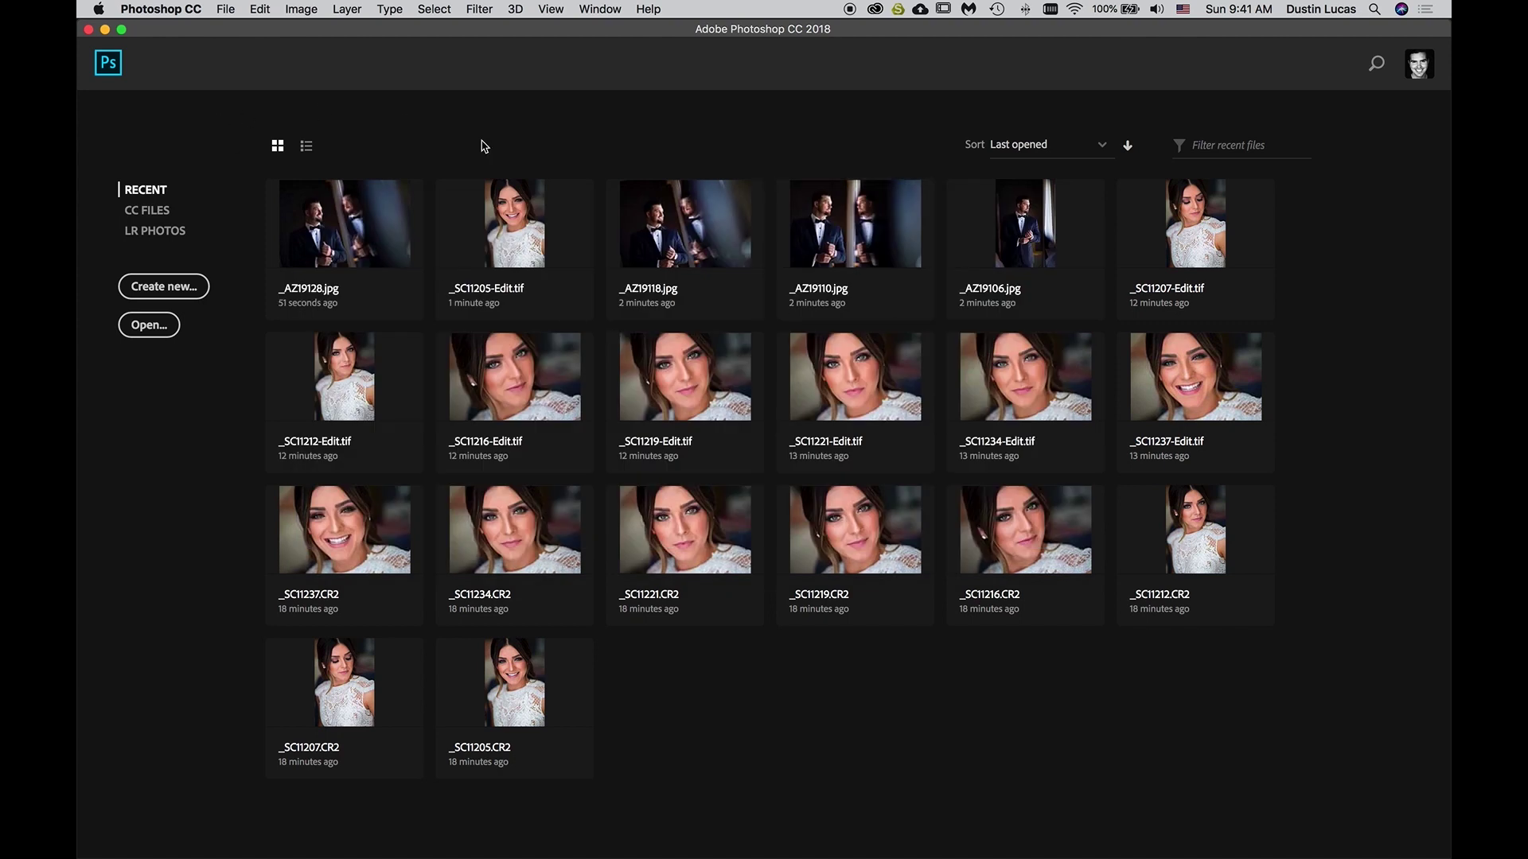
Switch to Lightroom and export the three selected photos with the Skin Softening 2 preset
key(super+Tab)
key(super+Tab)
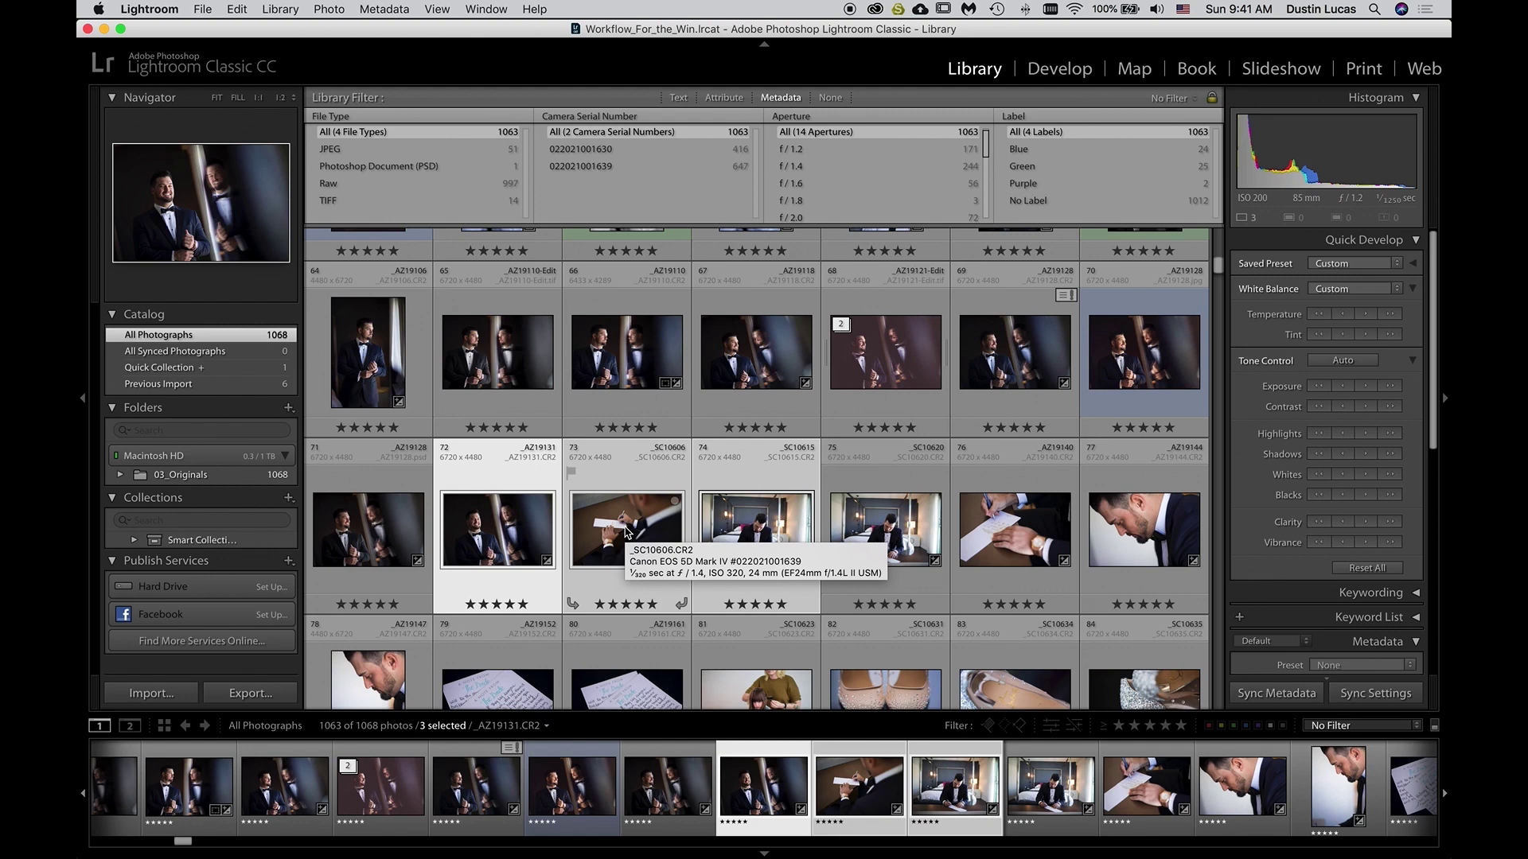
right_click(627, 533)
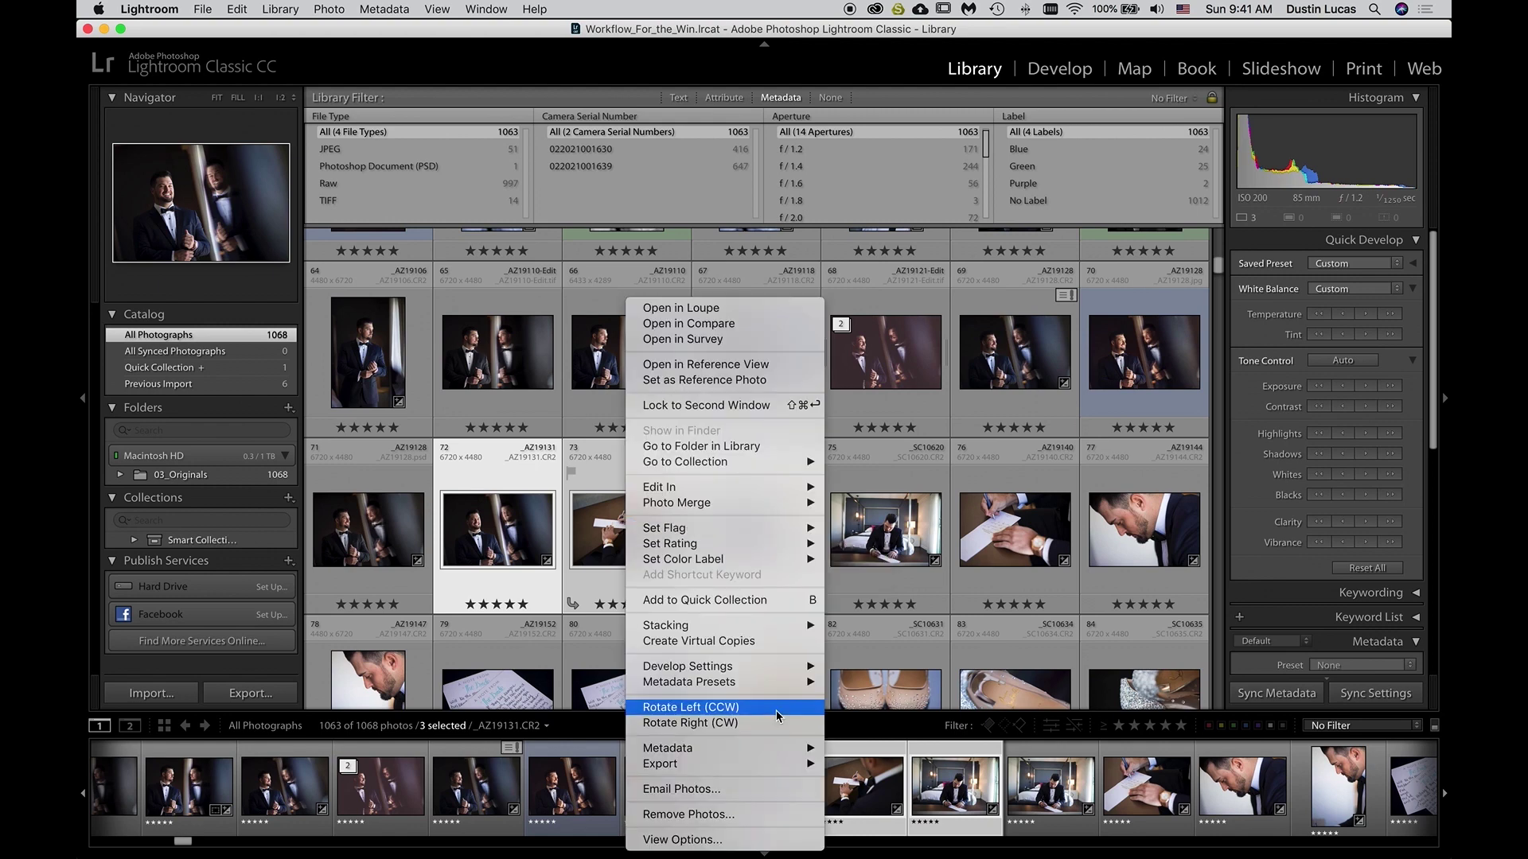
mouse_move(765, 766)
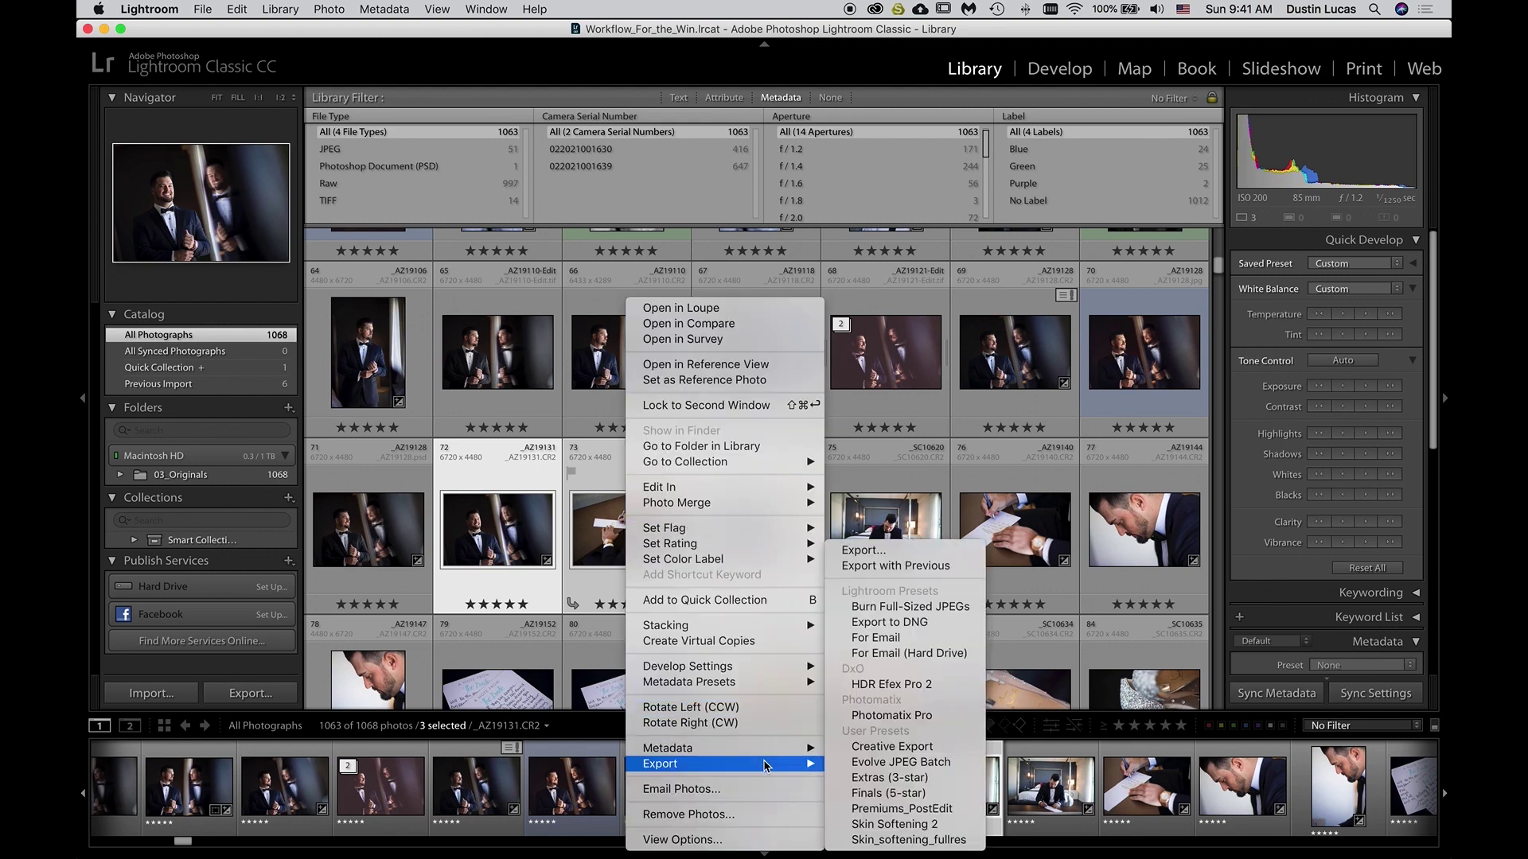
click(904, 828)
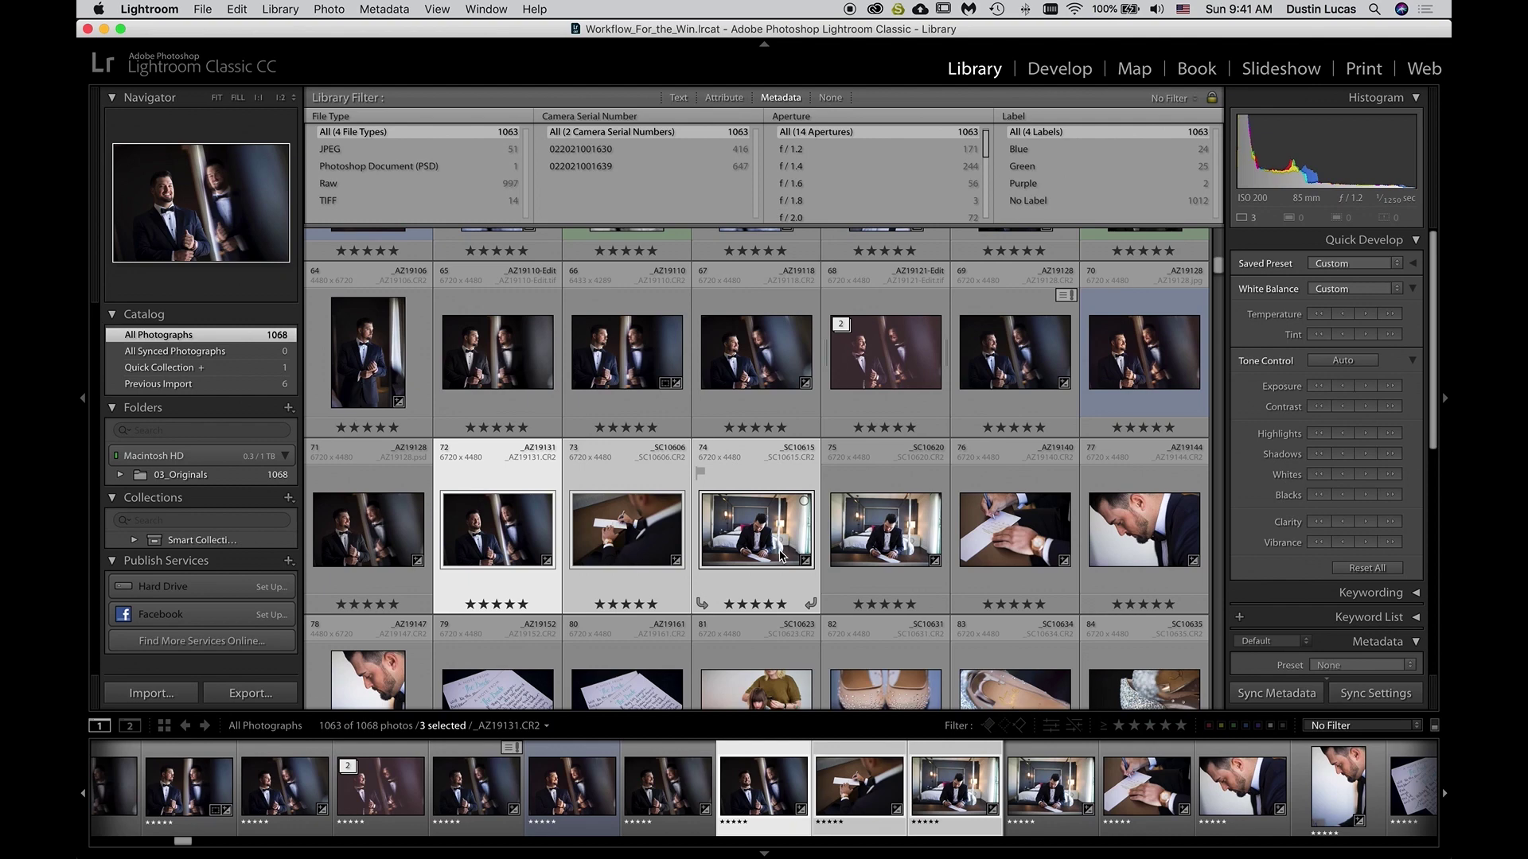
Switch to Finder and open the 01_Skin_Softening folder inside BATCHING on the Desktop in a new window
mouse_move(869, 856)
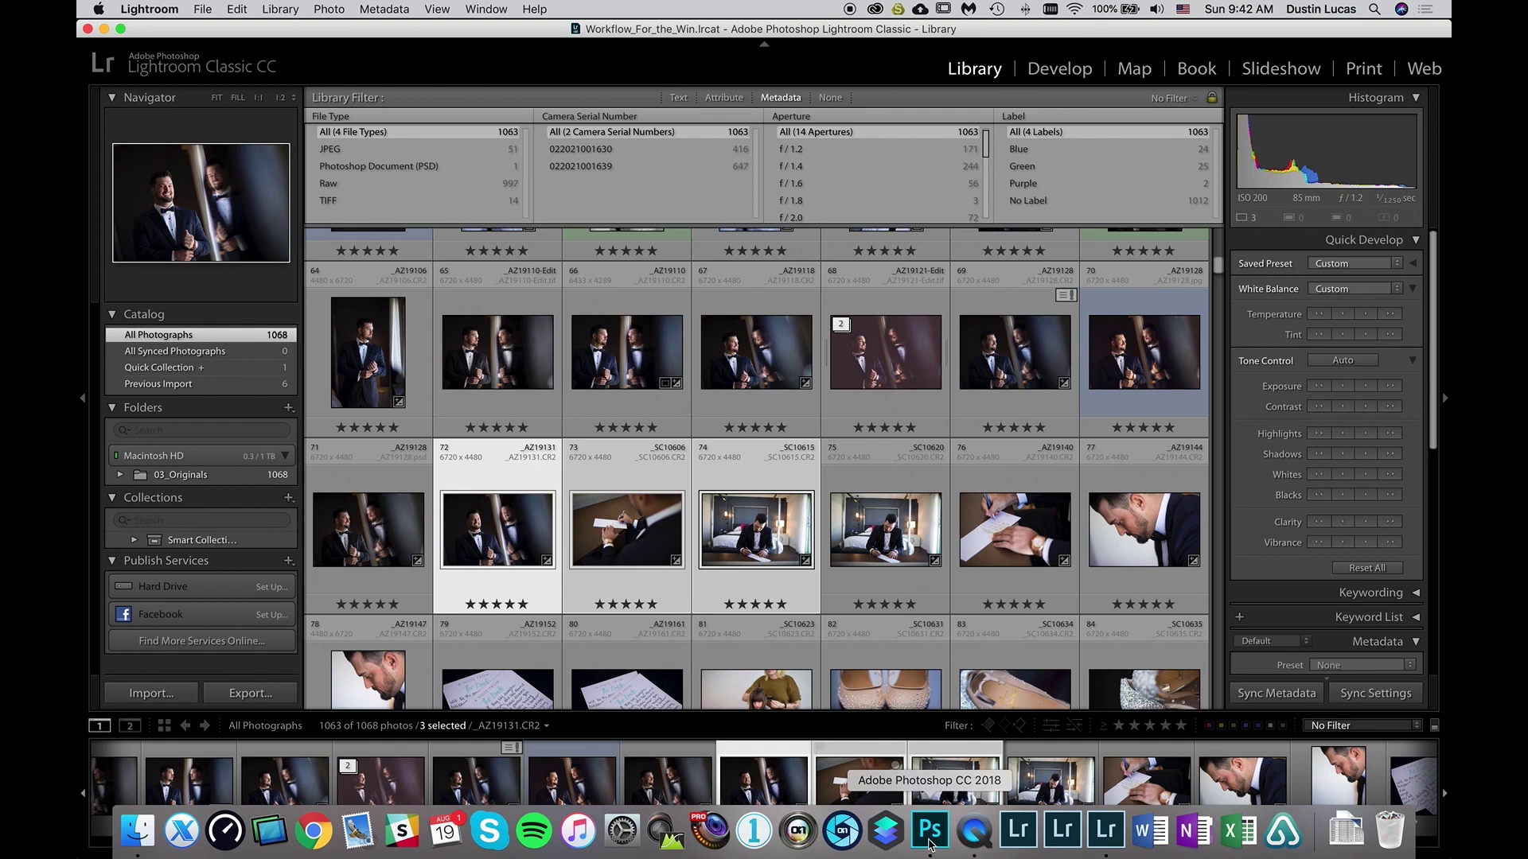
key(super+Tab)
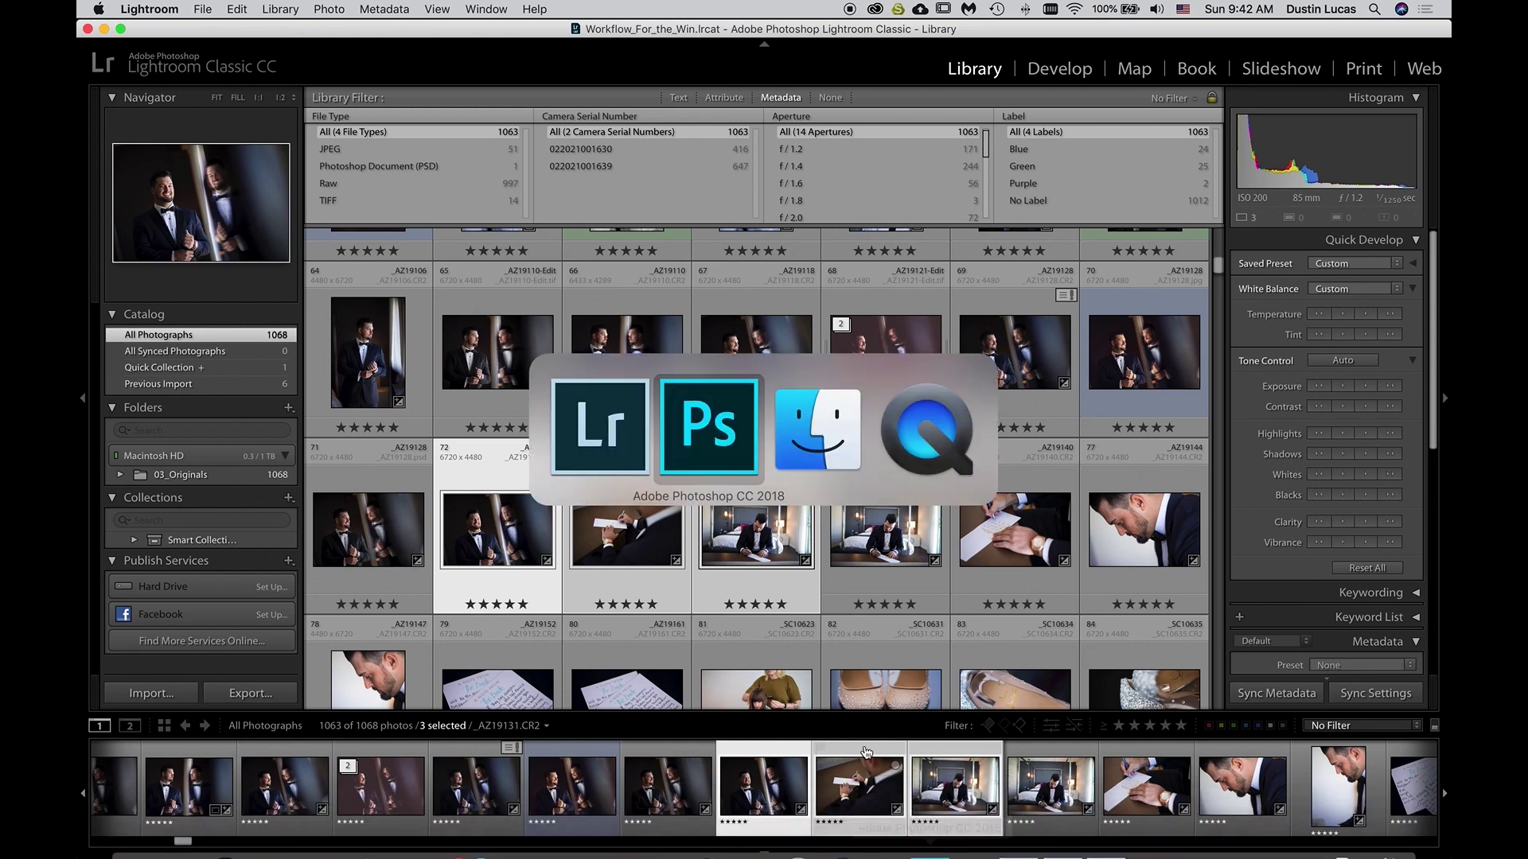
key(super+Tab)
key(super+n)
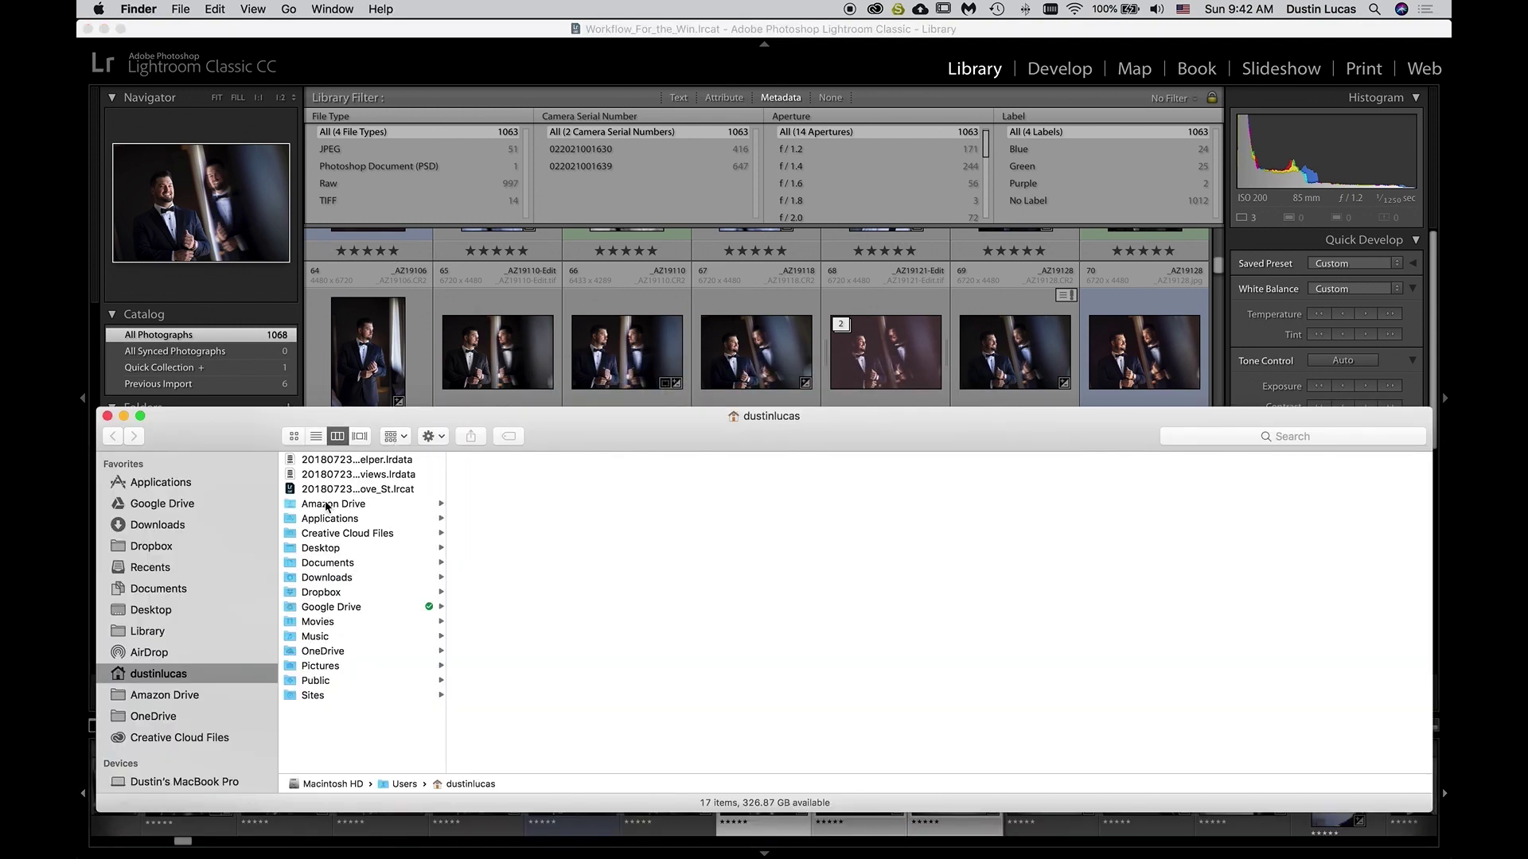
click(159, 610)
click(363, 461)
click(502, 461)
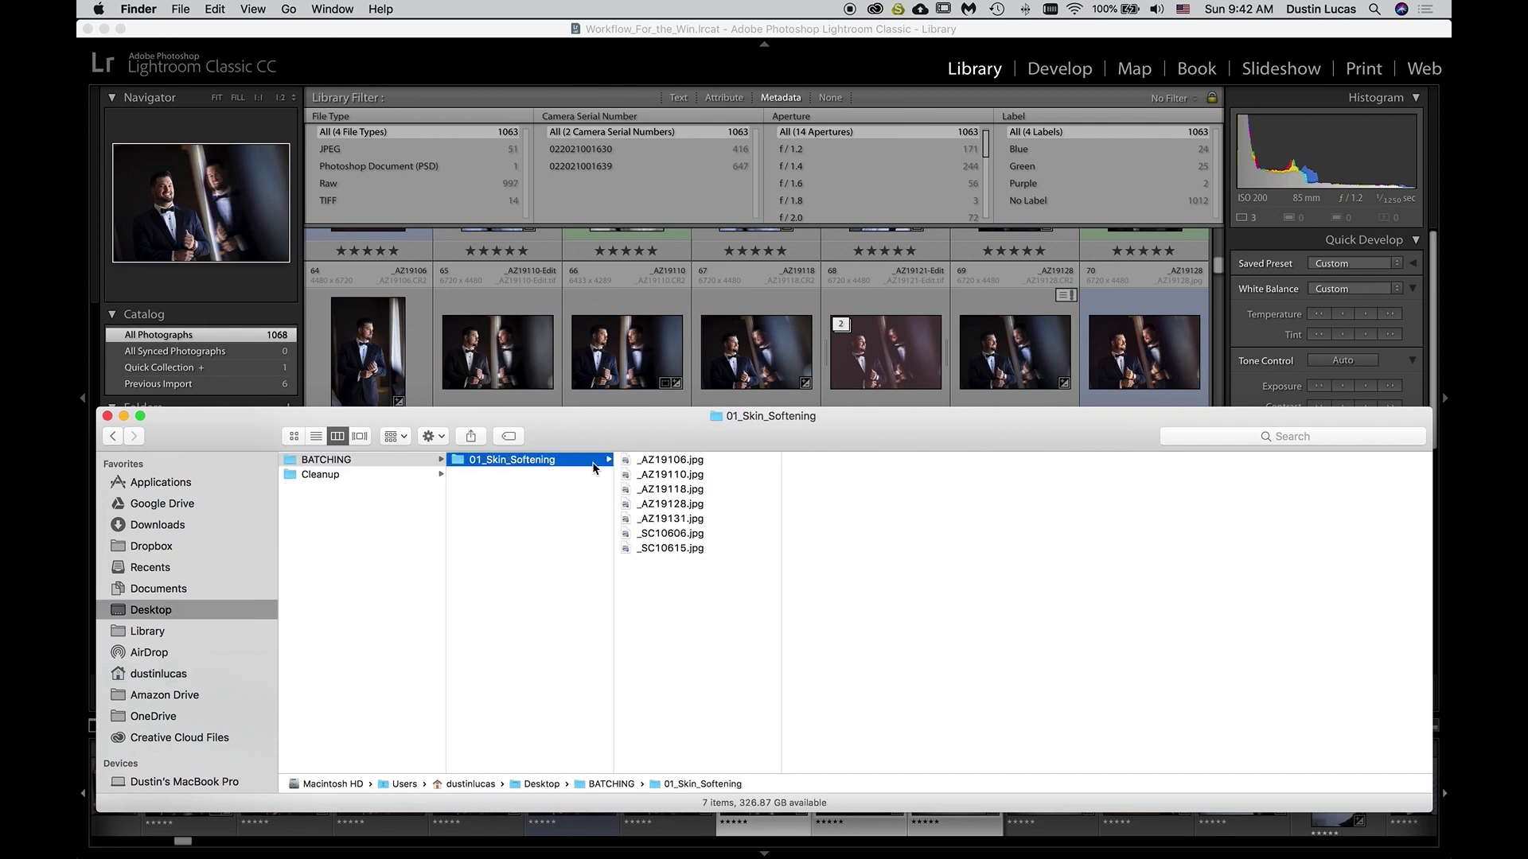
Preview the exported JPEGs in the 01_Skin_Softening folder, starting from _SC10615.jpg, and examine their previews and modification times
click(685, 548)
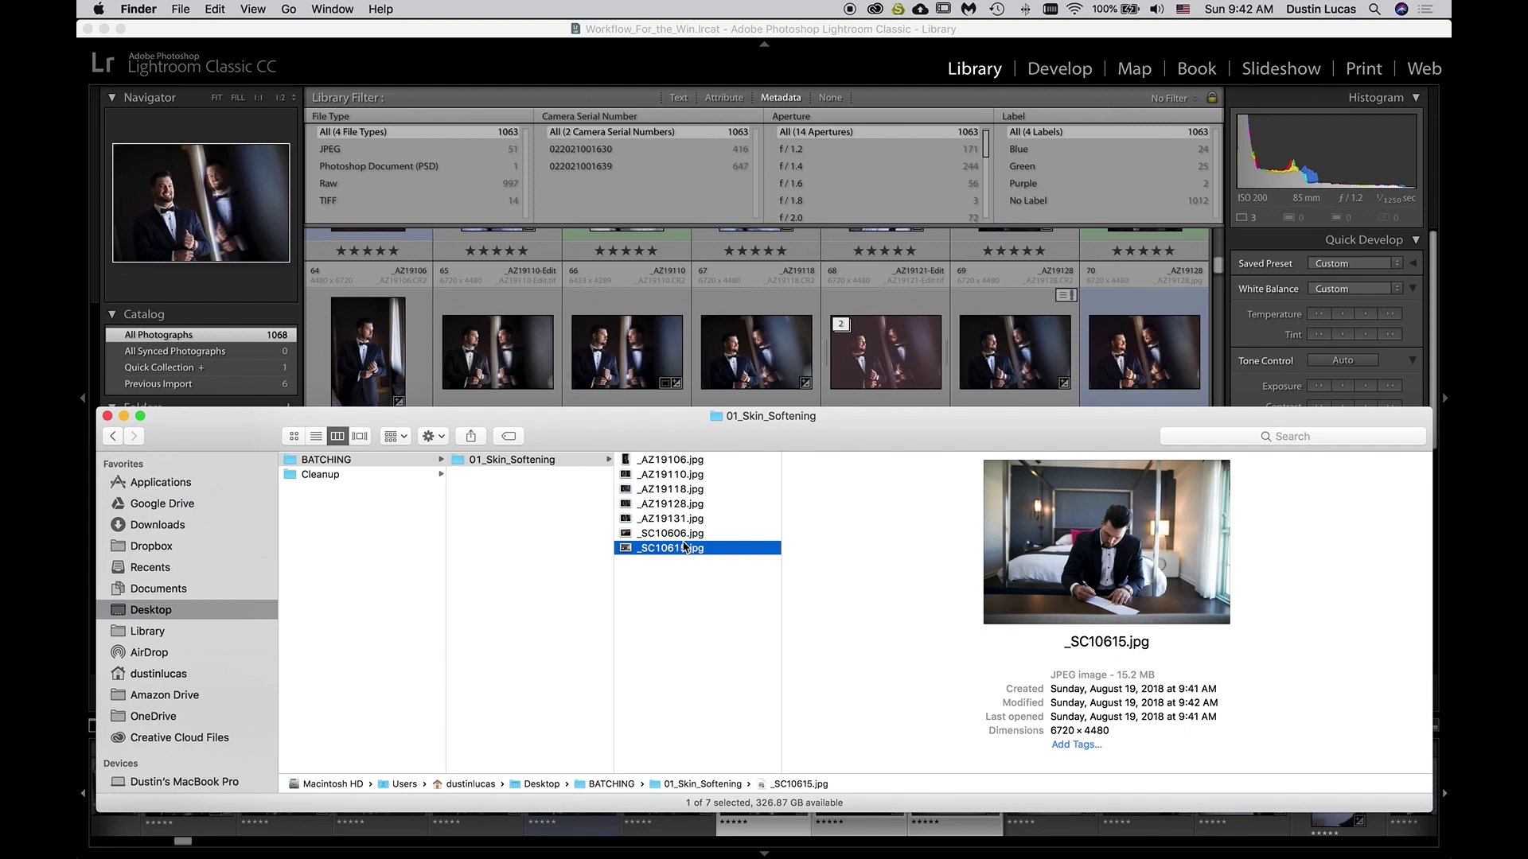
key(Up)
key(Up)
key(Down)
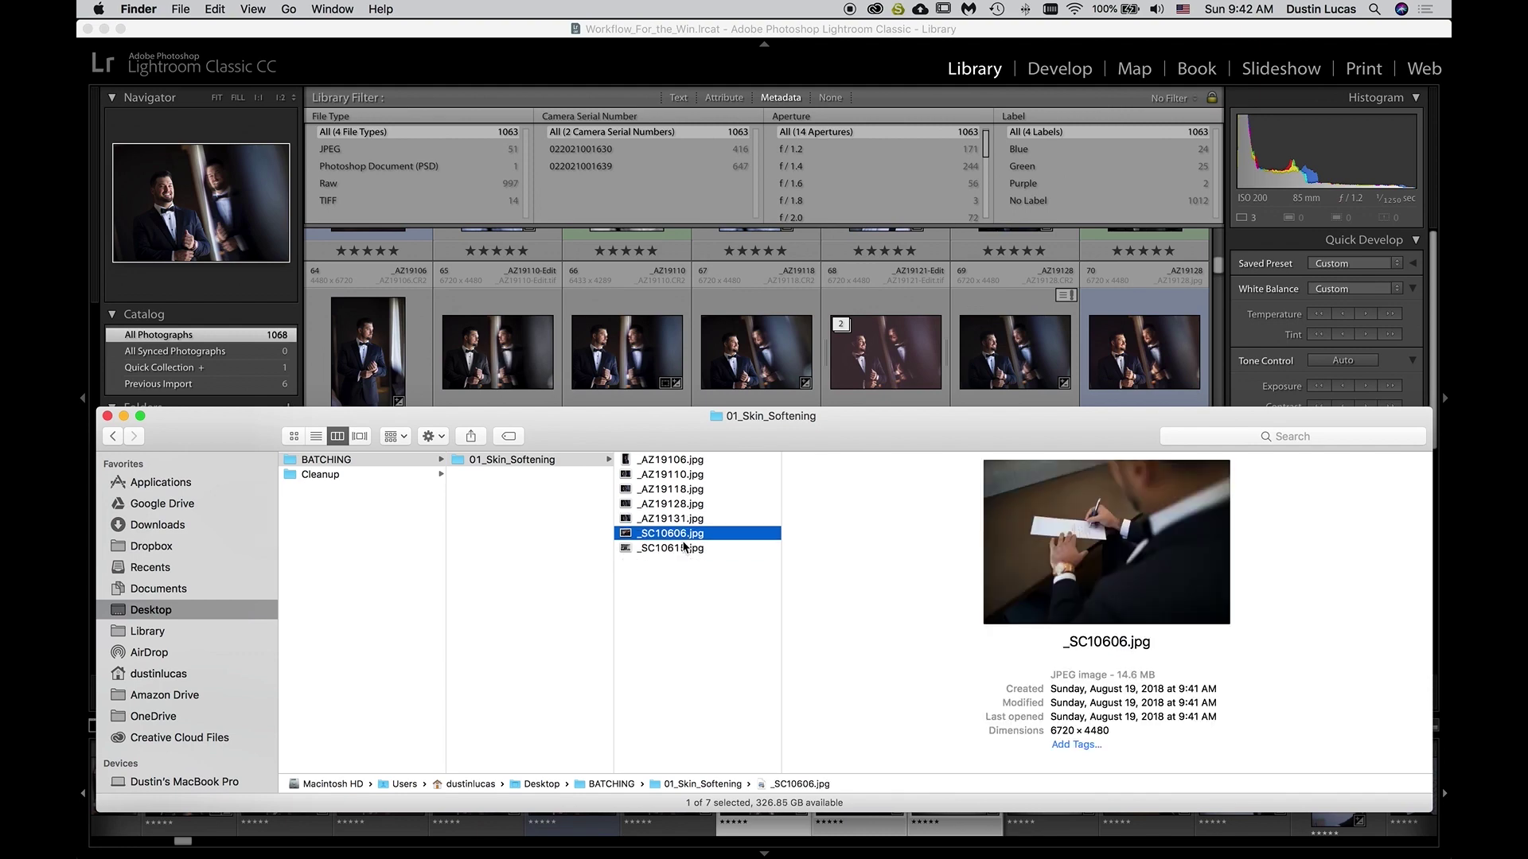
key(Down)
key(Up)
key(Up)
key(Up)
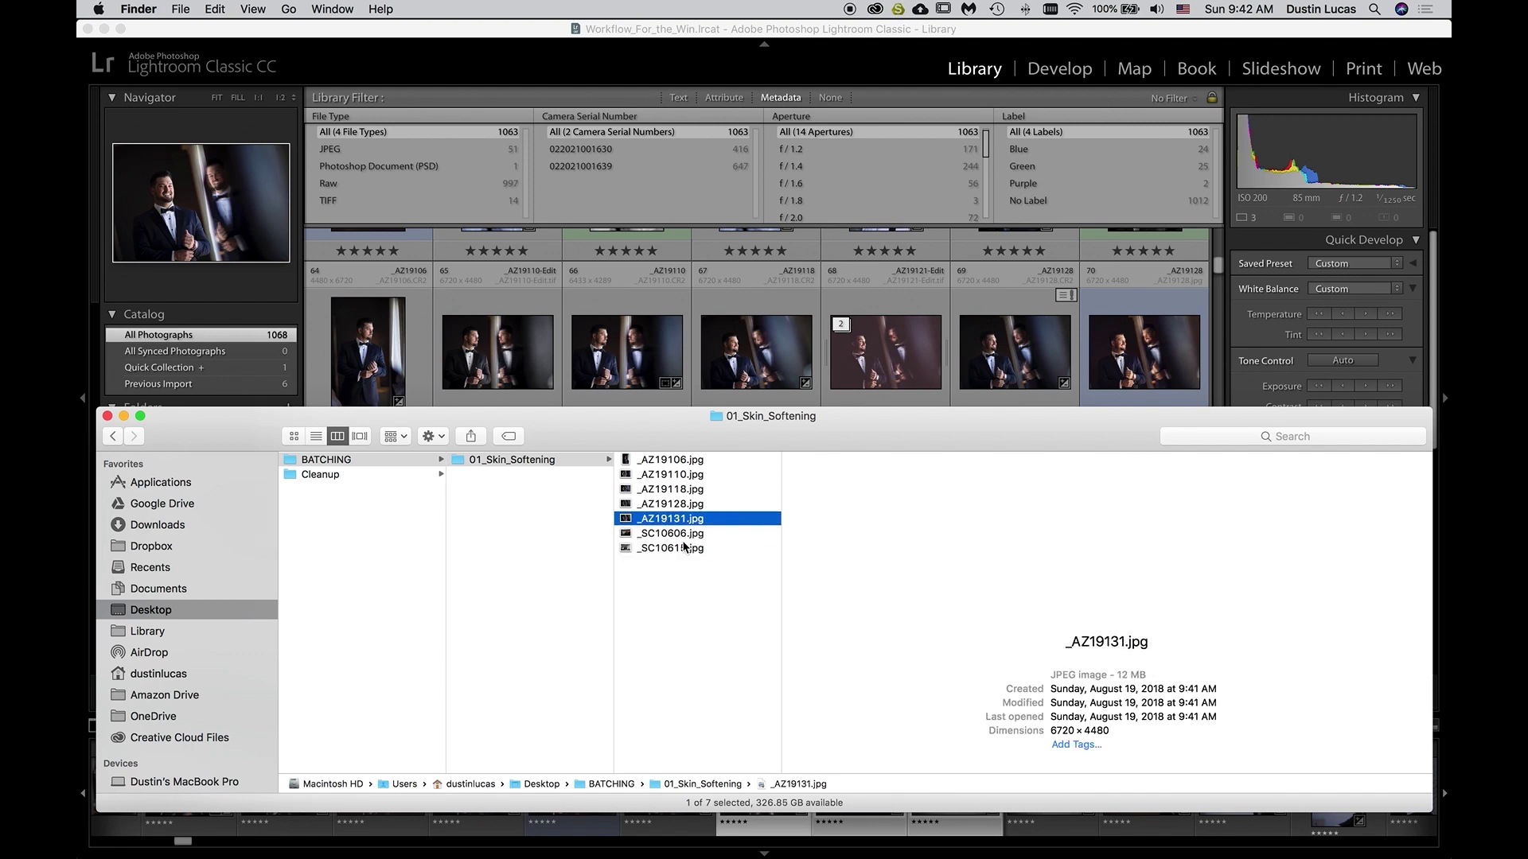
key(Down)
key(Up)
key(Up)
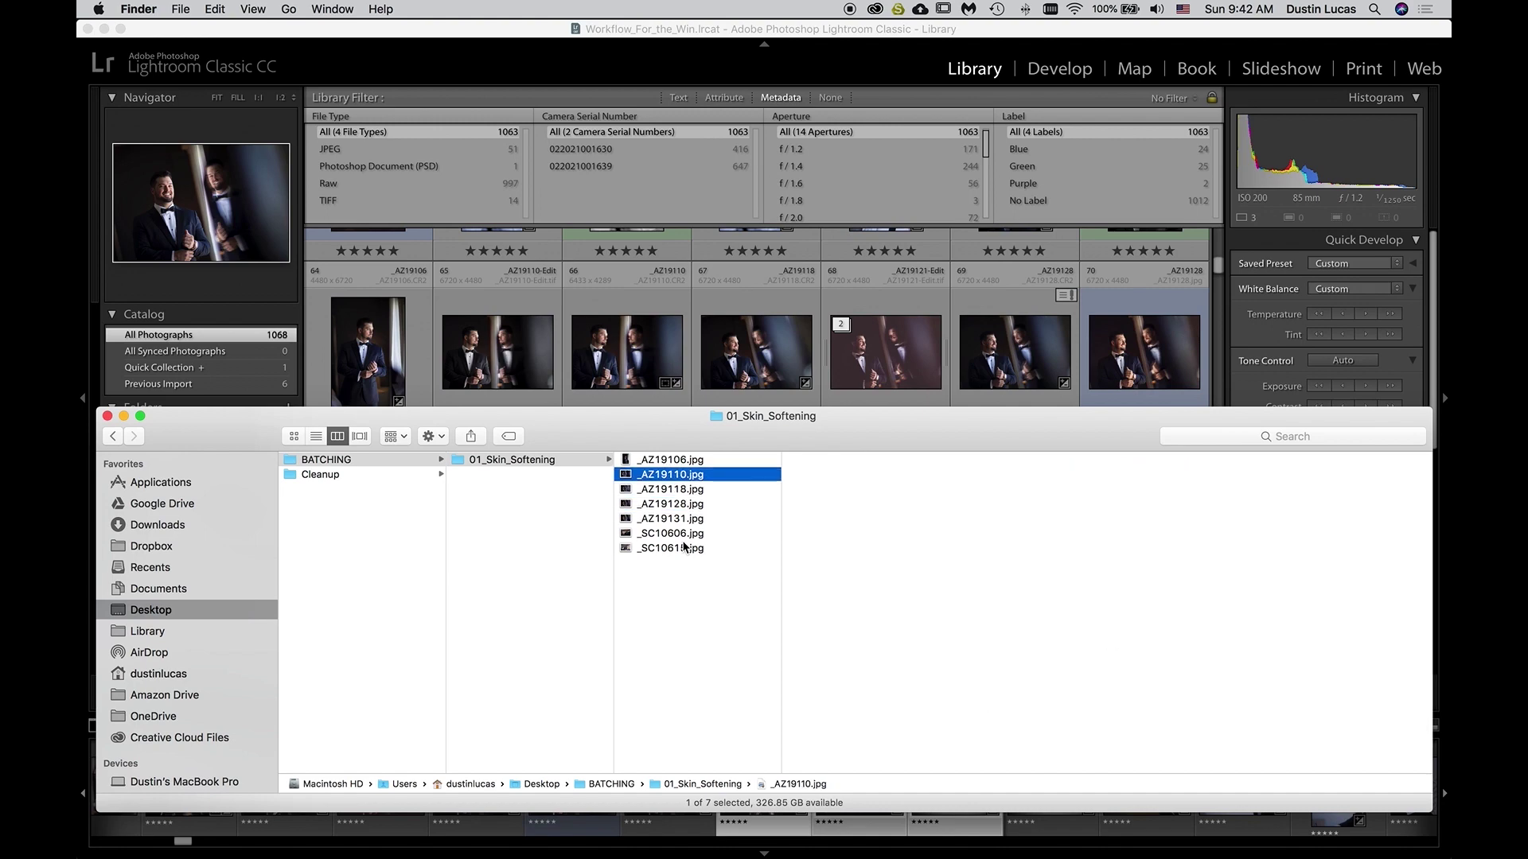
Return to Lightroom and switch to Photoshop to check its recent files for the processed JPEGs
click(654, 29)
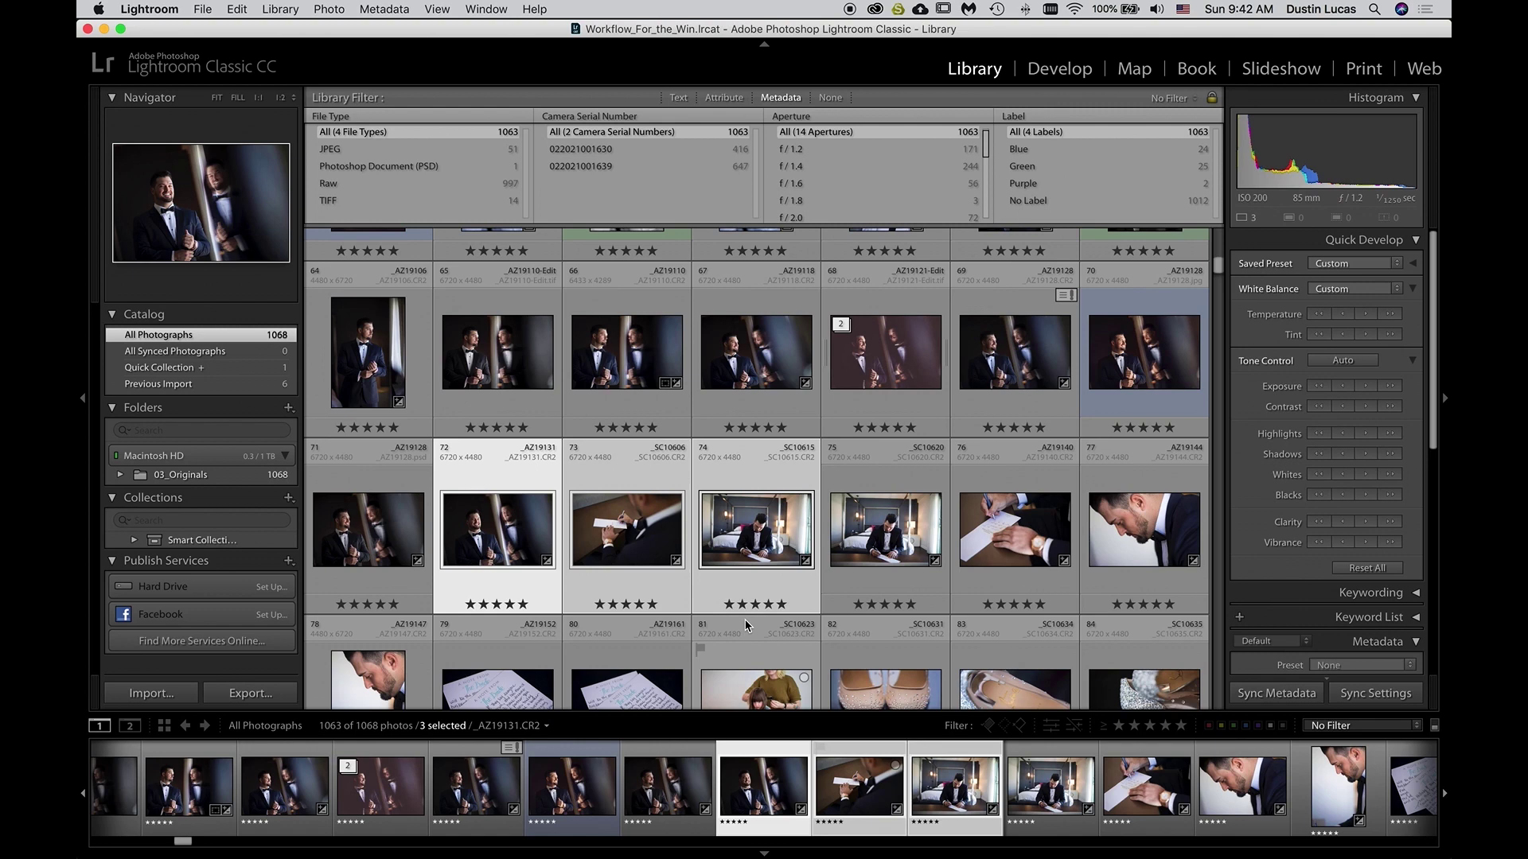
key(super+Tab)
key(super+Tab)
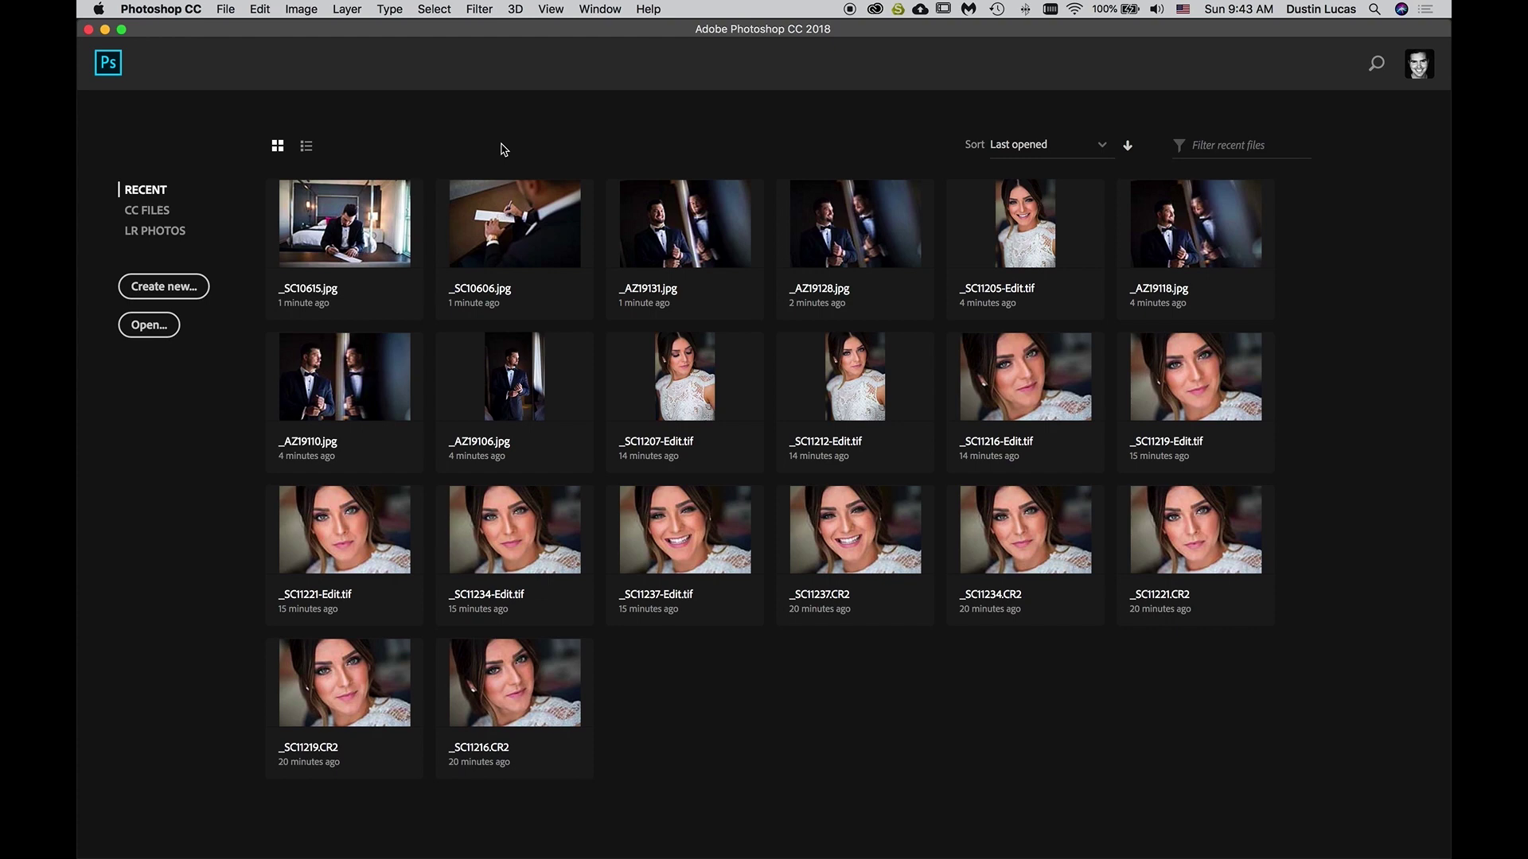
Switch back to Lightroom and review the Skin Softening 2 export settings, including the post-processing droplet, without exporting
key(super+Tab)
key(super+Tab)
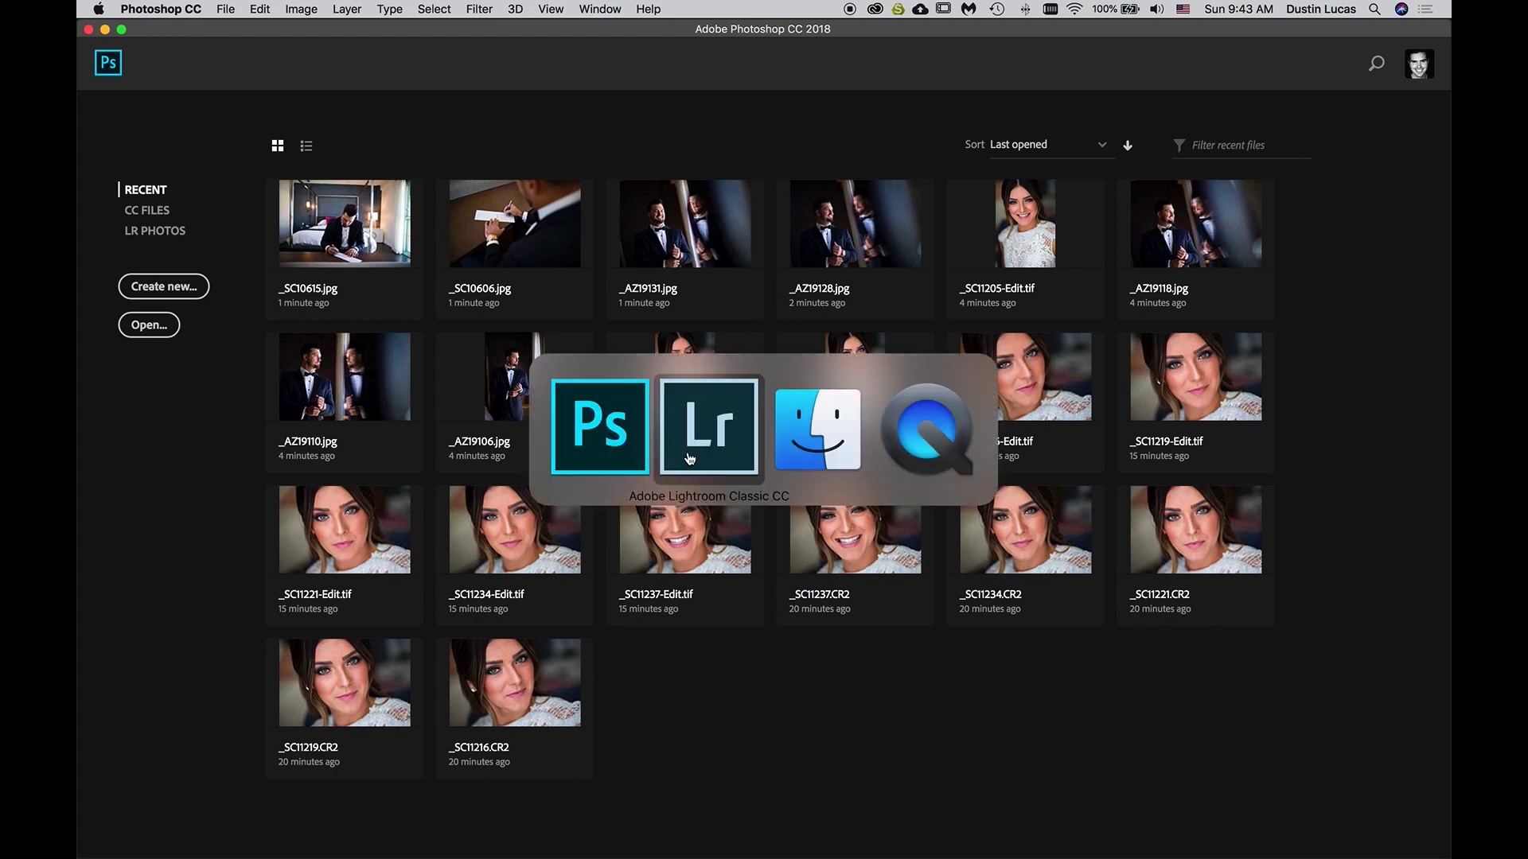
key(super+shift+e)
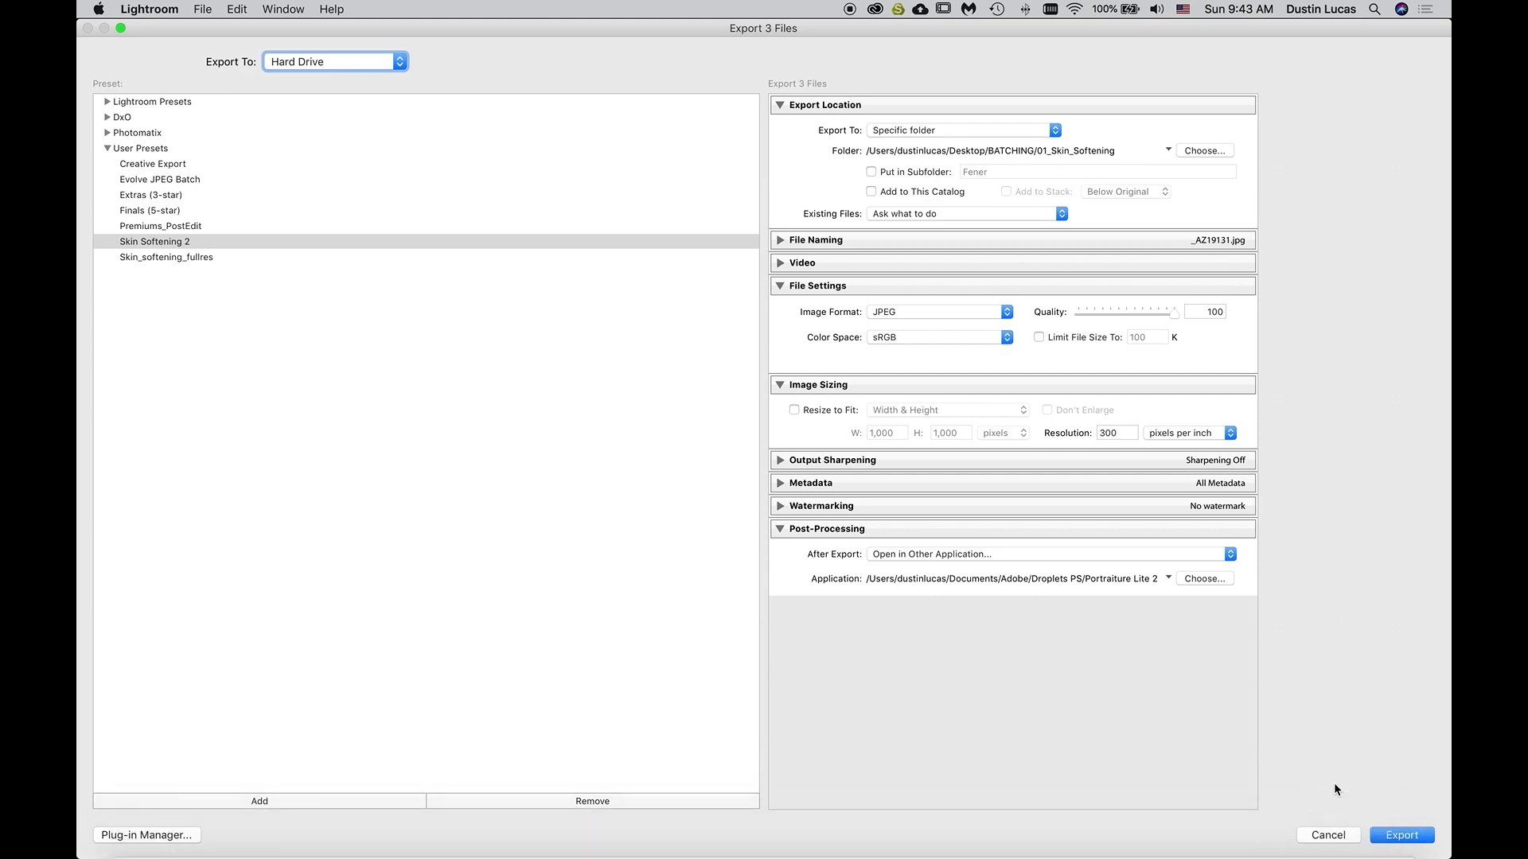
click(1336, 833)
Select all photos in the library and export them with the Skin Softening 2 preset
key(super+a)
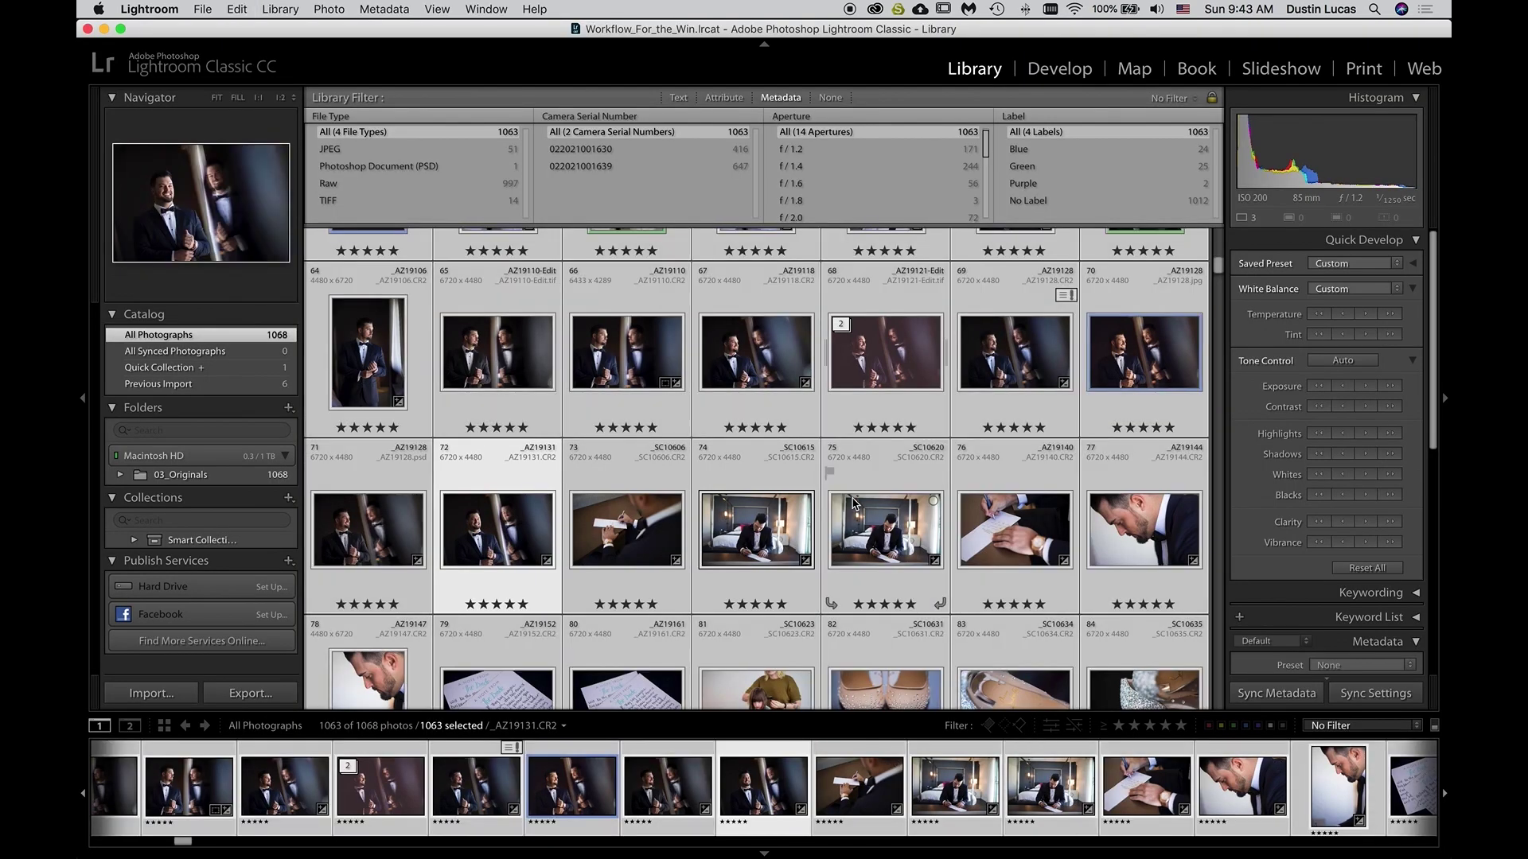
click(792, 116)
click(661, 440)
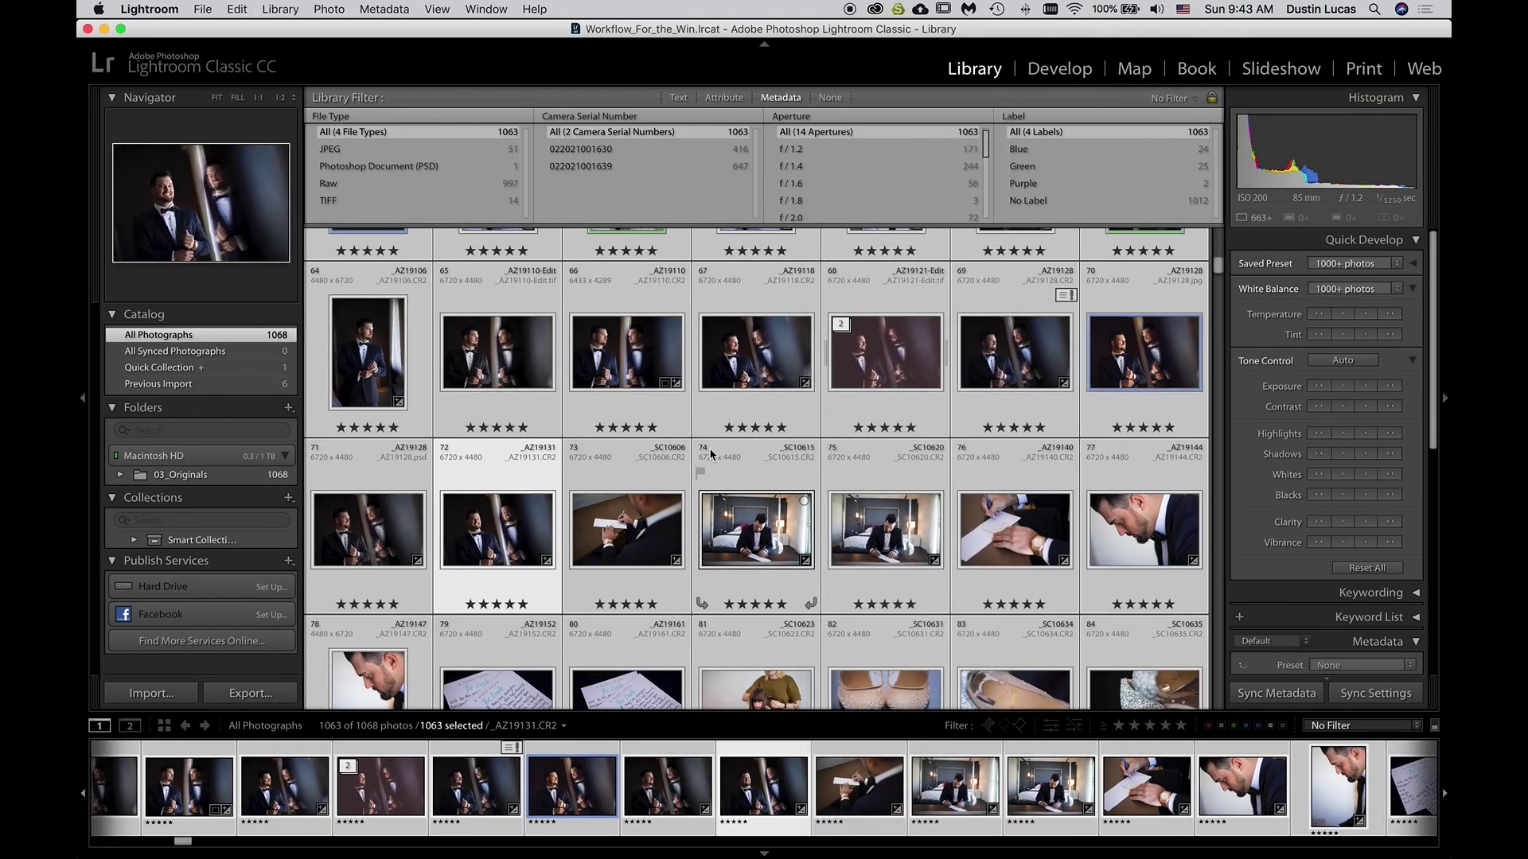
right_click(740, 469)
mouse_move(858, 765)
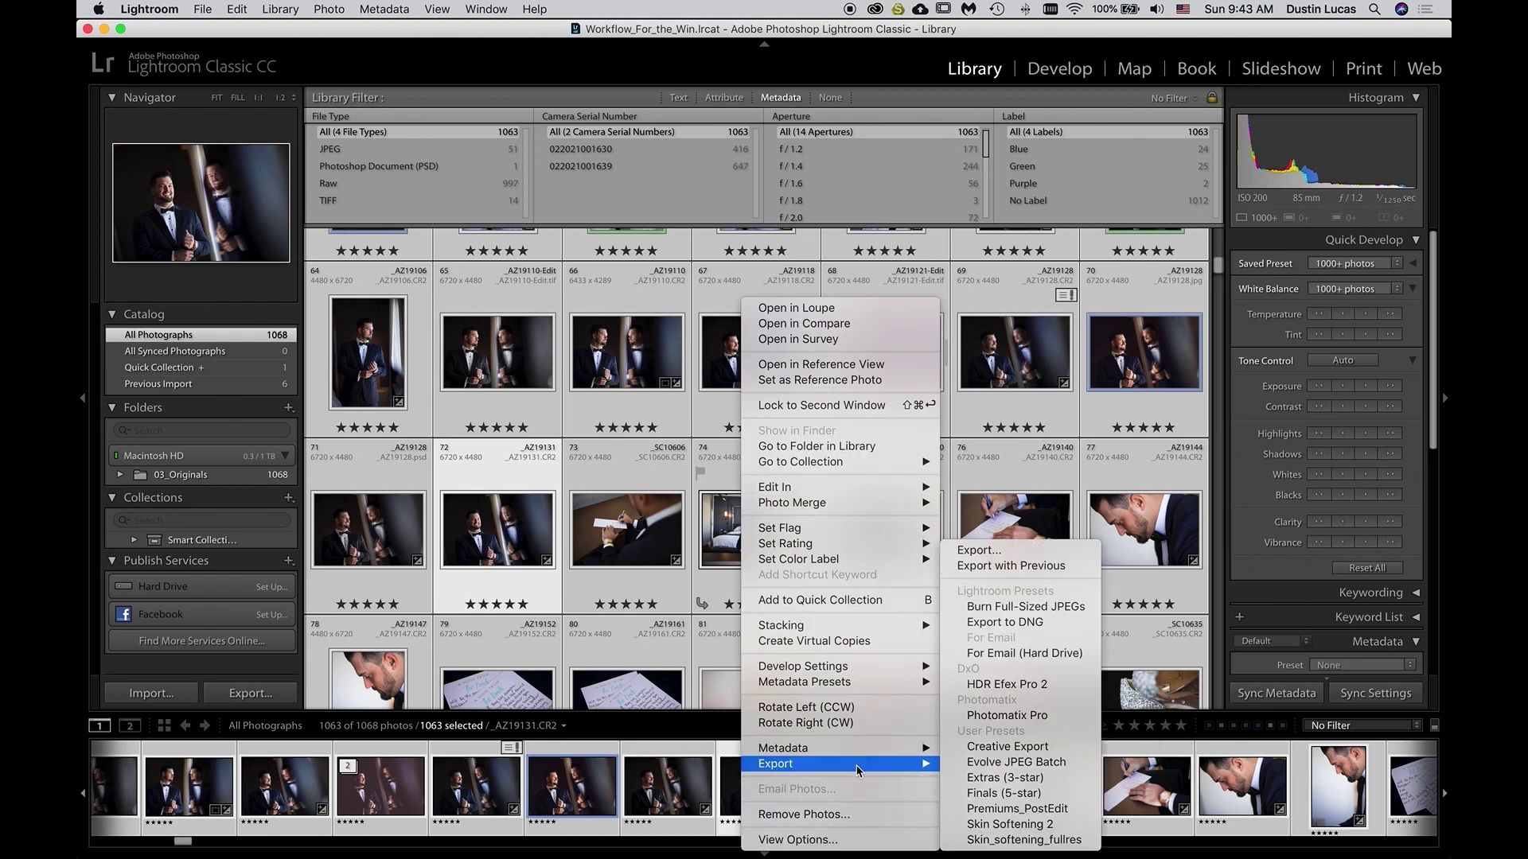
click(1016, 825)
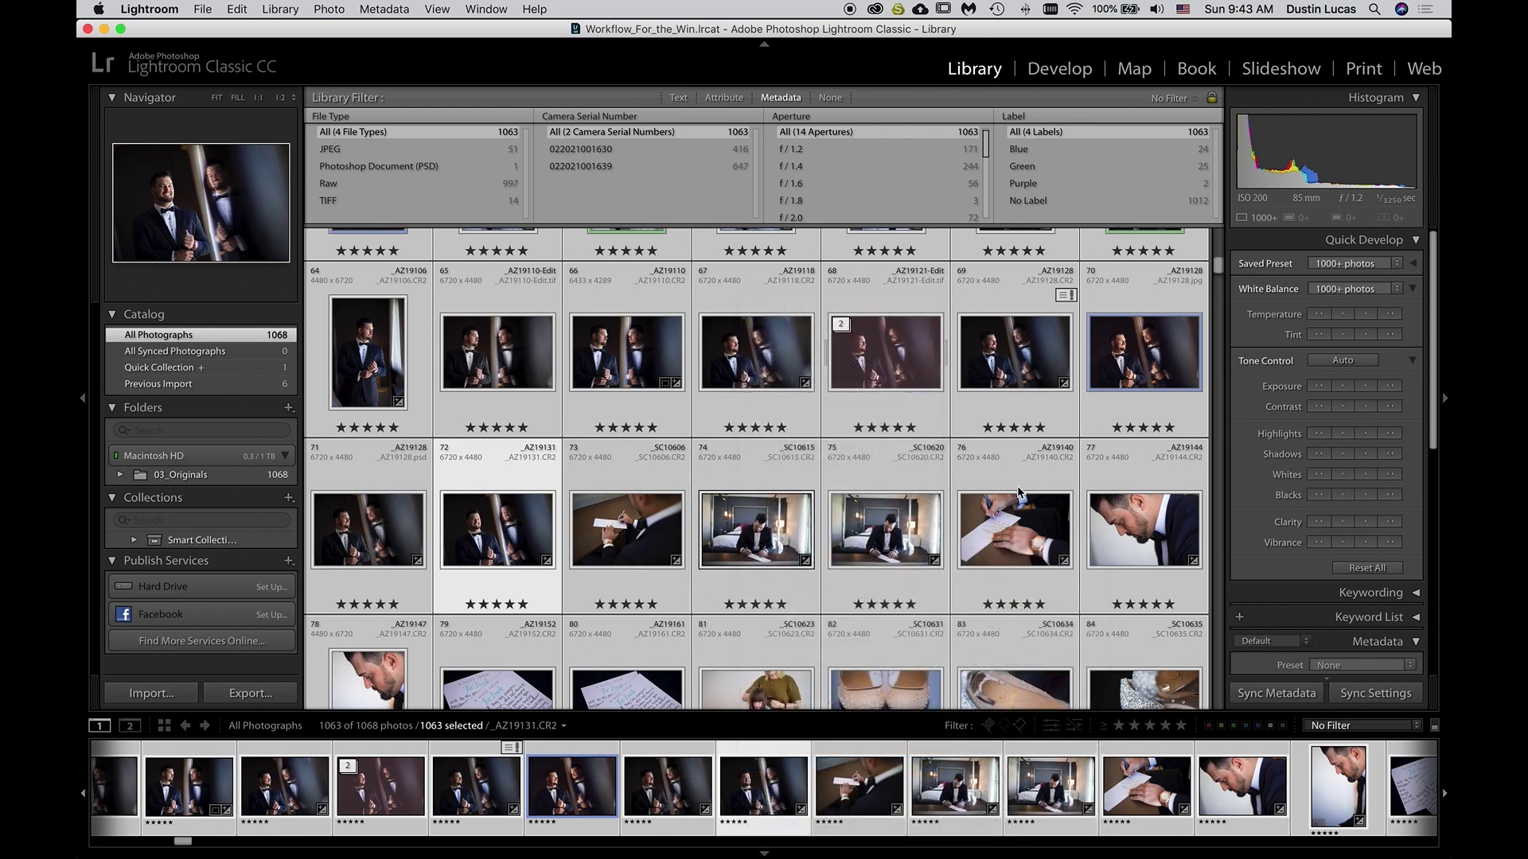